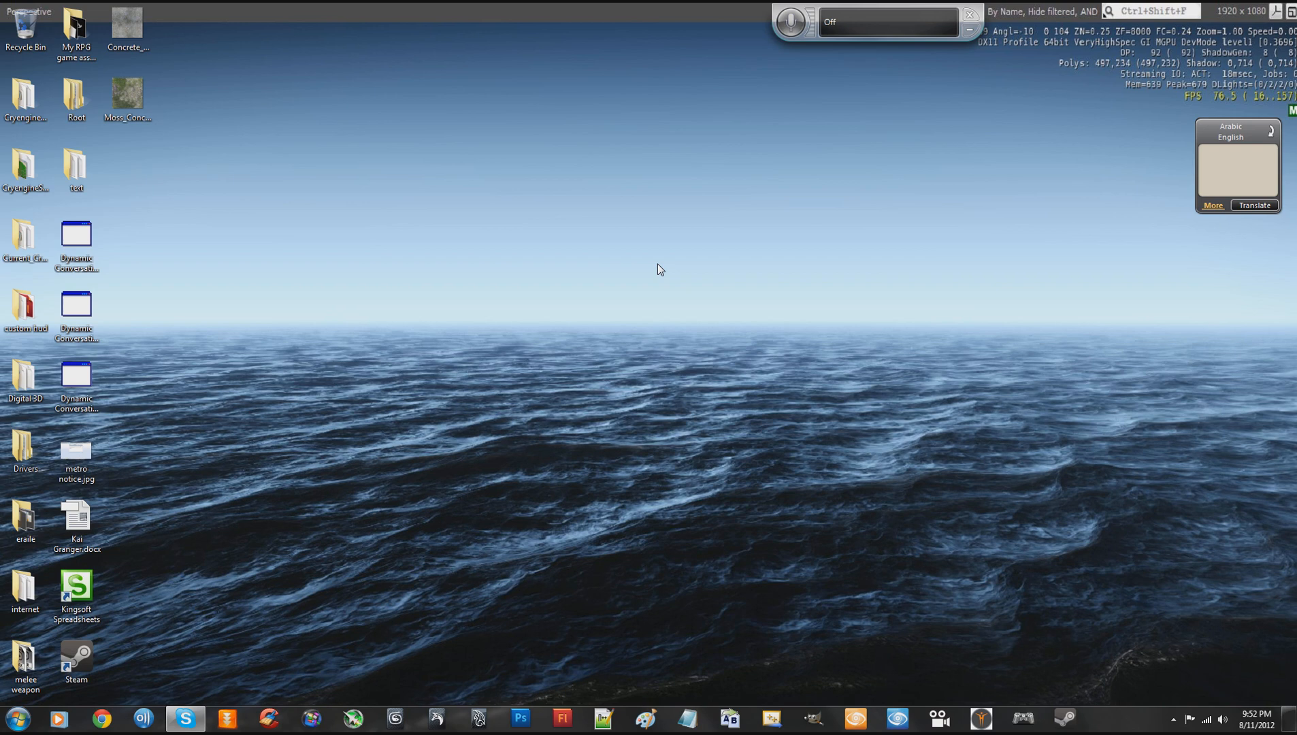
pyautogui.rightClick(611, 282)
pyautogui.click(558, 319)
pyautogui.rightClick(833, 578)
pyautogui.click(723, 376)
pyautogui.rightClick(514, 559)
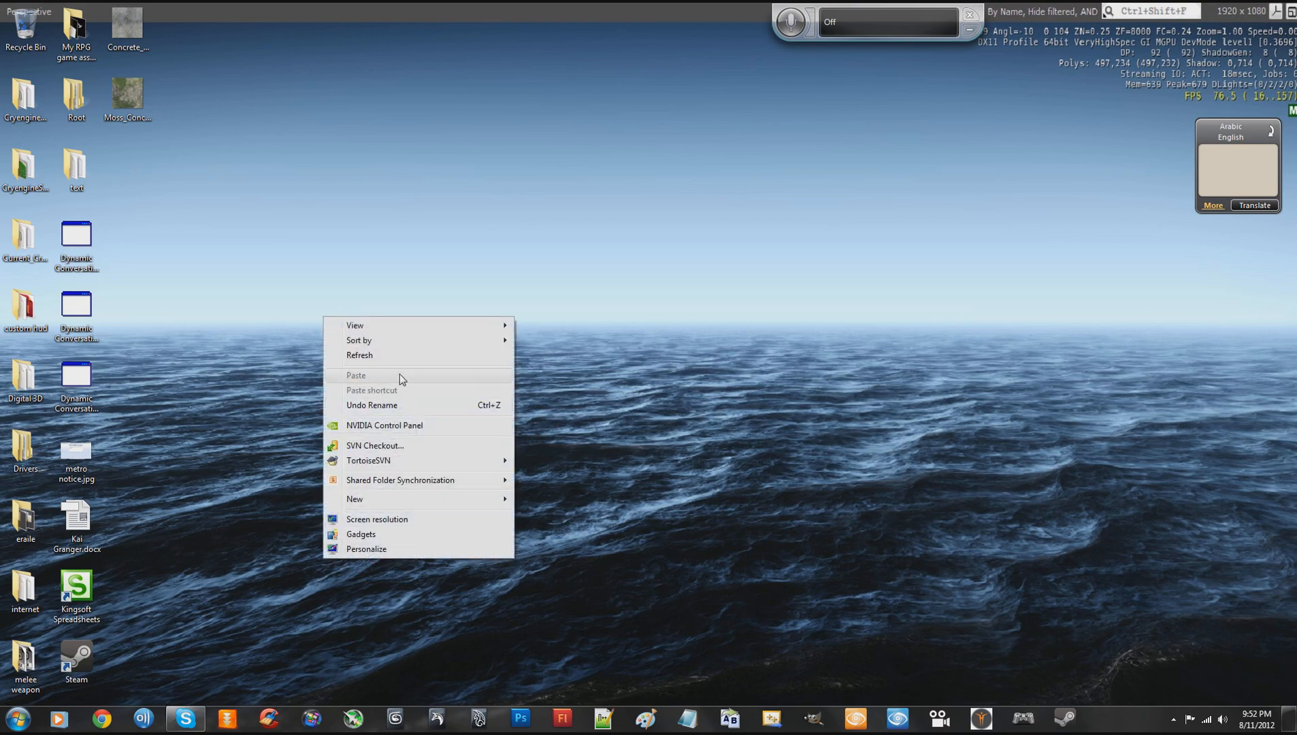
pyautogui.click(404, 355)
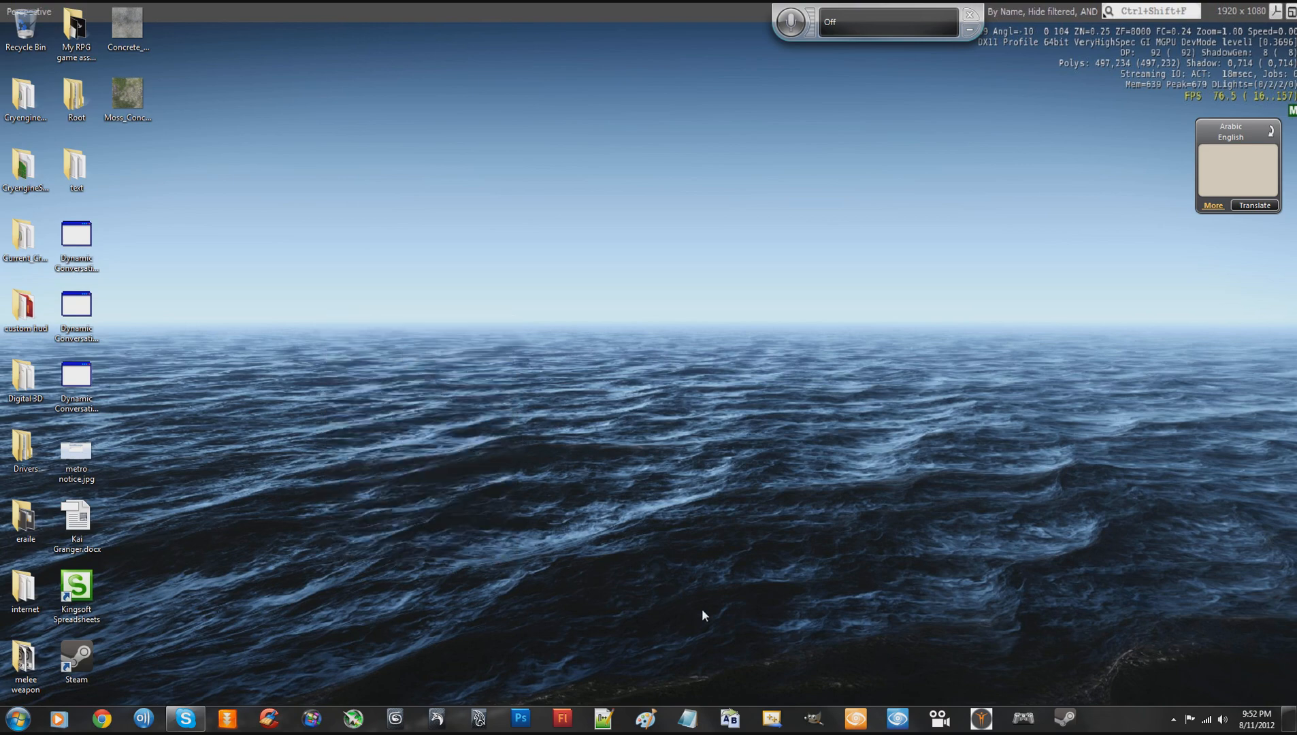
# - Launch Editor.exe from the Bin64 folder of CryENGINE_PC_v3_4_0_3696_freeSDK and submit the CryDev login
pyautogui.click(18, 718)
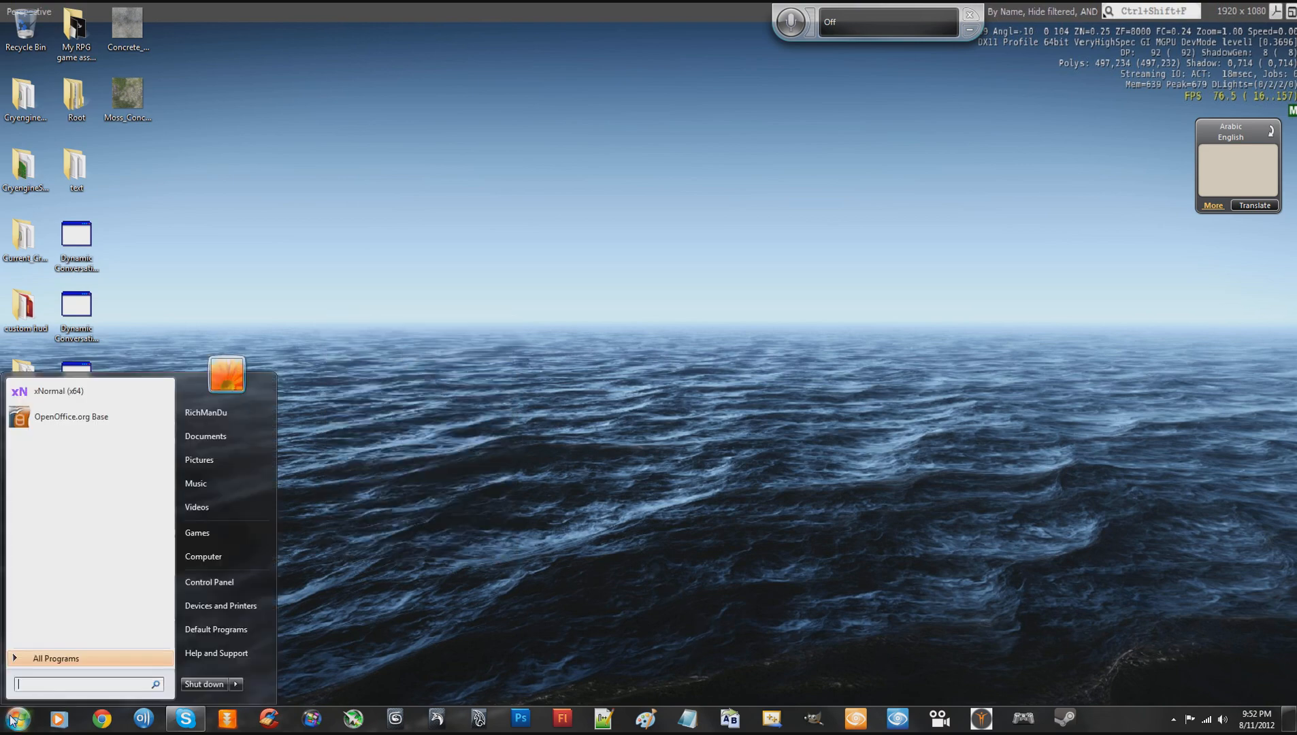
pyautogui.click(228, 557)
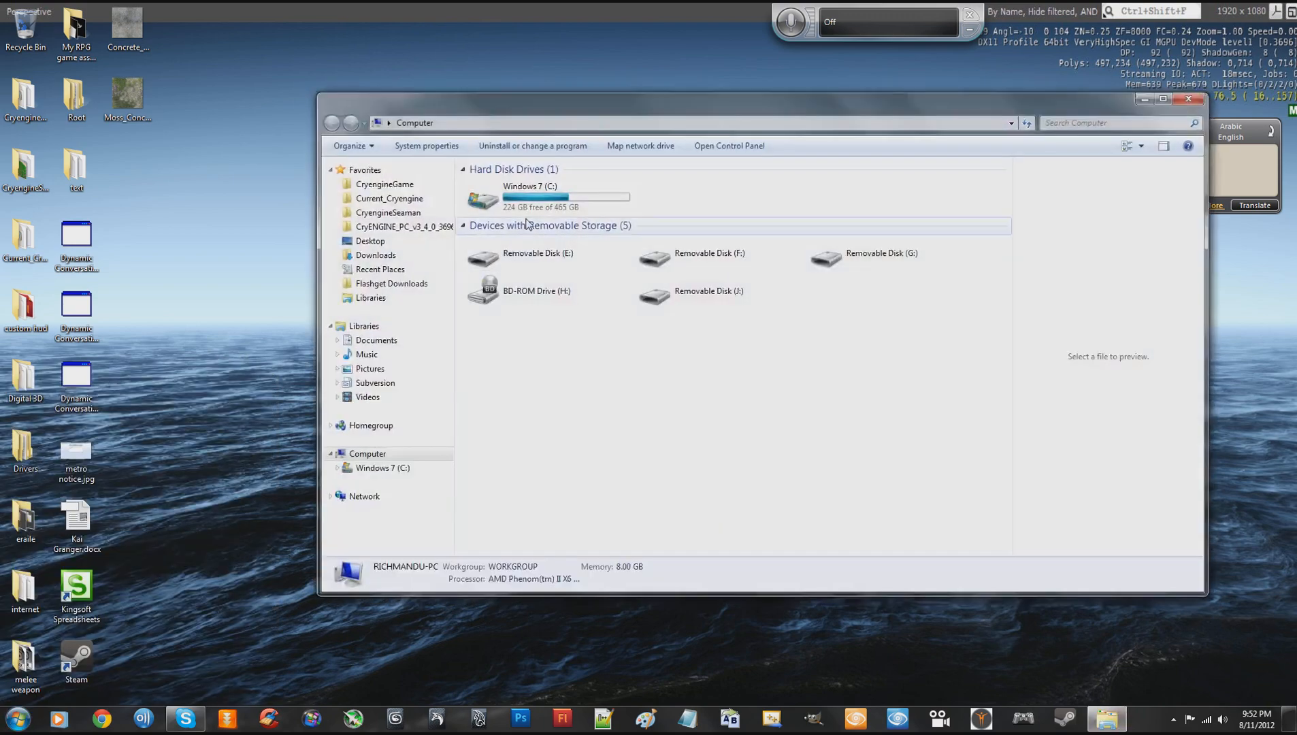
pyautogui.click(406, 228)
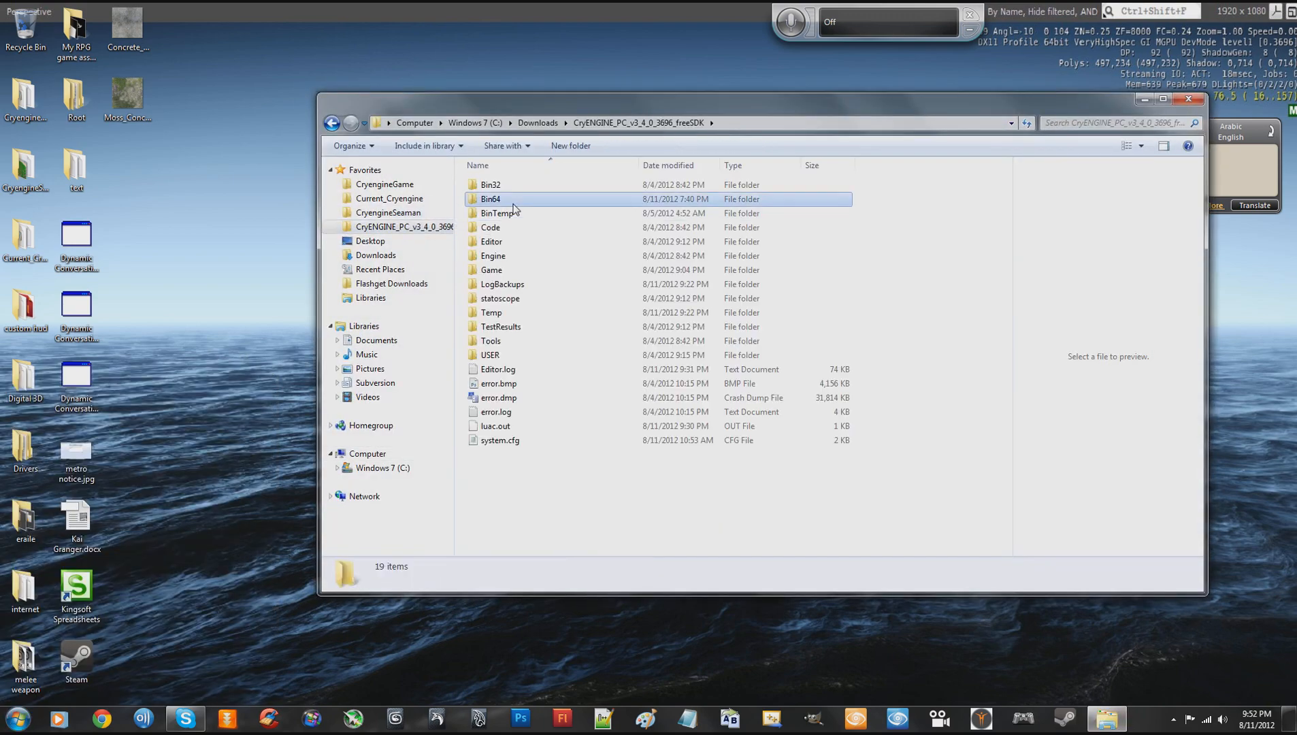
pyautogui.doubleClick(492, 199)
pyautogui.scroll(-3, 499, 422)
pyautogui.click(497, 394)
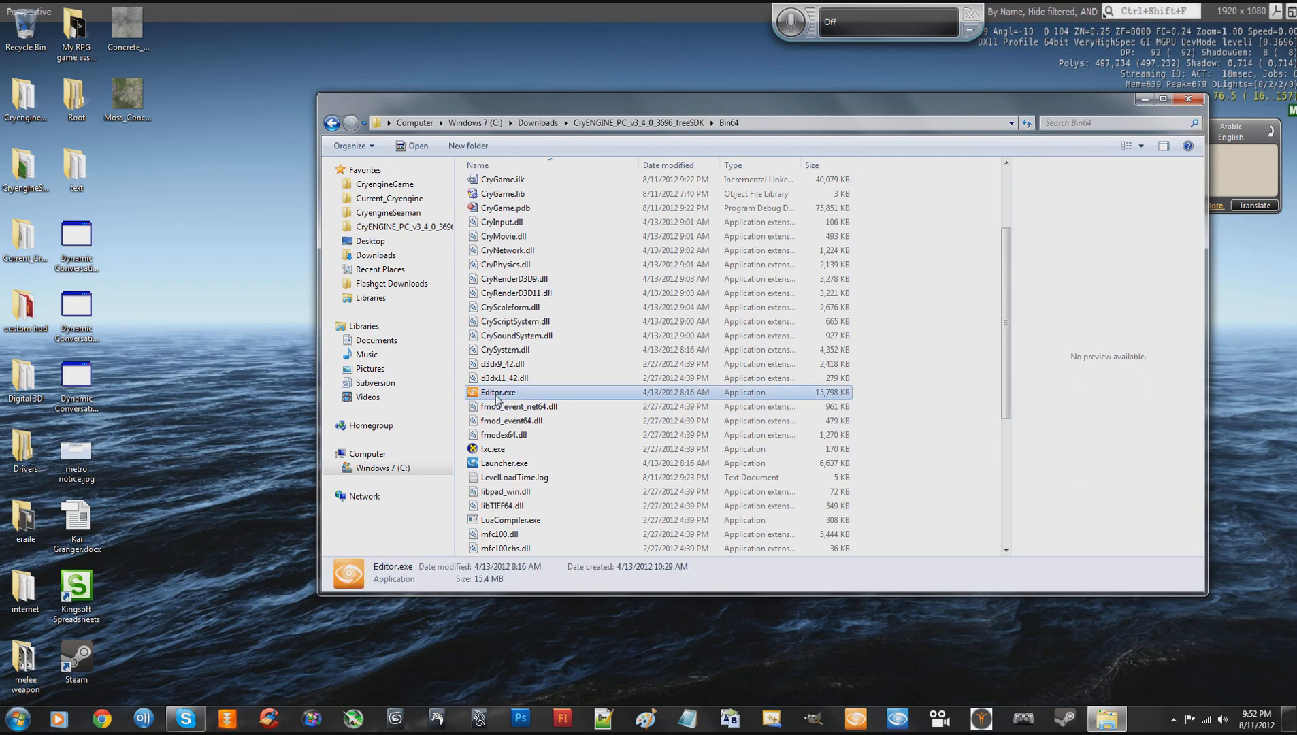
pyautogui.doubleClick(497, 395)
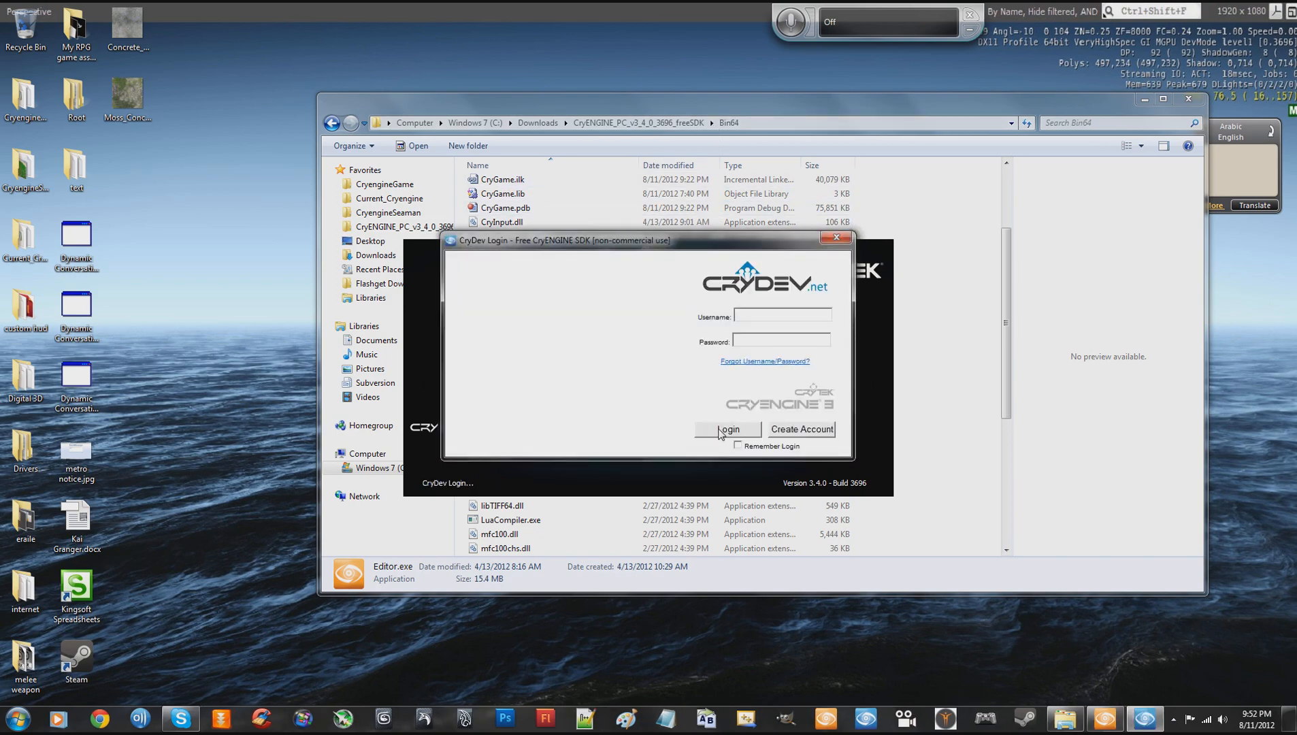
pyautogui.click(726, 429)
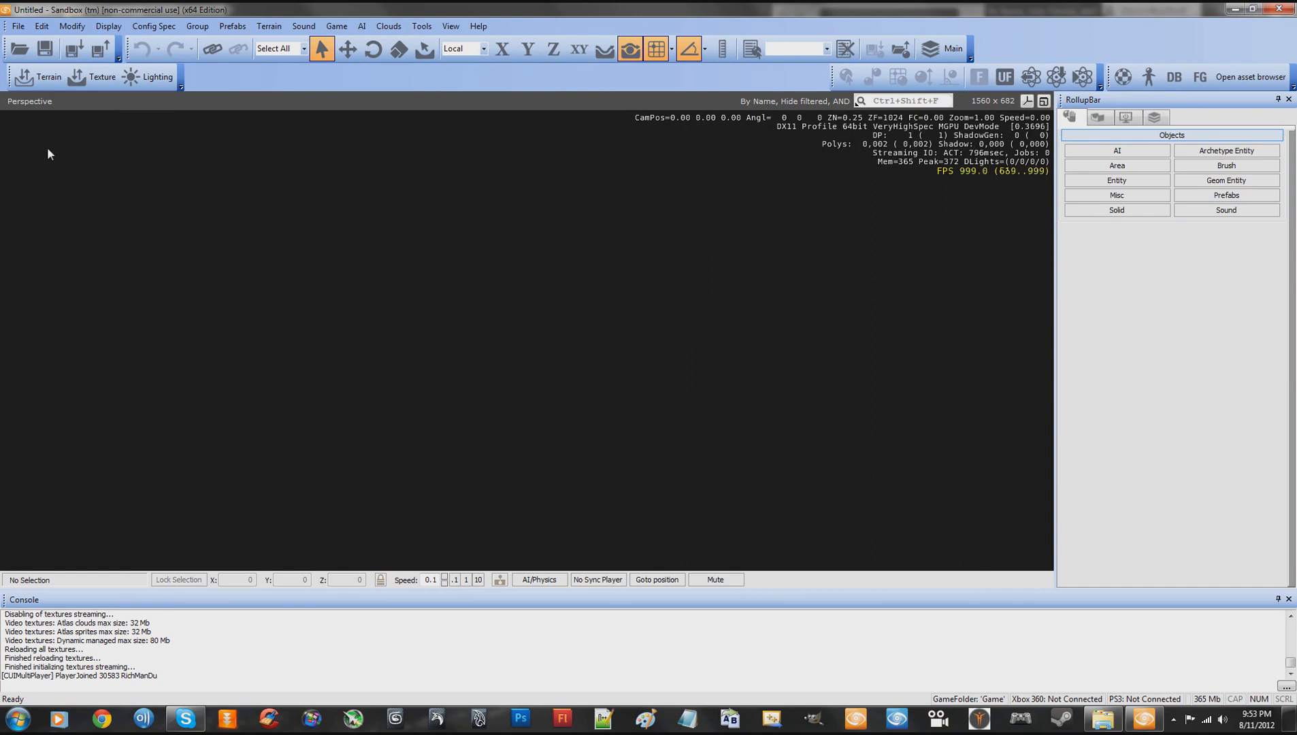
# - Create a new level named ProceduralTut with a 1024x1024 heightmap and no project assigned
pyautogui.click(15, 27)
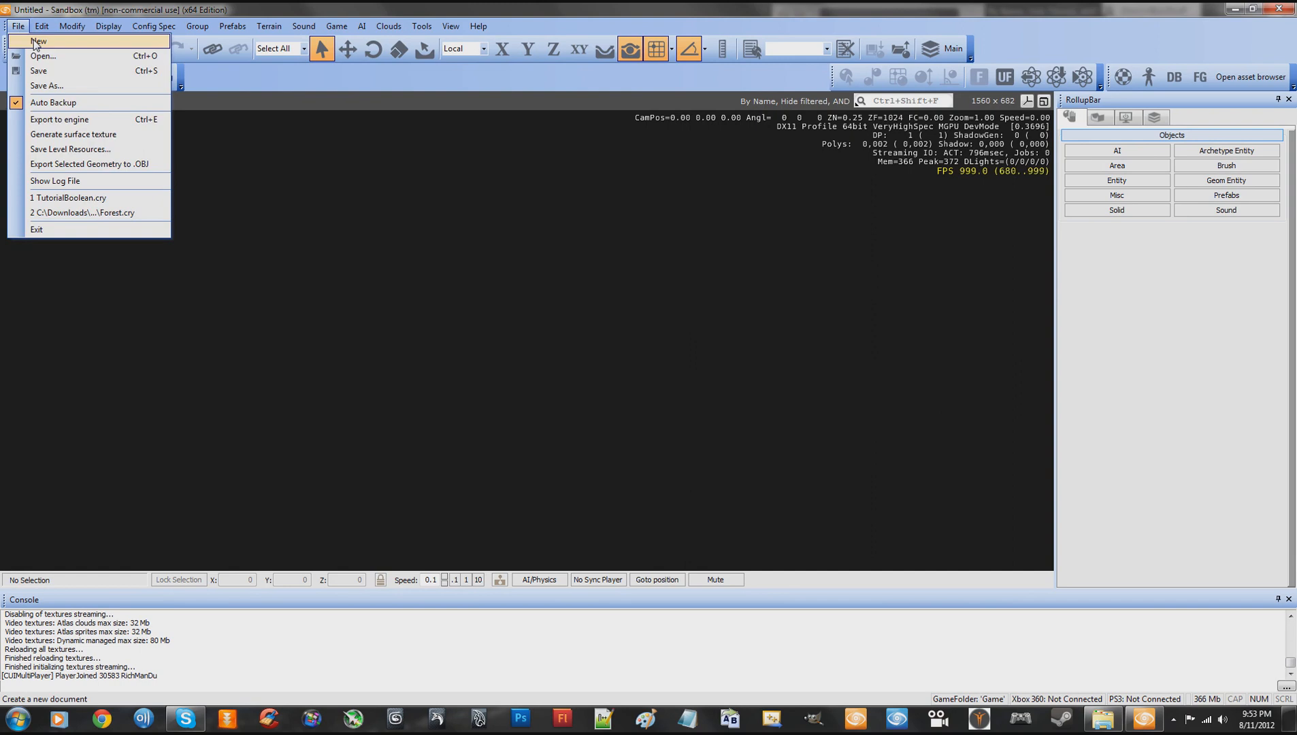
pyautogui.click(36, 43)
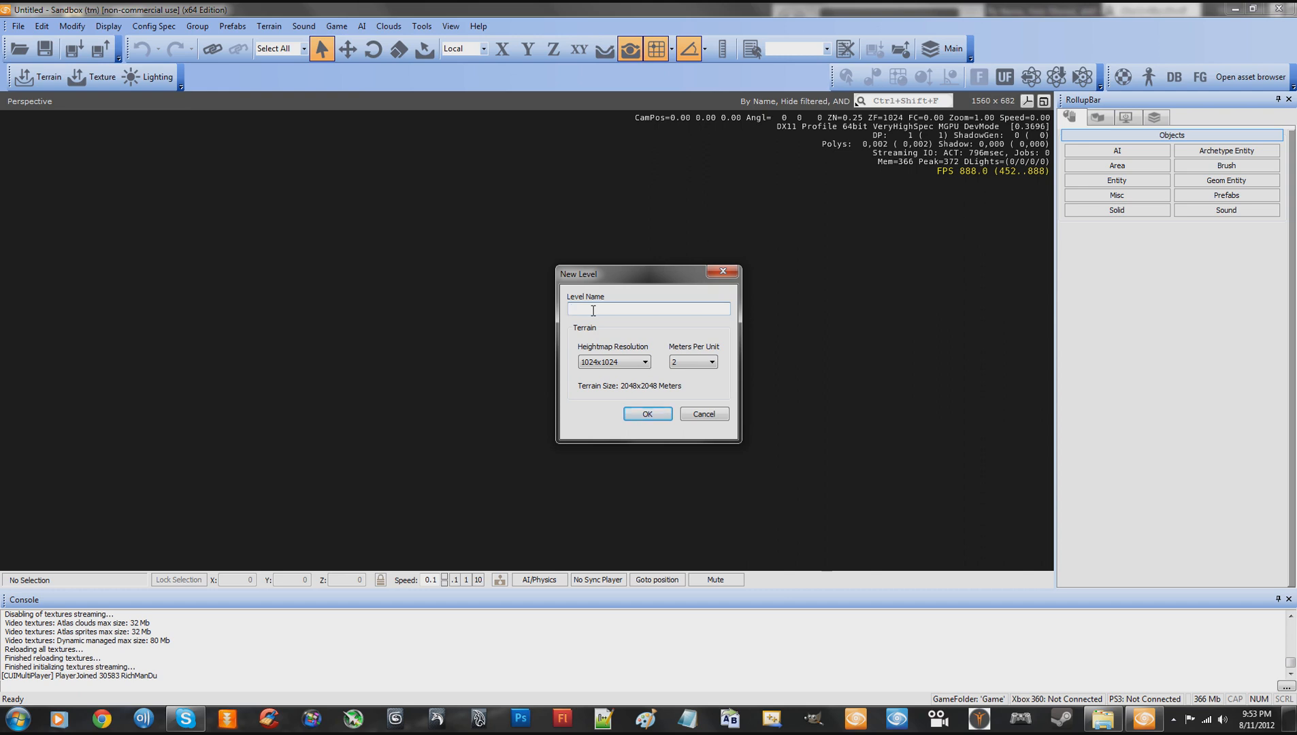
pyautogui.write('R')
pyautogui.write('R')
pyautogui.write('Proce')
pyautogui.write('dural')
pyautogui.write('Tut')
pyautogui.click(674, 363)
pyautogui.click(684, 374)
pyautogui.click(645, 412)
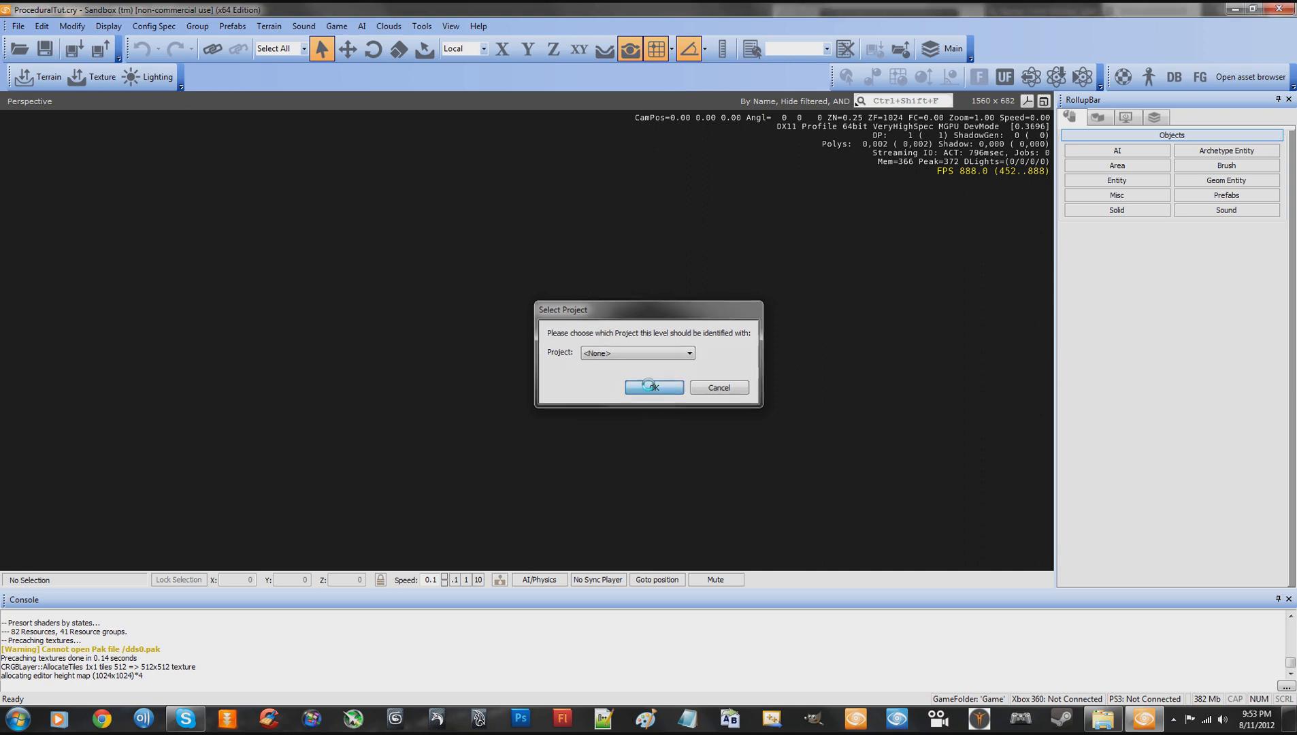
pyautogui.click(651, 387)
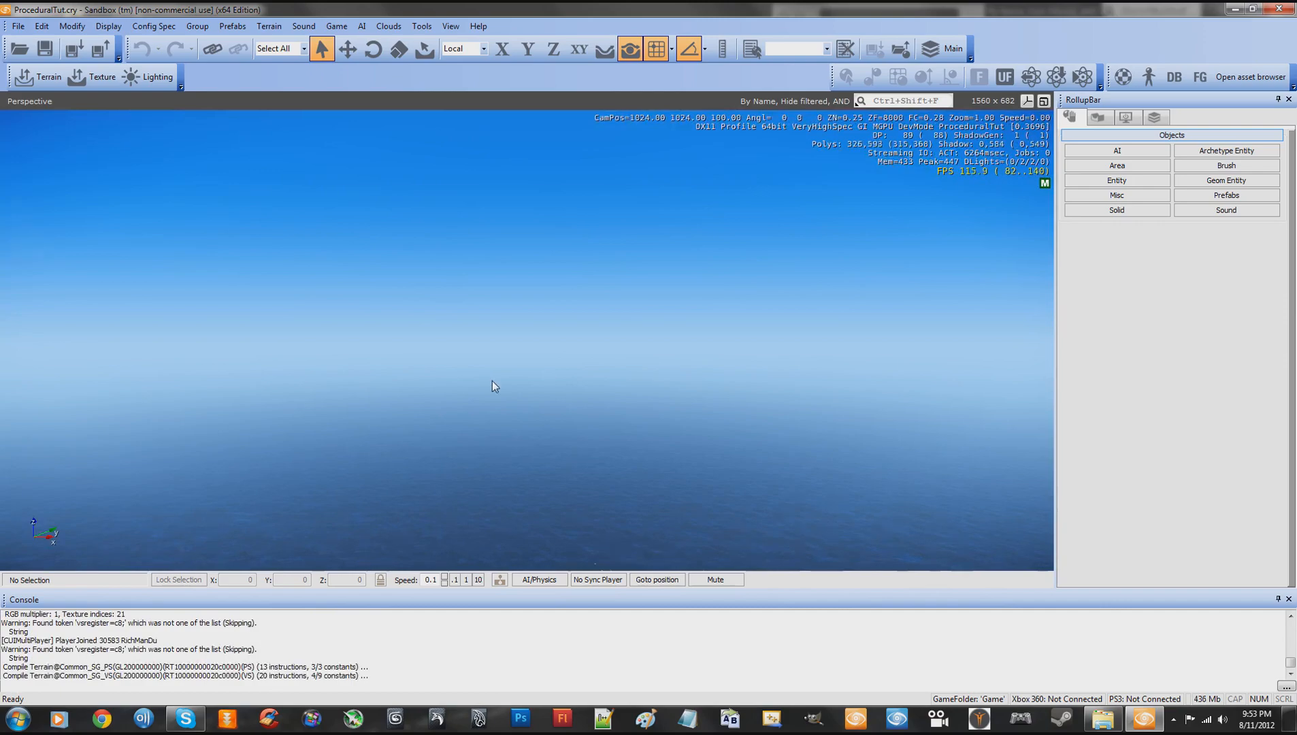
# - Remove the ocean from the level using the Terrain Editor, and close the editor
pyautogui.moveTo(490, 379); pyautogui.dragTo(489, 383, button='right')
pyautogui.press('w')
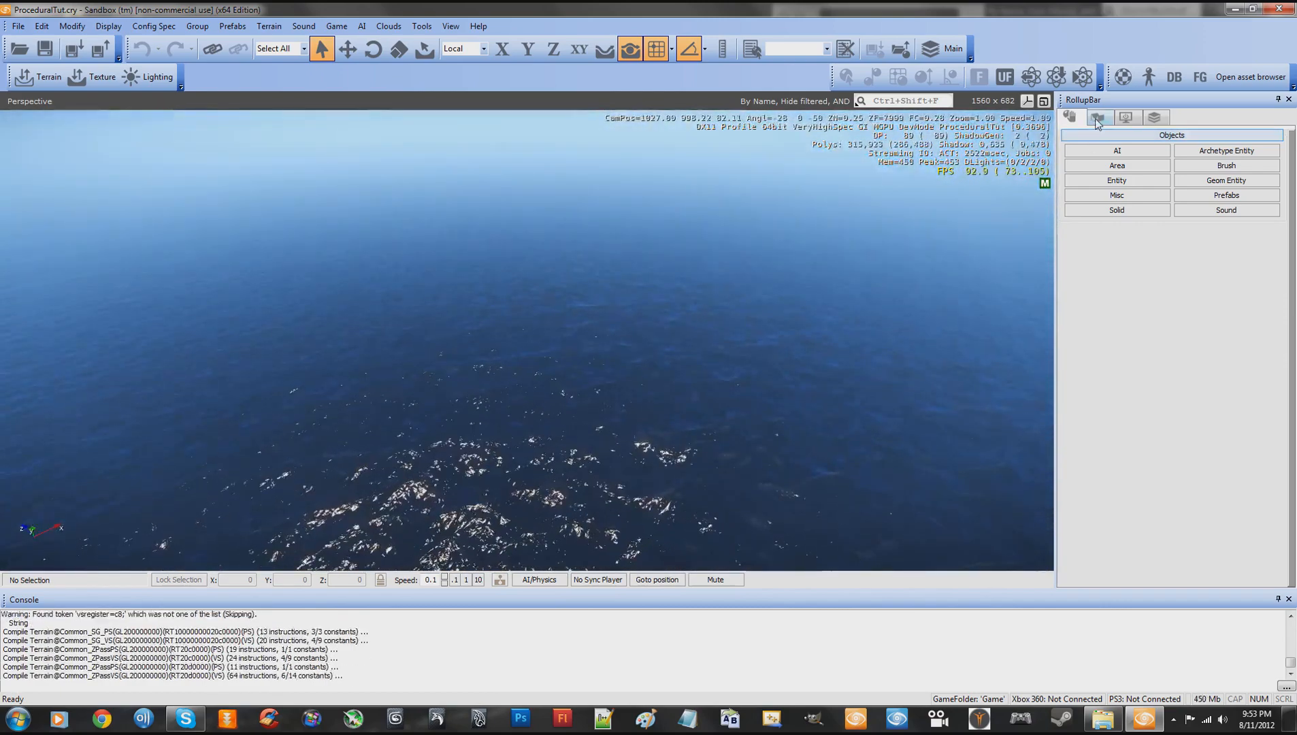
pyautogui.click(1126, 117)
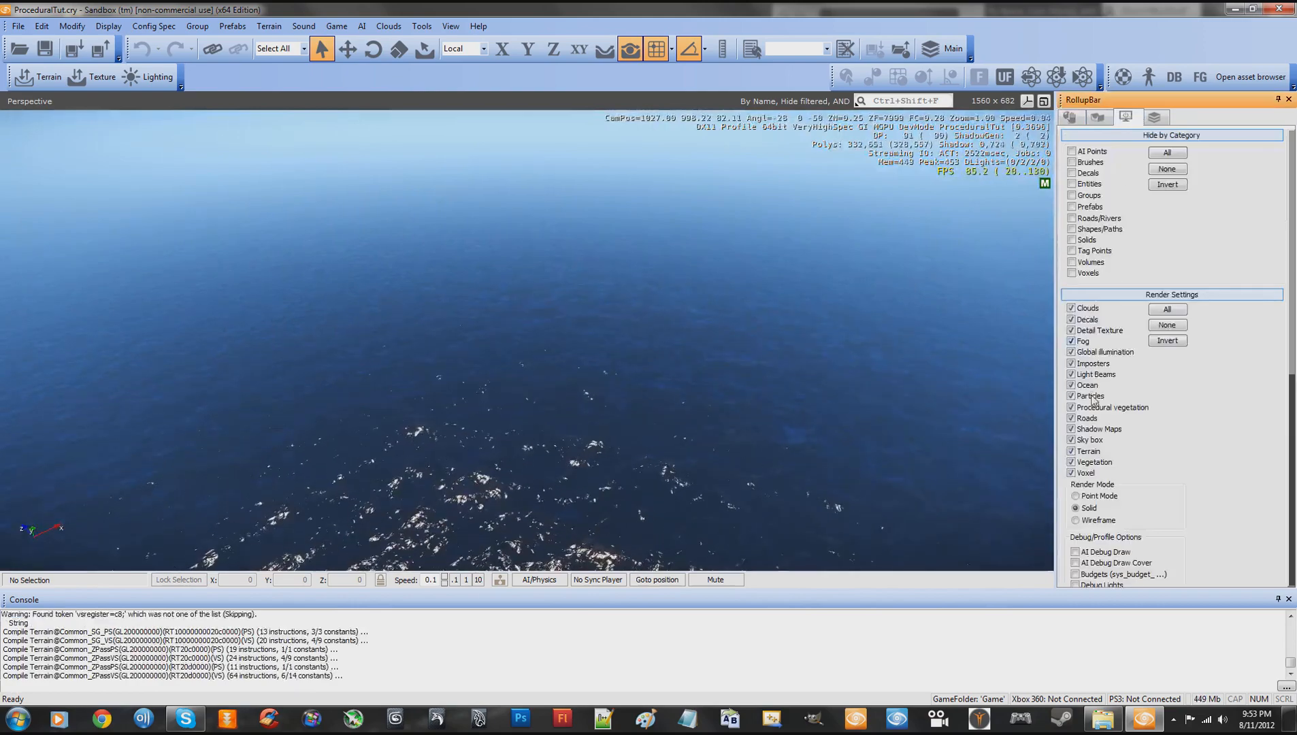
pyautogui.click(48, 78)
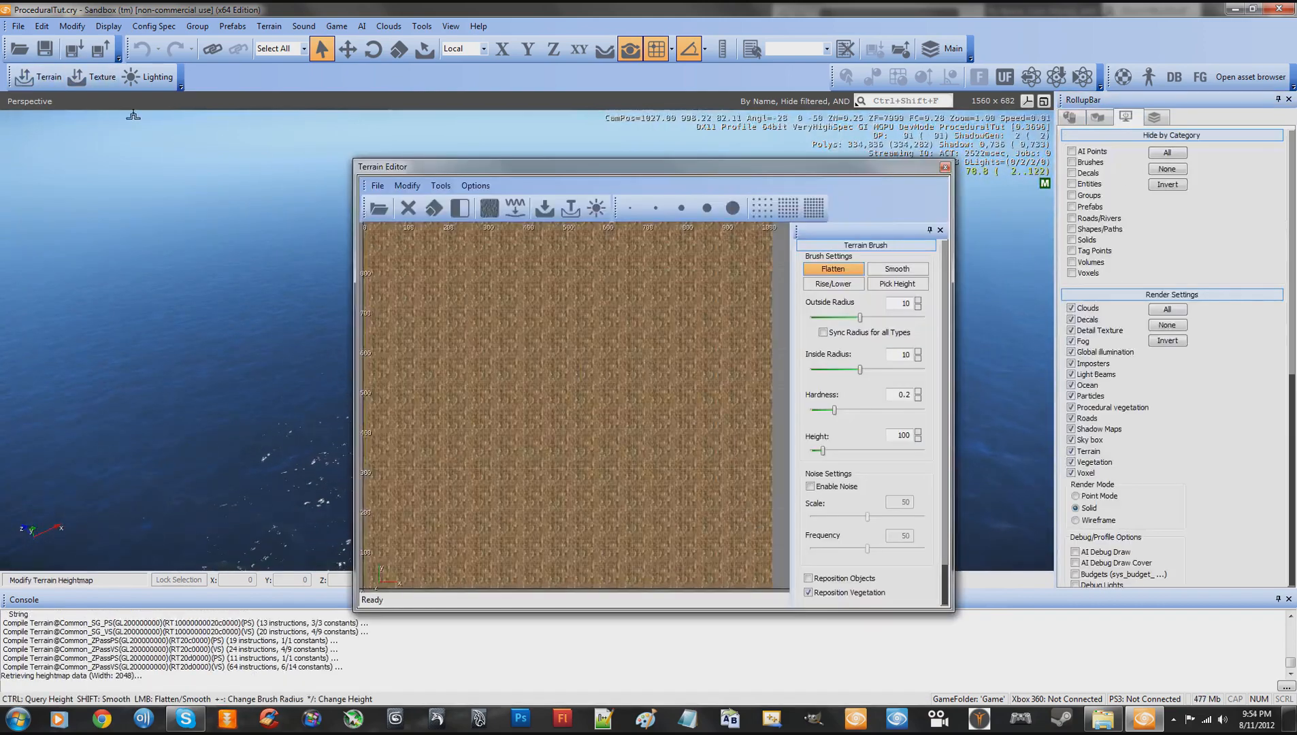
pyautogui.click(407, 185)
pyautogui.click(421, 216)
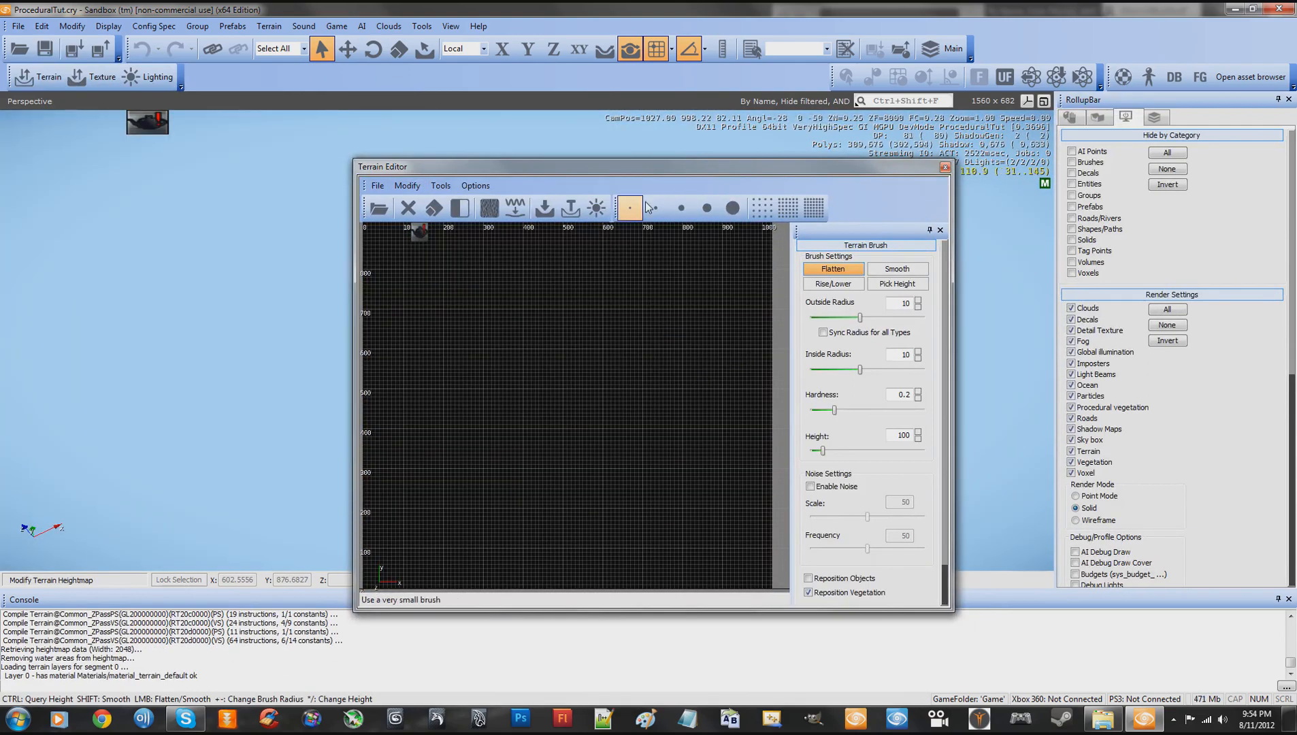
pyautogui.click(946, 167)
# - Raise a small strip of terrain with the Flatten brush at radius 10, hardness 0.2 and height 100
pyautogui.press('w')
pyautogui.moveTo(714, 236); pyautogui.dragTo(707, 236, button='right')
pyautogui.press('s')
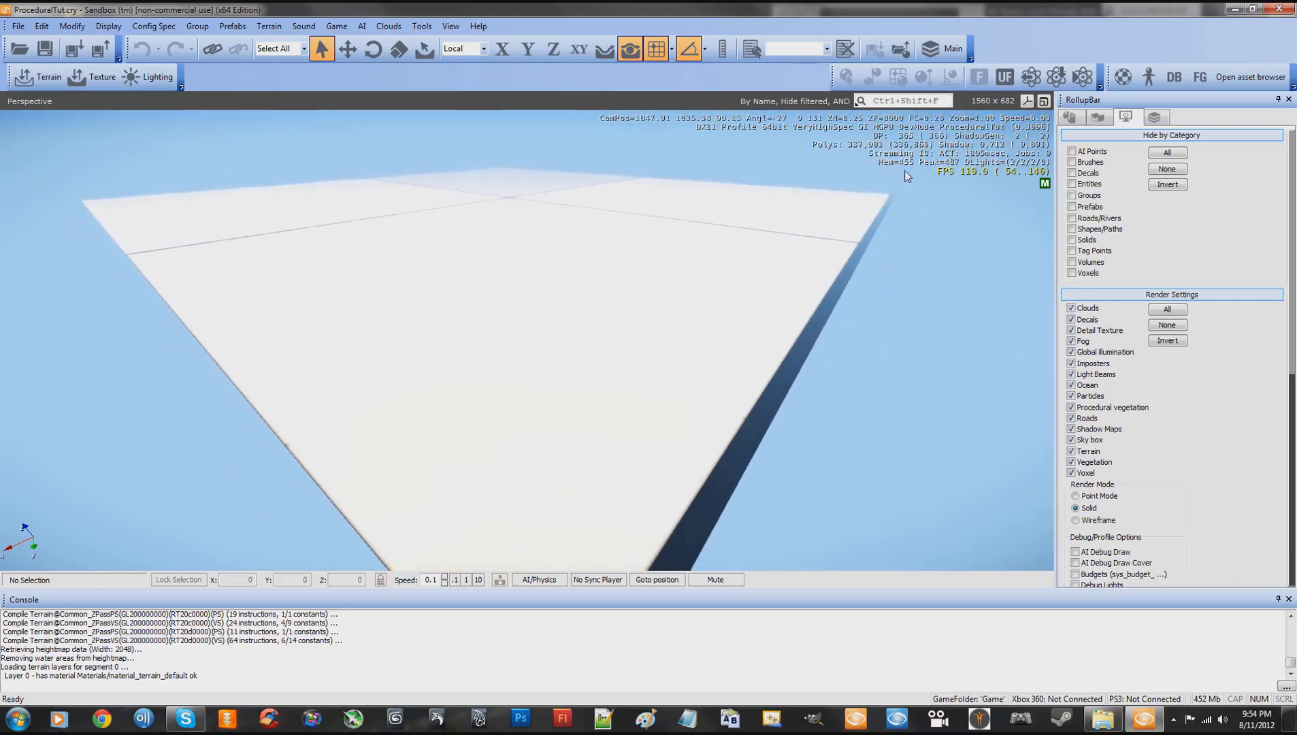
pyautogui.click(1098, 117)
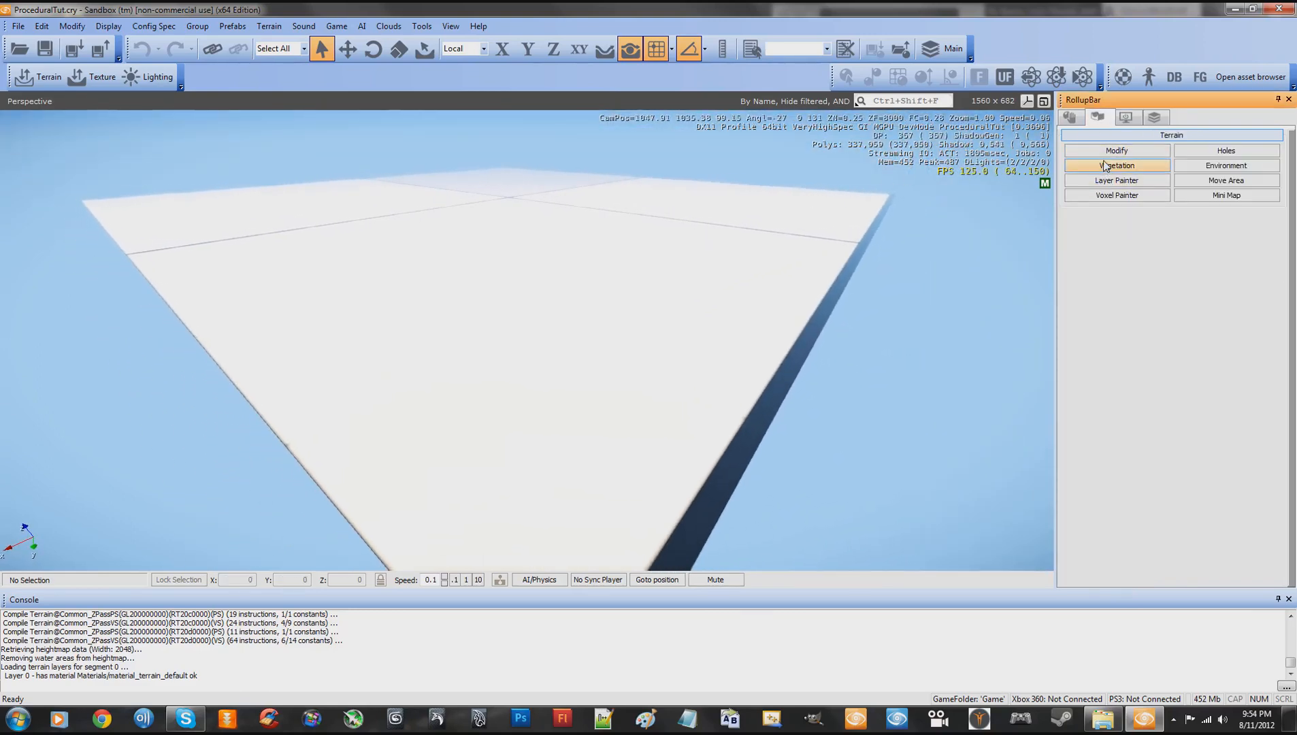
pyautogui.click(1109, 151)
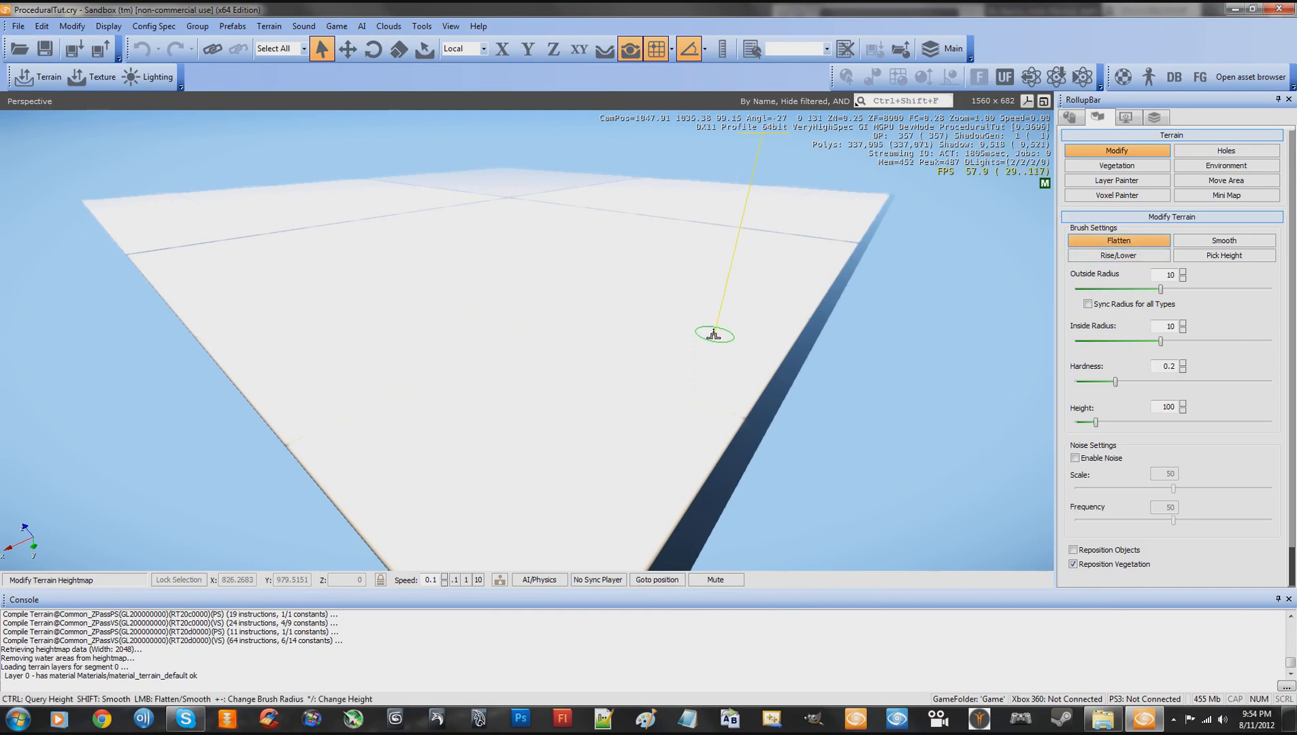
pyautogui.press('s')
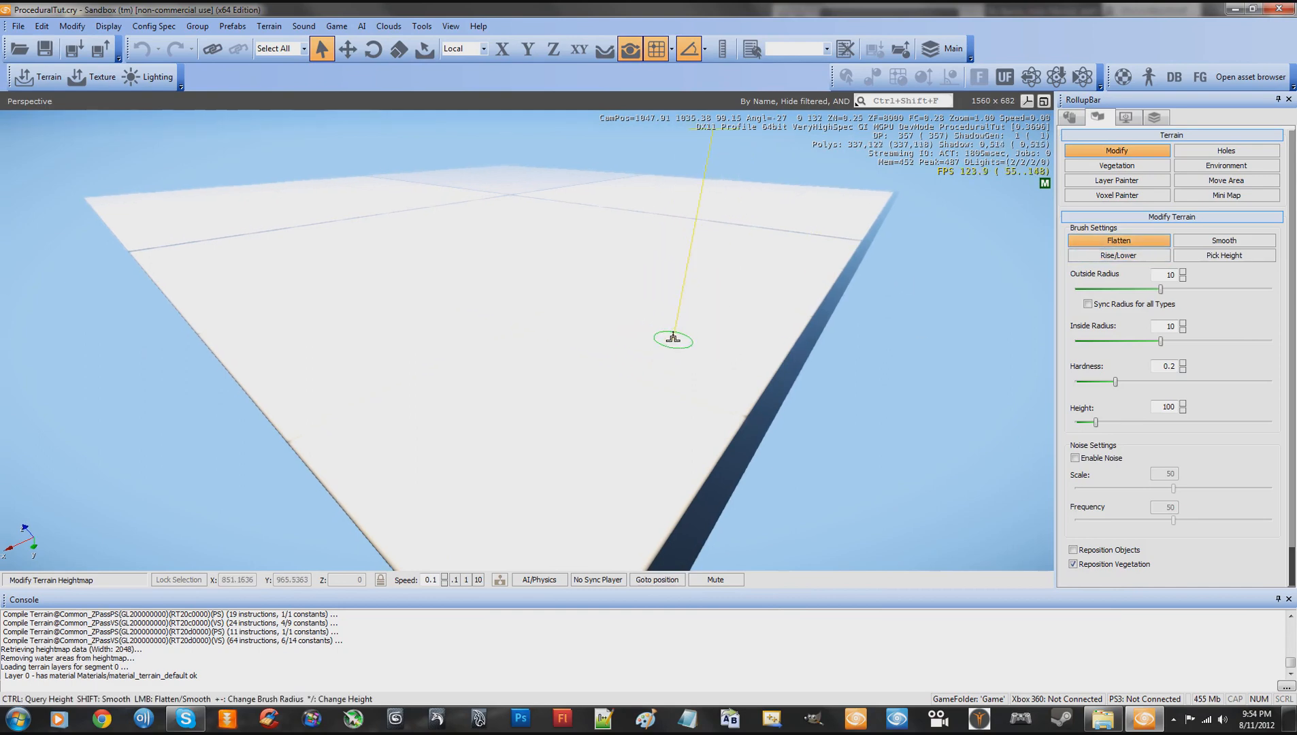
pyautogui.hotkey('shift', 's')
pyautogui.moveTo(673, 337); pyautogui.dragTo(673, 338, button='right')
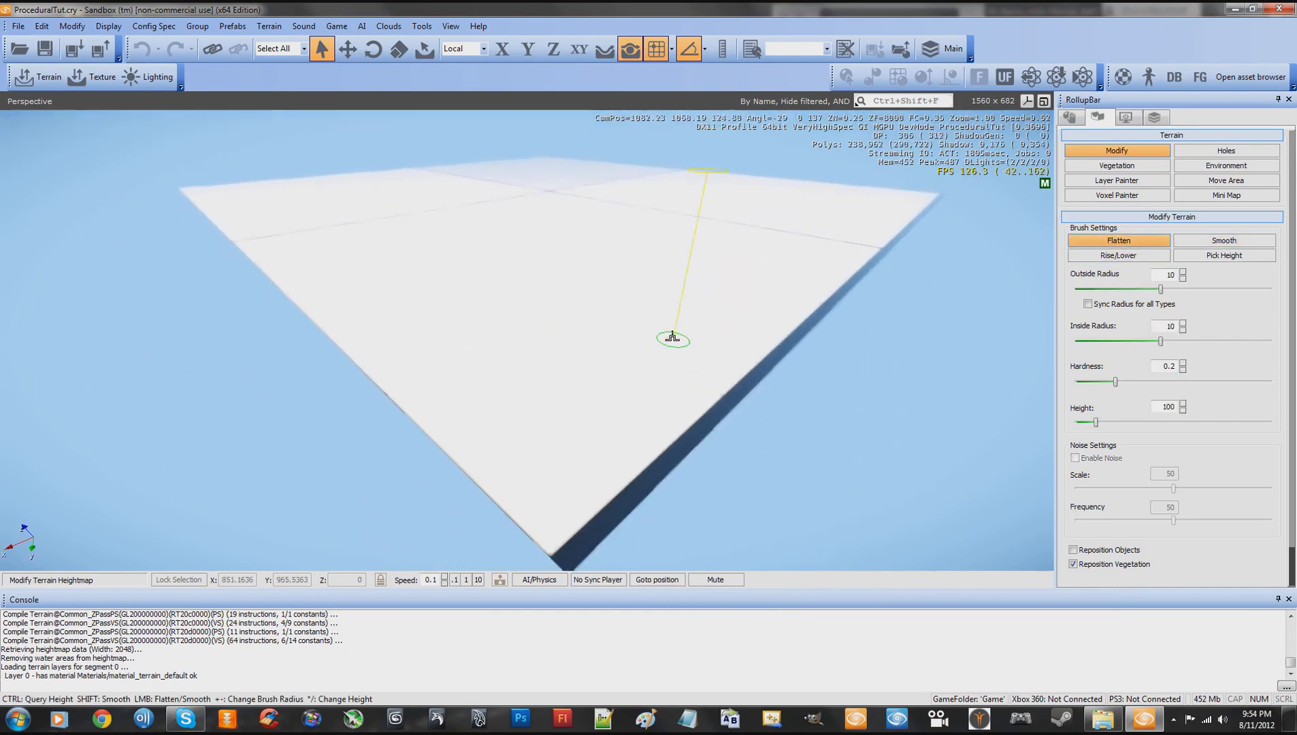
pyautogui.moveTo(679, 350); pyautogui.dragTo(610, 349)
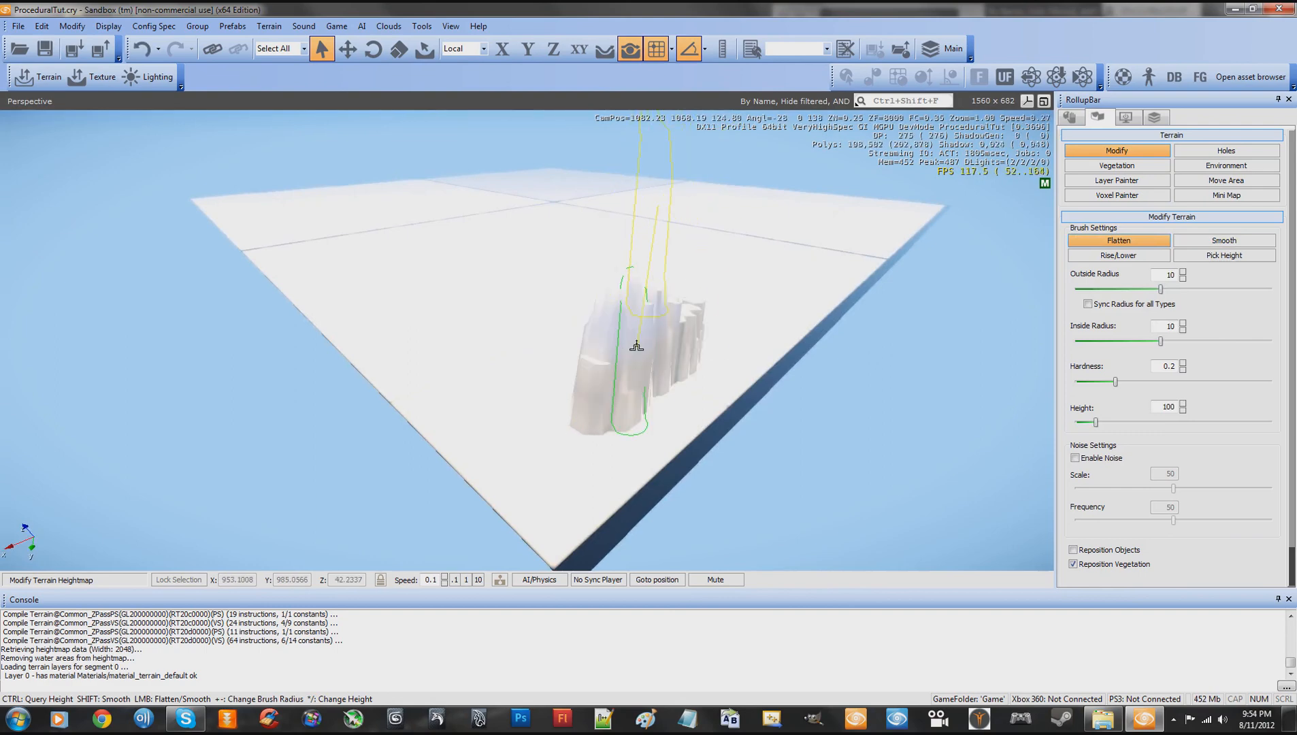
# - Set the brush's outside radius to 199.52 and hardness to 1, and raise a large terrain area to height 100
pyautogui.moveTo(1161, 288); pyautogui.dragTo(1270, 290)
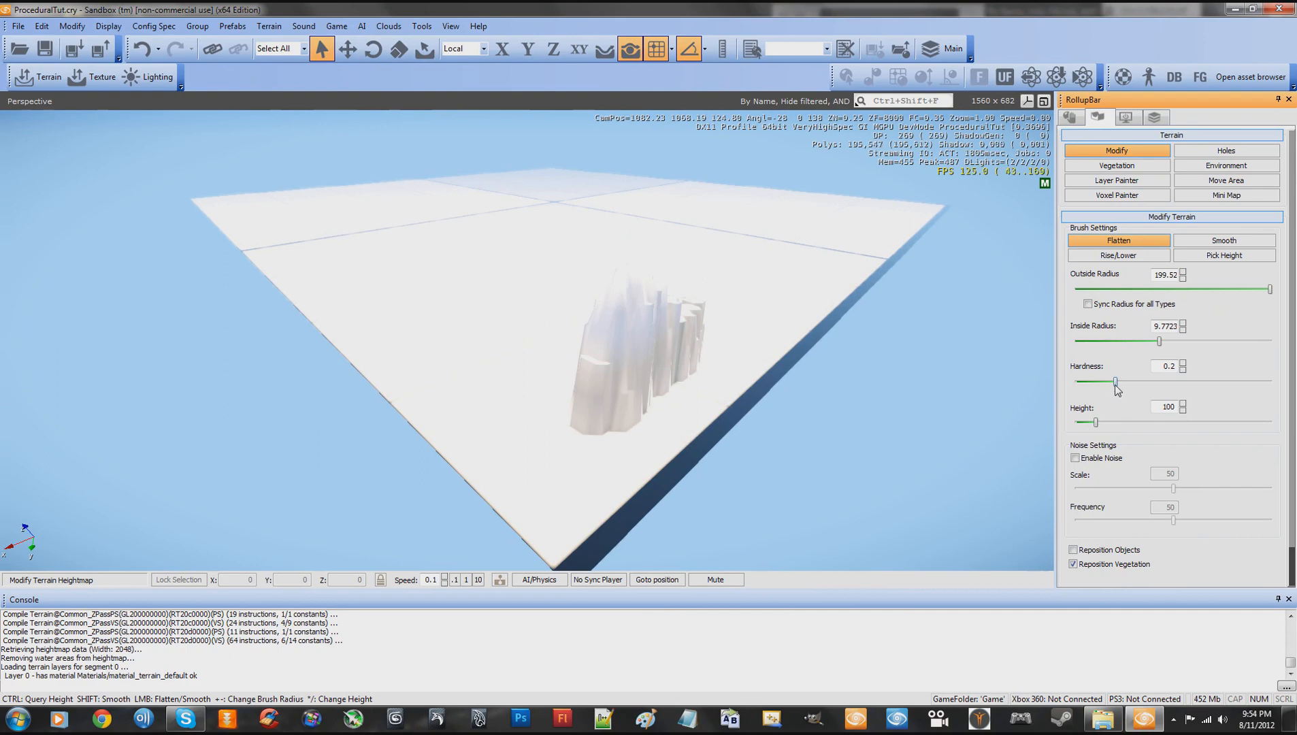
pyautogui.moveTo(1116, 383); pyautogui.dragTo(1271, 383)
pyautogui.moveTo(637, 378)
pyautogui.mouseDown()
pyautogui.moveTo(540, 245)
pyautogui.moveTo(565, 243)
pyautogui.mouseUp()
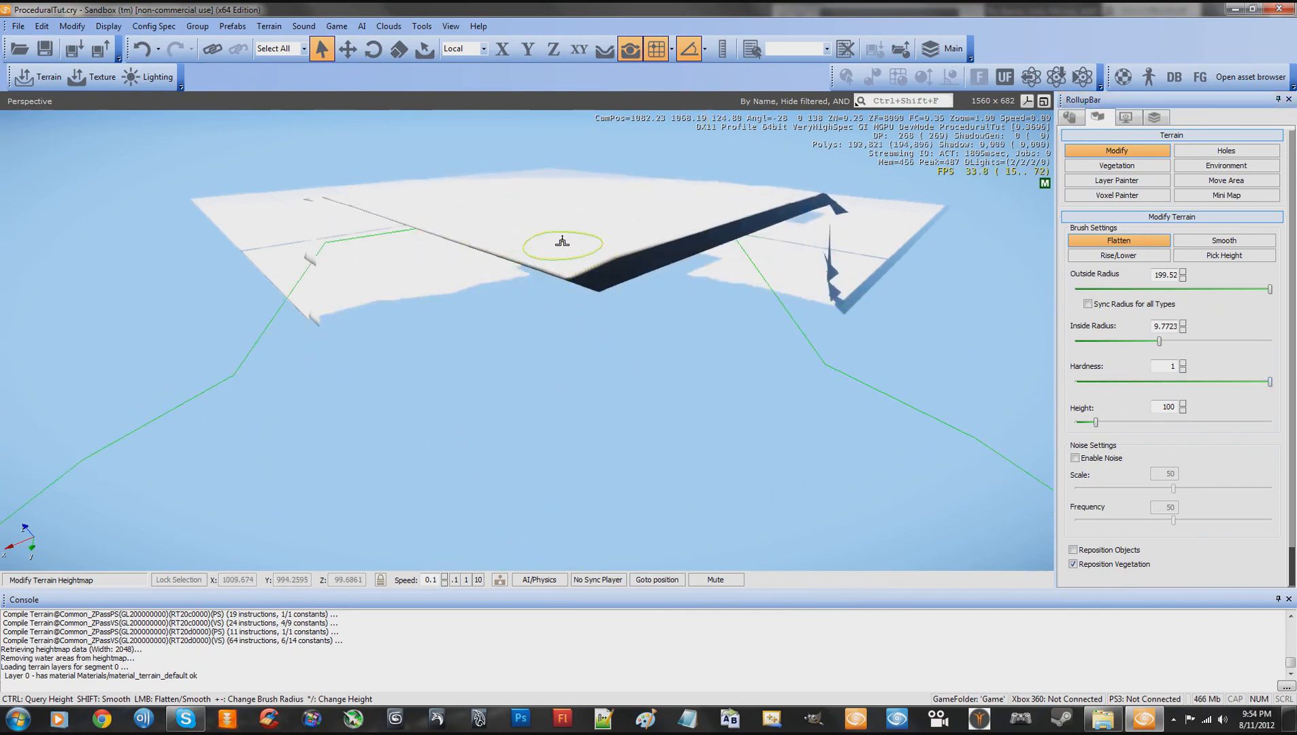
# - Set the camera speed to 1, extend the raised plateau with the Flatten brush at height 100, and exit terrain modification
pyautogui.hotkey('shift', 's')
pyautogui.moveTo(565, 243); pyautogui.dragTo(573, 247, button='right')
pyautogui.click(471, 578)
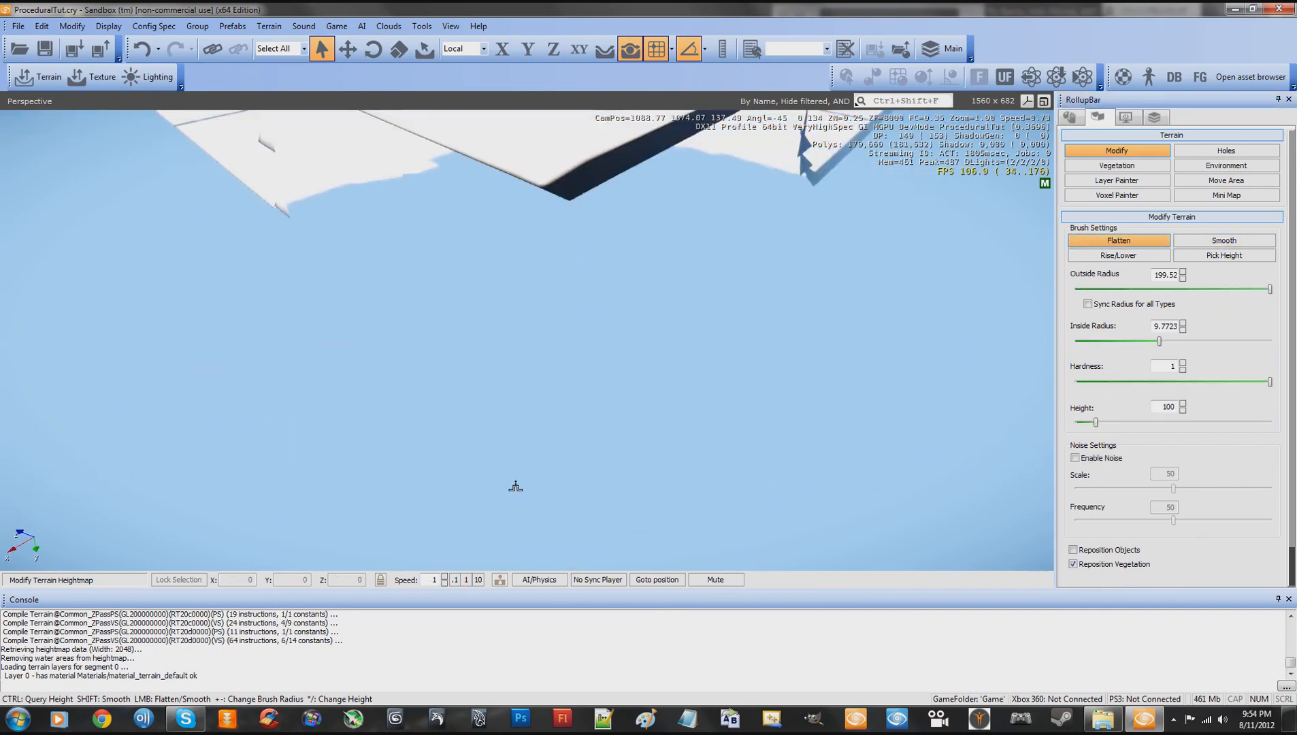
pyautogui.hotkey('shift', 's')
pyautogui.moveTo(515, 484); pyautogui.dragTo(516, 484, button='right')
pyautogui.hotkey('shift', 'w')
pyautogui.hotkey('shift', 's')
pyautogui.moveTo(521, 450)
pyautogui.mouseDown()
pyautogui.moveTo(513, 358)
pyautogui.moveTo(623, 253)
pyautogui.moveTo(623, 199)
pyautogui.moveTo(371, 203)
pyautogui.moveTo(538, 174)
pyautogui.moveTo(360, 278)
pyautogui.moveTo(284, 359)
pyautogui.moveTo(544, 307)
pyautogui.moveTo(787, 207)
pyautogui.moveTo(542, 200)
pyautogui.moveTo(307, 258)
pyautogui.moveTo(260, 305)
pyautogui.mouseUp()
pyautogui.press('w')
pyautogui.moveTo(466, 285); pyautogui.dragTo(465, 286, button='right')
pyautogui.press('d')
pyautogui.hotkey('shift', 'w')
pyautogui.keyDown('shift'); pyautogui.moveTo(466, 287); pyautogui.dragTo(467, 287, button='right'); pyautogui.keyUp('shift')
pyautogui.press('Escape')
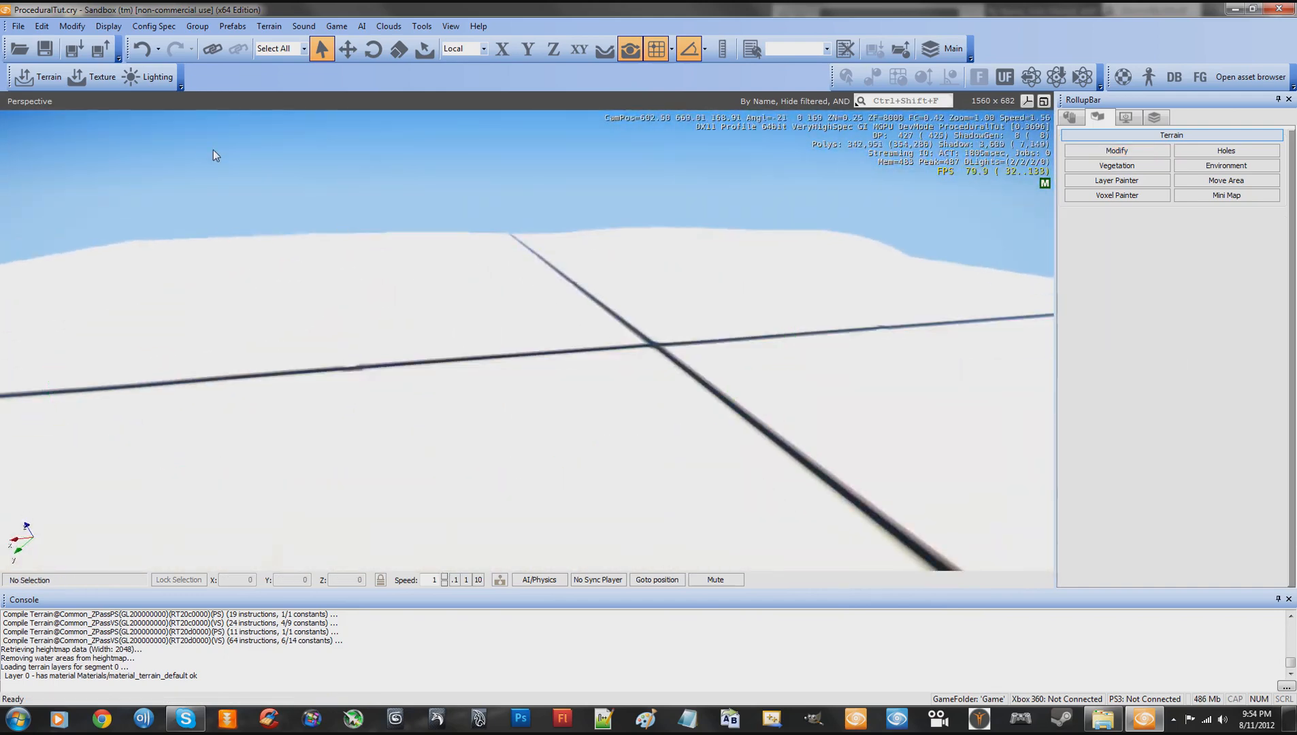
# - Generate the terrain's surface texture with the offered settings
pyautogui.click(31, 26)
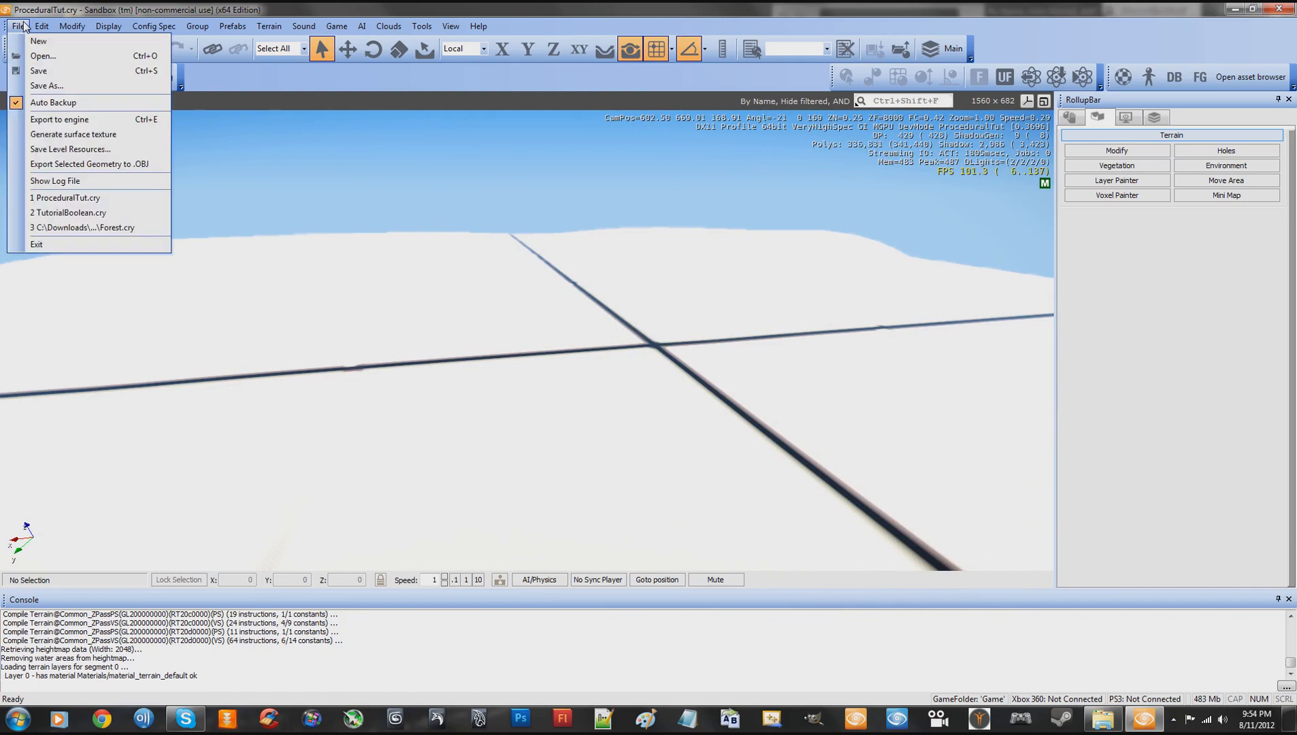
pyautogui.click(41, 130)
pyautogui.click(689, 289)
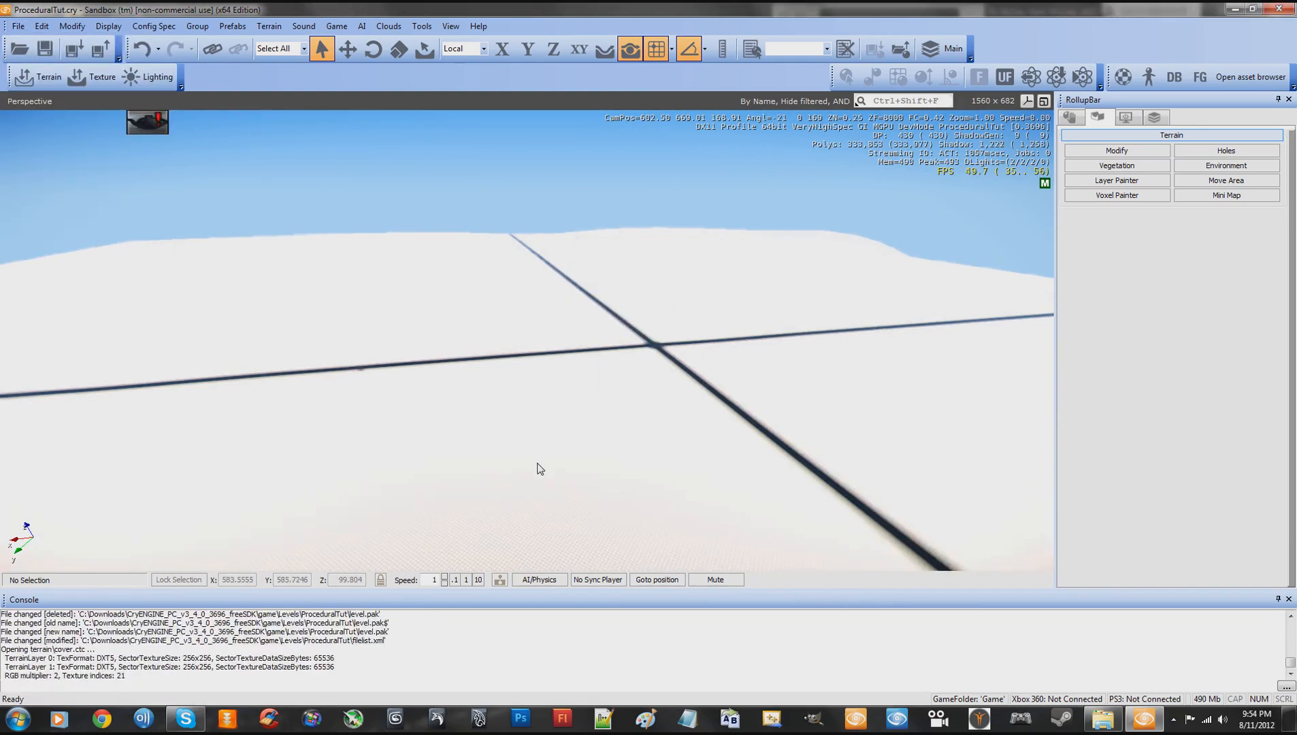
# - Examine the checkered surface texture on the raised terrain from close up and from a distance
pyautogui.press('w')
pyautogui.moveTo(570, 420); pyautogui.dragTo(570, 420, button='right')
pyautogui.press('w')
pyautogui.press('s')
pyautogui.press('w')
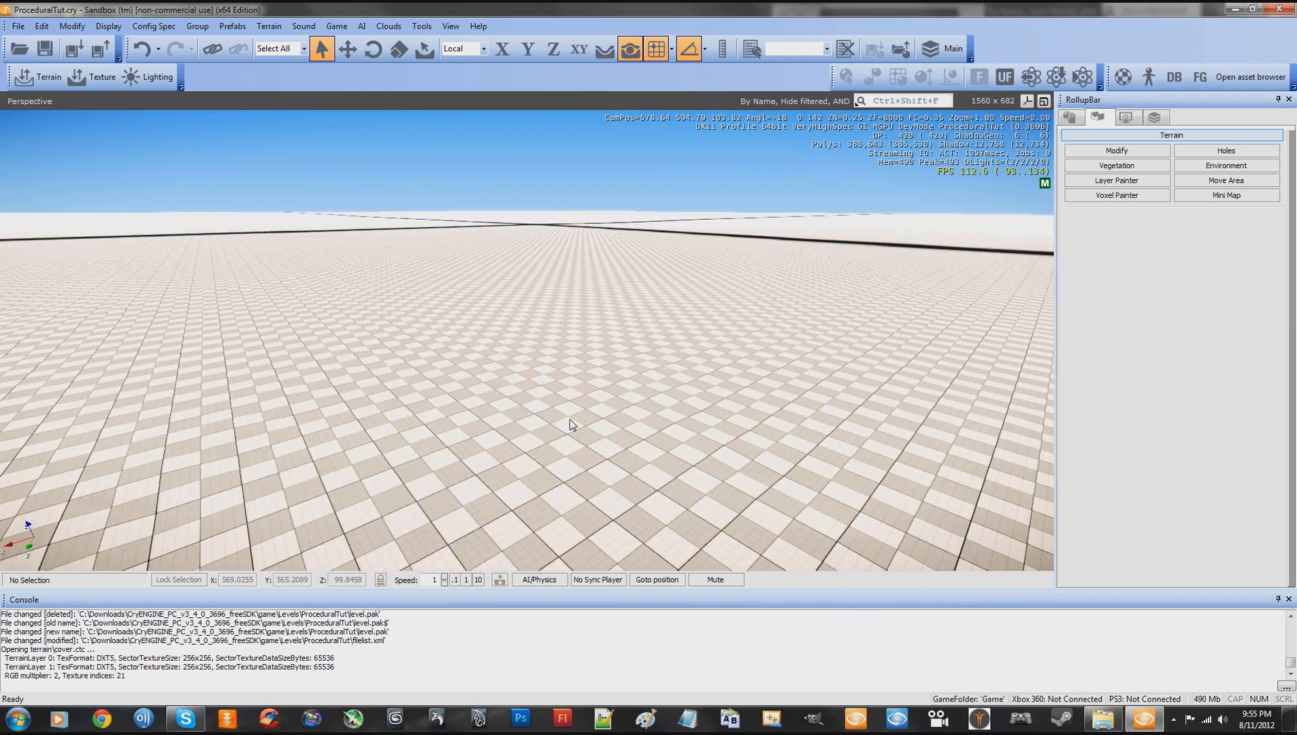
pyautogui.press('w')
pyautogui.moveTo(519, 407); pyautogui.dragTo(520, 407, button='right')
pyautogui.press('w')
pyautogui.press('s')
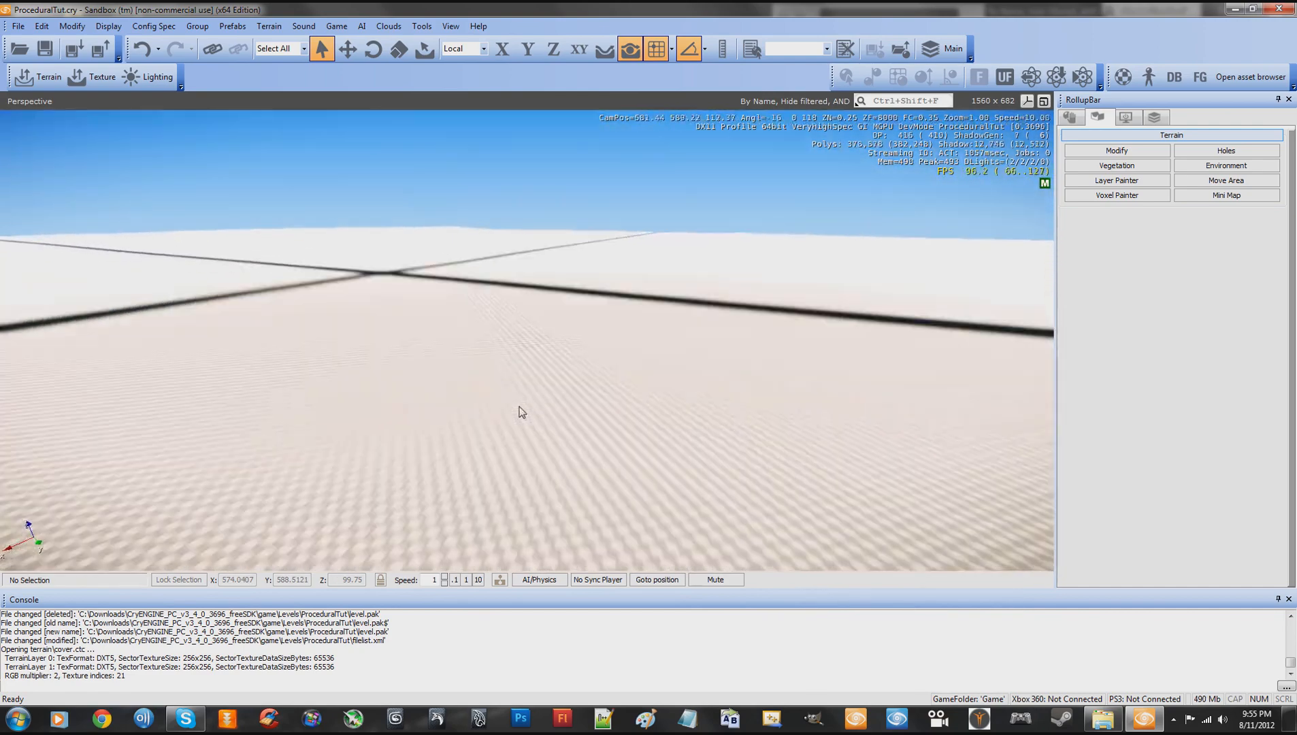
pyautogui.press('w')
# - Draw a box solid on the terrain, about 26 by 17 with a height of 1, and leave solid creation
pyautogui.click(1074, 121)
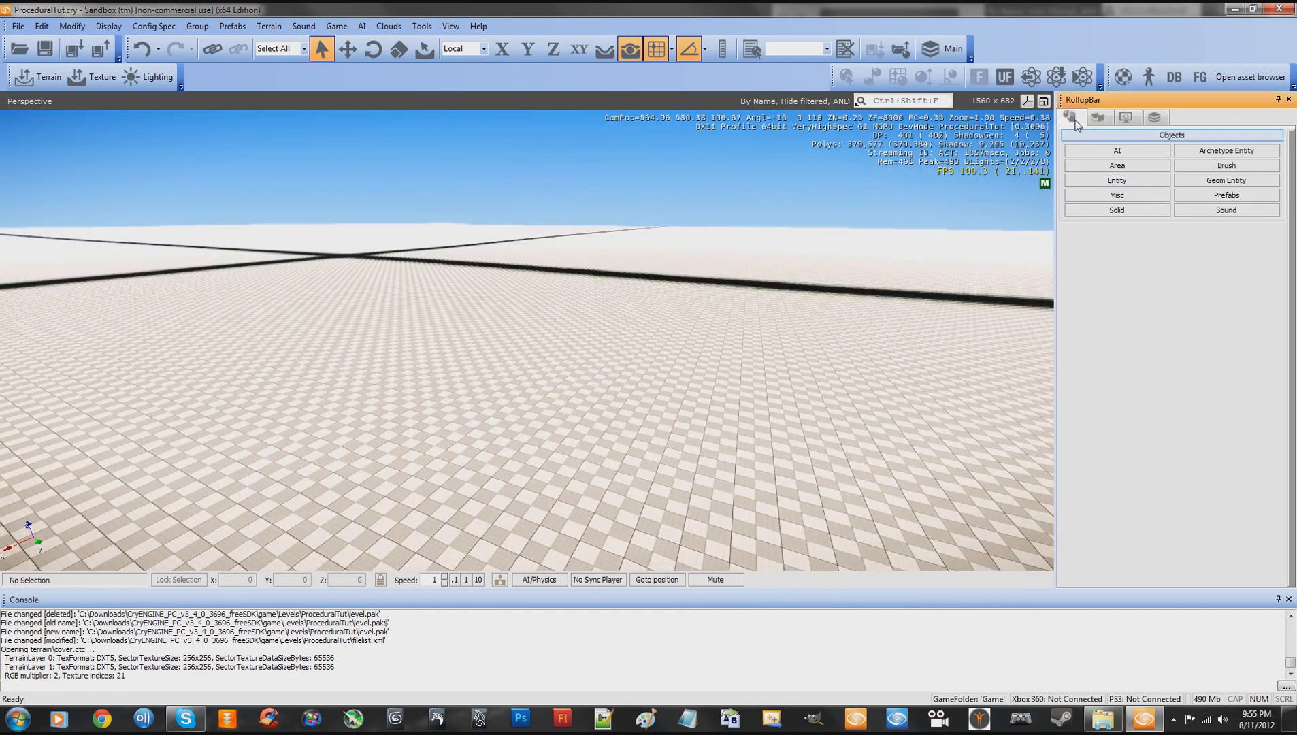
pyautogui.click(1118, 211)
pyautogui.press('s')
pyautogui.moveTo(821, 324); pyautogui.dragTo(820, 324, button='right')
pyautogui.press('w')
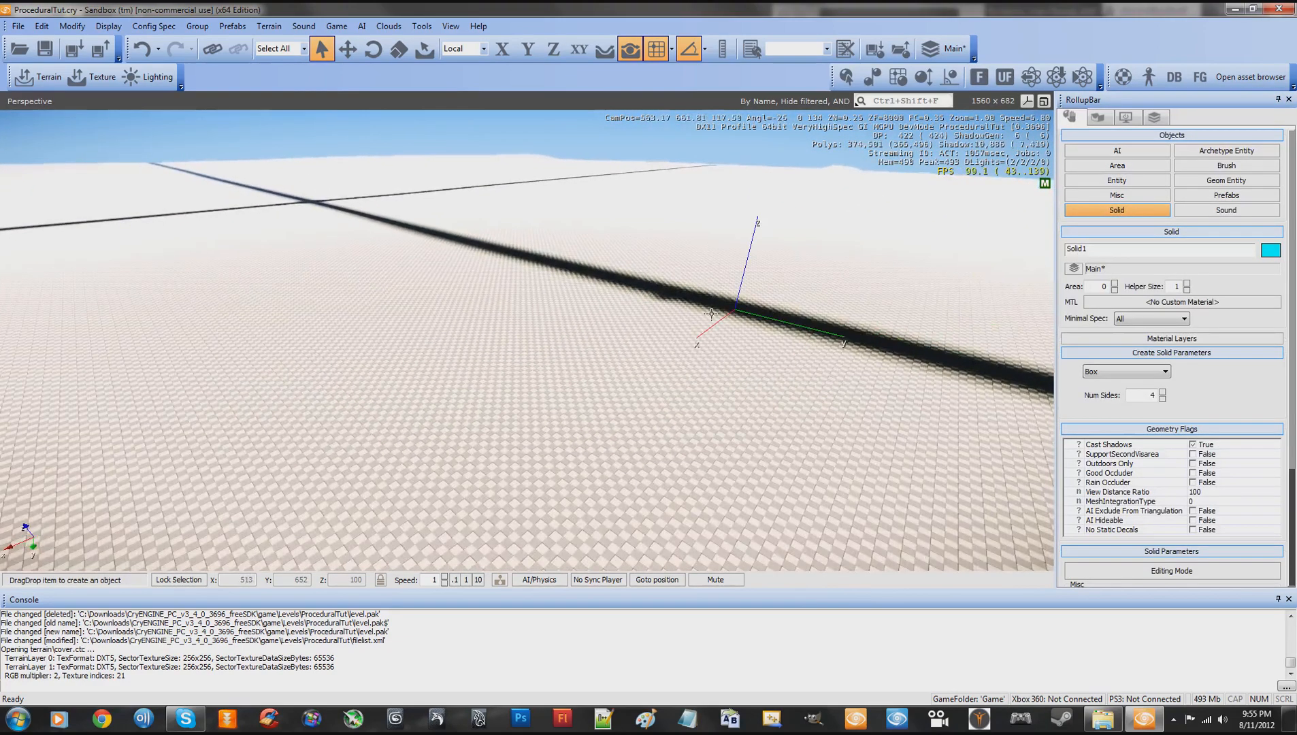
pyautogui.moveTo(556, 302); pyautogui.dragTo(440, 505)
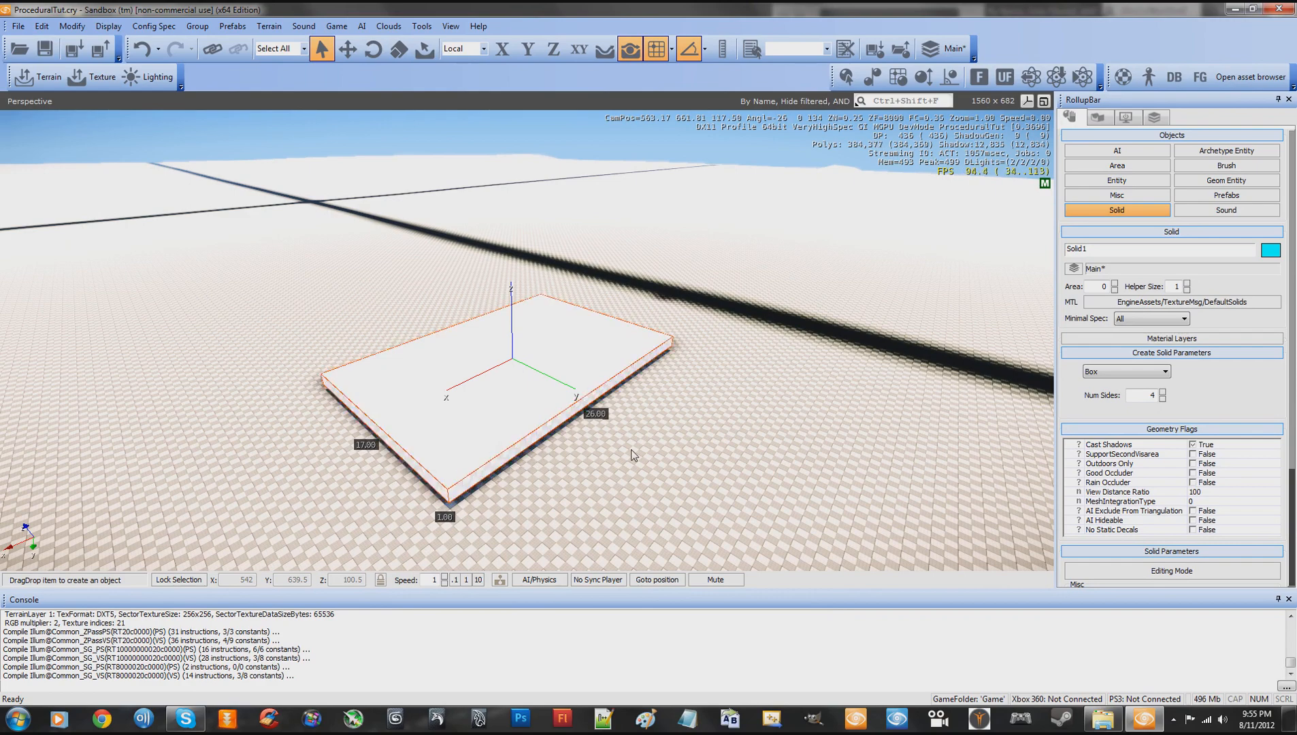
pyautogui.click(1072, 215)
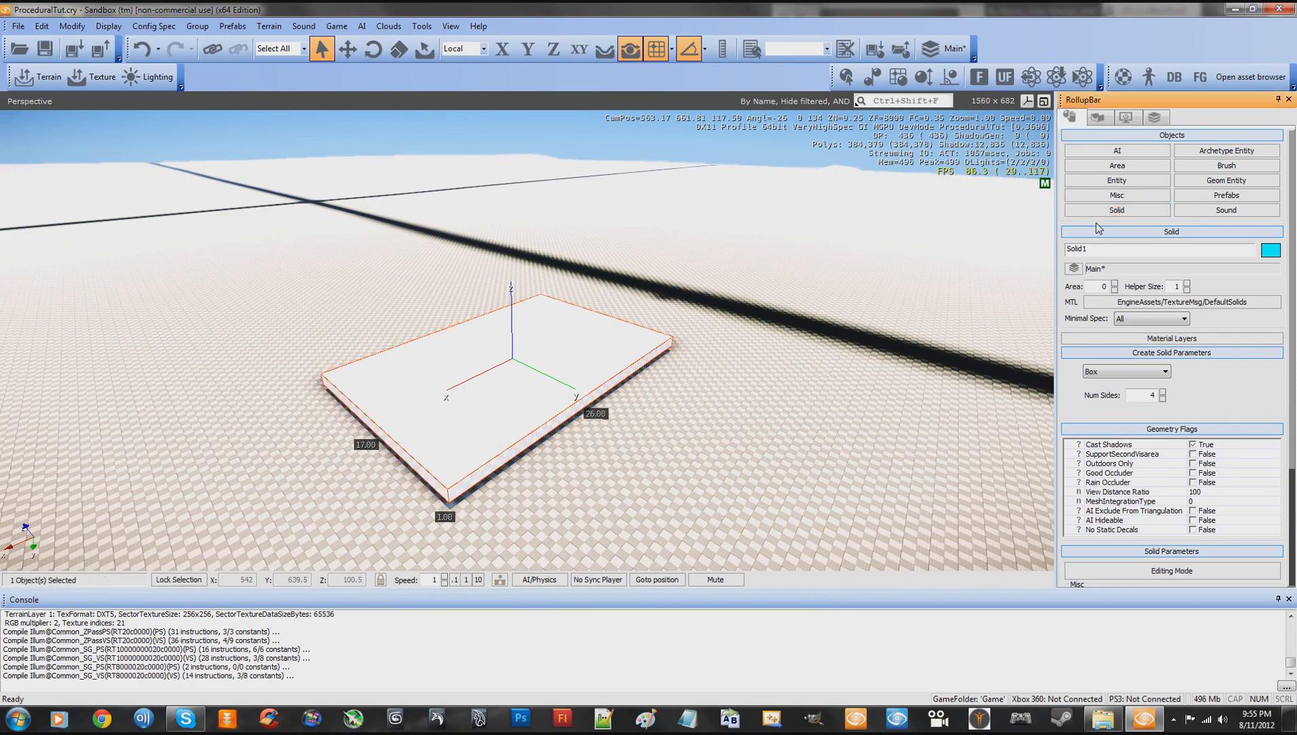
pyautogui.press('d')
pyautogui.moveTo(853, 288); pyautogui.dragTo(853, 288, button='right')
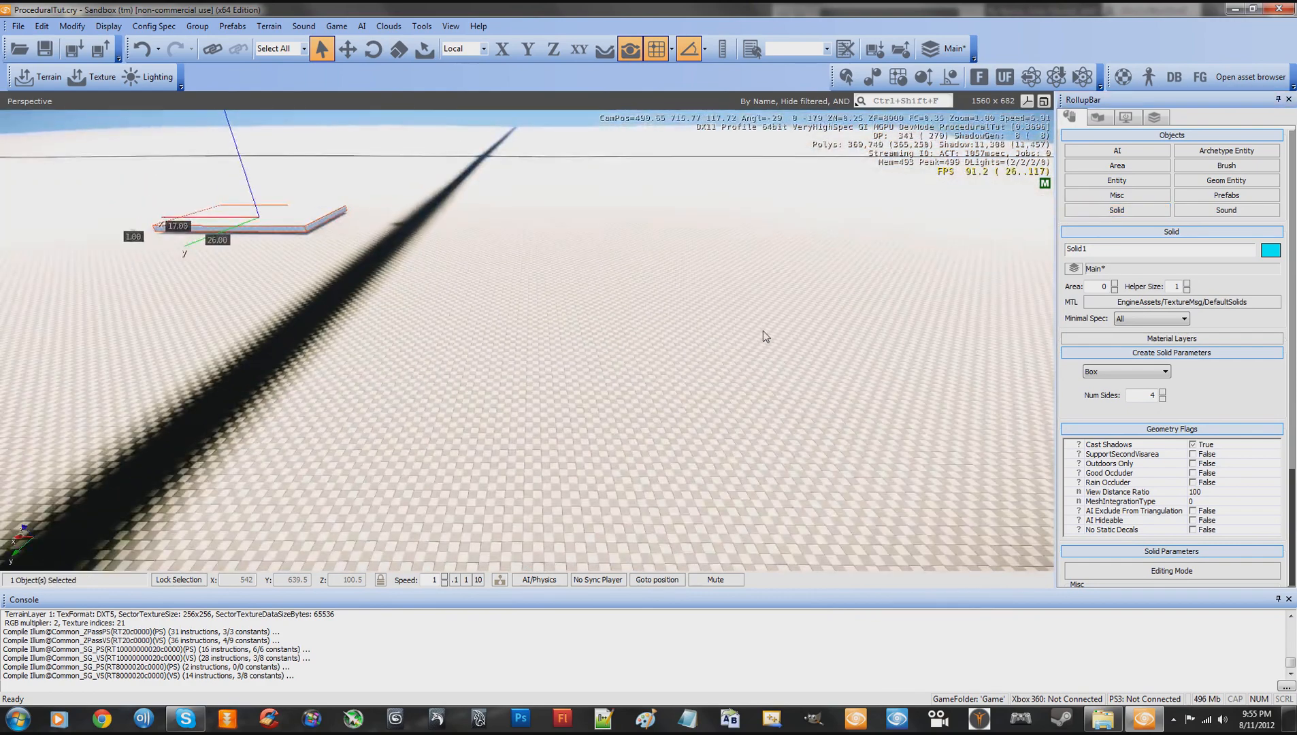
# - Set the camera speed to 0.1 and change the level's time of day to 15:27 in the Lighting Tool
pyautogui.click(455, 579)
pyautogui.moveTo(564, 502); pyautogui.dragTo(564, 501, button='right')
pyautogui.press('a')
pyautogui.press('w')
pyautogui.click(141, 80)
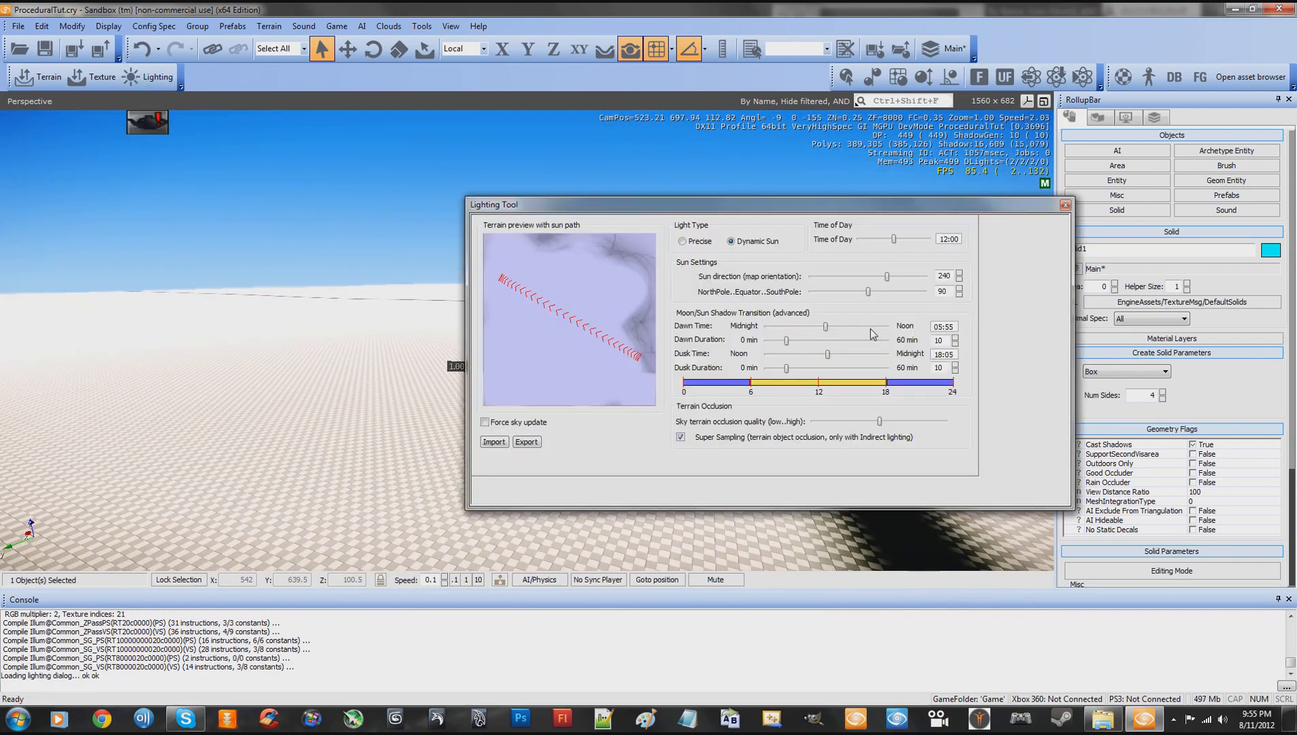
pyautogui.moveTo(895, 239); pyautogui.dragTo(911, 239)
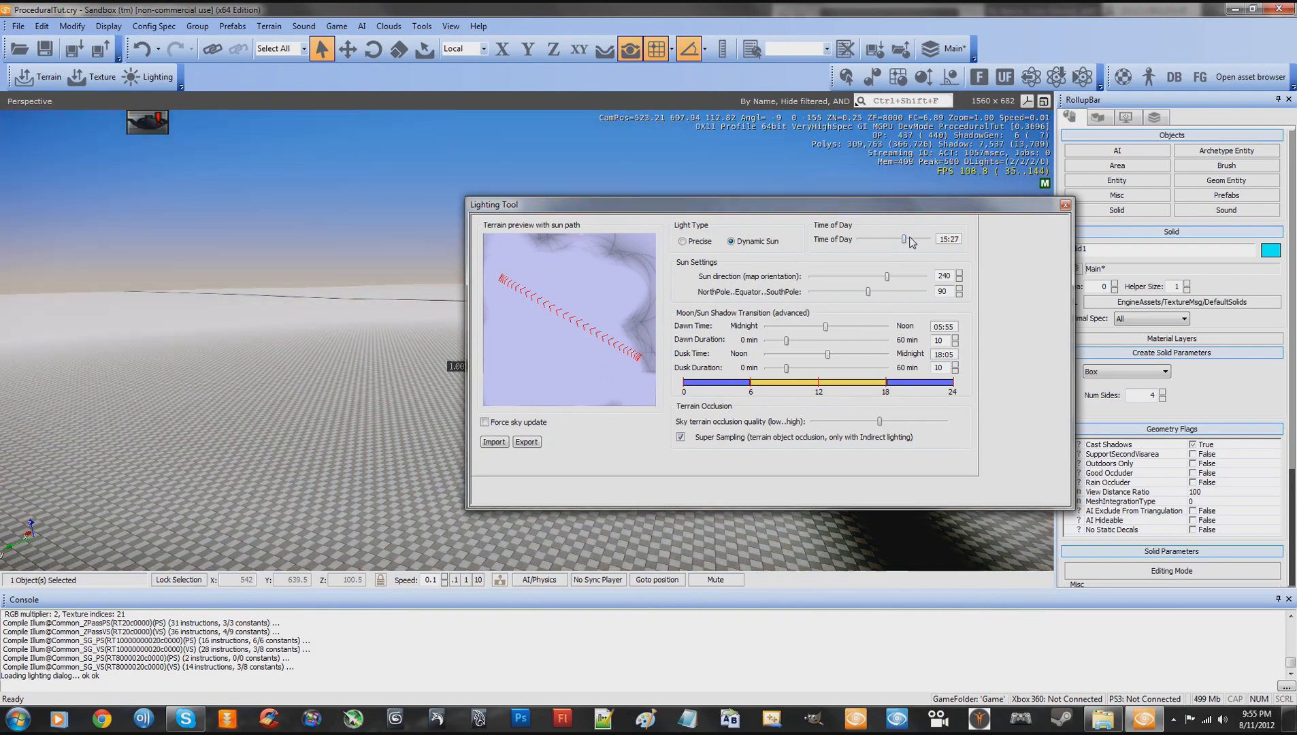
pyautogui.click(1066, 206)
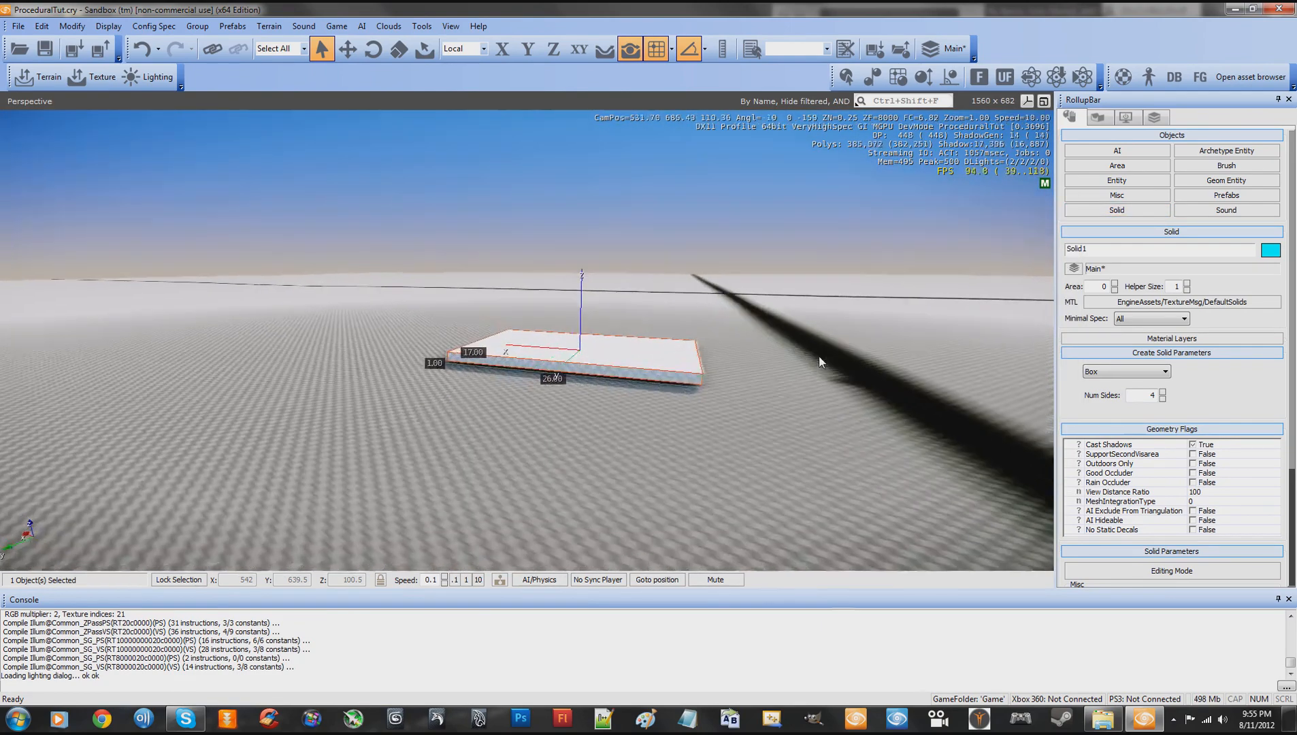
# - Set the Time Of Day start time and end time to 15:27 and the play speed to 0
pyautogui.press('w')
pyautogui.moveTo(818, 356); pyautogui.dragTo(818, 355, button='right')
pyautogui.press('a')
pyautogui.press('s')
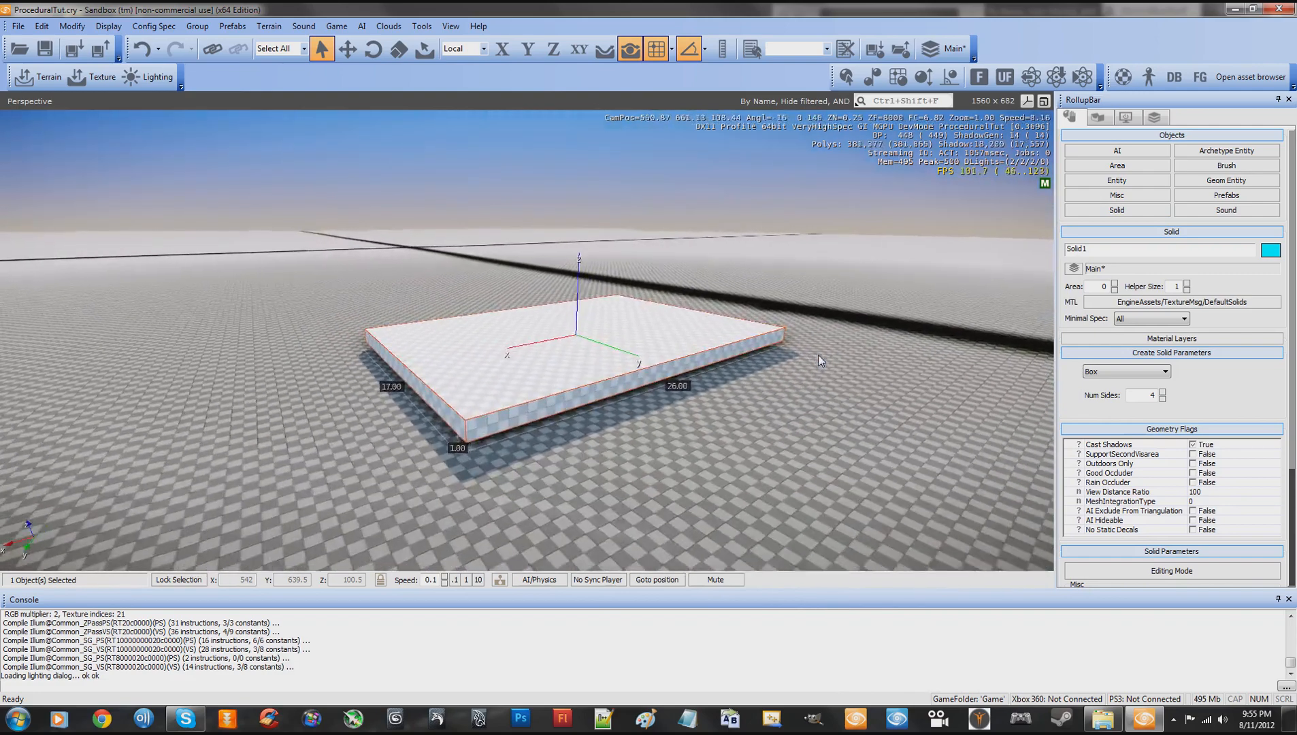
pyautogui.press('w')
pyautogui.click(452, 26)
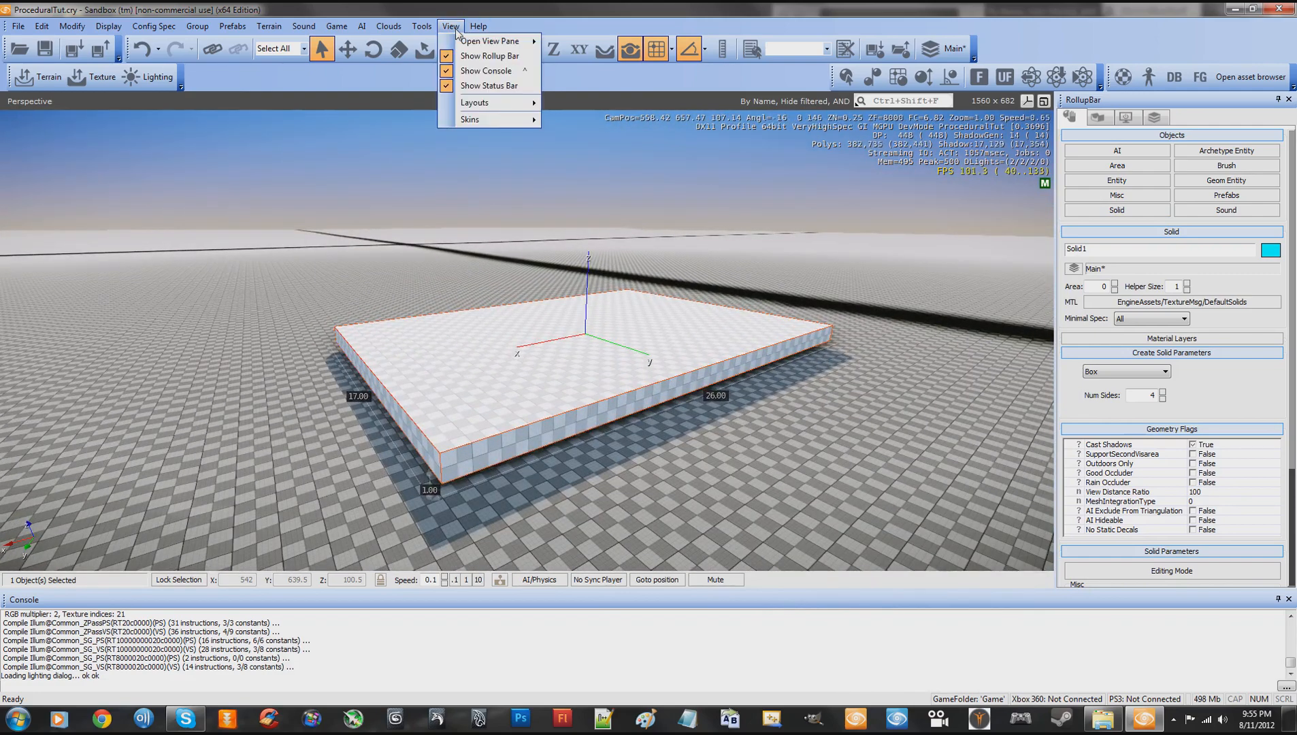
pyautogui.moveTo(477, 41)
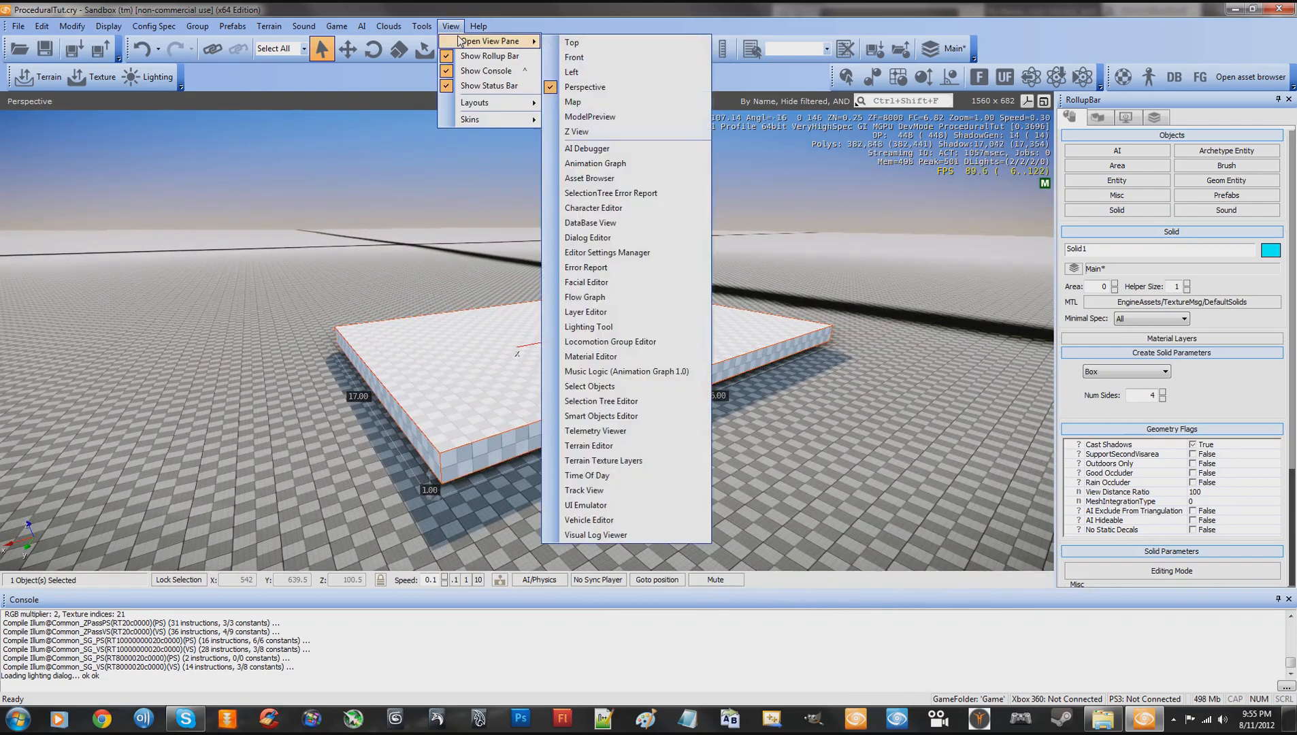
pyautogui.click(597, 476)
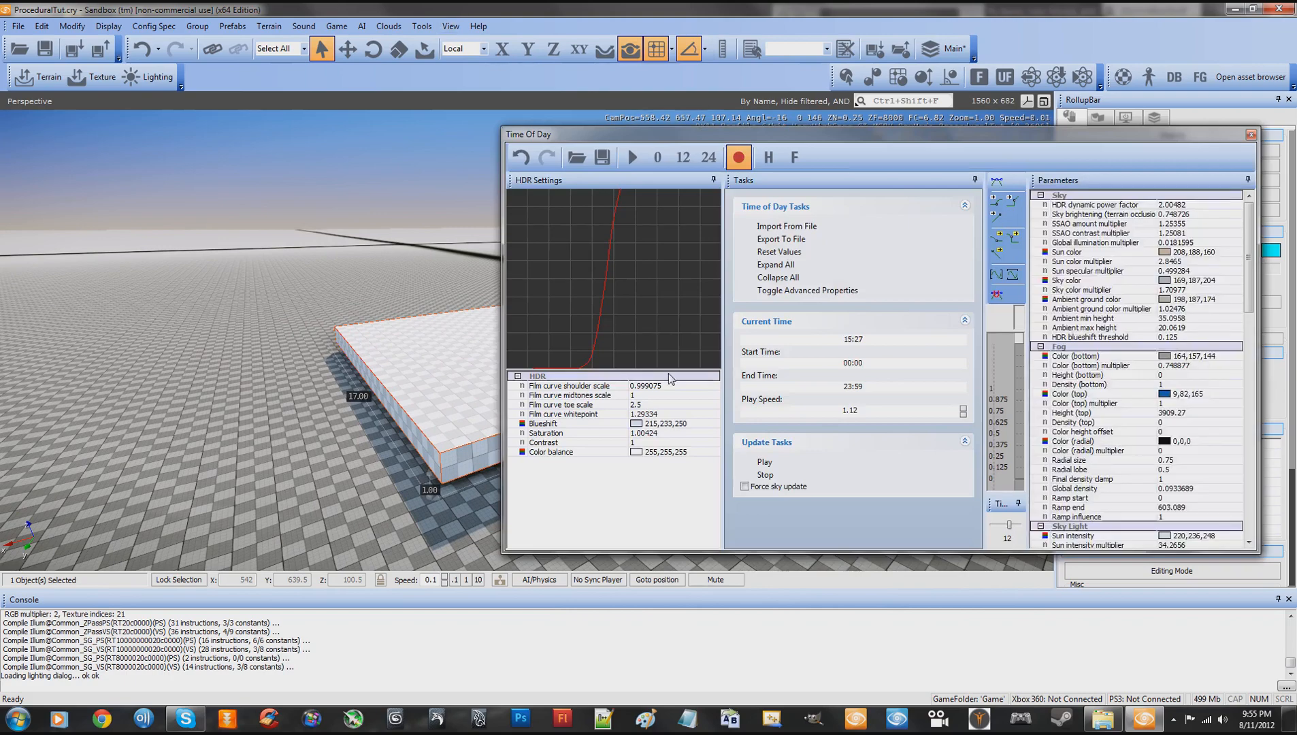
pyautogui.click(874, 338)
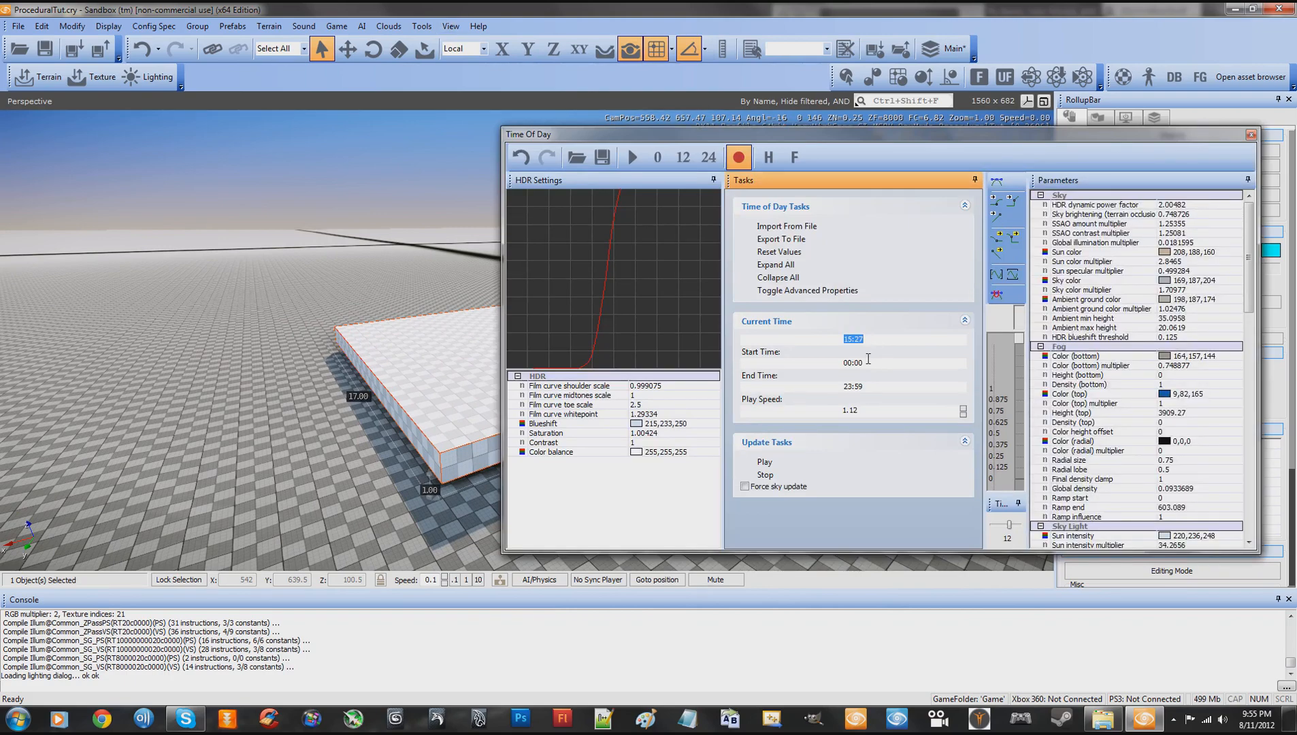
pyautogui.press('Return')
pyautogui.click(871, 367)
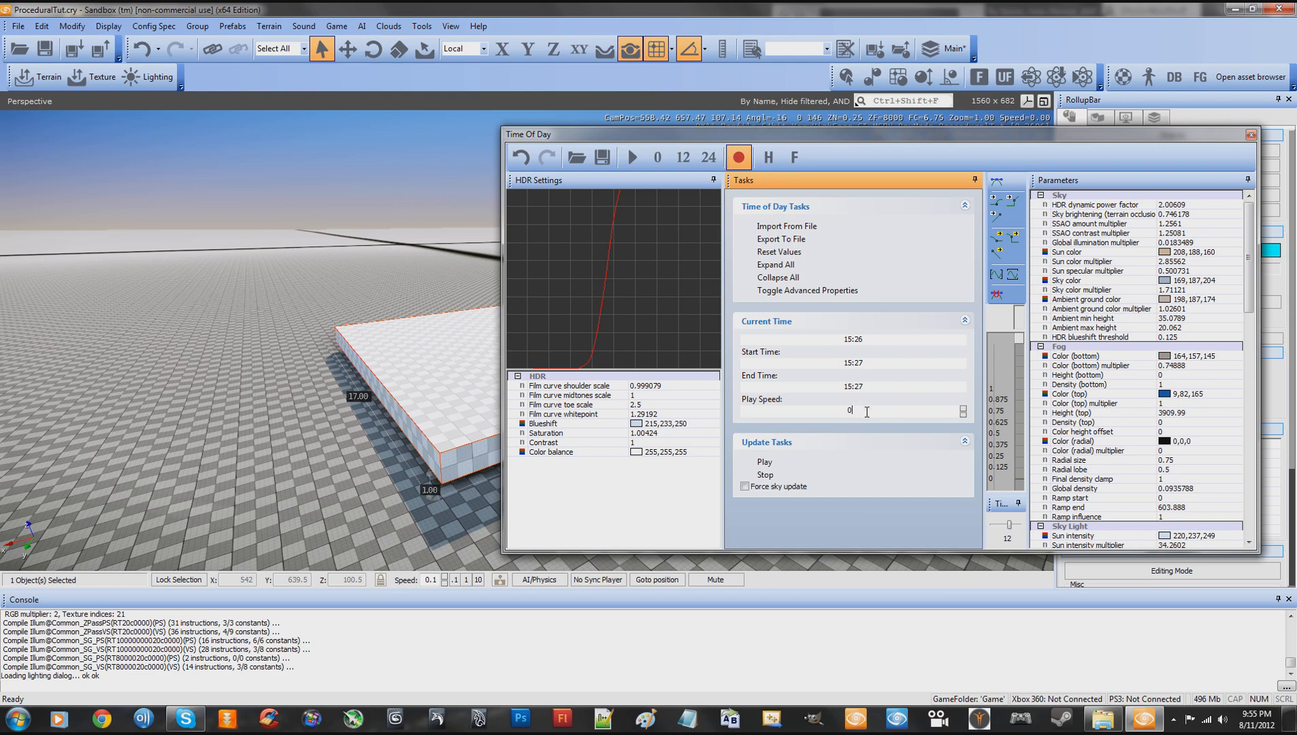
pyautogui.click(1251, 137)
# - Deselect the box solid and save the level with its project left as <None>
pyautogui.click(867, 310)
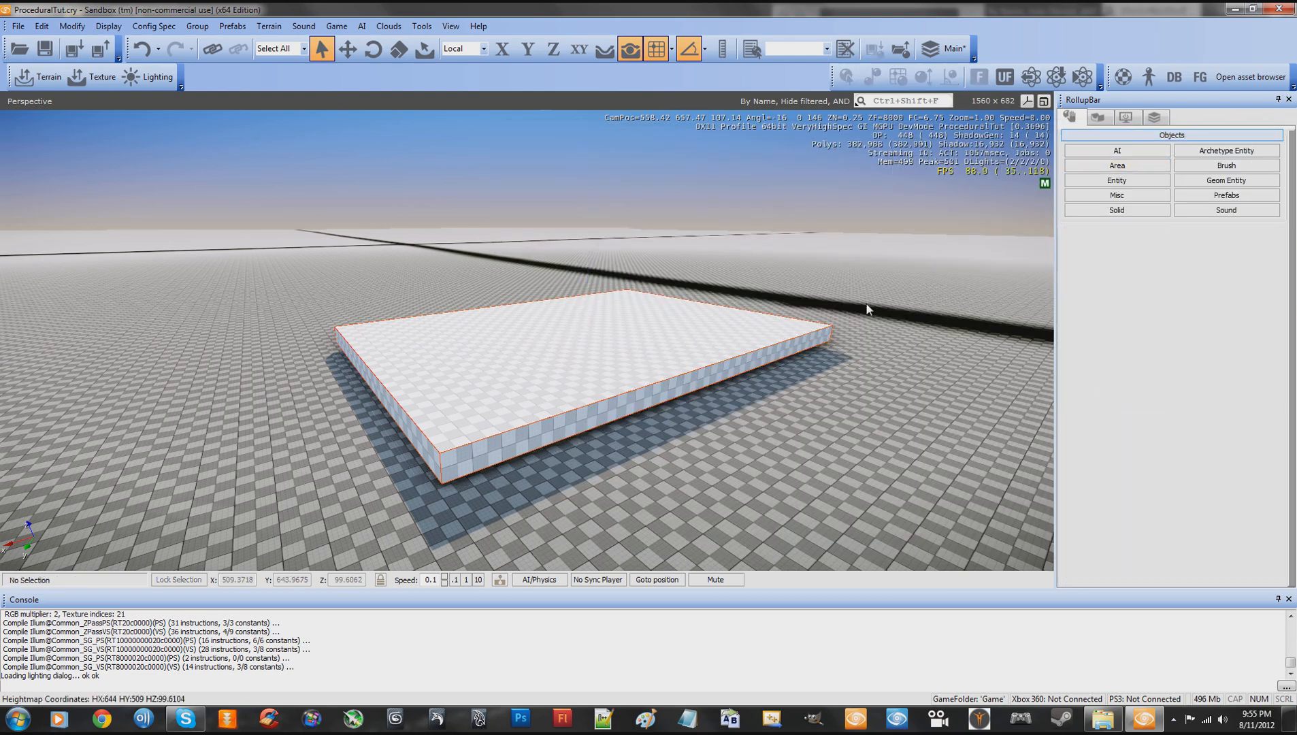
pyautogui.click(18, 26)
pyautogui.click(31, 78)
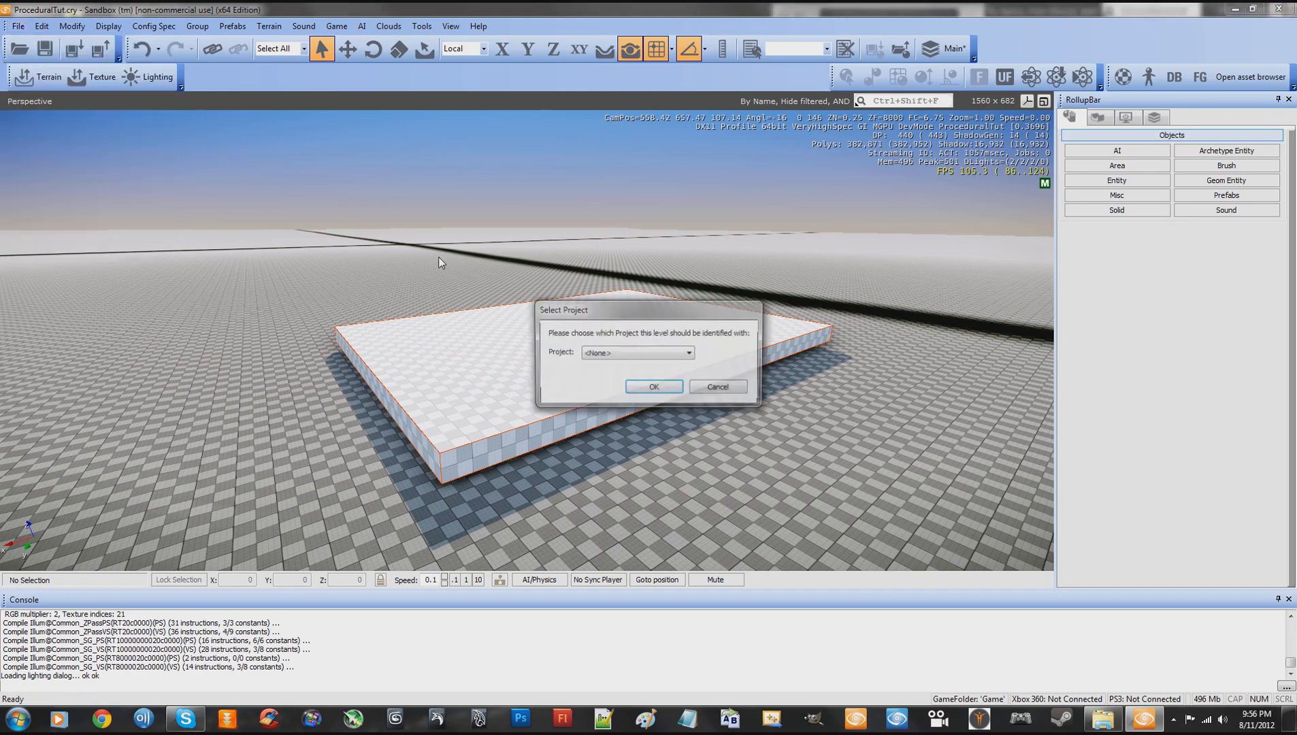
pyautogui.click(670, 388)
# - Clone the box slab and place the copy beside it along the X axis, at about X 603
pyautogui.press('d')
pyautogui.press('w')
pyautogui.moveTo(735, 423); pyautogui.dragTo(735, 423, button='right')
pyautogui.press('s')
pyautogui.click(633, 361)
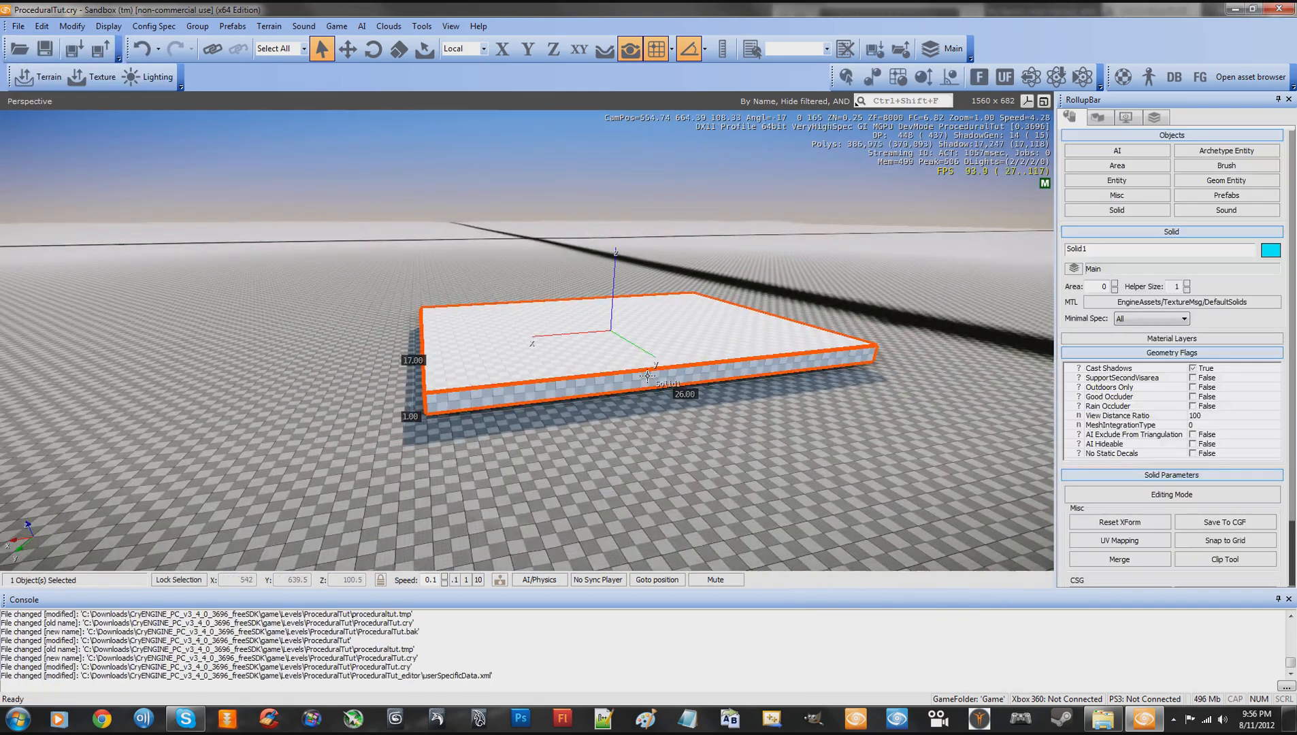
pyautogui.moveTo(648, 377); pyautogui.dragTo(648, 377, button='right')
pyautogui.press('s')
pyautogui.press('2')
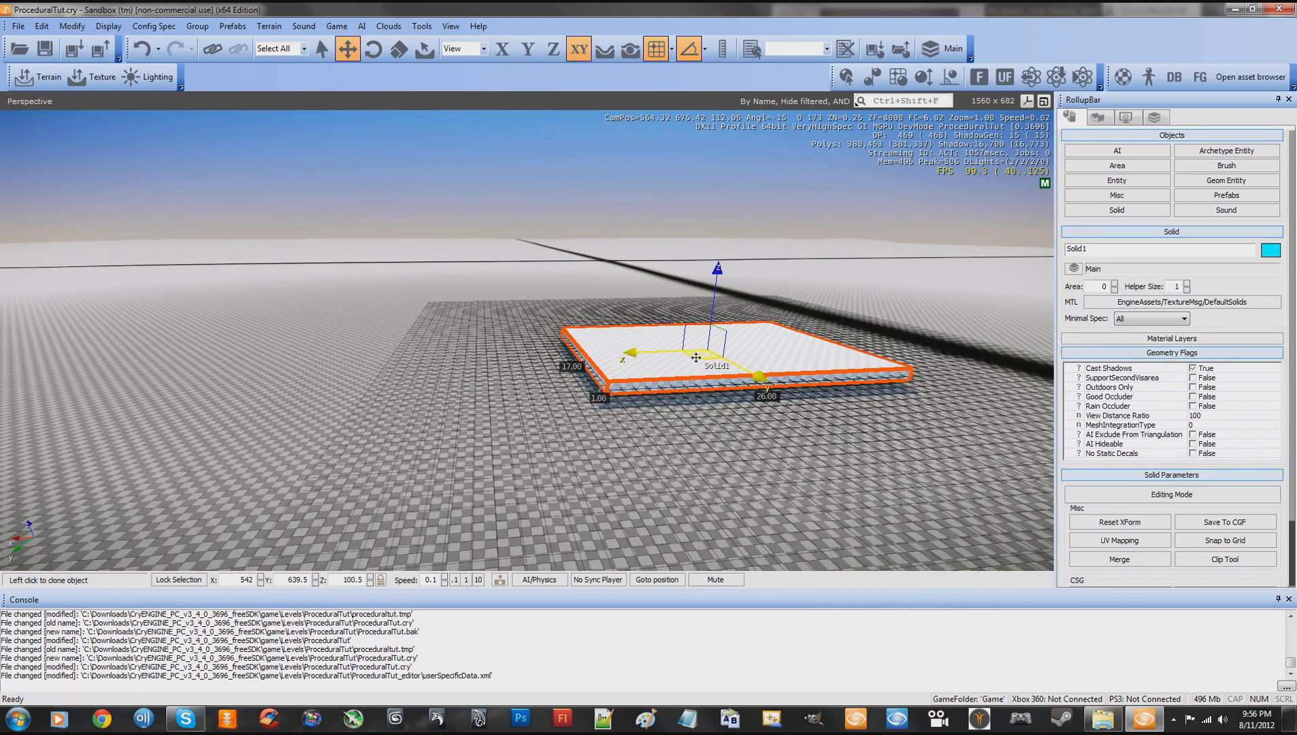
pyautogui.moveTo(697, 357)
pyautogui.keyDown('shift'); pyautogui.mouseDown()
pyautogui.moveTo(327, 371)
pyautogui.moveTo(54, 343)
pyautogui.moveTo(110, 338)
pyautogui.moveTo(13, 376)
pyautogui.mouseUp(); pyautogui.keyUp('shift')
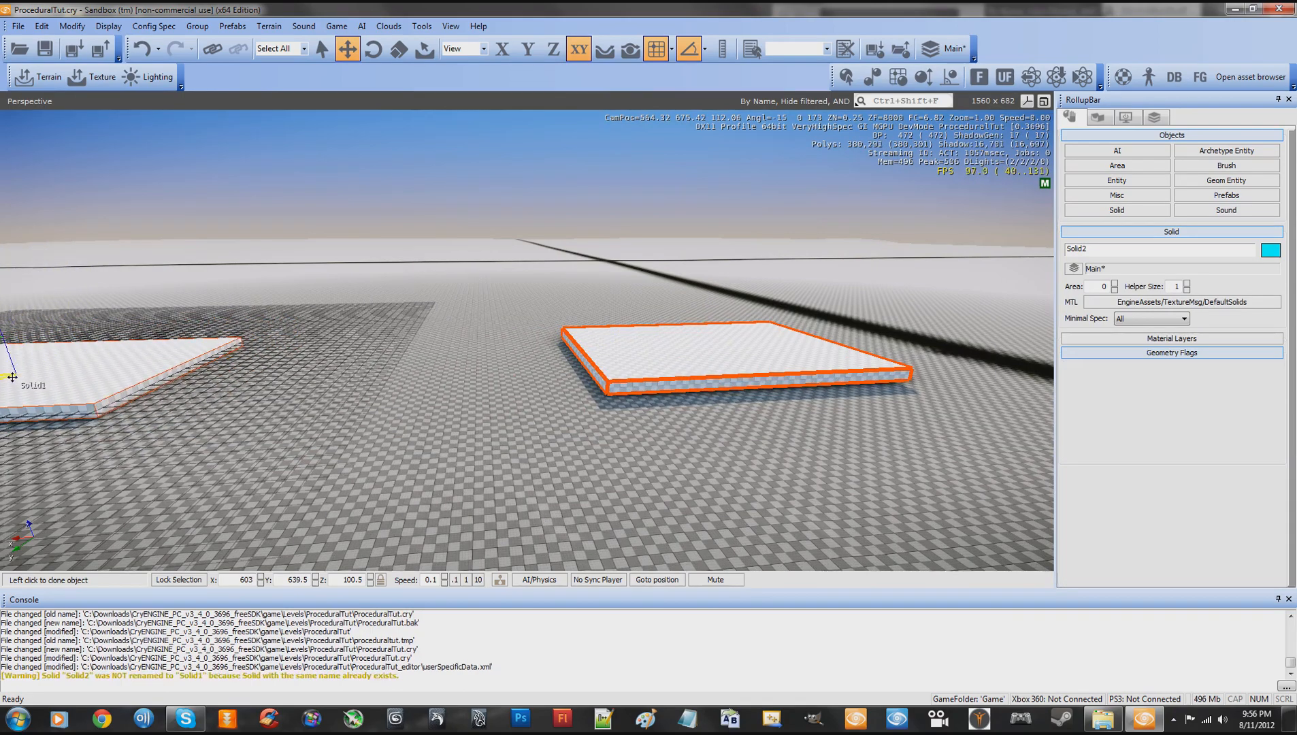
pyautogui.click(12, 376)
# - Shift the copied slab to X 605 and clone it straight up to Z 110.5
pyautogui.moveTo(364, 402); pyautogui.dragTo(364, 402, button='right')
pyautogui.press('a')
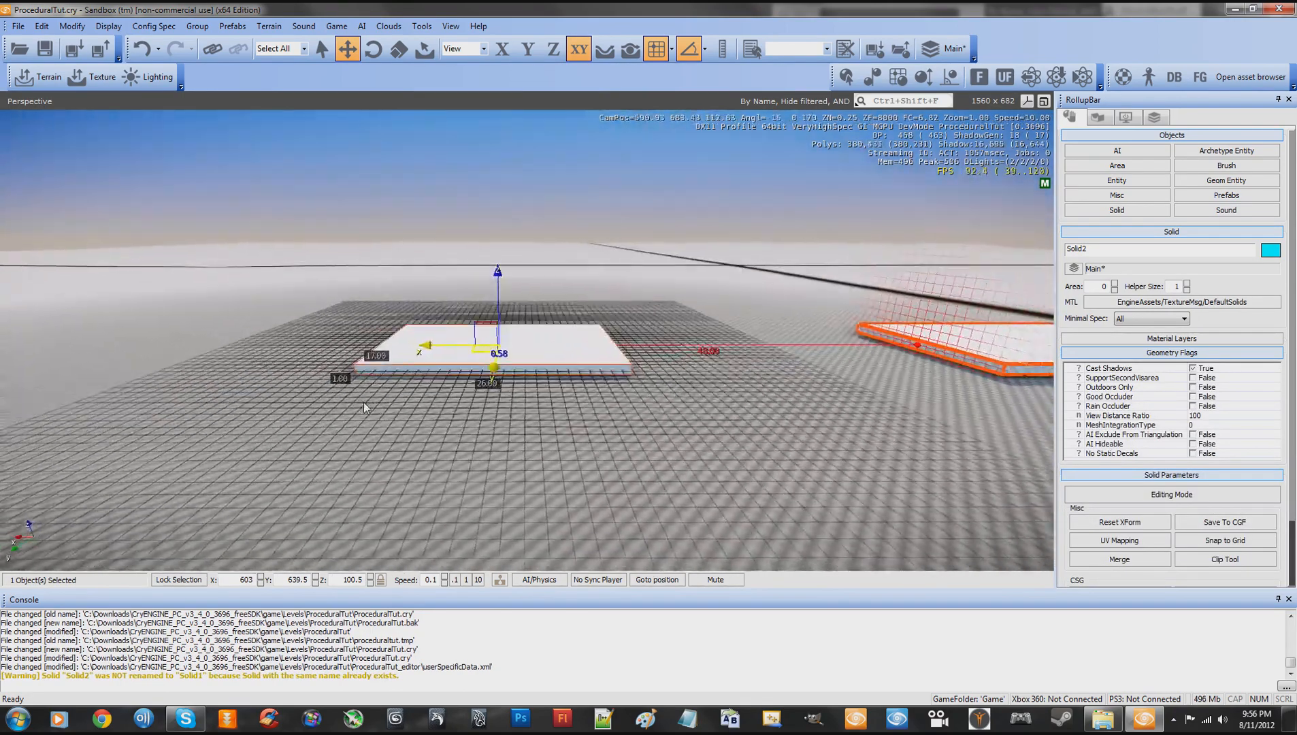
pyautogui.moveTo(485, 346); pyautogui.dragTo(465, 347)
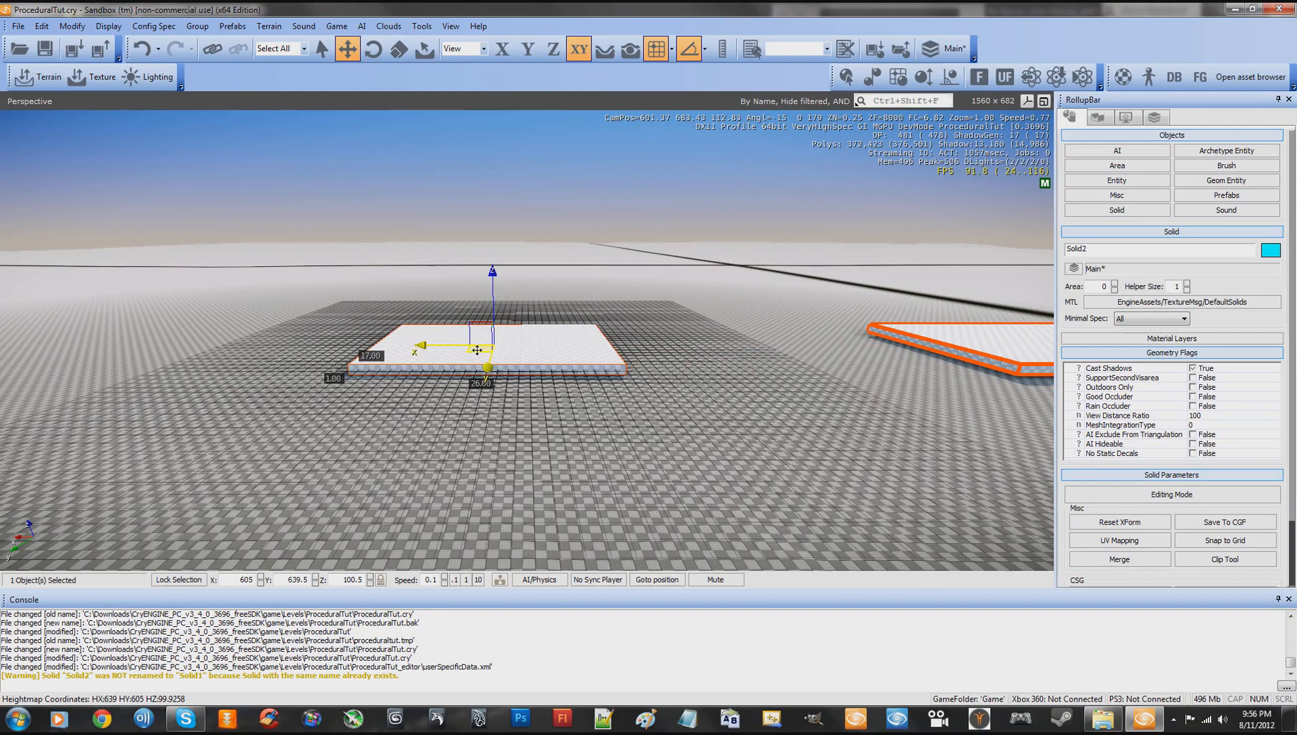
pyautogui.click(493, 274)
pyautogui.keyDown('shift'); pyautogui.moveTo(493, 274); pyautogui.dragTo(495, 251); pyautogui.keyUp('shift')
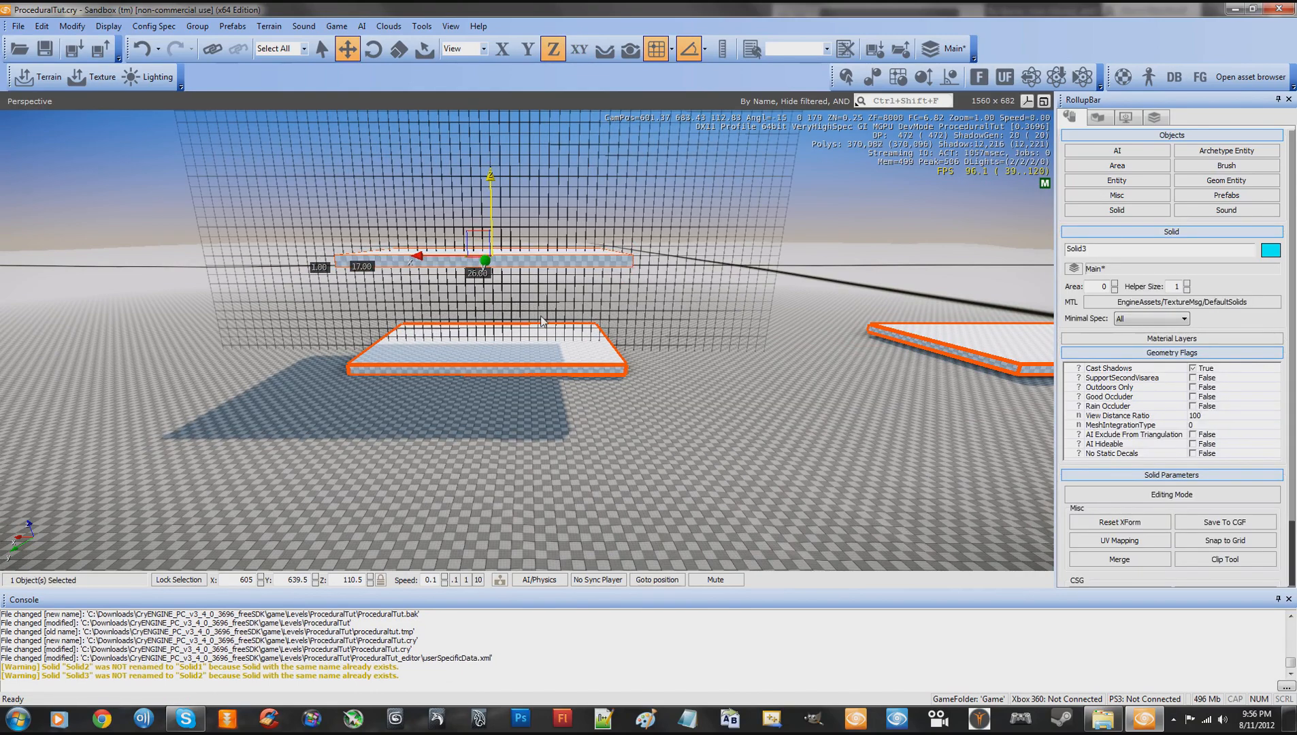
# - Select the two stacked slabs and clone the pair along the X axis to X 668
pyautogui.press('w')
pyautogui.moveTo(571, 336); pyautogui.dragTo(570, 335, button='right')
pyautogui.press('s')
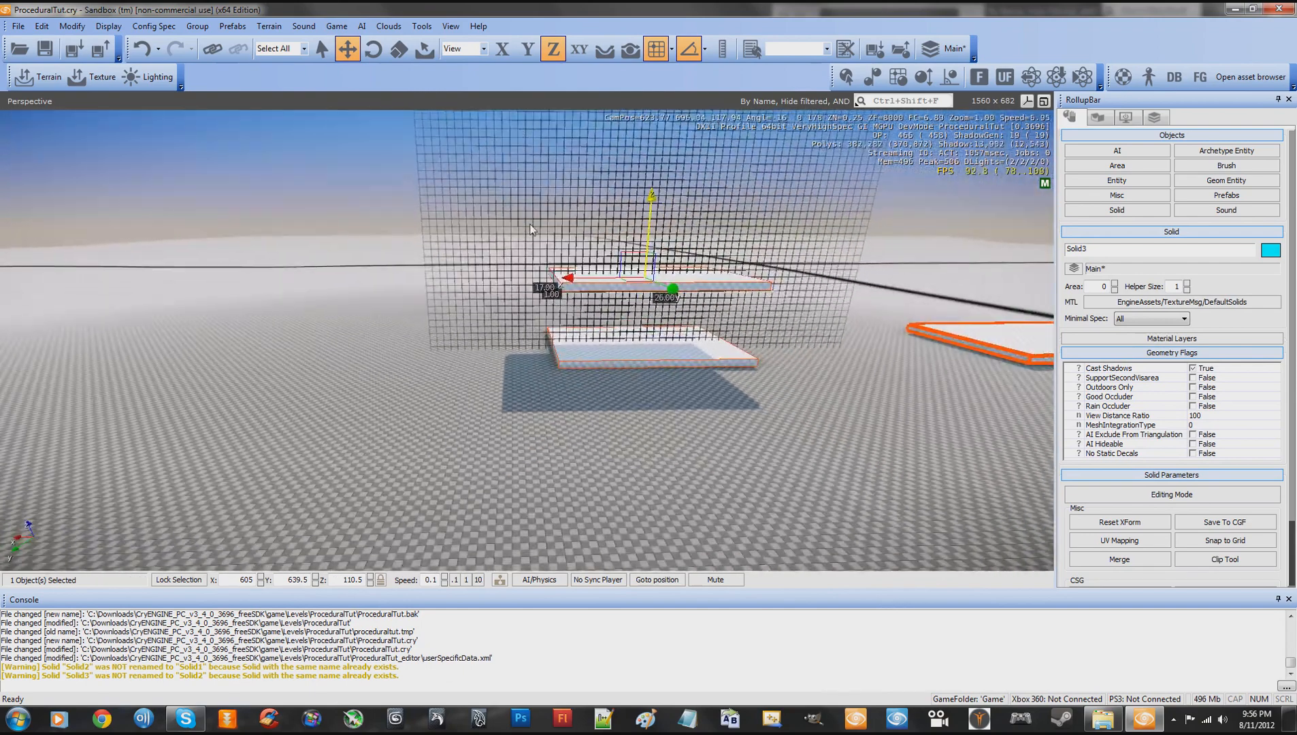
pyautogui.moveTo(532, 229); pyautogui.dragTo(694, 376)
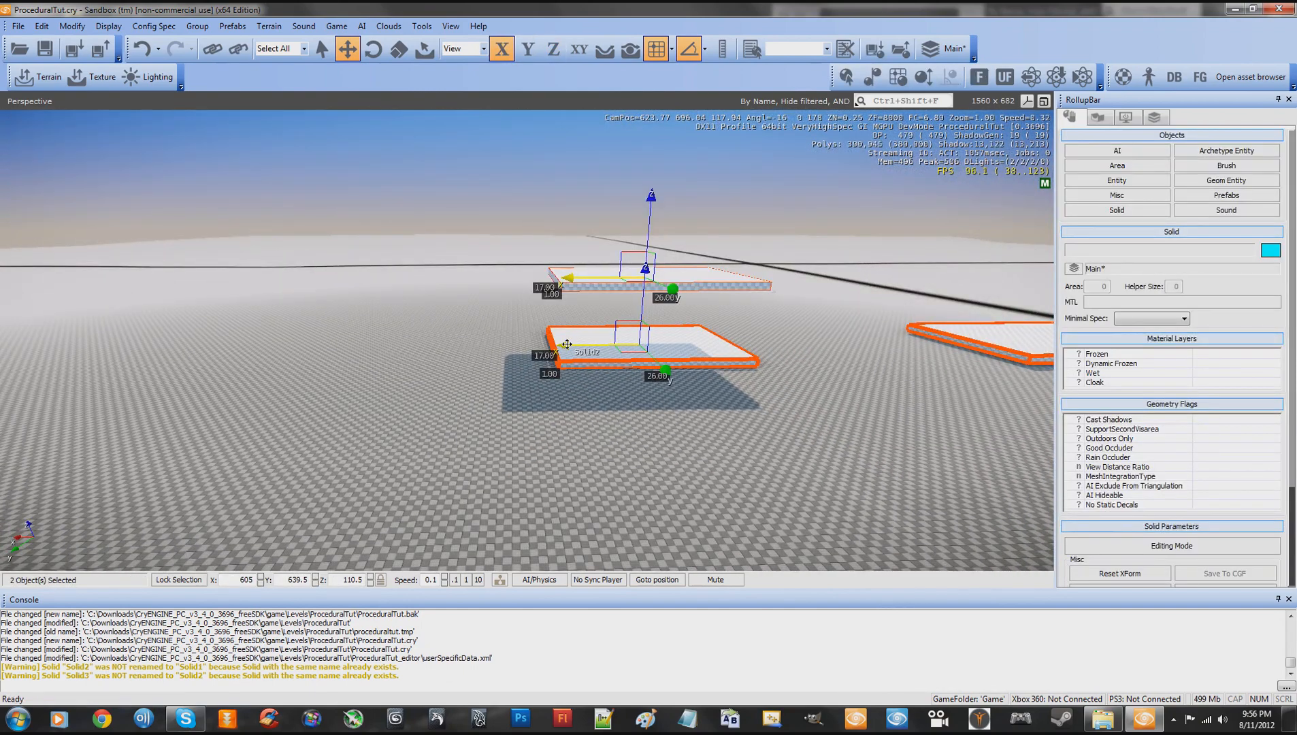
pyautogui.keyDown('shift'); pyautogui.moveTo(567, 344); pyautogui.dragTo(144, 346); pyautogui.keyUp('shift')
pyautogui.press('w')
pyautogui.moveTo(445, 342); pyautogui.dragTo(446, 343, button='right')
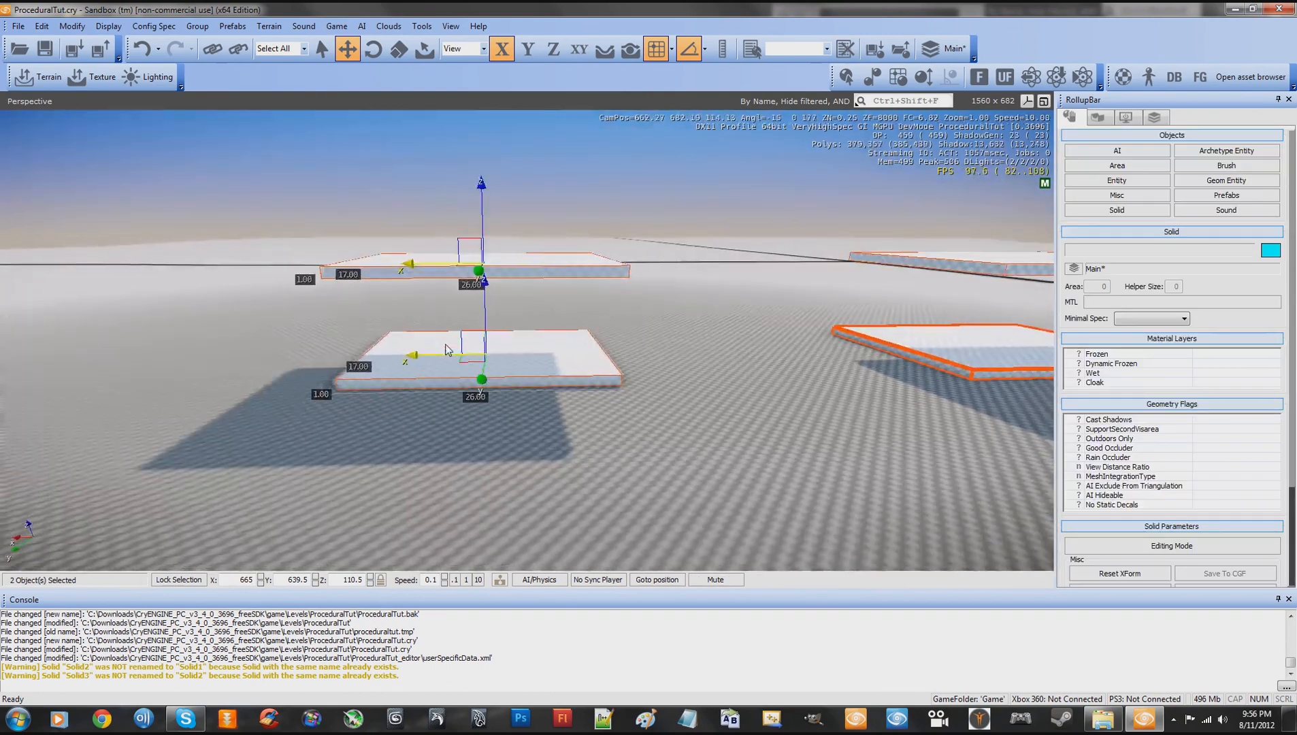
pyautogui.press('s')
pyautogui.moveTo(458, 353); pyautogui.dragTo(436, 354)
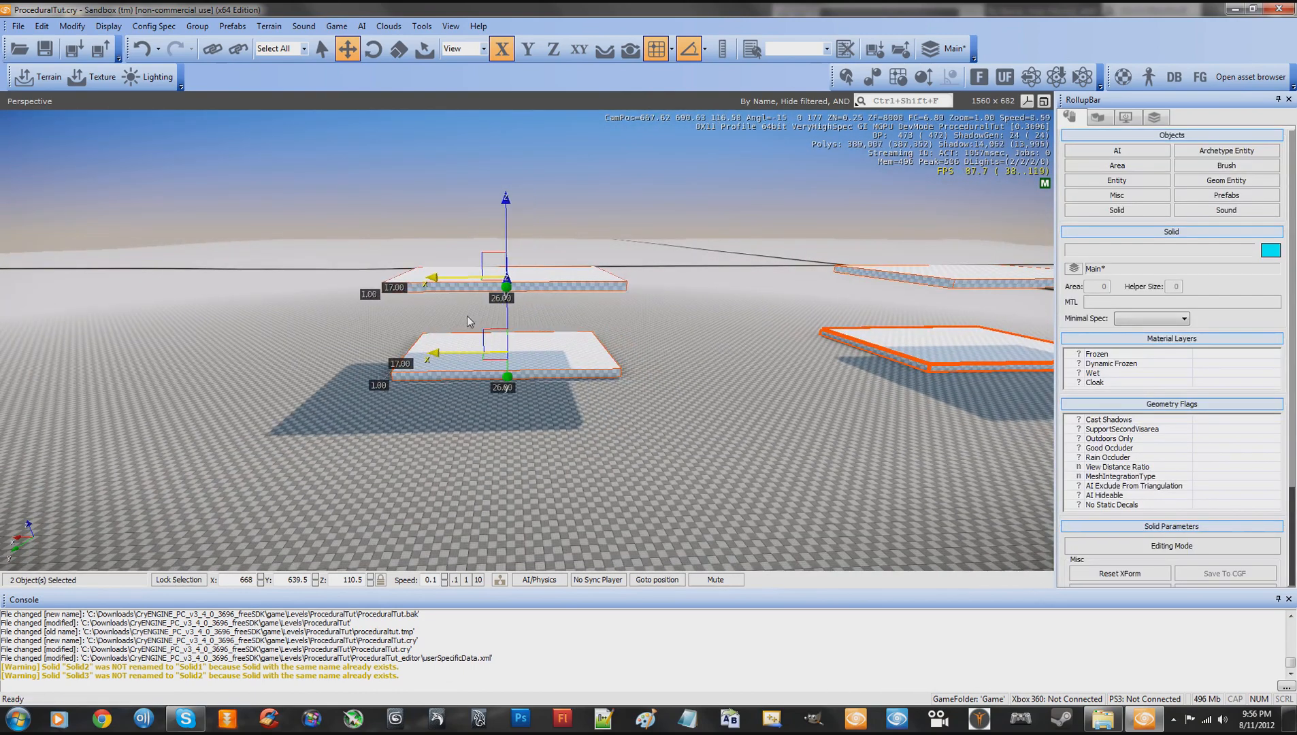
# - Clone the new pair of slabs straight up to Z 129.5, making a stack of four
pyautogui.click(506, 201)
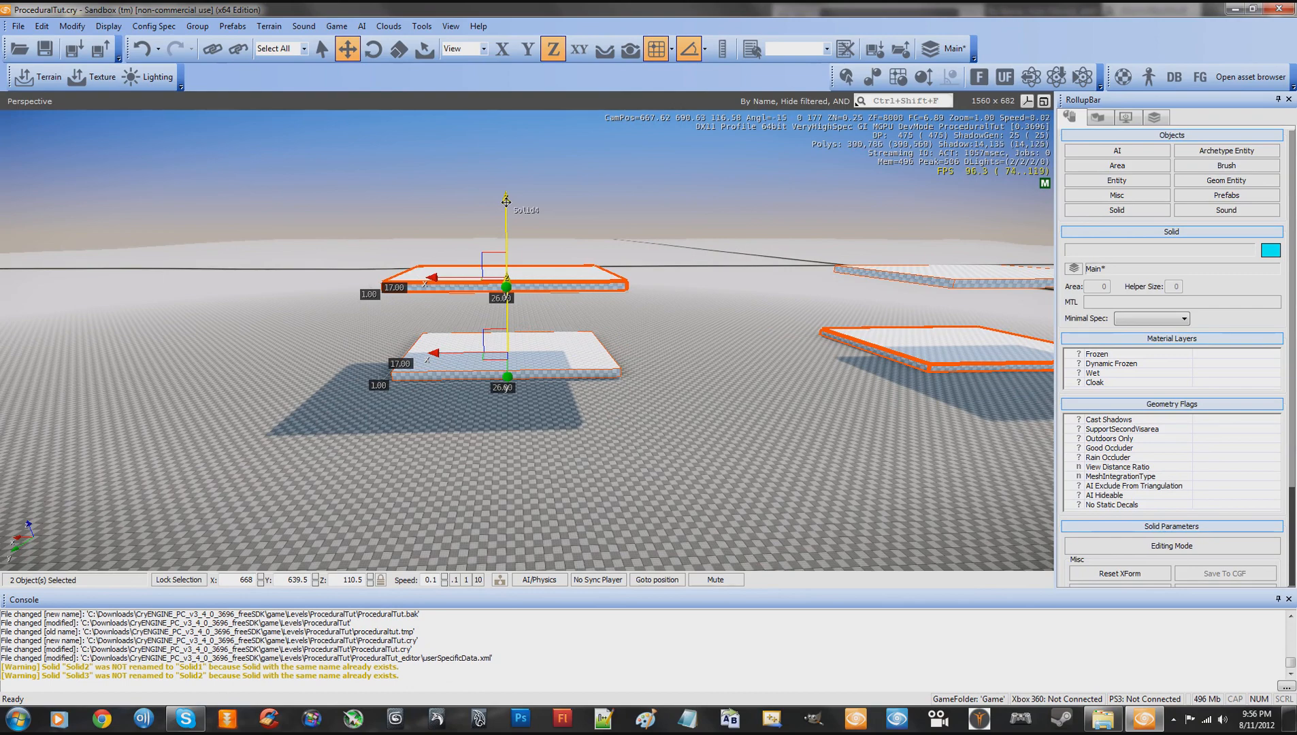
pyautogui.keyDown('shift'); pyautogui.moveTo(507, 202); pyautogui.dragTo(513, 156); pyautogui.keyUp('shift')
pyautogui.moveTo(676, 275); pyautogui.dragTo(676, 275, button='right')
pyautogui.press('w')
pyautogui.press('d')
pyautogui.press('s')
pyautogui.press('w')
pyautogui.press('d')
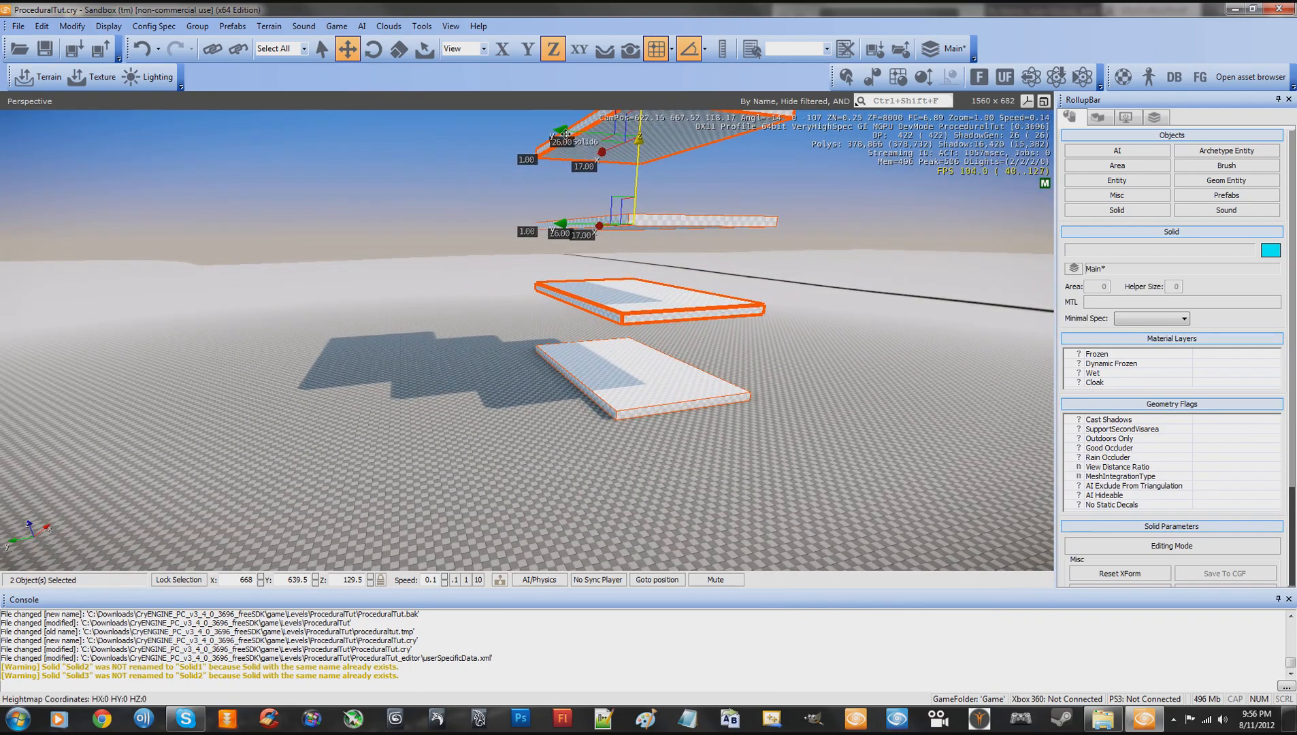
# - Select the four-slab stack, clone it, and place the copy on open terrain at about X 755, Y 639.5
pyautogui.press('a')
pyautogui.moveTo(701, 369); pyautogui.dragTo(701, 369, button='right')
pyautogui.press('s')
pyautogui.moveTo(412, 194); pyautogui.dragTo(647, 450)
pyautogui.press('w')
pyautogui.moveTo(673, 435); pyautogui.dragTo(674, 437, button='right')
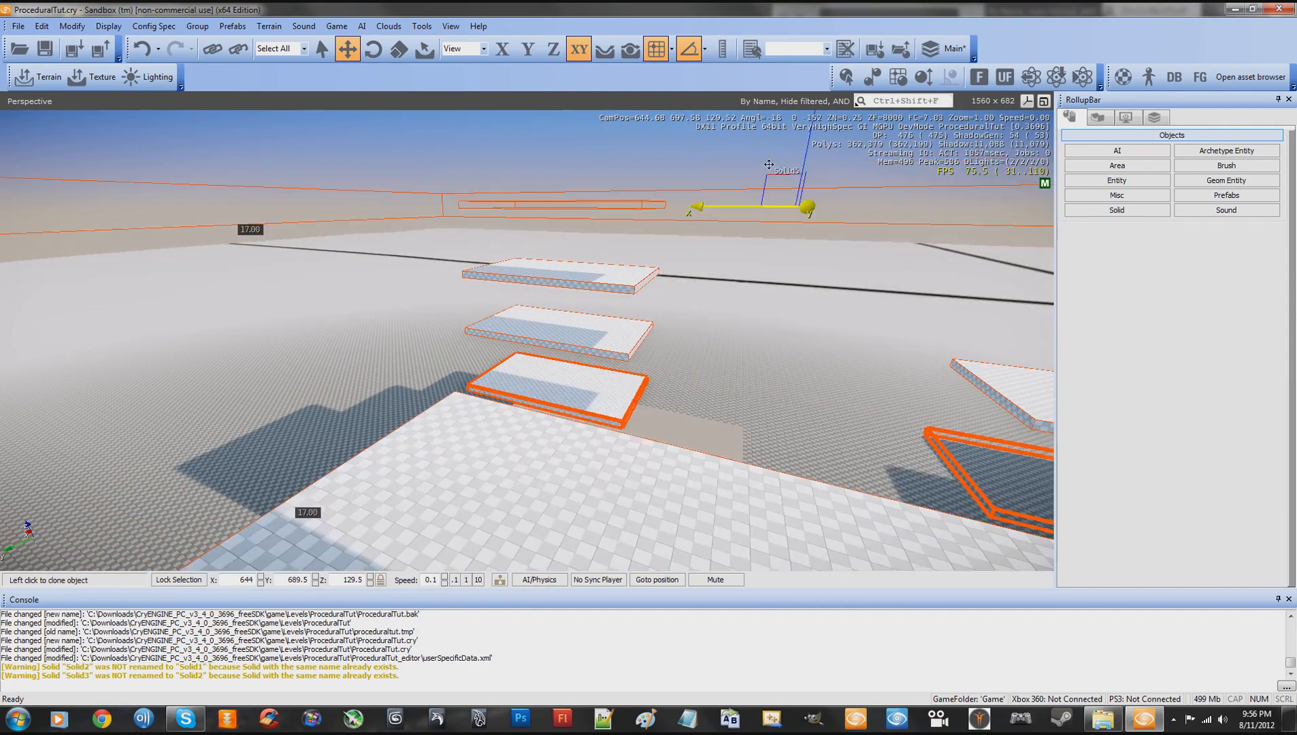
pyautogui.click(701, 200)
pyautogui.moveTo(708, 320)
pyautogui.mouseDown(button='right')
pyautogui.moveTo(715, 337)
pyautogui.moveTo(731, 327)
pyautogui.mouseUp(button='right')
pyautogui.press('a')
pyautogui.press('s')
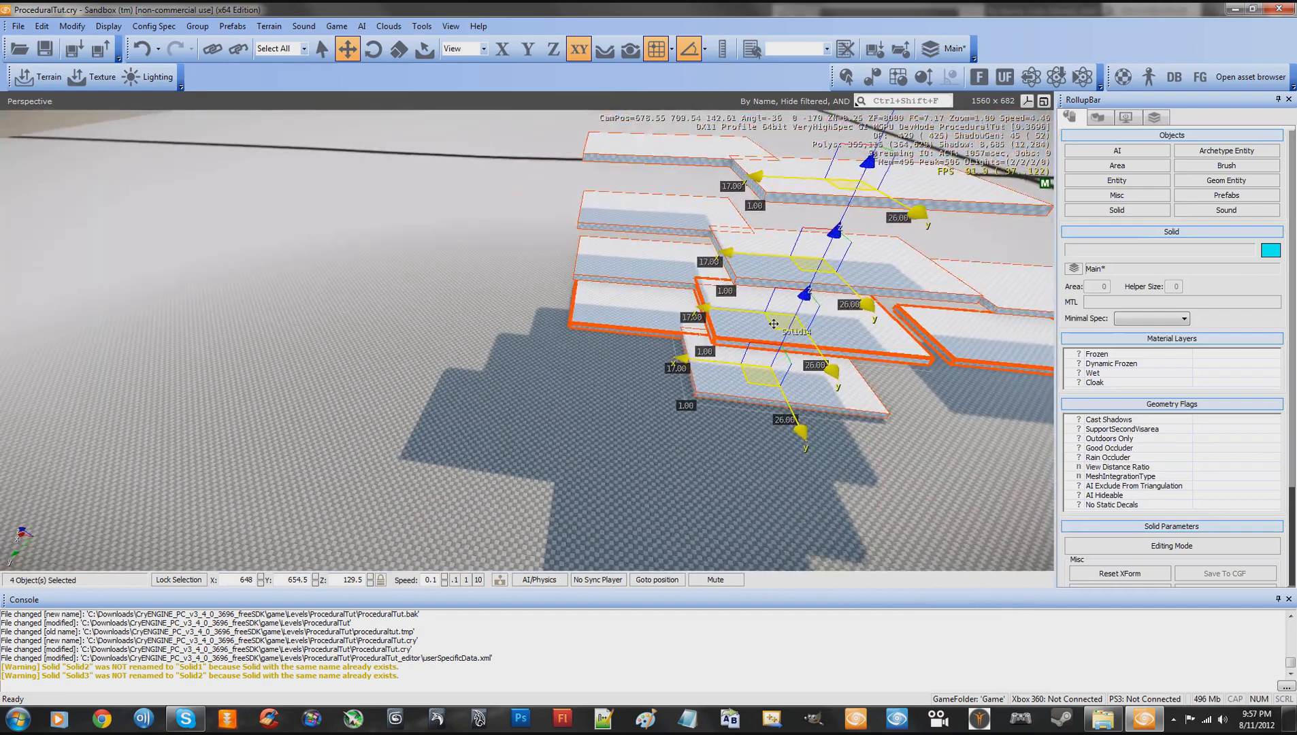
pyautogui.moveTo(730, 327); pyautogui.dragTo(203, 228)
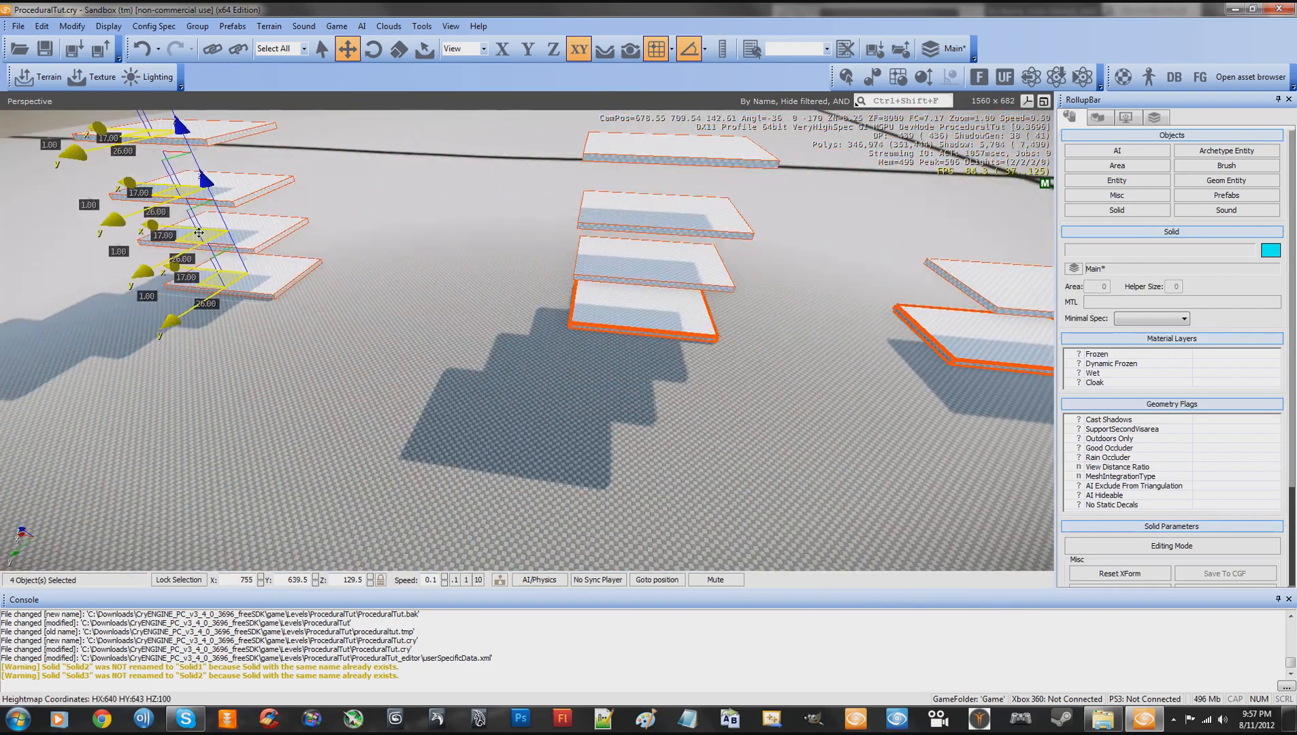
# - Rotate the third slab from the ground in the newest stack about its local X axis so it tilts steeply
pyautogui.press('w')
pyautogui.moveTo(376, 279); pyautogui.dragTo(383, 277, button='right')
pyautogui.press('w')
pyautogui.press('a')
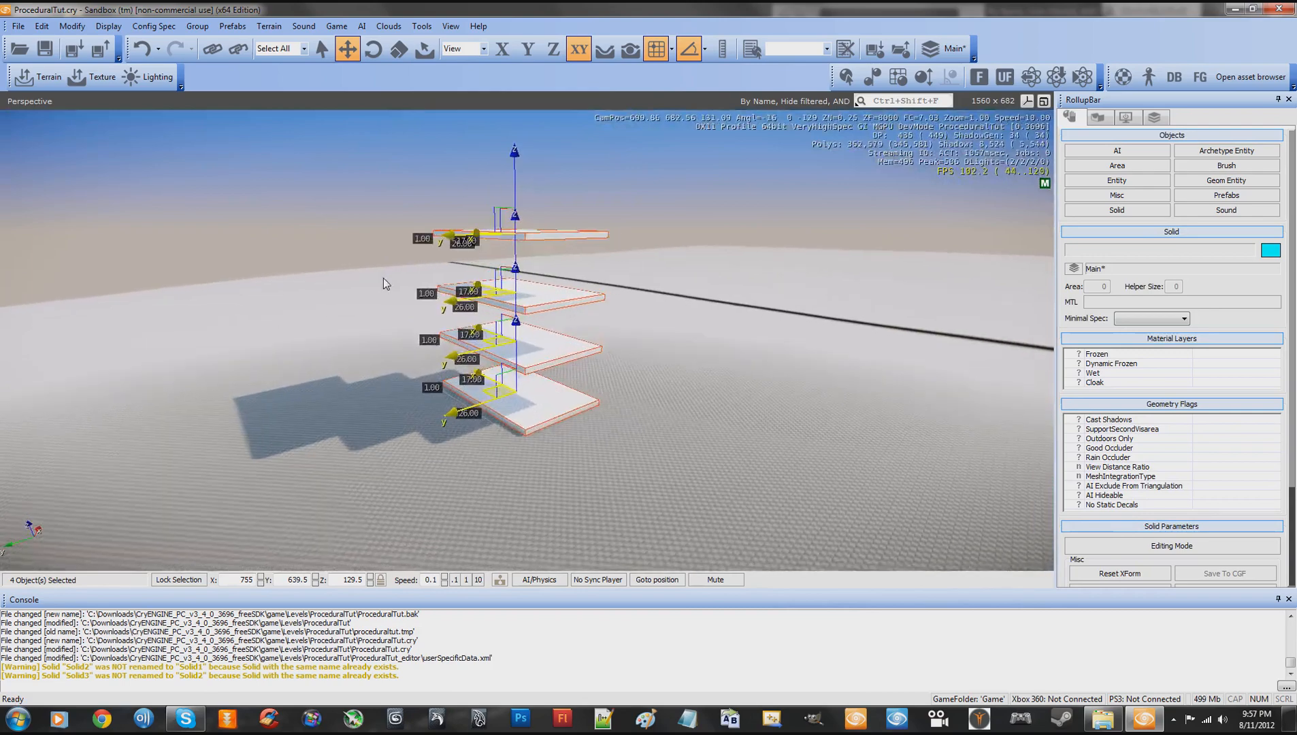
pyautogui.press('d')
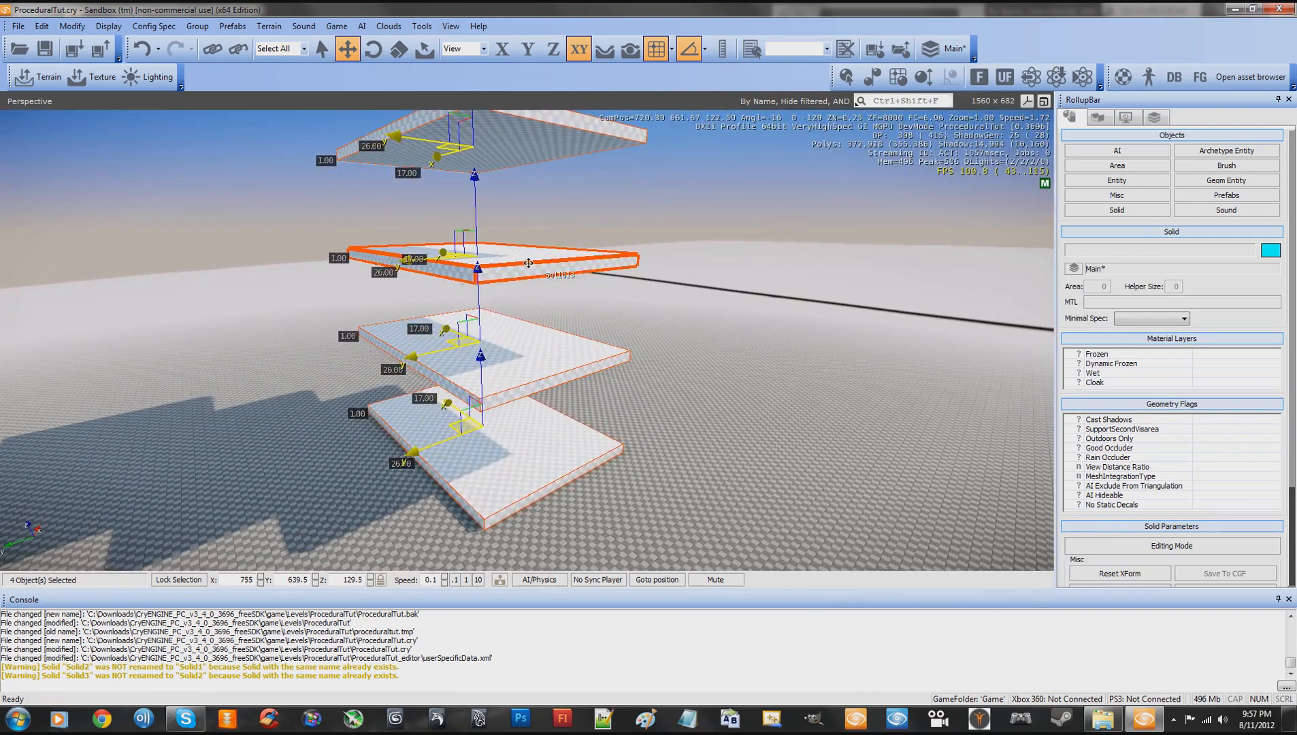
pyautogui.click(739, 352)
pyautogui.click(539, 263)
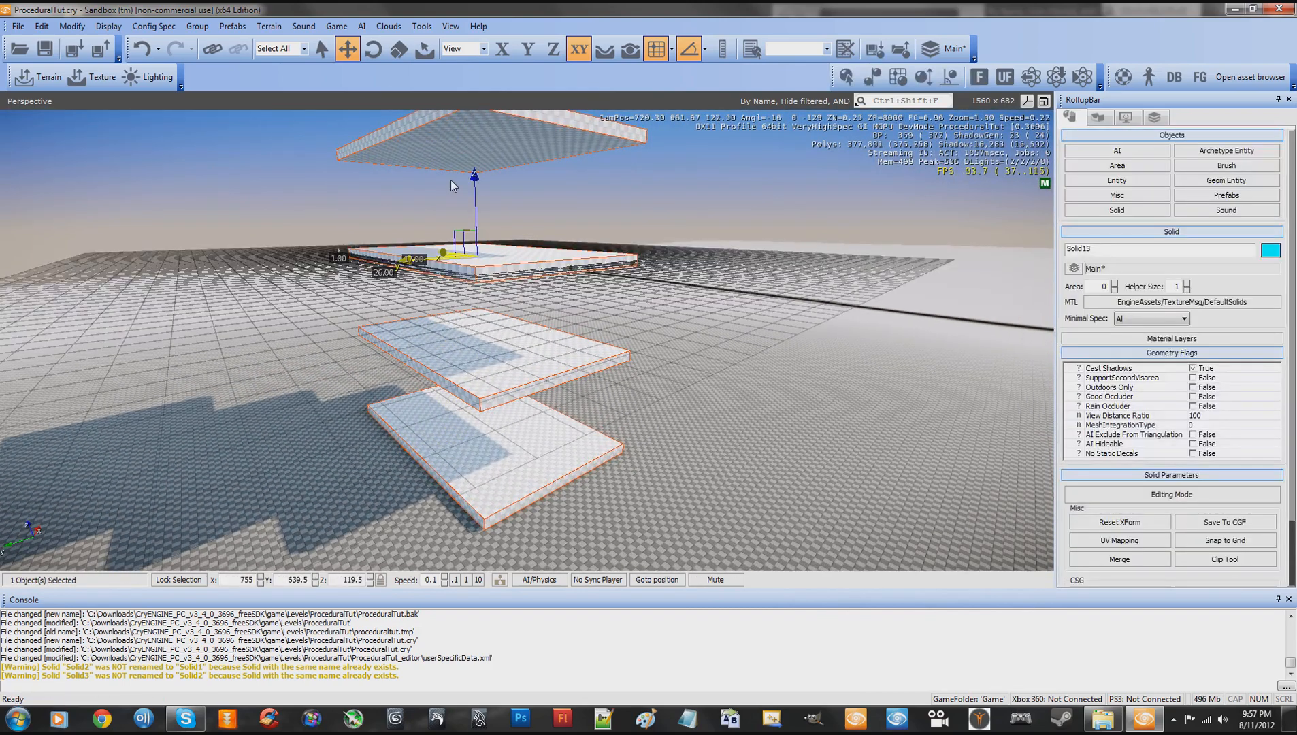
pyautogui.click(374, 50)
pyautogui.moveTo(439, 252); pyautogui.dragTo(451, 289)
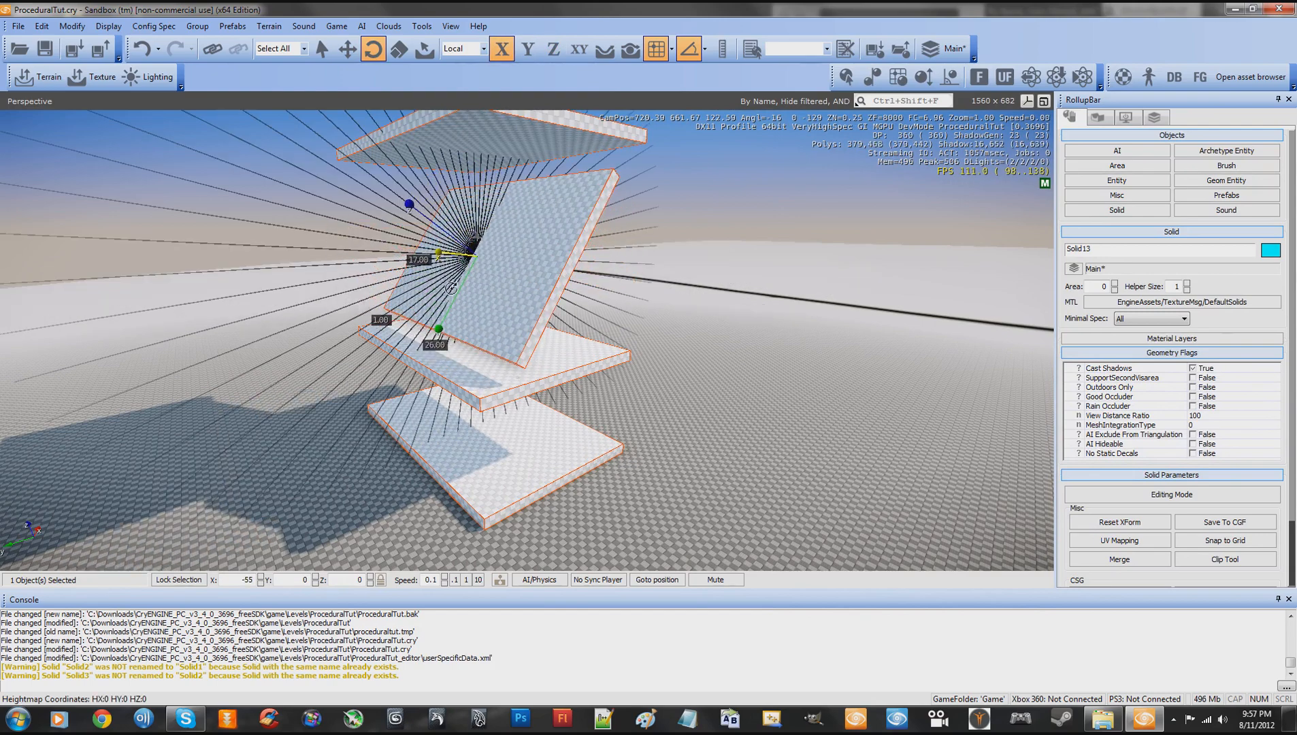
# - Rotate the second-lowest slab to -40 degrees about its local X axis and tilt the topmost slab in the opposite direction
pyautogui.click(485, 388)
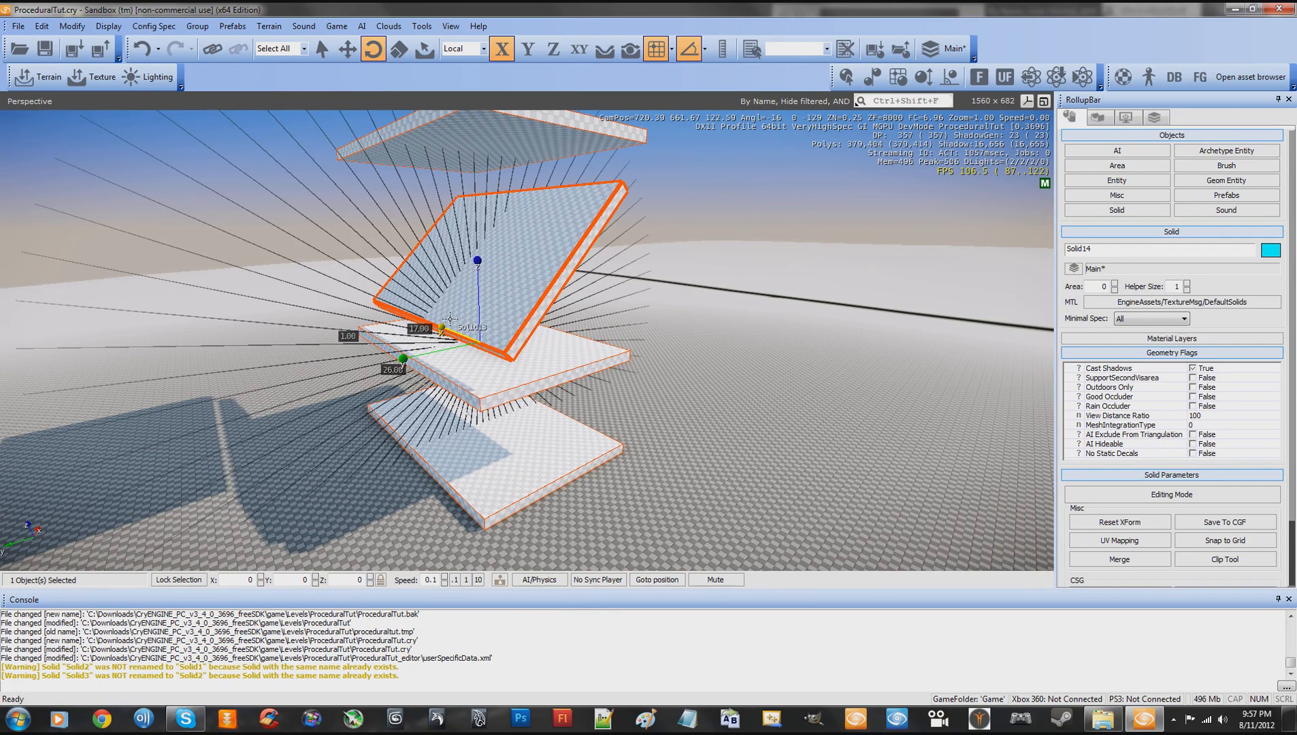
pyautogui.moveTo(442, 327); pyautogui.dragTo(458, 352)
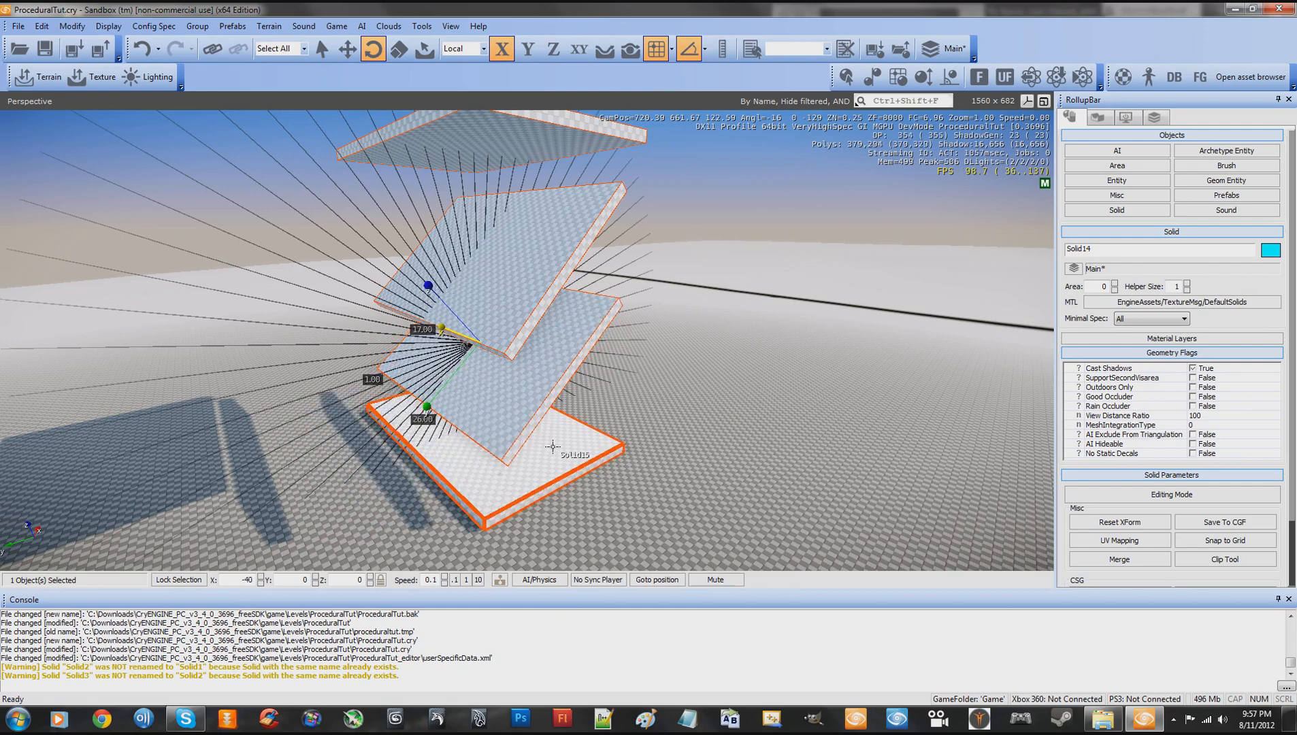
pyautogui.click(526, 141)
pyautogui.press('s')
pyautogui.moveTo(672, 203); pyautogui.dragTo(672, 205, button='right')
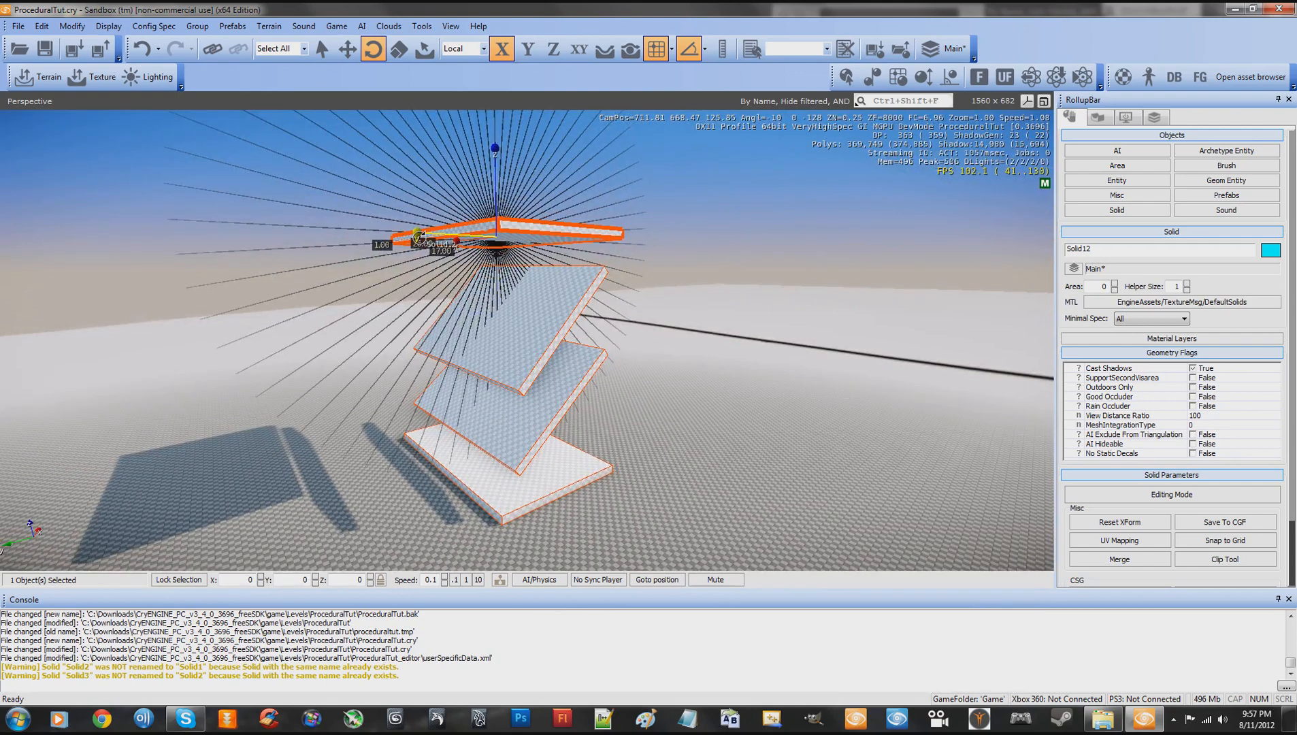
pyautogui.moveTo(416, 233); pyautogui.dragTo(425, 202)
# - Move the tilted topmost slab sideways off the stack to about X 739, Y 641.5
pyautogui.moveTo(523, 307); pyautogui.dragTo(557, 282, button='right')
pyautogui.press('w')
pyautogui.press('a')
pyautogui.click(348, 51)
pyautogui.press('w')
pyautogui.press('a')
pyautogui.press('s')
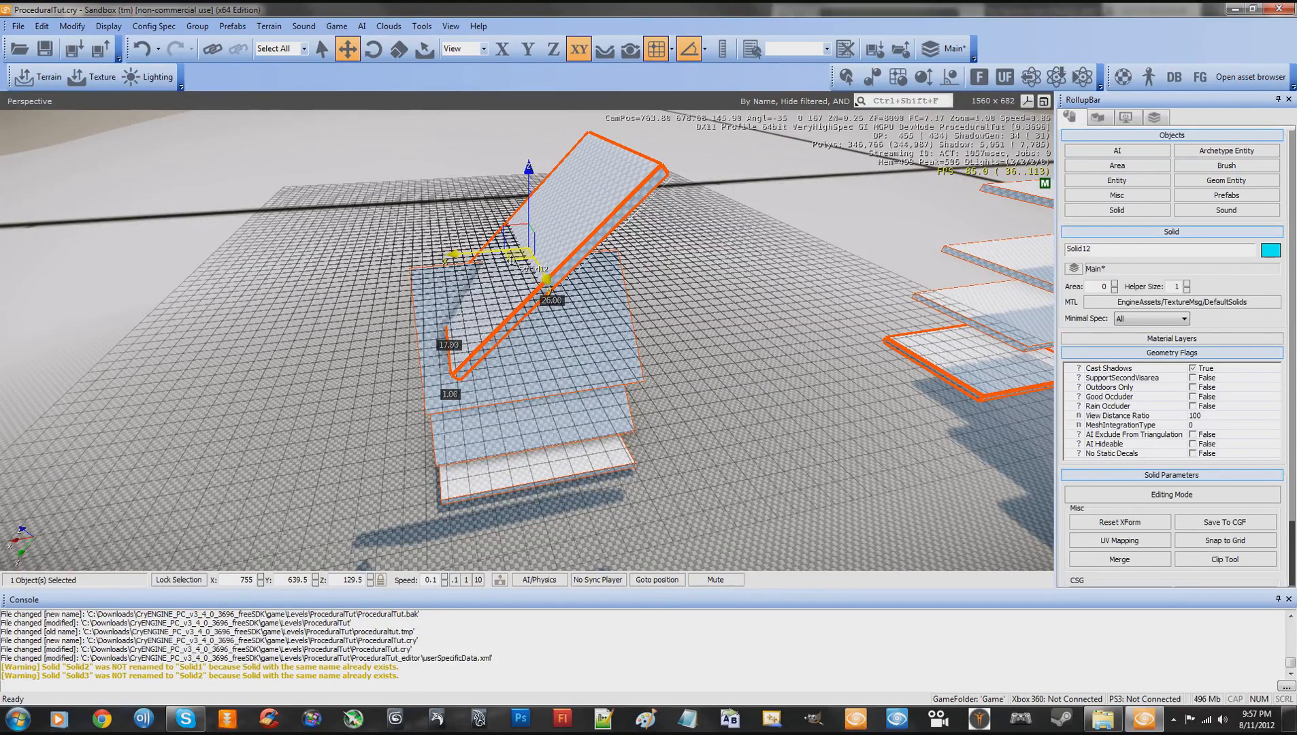
pyautogui.moveTo(512, 259); pyautogui.dragTo(673, 252)
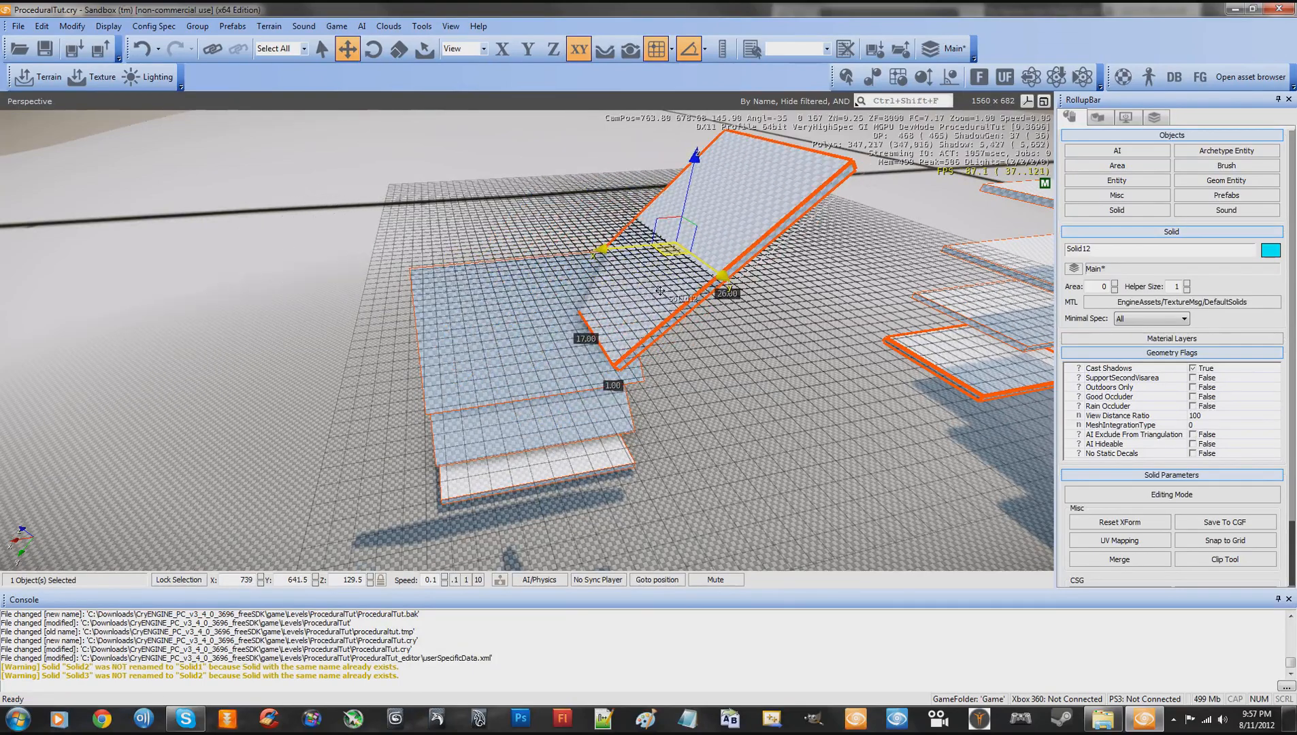
# - Save the ProceduralTut level
pyautogui.press('w')
pyautogui.moveTo(657, 297); pyautogui.dragTo(657, 299, button='right')
pyautogui.press('w')
pyautogui.press('w')
pyautogui.press('w')
pyautogui.click(17, 26)
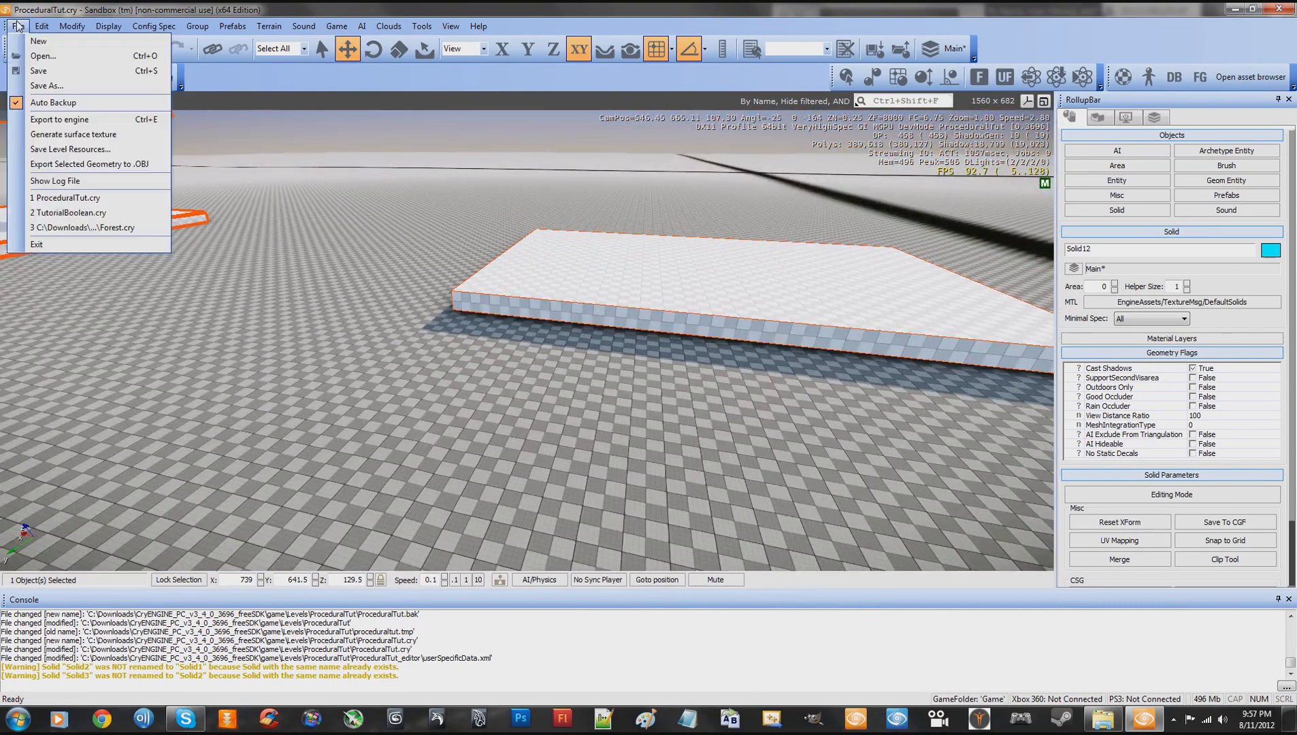
pyautogui.click(39, 70)
pyautogui.click(650, 389)
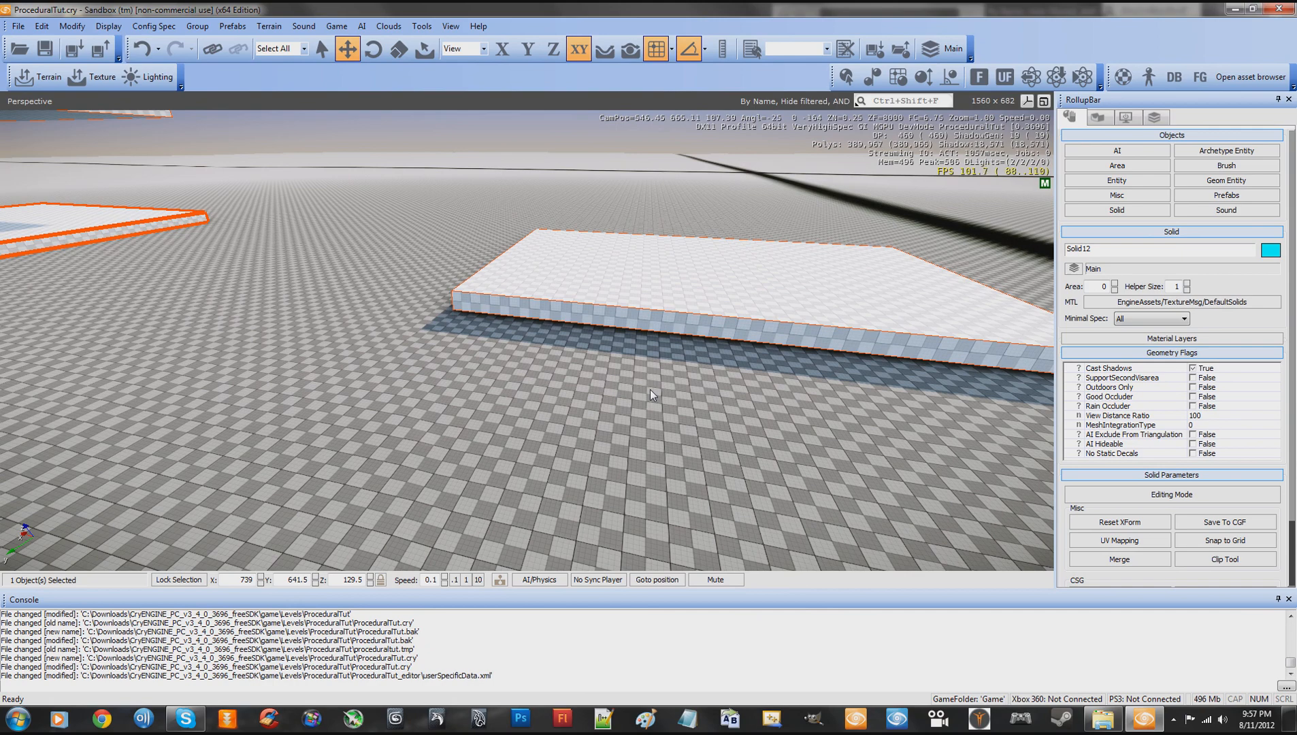
# - Place a ProceduralObjectPlacer entity from Systems/Procedural on top of the lone flat slab at about X 542, Y 642, following terrain and snapping to objects
pyautogui.moveTo(720, 447); pyautogui.dragTo(717, 446, button='right')
pyautogui.press('s')
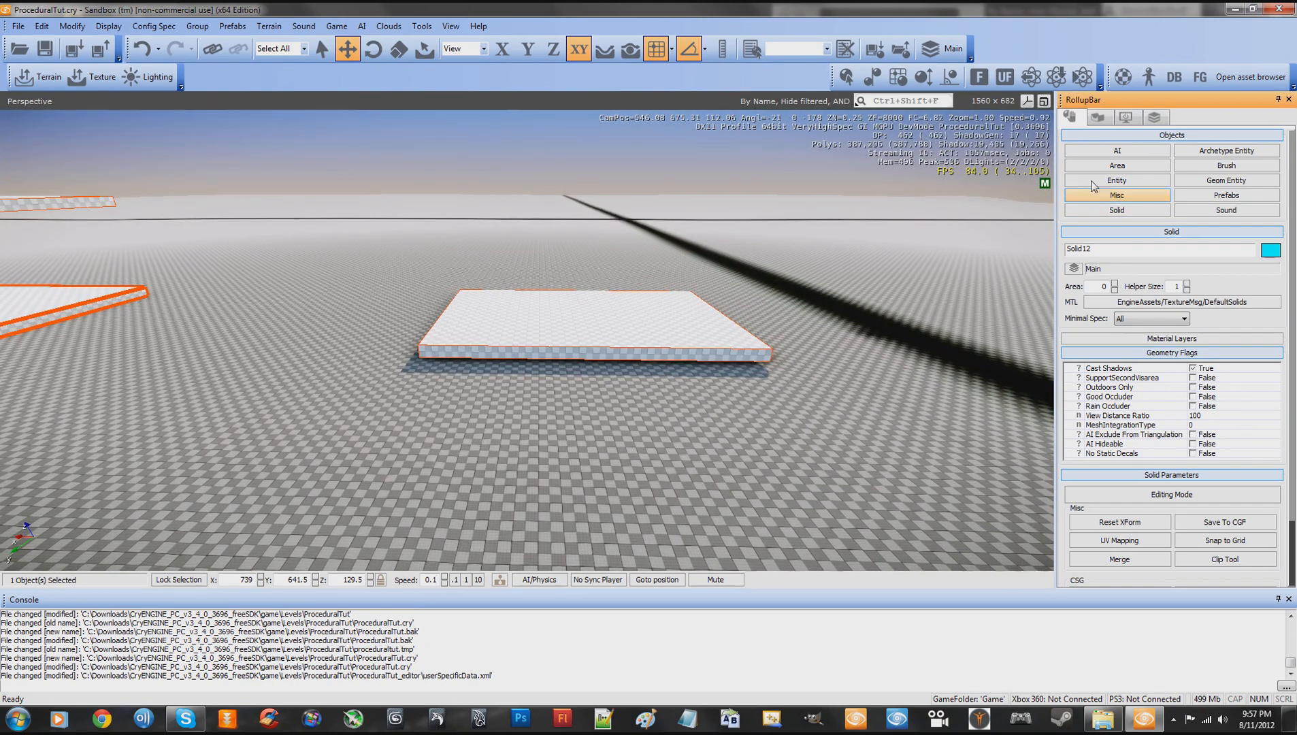
pyautogui.click(1116, 180)
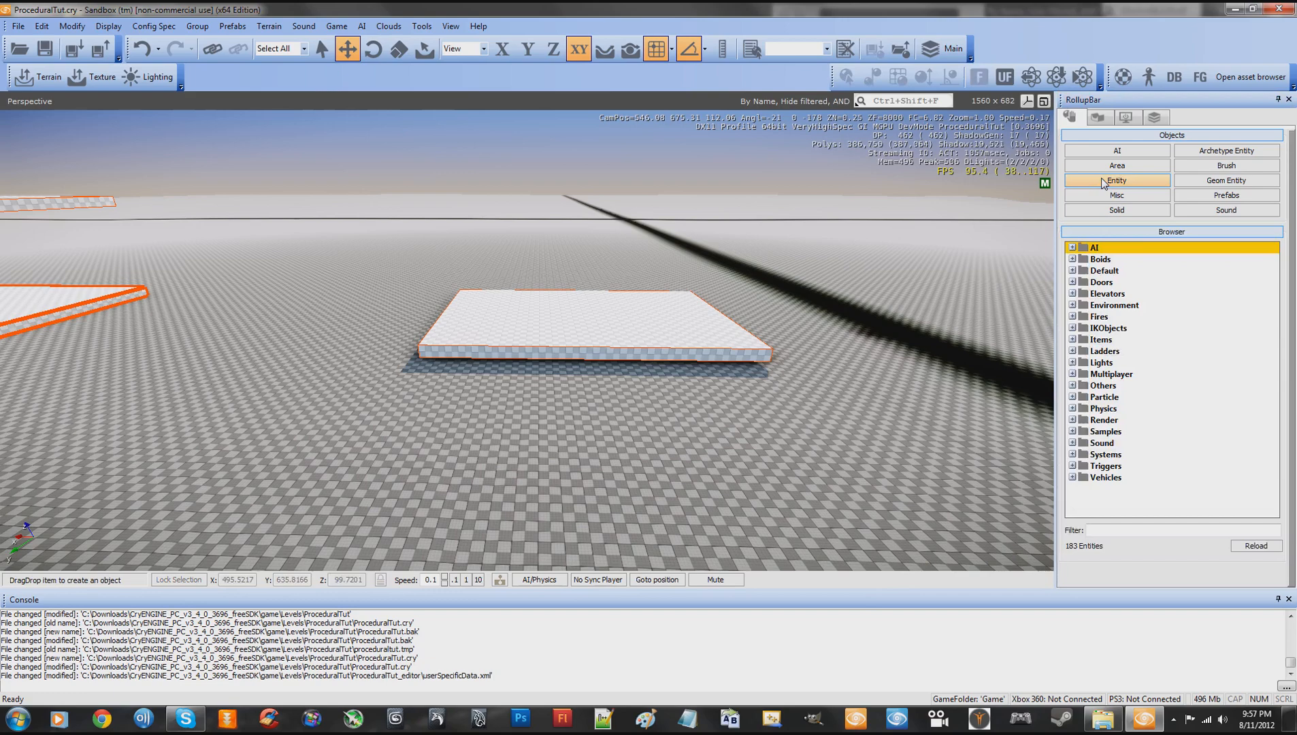
pyautogui.click(1073, 455)
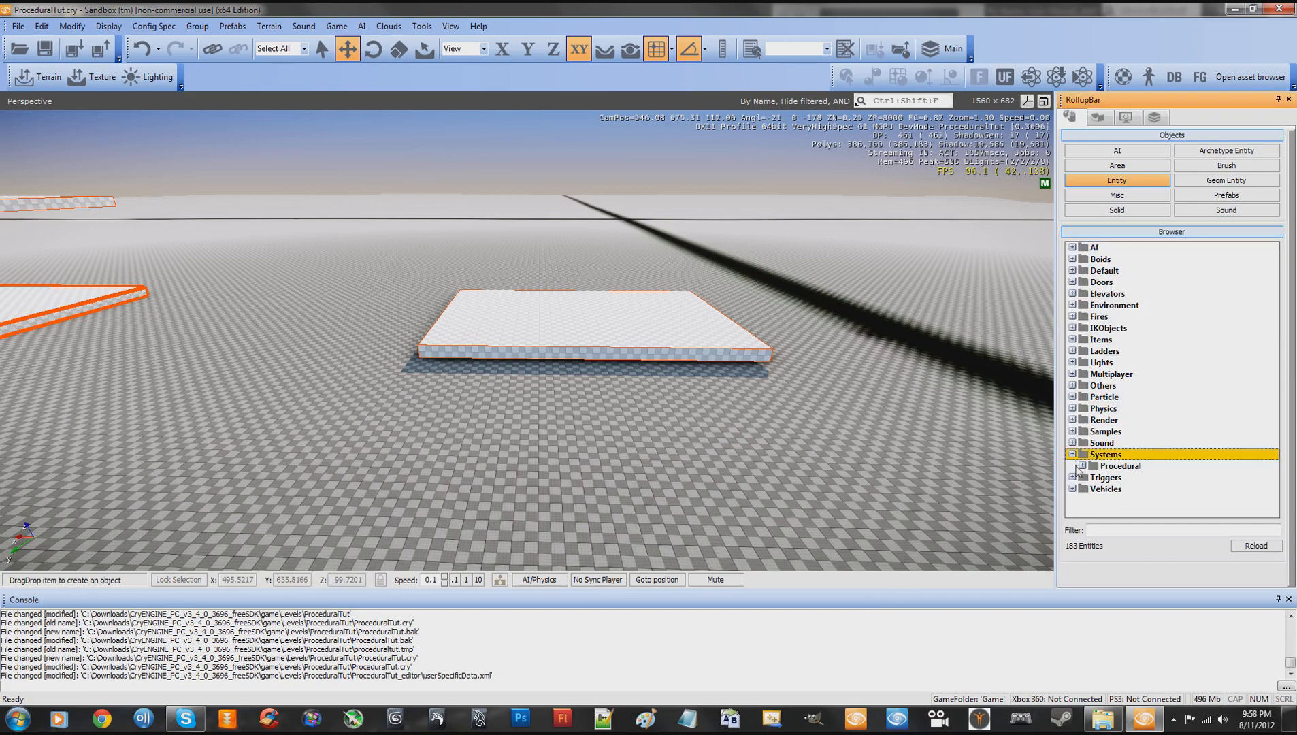
pyautogui.click(1084, 466)
pyautogui.click(1120, 478)
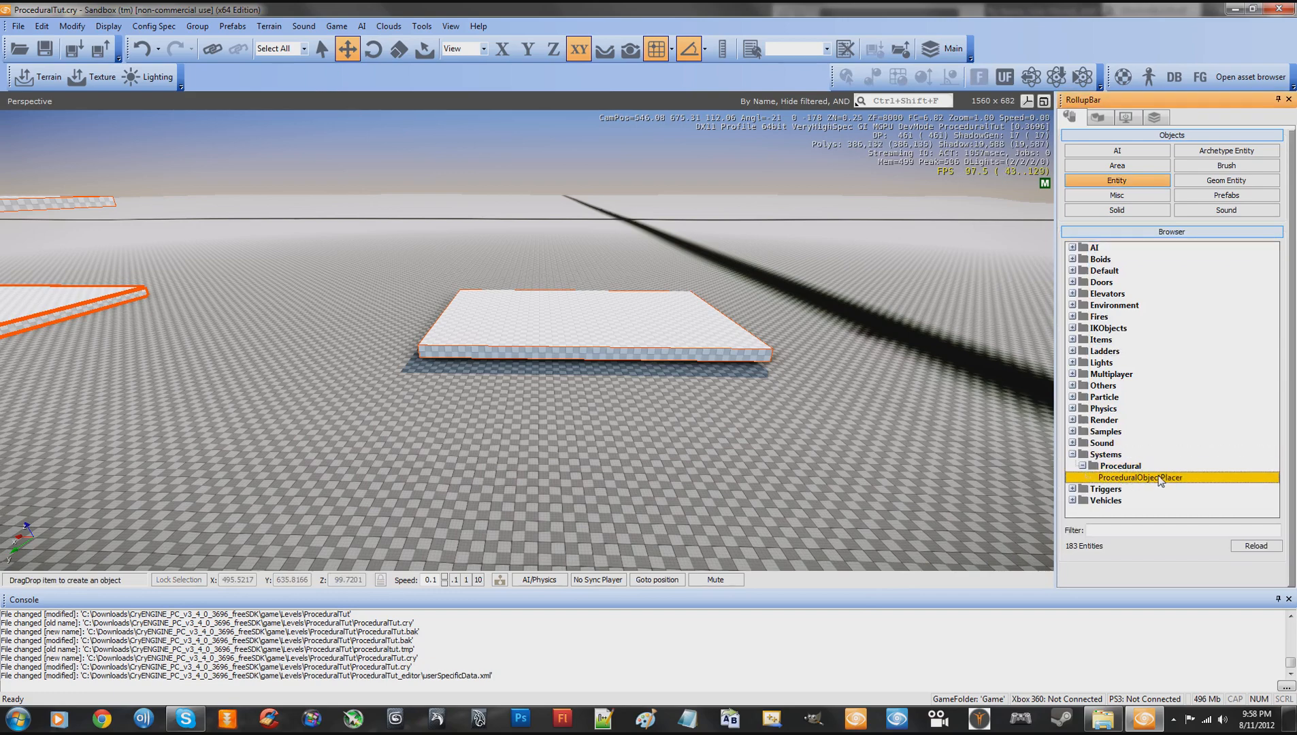
pyautogui.moveTo(1138, 478); pyautogui.dragTo(875, 259)
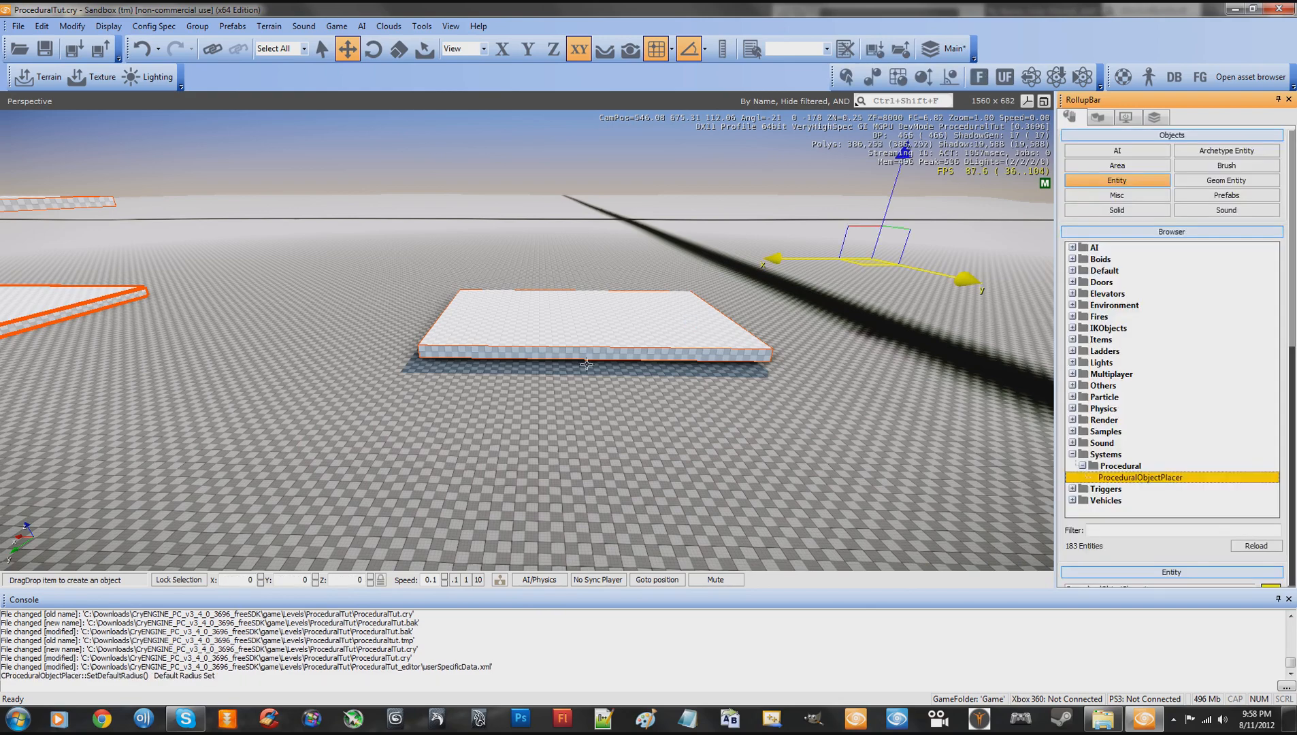
pyautogui.click(630, 49)
pyautogui.click(514, 384)
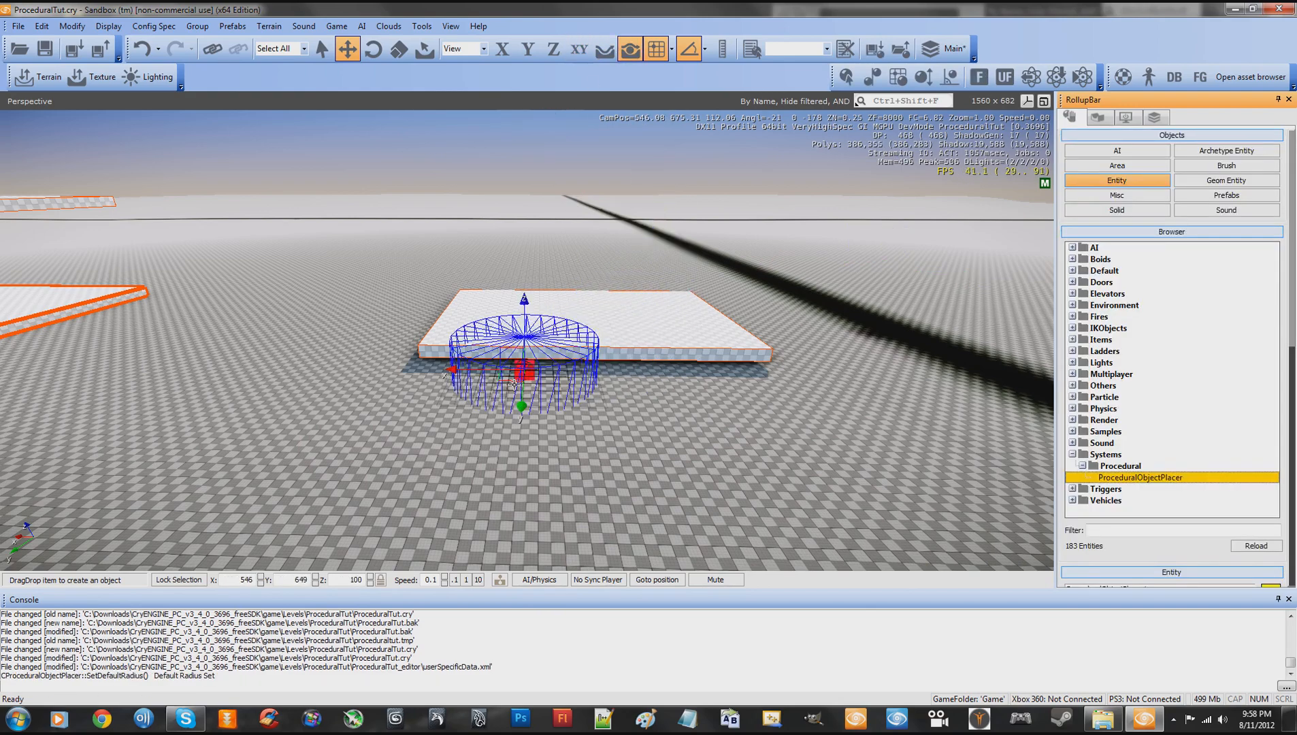
pyautogui.moveTo(514, 384); pyautogui.dragTo(598, 312)
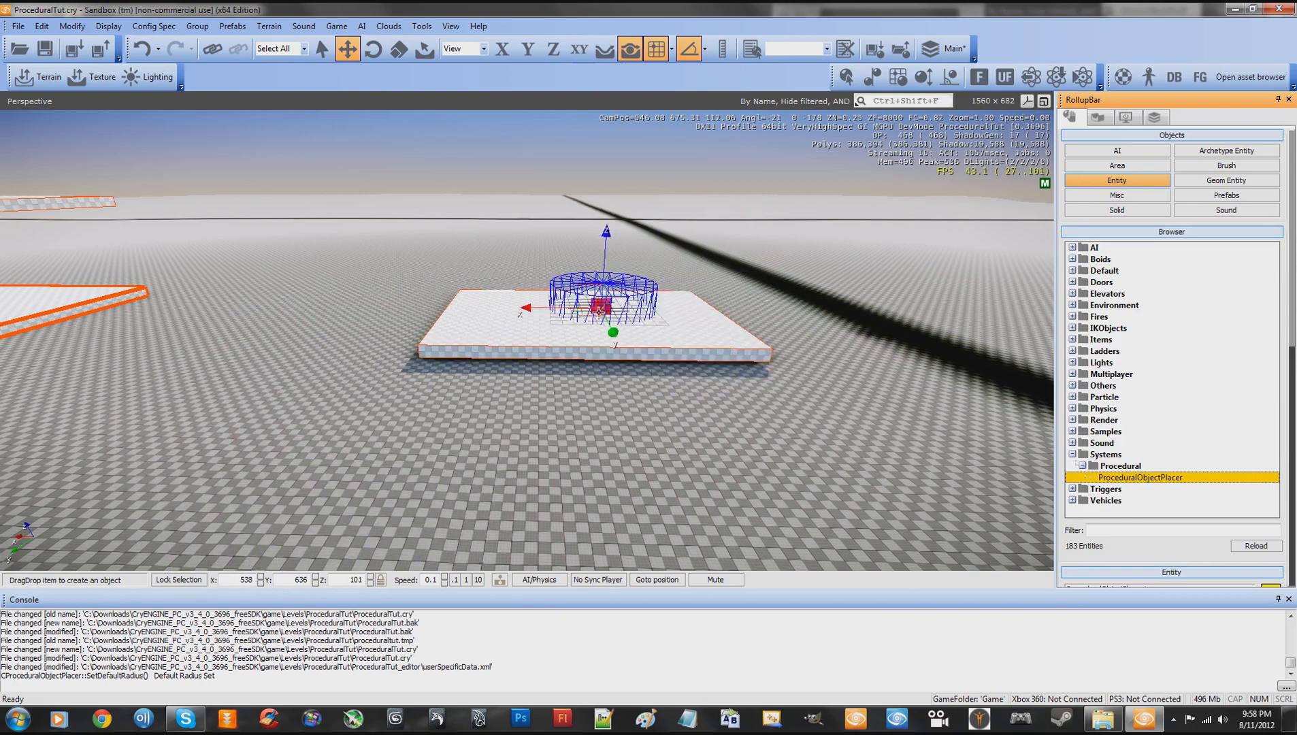
pyautogui.click(584, 320)
# - Examine the object placer's cylindrical volume on the slab from close up and from several sides
pyautogui.hotkey('shift', 'w')
pyautogui.moveTo(670, 351); pyautogui.dragTo(673, 343, button='right')
pyautogui.press('w')
pyautogui.press('d')
pyautogui.press('w')
pyautogui.press('s')
pyautogui.press('d')
pyautogui.press('w')
pyautogui.press('s')
pyautogui.press('a')
pyautogui.press('w')
pyautogui.press('d')
pyautogui.press('s')
pyautogui.press('a')
pyautogui.press('w')
pyautogui.press('d')
pyautogui.press('s')
pyautogui.press('a')
pyautogui.press('w')
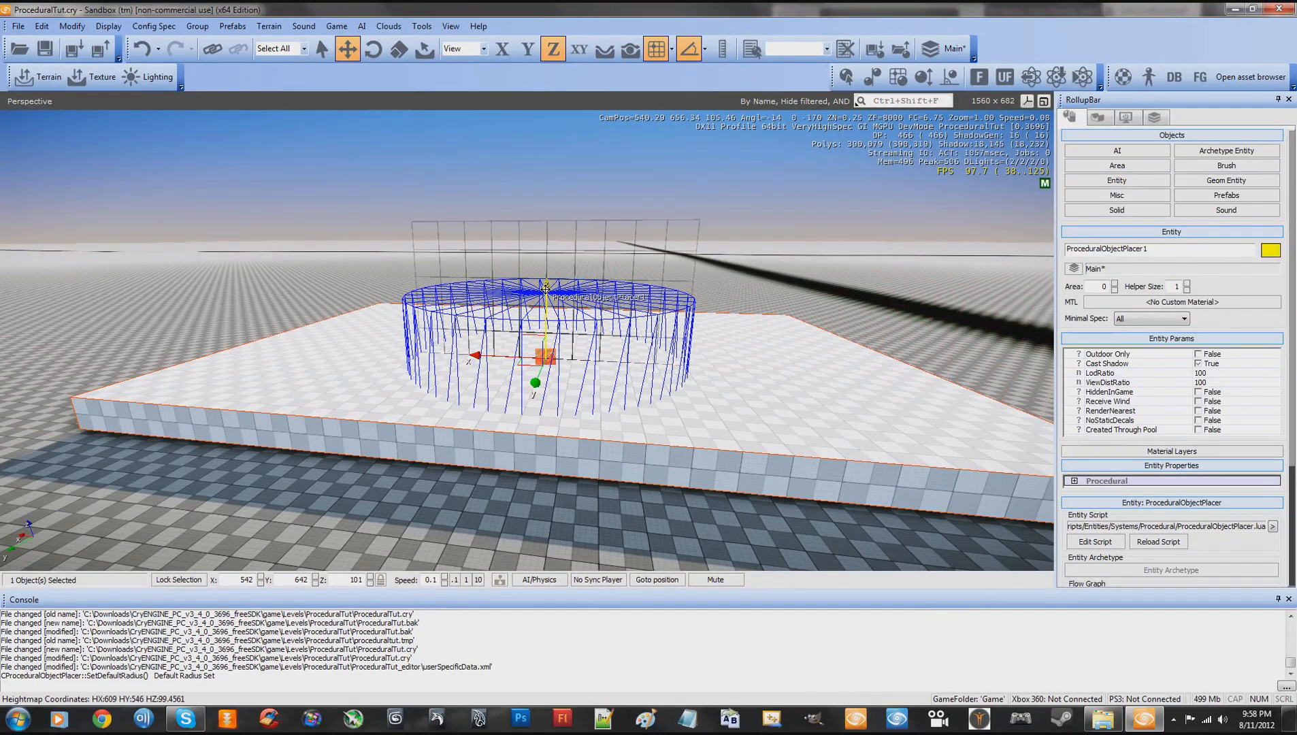
# - Raise the object placer vertically to Z 103 above the slab
pyautogui.moveTo(546, 289); pyautogui.dragTo(570, 207)
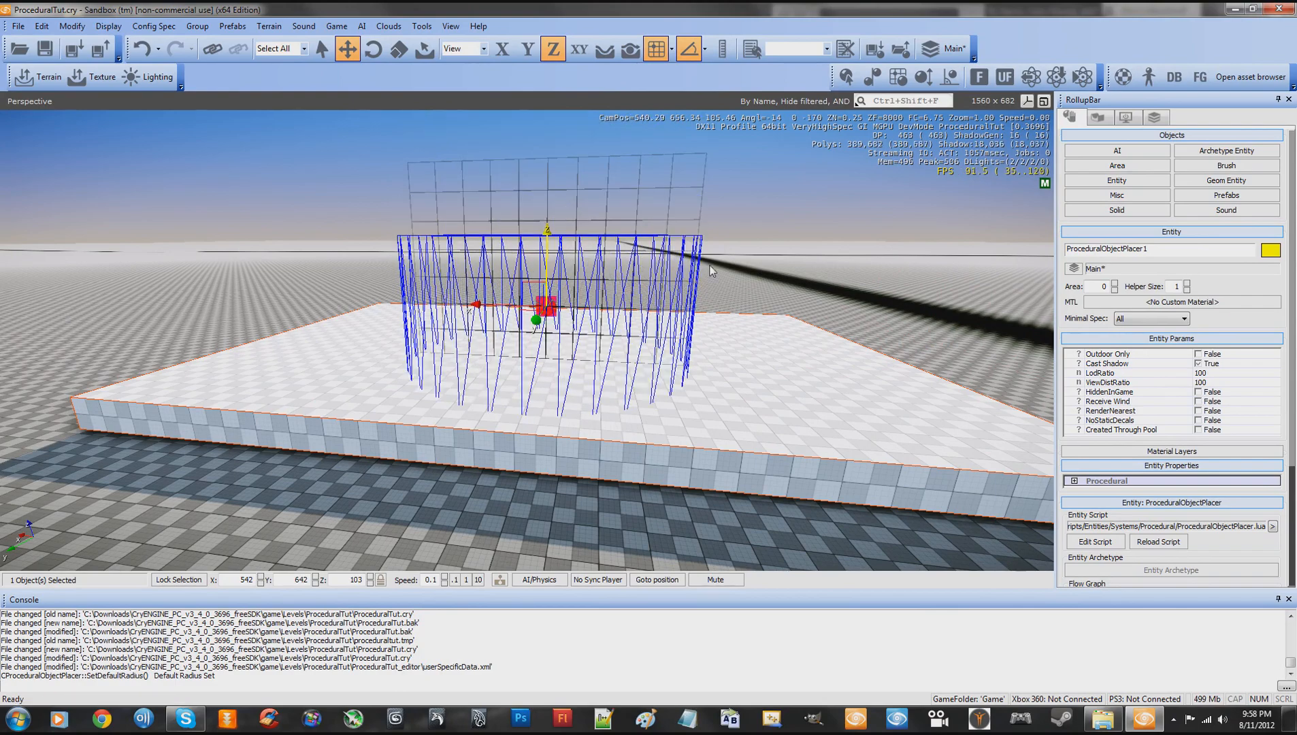
pyautogui.moveTo(708, 267); pyautogui.dragTo(710, 266, button='right')
pyautogui.press('s')
pyautogui.press('w')
pyautogui.press('s')
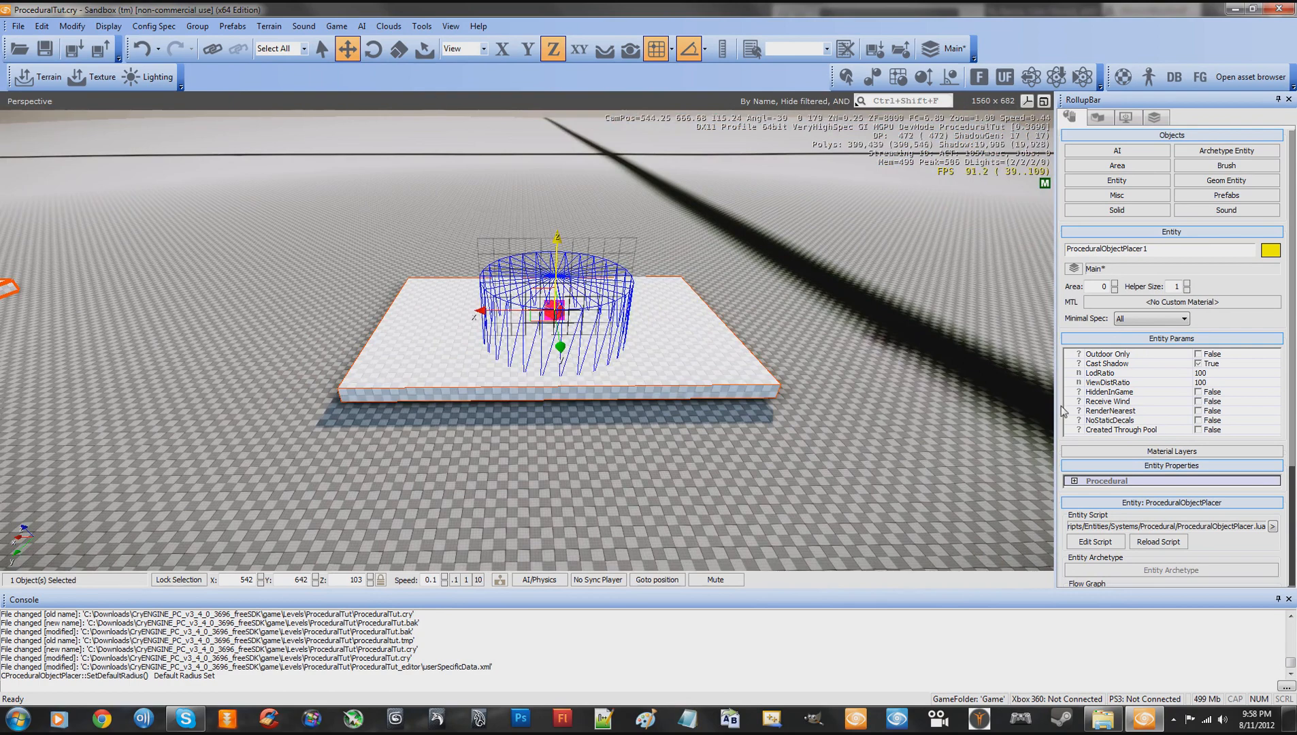
# - Expand the placer's Procedural entity properties and switch Generate on and back off
pyautogui.click(1074, 481)
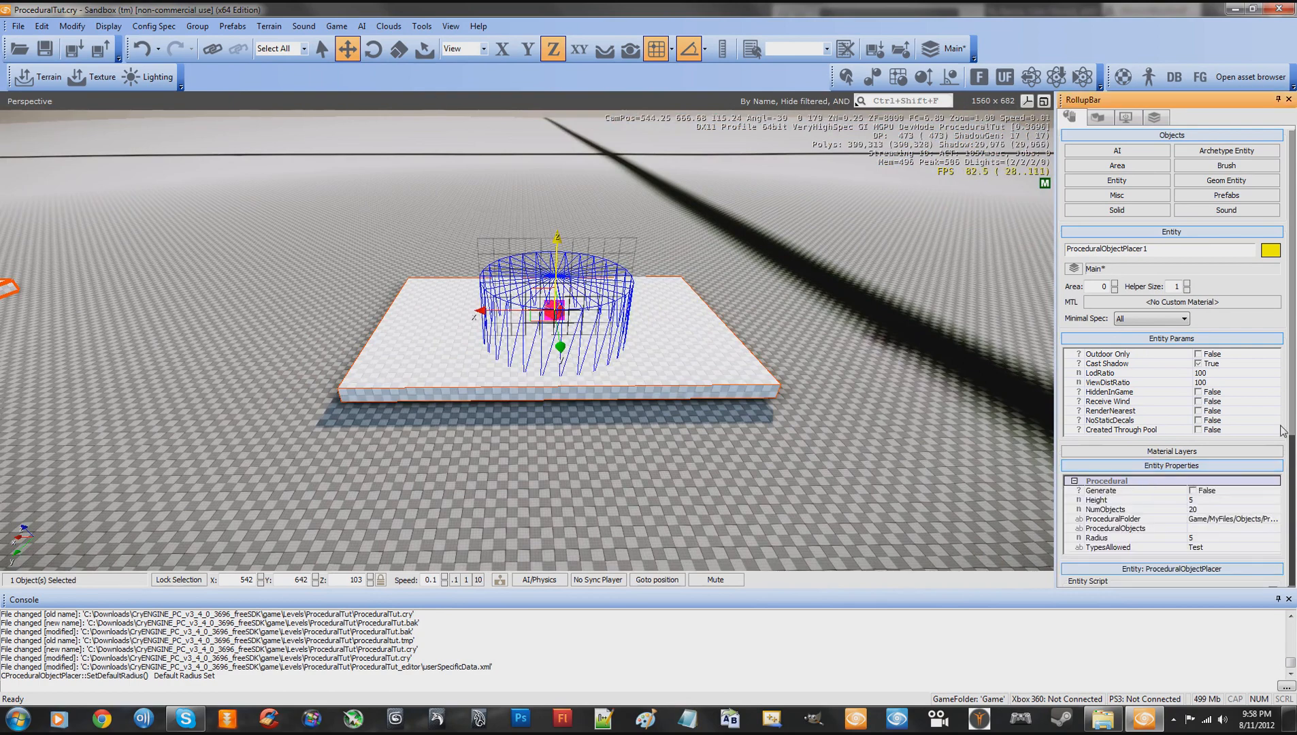
pyautogui.moveTo(1292, 423); pyautogui.dragTo(1288, 475)
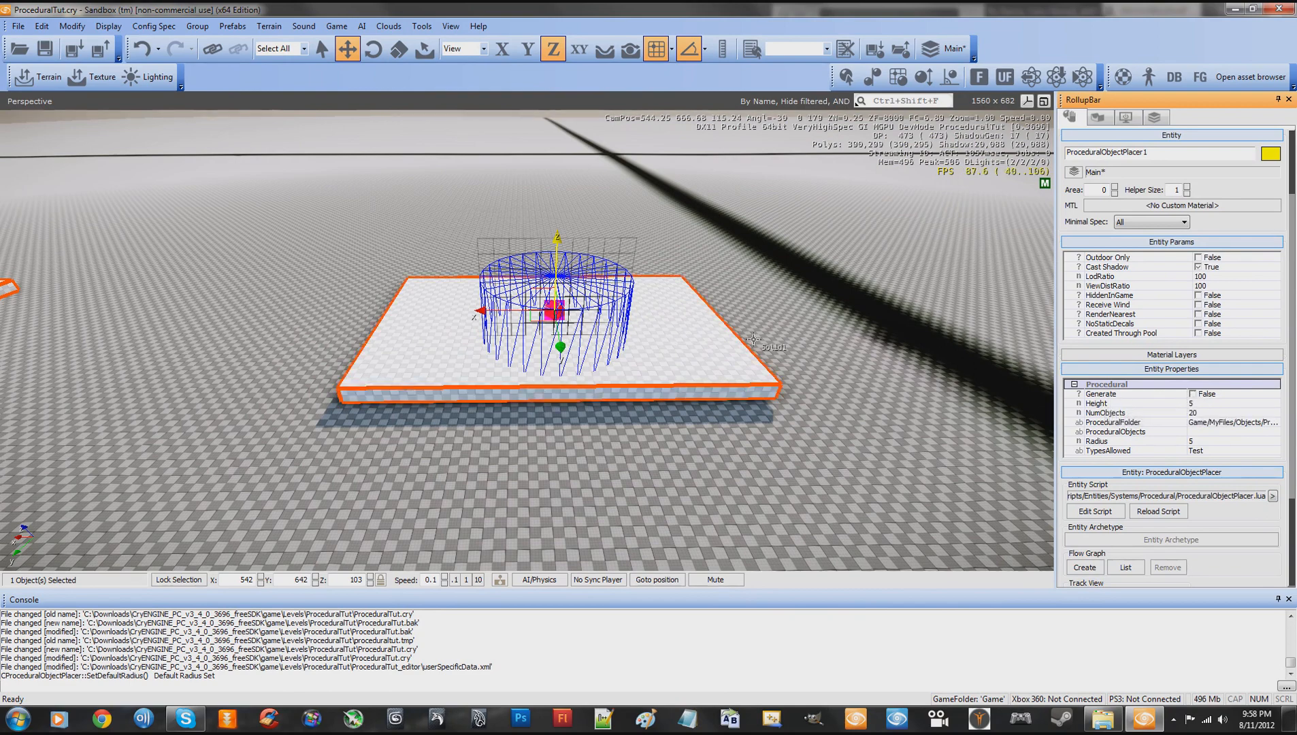
pyautogui.click(1193, 395)
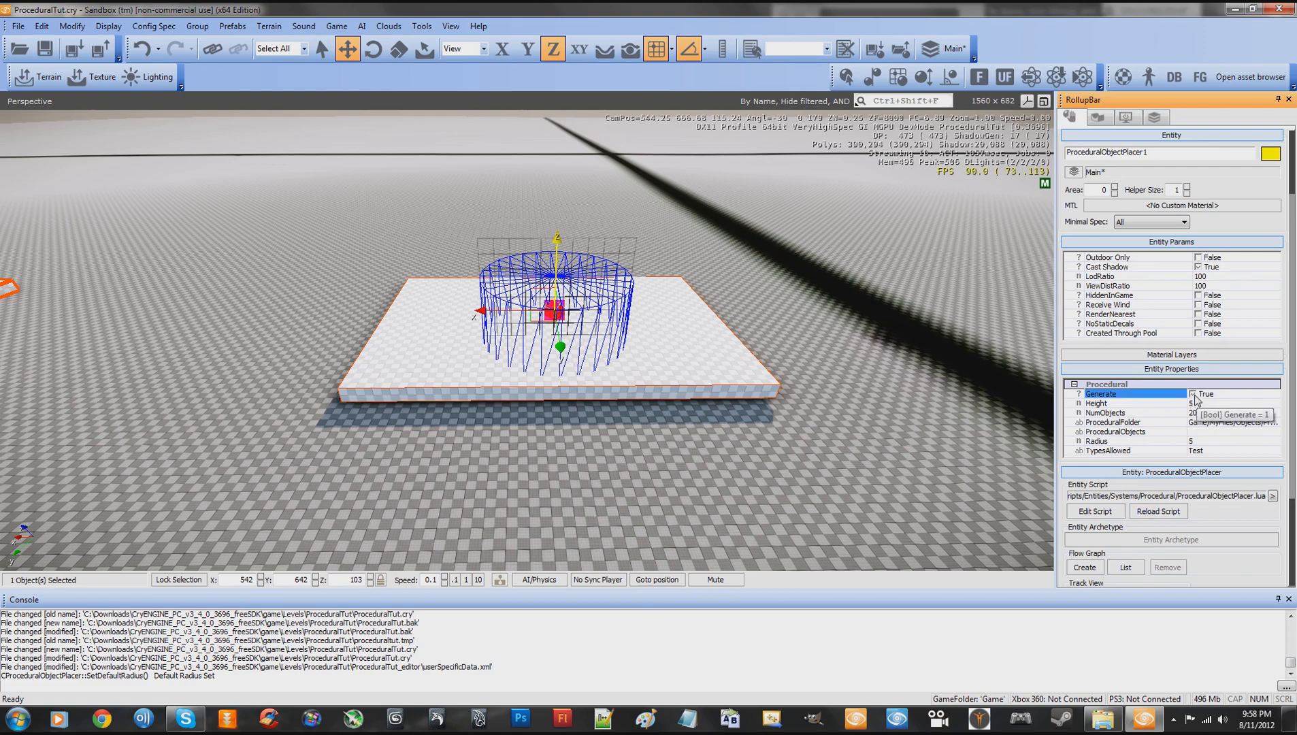
pyautogui.click(1194, 396)
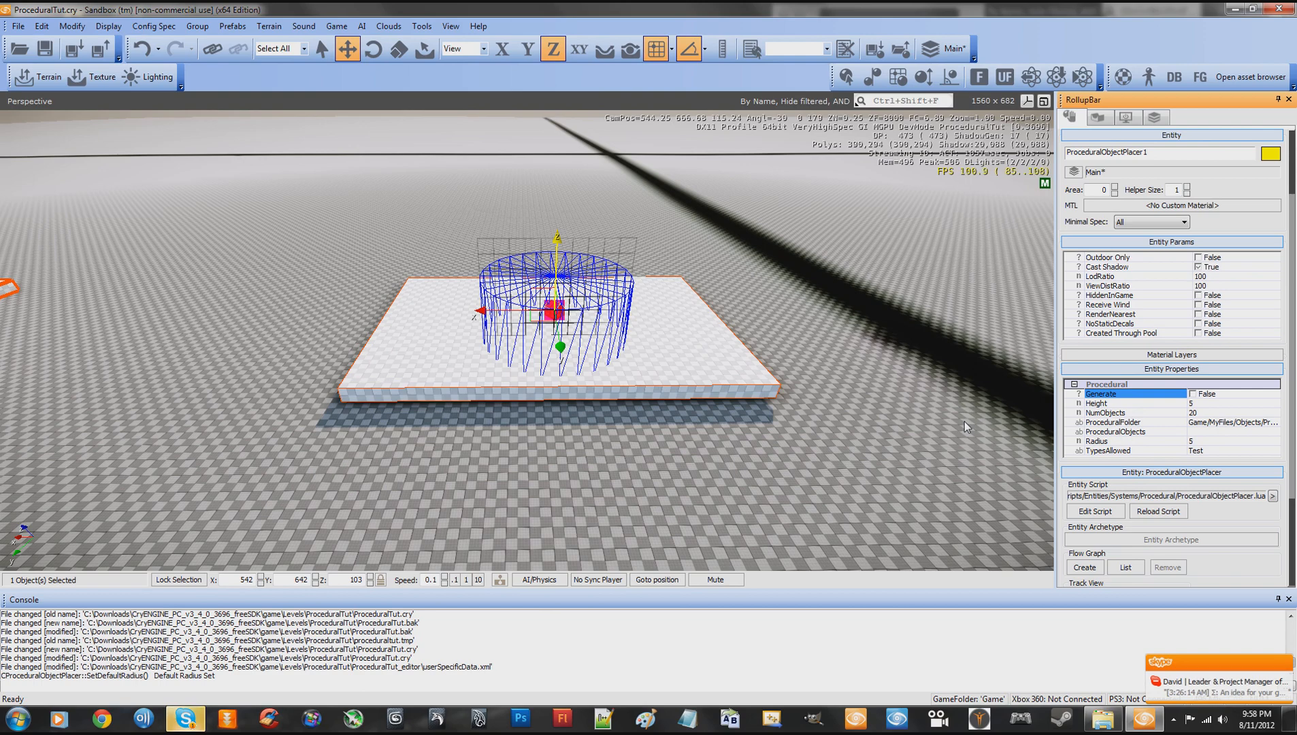
# - Raise the object placer along the Z axis to Z 111 so its cylinder hovers over the slab
pyautogui.moveTo(870, 395); pyautogui.dragTo(870, 396, button='right')
pyautogui.press('w')
pyautogui.press('w')
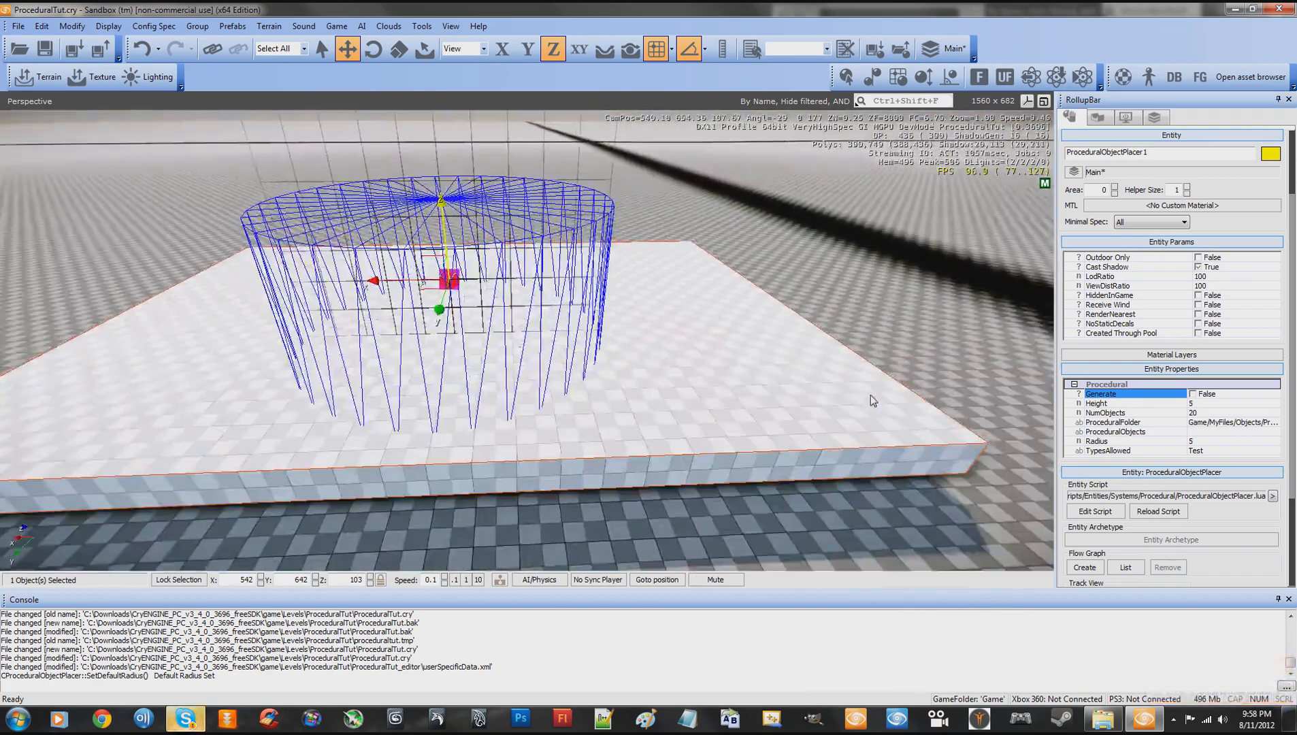
pyautogui.press('s')
pyautogui.moveTo(759, 332); pyautogui.dragTo(759, 332, button='right')
pyautogui.moveTo(494, 280); pyautogui.dragTo(492, 143)
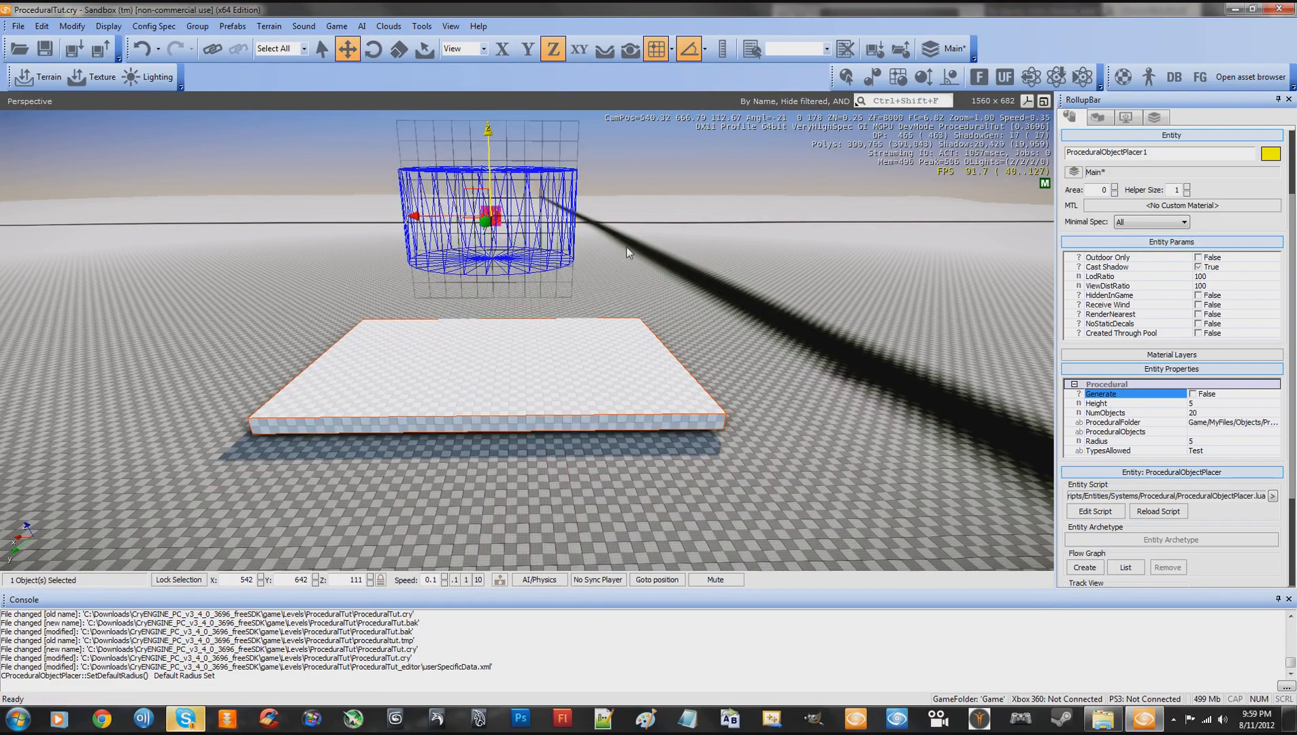
pyautogui.press('w')
pyautogui.moveTo(674, 278); pyautogui.dragTo(674, 278, button='right')
pyautogui.press('s')
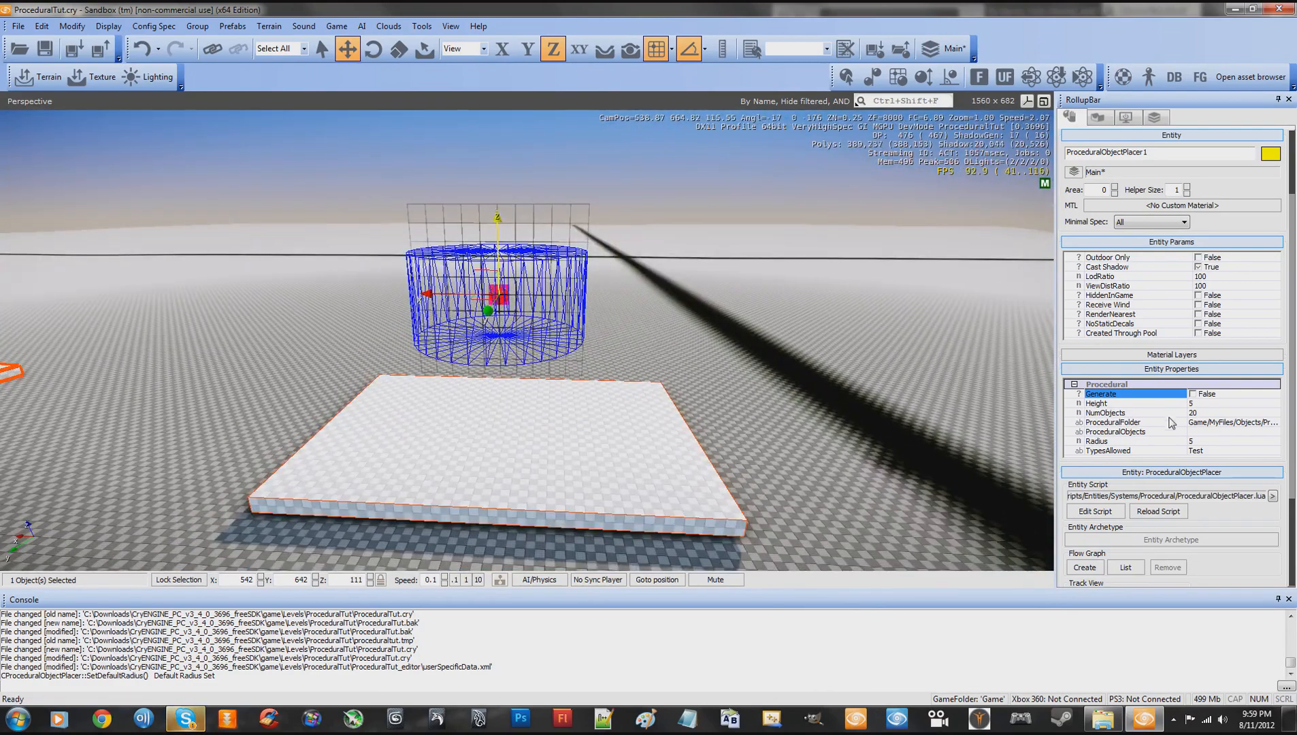
# - Set the placer's procedural Height to 8, trying other height values before it
pyautogui.click(1226, 404)
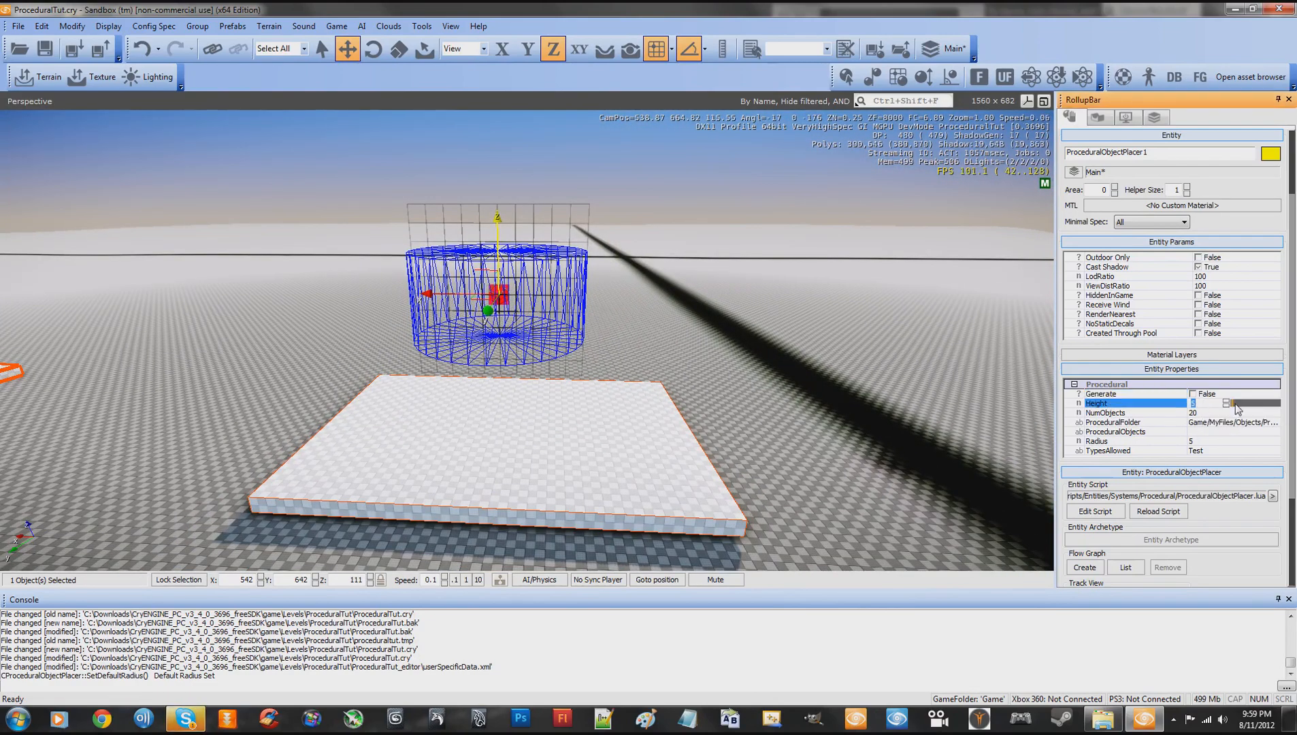
pyautogui.moveTo(1237, 408)
pyautogui.mouseDown()
pyautogui.moveTo(1250, 405)
pyautogui.moveTo(1235, 401)
pyautogui.mouseUp()
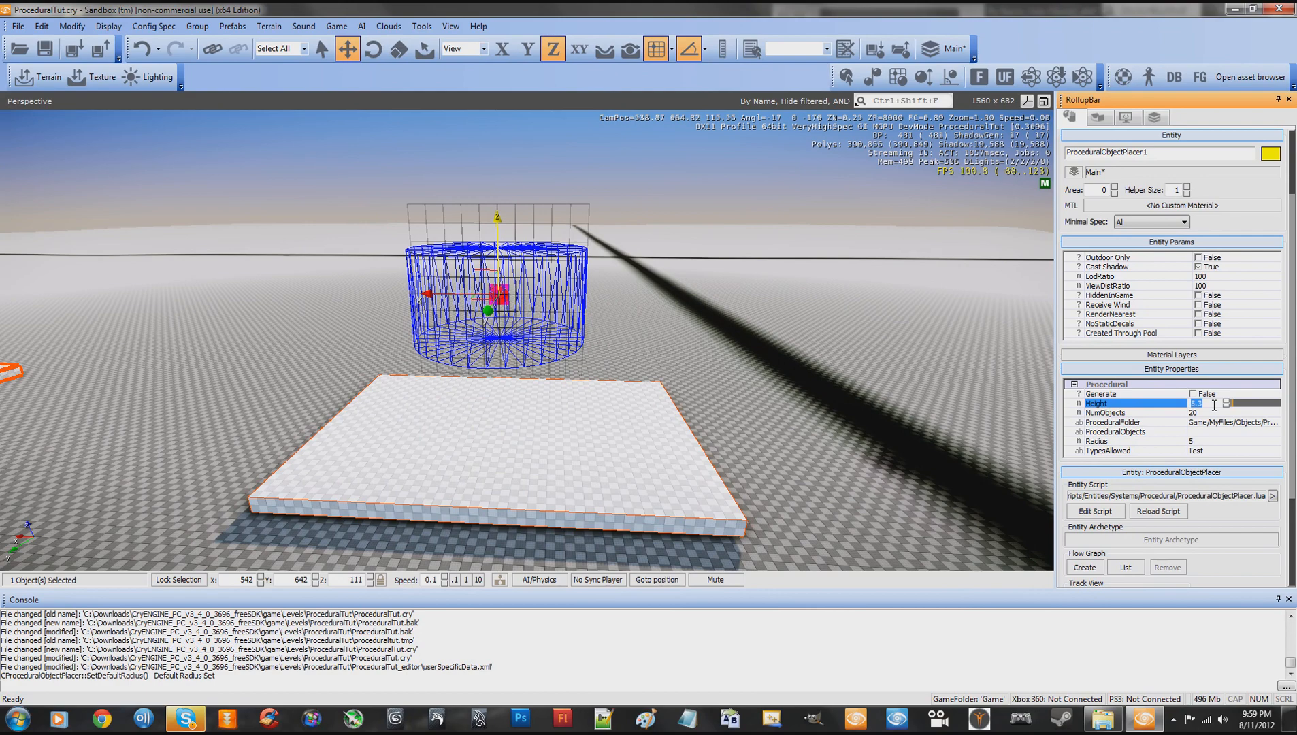
pyautogui.press('Return')
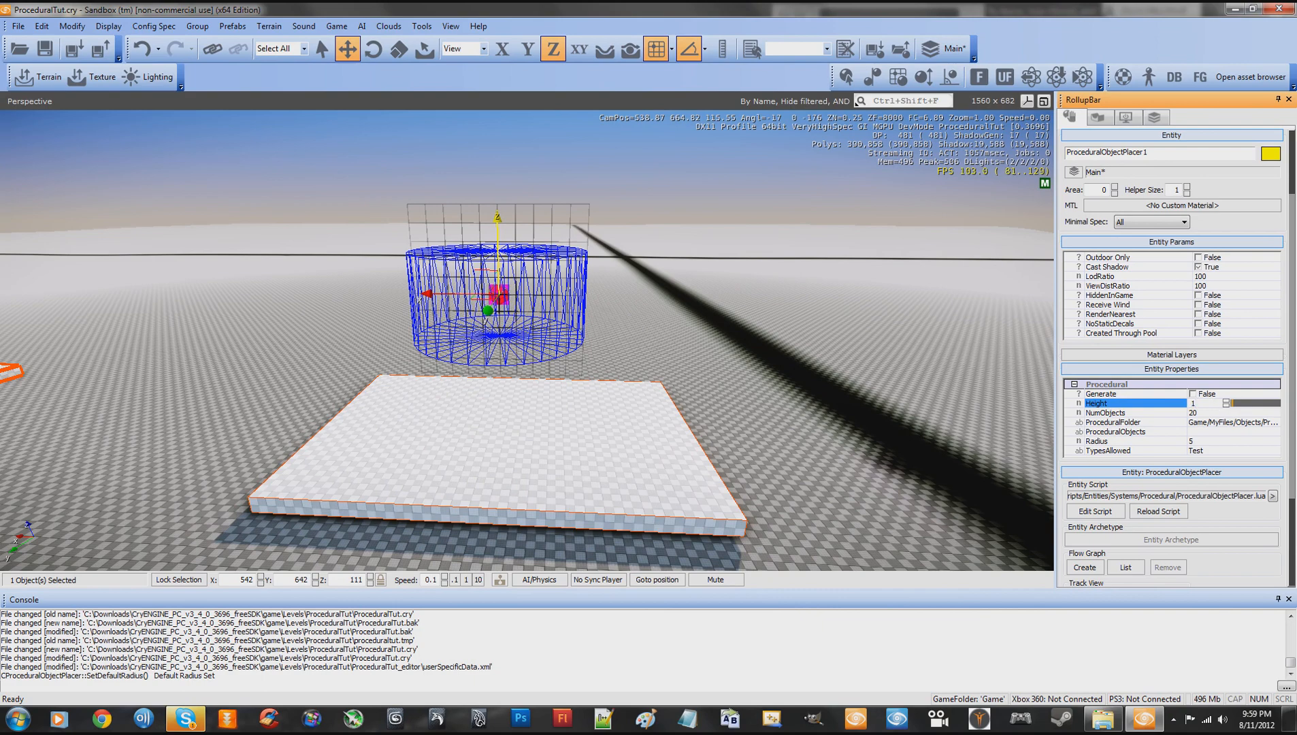
pyautogui.press('Return')
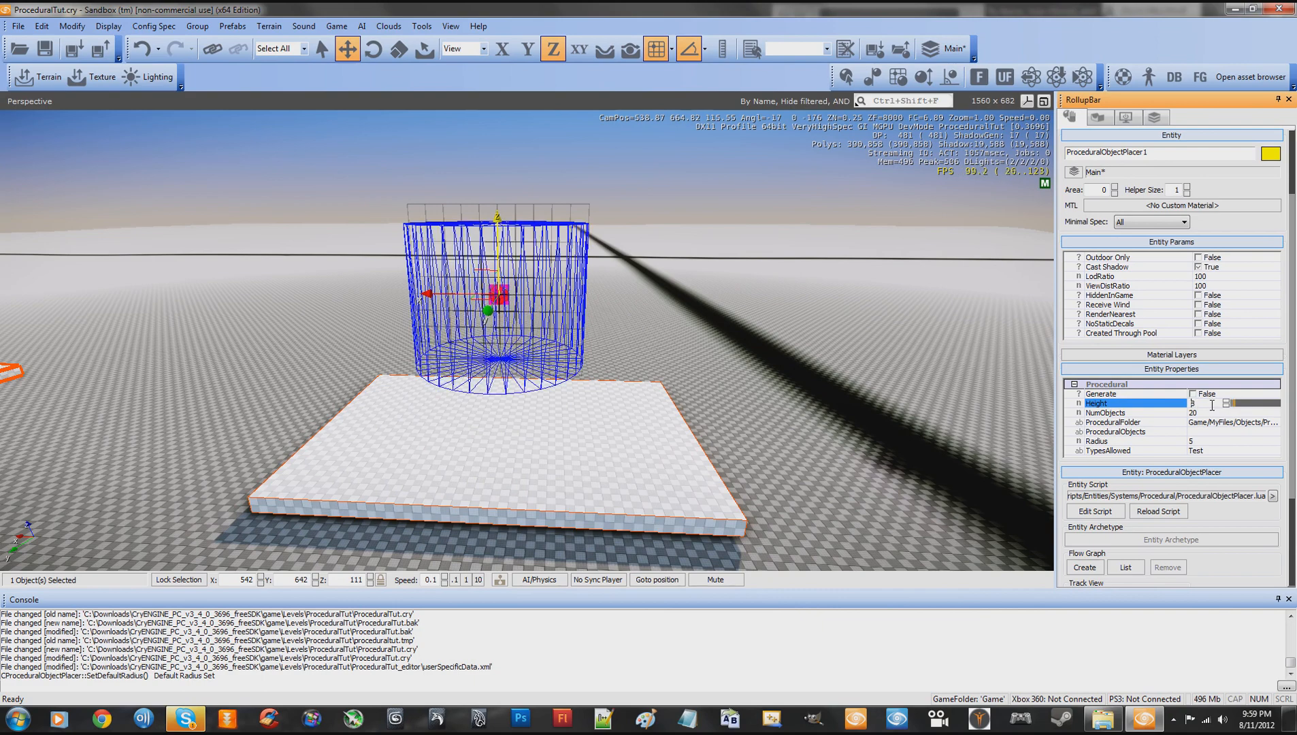
# - Open the NumObjects value for editing and examine the placer's cylinder over the slab from near and far
pyautogui.click(1152, 414)
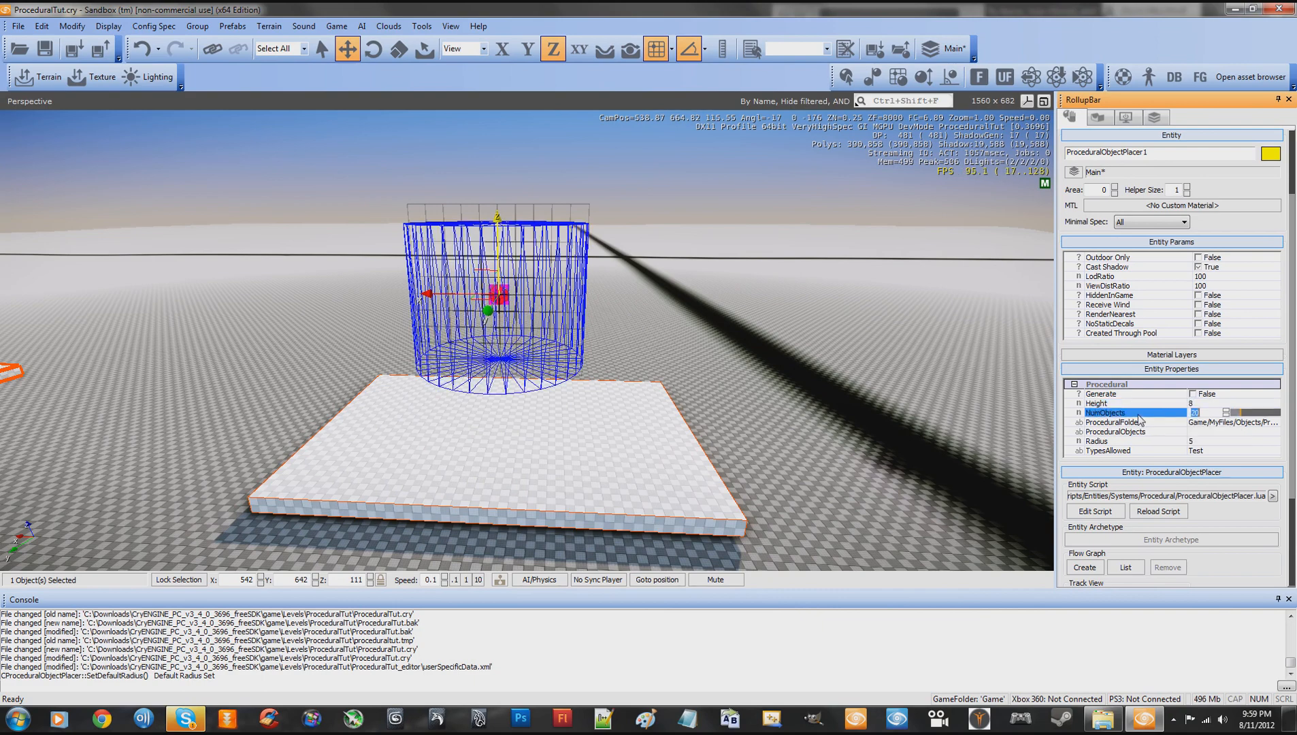
pyautogui.press('w')
pyautogui.moveTo(858, 398); pyautogui.dragTo(914, 388, button='right')
pyautogui.press('s')
pyautogui.press('w')
pyautogui.press('s')
pyautogui.press('w')
pyautogui.click(1209, 414)
pyautogui.press('s')
pyautogui.press('w')
pyautogui.press('s')
pyautogui.press('w')
pyautogui.press('s')
pyautogui.press('w')
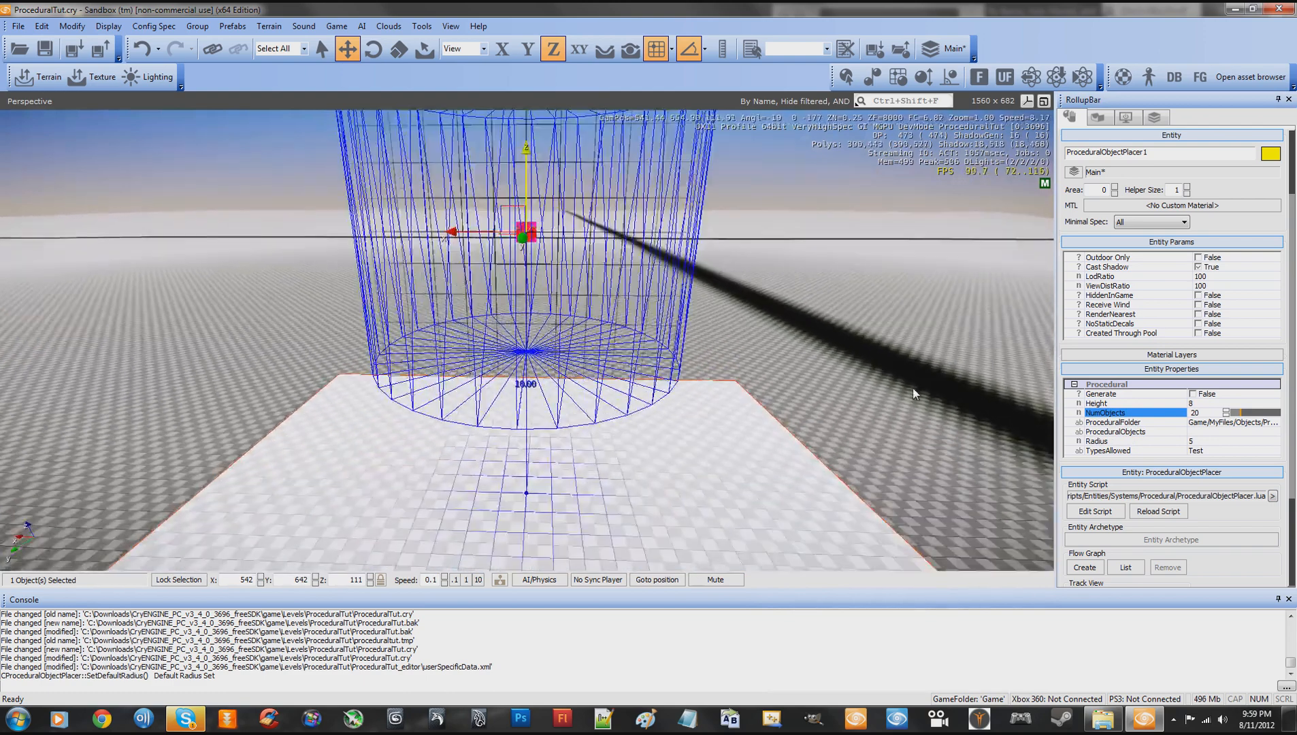
pyautogui.press('s')
pyautogui.click(1206, 413)
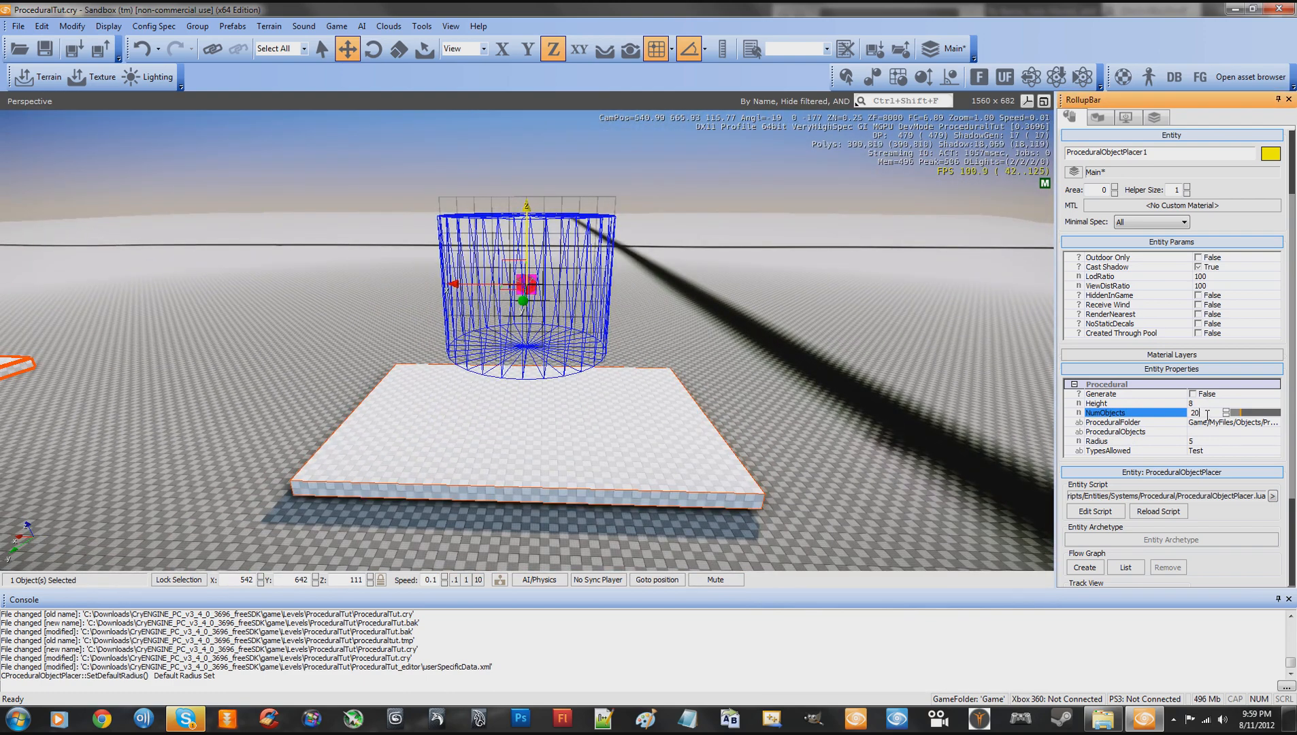
pyautogui.press('s')
pyautogui.moveTo(906, 388); pyautogui.dragTo(906, 388, button='right')
pyautogui.press('w')
pyautogui.press('s')
pyautogui.press('w')
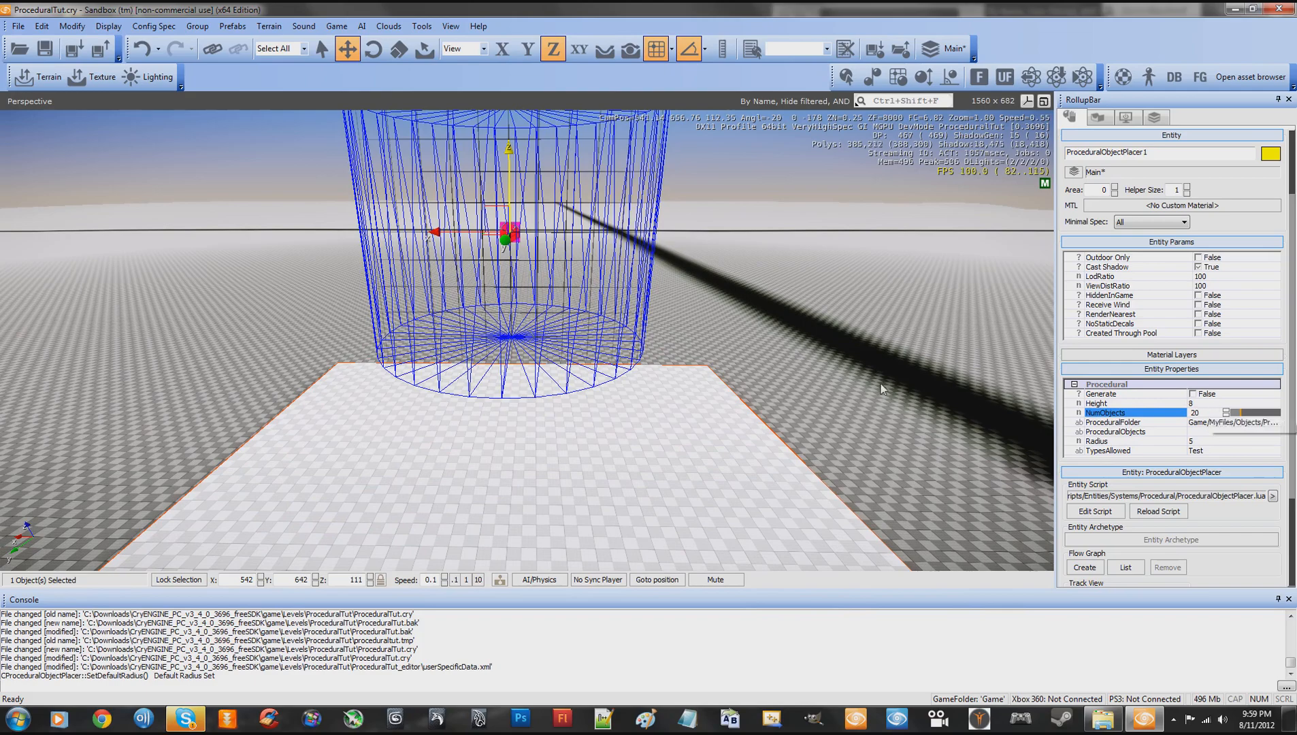
pyautogui.press('s')
pyautogui.press('w')
pyautogui.press('s')
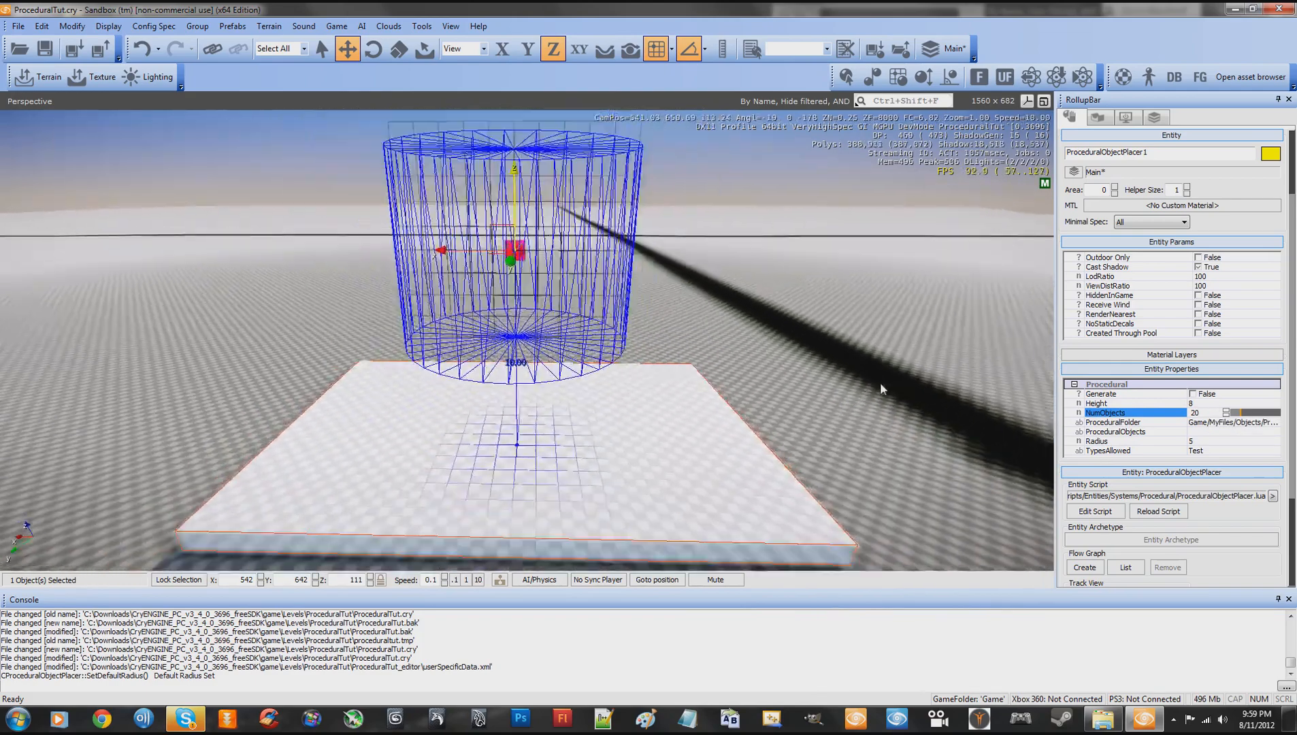
pyautogui.press('w')
pyautogui.press('s')
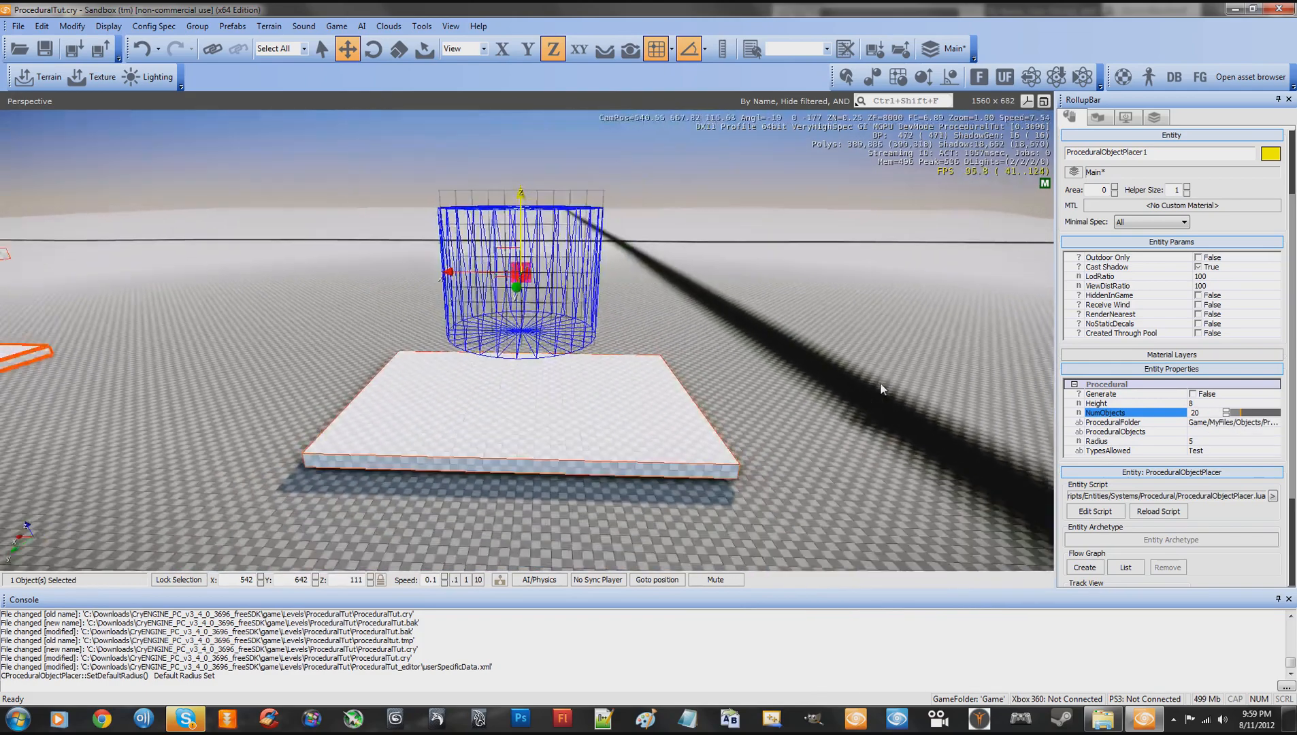
pyautogui.press('w')
pyautogui.press('s')
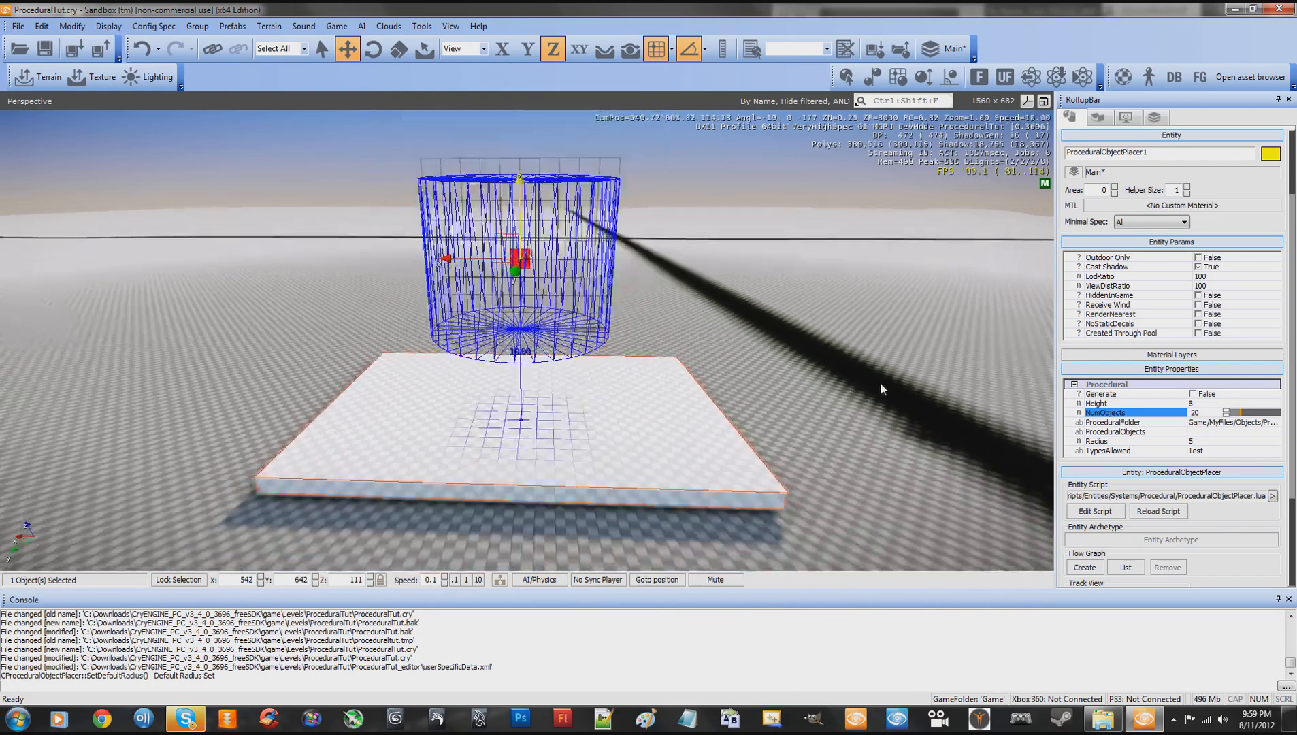
pyautogui.press('w')
pyautogui.press('w')
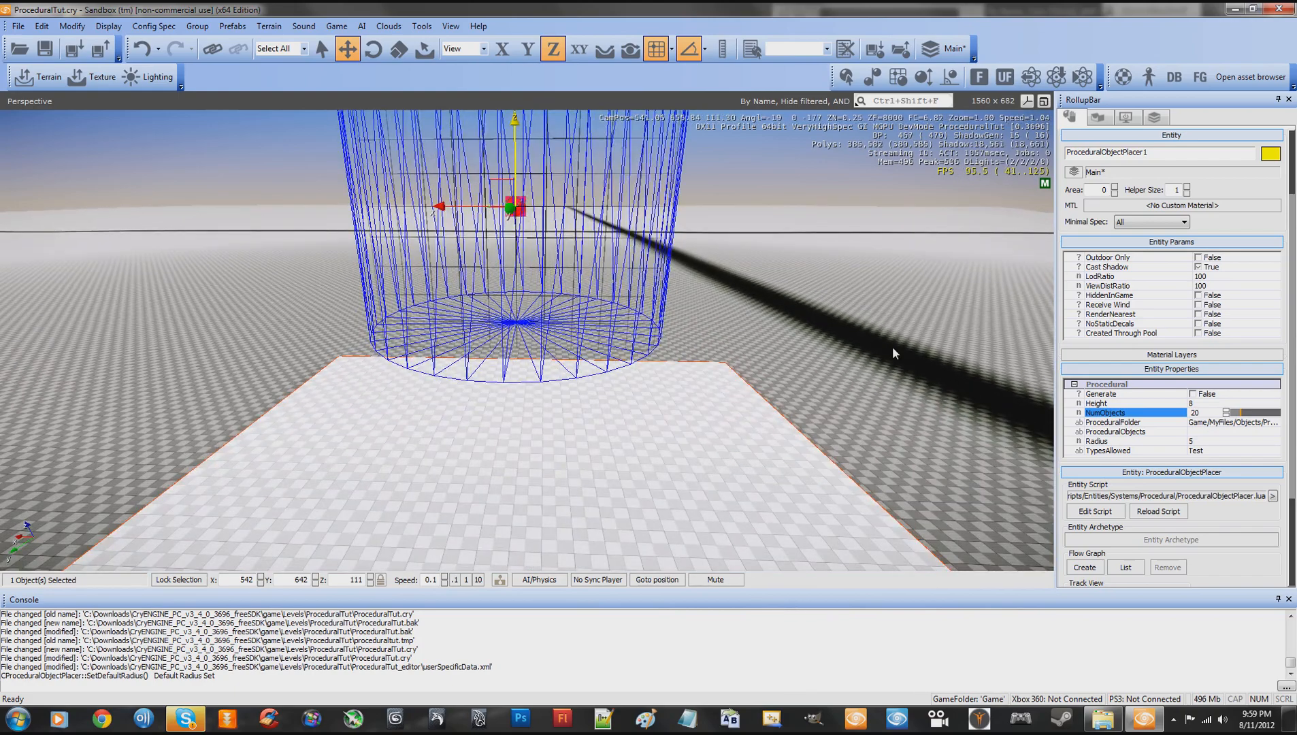
pyautogui.press('s')
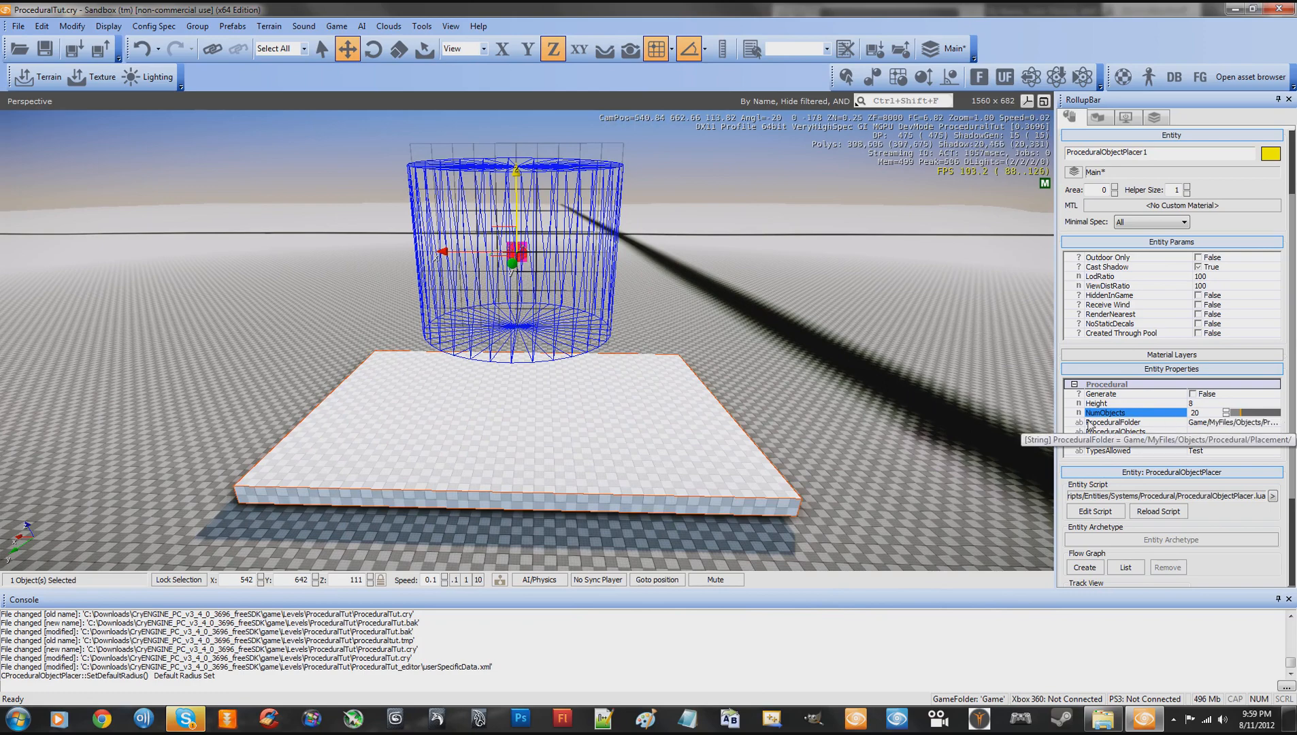
# - Read through the placer's full ProceduralFolder path and check the ProceduralObjects value beneath it
pyautogui.click(1109, 424)
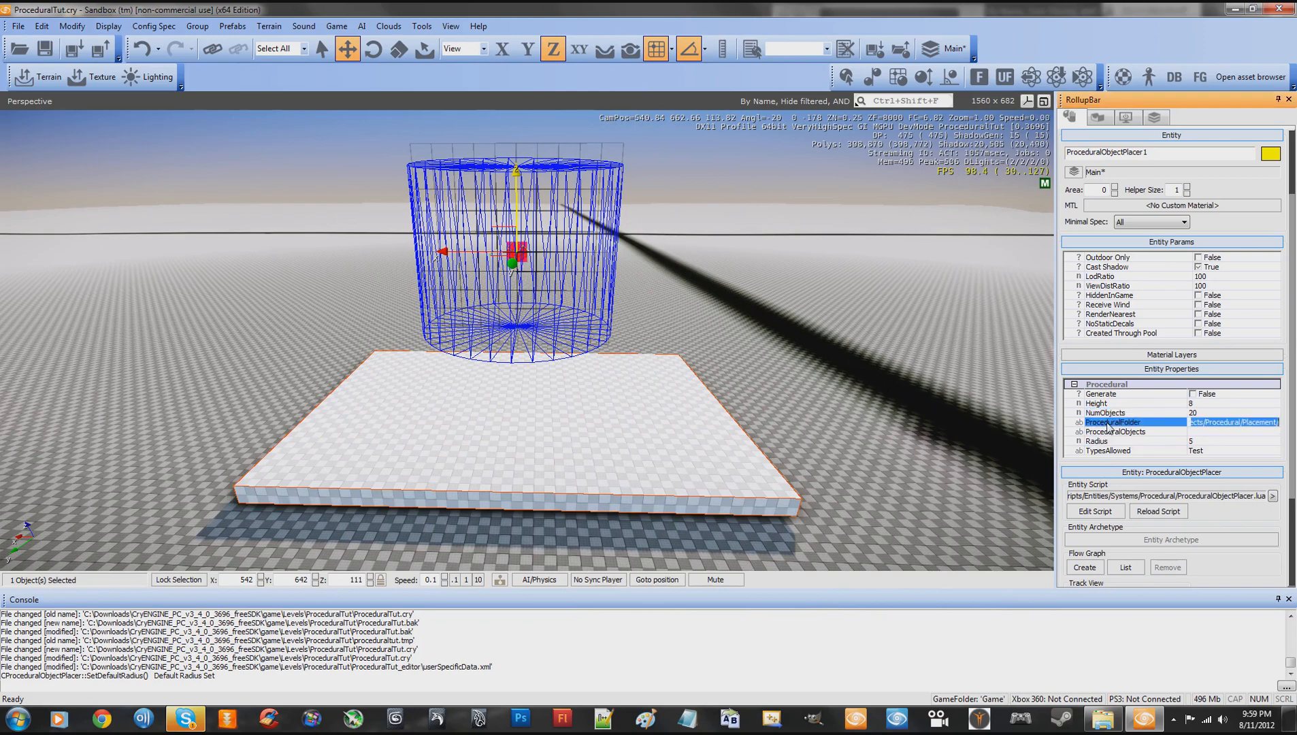
pyautogui.click(1214, 433)
pyautogui.click(1209, 423)
pyautogui.click(1205, 423)
pyautogui.moveTo(1212, 425); pyautogui.dragTo(1181, 426)
pyautogui.click(1209, 430)
pyautogui.click(1216, 424)
pyautogui.moveTo(1217, 421); pyautogui.dragTo(1287, 420)
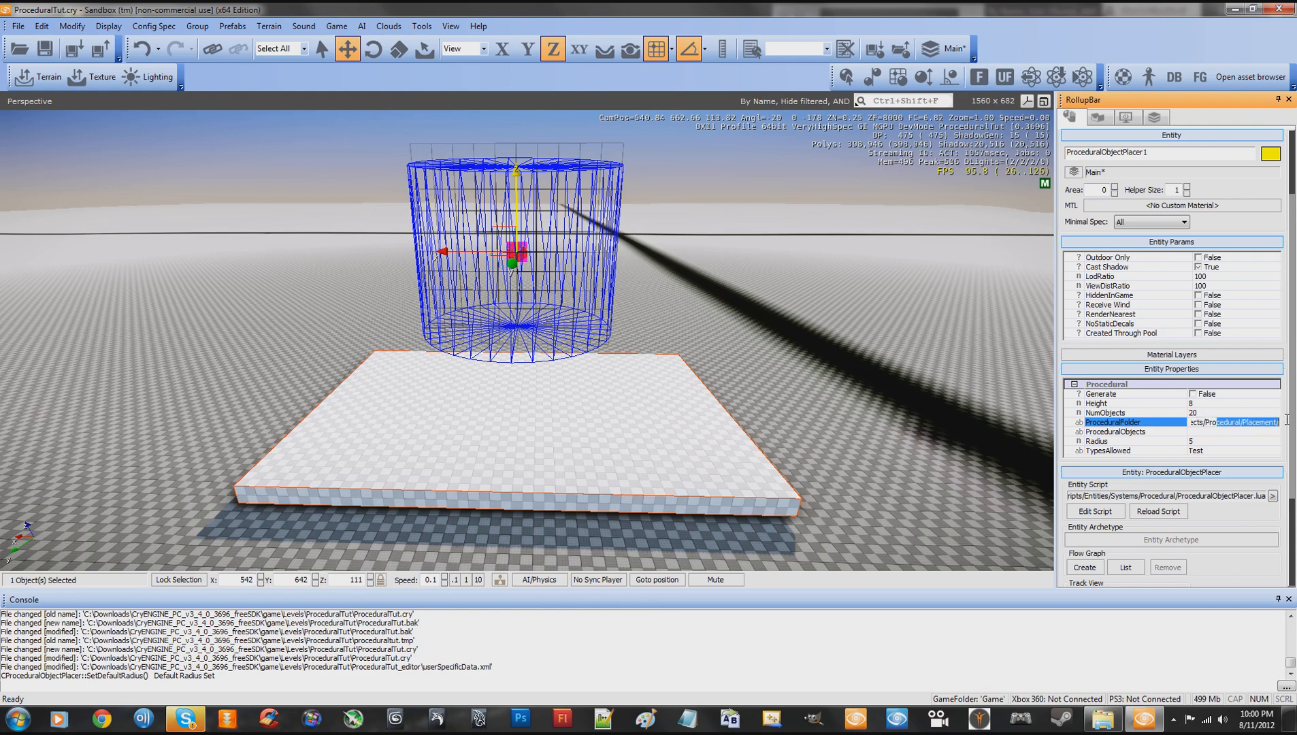
pyautogui.click(1247, 431)
pyautogui.click(1262, 423)
pyautogui.click(1238, 431)
pyautogui.click(1195, 422)
pyautogui.moveTo(1204, 423); pyautogui.dragTo(1288, 423)
pyautogui.click(1225, 429)
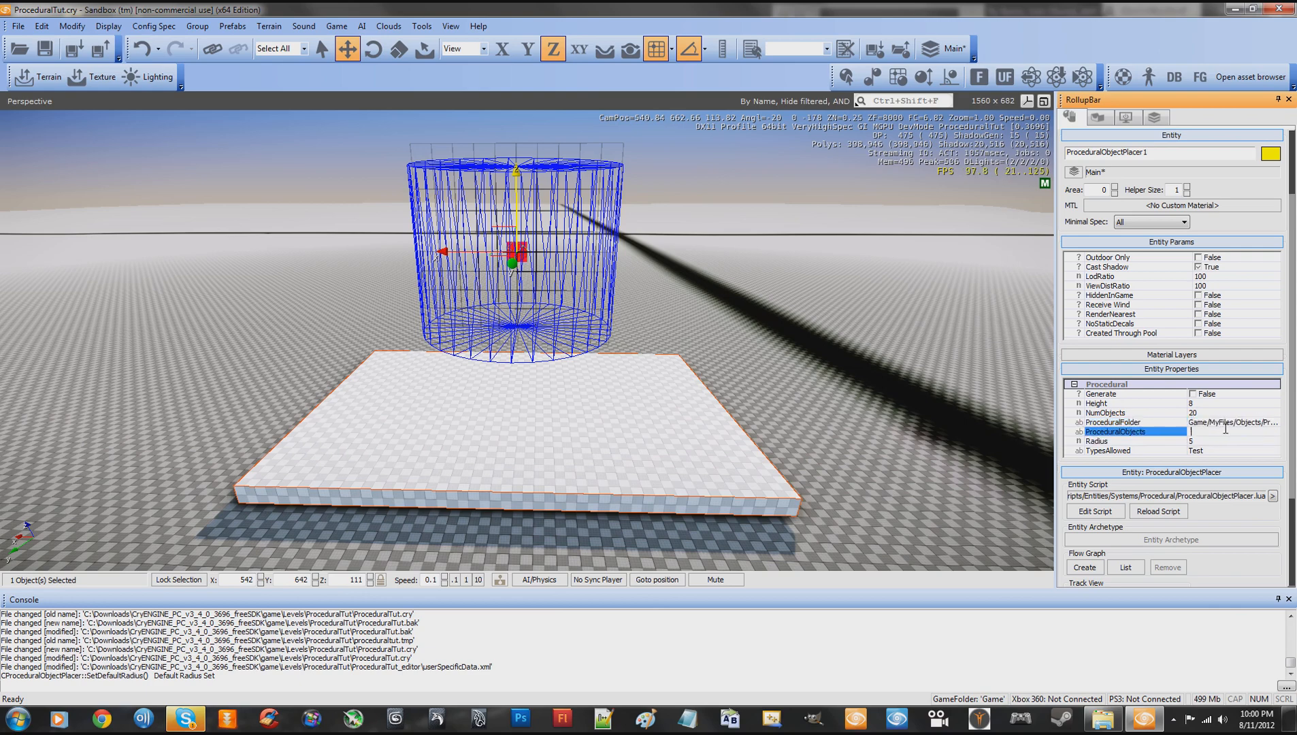
pyautogui.click(1192, 423)
pyautogui.moveTo(1222, 424); pyautogui.dragTo(1287, 425)
pyautogui.click(1206, 431)
pyautogui.click(1203, 423)
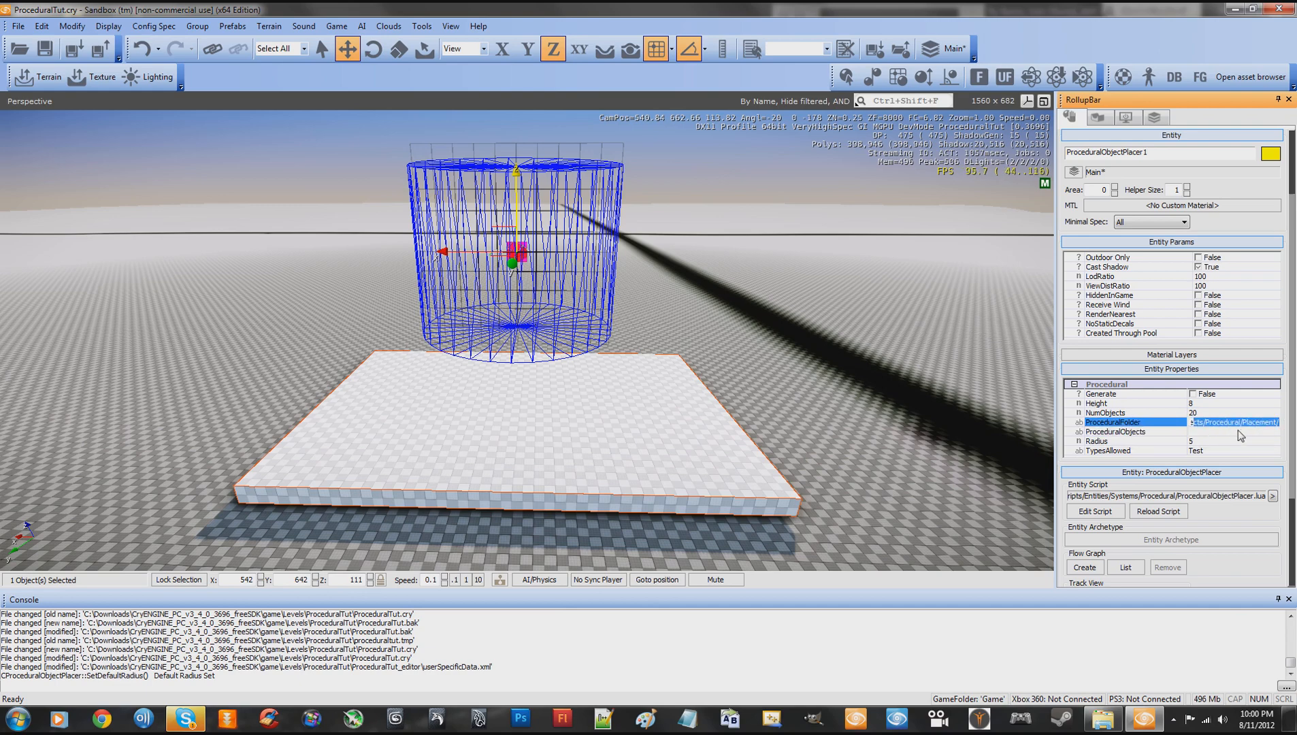
# - Compare the placer's ProceduralFolder path with its ProceduralObjects field
pyautogui.click(1214, 431)
pyautogui.click(1210, 423)
pyautogui.click(1213, 432)
pyautogui.click(1201, 423)
pyautogui.click(1204, 431)
pyautogui.click(1204, 424)
pyautogui.moveTo(1218, 425); pyautogui.dragTo(1182, 423)
pyautogui.click(1222, 433)
pyautogui.click(1224, 424)
pyautogui.click(1240, 431)
pyautogui.click(1208, 423)
# - Enter a comma-separated list of placeholder names in the placer's ProceduralObjects field and clear it again
pyautogui.click(1217, 432)
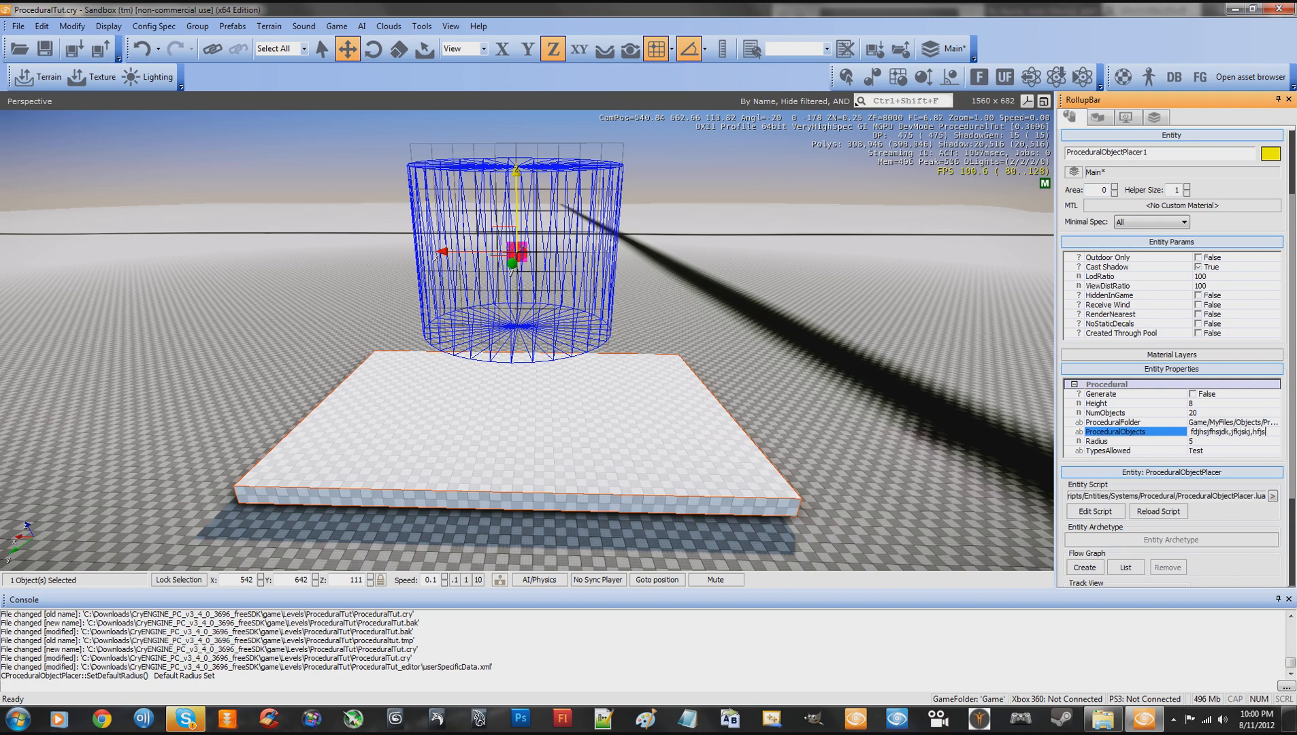
pyautogui.press('BackSpace')
pyautogui.press('BackSpace')
pyautogui.press('BackSpace')
pyautogui.press('BackSpace')
pyautogui.press('BackSpace')
pyautogui.press('BackSpace')
pyautogui.press('BackSpace')
pyautogui.press('BackSpace')
pyautogui.press('BackSpace')
pyautogui.press('BackSpace')
pyautogui.press('BackSpace')
pyautogui.press('BackSpace')
pyautogui.press('BackSpace')
pyautogui.press('BackSpace')
pyautogui.press('BackSpace')
pyautogui.press('BackSpace')
pyautogui.press('BackSpace')
pyautogui.press('BackSpace')
pyautogui.press('BackSpace')
pyautogui.press('BackSpace')
# - Examine the cylinder and the slab beneath it from near and far, and check the ProceduralObjects field
pyautogui.moveTo(886, 377); pyautogui.dragTo(885, 377, button='right')
pyautogui.press('s')
pyautogui.press('w')
pyautogui.moveTo(734, 349)
pyautogui.mouseDown(button='right')
pyautogui.moveTo(743, 355)
pyautogui.moveTo(735, 346)
pyautogui.mouseUp(button='right')
pyautogui.press('w')
pyautogui.press('s')
pyautogui.moveTo(834, 388); pyautogui.dragTo(825, 427, button='right')
pyautogui.press('w')
pyautogui.press('s')
pyautogui.press('w')
pyautogui.press('s')
pyautogui.press('w')
pyautogui.press('s')
pyautogui.press('w')
pyautogui.press('s')
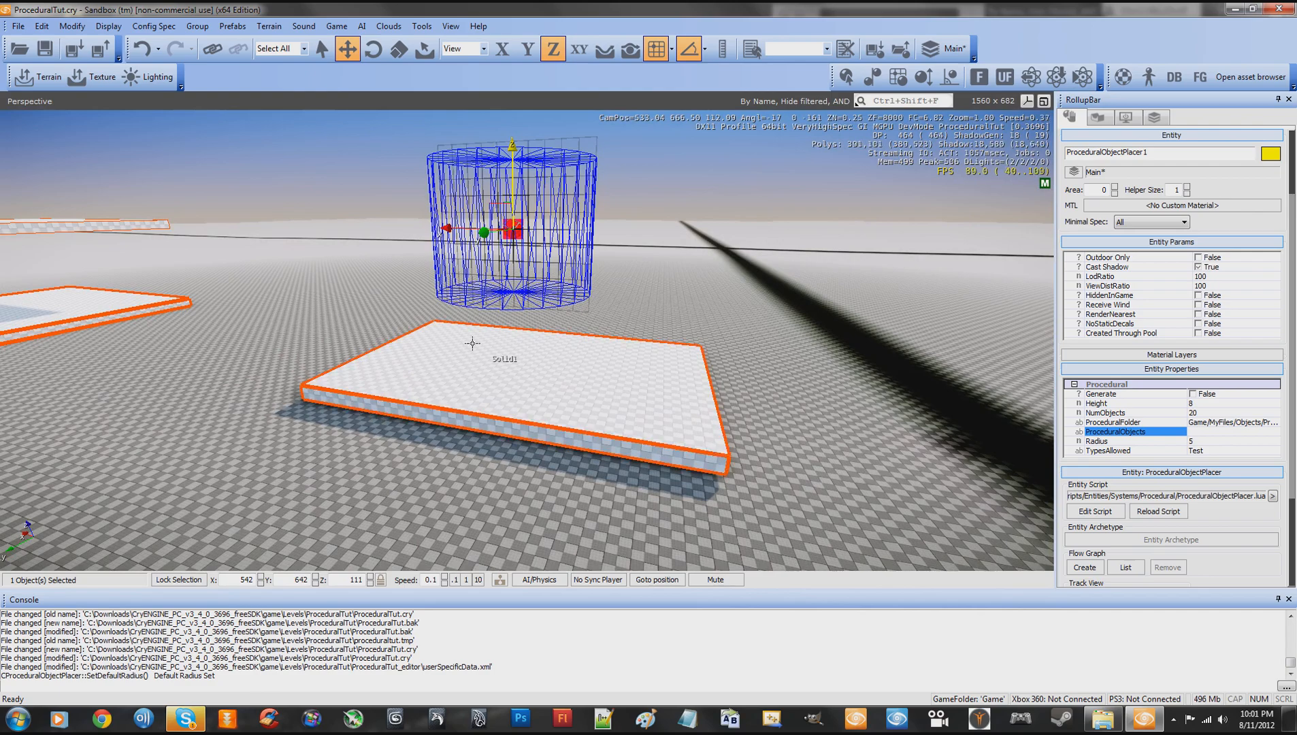
pyautogui.press('s')
pyautogui.moveTo(757, 357); pyautogui.dragTo(757, 357, button='right')
pyautogui.press('w')
pyautogui.press('s')
pyautogui.press('w')
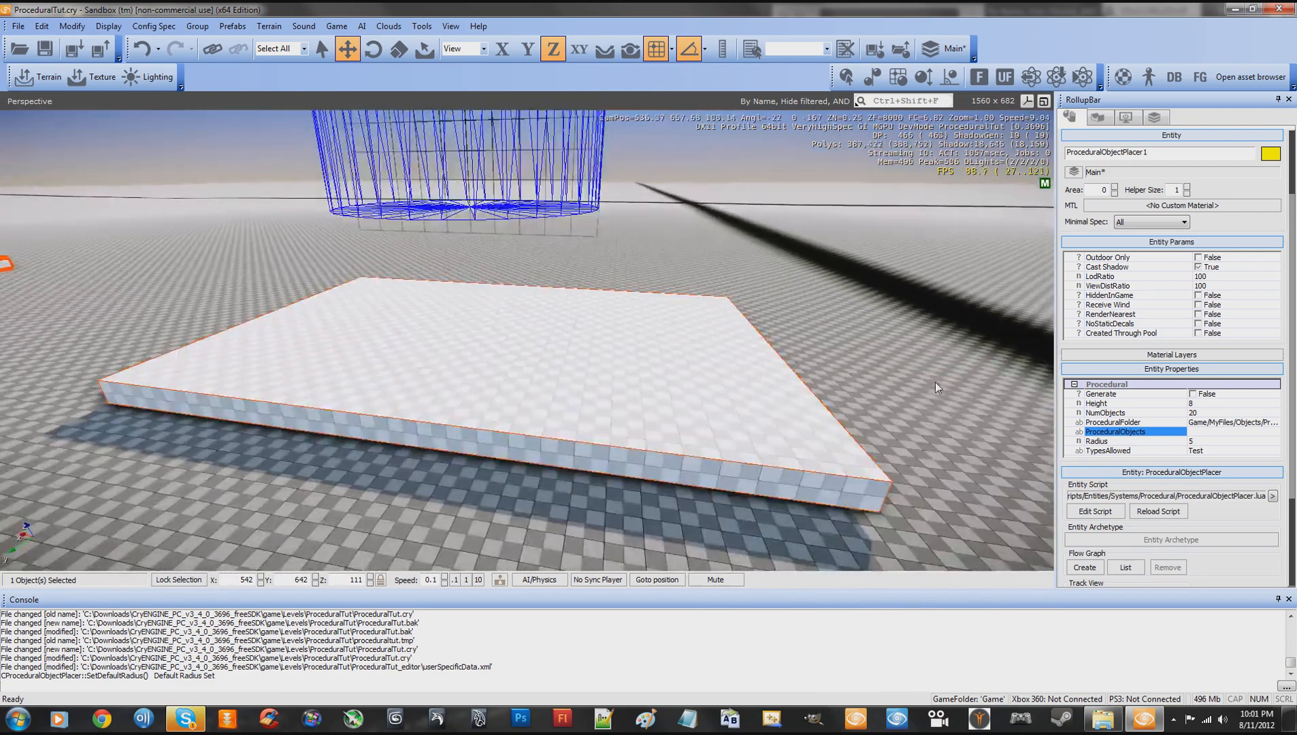
pyautogui.click(1202, 432)
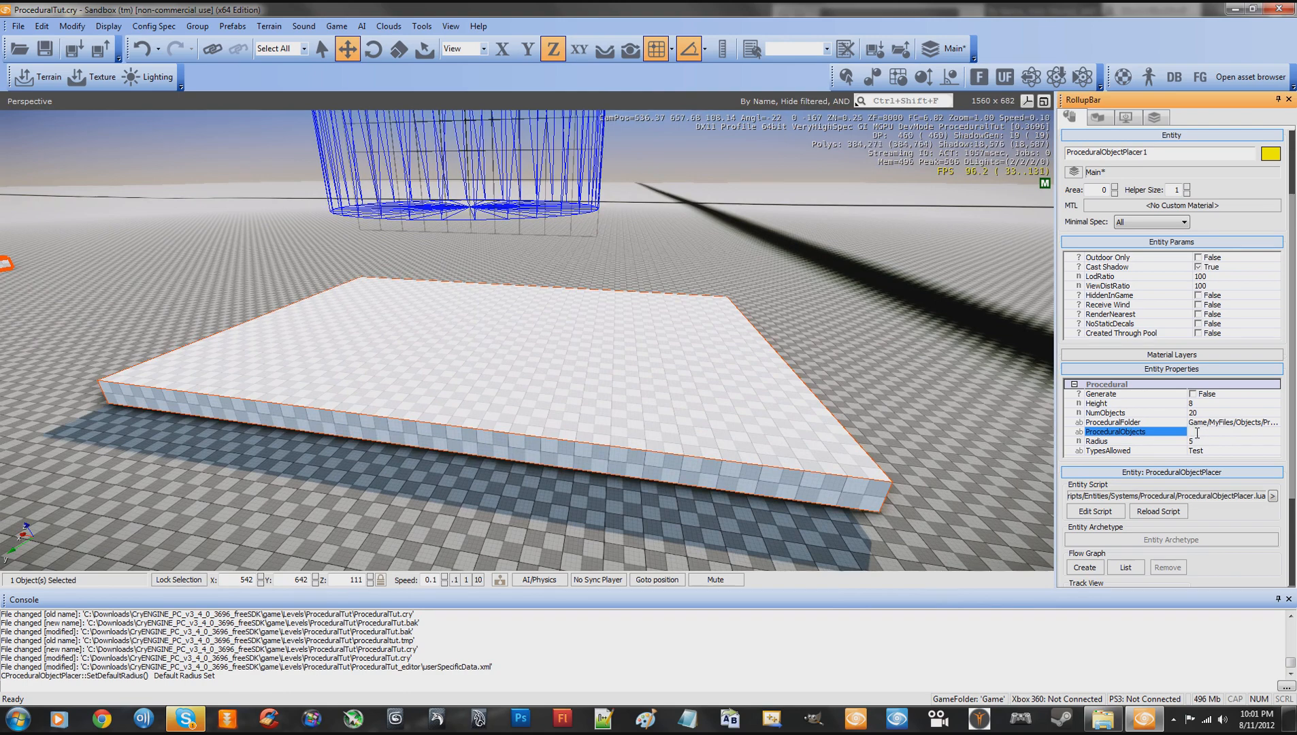
pyautogui.moveTo(852, 343); pyautogui.dragTo(853, 342, button='right')
pyautogui.press('s')
pyautogui.press('w')
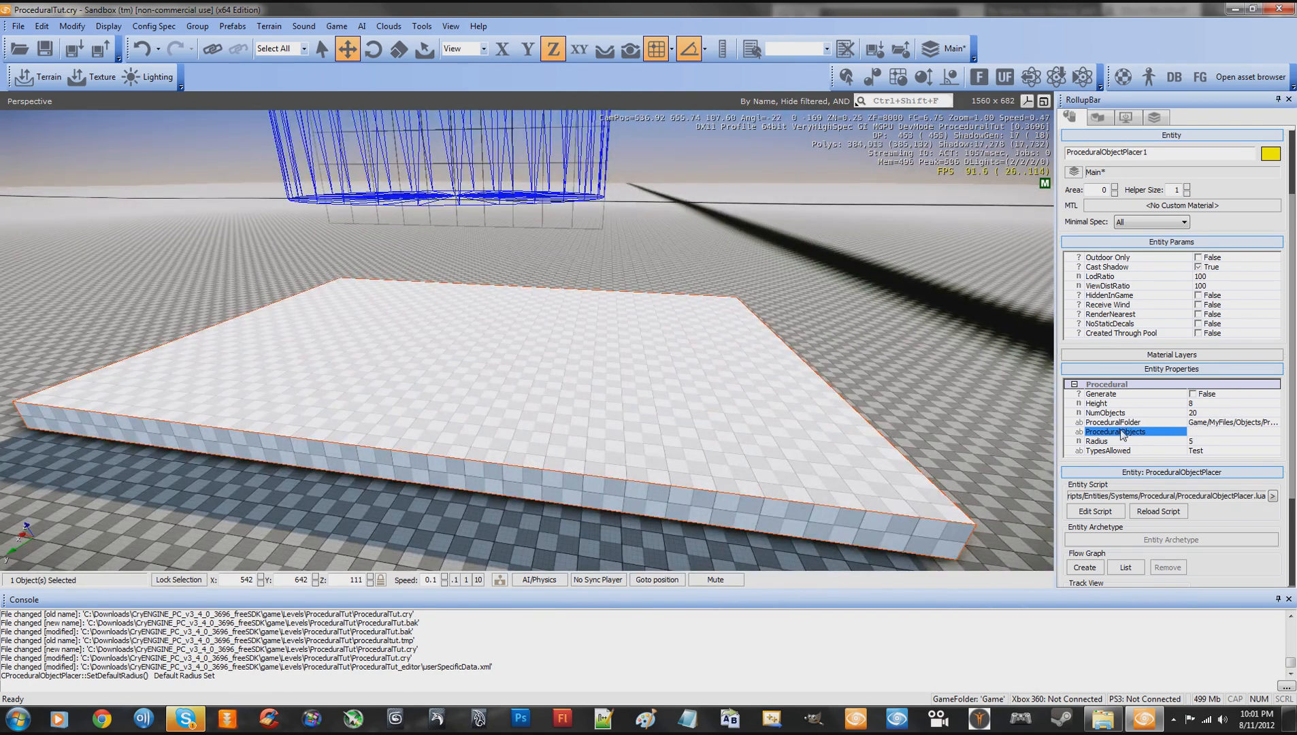
pyautogui.click(1182, 436)
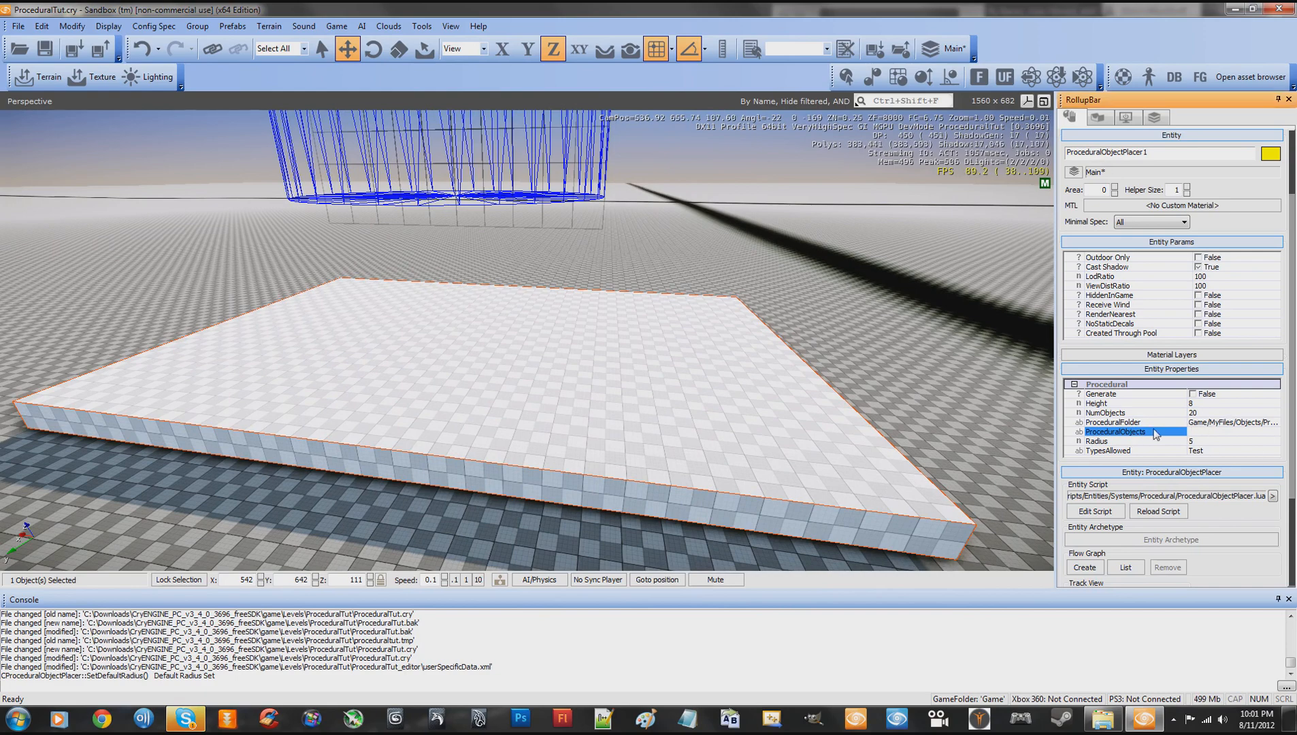
# - Set the placer's procedural Radius to 12.5, trying 16 and 5 before it
pyautogui.click(1198, 442)
pyautogui.hotkey('shift', 's')
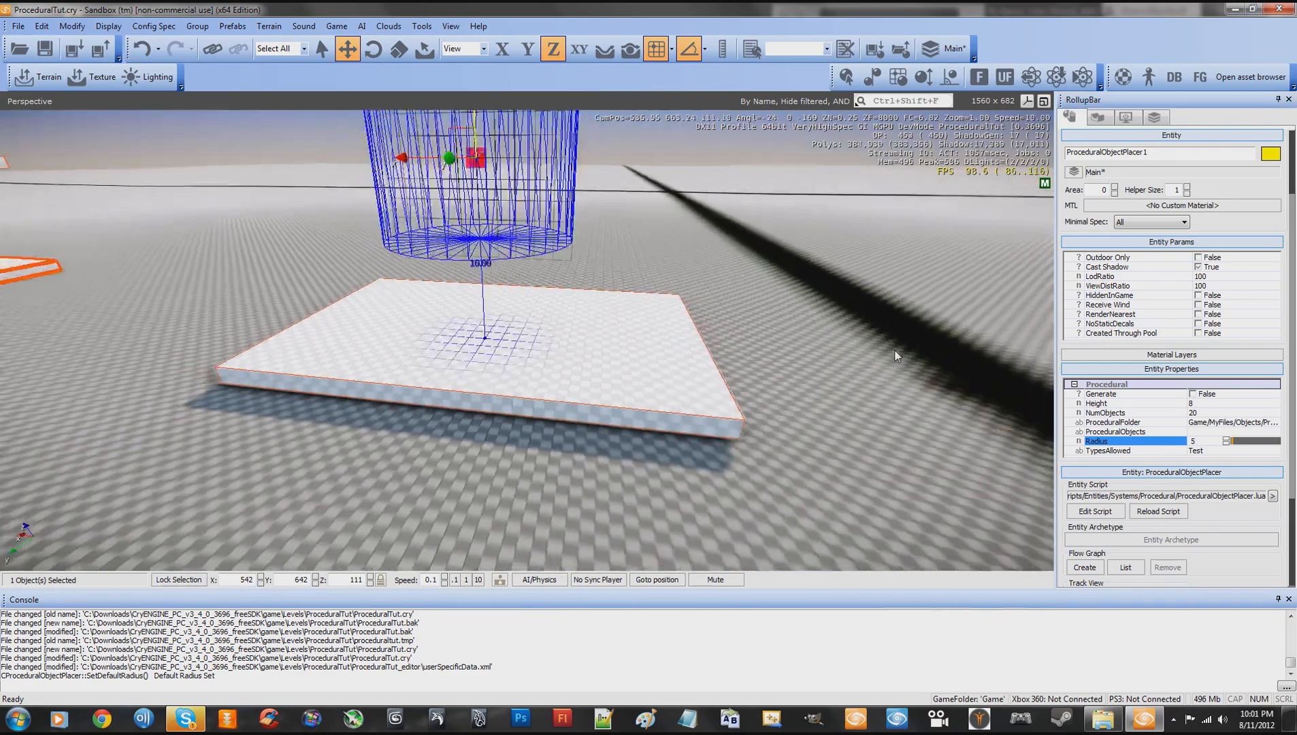
pyautogui.moveTo(895, 351); pyautogui.dragTo(832, 306, button='right')
pyautogui.hotkey('shift', 's')
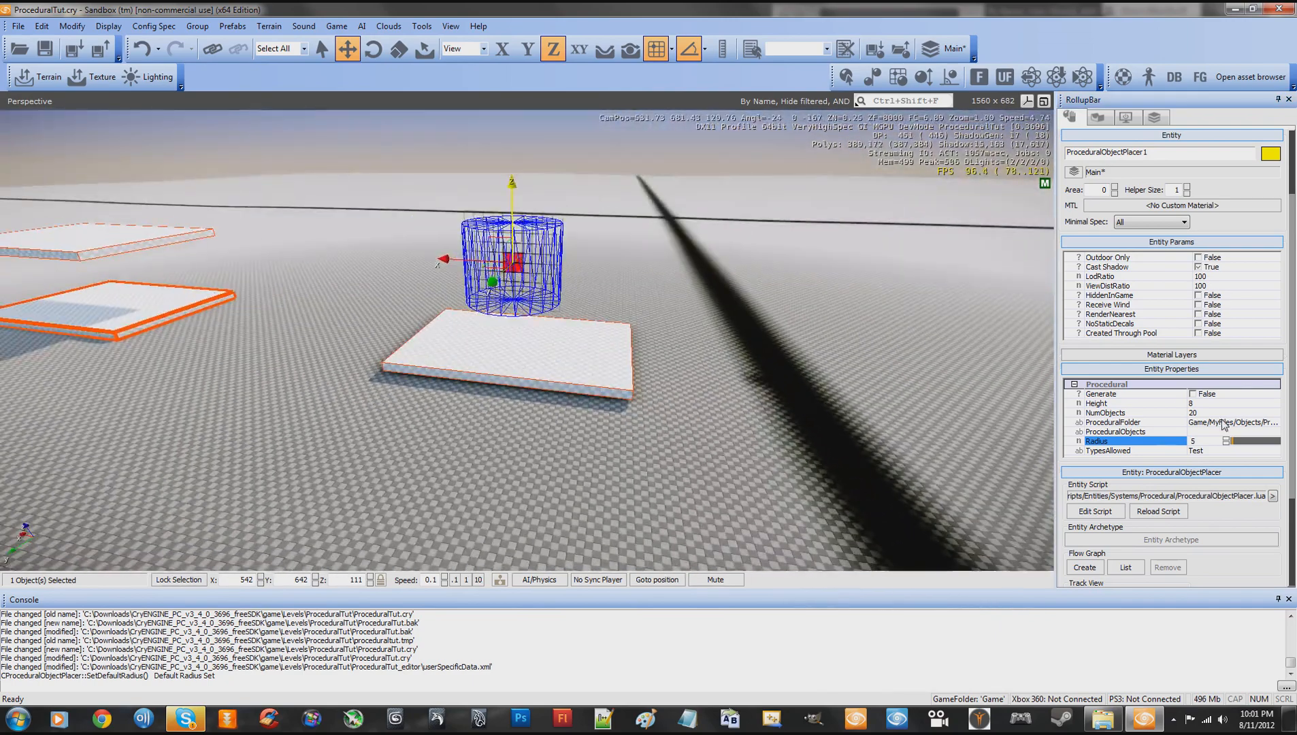
pyautogui.moveTo(1234, 442); pyautogui.dragTo(1241, 447)
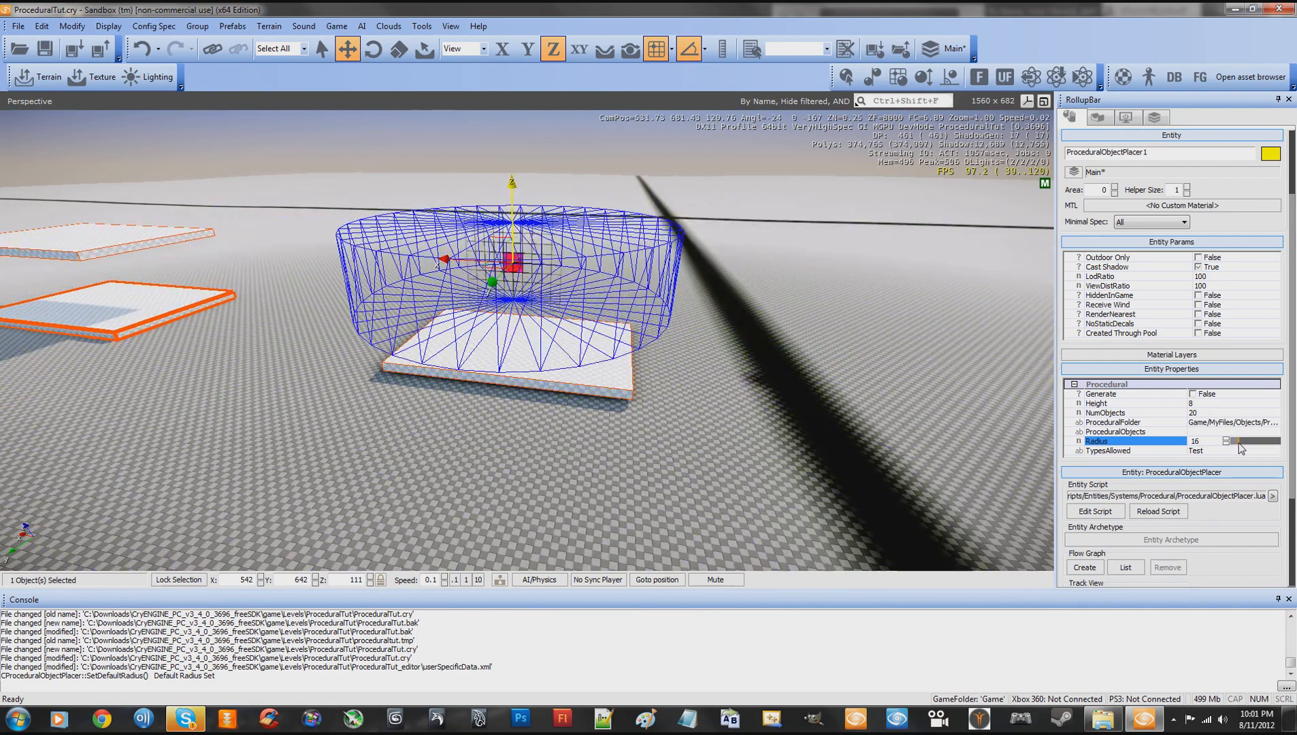
pyautogui.click(1206, 441)
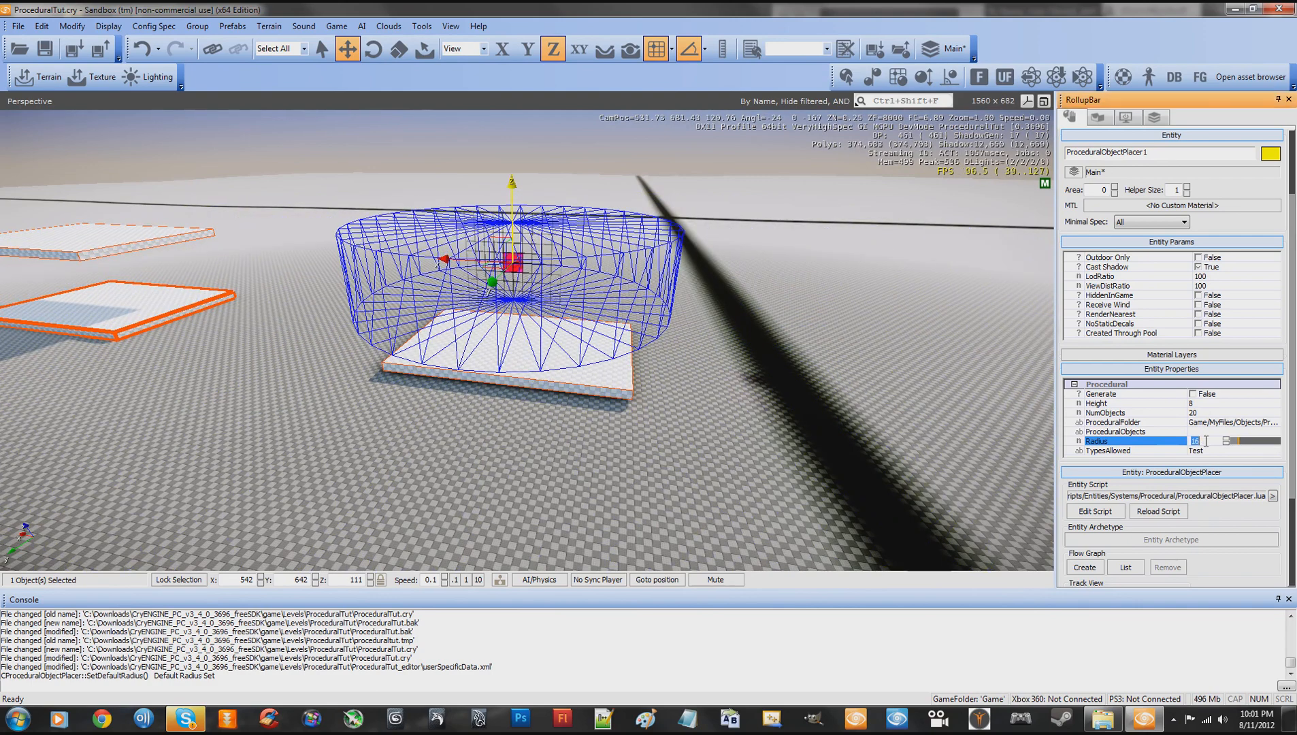
pyautogui.write('5')
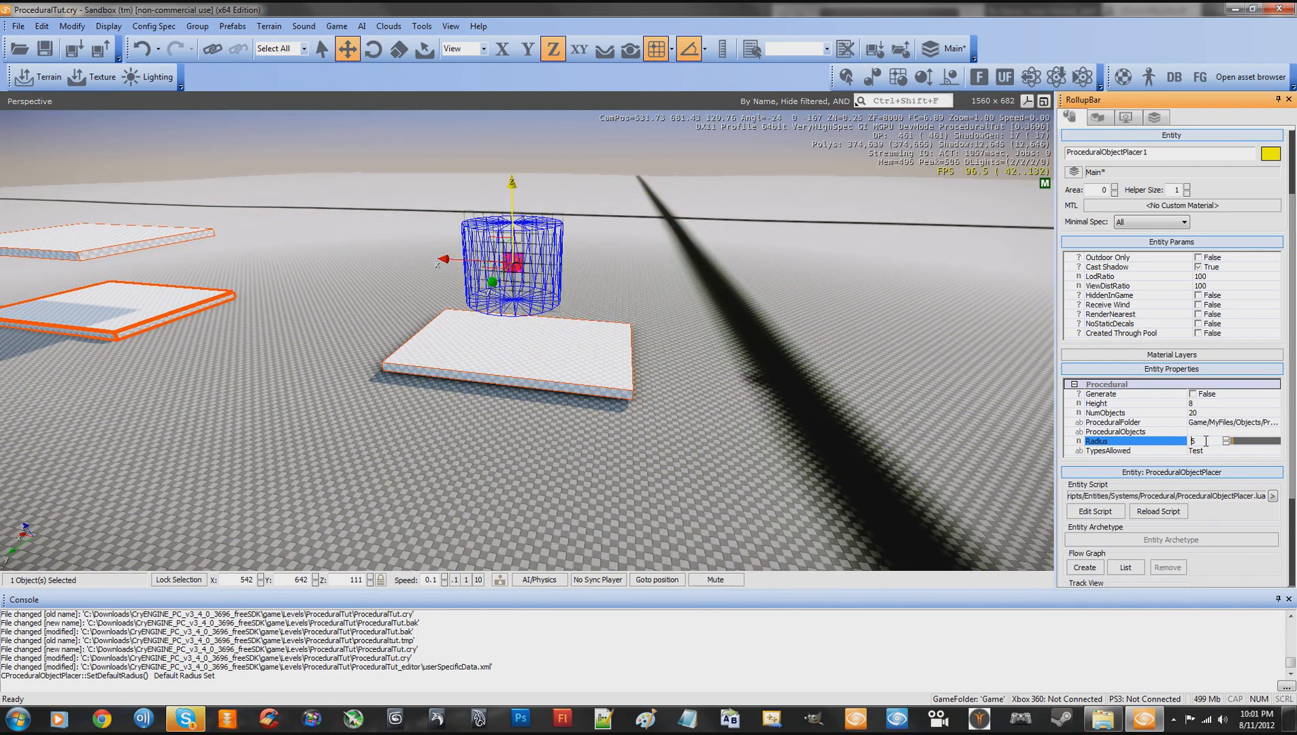
pyautogui.moveTo(1229, 443); pyautogui.dragTo(1230, 401)
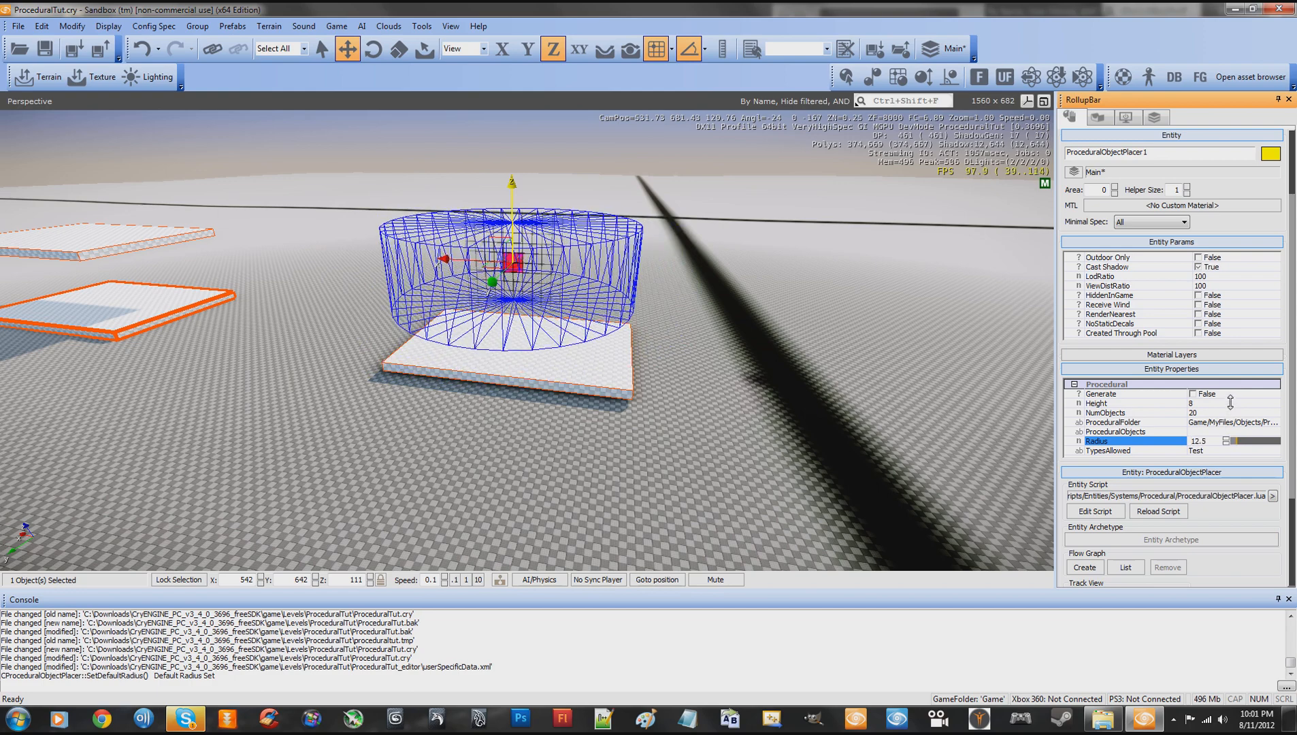
pyautogui.doubleClick(1213, 440)
# - Extend the placer's TypesAllowed list to "Test,Chair"
pyautogui.click(1213, 451)
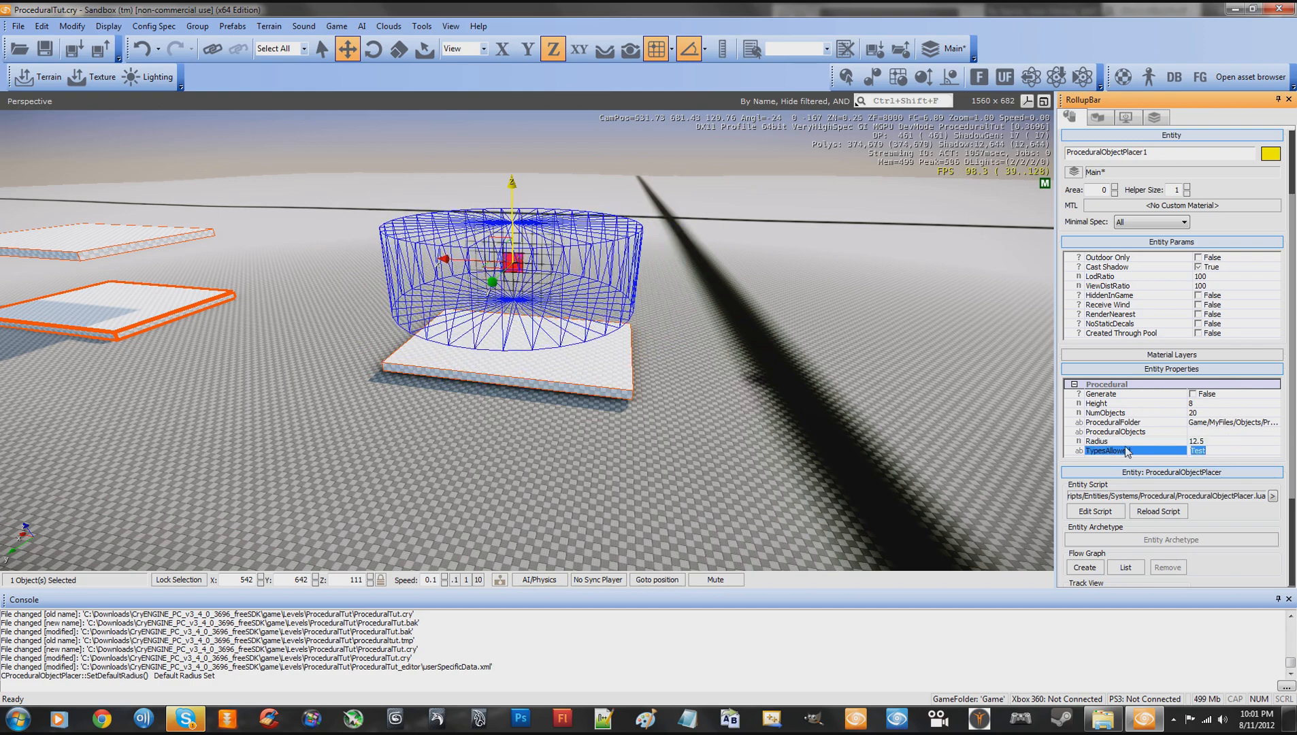
pyautogui.click(1215, 452)
pyautogui.doubleClick(1218, 447)
pyautogui.click(1225, 452)
pyautogui.doubleClick(1216, 451)
pyautogui.click(1227, 451)
pyautogui.doubleClick(1221, 453)
pyautogui.click(1215, 452)
pyautogui.doubleClick(1215, 452)
pyautogui.click(1217, 450)
pyautogui.moveTo(1219, 449); pyautogui.dragTo(1185, 458)
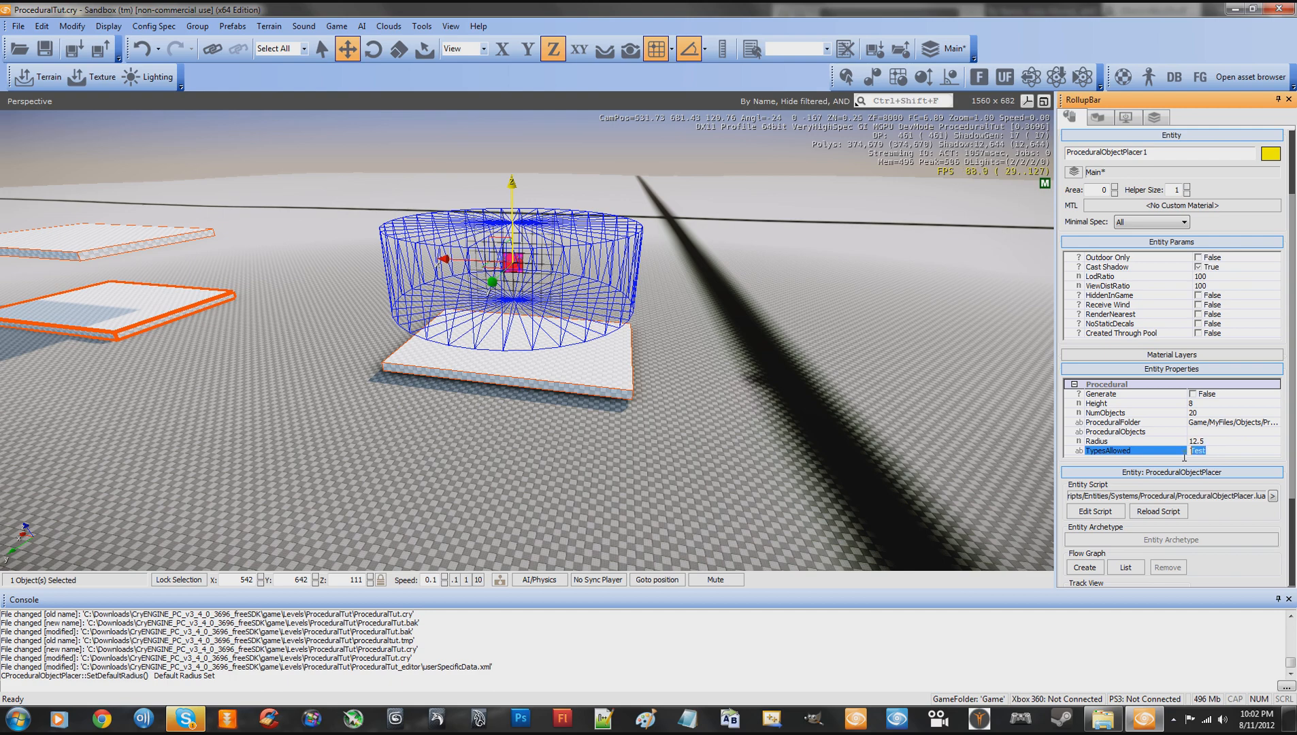
pyautogui.click(1233, 452)
pyautogui.write(',Chair')
# - Examine the widened cylinder over the slab from several distances and angles
pyautogui.moveTo(871, 445); pyautogui.dragTo(870, 444, button='right')
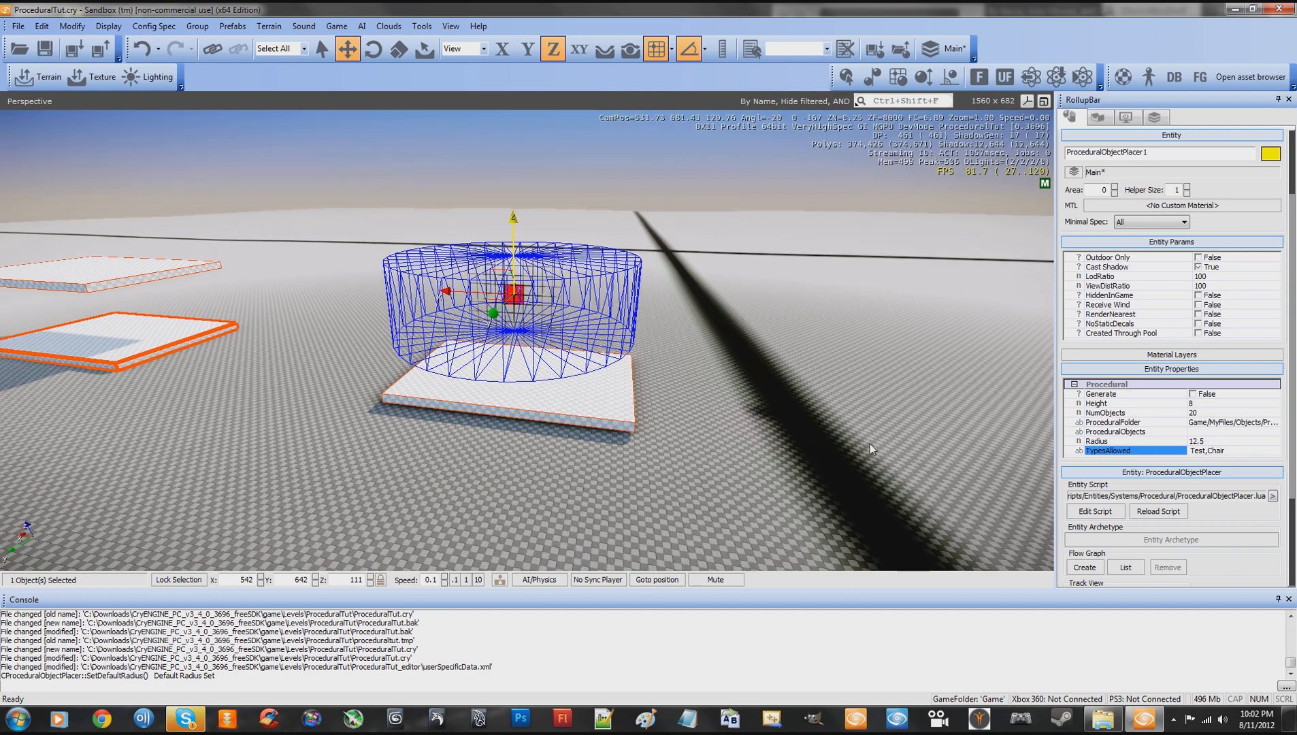
pyautogui.press('w')
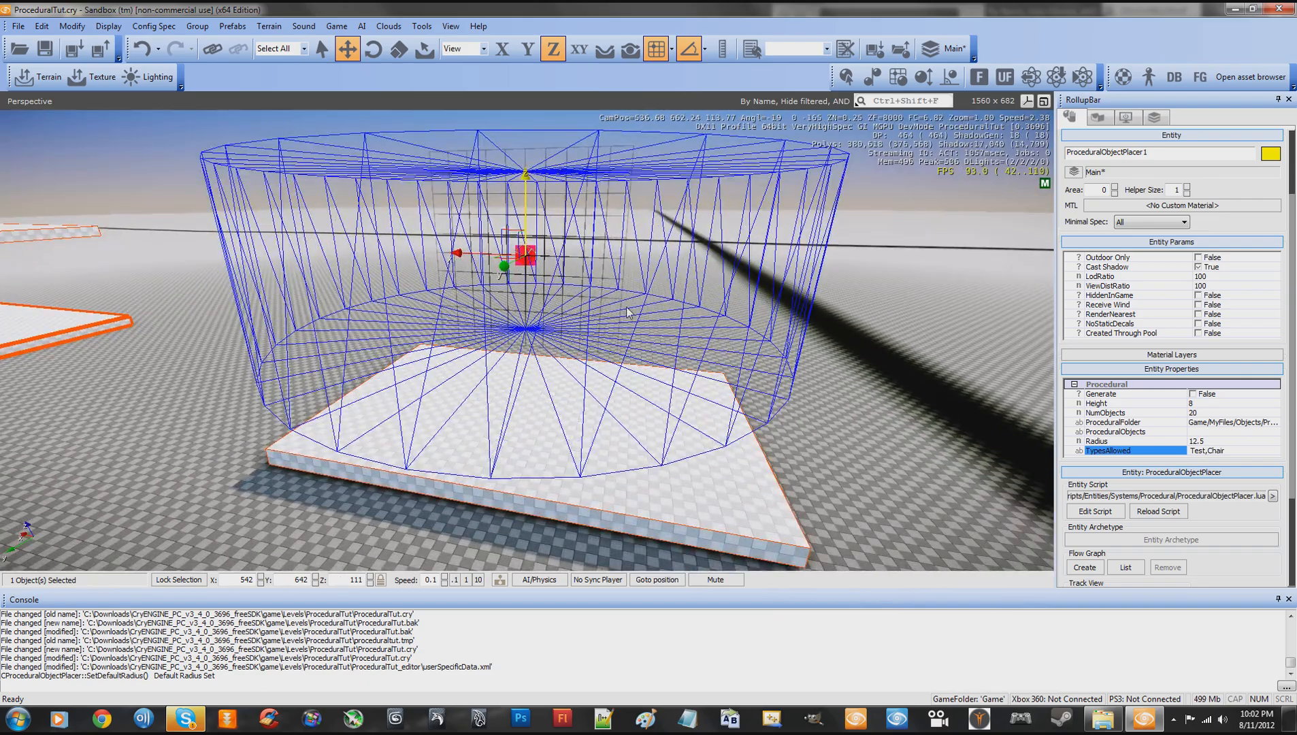
pyautogui.moveTo(703, 331); pyautogui.dragTo(705, 331, button='right')
pyautogui.press('s')
pyautogui.press('a')
pyautogui.press('w')
pyautogui.press('s')
pyautogui.press('a')
pyautogui.press('w')
pyautogui.press('d')
pyautogui.press('s')
pyautogui.press('w')
pyautogui.press('s')
pyautogui.press('s')
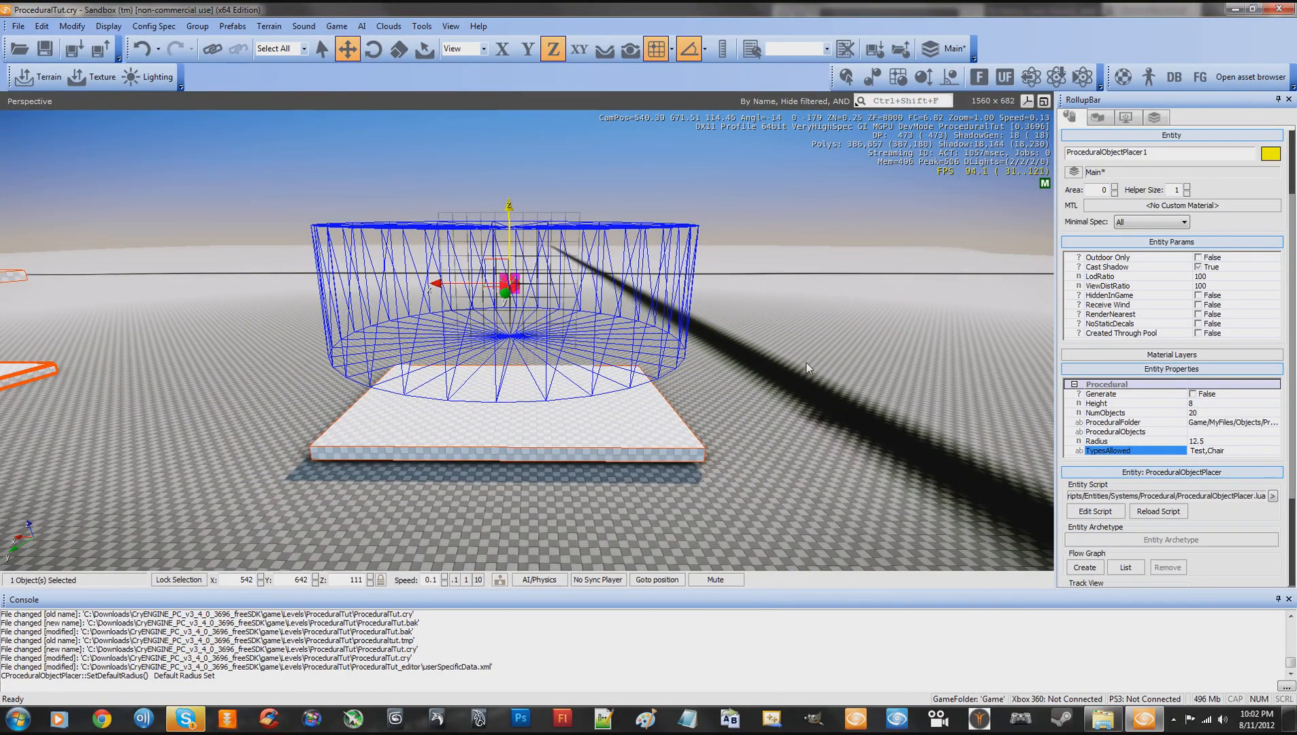
pyautogui.press('w')
pyautogui.moveTo(806, 362); pyautogui.dragTo(805, 362, button='right')
pyautogui.press('a')
pyautogui.press('d')
pyautogui.press('w')
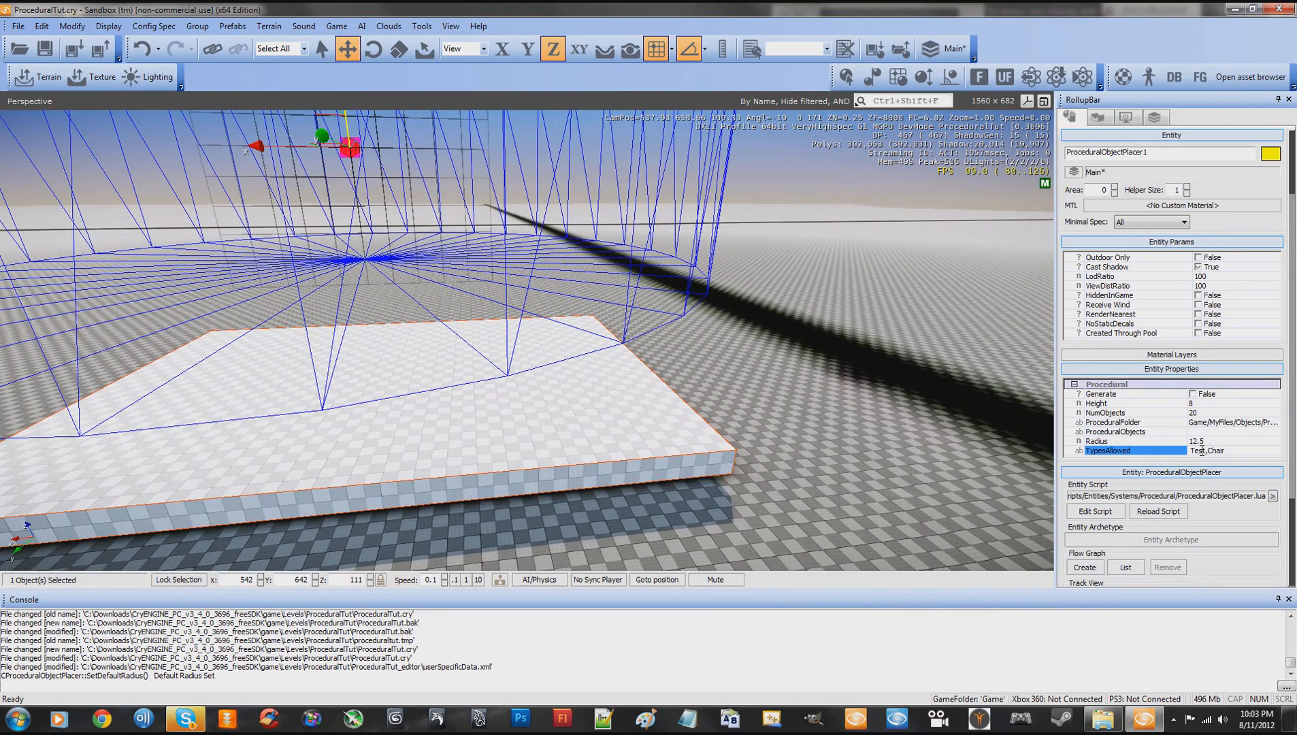
# - Append a comma after Chair in the TypesAllowed list and inspect the slab area from different viewpoints
pyautogui.click(1221, 450)
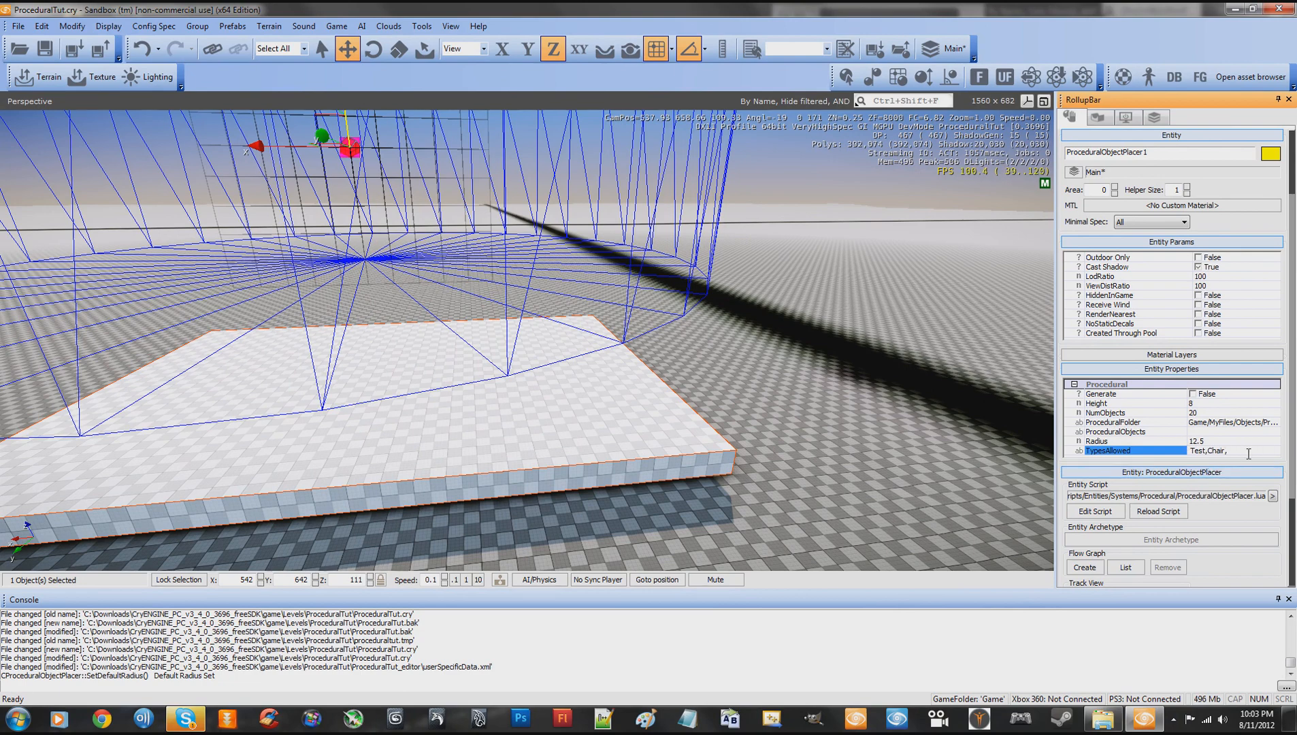
pyautogui.press('s')
pyautogui.moveTo(771, 363); pyautogui.dragTo(773, 362, button='right')
pyautogui.press('a')
pyautogui.press('w')
pyautogui.press('d')
pyautogui.press('s')
pyautogui.press('w')
pyautogui.press('s')
pyautogui.press('w')
pyautogui.press('s')
pyautogui.press('w')
pyautogui.press('w')
pyautogui.press('s')
pyautogui.press('a')
pyautogui.press('w')
pyautogui.press('s')
# - Remove Chair from the TypesAllowed list so that it reads "Test,"
pyautogui.click(1237, 451)
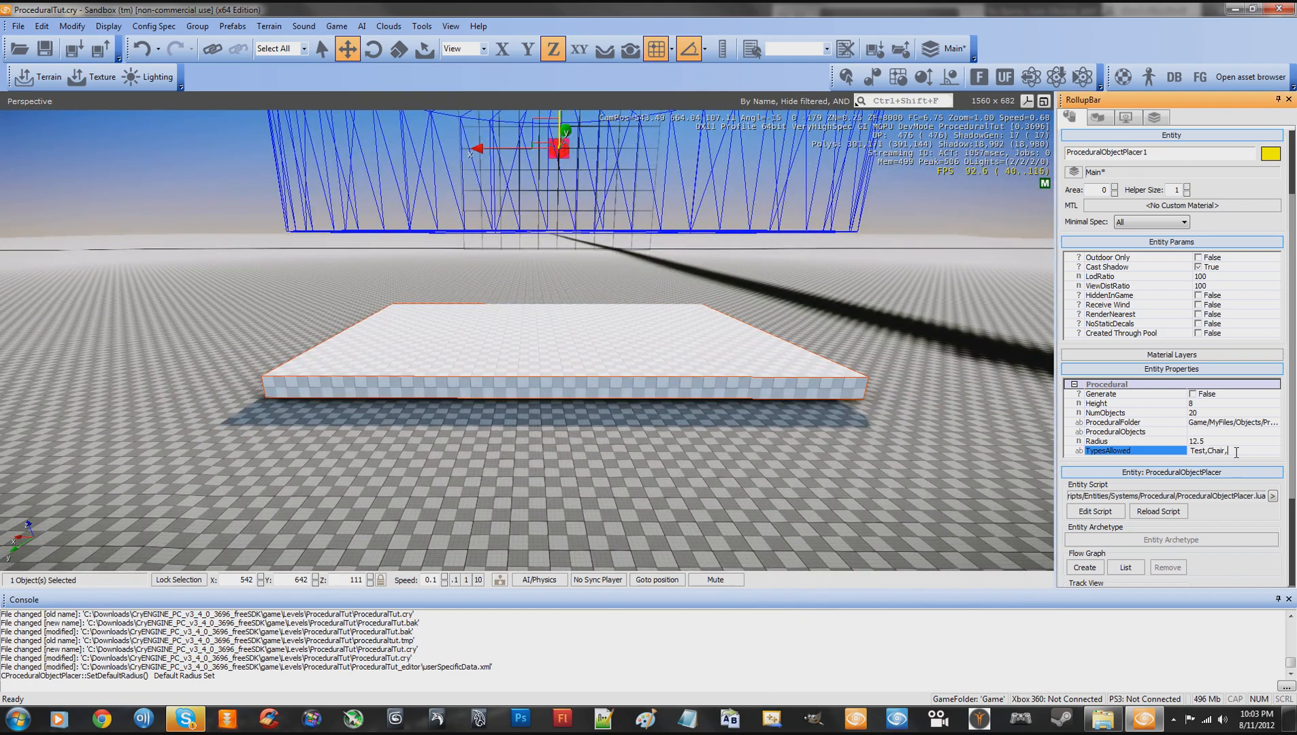
pyautogui.moveTo(1237, 452); pyautogui.dragTo(1209, 452)
pyautogui.press('BackSpace')
pyautogui.press('Return')
pyautogui.moveTo(900, 399); pyautogui.dragTo(901, 399, button='right')
pyautogui.press('w')
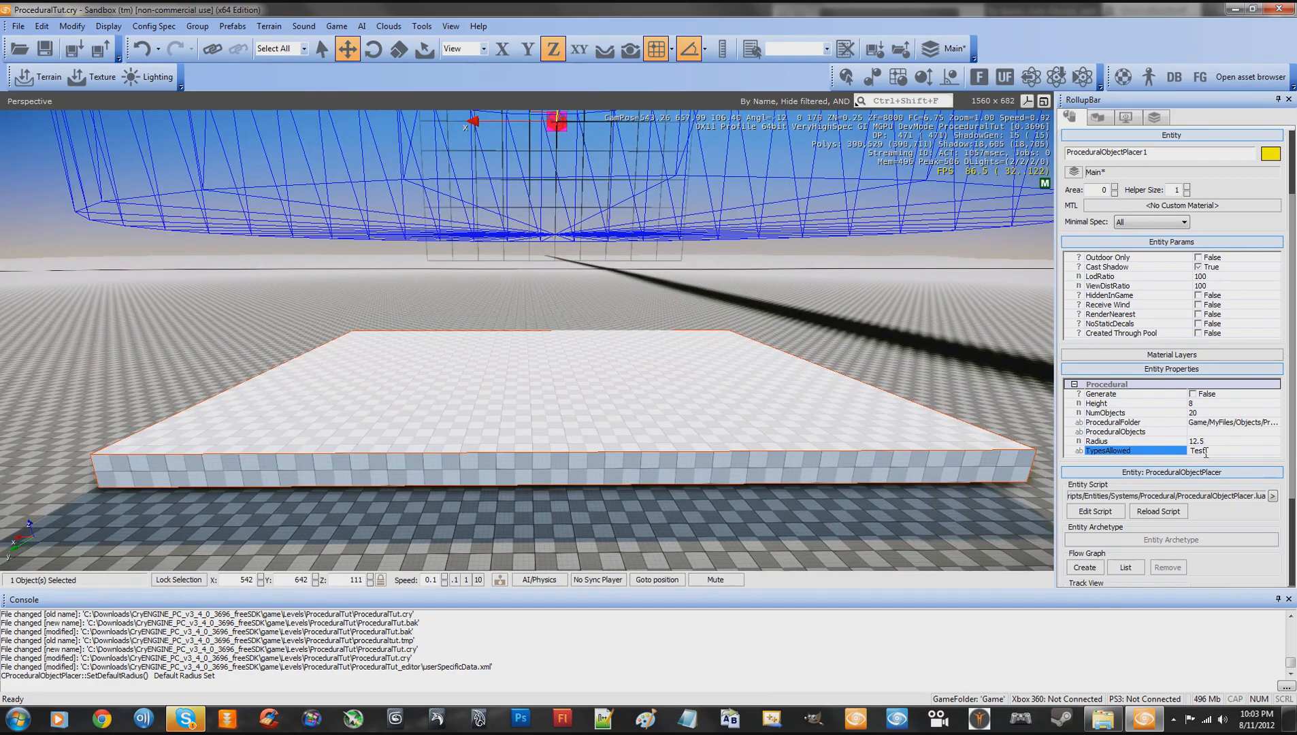
pyautogui.click(1215, 451)
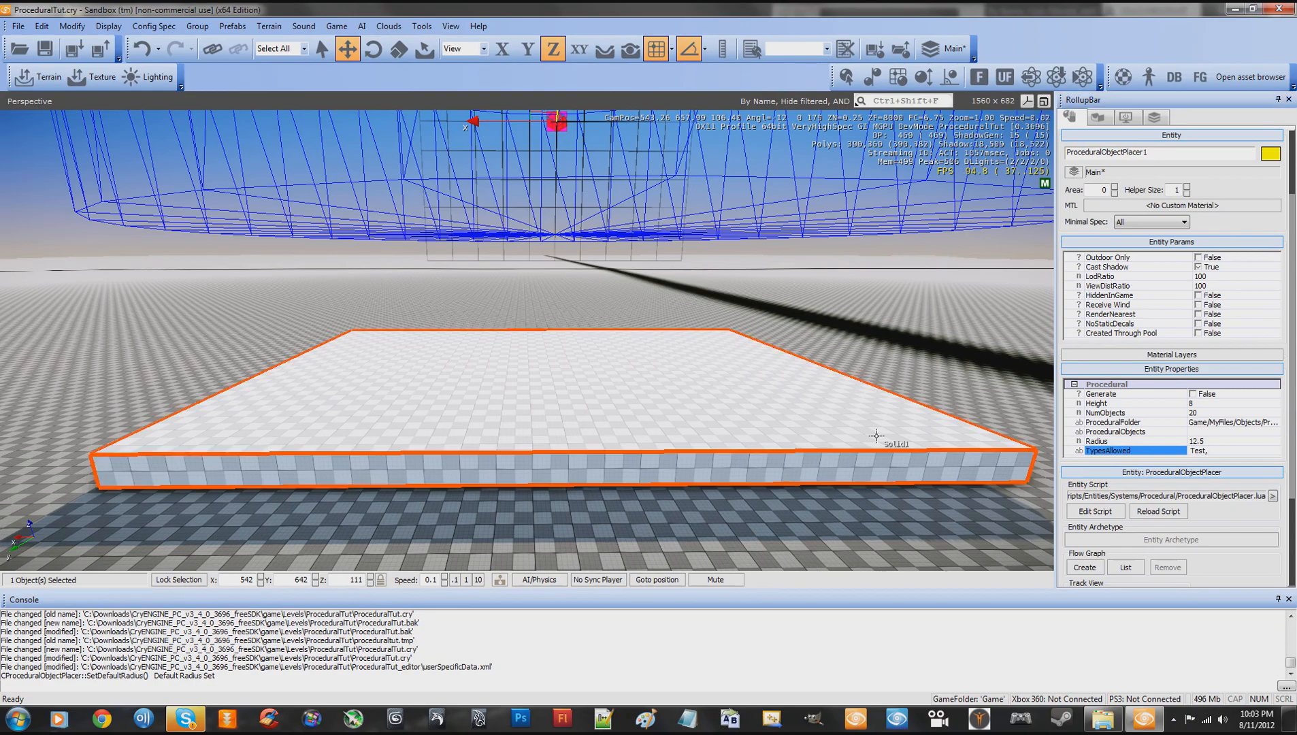
# - Inspect the cylinder above the slab from several angles while checking the TypesAllowed and Height properties
pyautogui.press('s')
pyautogui.moveTo(876, 436); pyautogui.dragTo(874, 405, button='right')
pyautogui.press('w')
pyautogui.press('s')
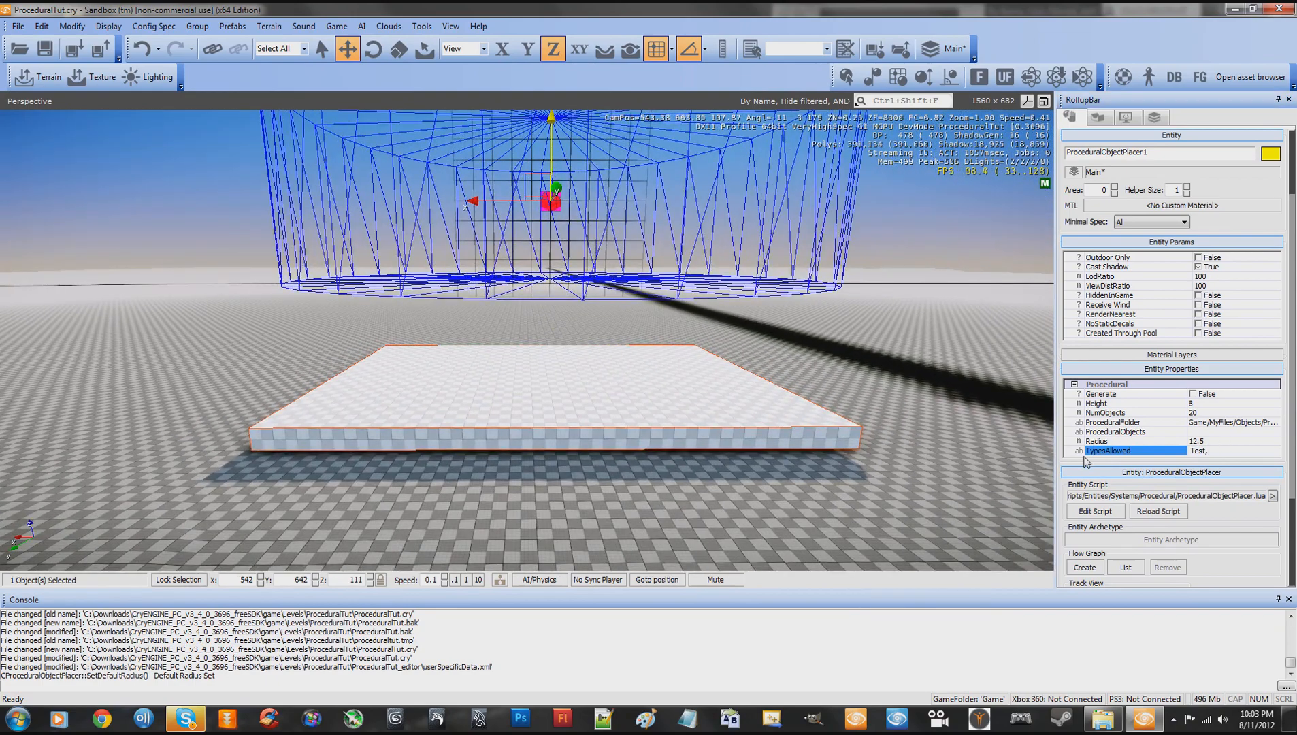
pyautogui.click(1215, 450)
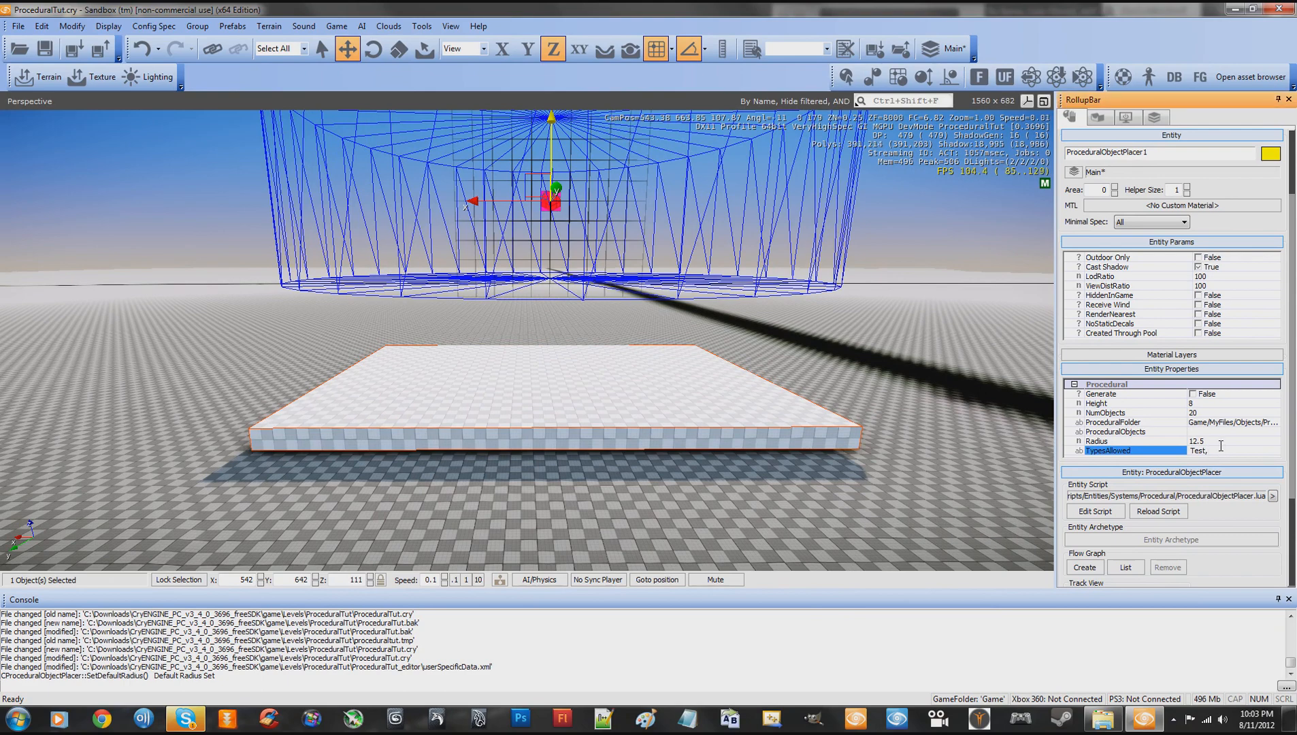
pyautogui.moveTo(826, 322); pyautogui.dragTo(795, 334, button='right')
pyautogui.press('w')
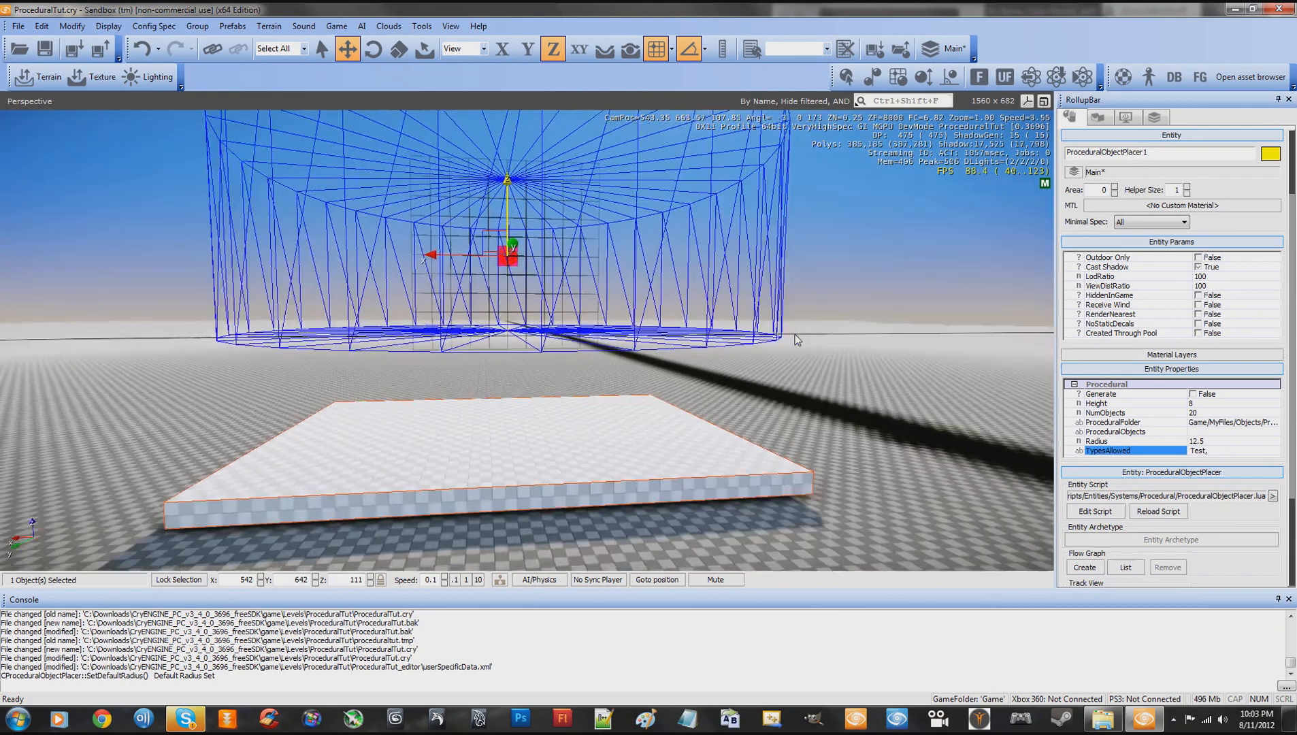
pyautogui.click(1198, 404)
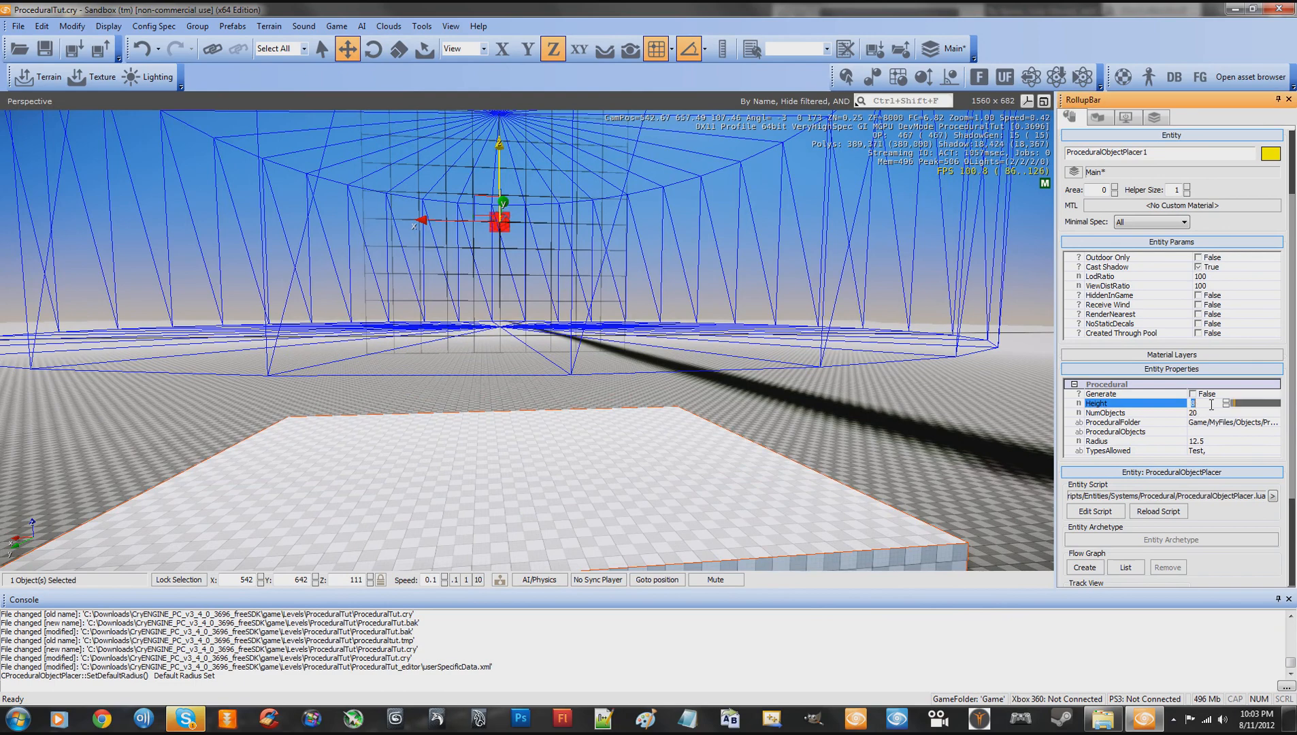
pyautogui.moveTo(972, 416); pyautogui.dragTo(972, 416, button='right')
pyautogui.press('s')
pyautogui.press('d')
# - Recheck the ProceduralObjects and TypesAllowed fields and view the placer over the slab
pyautogui.click(1217, 430)
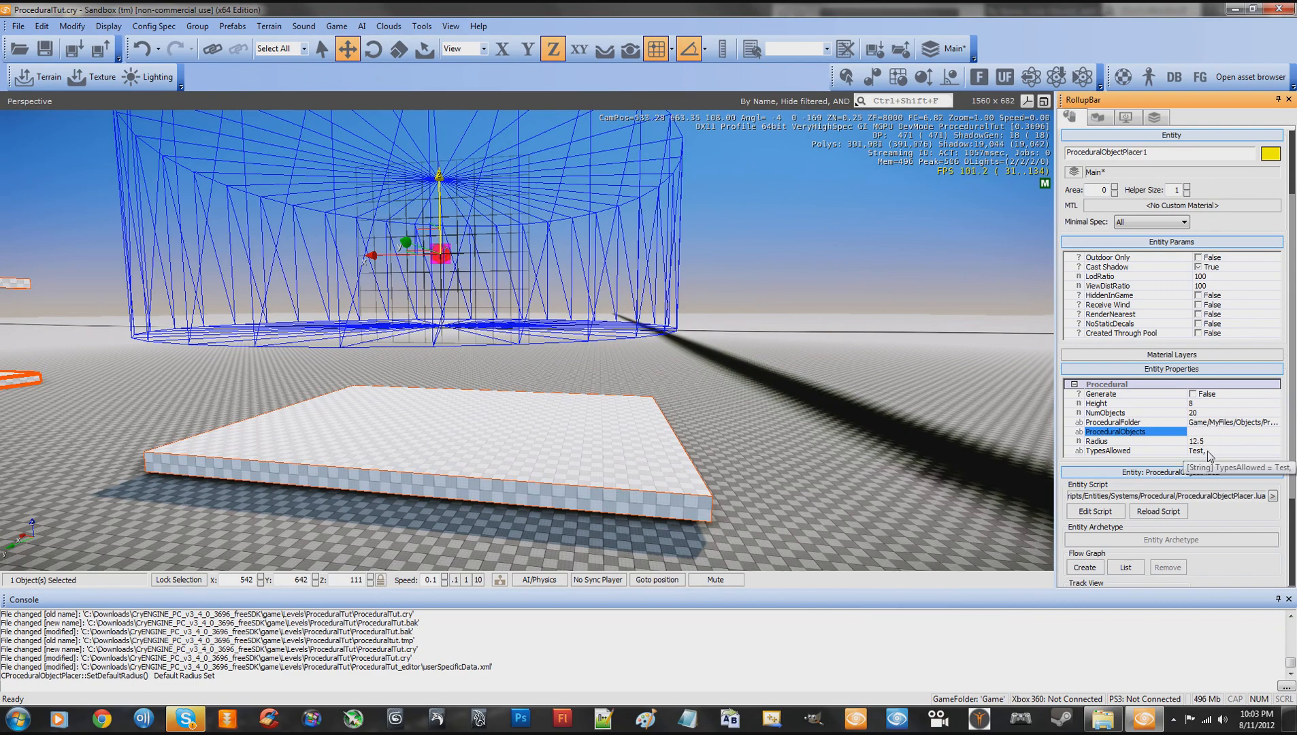
pyautogui.click(1218, 450)
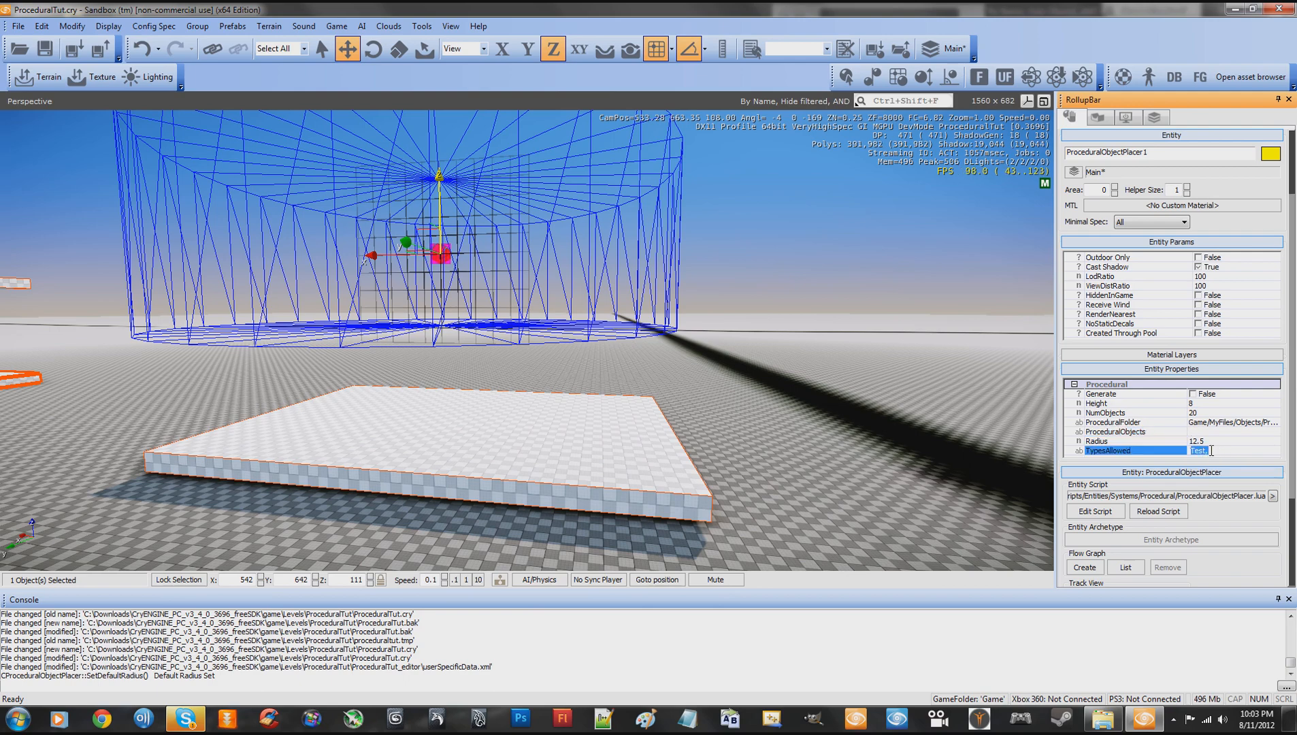
pyautogui.click(1206, 452)
pyautogui.press('s')
pyautogui.moveTo(854, 404); pyautogui.dragTo(854, 404, button='right')
pyautogui.press('w')
pyautogui.press('a')
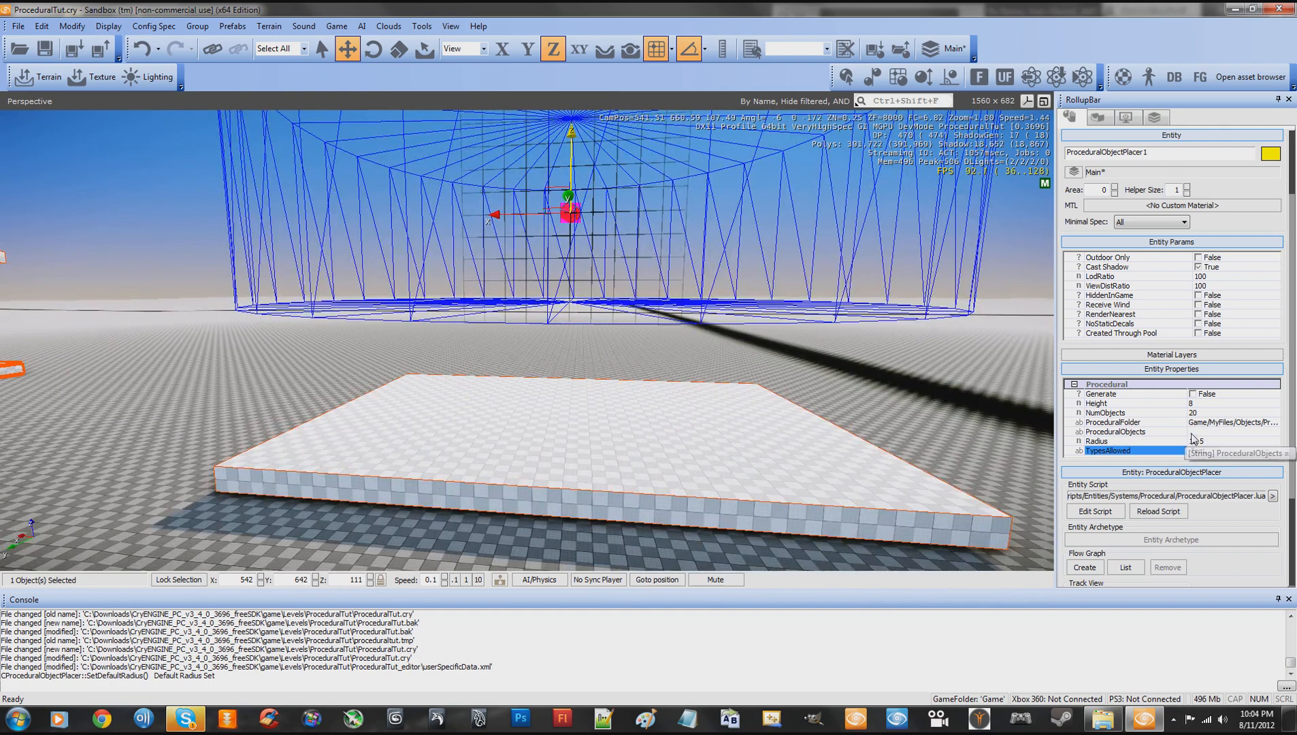
pyautogui.click(1200, 433)
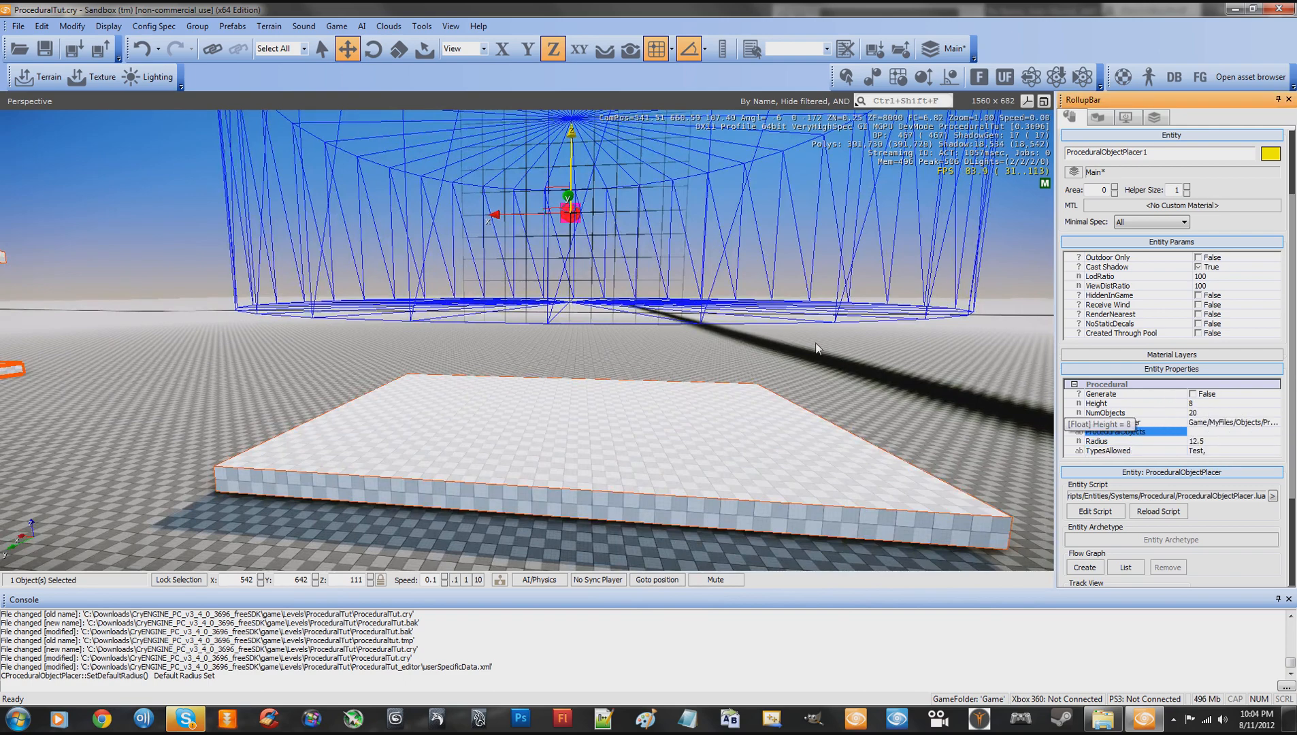
pyautogui.press('s')
pyautogui.moveTo(819, 339); pyautogui.dragTo(875, 365, button='right')
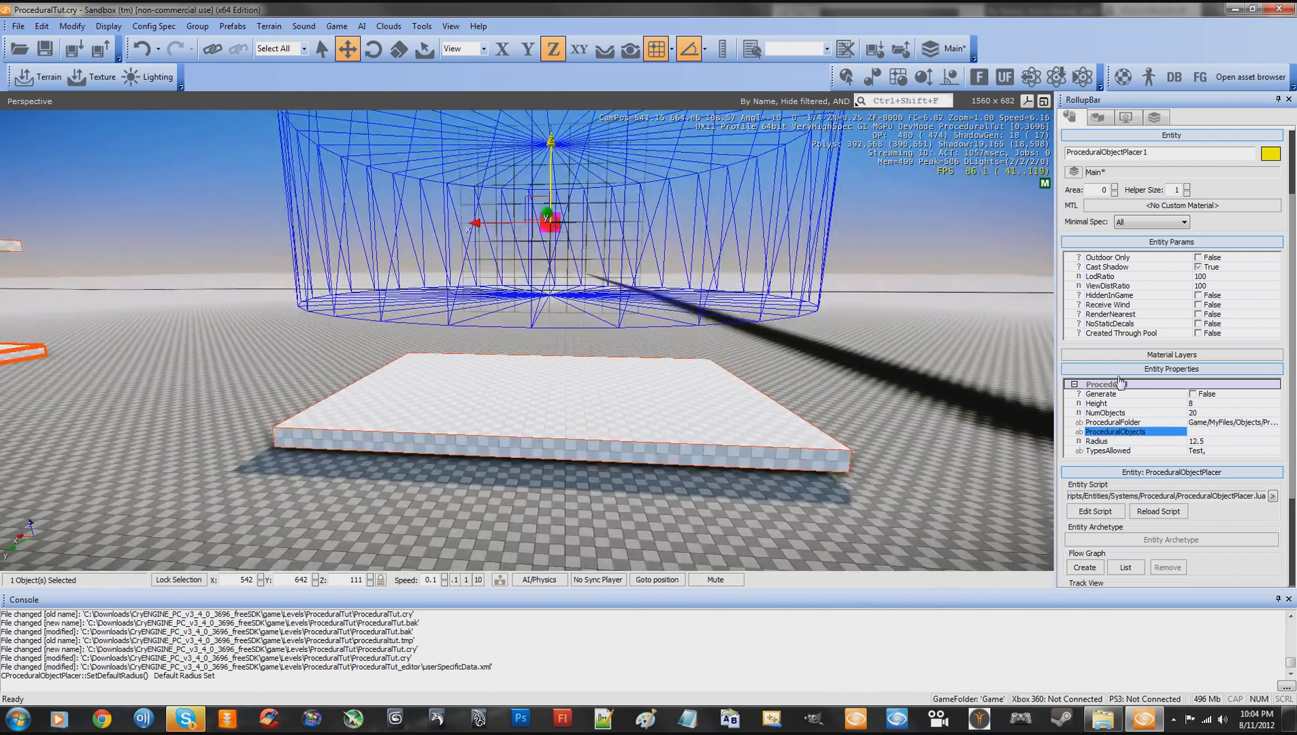
# - Enable Generate on the object placer and reload its entity script twice
pyautogui.click(1193, 394)
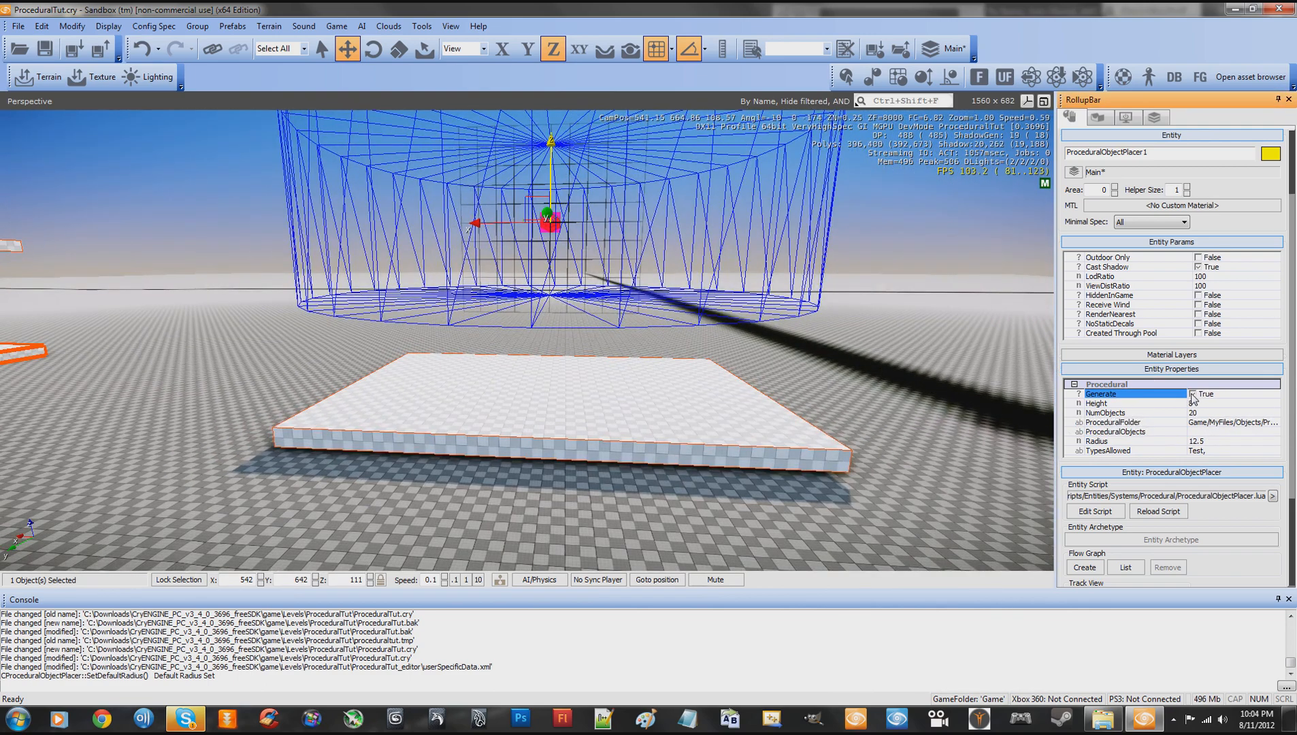
pyautogui.click(1157, 513)
pyautogui.press('a')
pyautogui.moveTo(841, 397); pyautogui.dragTo(785, 348, button='right')
pyautogui.click(1158, 512)
# - Lower the object placer along the Z axis to Z 104 so its cylinder surrounds the slab
pyautogui.press('w')
pyautogui.press('s')
pyautogui.press('w')
pyautogui.press('s')
pyautogui.moveTo(531, 186); pyautogui.dragTo(535, 282)
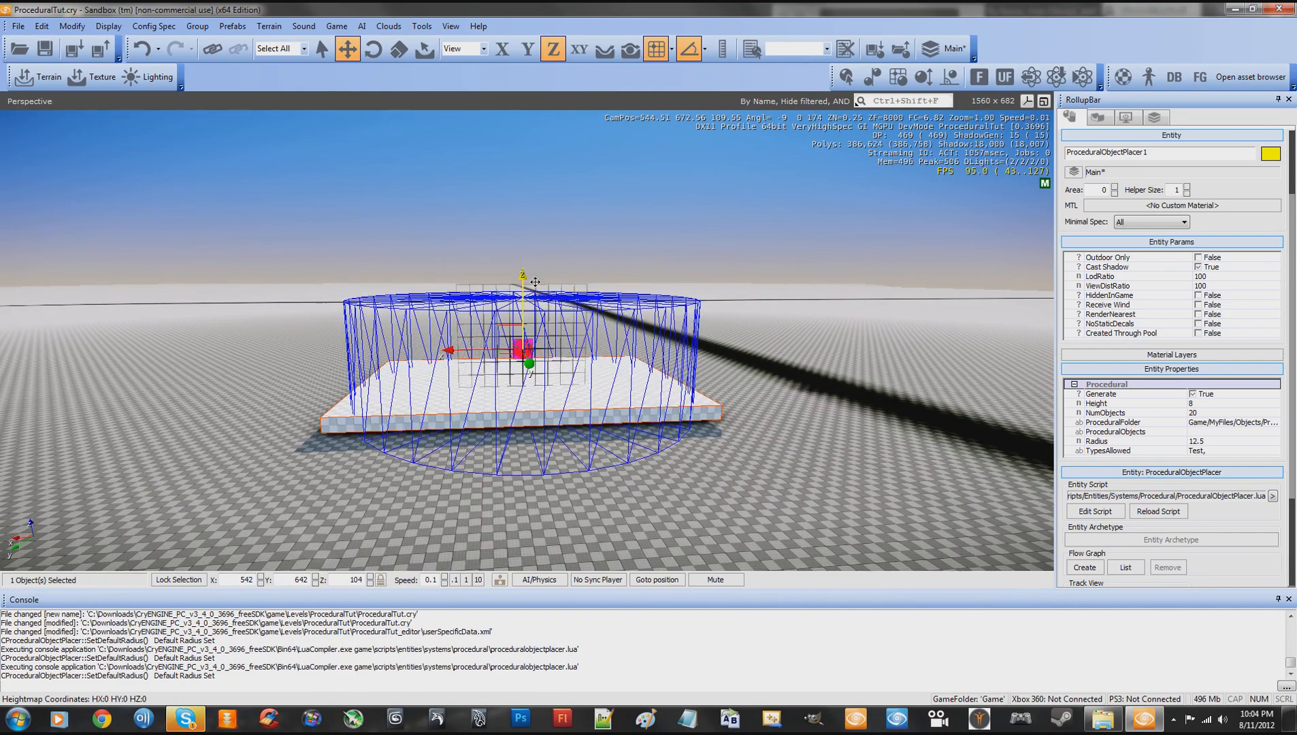
# - Turn off grid snapping and raise the object placer along the Z axis to about Z 105.45
pyautogui.press('w')
pyautogui.moveTo(773, 372); pyautogui.dragTo(772, 374, button='right')
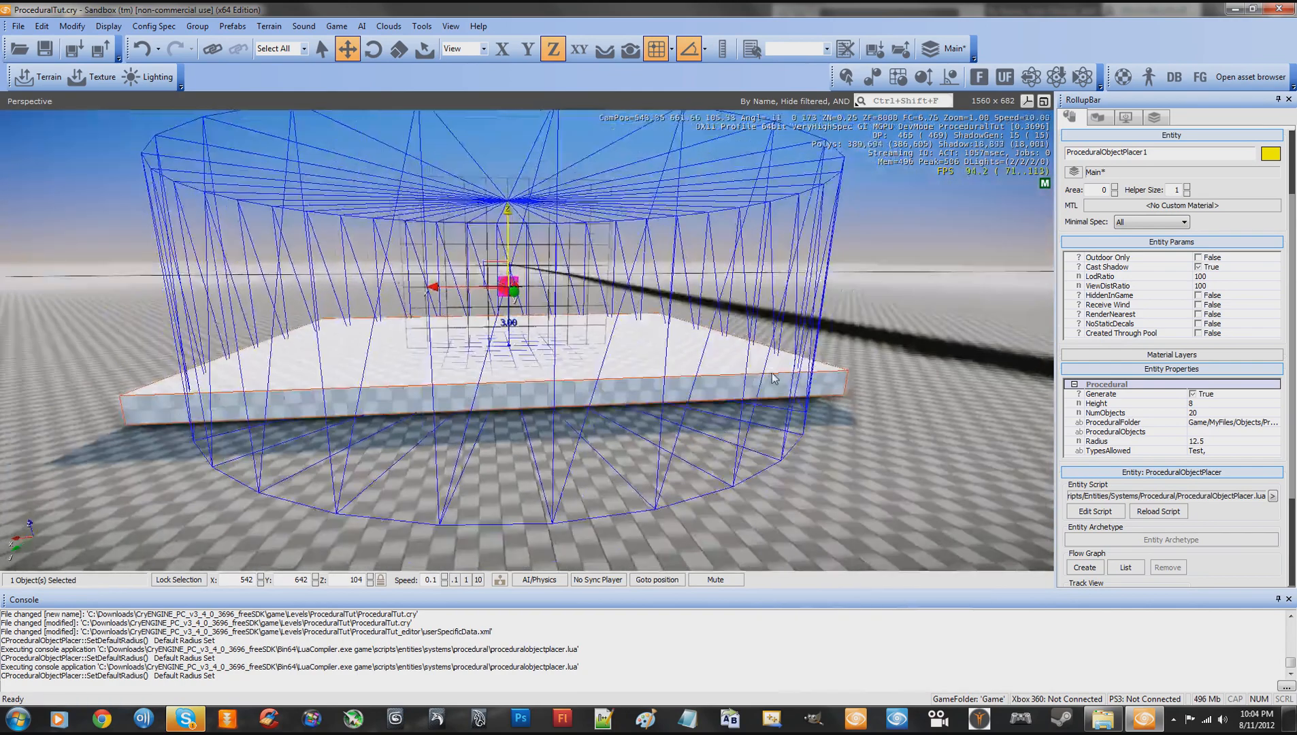
pyautogui.press('s')
pyautogui.click(657, 49)
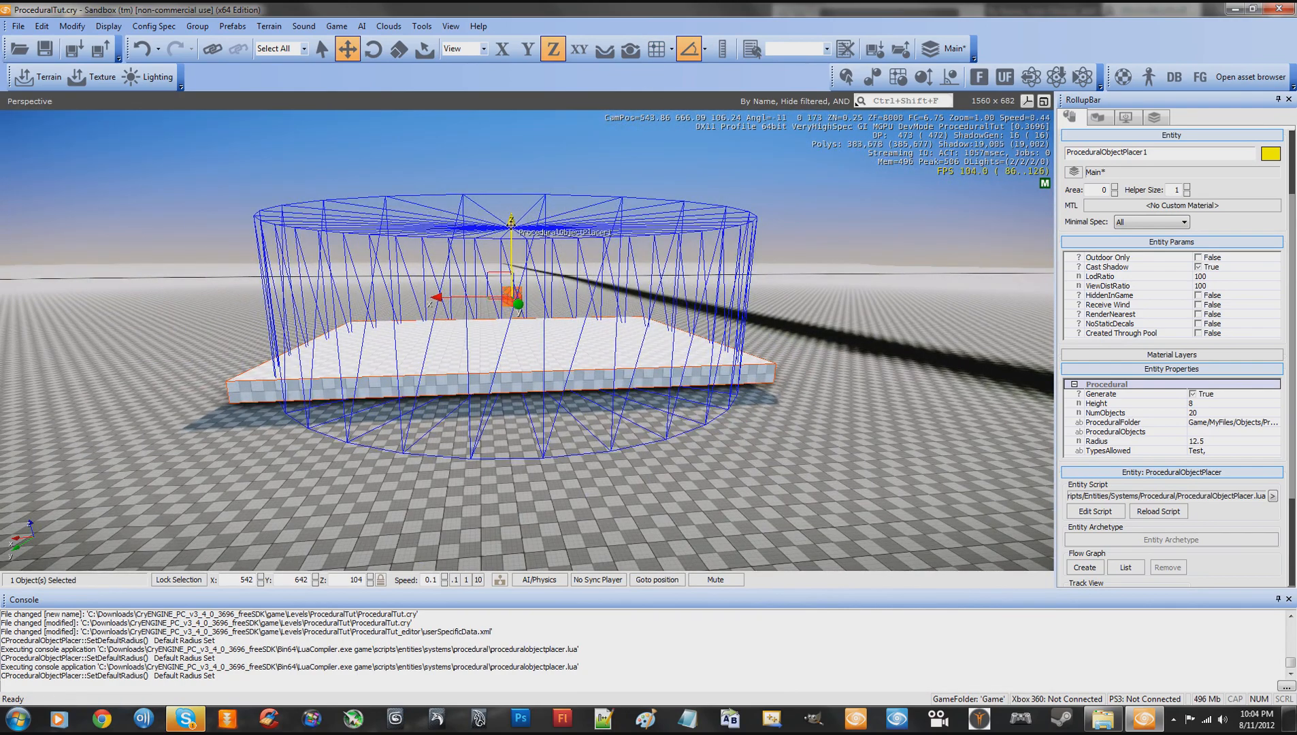
pyautogui.moveTo(512, 223); pyautogui.dragTo(541, 213)
pyautogui.moveTo(540, 213); pyautogui.dragTo(576, 247, button='right')
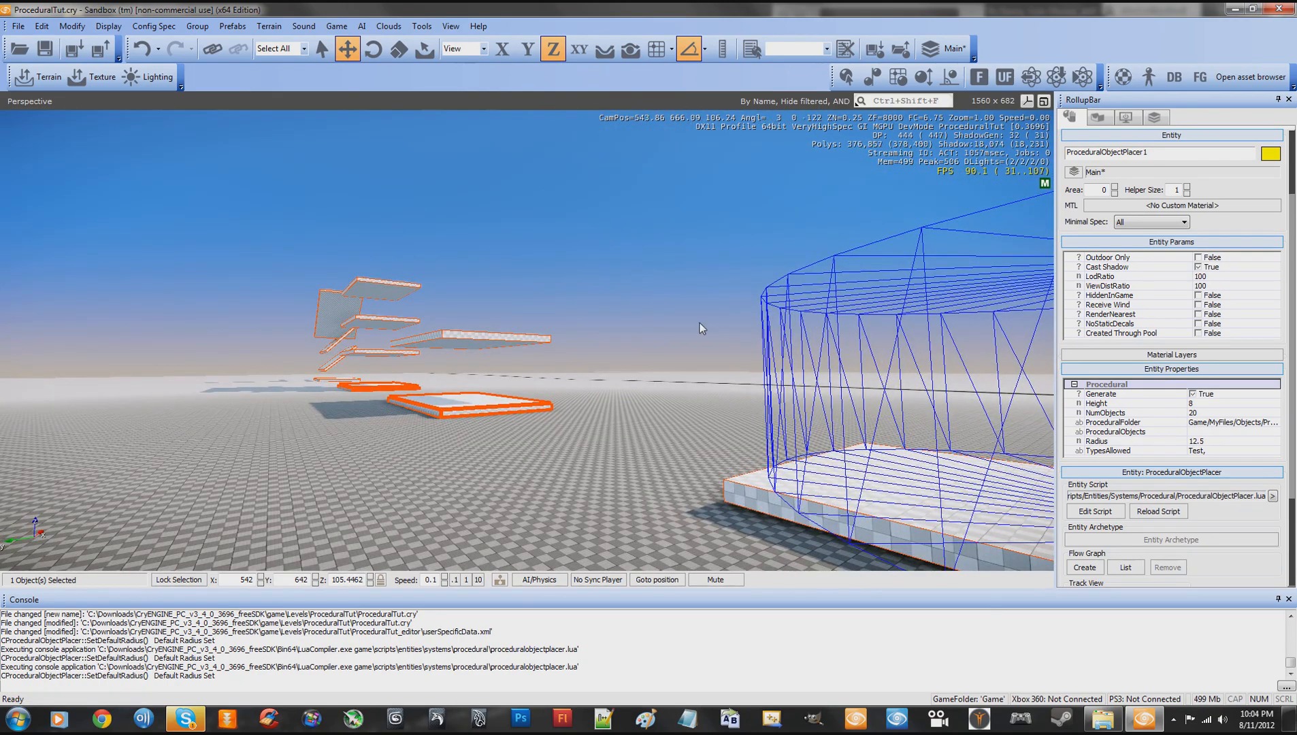
# - Lower the object placer along the Z axis to about Z 104.88 so its cylinder encloses the slab
pyautogui.moveTo(699, 323); pyautogui.dragTo(537, 279, button='right')
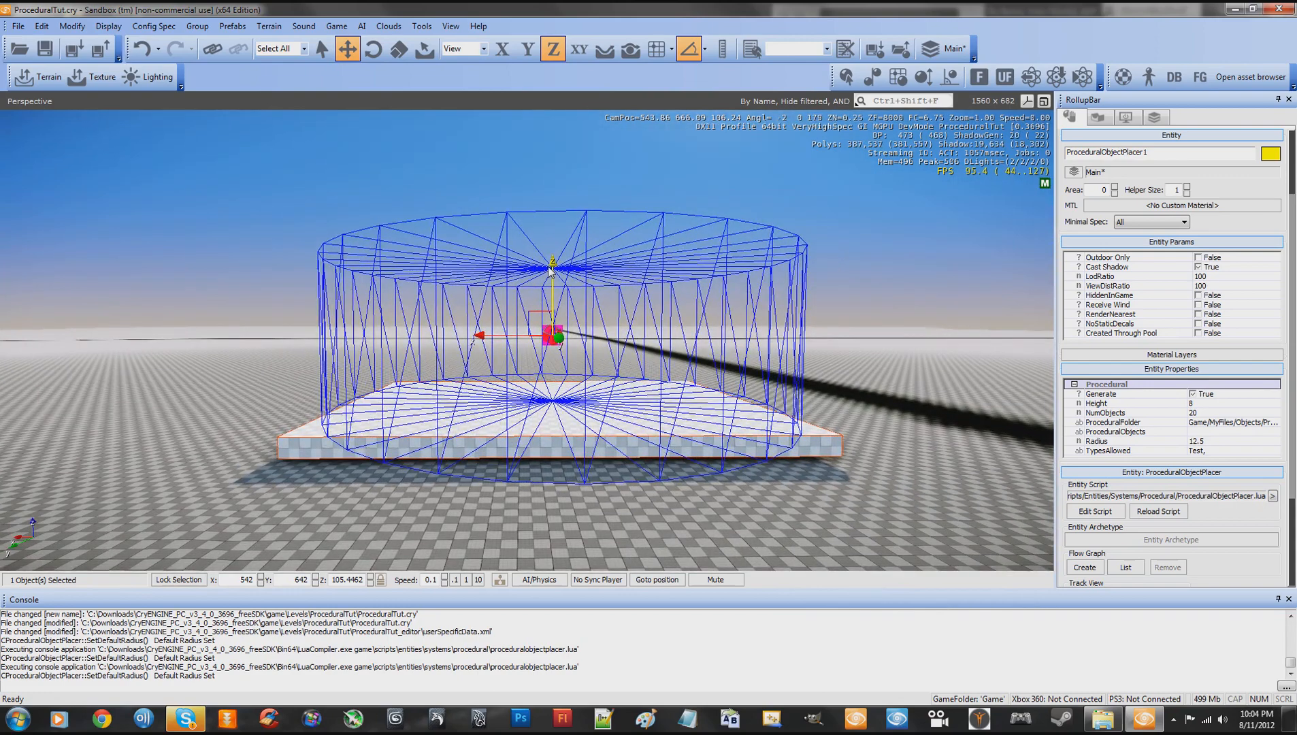
pyautogui.moveTo(553, 263); pyautogui.dragTo(552, 280)
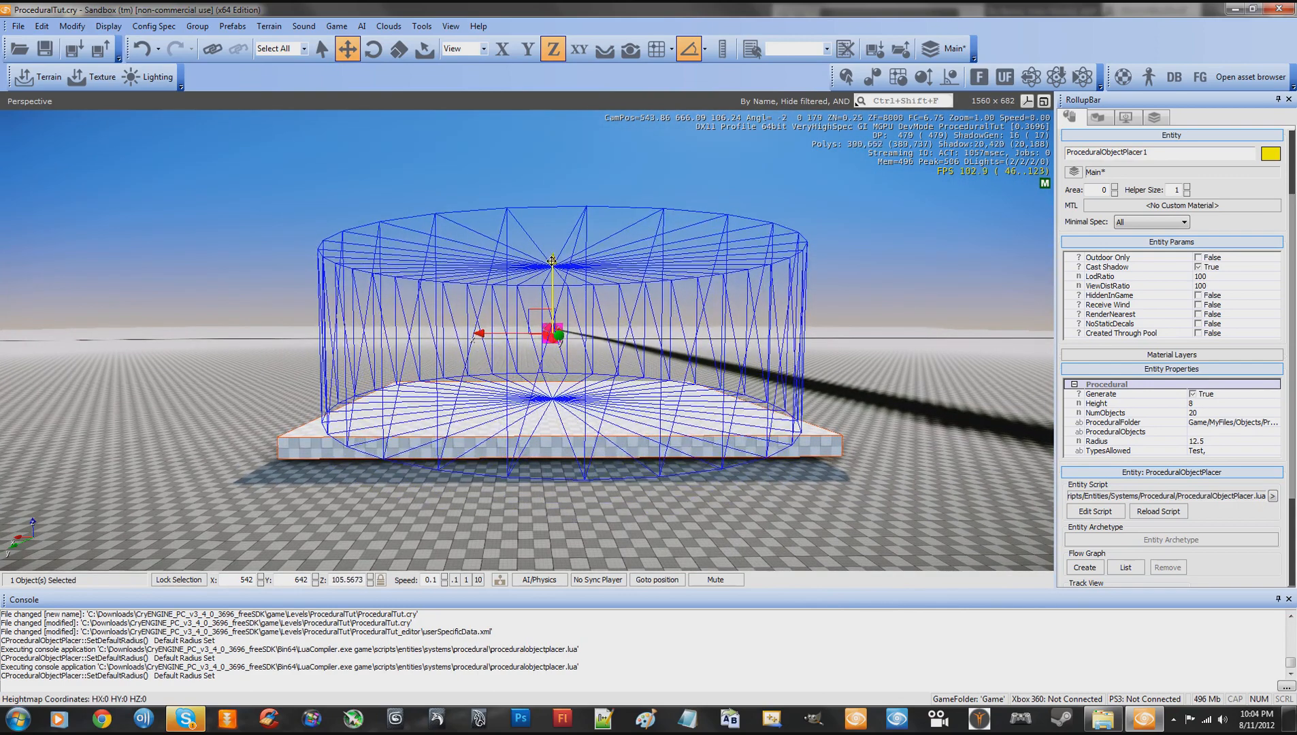
pyautogui.moveTo(553, 263); pyautogui.dragTo(553, 271)
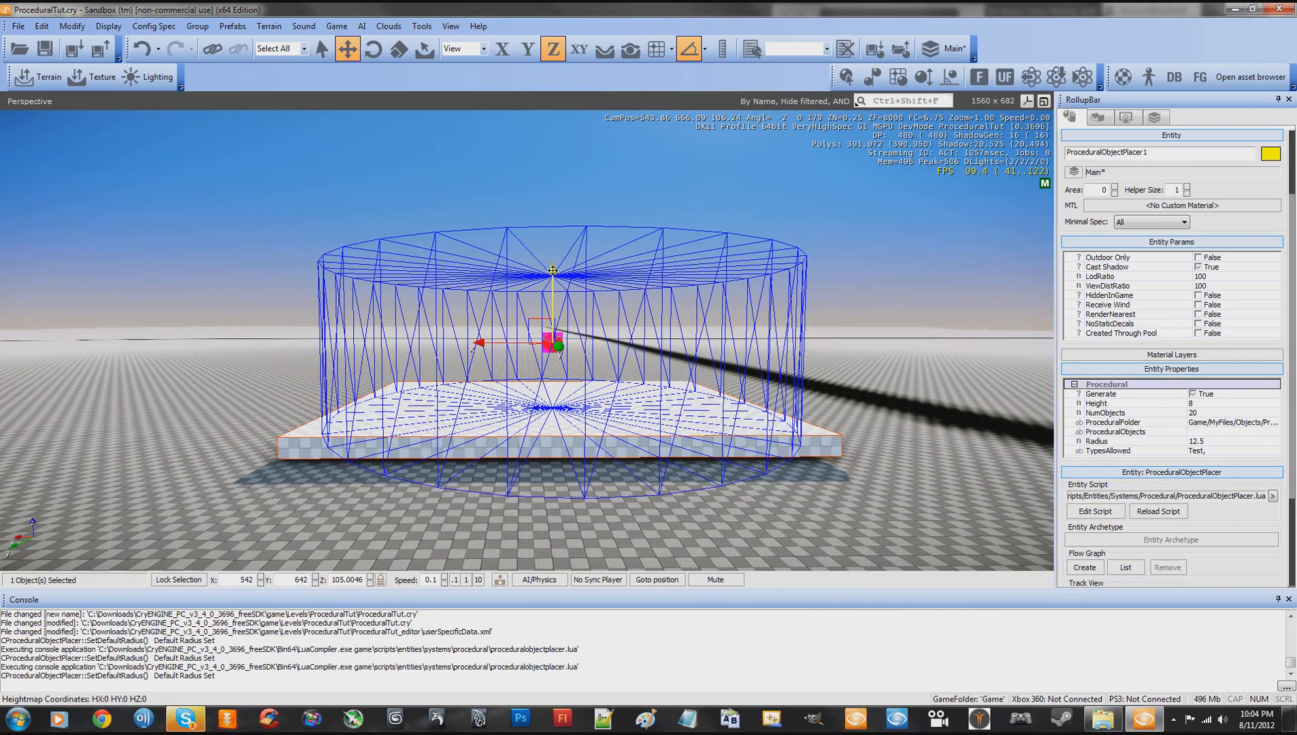
pyautogui.press('w')
pyautogui.moveTo(666, 312); pyautogui.dragTo(666, 312, button='right')
pyautogui.press('s')
pyautogui.press('w')
pyautogui.press('s')
pyautogui.click(538, 220)
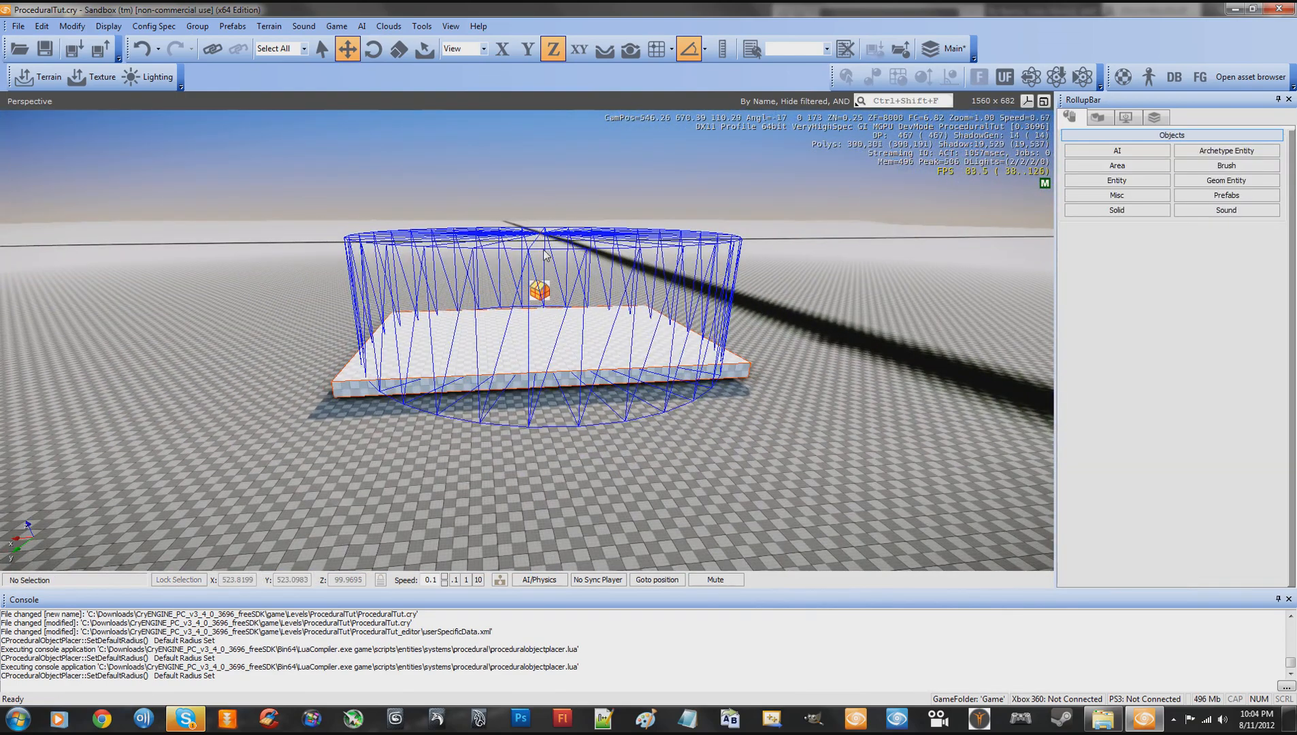
pyautogui.click(537, 288)
pyautogui.moveTo(539, 221)
pyautogui.mouseDown()
pyautogui.moveTo(545, 262)
pyautogui.moveTo(542, 212)
pyautogui.mouseUp()
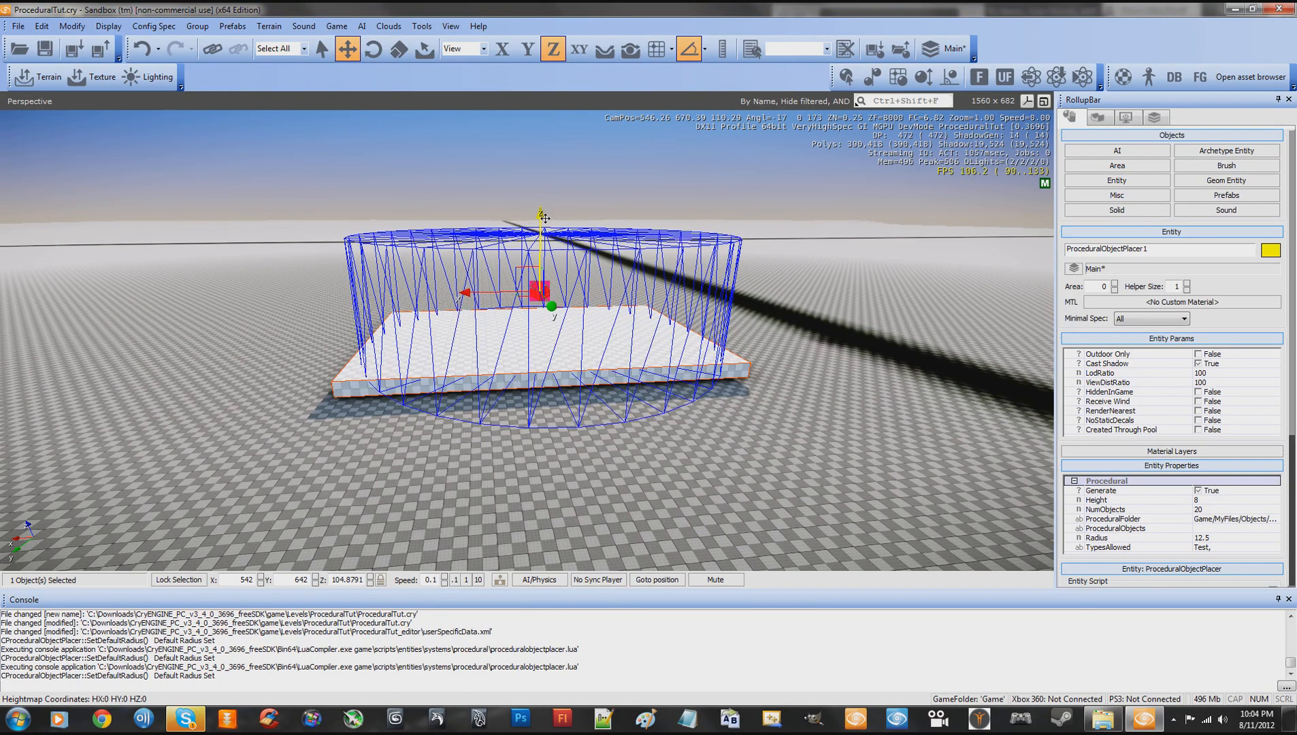
# - Examine the placer's cylinder around the slab from several sides and review its entity properties
pyautogui.press('w')
pyautogui.moveTo(640, 245); pyautogui.dragTo(640, 245, button='right')
pyautogui.press('s')
pyautogui.moveTo(822, 410); pyautogui.dragTo(822, 410, button='right')
pyautogui.press('w')
pyautogui.press('s')
pyautogui.press('w')
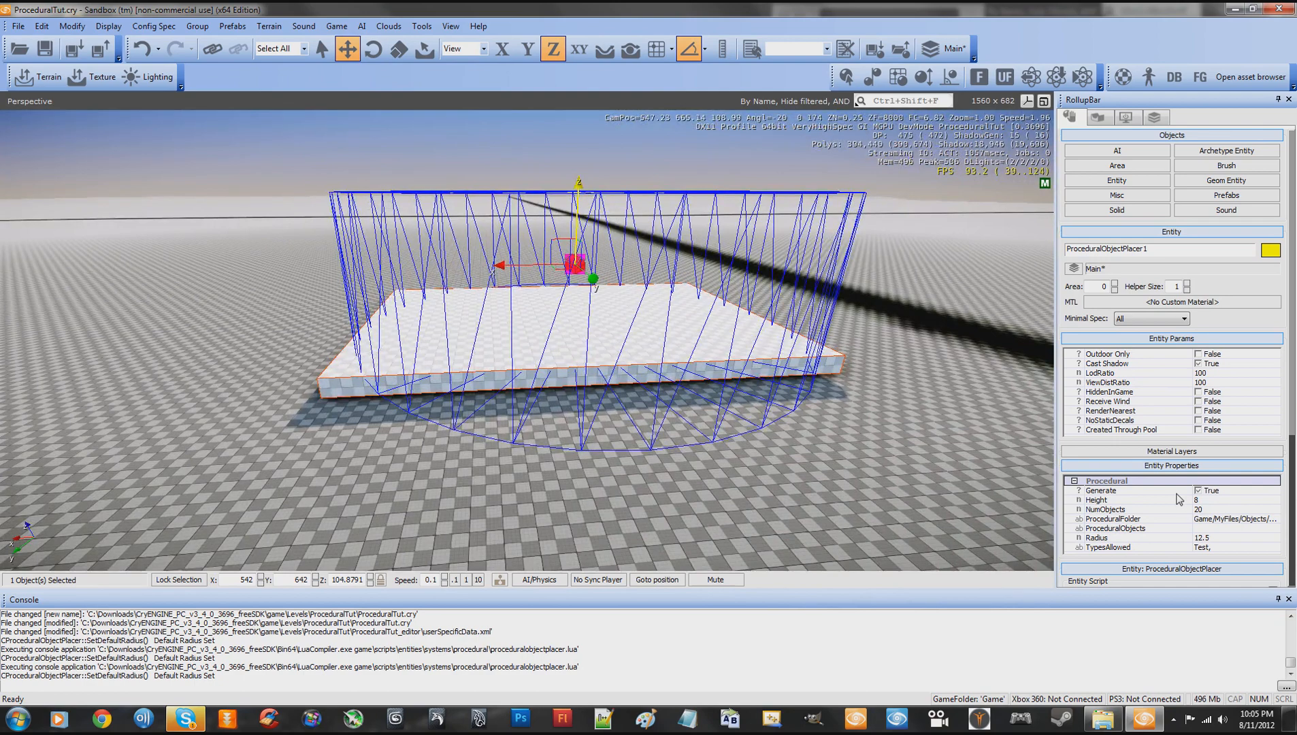
pyautogui.scroll(-3, 1202, 497)
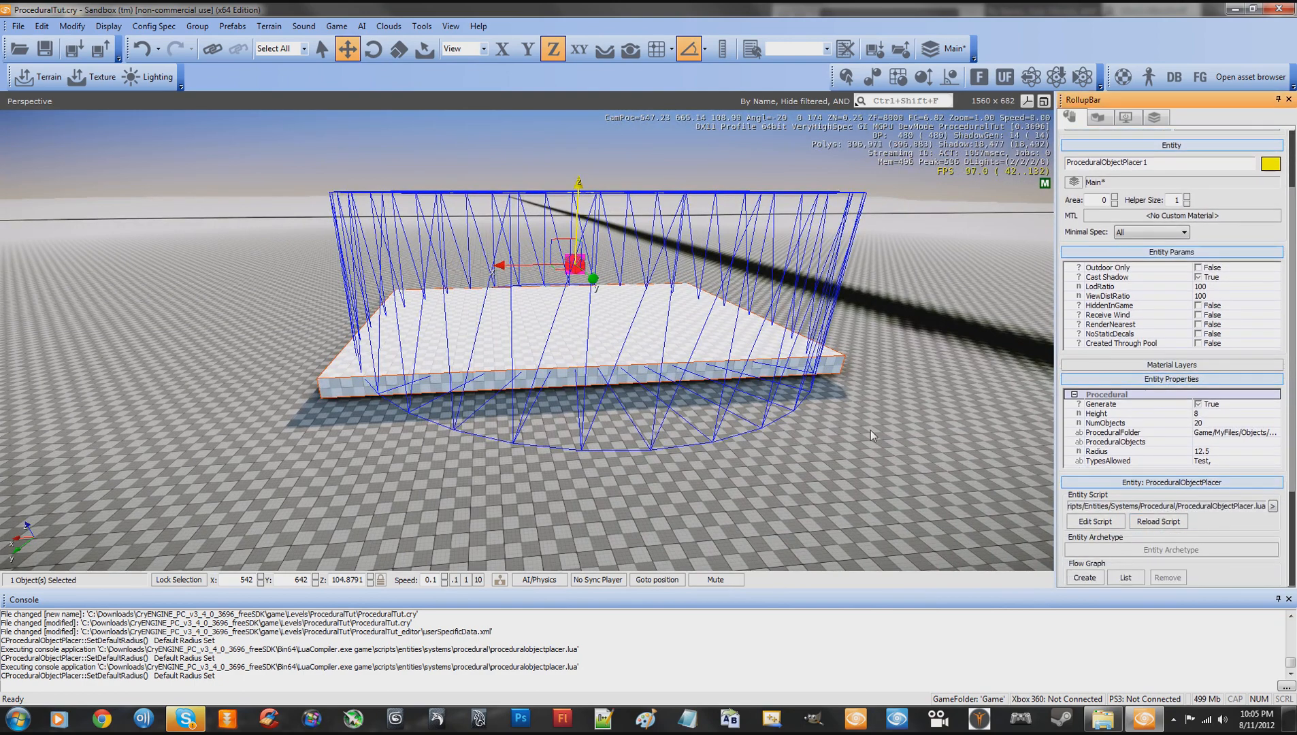
pyautogui.press('d')
pyautogui.moveTo(871, 430); pyautogui.dragTo(872, 430, button='right')
pyautogui.press('w')
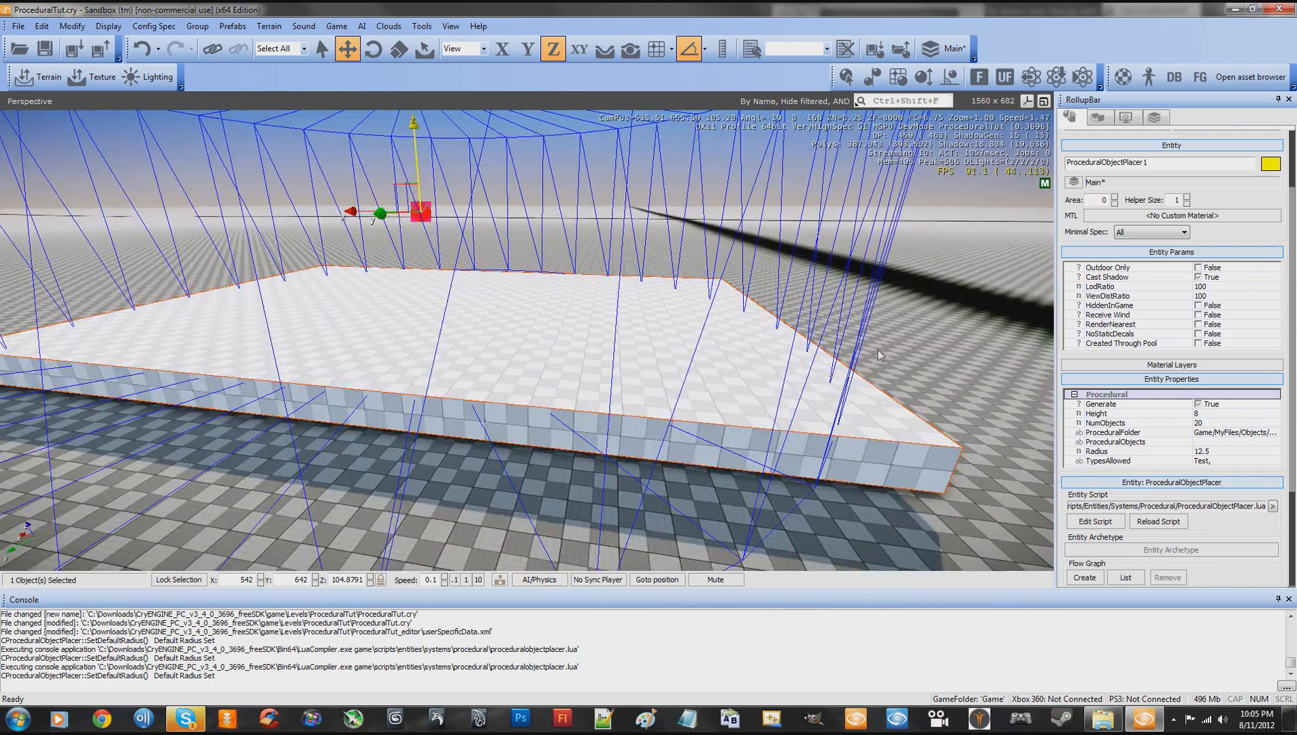
pyautogui.press('s')
pyautogui.moveTo(913, 344); pyautogui.dragTo(914, 346, button='right')
pyautogui.press('a')
pyautogui.press('w')
pyautogui.press('w')
pyautogui.press('s')
pyautogui.press('d')
pyautogui.press('w')
pyautogui.press('s')
pyautogui.press('d')
pyautogui.press('w')
pyautogui.press('s')
pyautogui.press('w')
pyautogui.press('s')
pyautogui.press('a')
pyautogui.press('w')
pyautogui.press('s')
pyautogui.press('w')
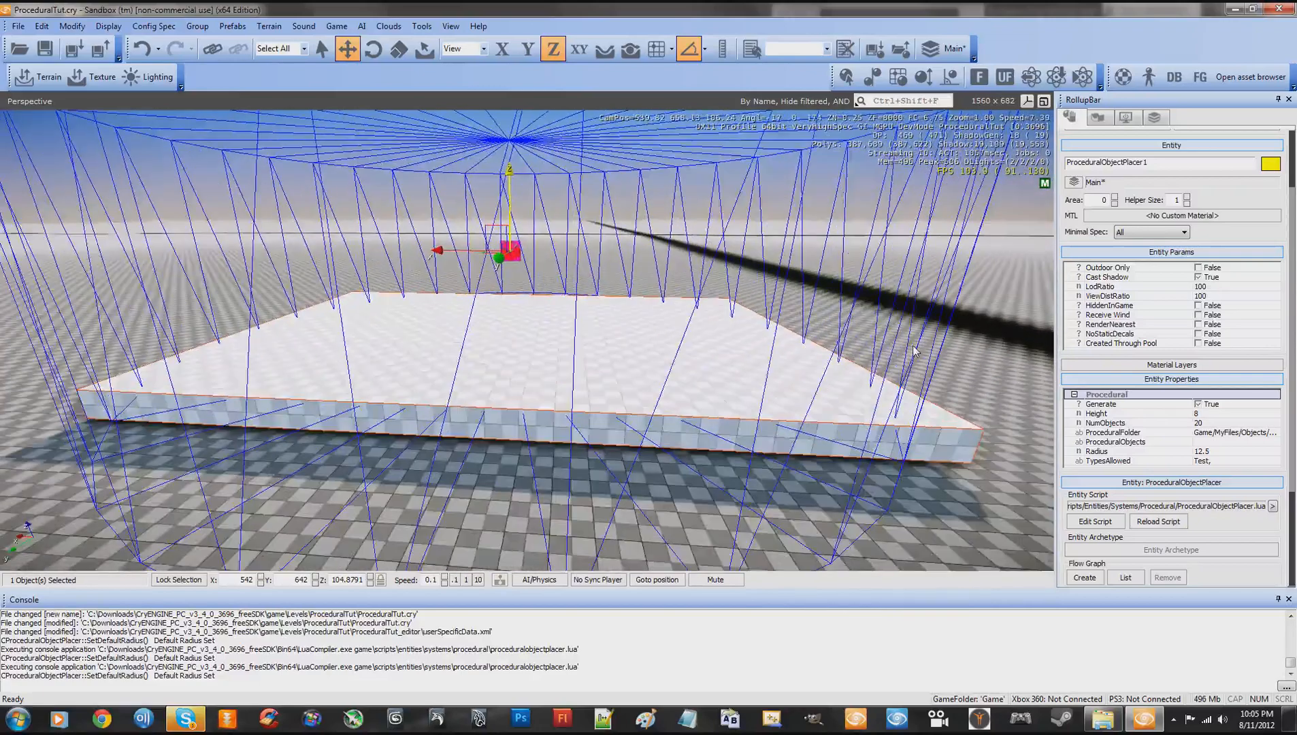
pyautogui.moveTo(760, 285); pyautogui.dragTo(467, 363, button='right')
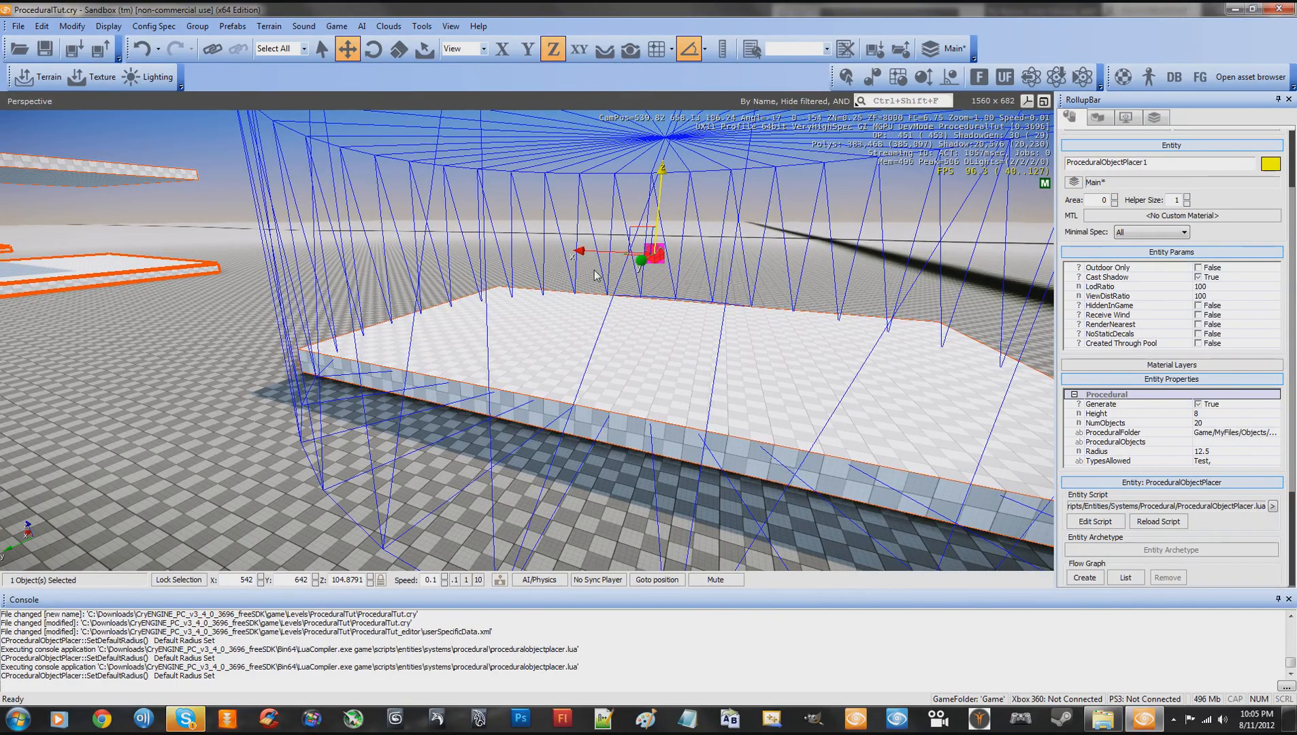
pyautogui.press('s')
pyautogui.moveTo(815, 271); pyautogui.dragTo(813, 270, button='right')
pyautogui.press('w')
pyautogui.press('d')
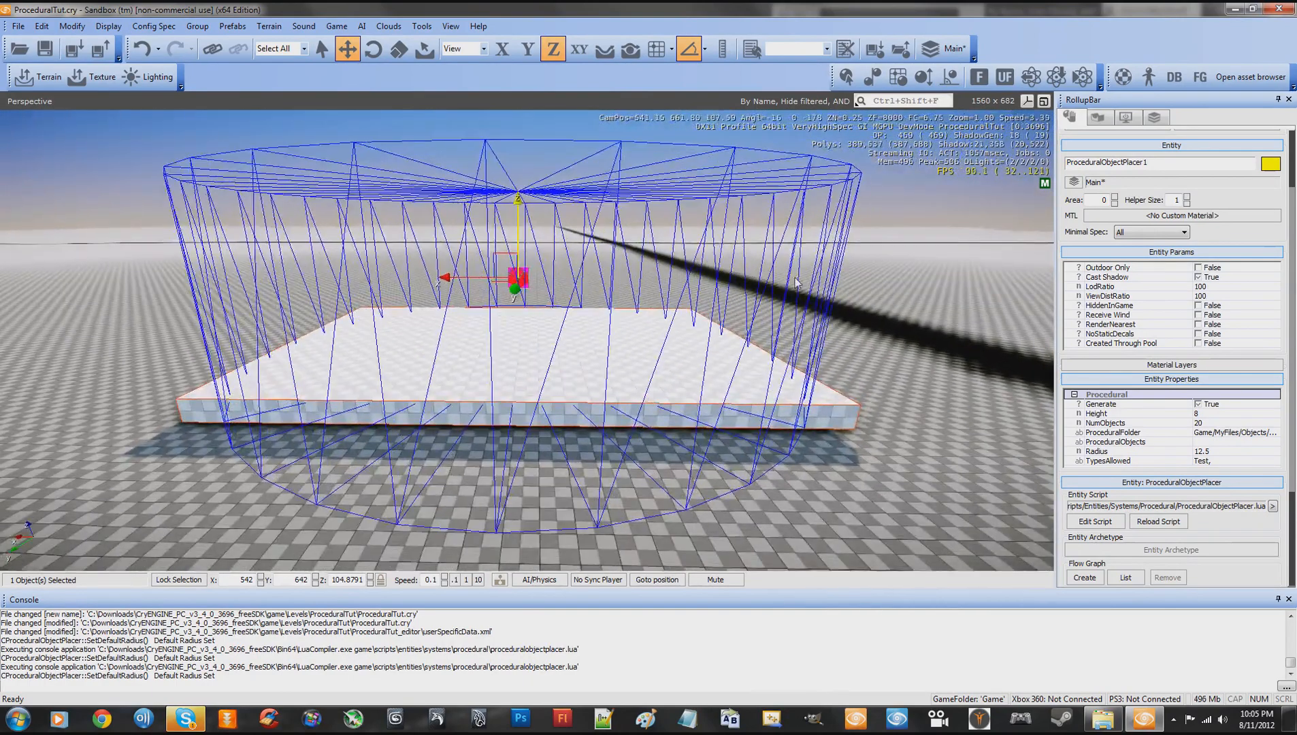
# - Turn on AI/Physics simulation and reload the placer's entity script to generate objects over the slab
pyautogui.click(539, 581)
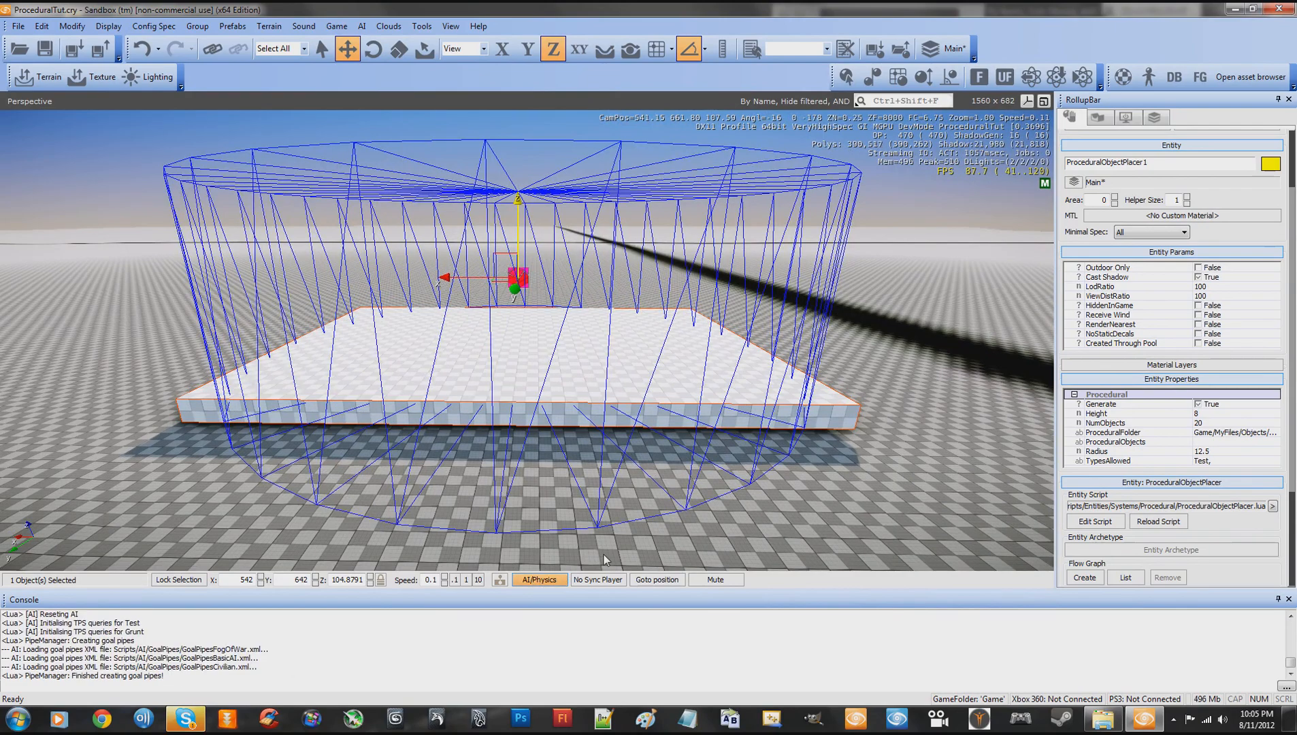
pyautogui.press('w')
pyautogui.moveTo(789, 515); pyautogui.dragTo(787, 514, button='right')
pyautogui.press('s')
pyautogui.press('w')
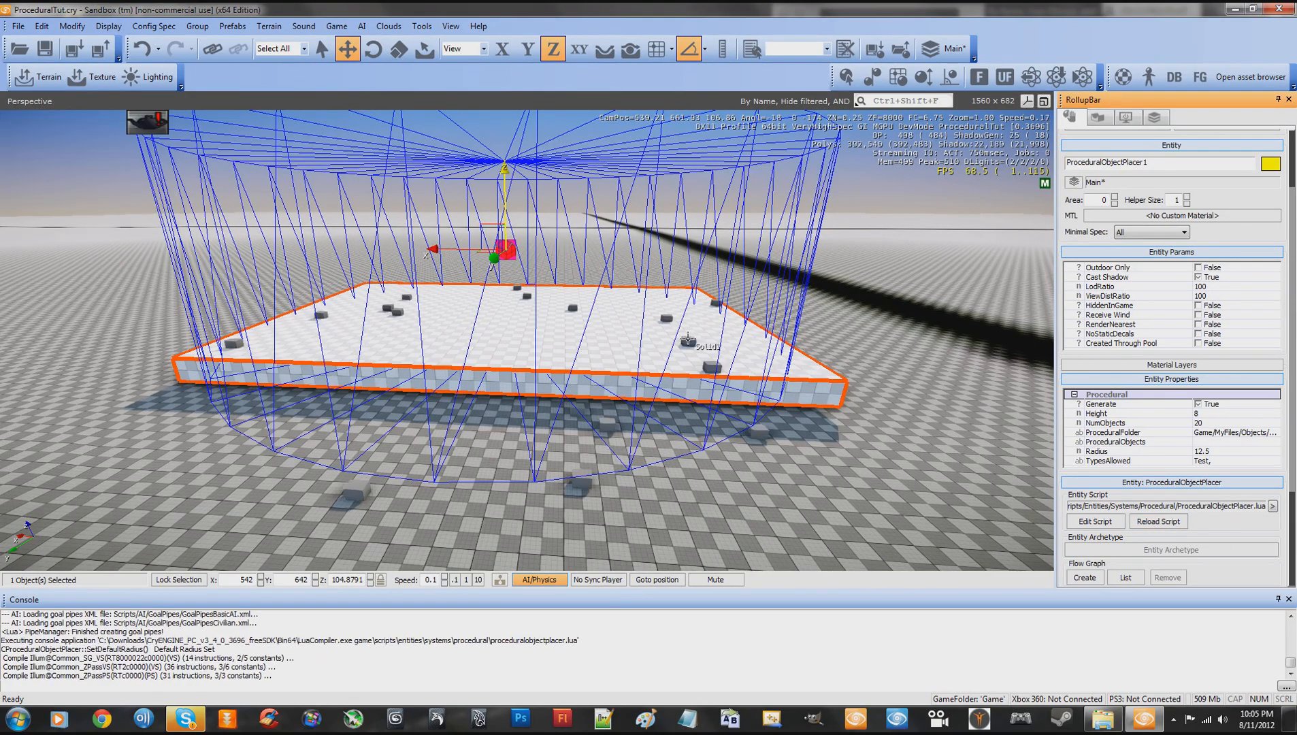
# - Inspect how the generated boxes are distributed on the slab and on the ground around it
pyautogui.press('w')
pyautogui.moveTo(864, 489)
pyautogui.mouseDown(button='right')
pyautogui.moveTo(877, 481)
pyautogui.moveTo(865, 488)
pyautogui.mouseUp(button='right')
pyautogui.press('d')
pyautogui.press('w')
pyautogui.press('s')
pyautogui.press('w')
pyautogui.press('s')
pyautogui.press('w')
pyautogui.press('s')
pyautogui.press('w')
pyautogui.press('s')
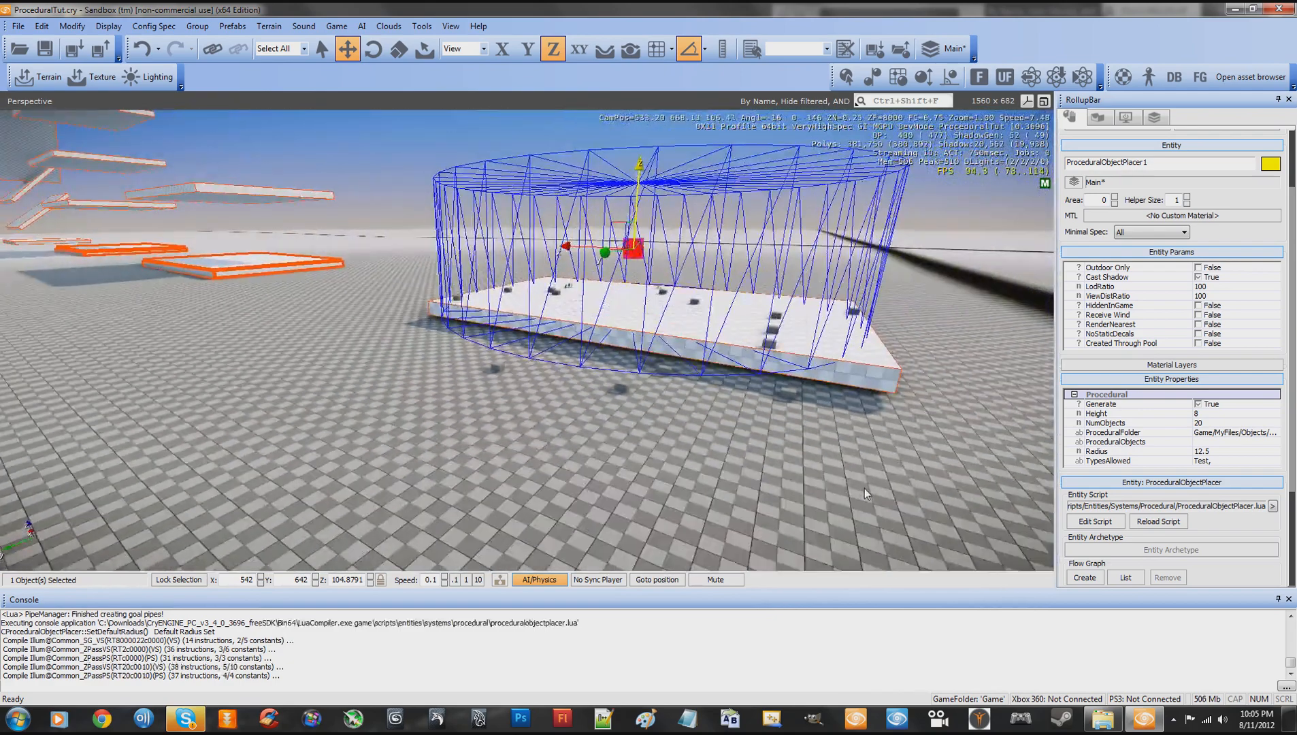
pyautogui.moveTo(550, 431); pyautogui.dragTo(577, 430, button='right')
pyautogui.press('w')
pyautogui.press('s')
pyautogui.press('w')
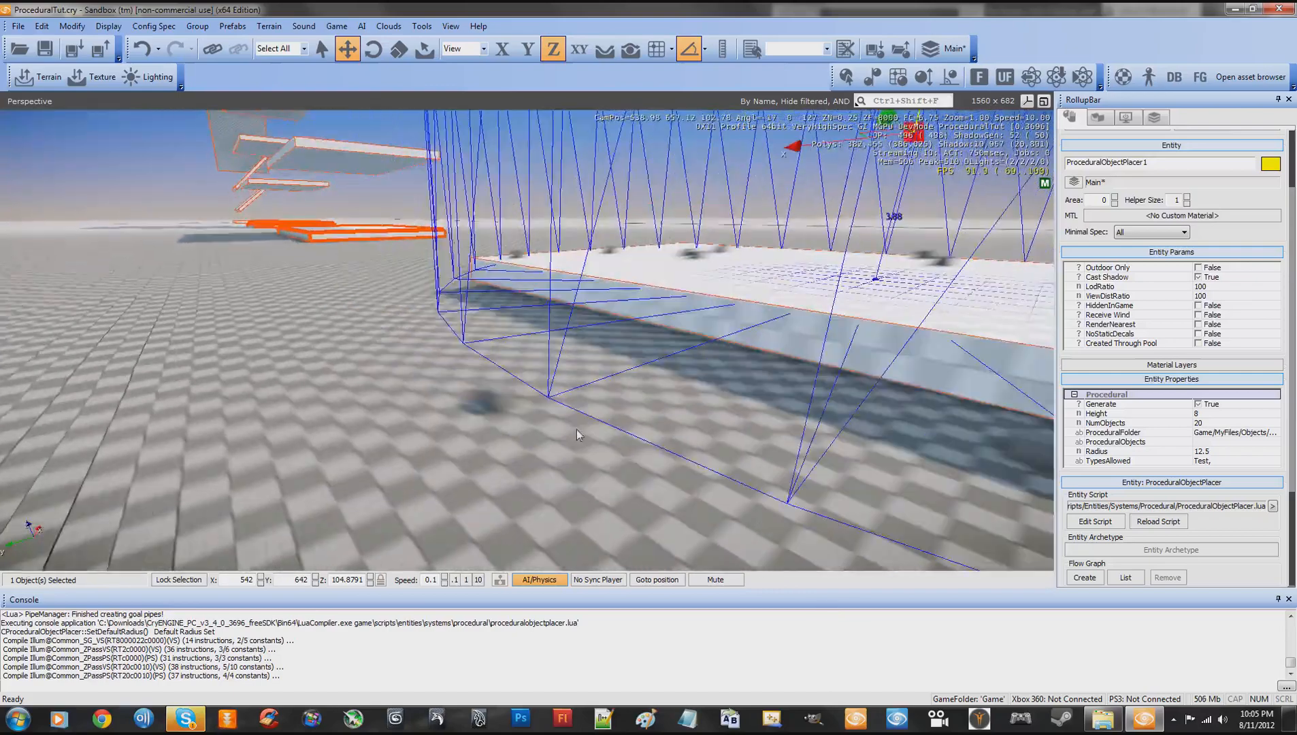
pyautogui.press('s')
pyautogui.press('w')
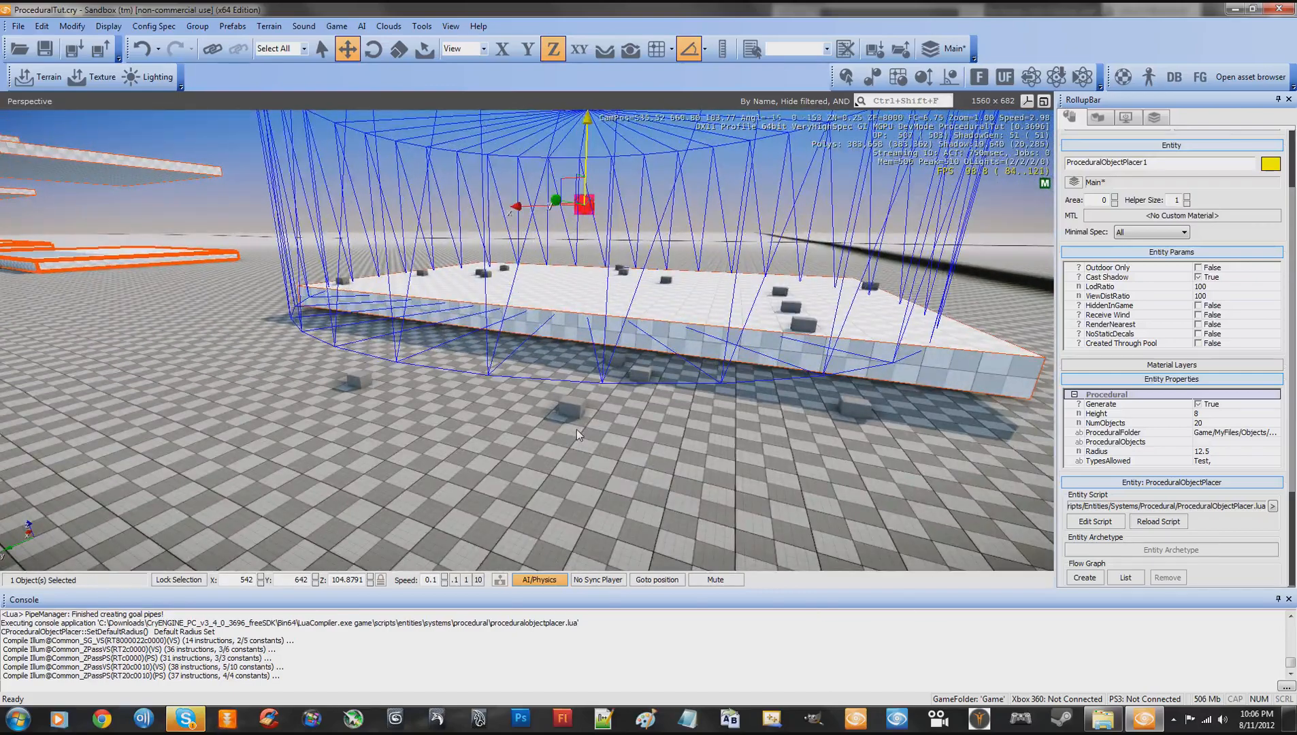
pyautogui.moveTo(499, 203); pyautogui.dragTo(502, 217, button='right')
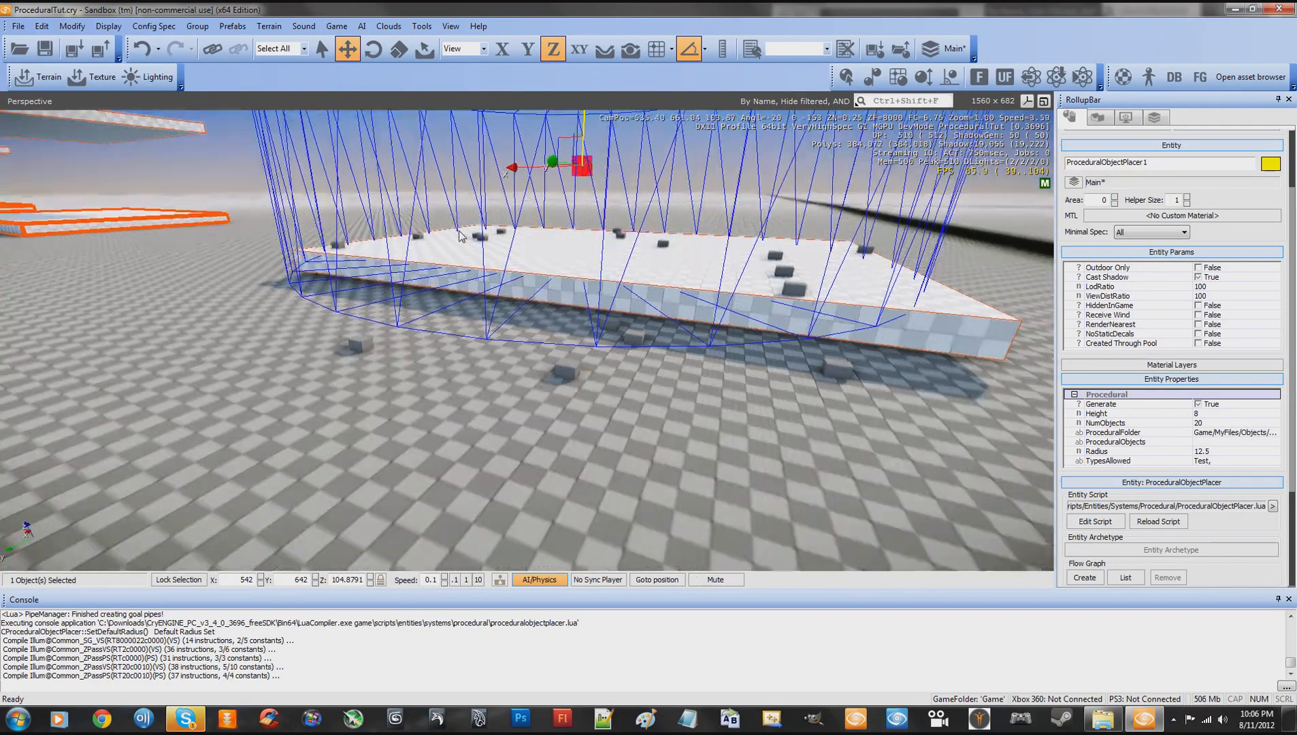
pyautogui.press('s')
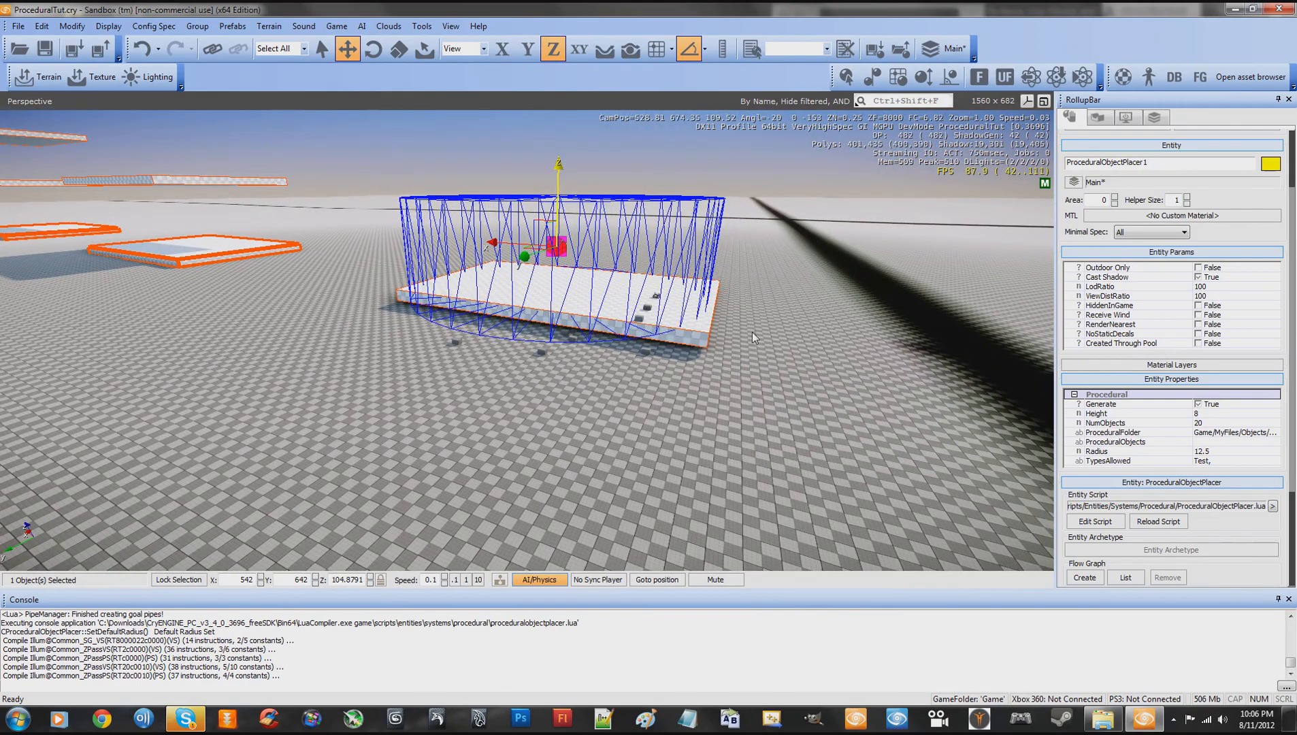
pyautogui.press('a')
pyautogui.moveTo(788, 312); pyautogui.dragTo(788, 314, button='right')
pyautogui.press('w')
pyautogui.press('s')
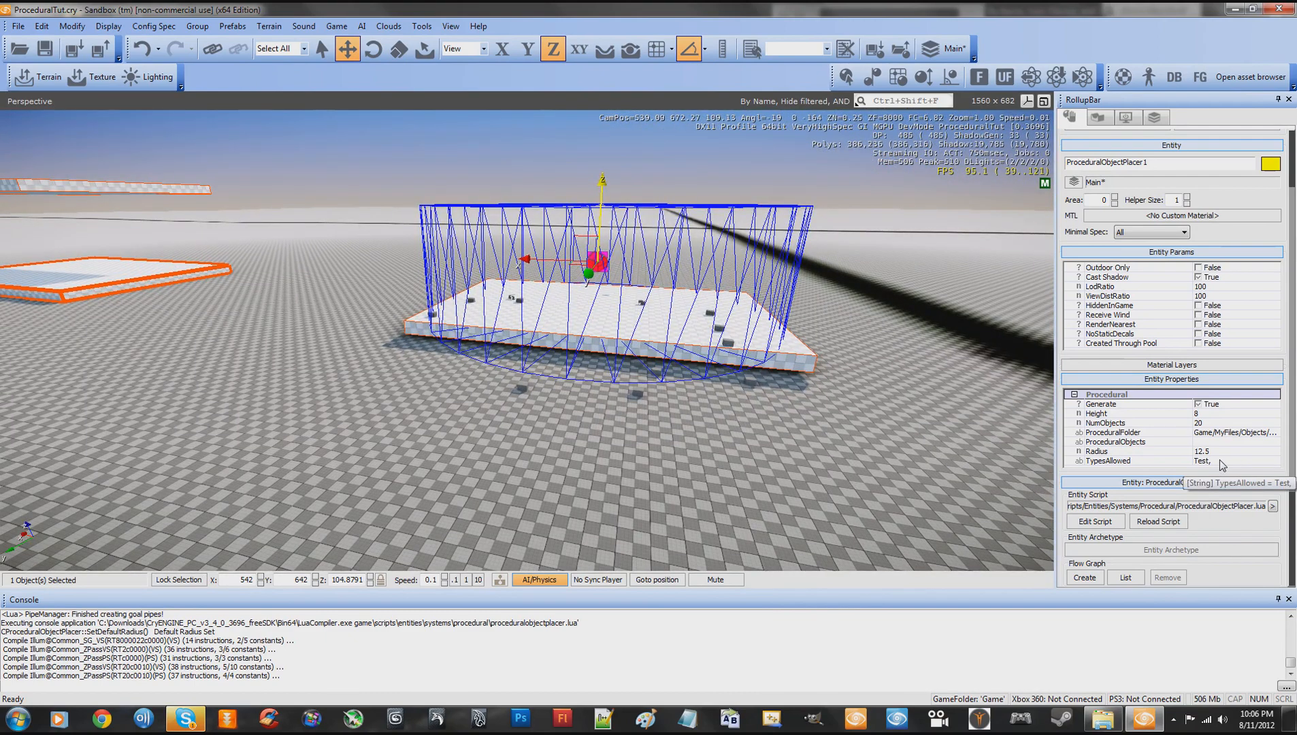
# - Set the placer's TypesAllowed to "Test,Chair," and reload its entity script to generate both object types
pyautogui.moveTo(864, 427)
pyautogui.mouseDown(button='right')
pyautogui.moveTo(850, 423)
pyautogui.moveTo(861, 427)
pyautogui.mouseUp(button='right')
pyautogui.press('d')
pyautogui.press('w')
pyautogui.press('s')
pyautogui.press('a')
pyautogui.press('w')
pyautogui.press('s')
pyautogui.press('d')
pyautogui.press('w')
pyautogui.press('s')
pyautogui.press('w')
pyautogui.press('s')
pyautogui.press('w')
pyautogui.press('s')
pyautogui.press('w')
pyautogui.press('w')
pyautogui.press('s')
pyautogui.press('w')
pyautogui.press('s')
pyautogui.press('a')
pyautogui.press('w')
pyautogui.press('d')
pyautogui.press('s')
pyautogui.press('a')
pyautogui.press('w')
pyautogui.press('s')
pyautogui.press('w')
pyautogui.press('a')
pyautogui.press('s')
pyautogui.press('w')
pyautogui.press('d')
pyautogui.press('s')
pyautogui.press('s')
pyautogui.press('w')
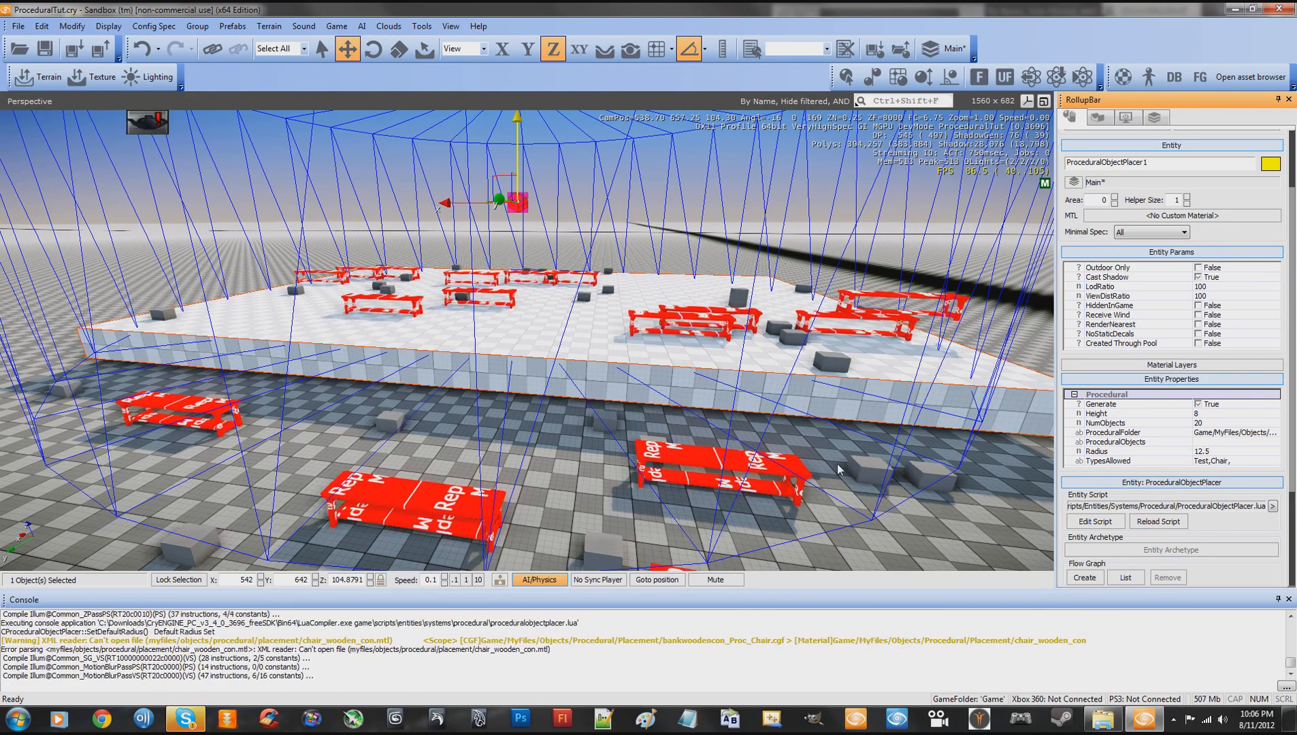
# - Inspect the placement of the generated benches and boxes on the slab, both up close and from a distance
pyautogui.press('w')
pyautogui.press('d')
pyautogui.moveTo(844, 475); pyautogui.dragTo(844, 475, button='right')
pyautogui.press('d')
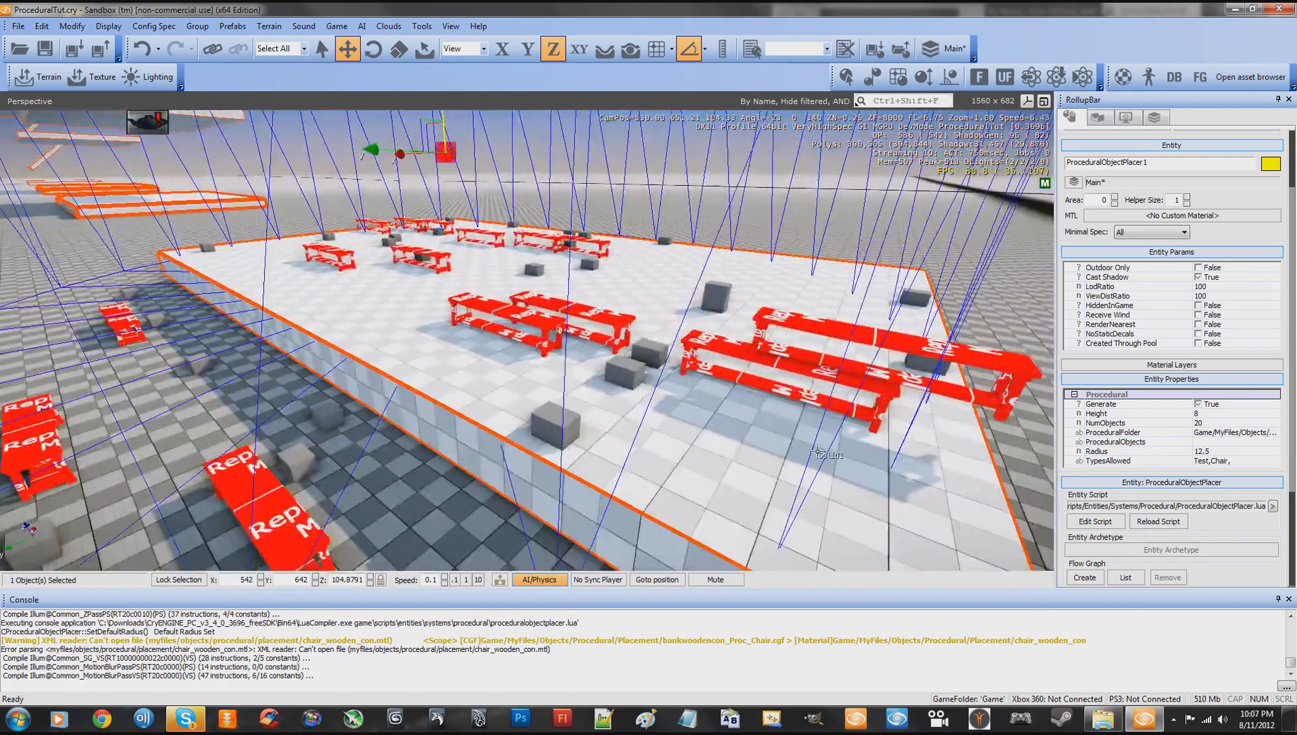
pyautogui.moveTo(654, 371); pyautogui.dragTo(637, 388, button='right')
pyautogui.press('w')
pyautogui.press('d')
pyautogui.press('w')
pyautogui.press('s')
pyautogui.press('w')
pyautogui.press('s')
pyautogui.press('w')
pyautogui.press('w')
pyautogui.press('a')
pyautogui.press('d')
pyautogui.press('w')
pyautogui.press('s')
pyautogui.press('s')
pyautogui.press('w')
pyautogui.press('s')
pyautogui.press('w')
pyautogui.press('s')
pyautogui.press('w')
pyautogui.press('s')
pyautogui.press('d')
pyautogui.moveTo(430, 256); pyautogui.dragTo(431, 256, button='right')
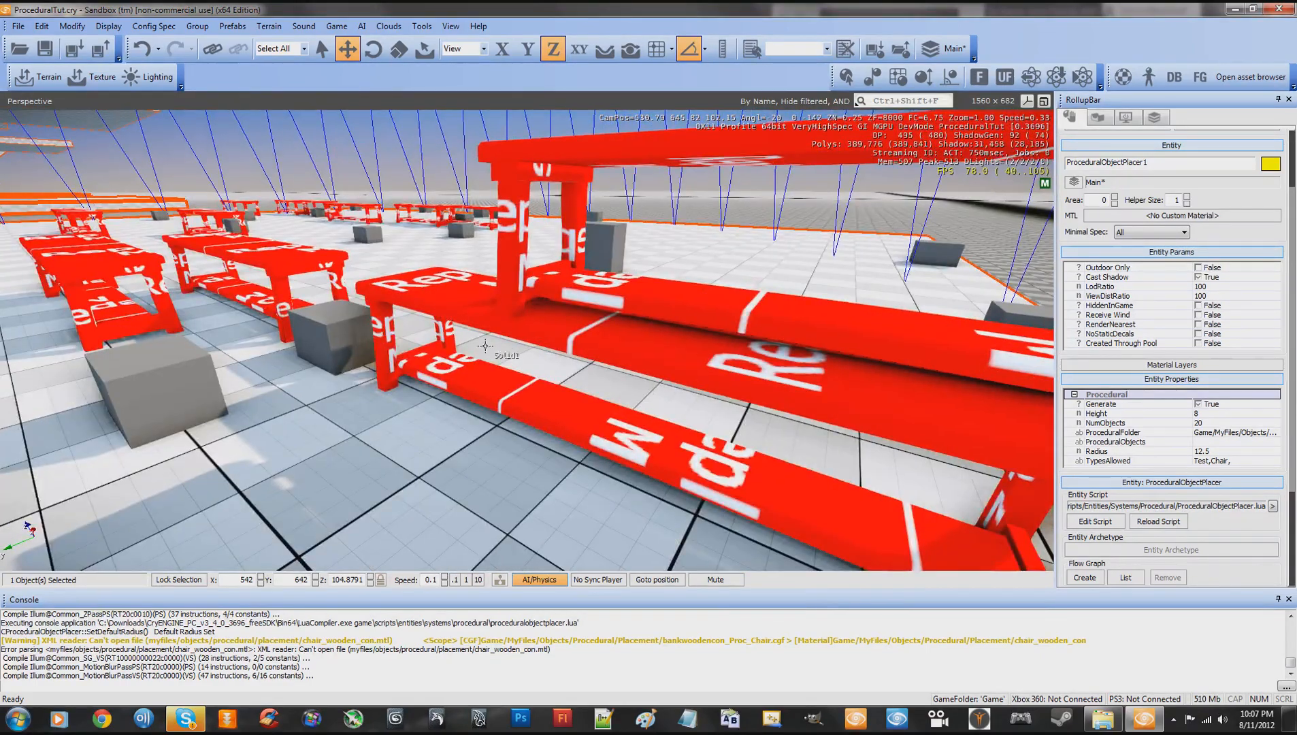
pyautogui.press('s')
pyautogui.moveTo(491, 355); pyautogui.dragTo(491, 355, button='right')
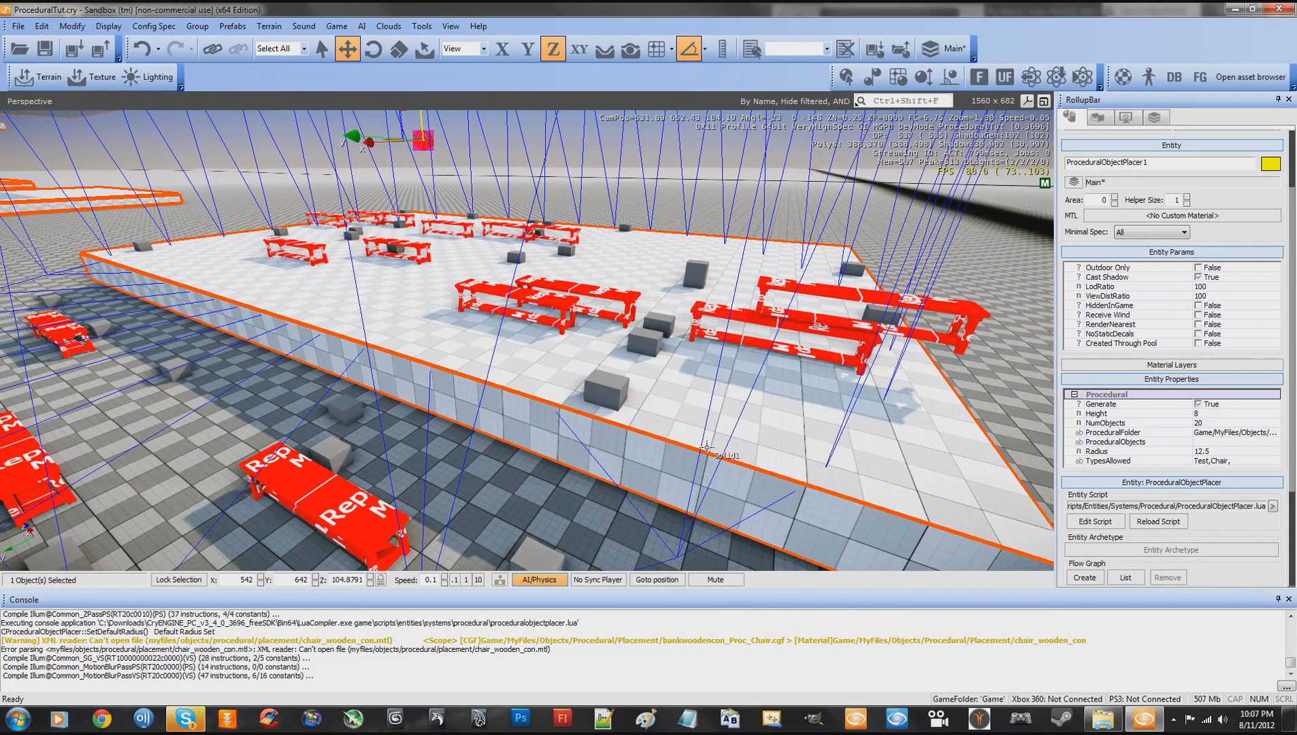
pyautogui.press('w')
pyautogui.moveTo(706, 447); pyautogui.dragTo(707, 447, button='right')
pyautogui.press('s')
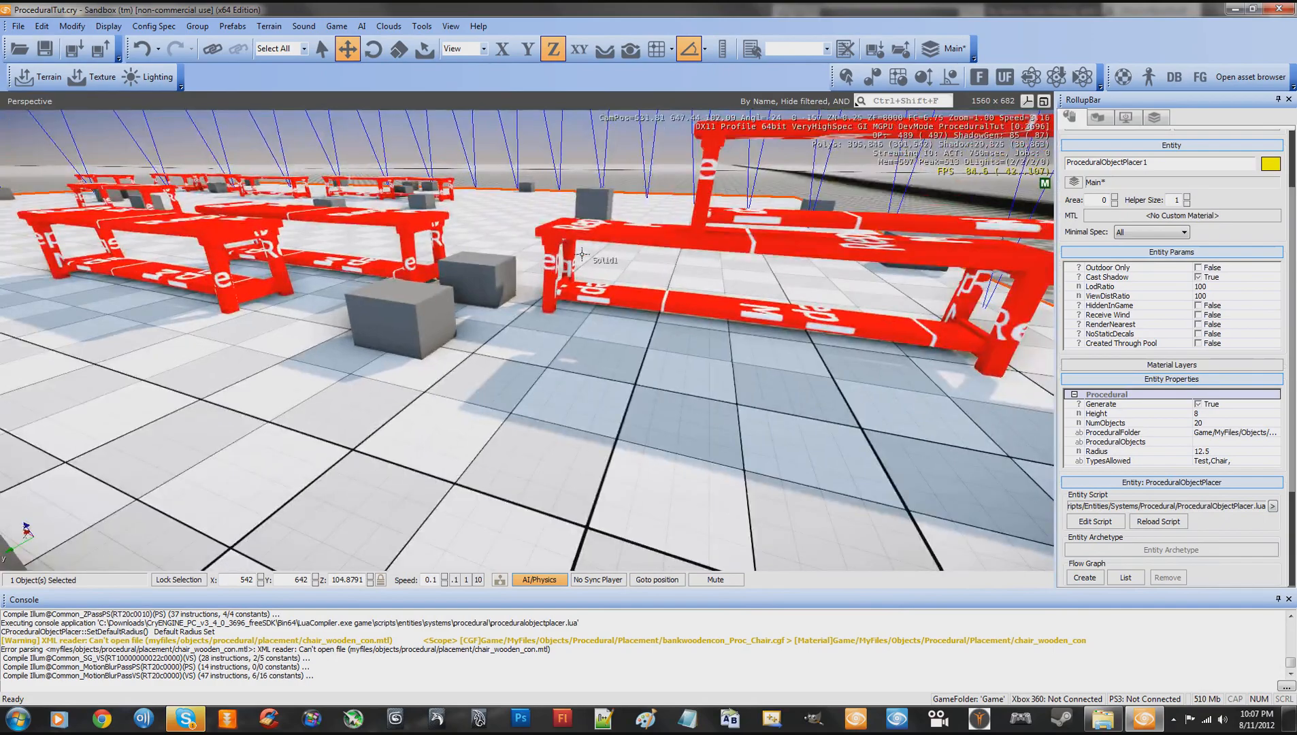
# - Restrict the placer's TypesAllowed to "Chair," and reload its entity script to generate only chairs
pyautogui.moveTo(628, 302); pyautogui.dragTo(627, 303, button='right')
pyautogui.press('s')
pyautogui.press('w')
pyautogui.press('s')
pyautogui.press('s')
pyautogui.press('w')
pyautogui.press('d')
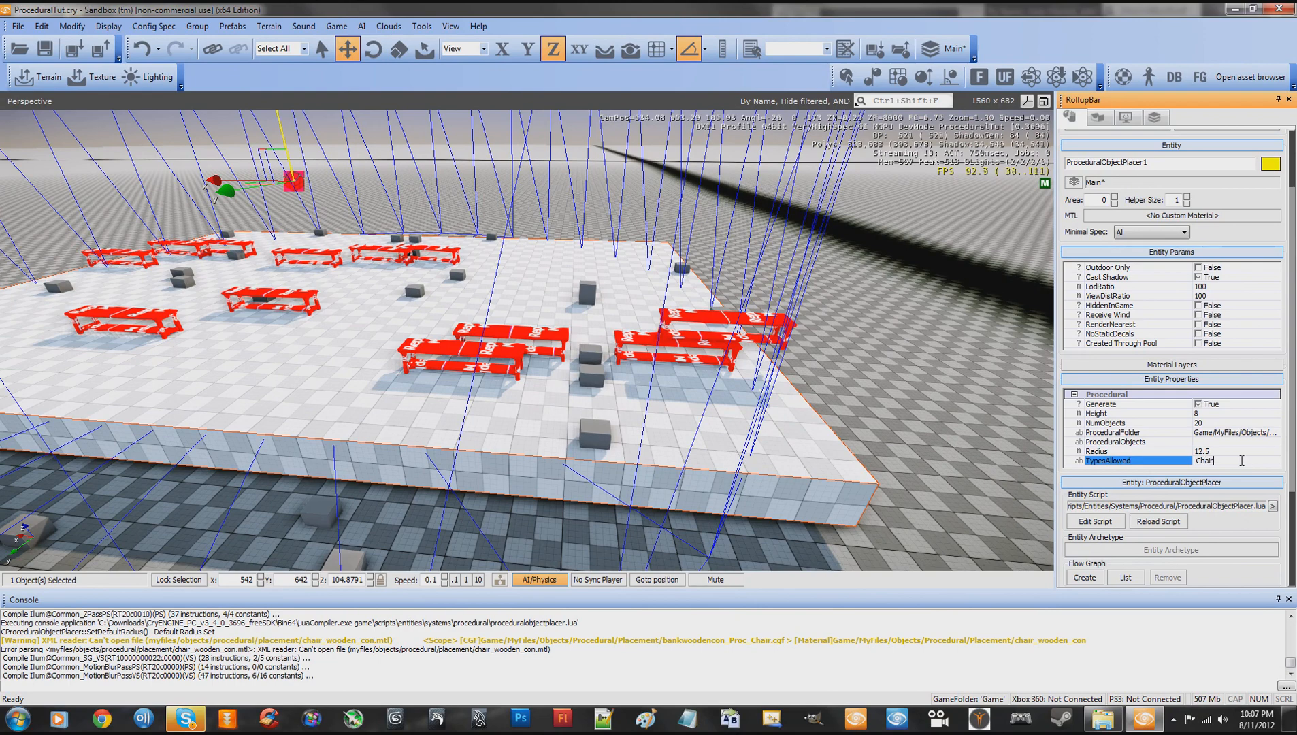
pyautogui.click(1171, 525)
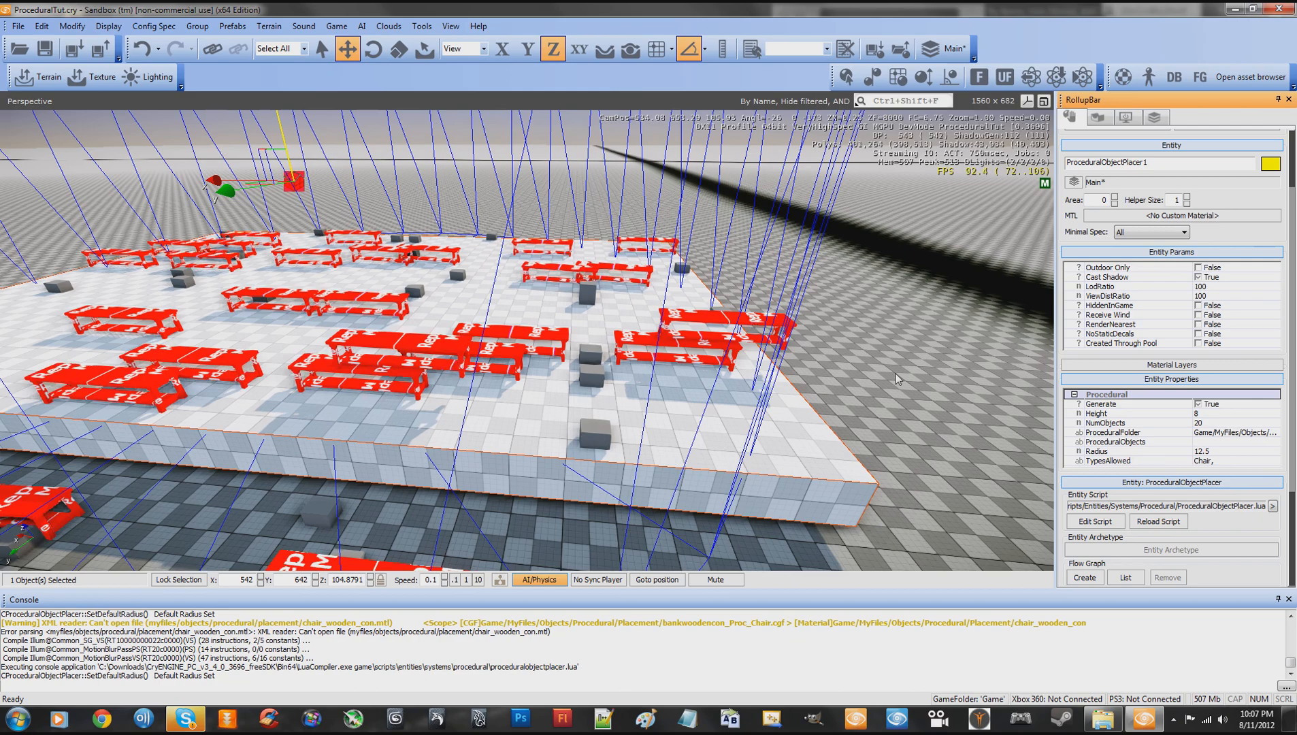
# - Reload the placer's entity script once more and inspect the benches and boxes on the slab up close
pyautogui.moveTo(899, 380); pyautogui.dragTo(704, 382, button='right')
pyautogui.press('w')
pyautogui.press('s')
pyautogui.press('w')
pyautogui.press('a')
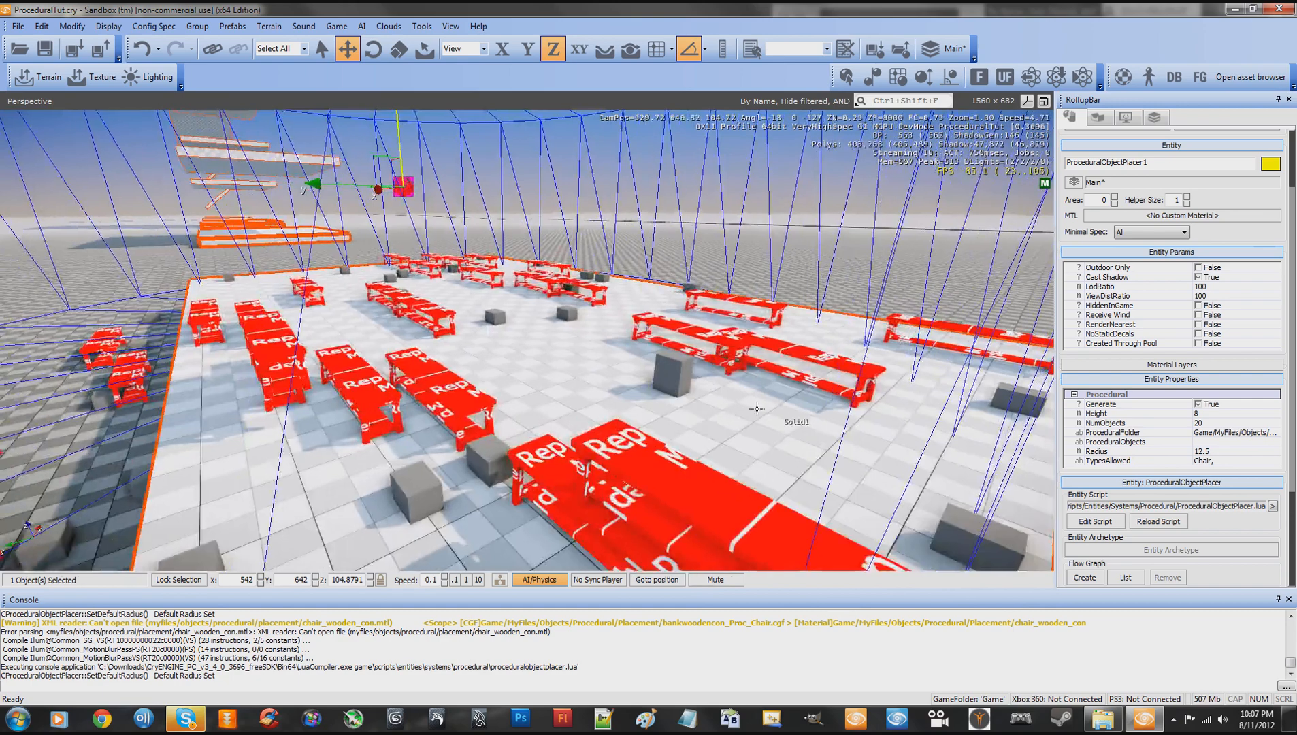
pyautogui.click(1160, 522)
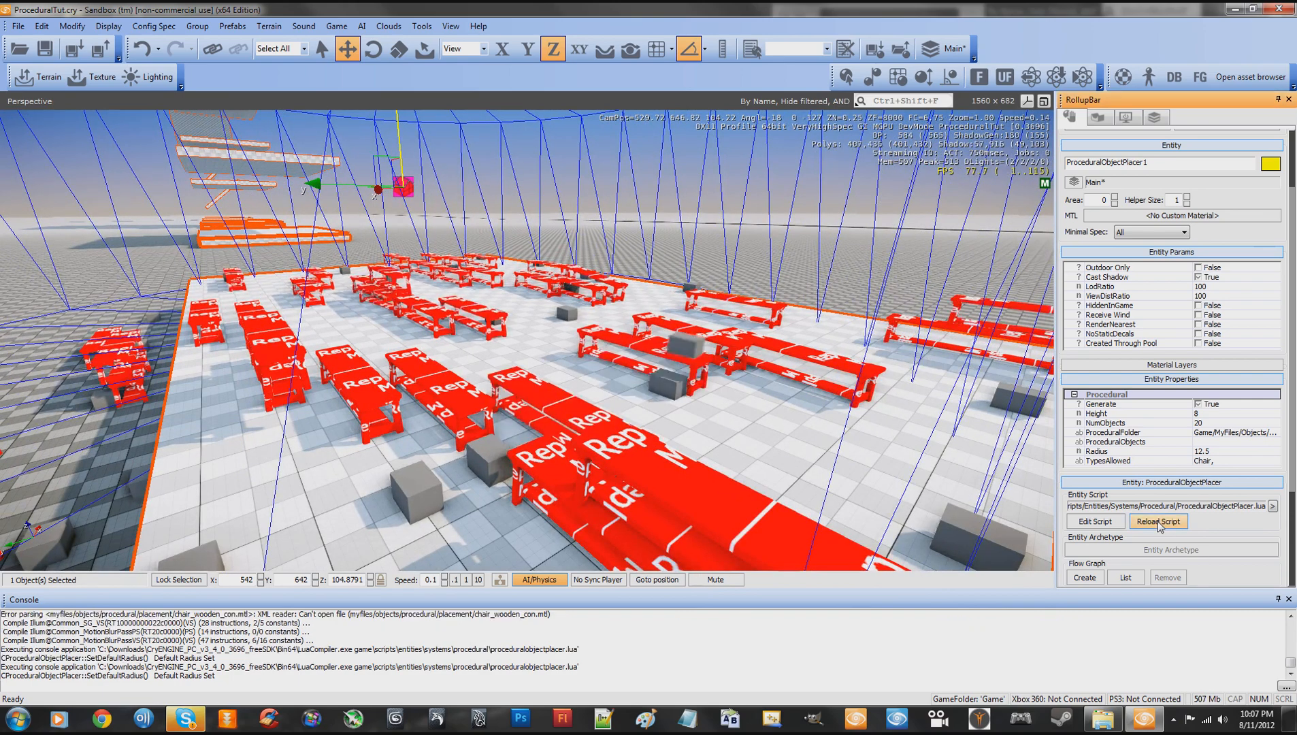
pyautogui.press('w')
pyautogui.moveTo(772, 407); pyautogui.dragTo(772, 408, button='right')
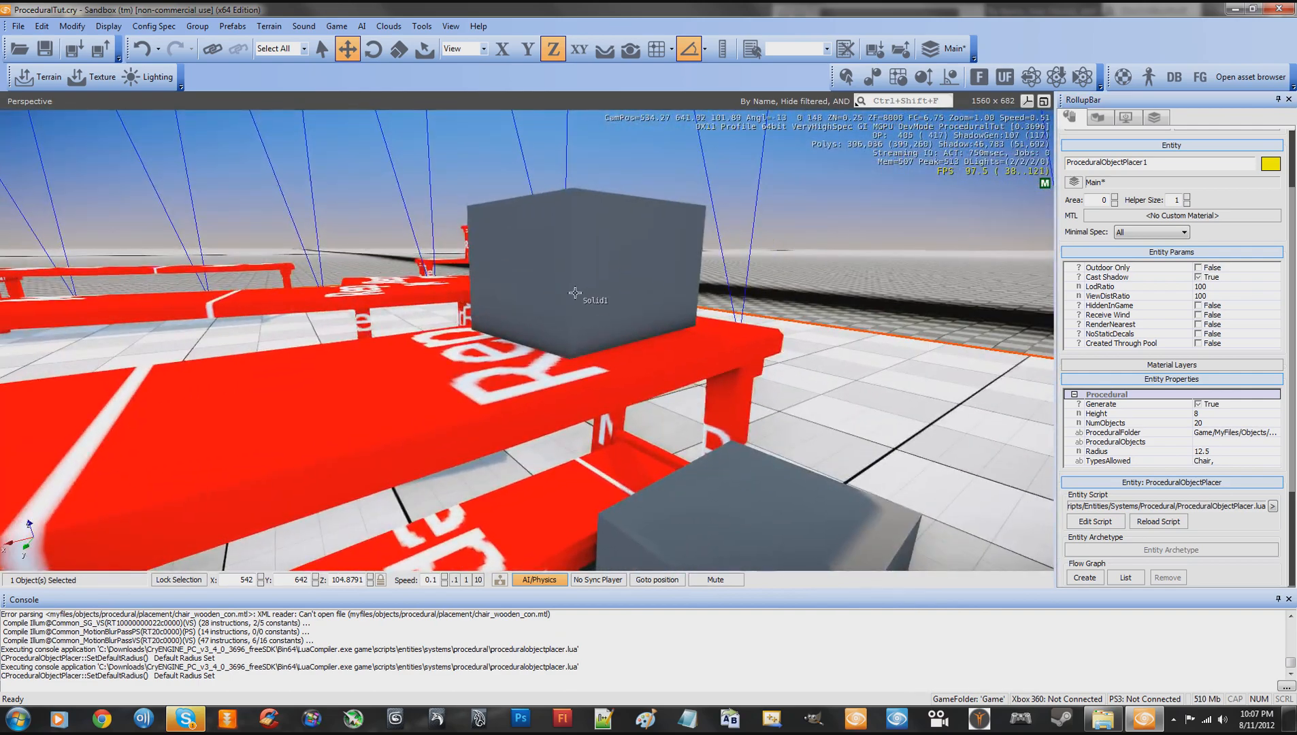
pyautogui.press('d')
pyautogui.moveTo(686, 349); pyautogui.dragTo(686, 348, button='right')
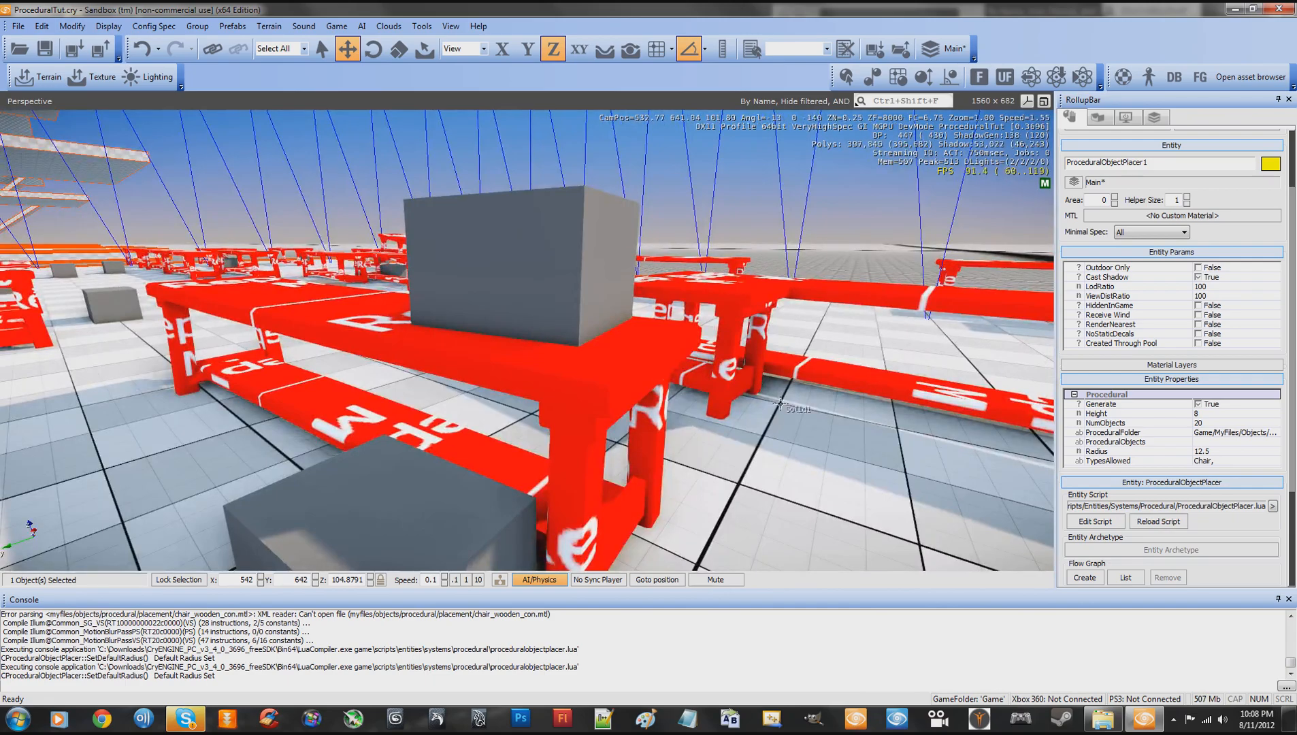
# - Inspect the generated benches and boxes up close, and look over the whole slab
pyautogui.press('d')
pyautogui.moveTo(777, 401); pyautogui.dragTo(783, 406, button='right')
pyautogui.press('s')
pyautogui.press('w')
pyautogui.press('w')
pyautogui.press('s')
pyautogui.press('a')
pyautogui.press('w')
pyautogui.press('a')
pyautogui.press('s')
pyautogui.press('w')
pyautogui.press('w')
pyautogui.press('w')
pyautogui.press('s')
pyautogui.press('w')
pyautogui.press('s')
pyautogui.moveTo(776, 450); pyautogui.dragTo(773, 449, button='right')
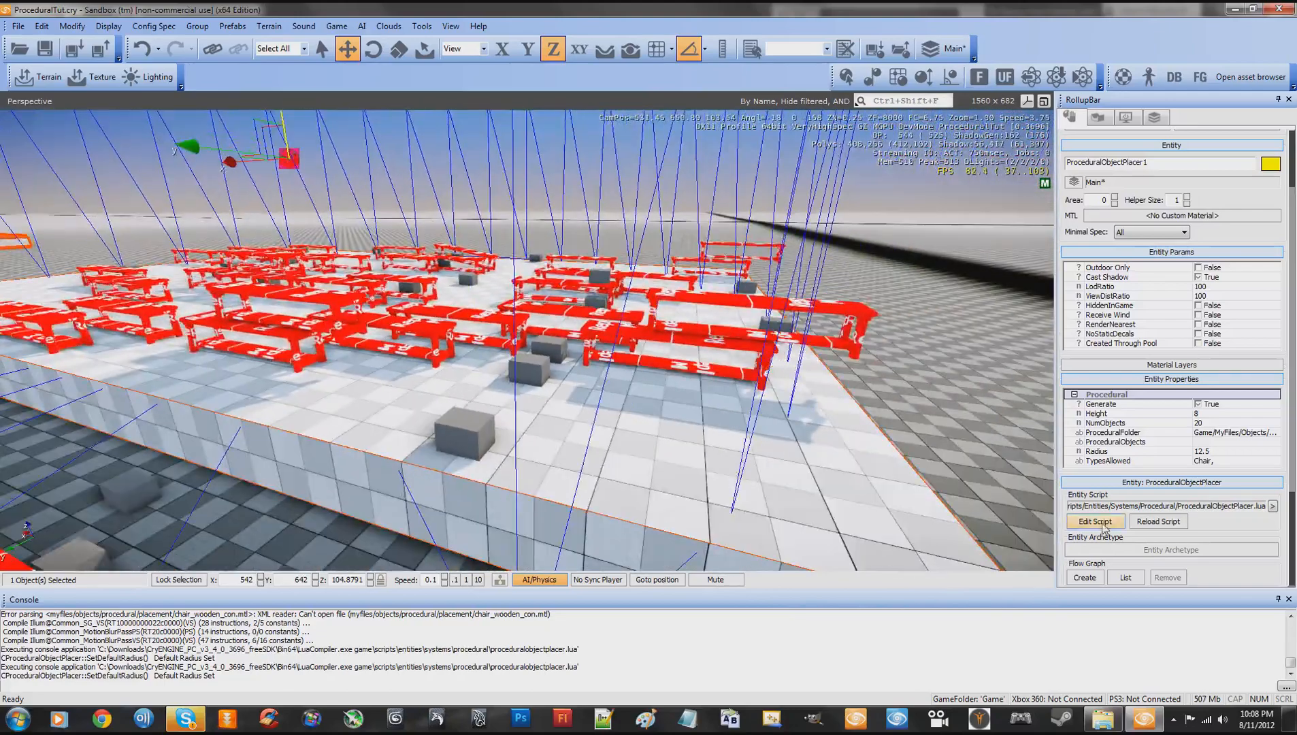
# - Reload the placer's entity script to generate more chairs and check the slab's near edge
pyautogui.click(1176, 522)
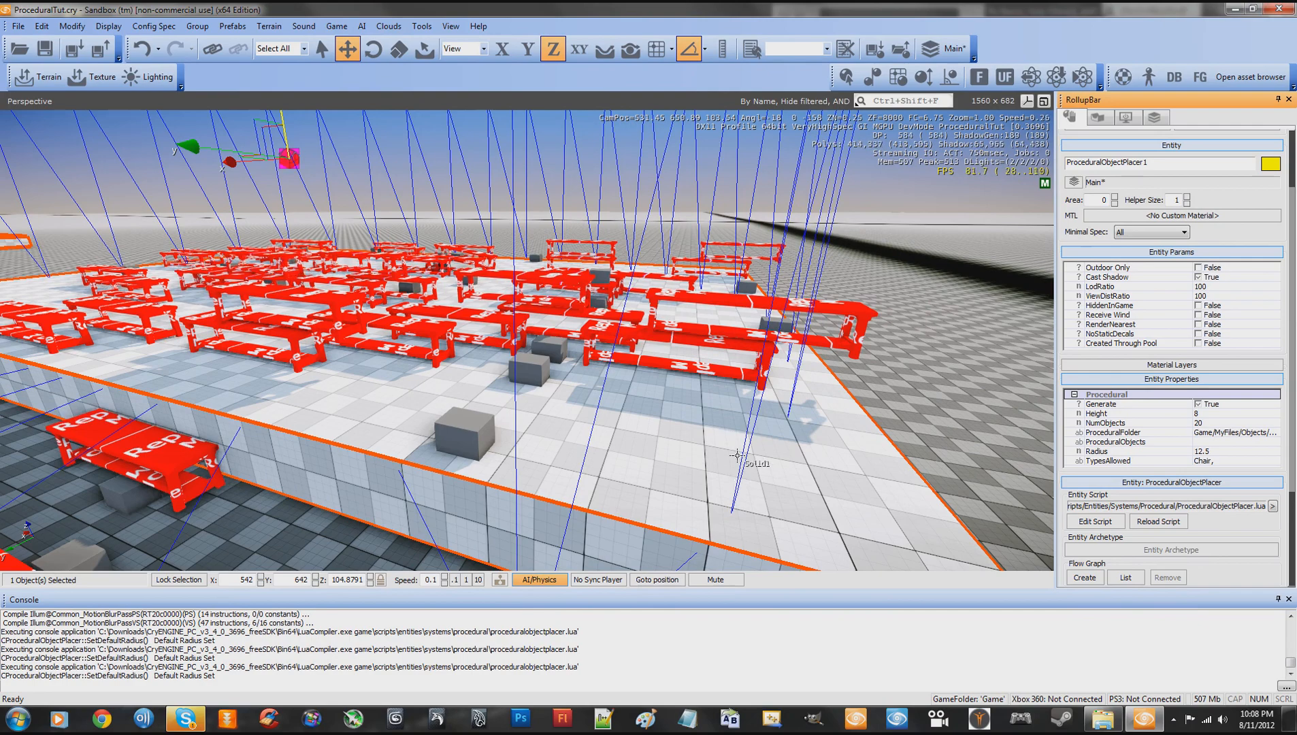
pyautogui.press('w')
pyautogui.moveTo(737, 456); pyautogui.dragTo(748, 460, button='right')
pyautogui.press('a')
pyautogui.press('s')
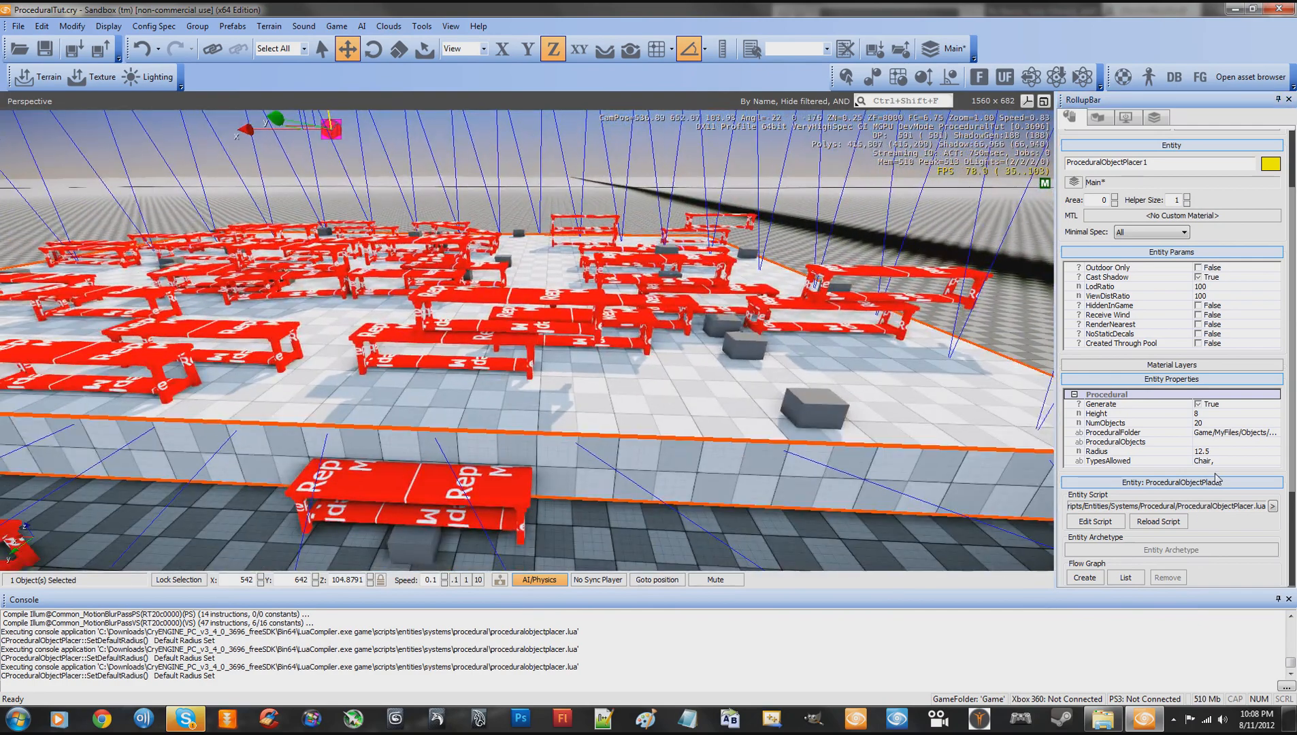
# - Switch to Windows Explorer and open the CryENGINE SDK folder Game\MyFiles\Objects\Procedural\Placement
pyautogui.click(1120, 442)
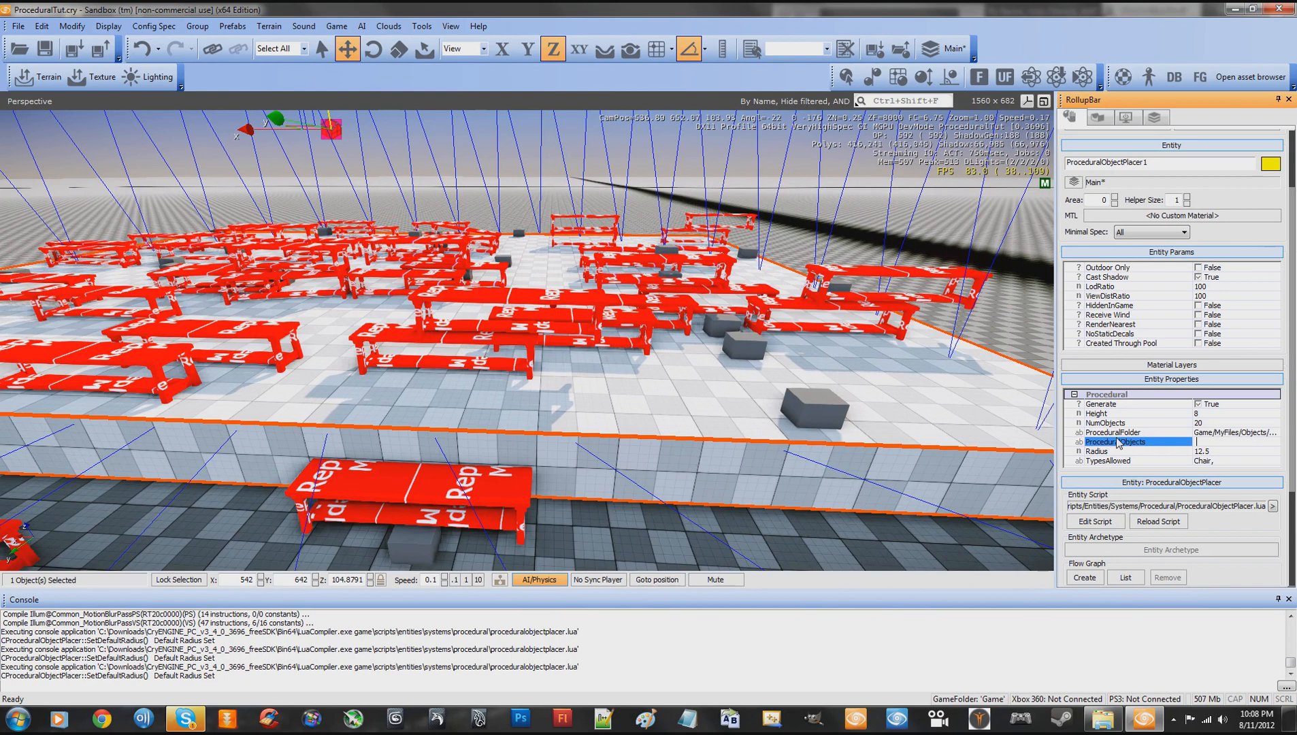
pyautogui.doubleClick(1204, 444)
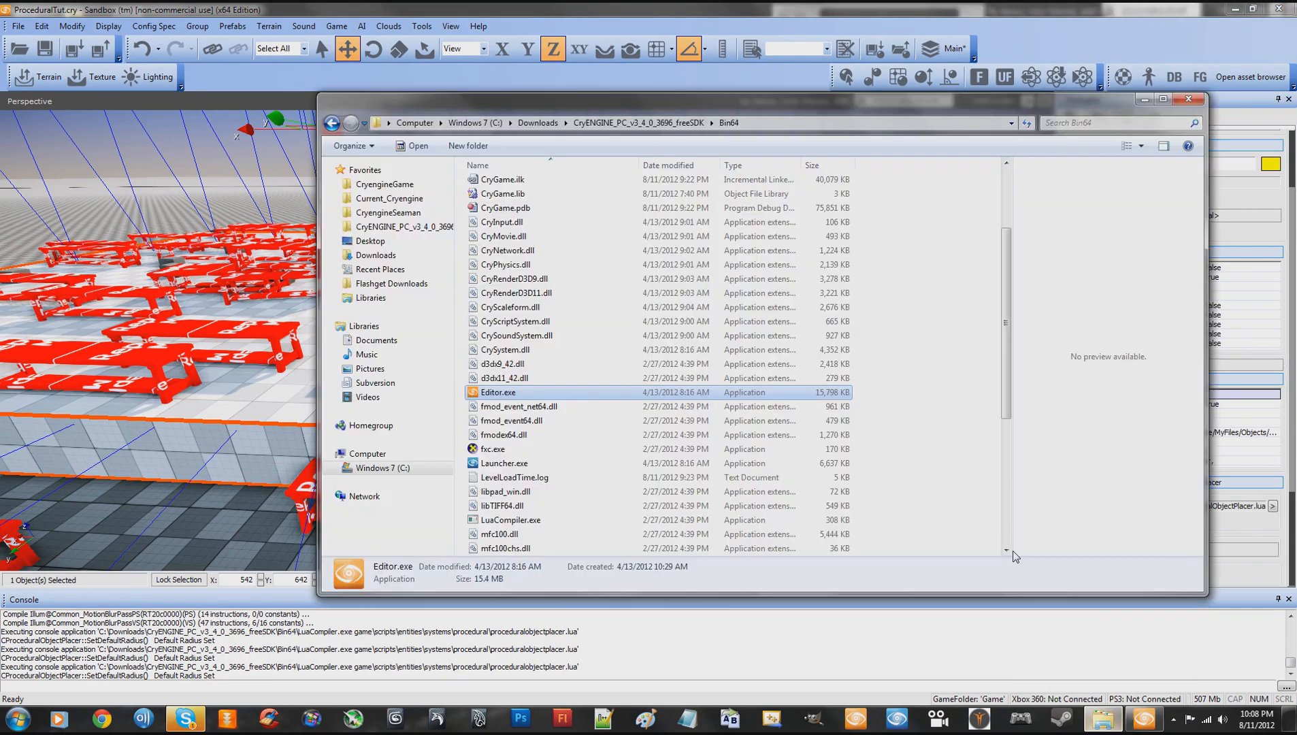
pyautogui.click(539, 123)
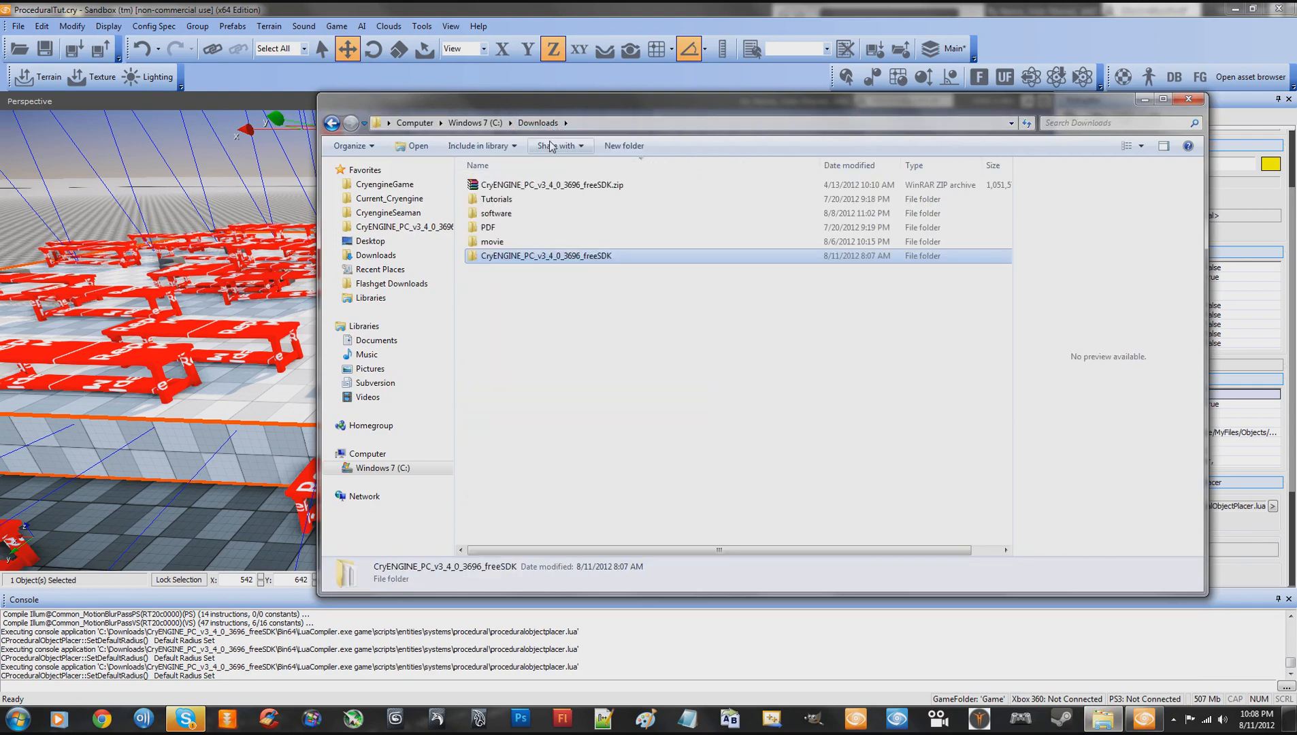
pyautogui.doubleClick(514, 258)
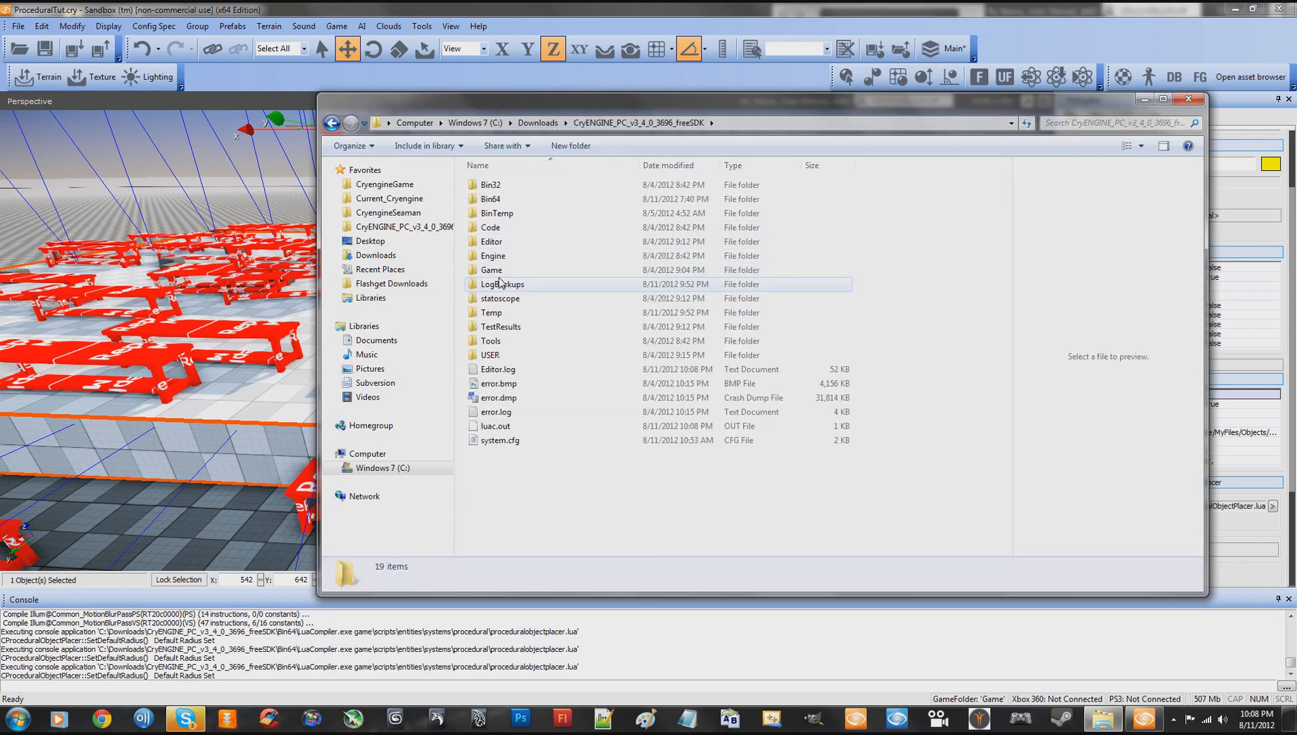
pyautogui.doubleClick(497, 272)
pyautogui.doubleClick(498, 320)
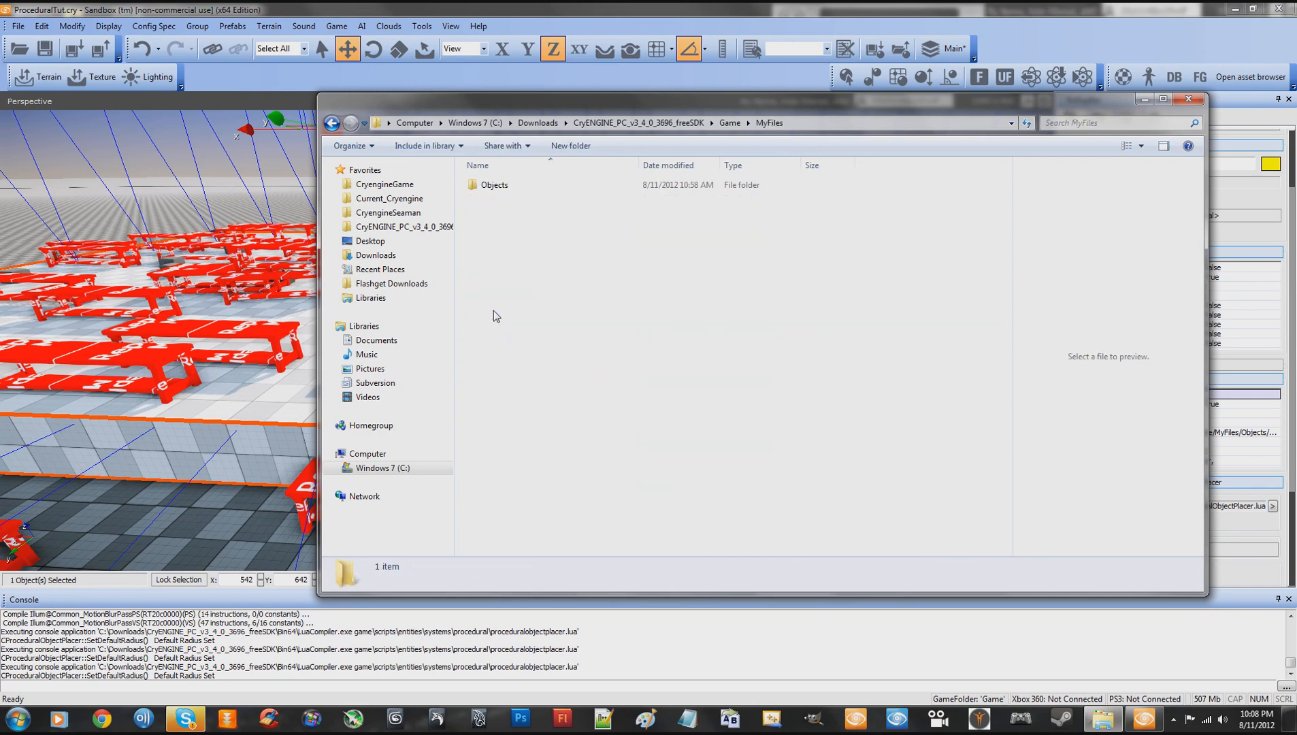
pyautogui.click(498, 187)
pyautogui.doubleClick(498, 187)
pyautogui.doubleClick(498, 200)
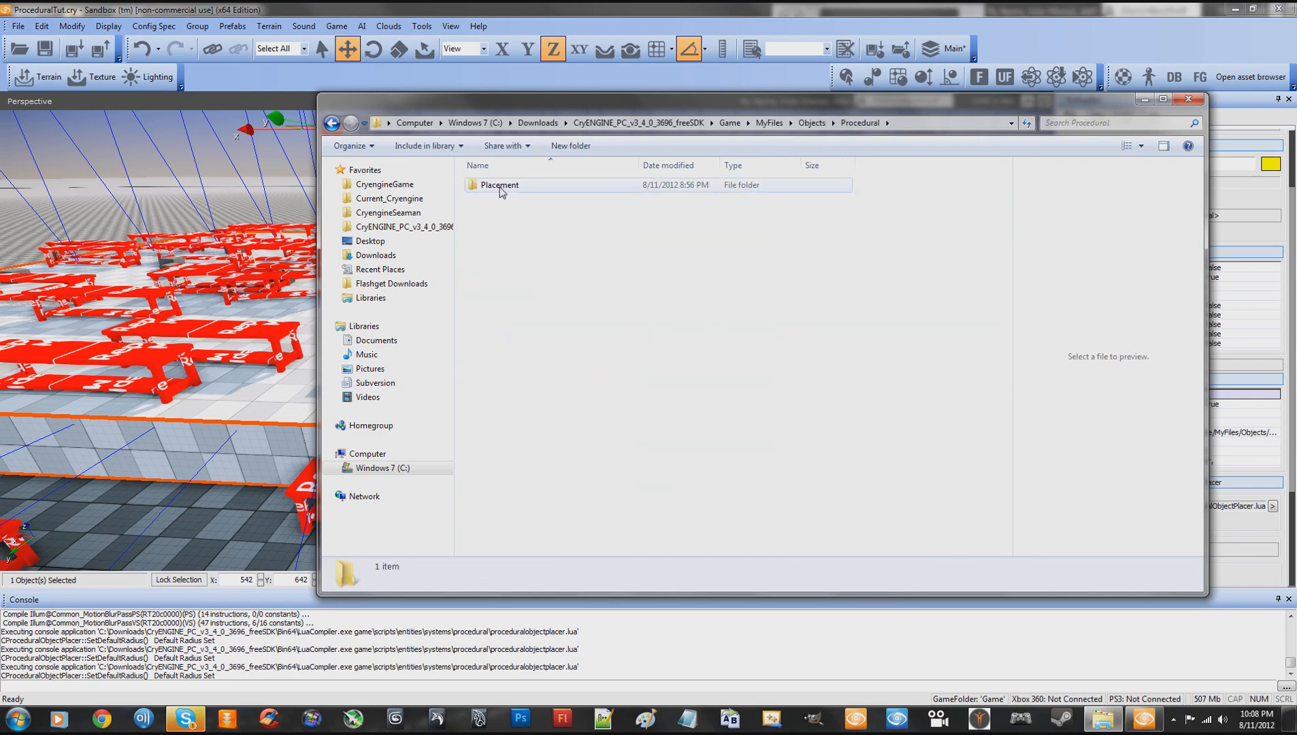
pyautogui.doubleClick(499, 186)
# - Copy the name of the ProcPlacementTest_Proc_Test.cgf file without its extension, leaving the file name as it is
pyautogui.click(520, 214)
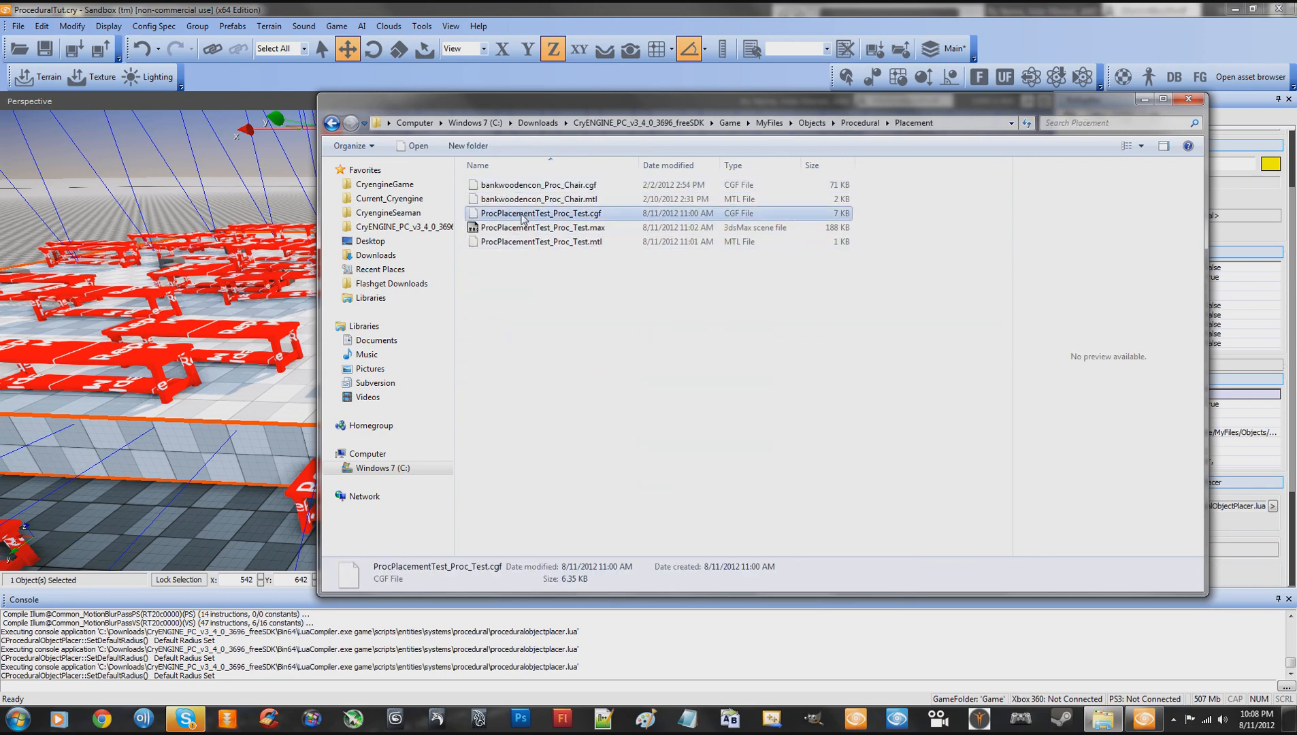
pyautogui.click(493, 216)
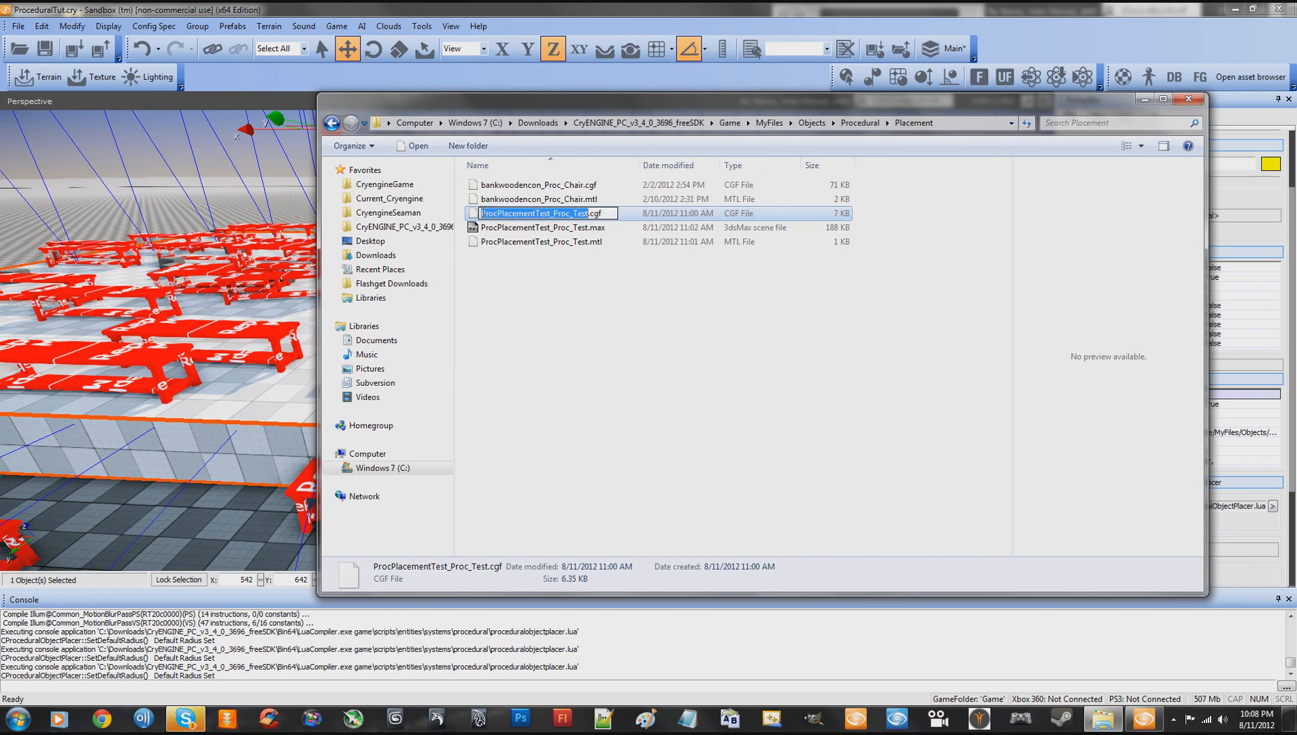
pyautogui.moveTo(482, 213); pyautogui.dragTo(589, 214)
pyautogui.rightClick(567, 213)
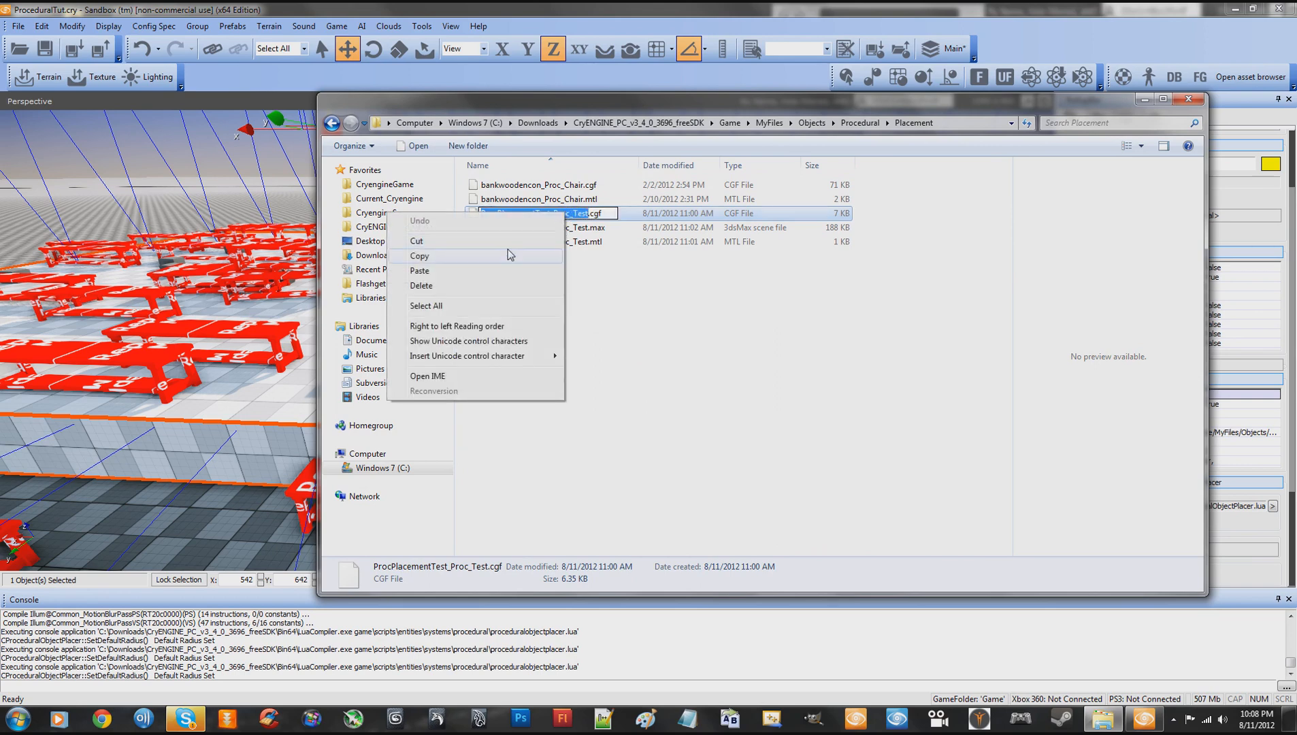
pyautogui.click(443, 260)
pyautogui.press('Return')
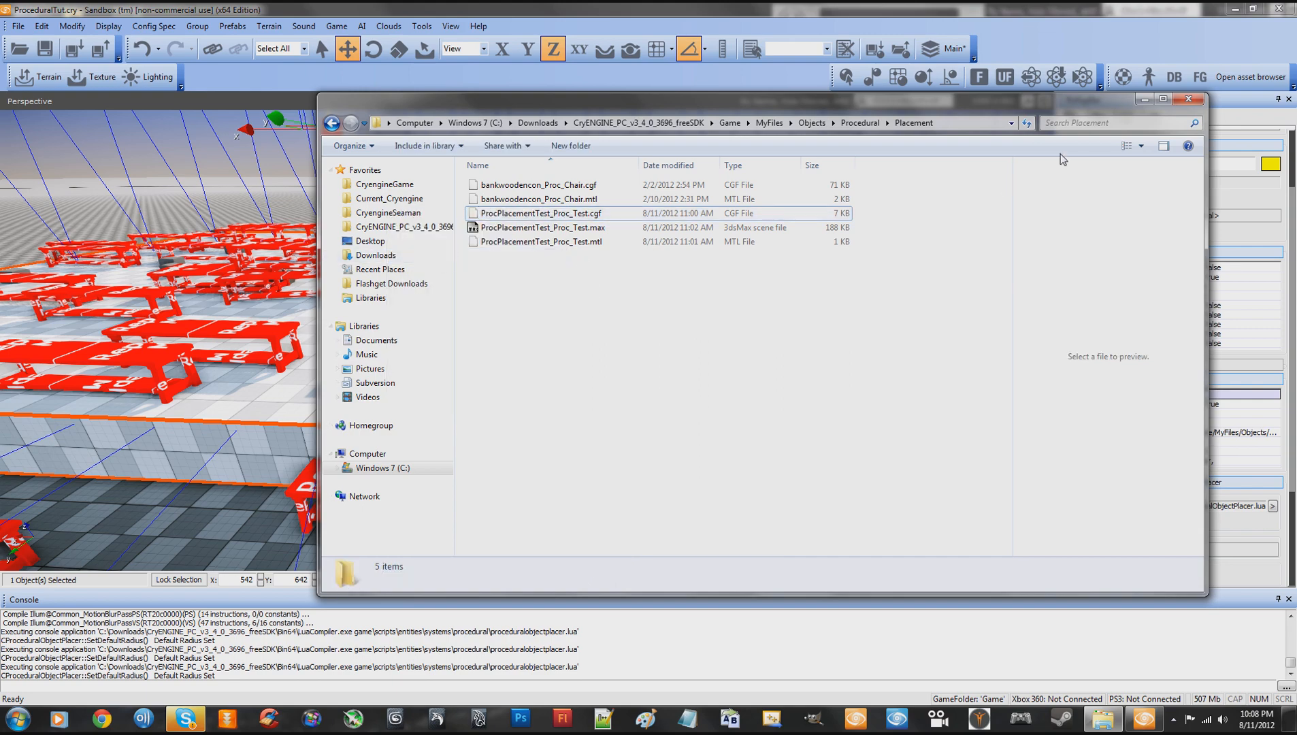
# - Back in Sandbox, set the placer's ProceduralObjects to "ProcPlacementTest_Proc_Test" and reload its entity script twice, viewing the slab in between
pyautogui.click(1145, 99)
pyautogui.click(1204, 441)
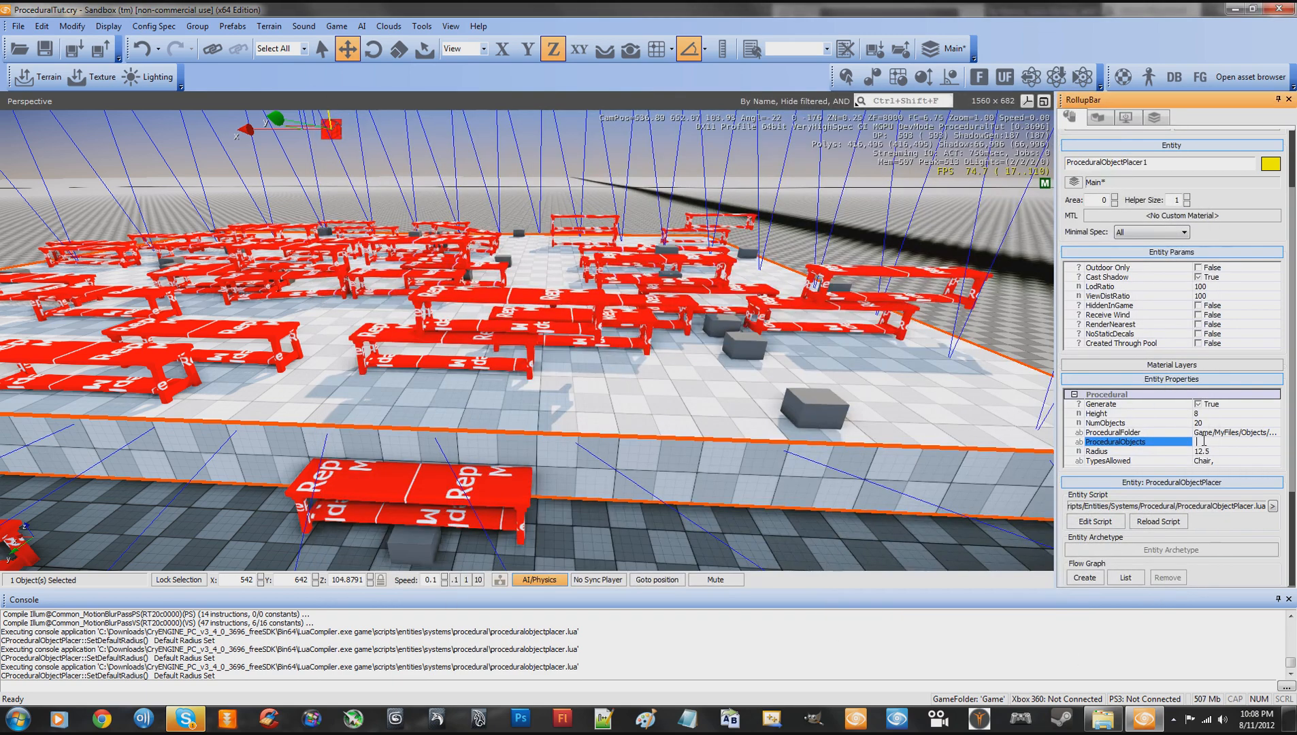
pyautogui.hotkey('ctrl', 'v')
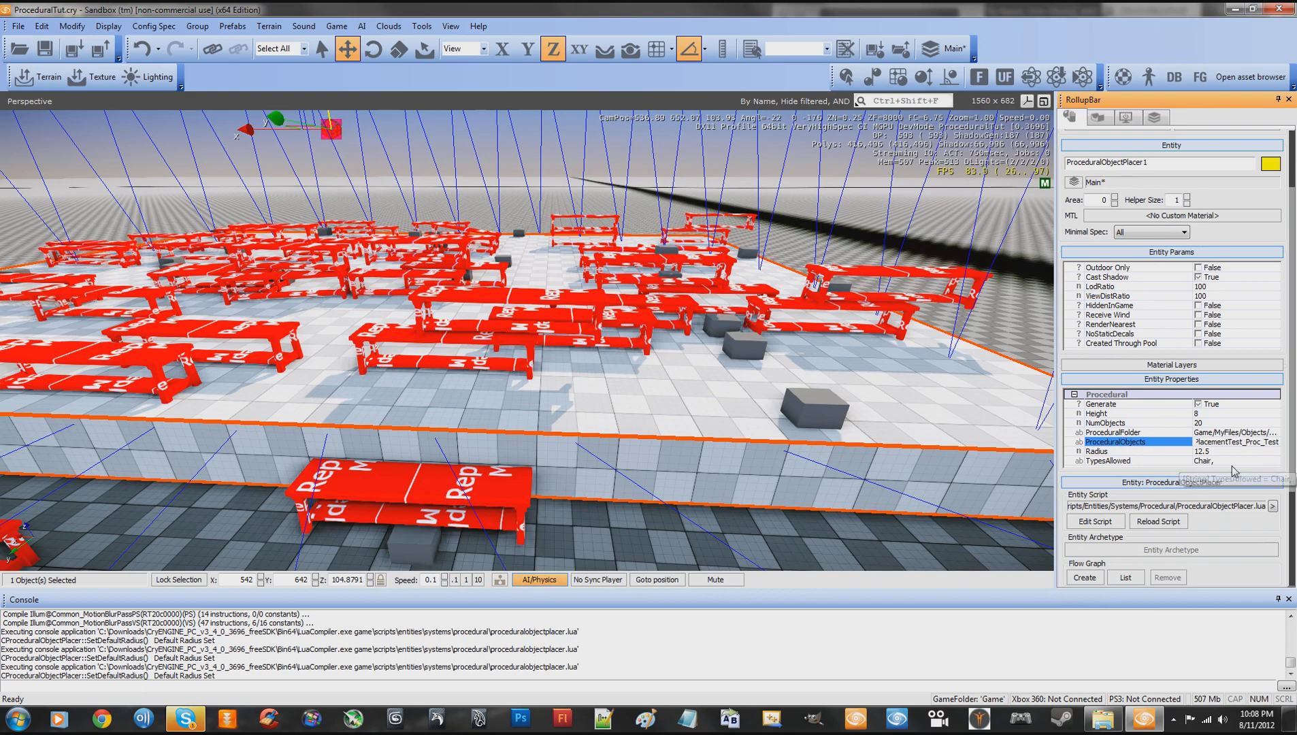
pyautogui.click(1149, 526)
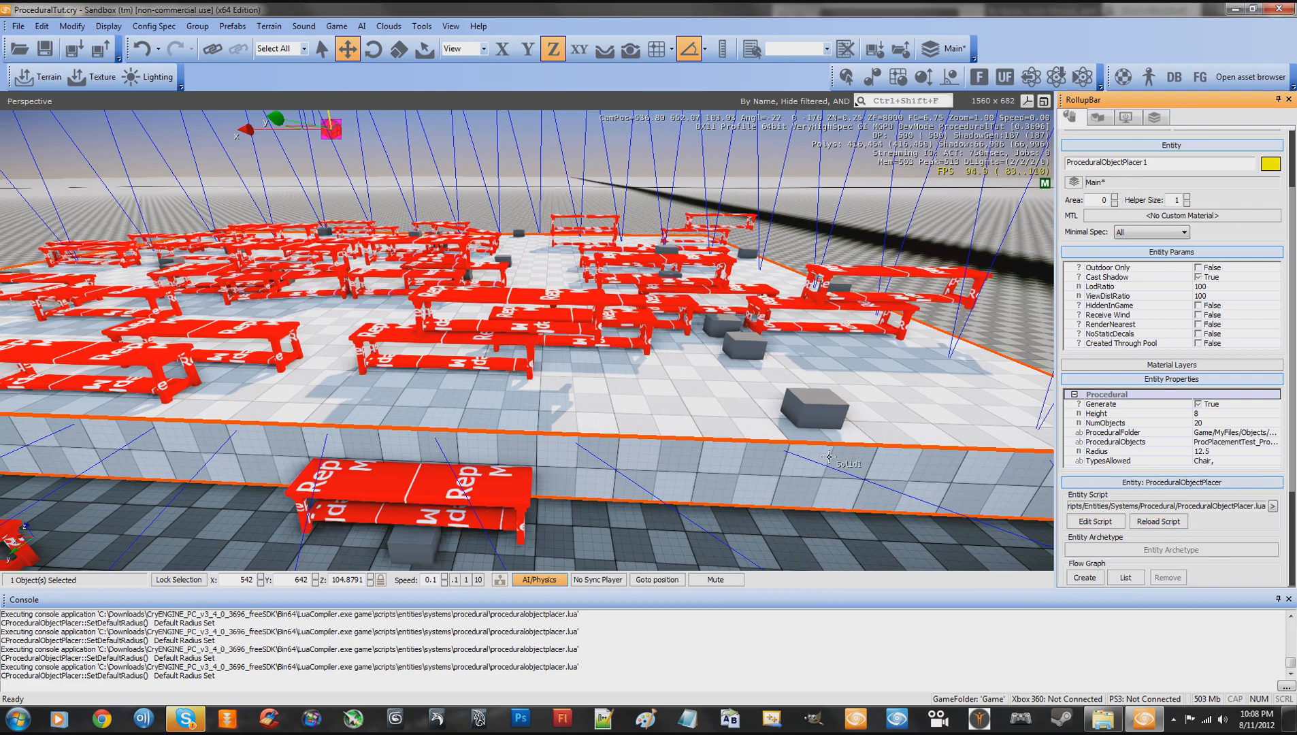
pyautogui.moveTo(674, 403); pyautogui.dragTo(672, 396, button='right')
pyautogui.press('s')
pyautogui.press('w')
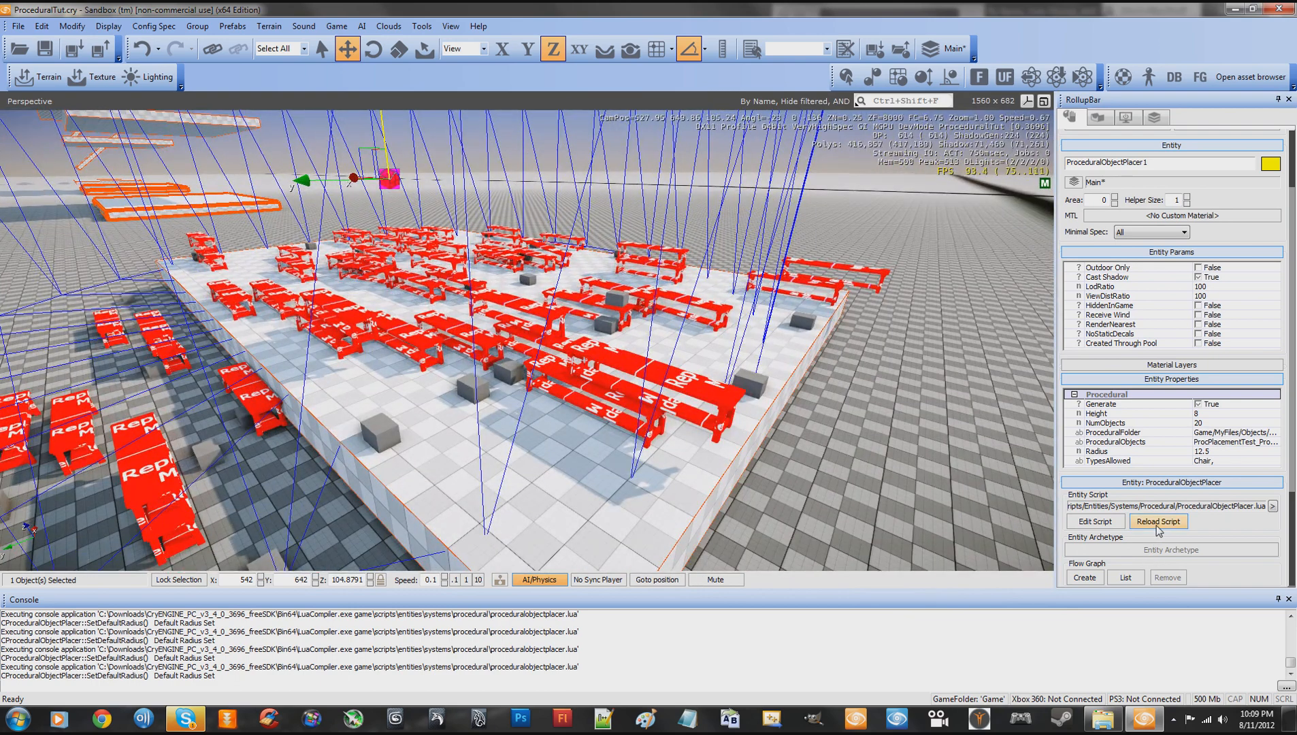
pyautogui.click(1157, 525)
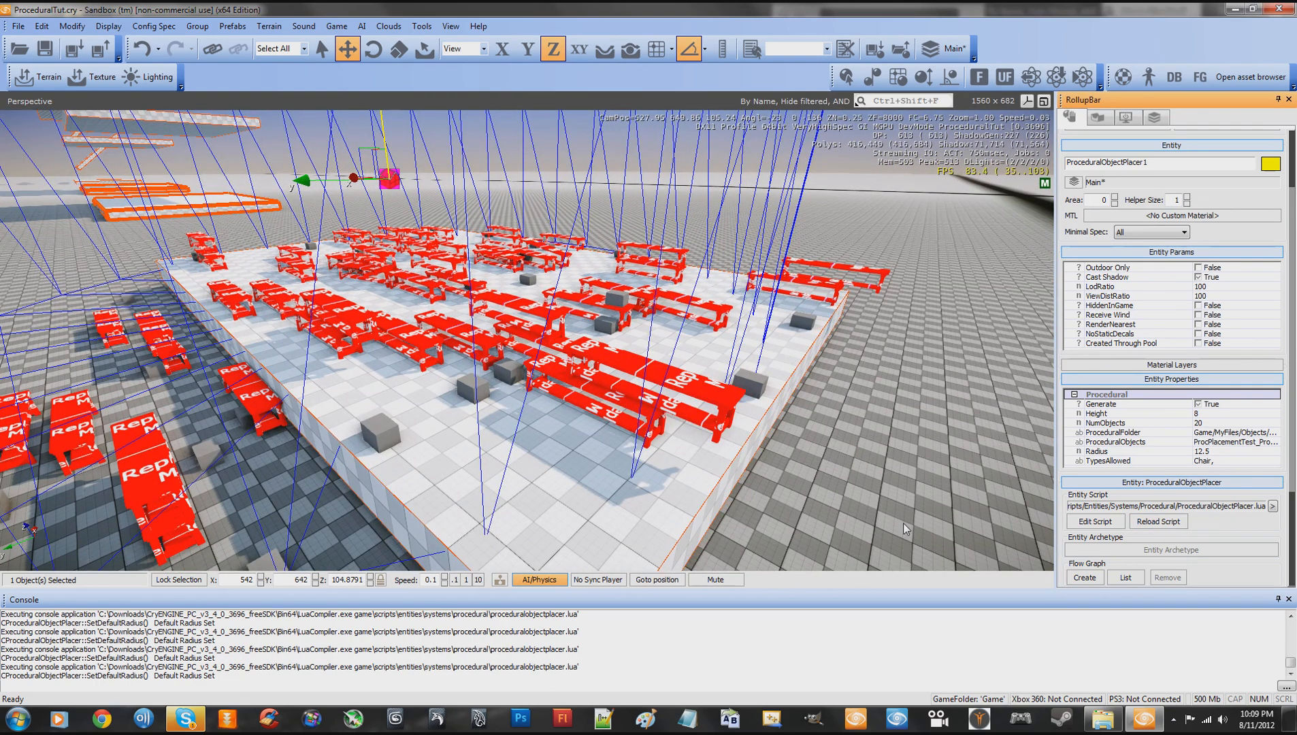
# - Review the placer's ProceduralObjects entry and set TypesAllowed to "Test"
pyautogui.click(1215, 443)
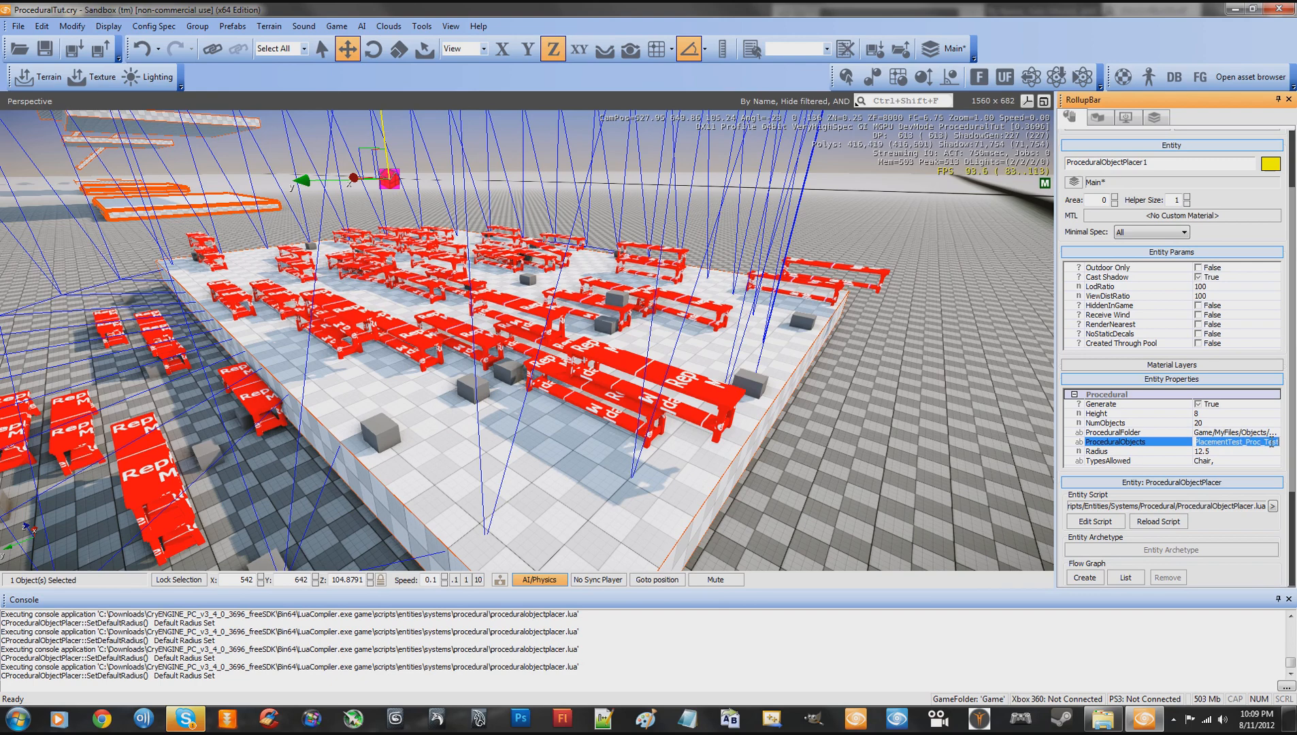
pyautogui.click(1143, 461)
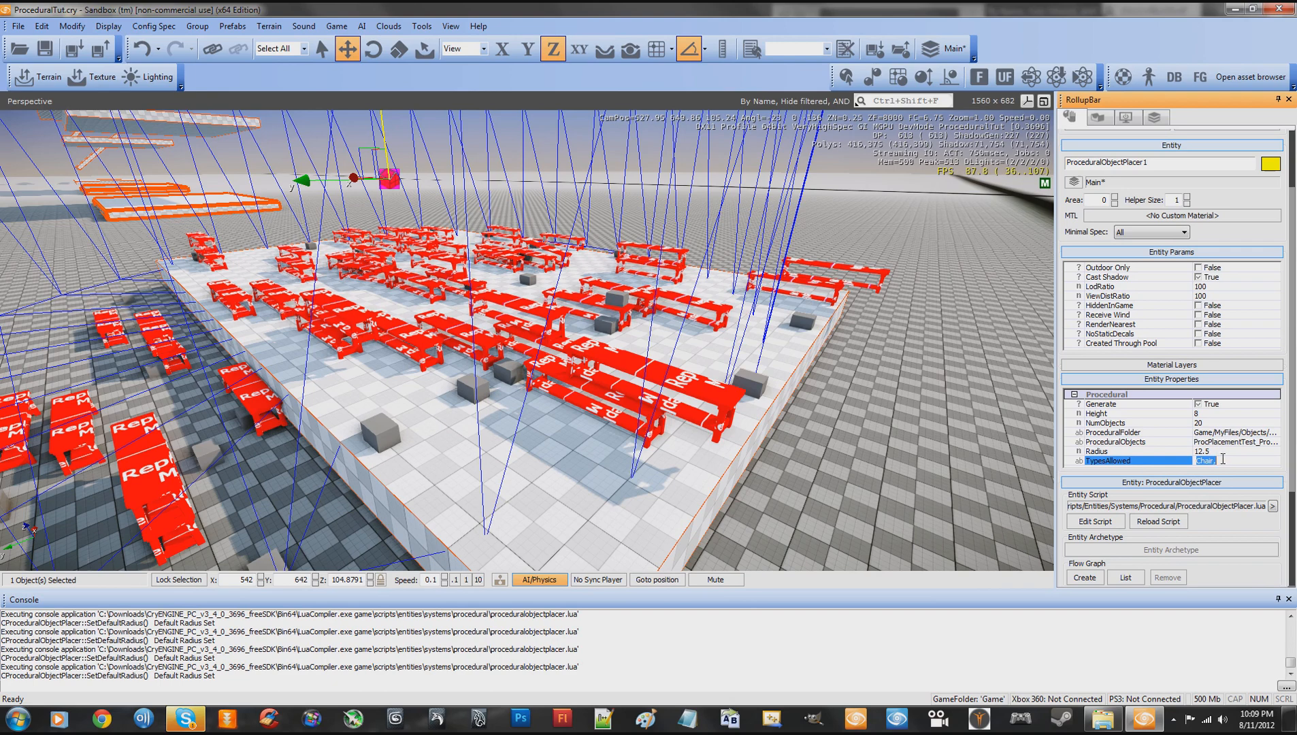
pyautogui.click(1197, 443)
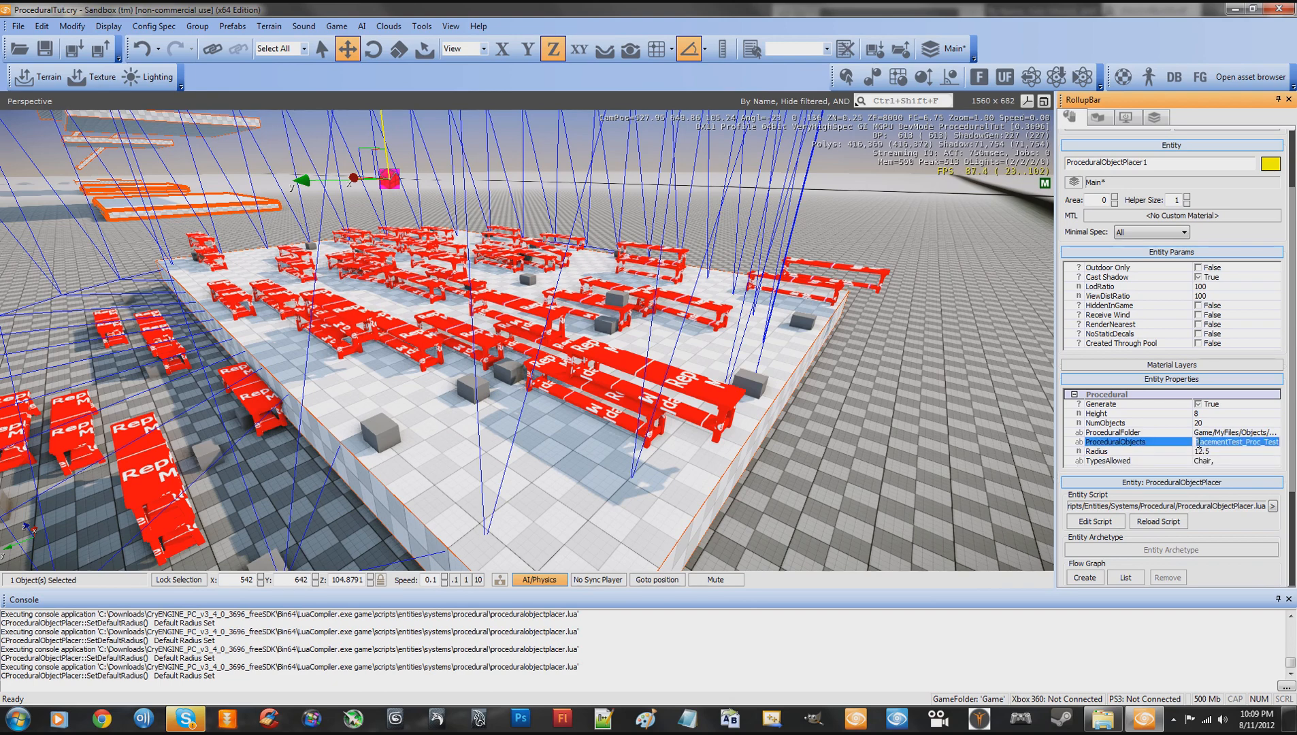
pyautogui.moveTo(1199, 443); pyautogui.dragTo(1285, 443)
pyautogui.click(1223, 461)
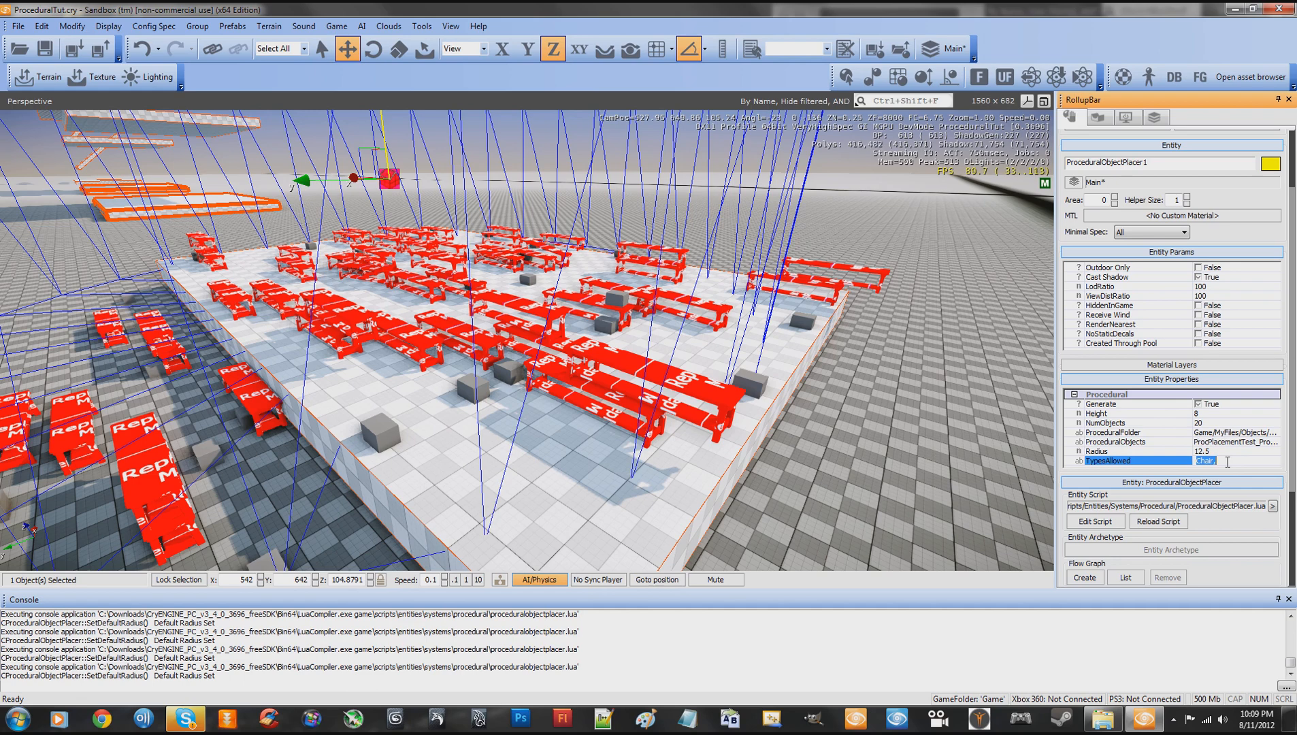
pyautogui.write('Test')
pyautogui.scroll(-1, 1293, 436)
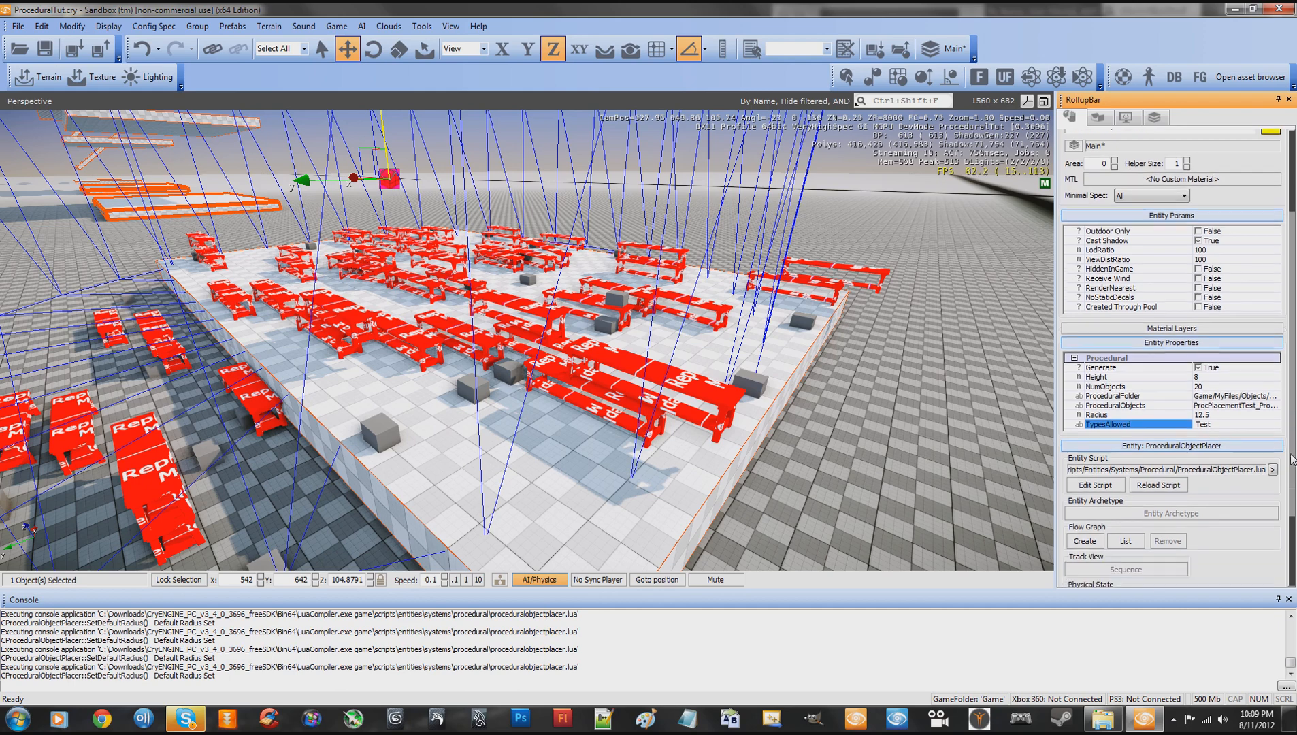
pyautogui.click(1215, 405)
pyautogui.click(1210, 423)
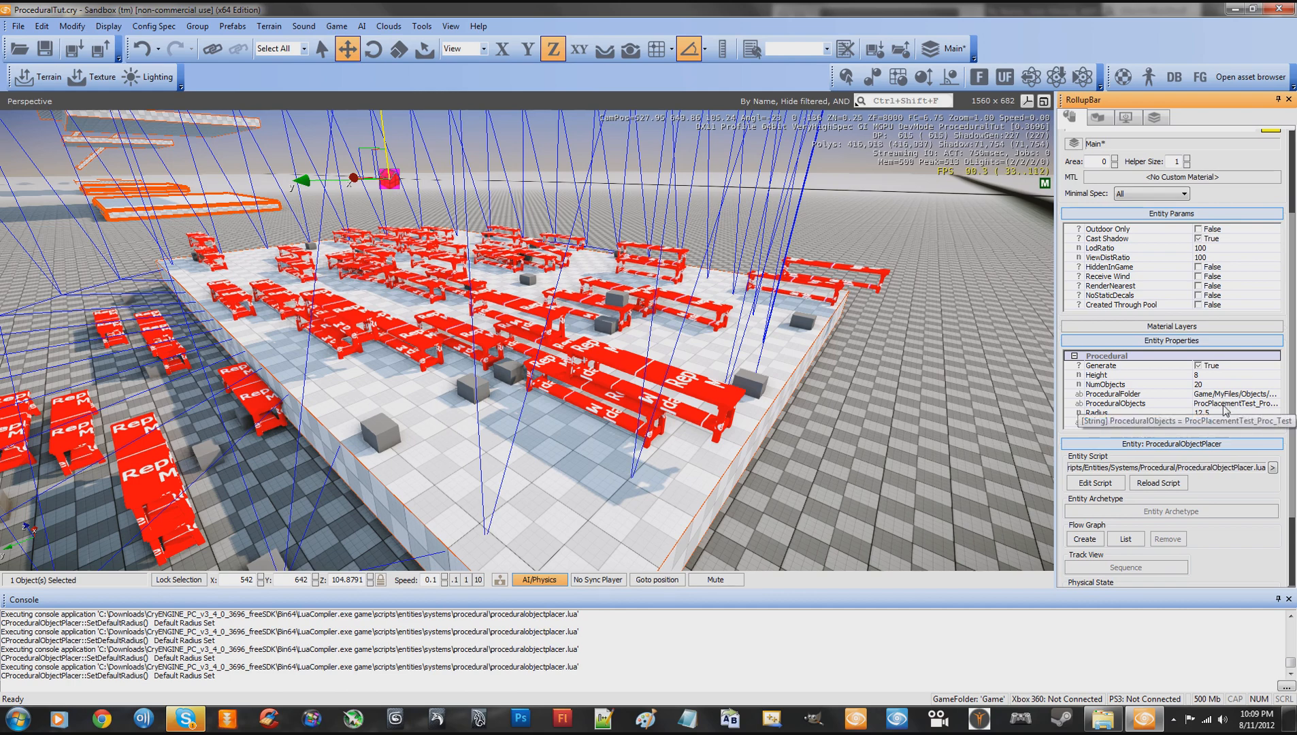
# - Reload the placer's entity script to generate only the specified Test object, and inspect the boxes on the slab
pyautogui.click(1205, 404)
pyautogui.moveTo(1205, 404); pyautogui.dragTo(1284, 406)
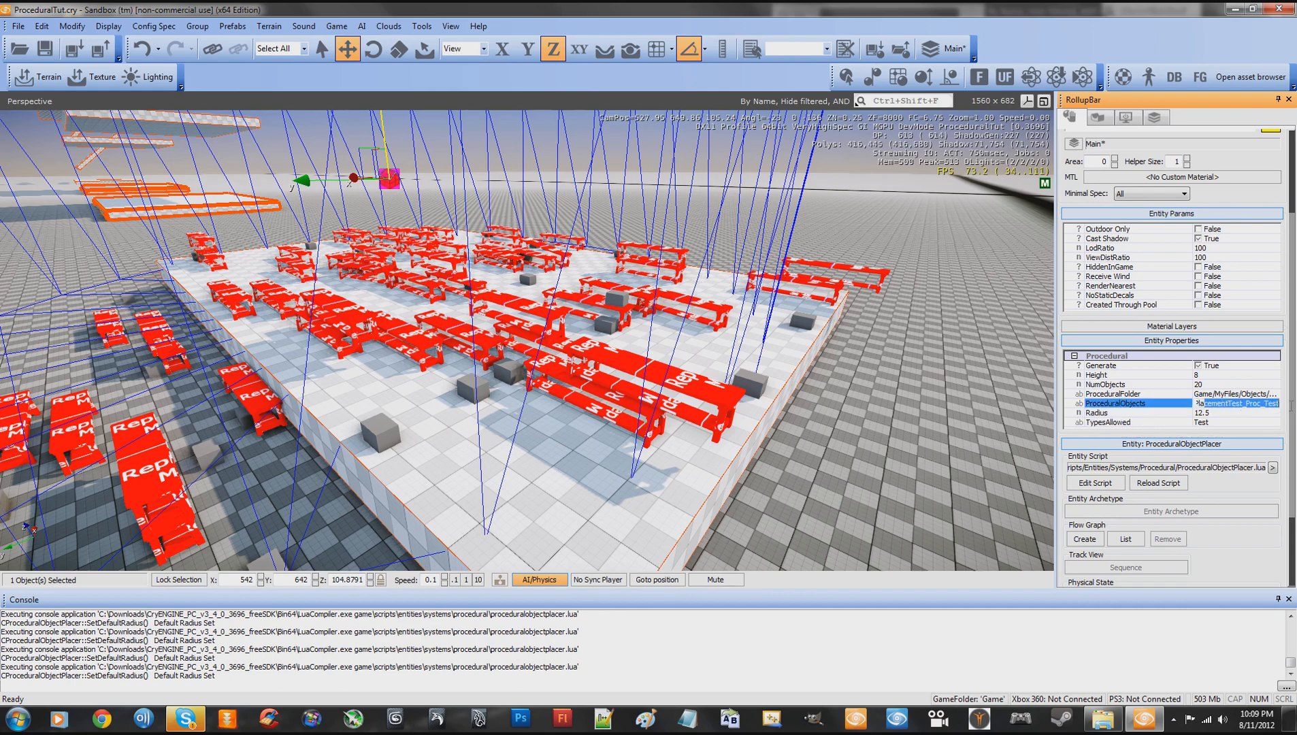
pyautogui.click(1218, 407)
pyautogui.doubleClick(1199, 404)
pyautogui.click(1155, 484)
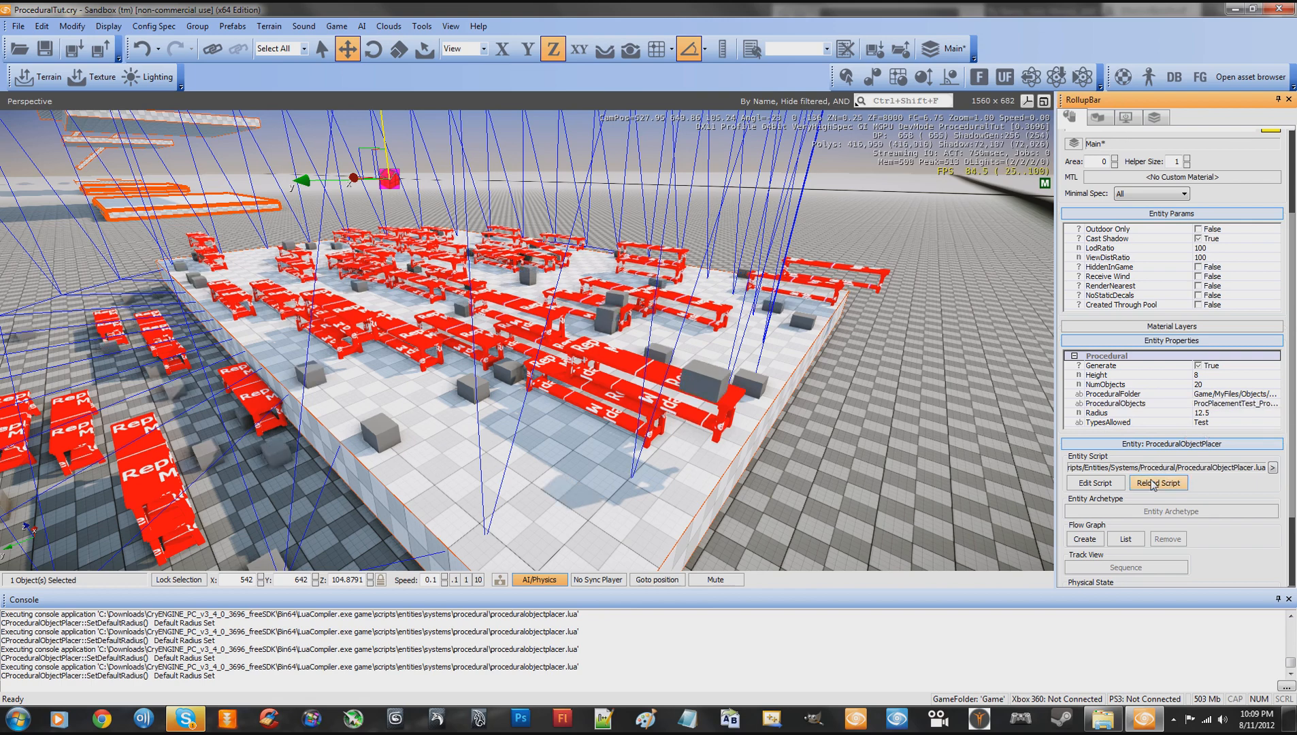
pyautogui.press('w')
pyautogui.moveTo(833, 416); pyautogui.dragTo(834, 416, button='right')
pyautogui.press('s')
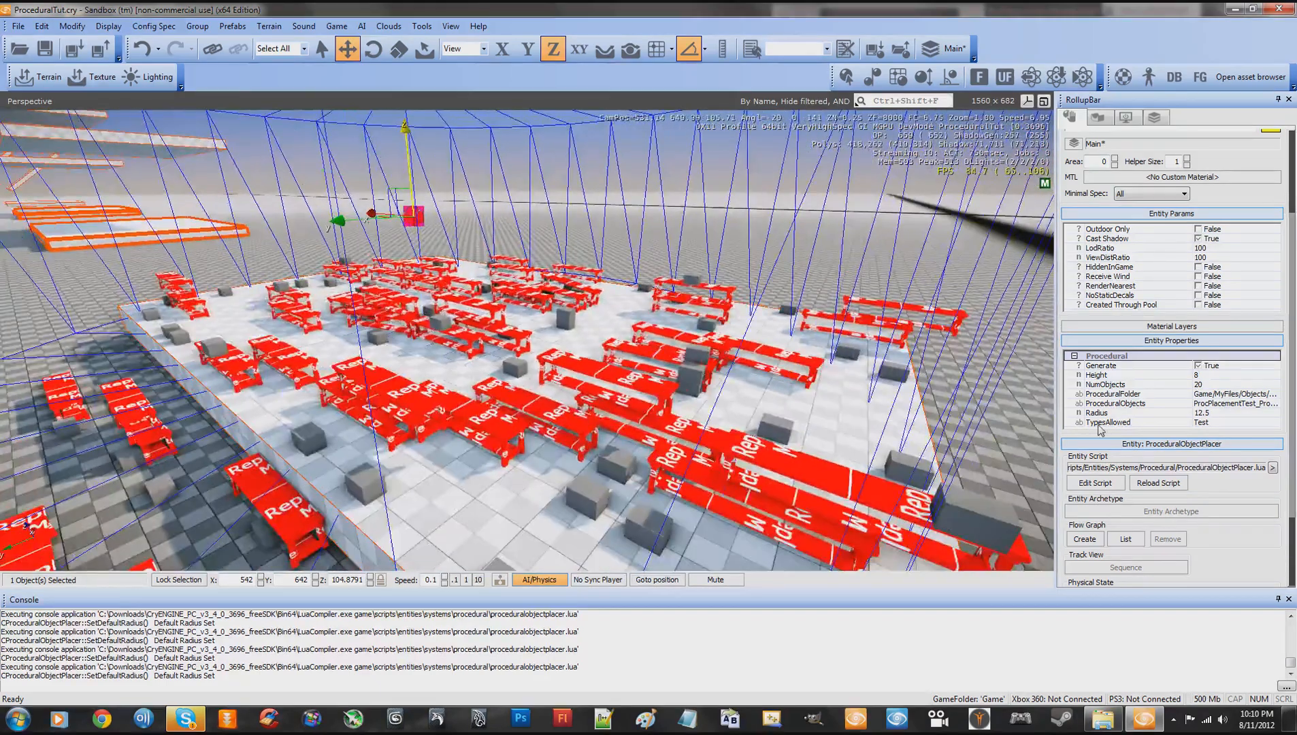
# - Set the placer's TypesAllowed to "Test,Chair," and look over the slab from different distances
pyautogui.click(1235, 422)
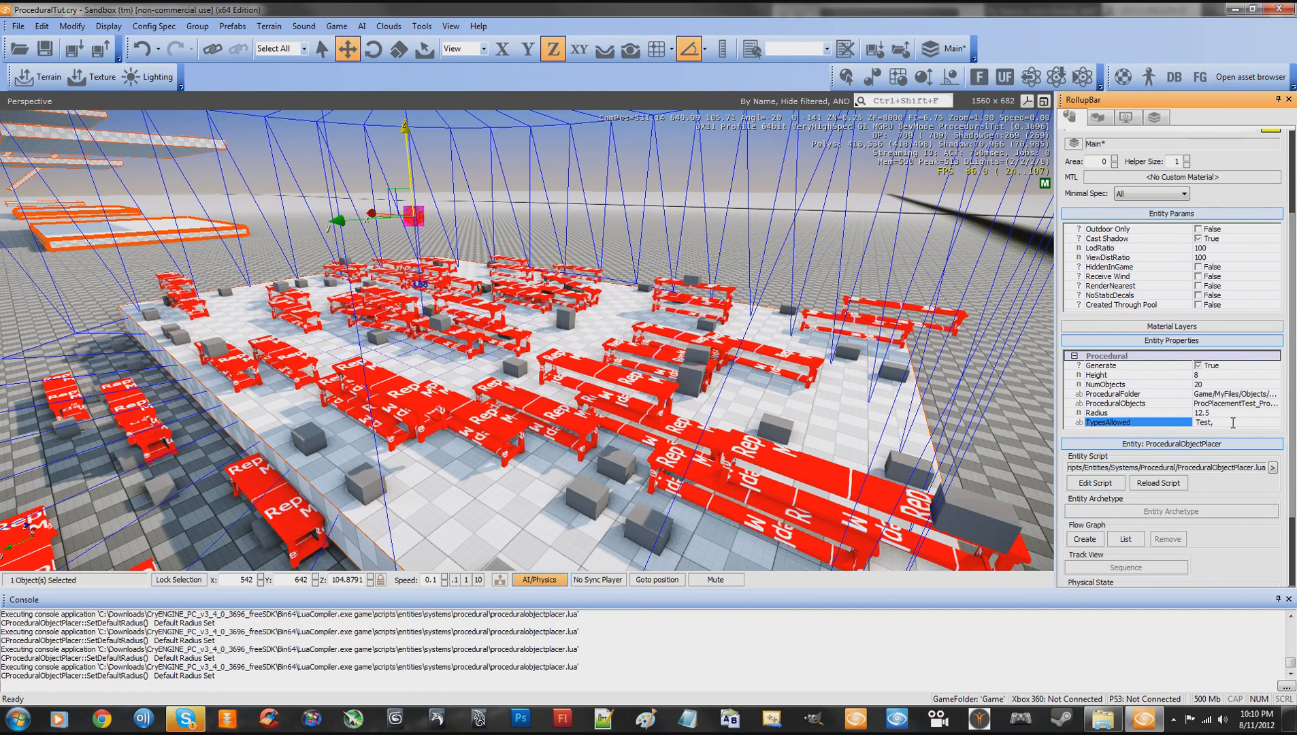
pyautogui.write('Ch')
pyautogui.press('d')
pyautogui.press('w')
pyautogui.moveTo(751, 274); pyautogui.dragTo(750, 272, button='right')
pyautogui.press('s')
pyautogui.press('w')
pyautogui.press('s')
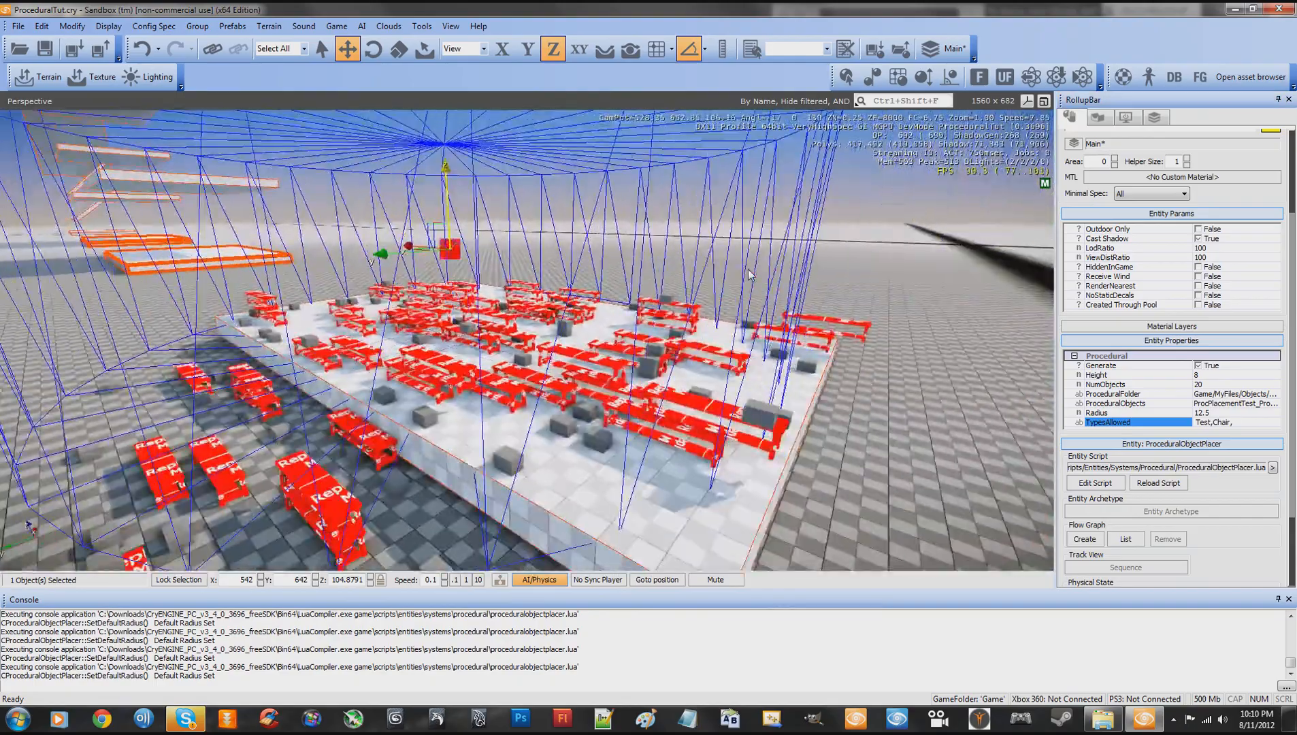
pyautogui.press('w')
pyautogui.press('s')
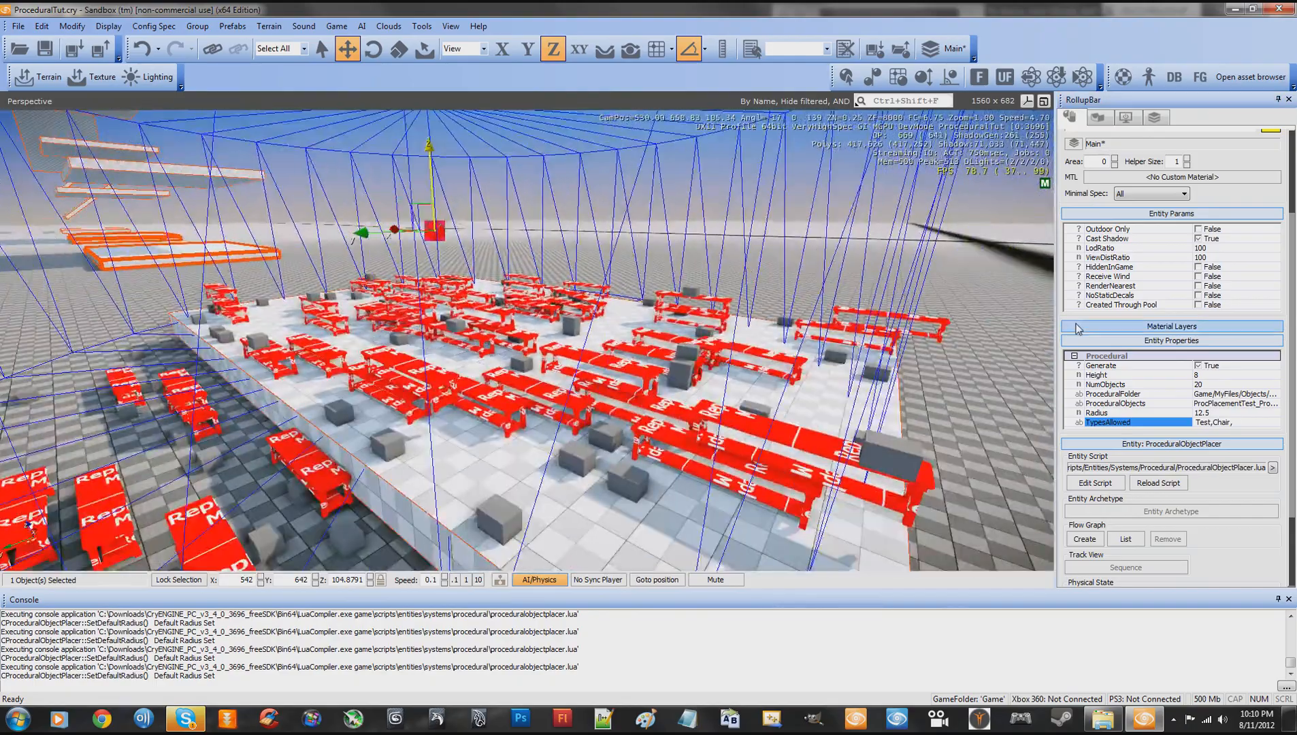
# - Review the full ProceduralObjects entry of the placer and view the generated objects on the slab
pyautogui.click(1212, 407)
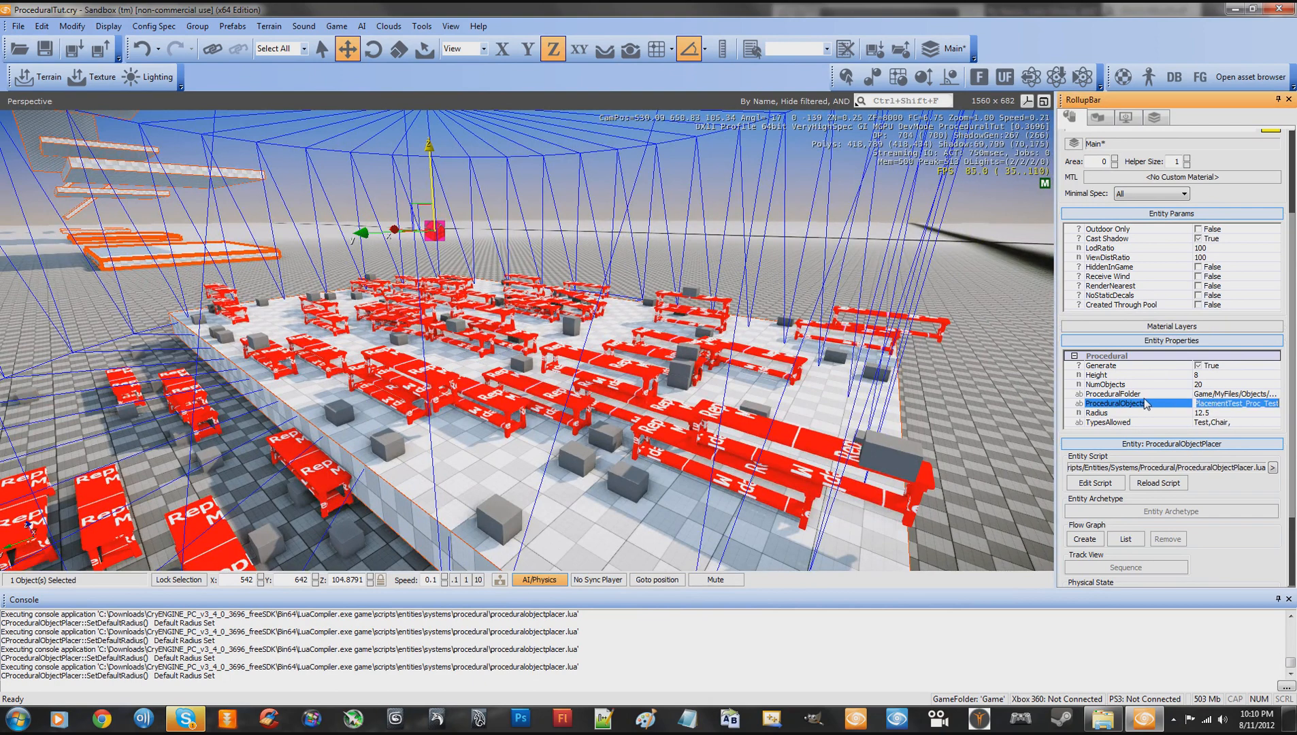
pyautogui.click(1207, 407)
pyautogui.moveTo(1200, 406); pyautogui.dragTo(1295, 404)
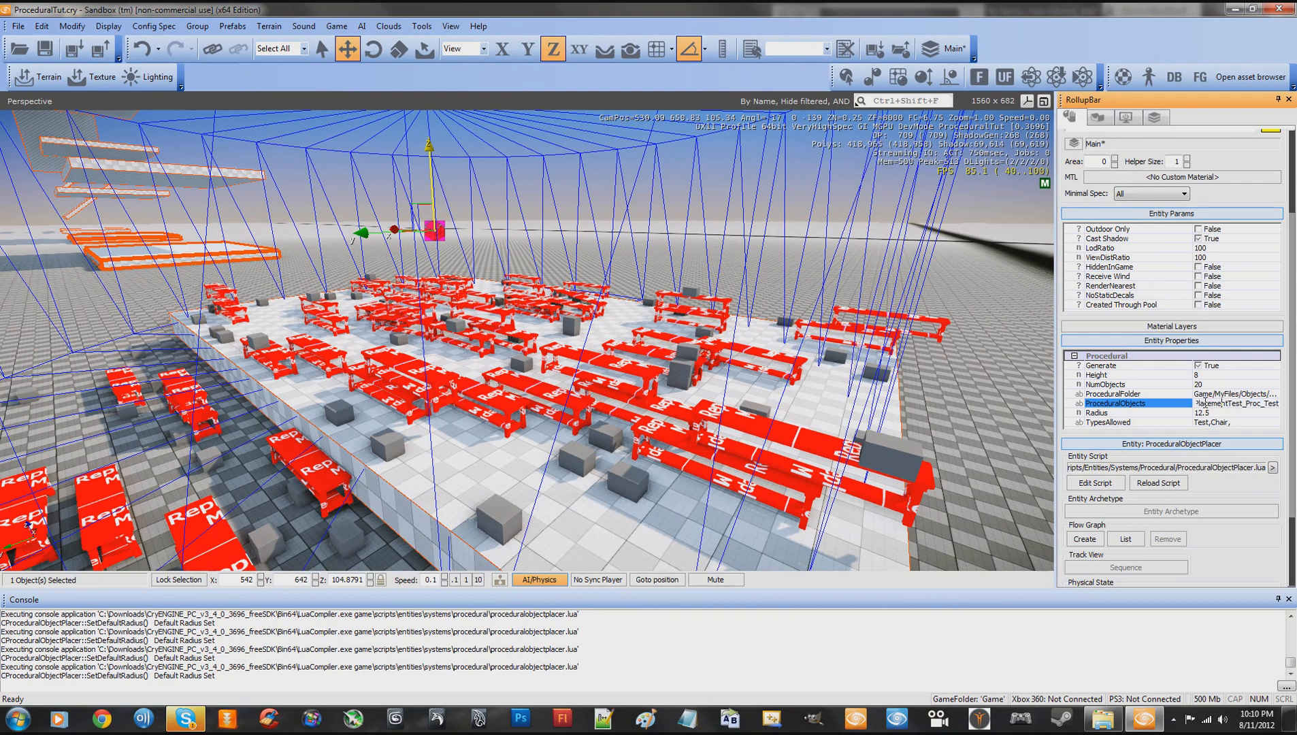
pyautogui.moveTo(1202, 404); pyautogui.dragTo(1287, 402)
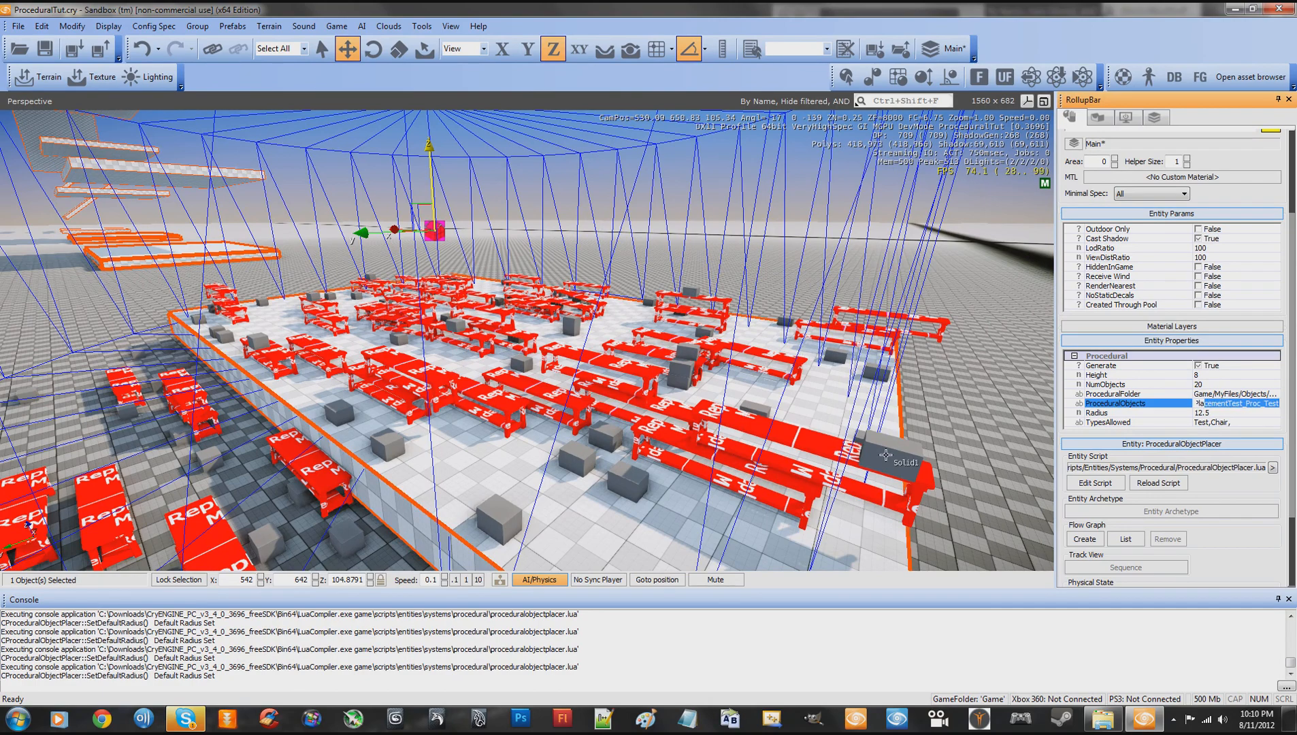
pyautogui.press('w')
pyautogui.press('d')
pyautogui.moveTo(893, 397); pyautogui.dragTo(892, 397, button='right')
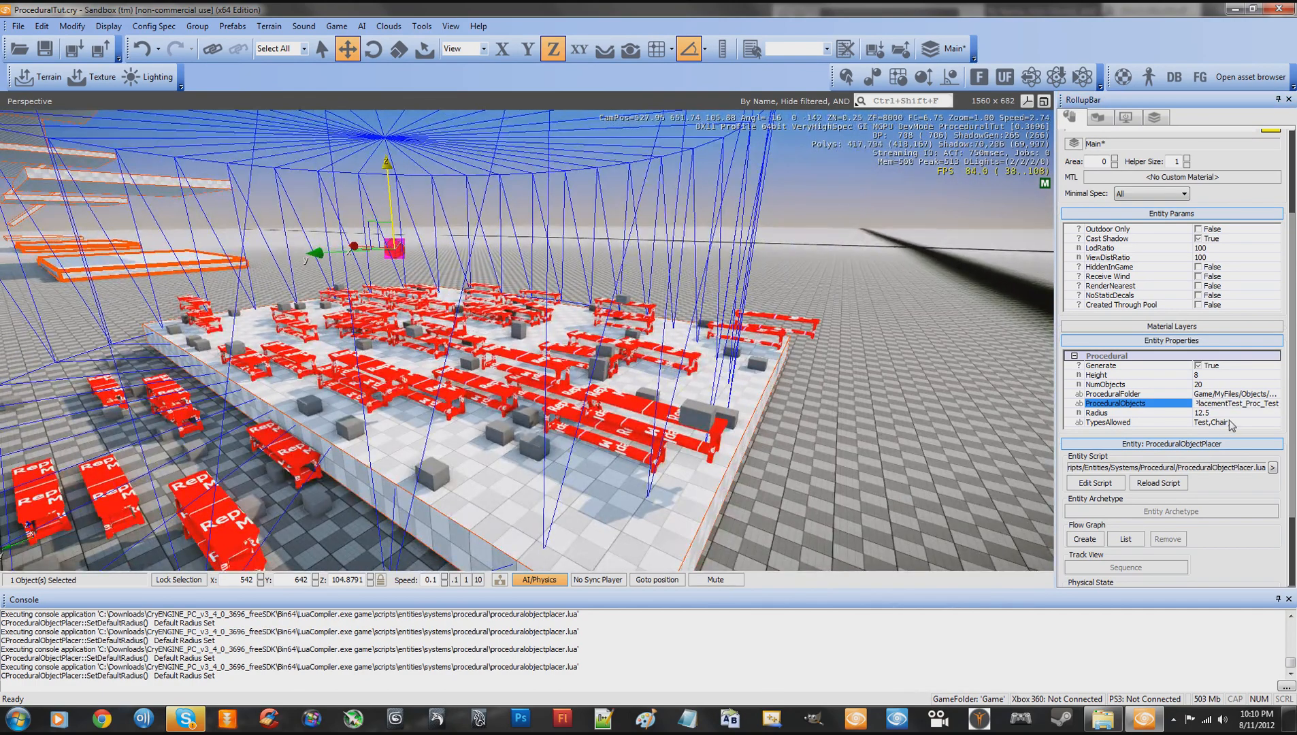
# - Reload the placer's entity script repeatedly with TypesAllowed kept at "Test,Chair," to generate more objects over the slab
pyautogui.click(1238, 421)
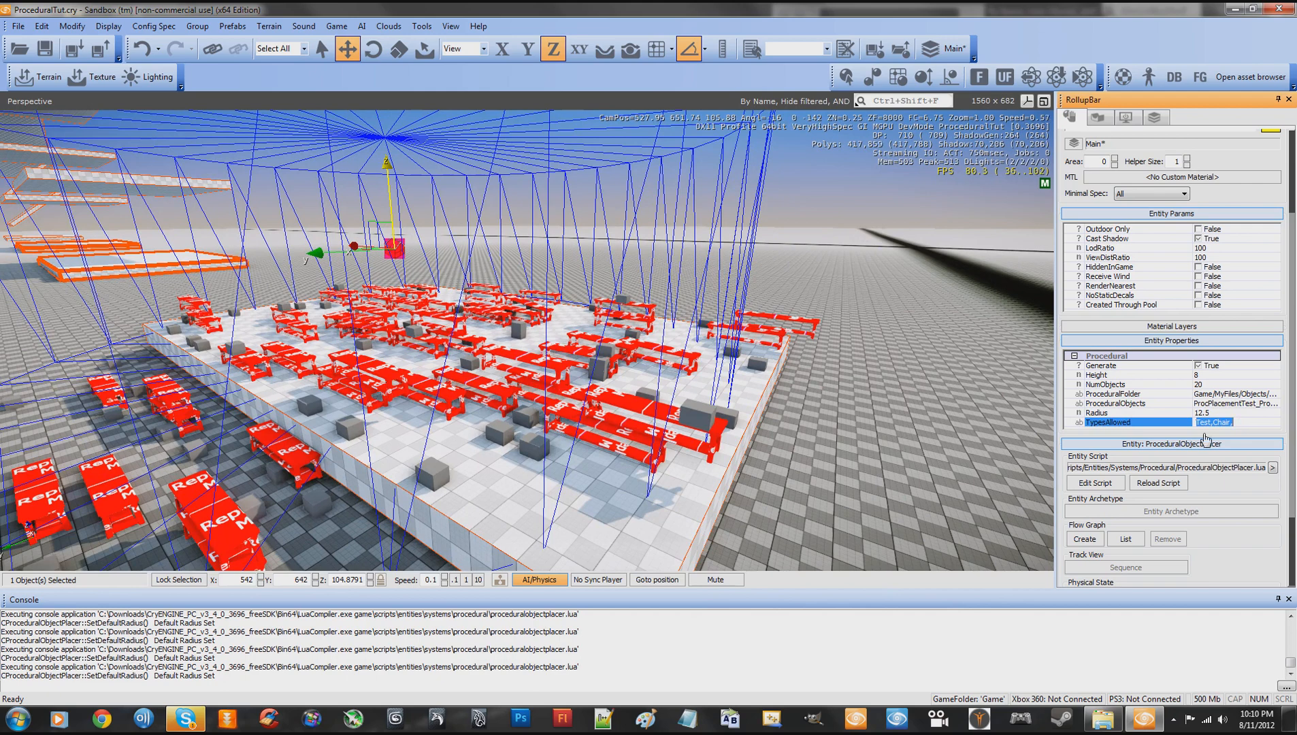
pyautogui.click(1156, 484)
pyautogui.click(1155, 484)
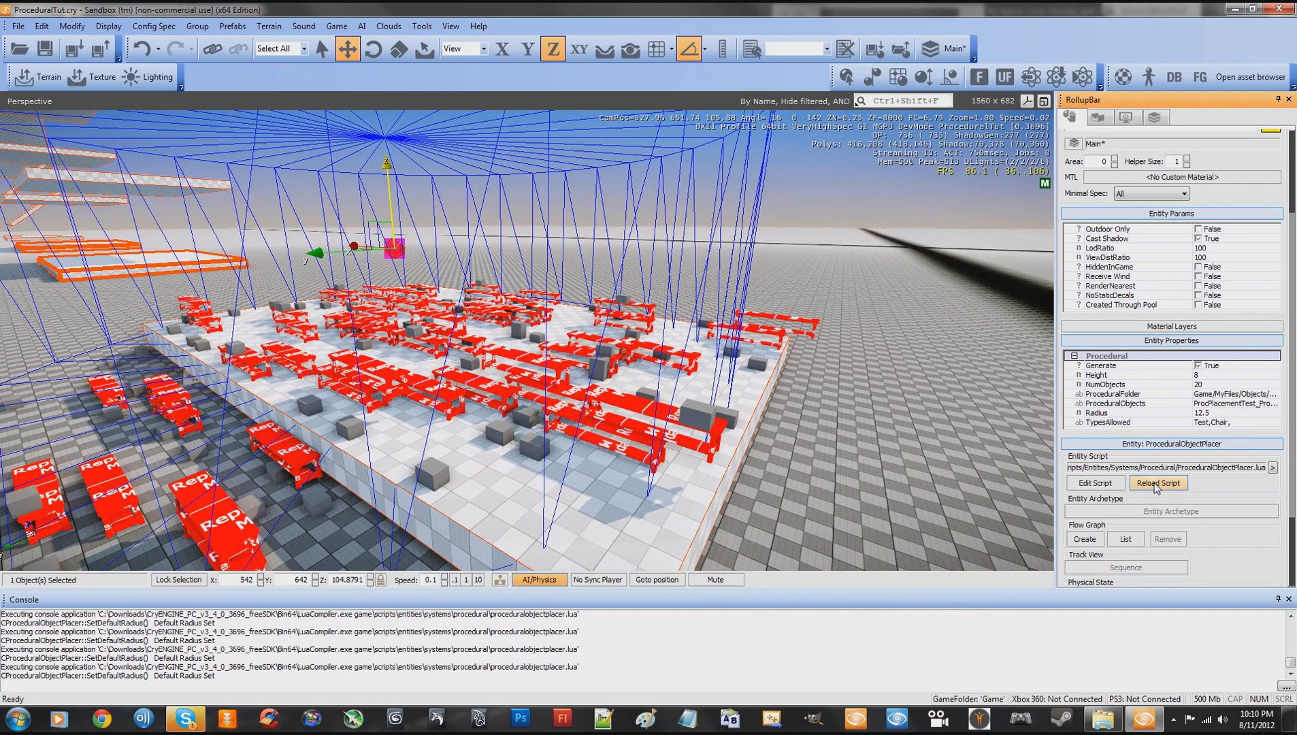
pyautogui.click(1155, 485)
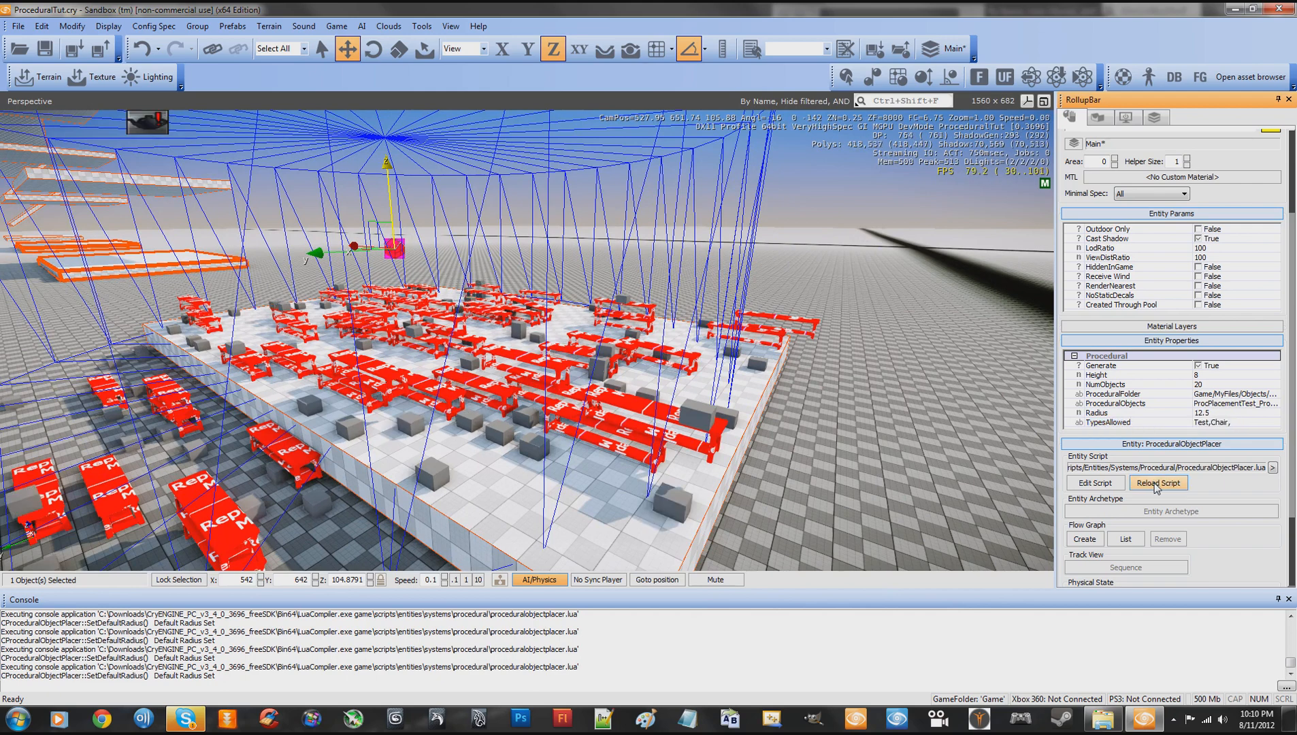
pyautogui.click(1155, 484)
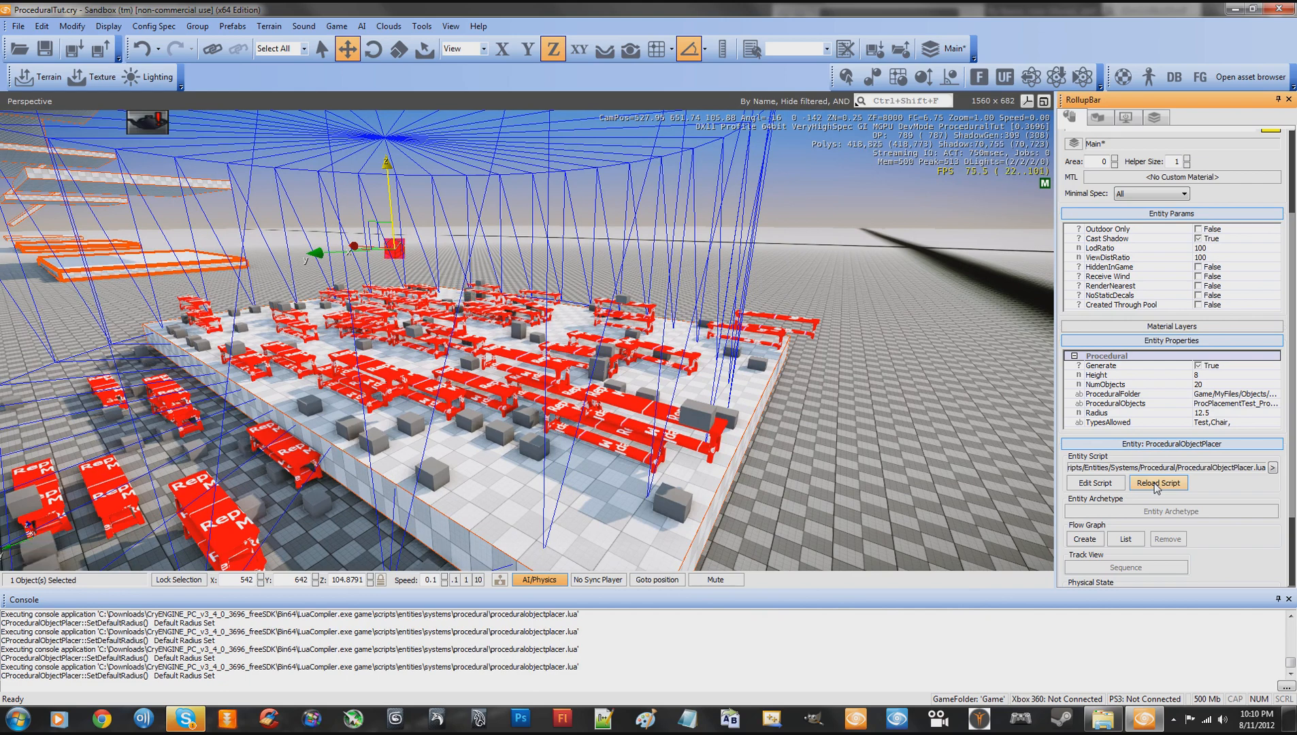
pyautogui.click(1155, 484)
# - Open the placer's TypesAllowed value for editing
pyautogui.click(1235, 424)
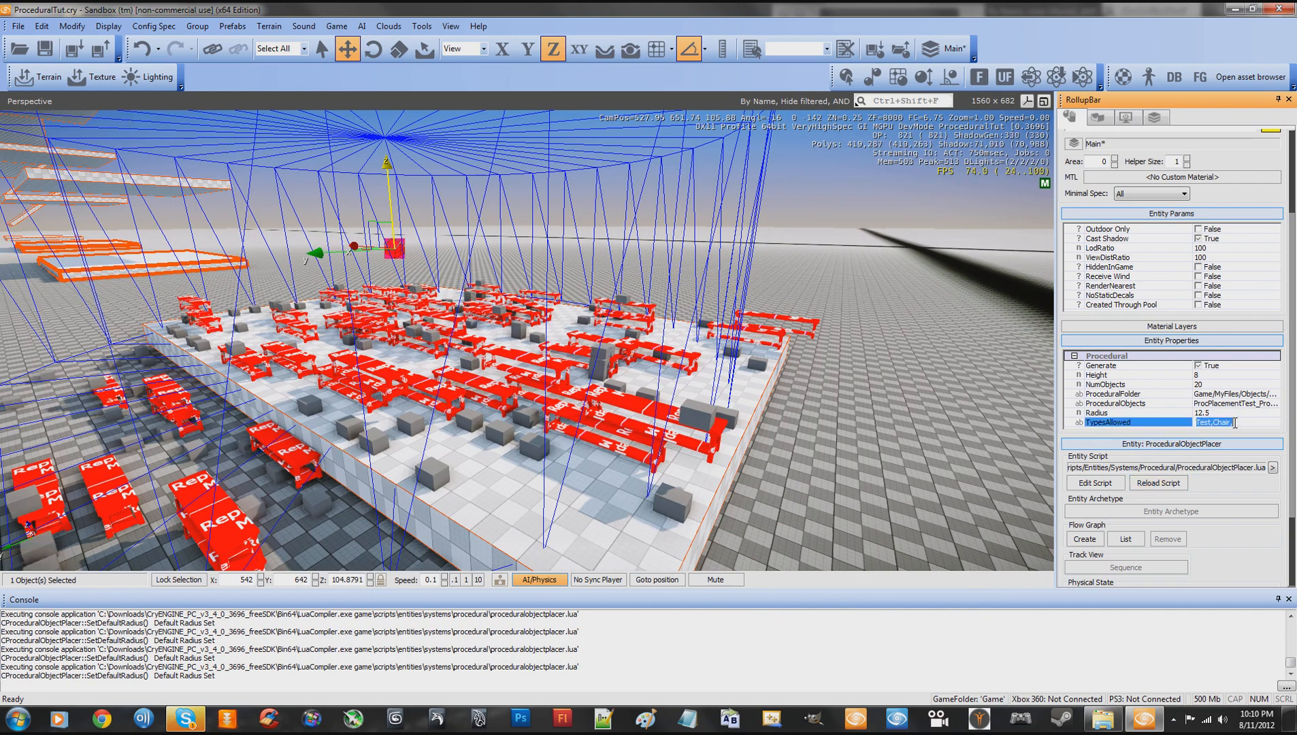
pyautogui.click(1245, 422)
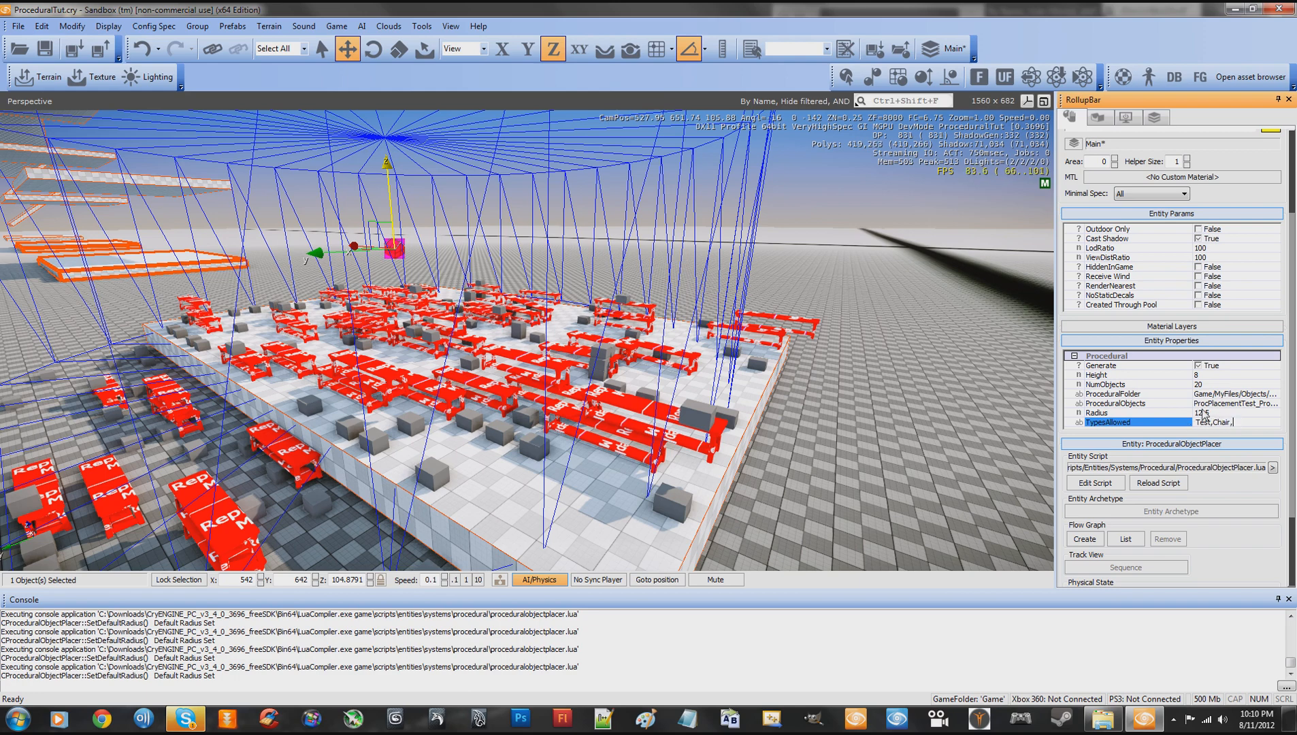
# - Examine the placer's ProceduralObjects names alongside its comma-separated TypesAllowed entries
pyautogui.click(1208, 405)
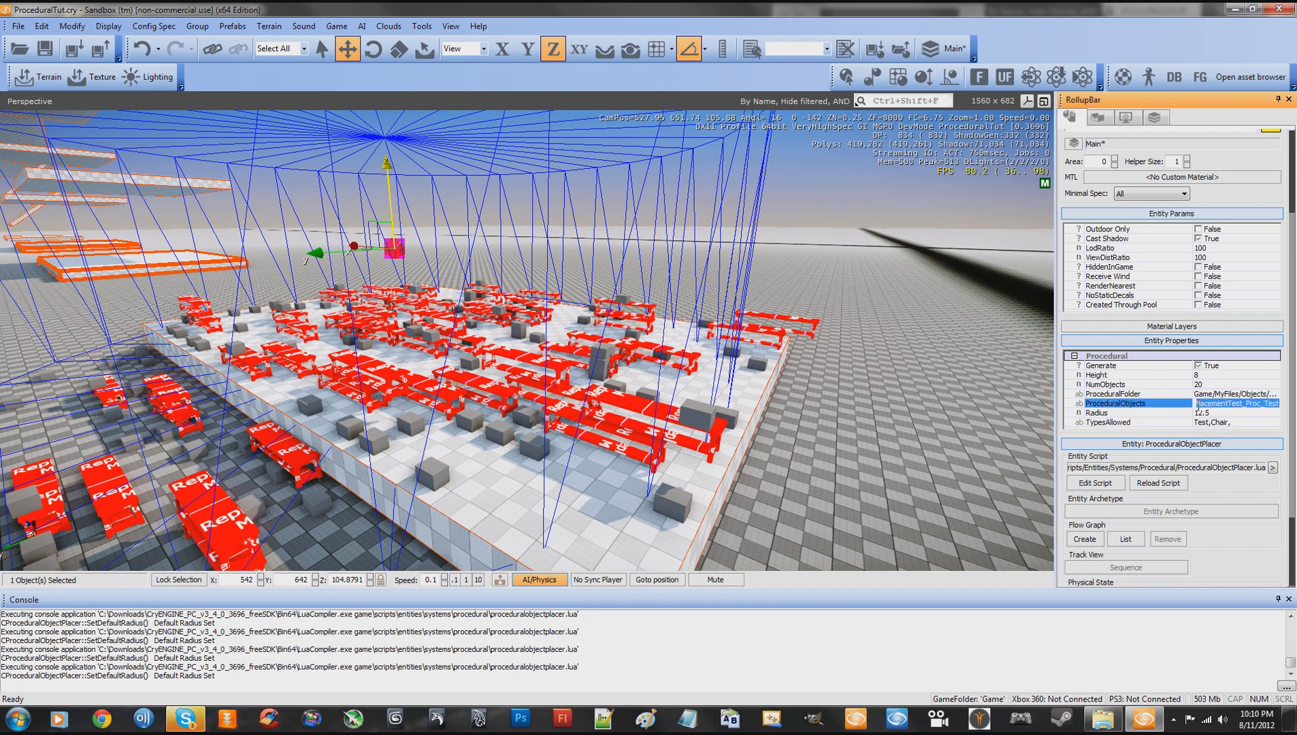
pyautogui.click(1243, 407)
pyautogui.moveTo(1197, 404); pyautogui.dragTo(1277, 402)
pyautogui.click(1211, 402)
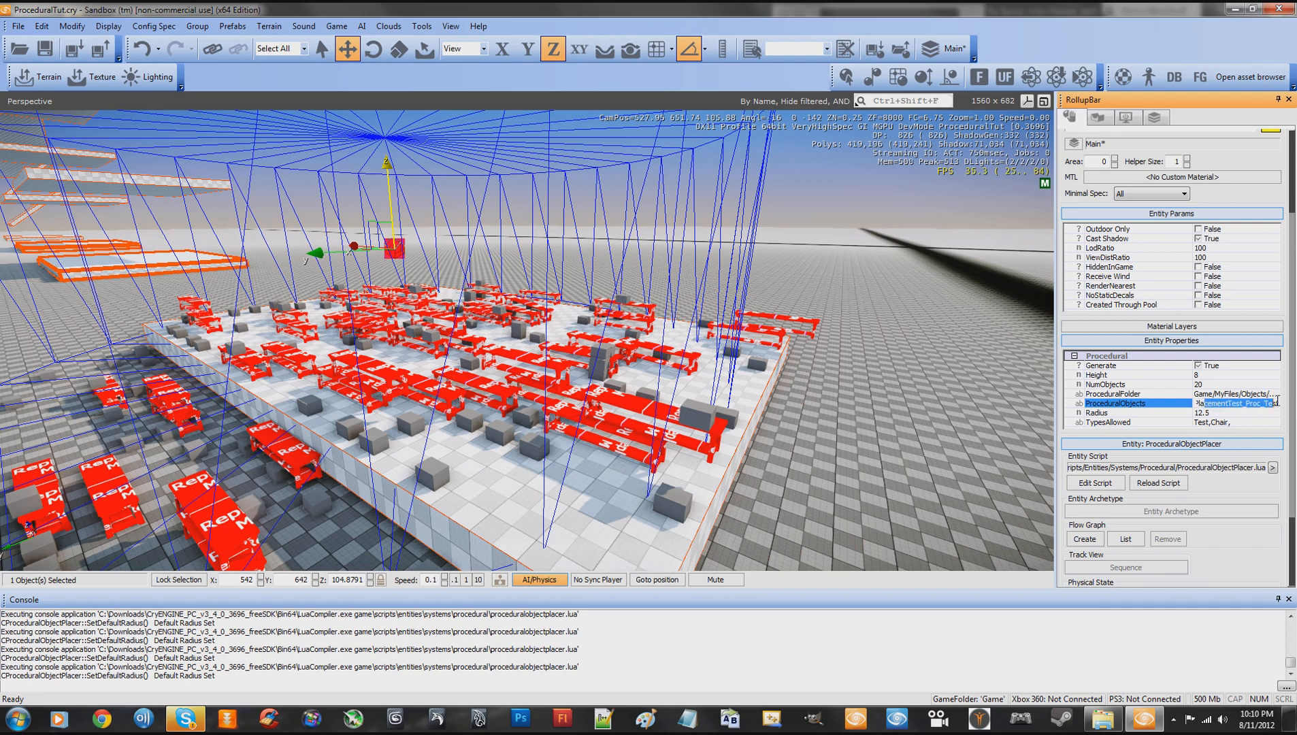
pyautogui.moveTo(1251, 404); pyautogui.dragTo(1211, 423)
pyautogui.click(1238, 422)
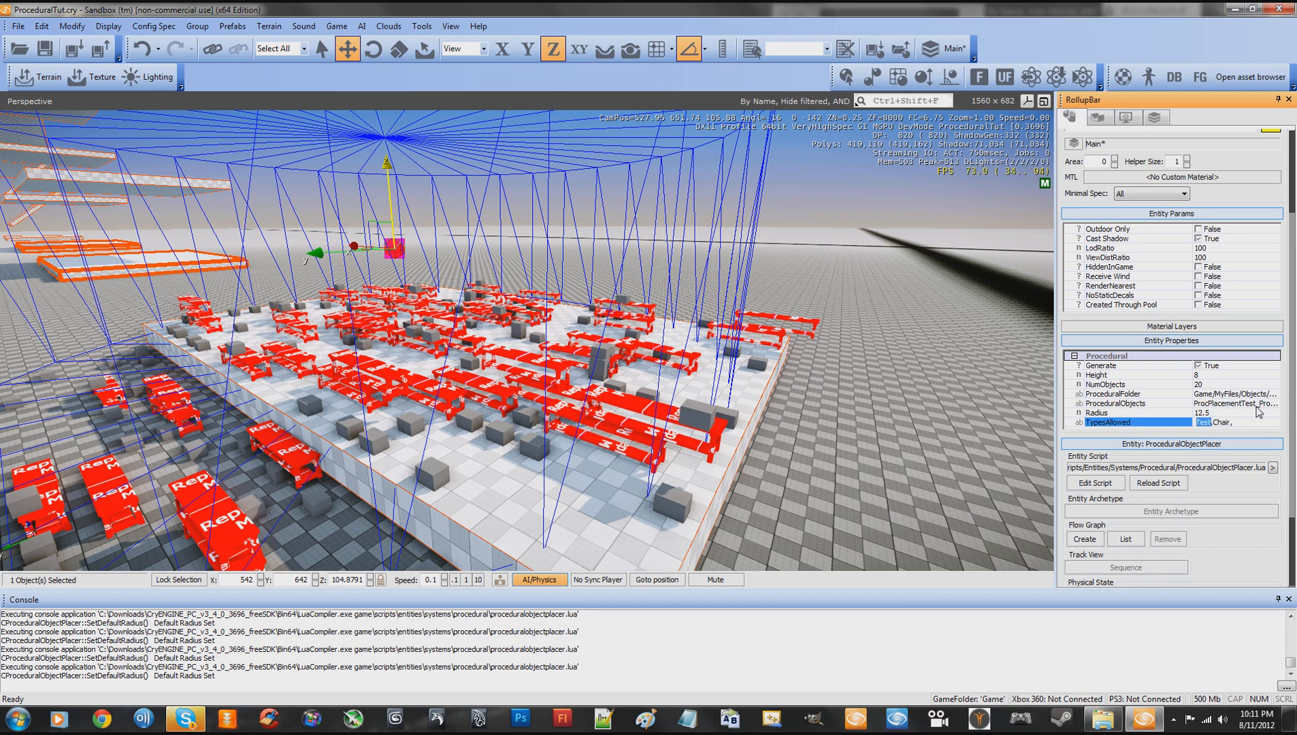
pyautogui.click(1237, 404)
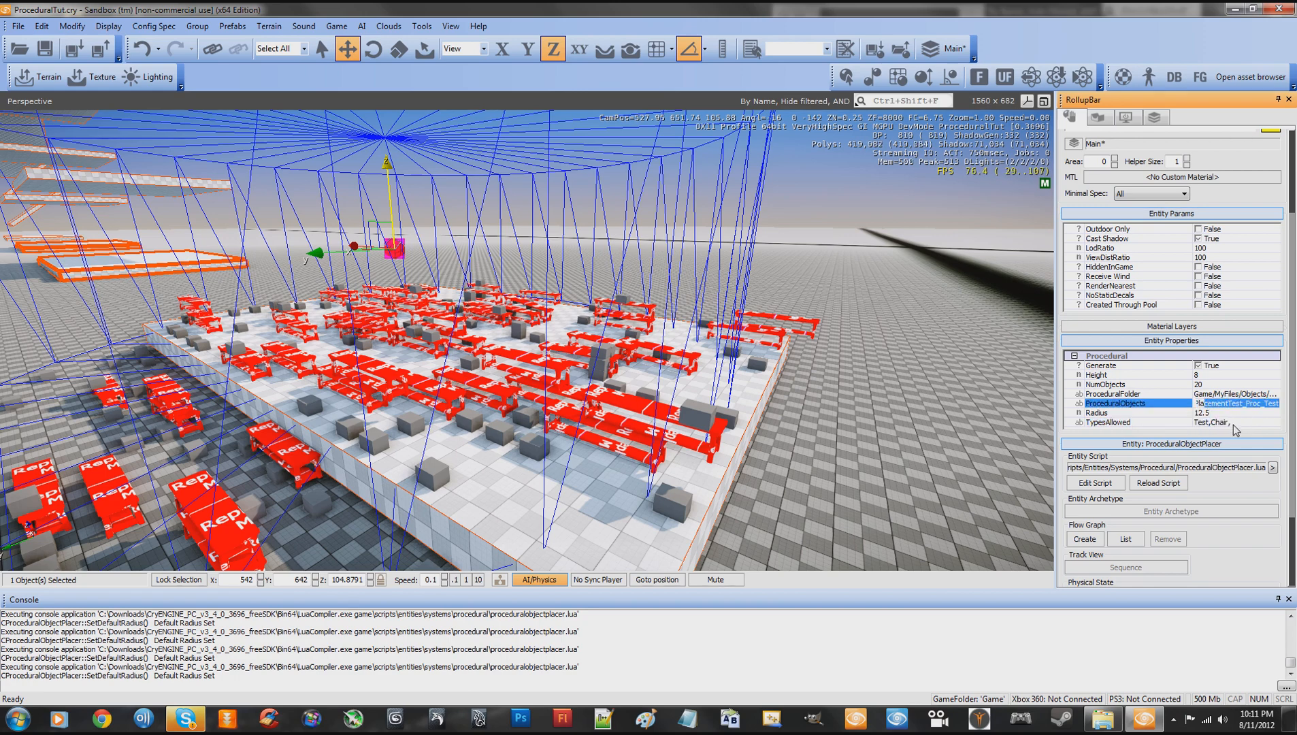
pyautogui.click(1233, 423)
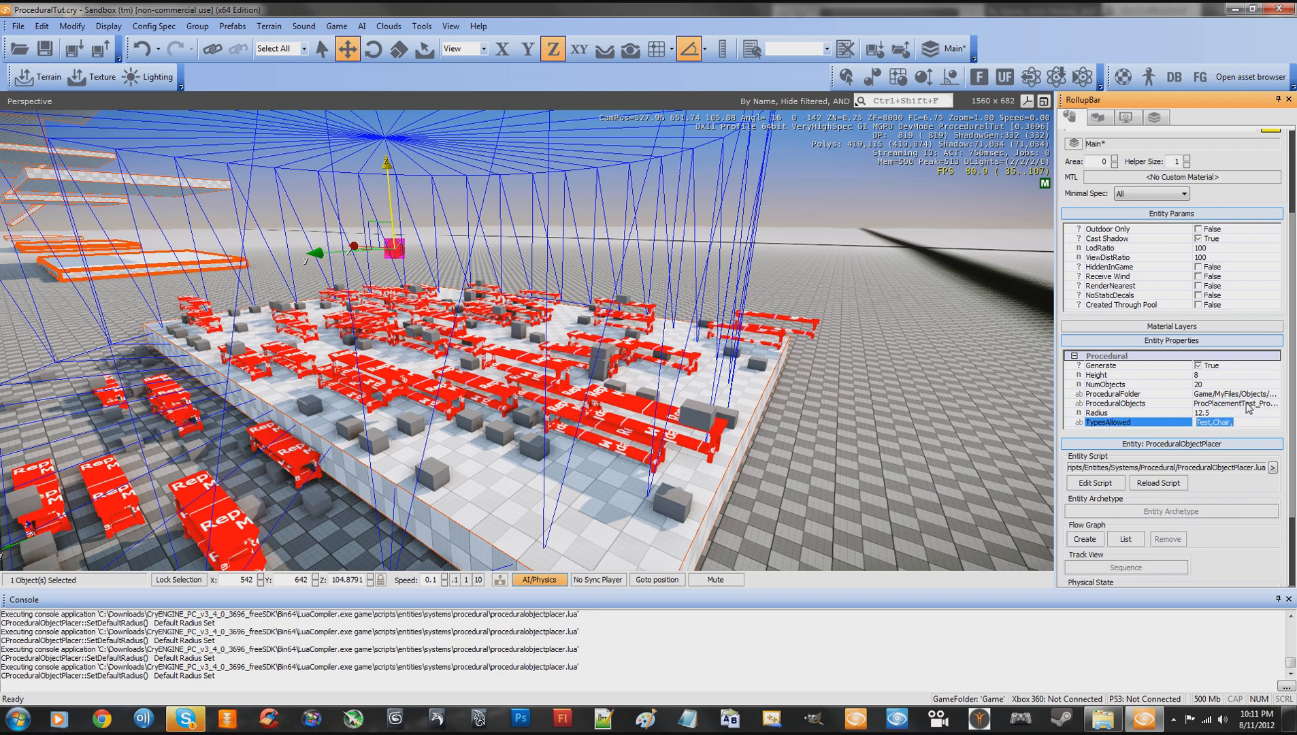
pyautogui.click(1206, 408)
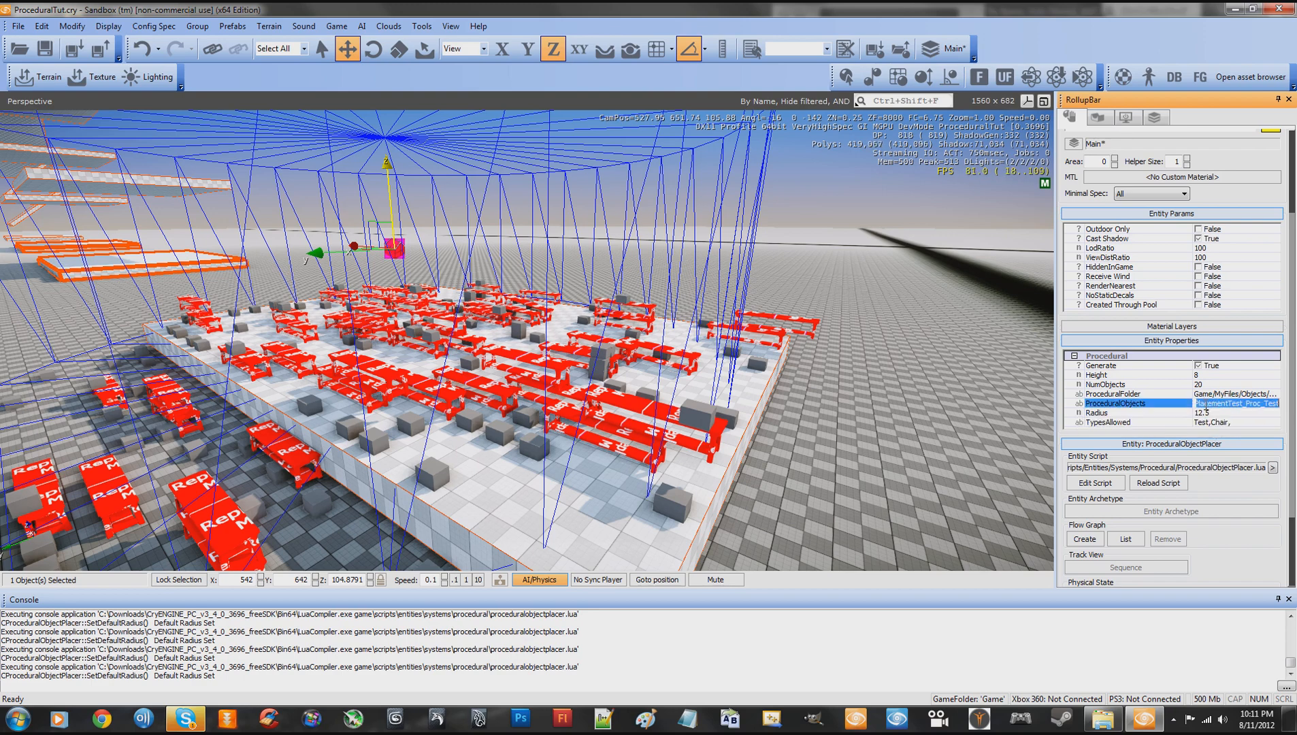
pyautogui.click(1280, 404)
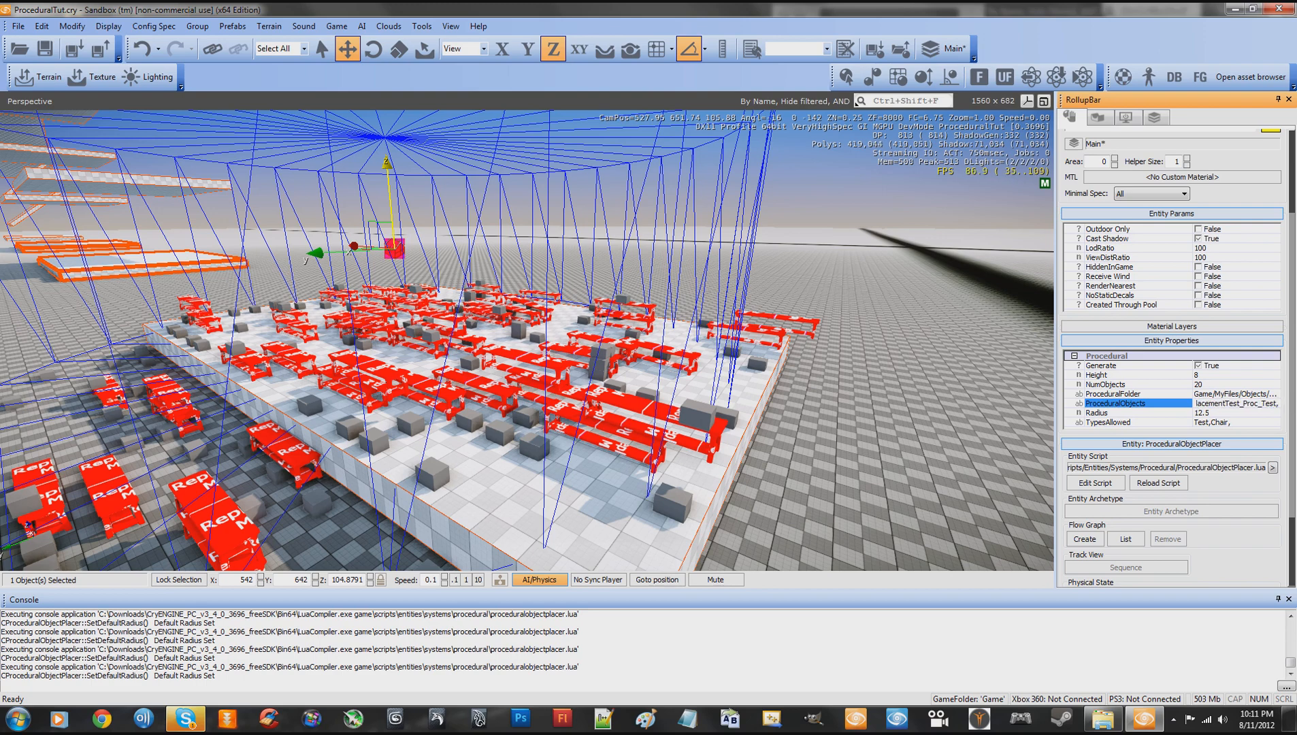
# - Clear the placer's ProceduralObjects value so that no specific objects are listed
pyautogui.write(', jdkfsjjf, d')
pyautogui.press('BackSpace')
pyautogui.press('BackSpace')
pyautogui.press('BackSpace')
pyautogui.press('BackSpace')
pyautogui.press('BackSpace')
pyautogui.press('BackSpace')
pyautogui.press('BackSpace')
pyautogui.press('BackSpace')
pyautogui.press('BackSpace')
pyautogui.press('BackSpace')
pyautogui.press('BackSpace')
pyautogui.press('BackSpace')
pyautogui.click(1248, 422)
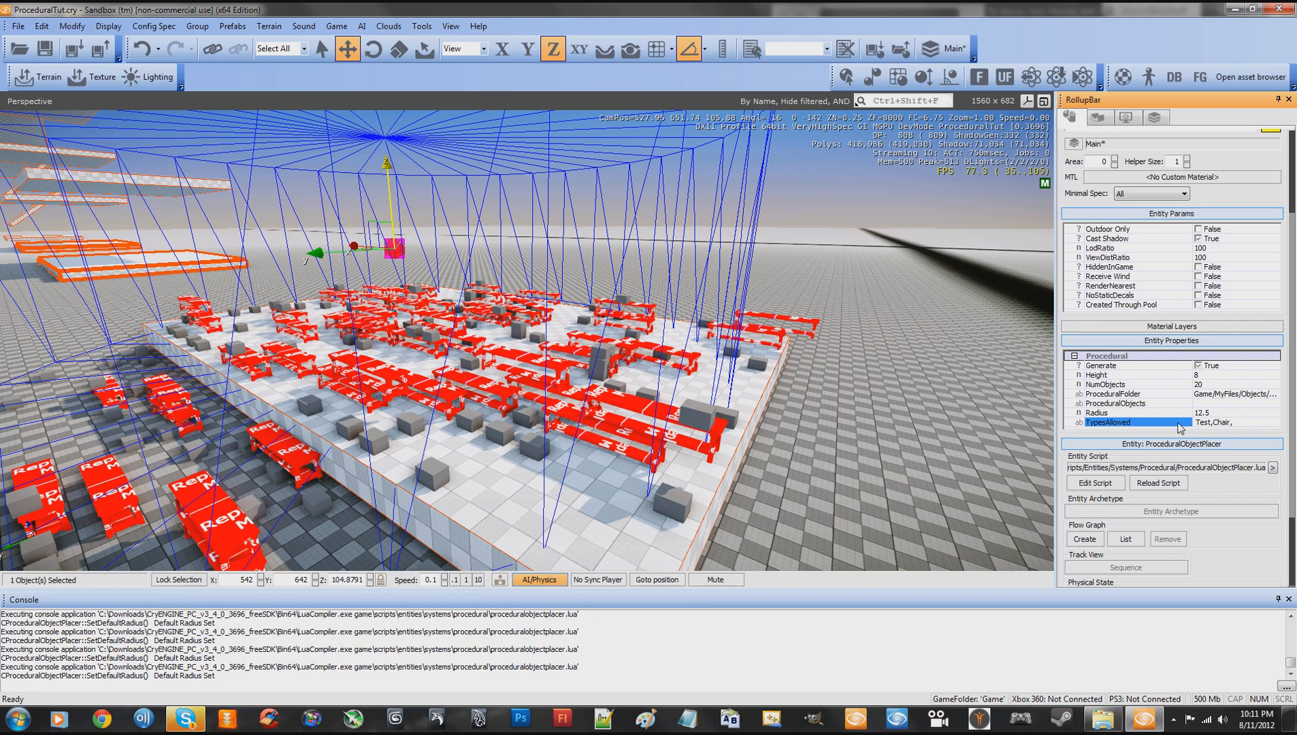
# - Turn off Generate for the placer and reload its entity script several times
pyautogui.press('s')
pyautogui.moveTo(936, 409); pyautogui.dragTo(940, 410, button='right')
pyautogui.press('w')
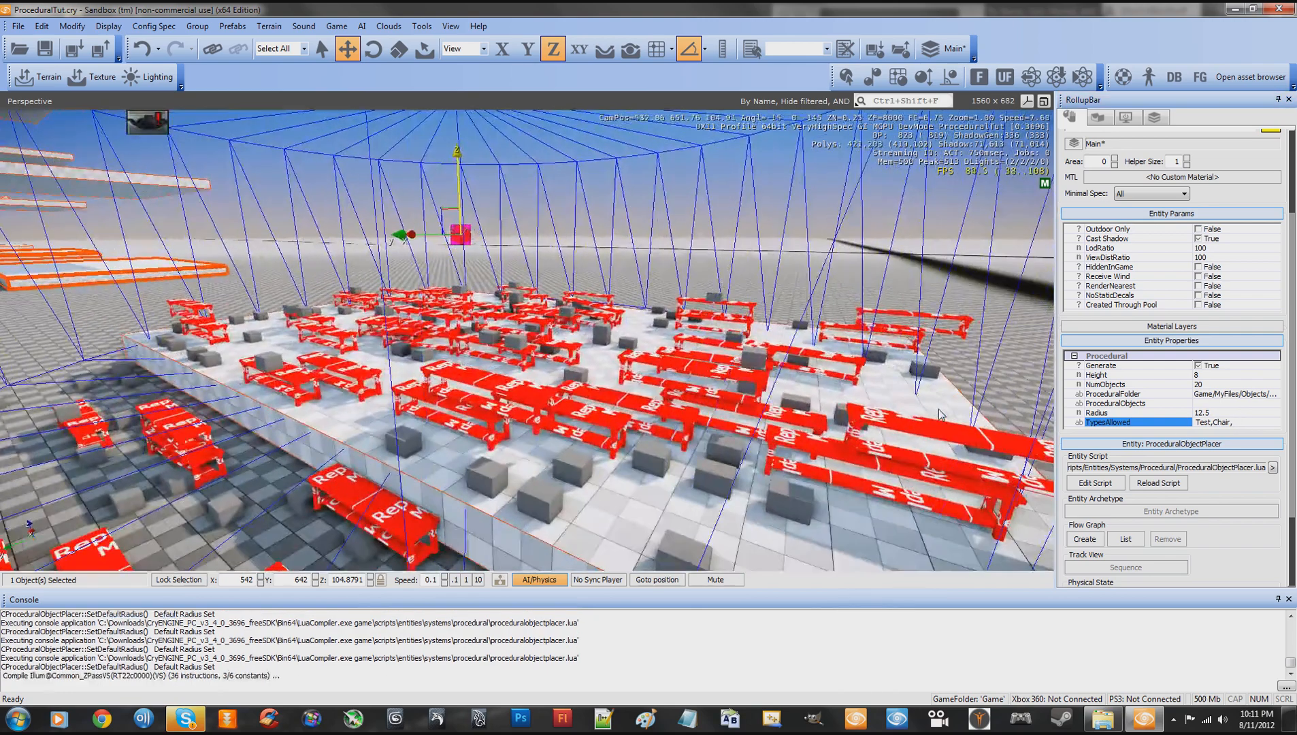
pyautogui.click(1199, 366)
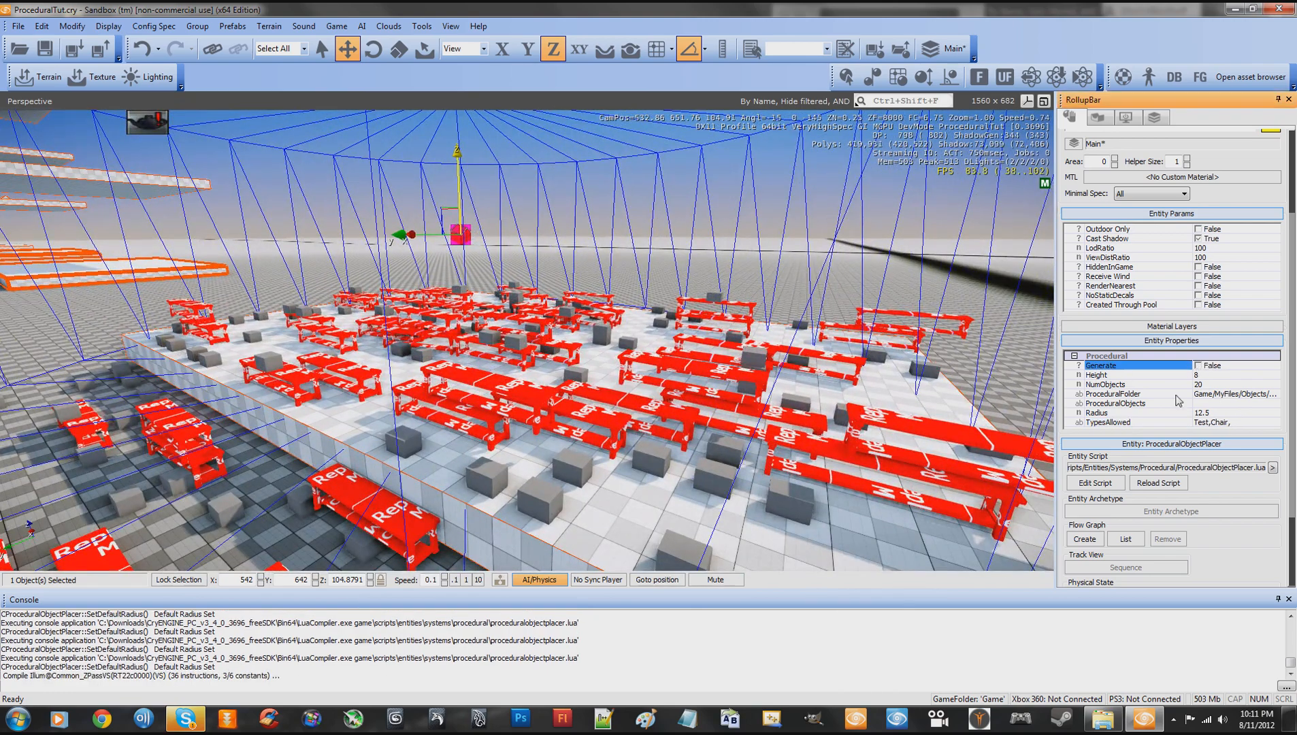
pyautogui.click(1166, 483)
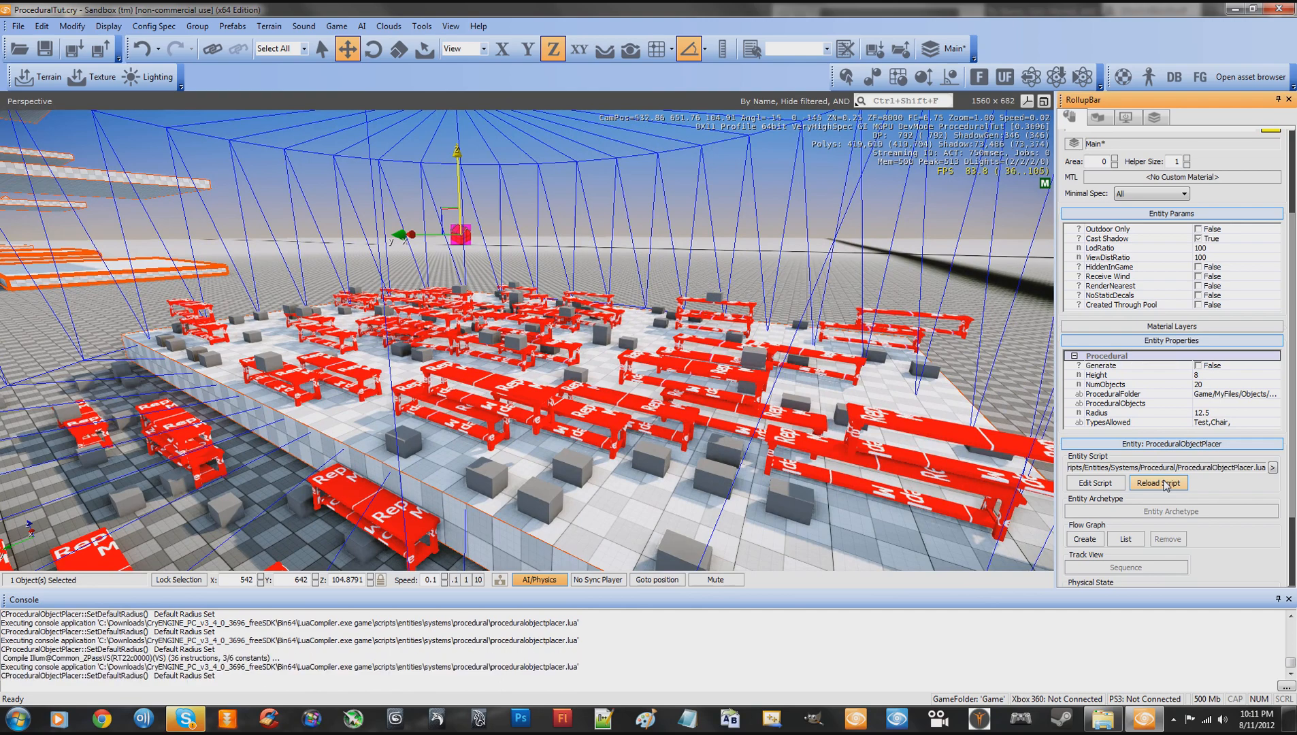
pyautogui.click(1165, 483)
pyautogui.click(1166, 484)
pyautogui.click(1165, 483)
# - Enter game mode on the slab and test the physics of the generated tables and boxes by walking among them and blasting them
pyautogui.press('w')
pyautogui.moveTo(835, 392)
pyautogui.mouseDown(button='right')
pyautogui.moveTo(822, 391)
pyautogui.moveTo(850, 393)
pyautogui.moveTo(823, 389)
pyautogui.moveTo(835, 398)
pyautogui.mouseUp(button='right')
pyautogui.press('w')
pyautogui.press('d')
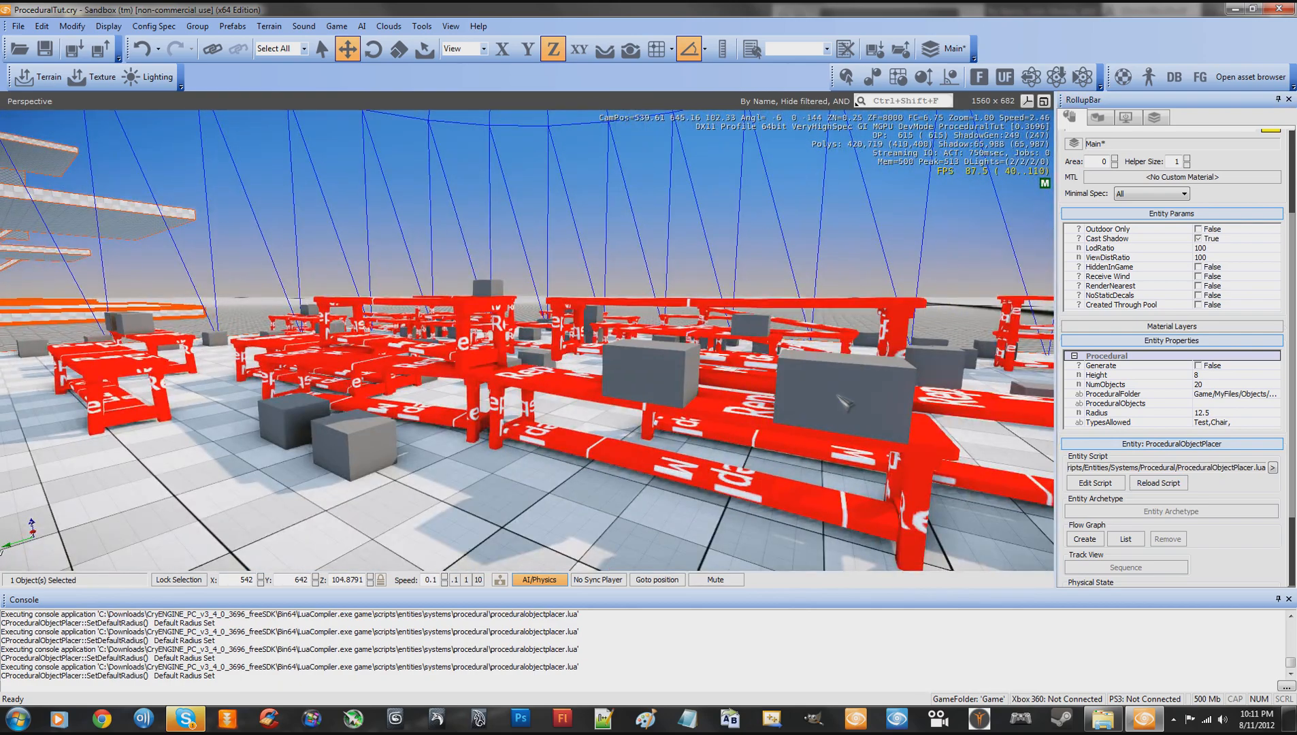
pyautogui.hotkey('ctrl', 'g')
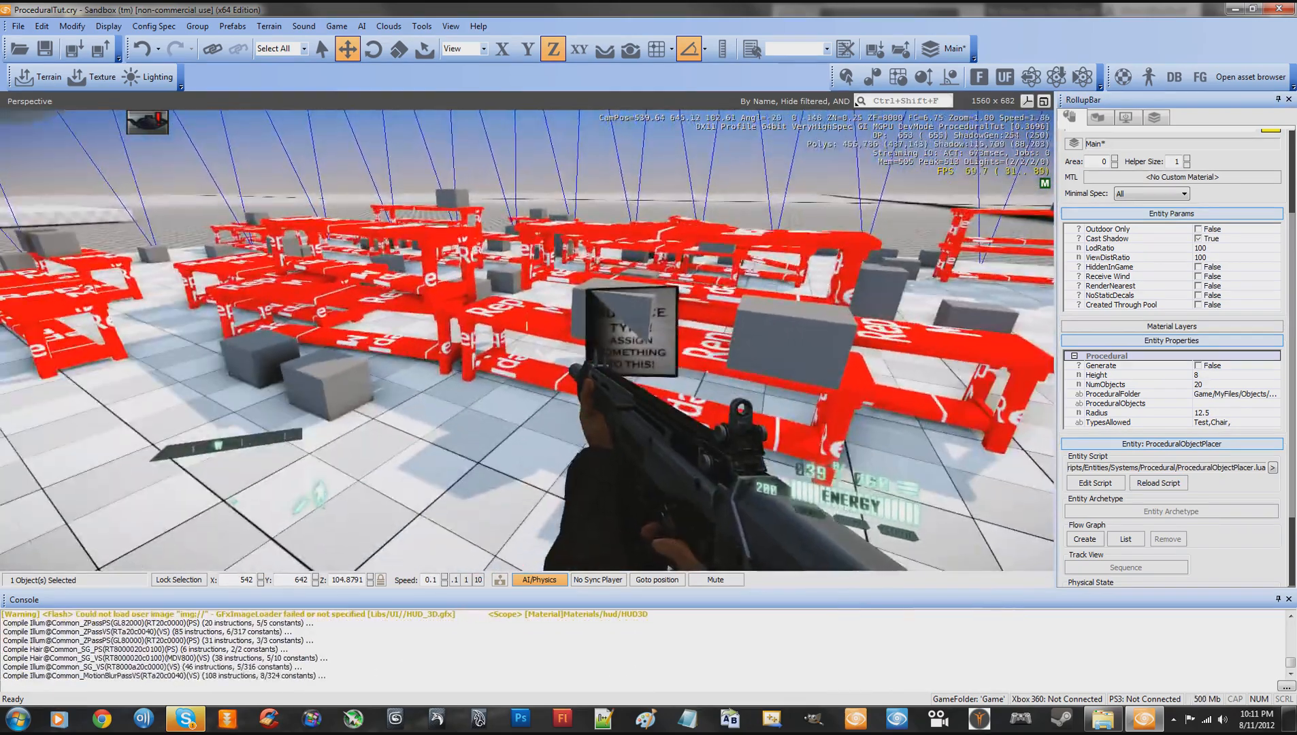
pyautogui.press('r')
pyautogui.press('s')
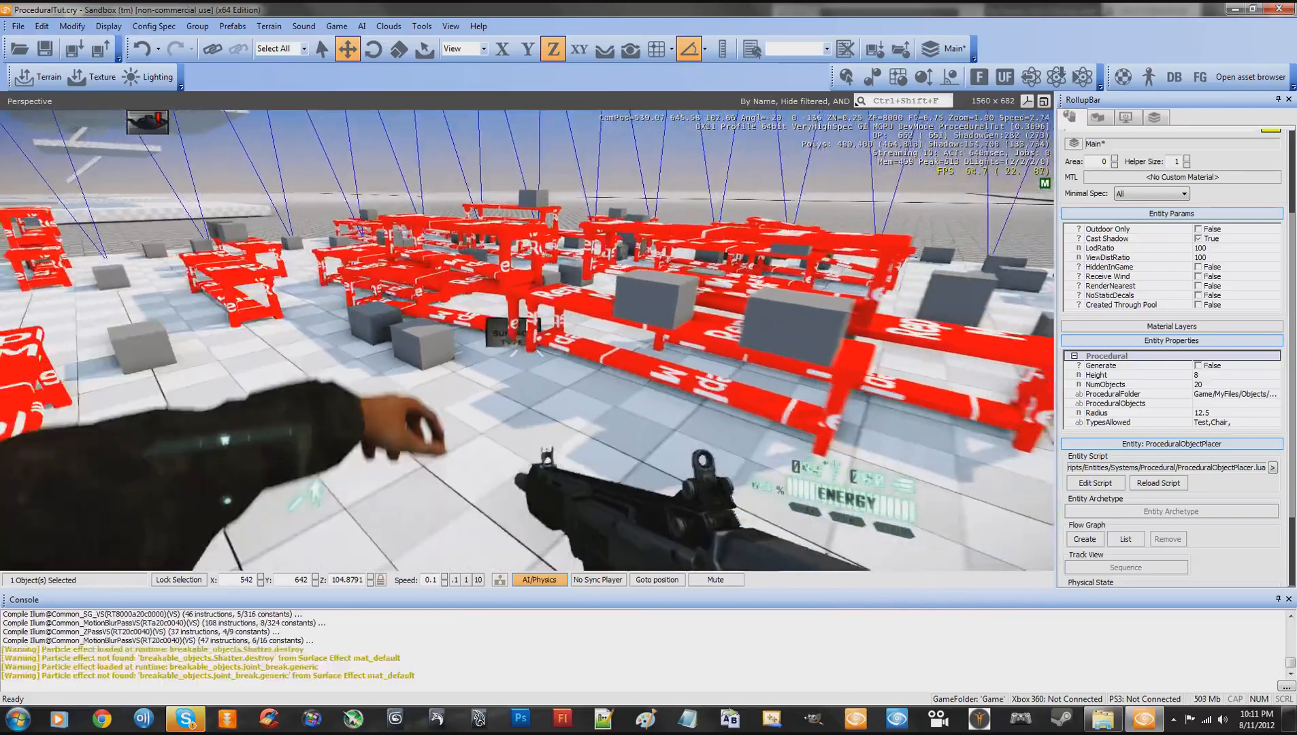
pyautogui.press('space')
pyautogui.press('d')
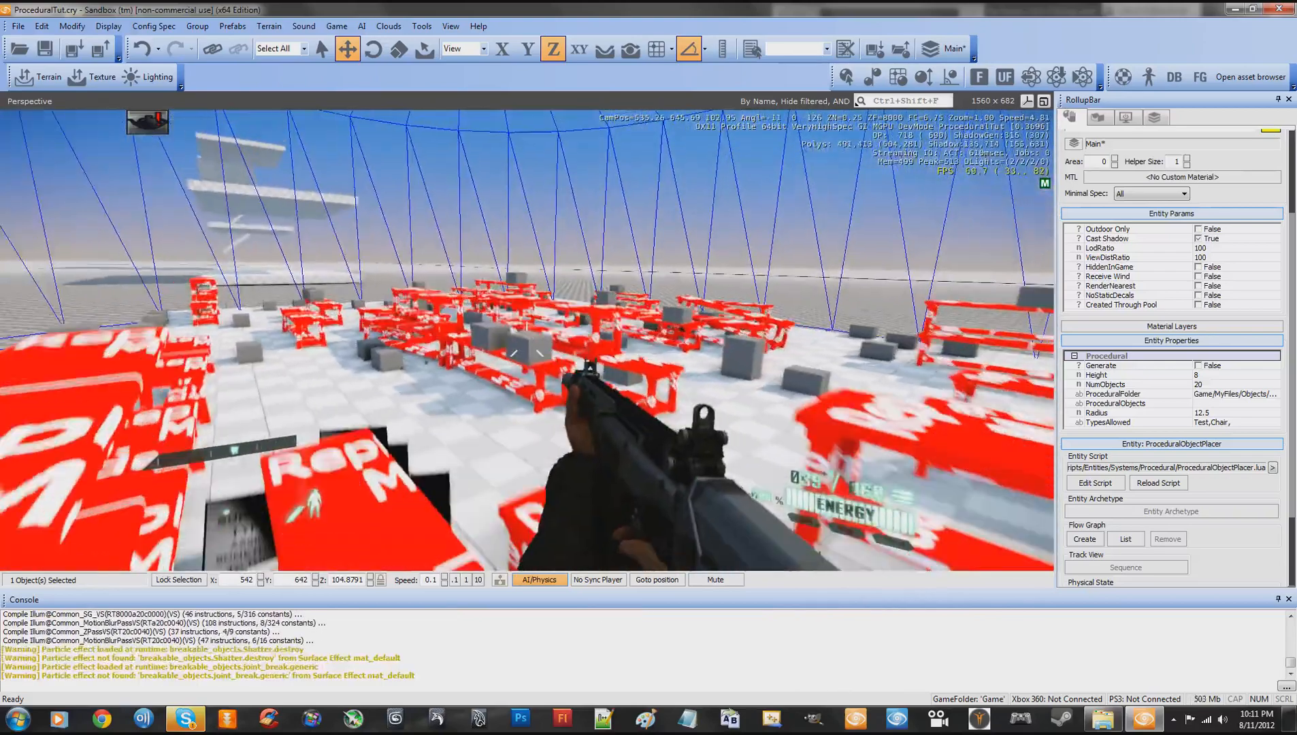
pyautogui.press('w')
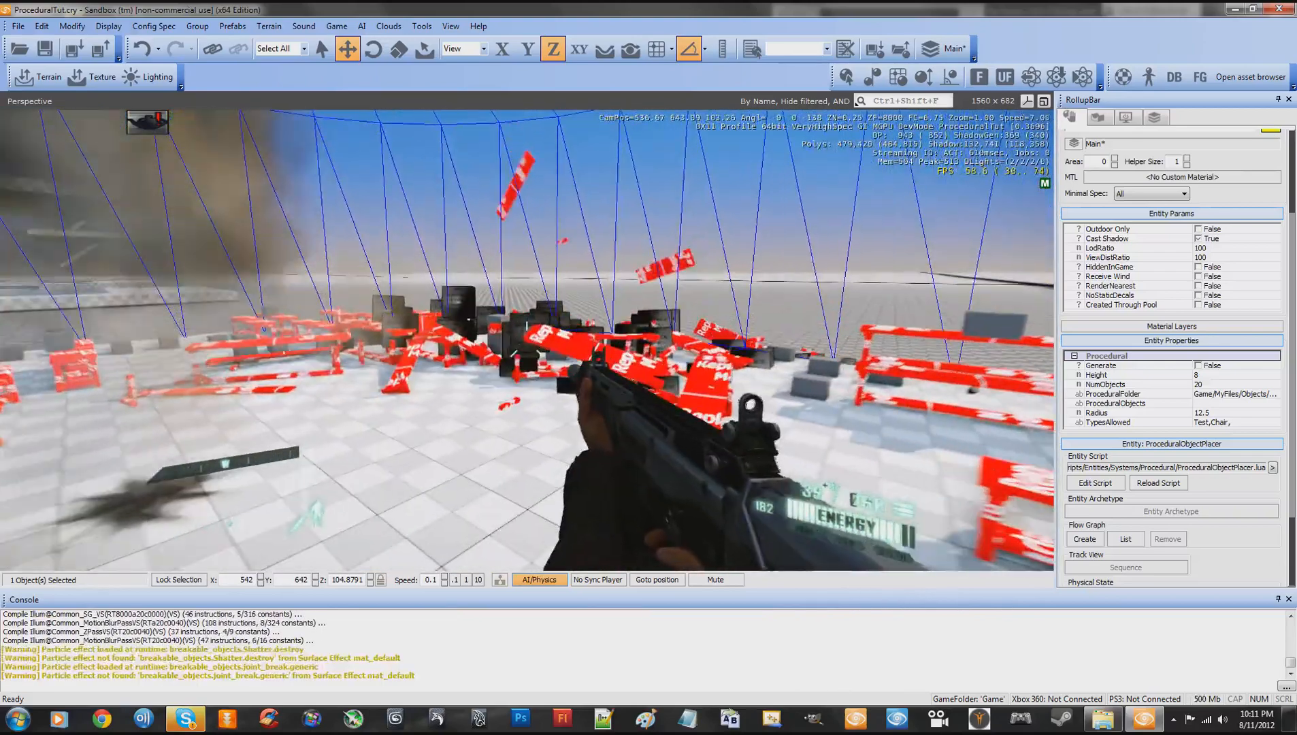
pyautogui.press('a')
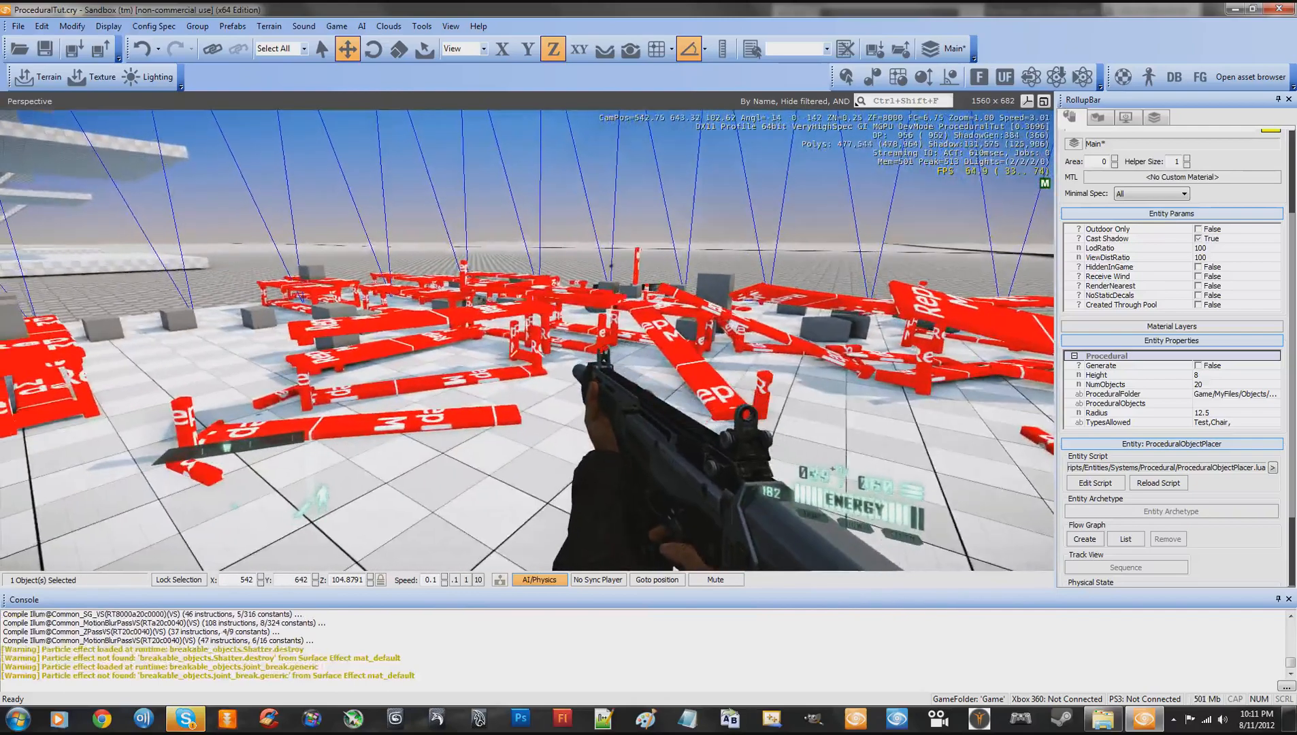
pyautogui.press('s')
pyautogui.press('a')
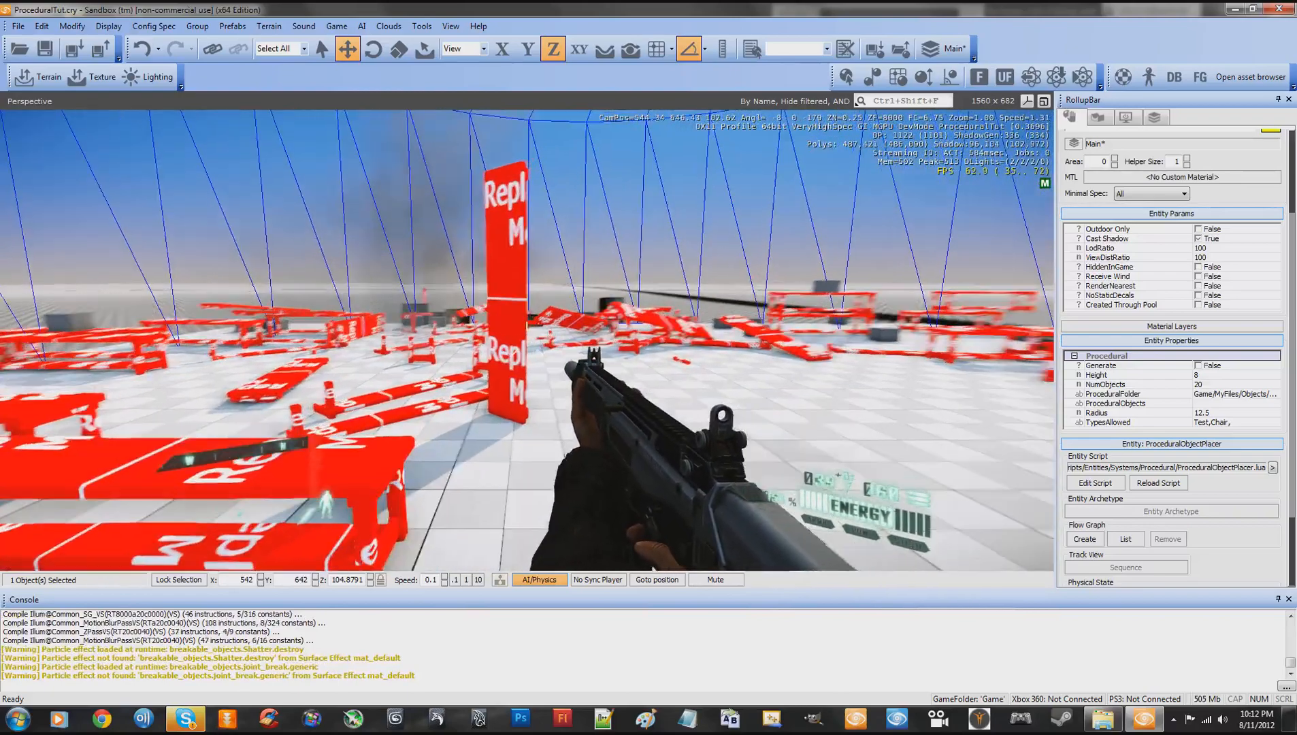
# - Shoot at the upright broken tabletop, explore the debris on the slab, and leave game mode
pyautogui.press('w')
pyautogui.click(527, 341)
pyautogui.press('w')
pyautogui.press('d')
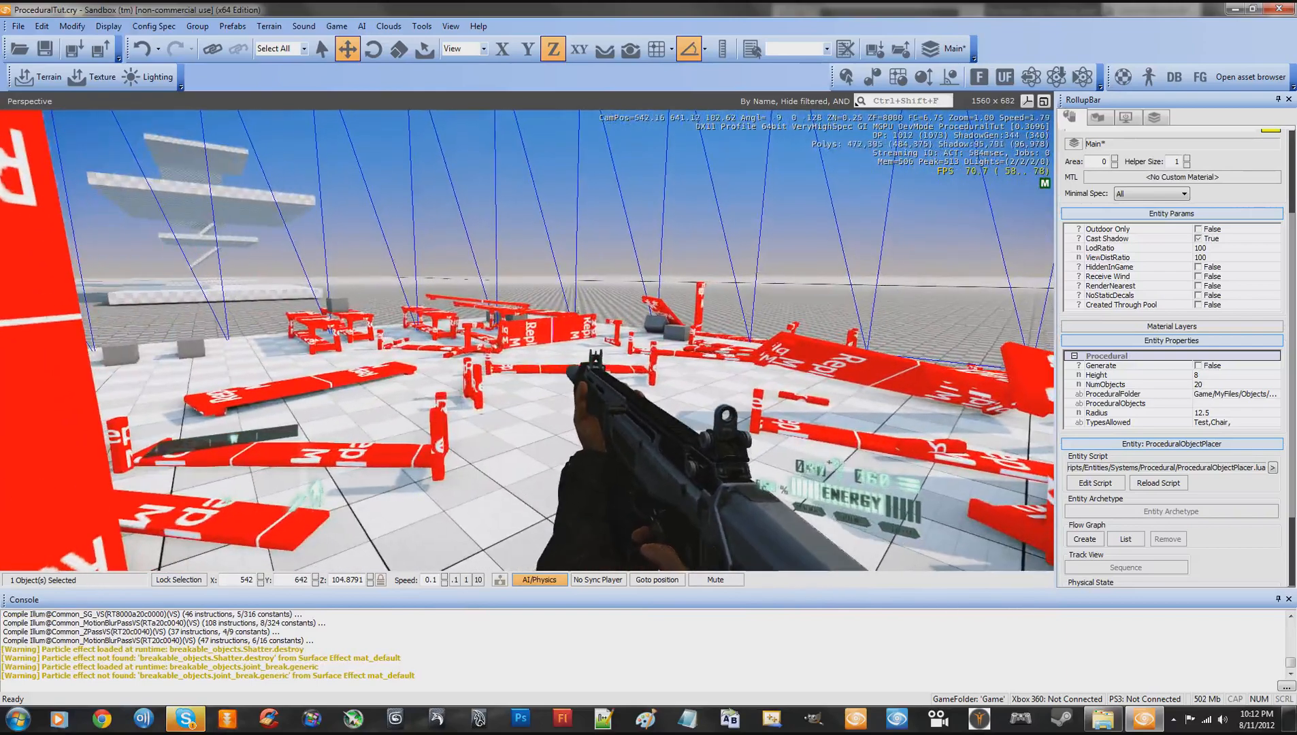
pyautogui.press('g')
pyautogui.press('s')
pyautogui.press('s')
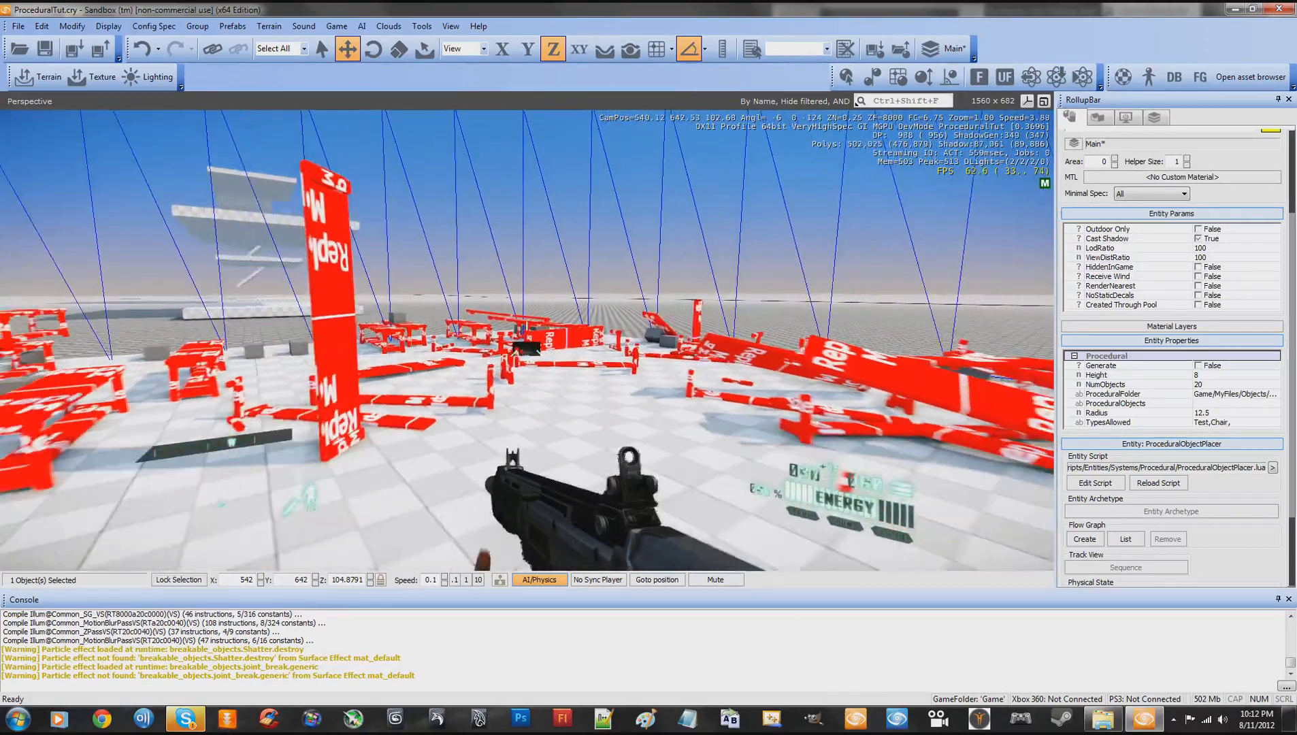
pyautogui.press('w')
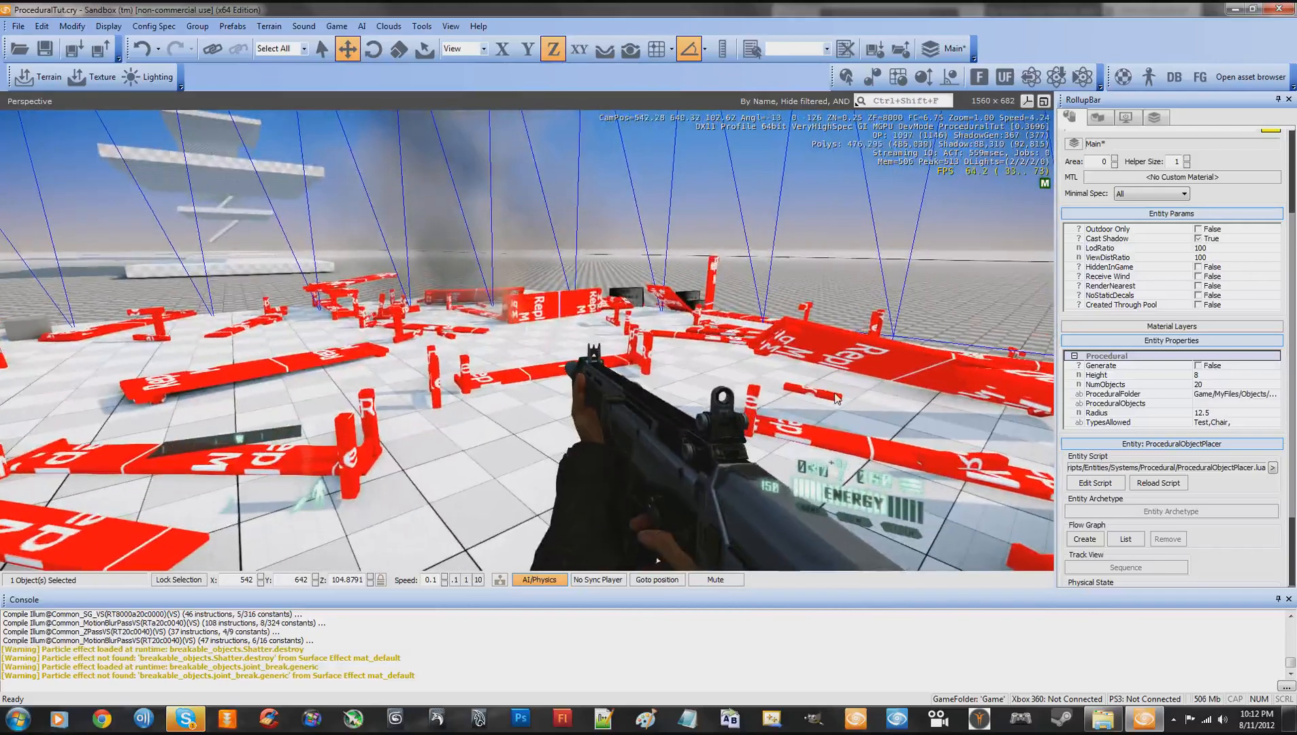
pyautogui.press('Escape')
# - Inspect the slab, the generated objects and the placer's cylinder from several distances
pyautogui.press('s')
pyautogui.moveTo(810, 385); pyautogui.dragTo(810, 384, button='right')
pyautogui.press('w')
pyautogui.press('s')
pyautogui.press('w')
pyautogui.press('s')
pyautogui.press('w')
pyautogui.press('s')
pyautogui.press('w')
pyautogui.press('s')
pyautogui.press('w')
pyautogui.press('s')
pyautogui.press('w')
pyautogui.press('s')
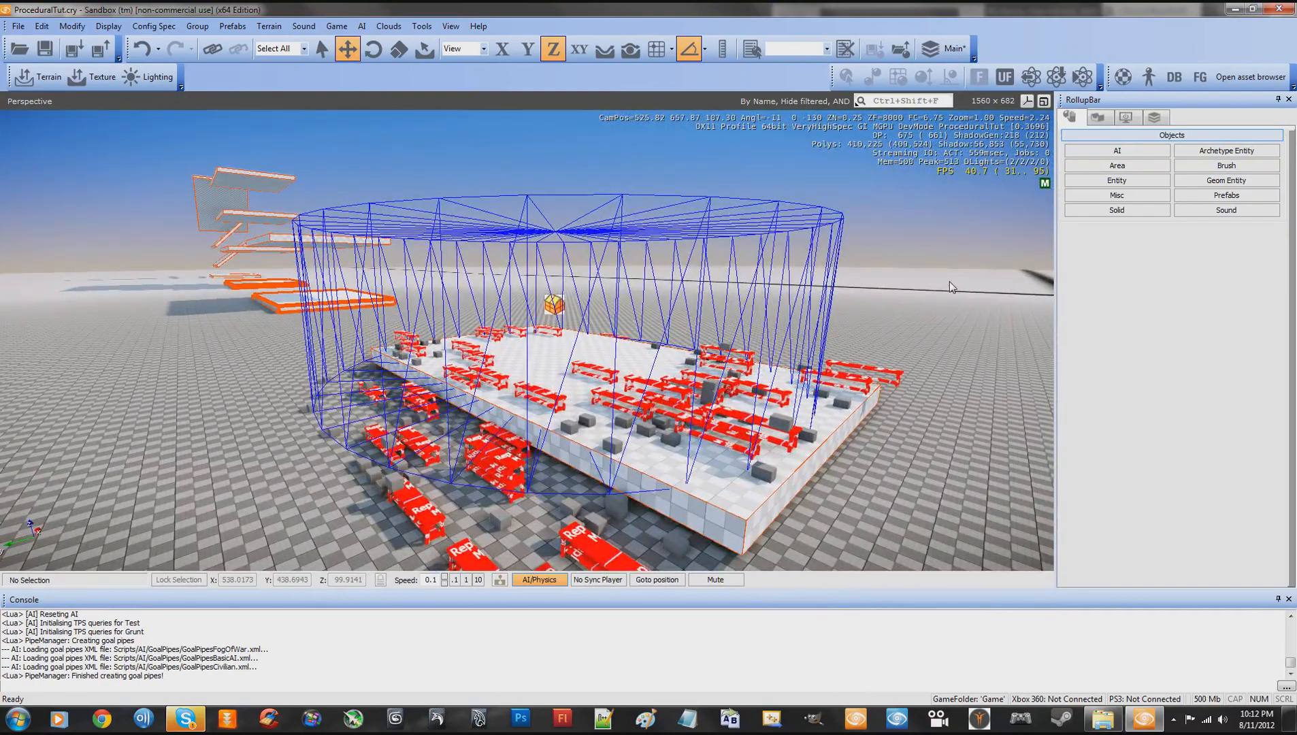
# - Move the placer off the slab over open ground to about X 565.8, Y 648.5, and lower it to about Z 103.6
pyautogui.press('w')
pyautogui.moveTo(949, 281); pyautogui.dragTo(950, 281, button='right')
pyautogui.press('s')
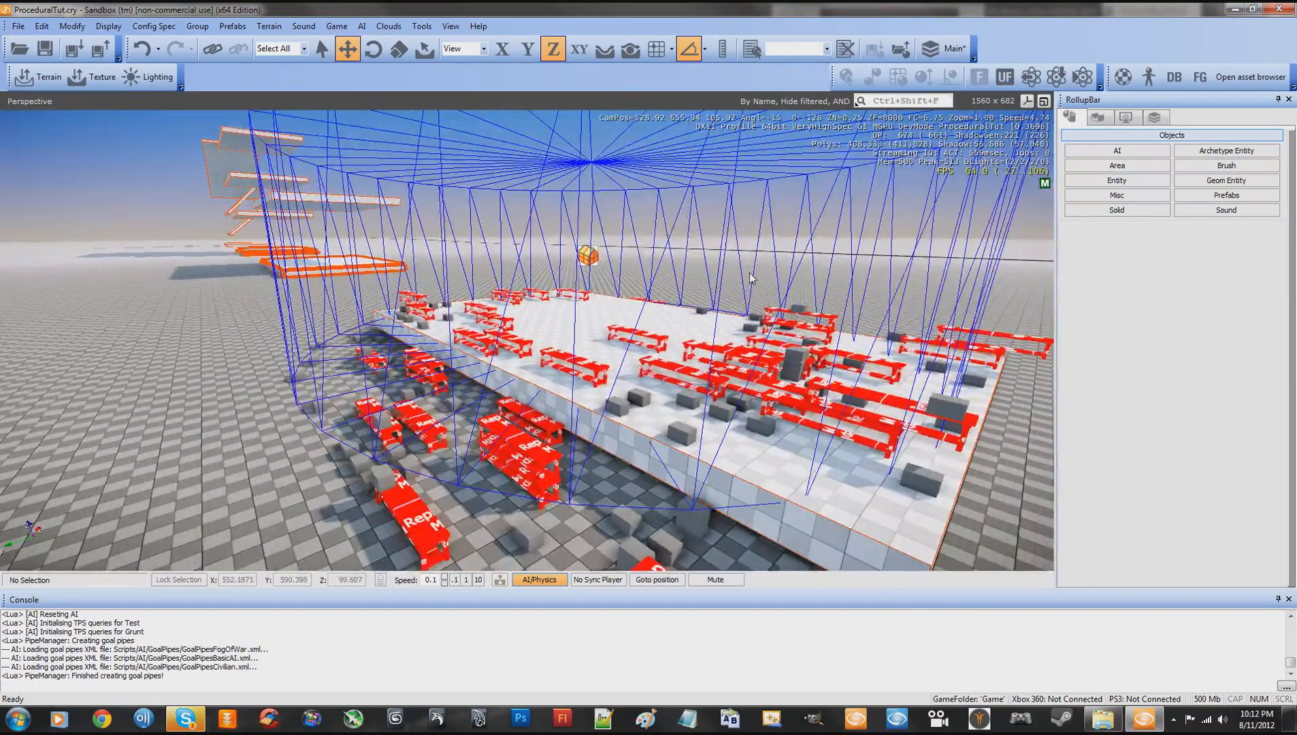
pyautogui.press('w')
pyautogui.moveTo(324, 298); pyautogui.dragTo(324, 299, button='right')
pyautogui.press('s')
pyautogui.click(584, 256)
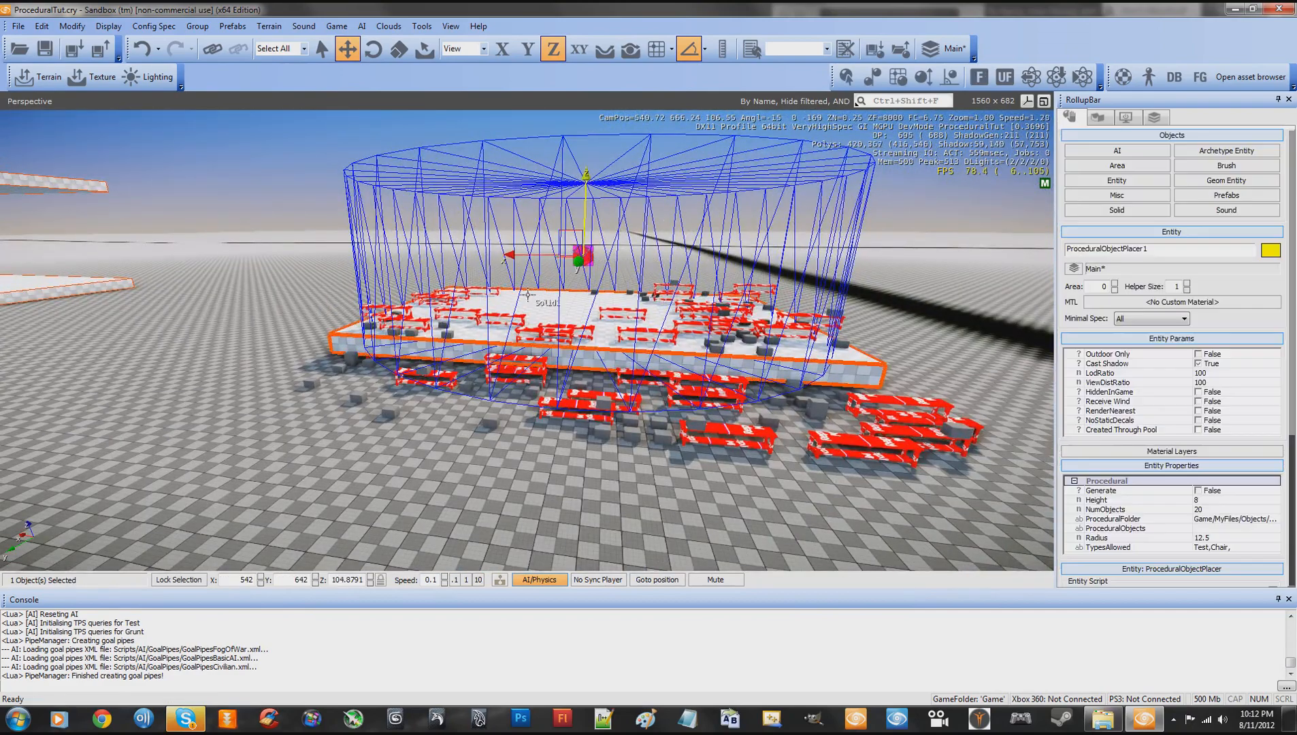
pyautogui.press('w')
pyautogui.moveTo(693, 277); pyautogui.dragTo(693, 277, button='right')
pyautogui.press('s')
pyautogui.press('a')
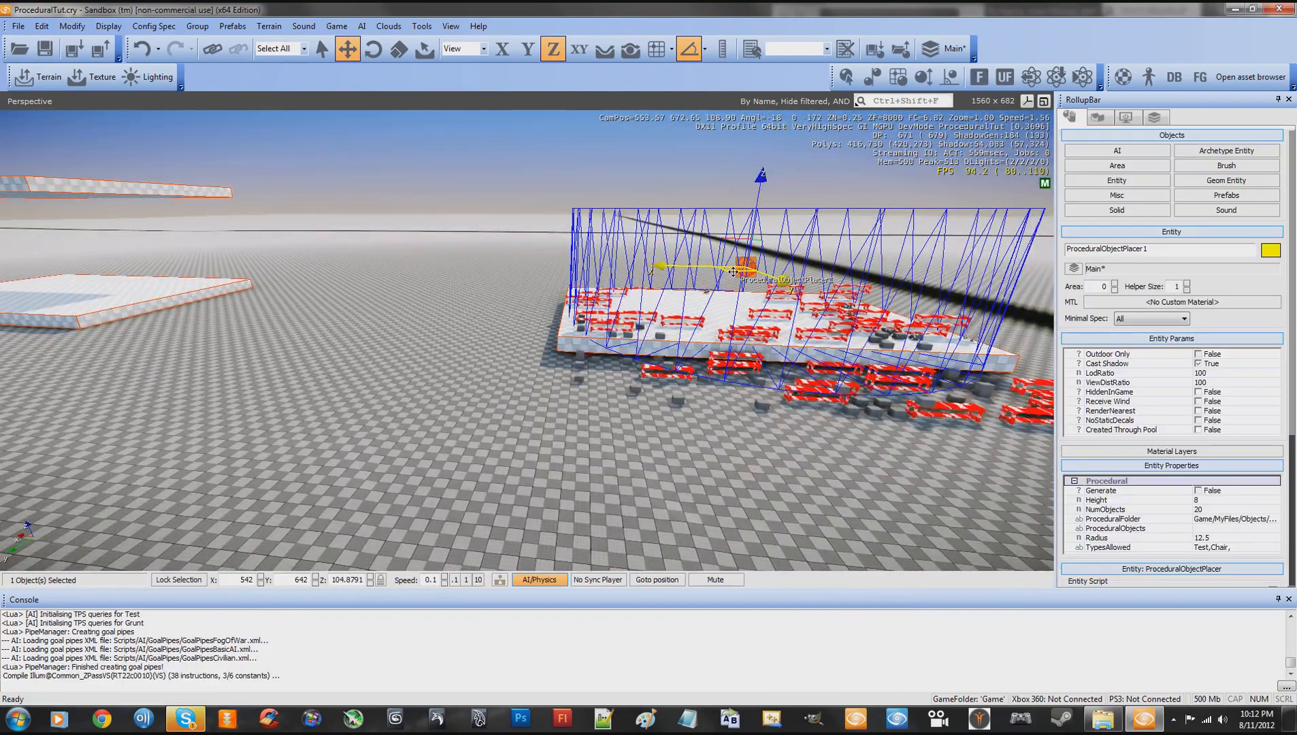
pyautogui.moveTo(733, 272); pyautogui.dragTo(346, 280)
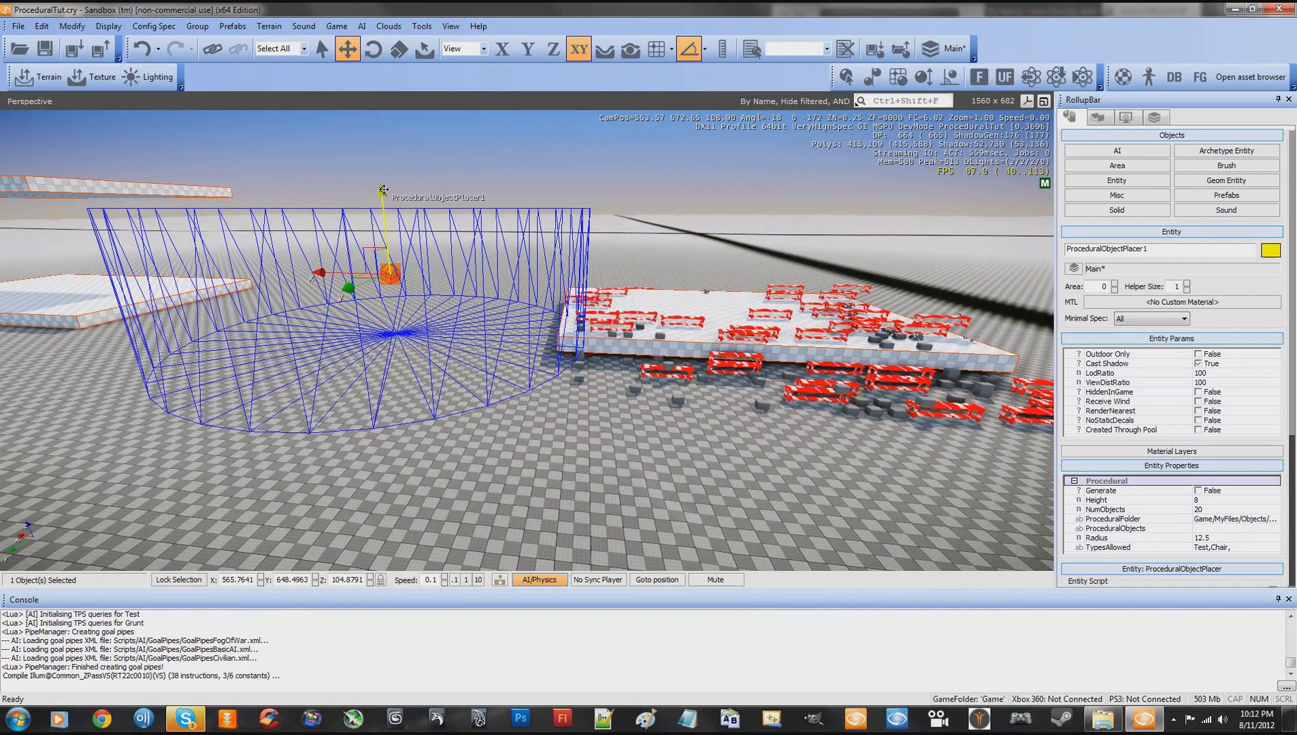
pyautogui.moveTo(383, 190)
pyautogui.mouseDown()
pyautogui.moveTo(389, 237)
pyautogui.moveTo(385, 213)
pyautogui.mouseUp()
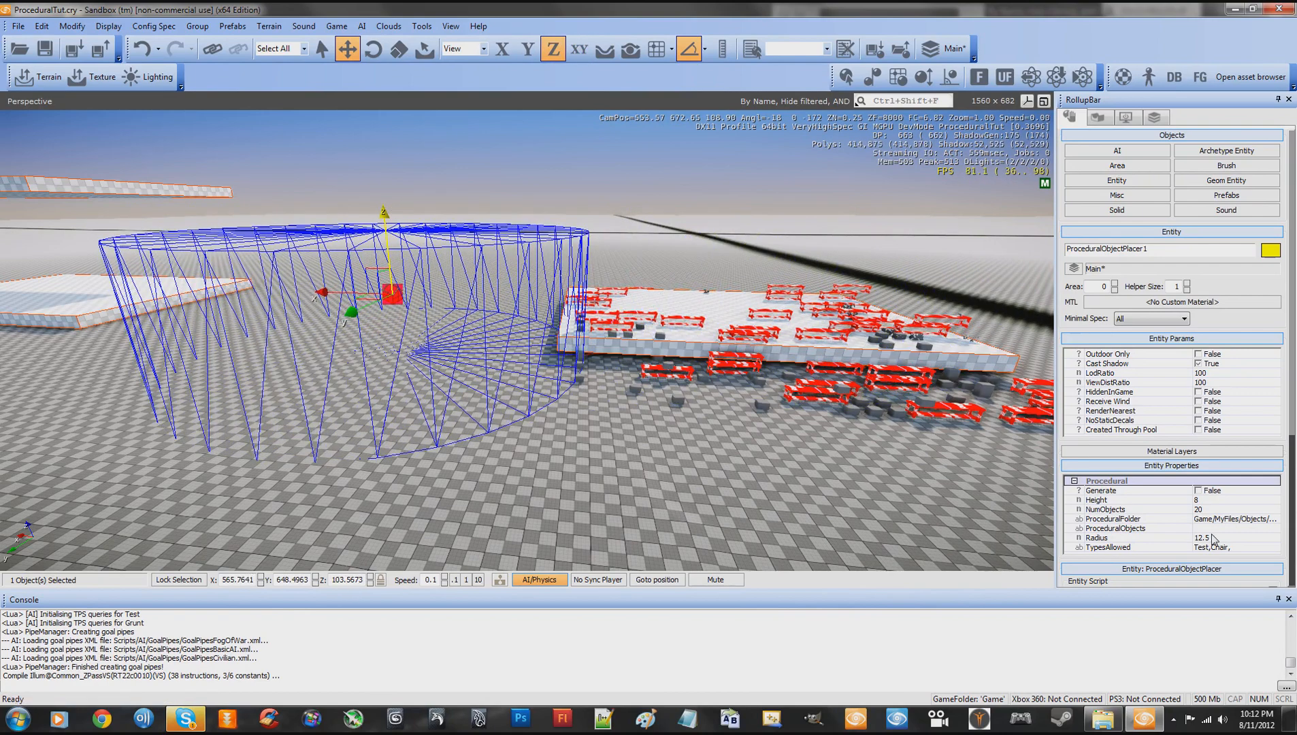
# - Turn on Generate for the placer and reload its entity script to generate objects on the open ground
pyautogui.moveTo(1293, 420); pyautogui.dragTo(1293, 477)
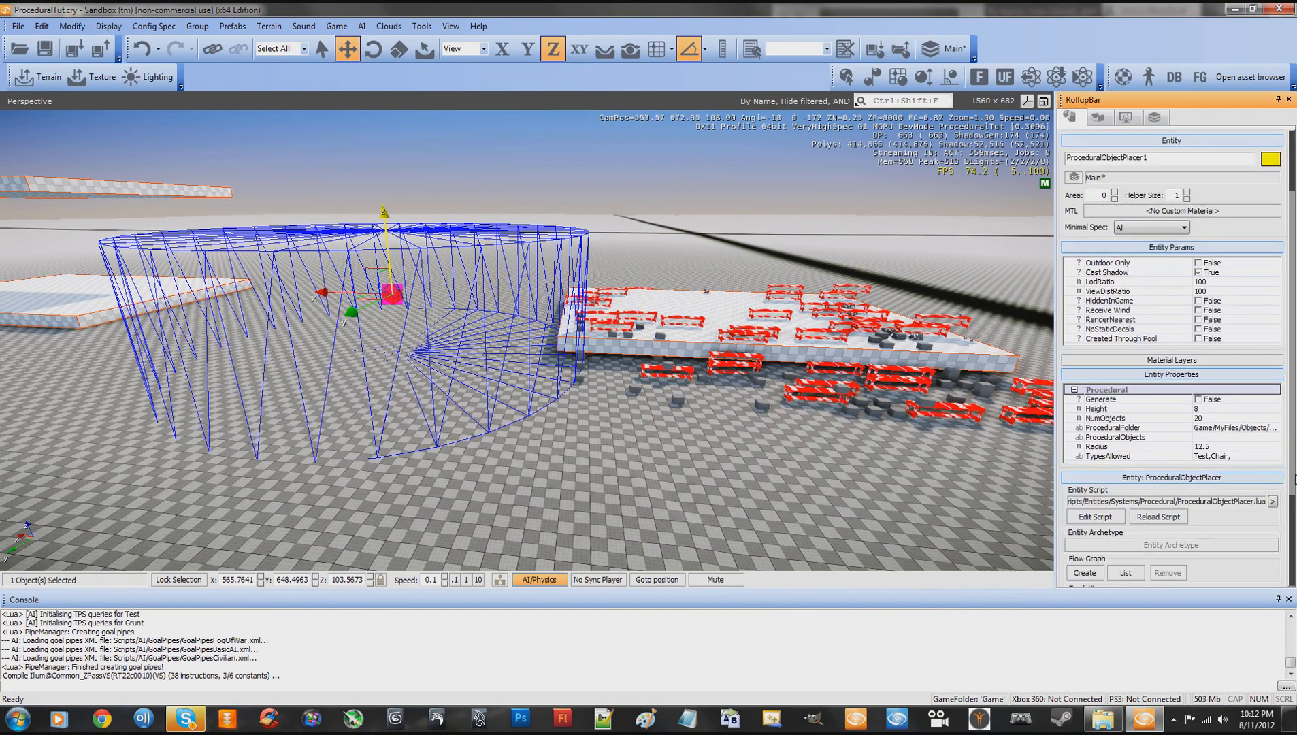
pyautogui.click(1178, 517)
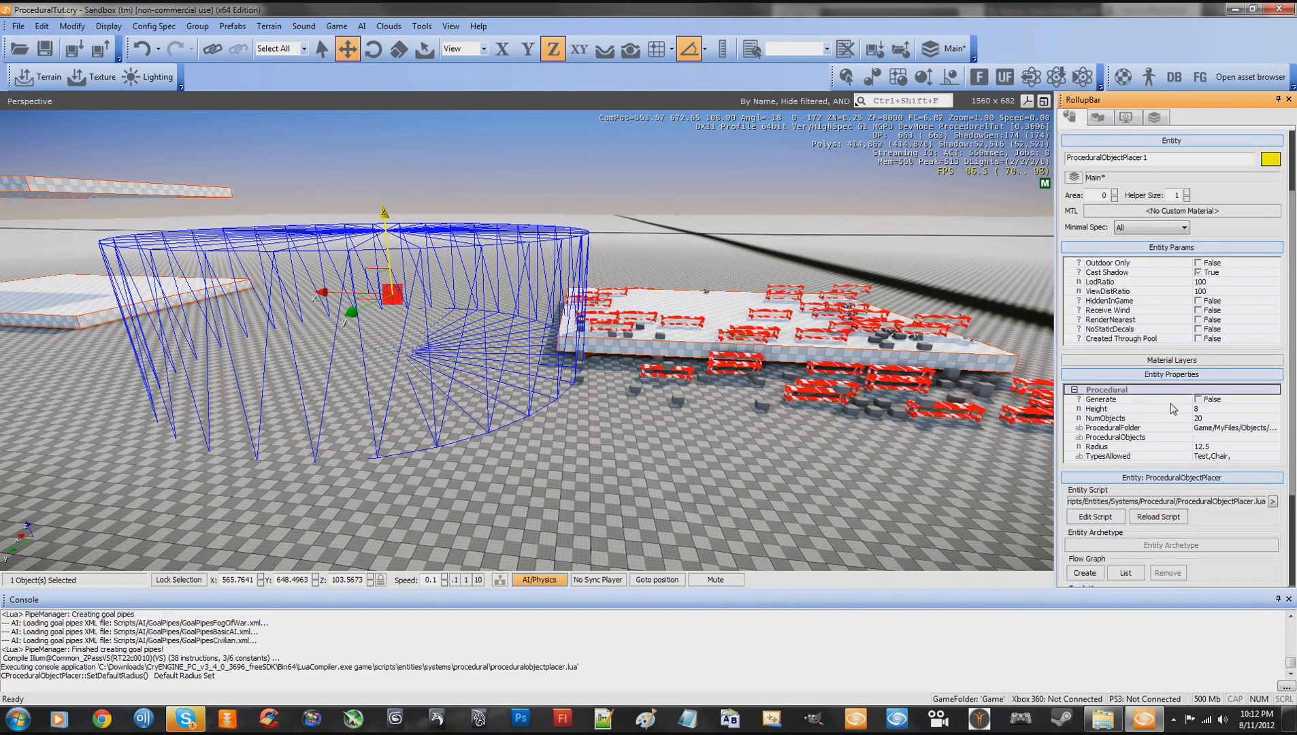
pyautogui.click(1158, 517)
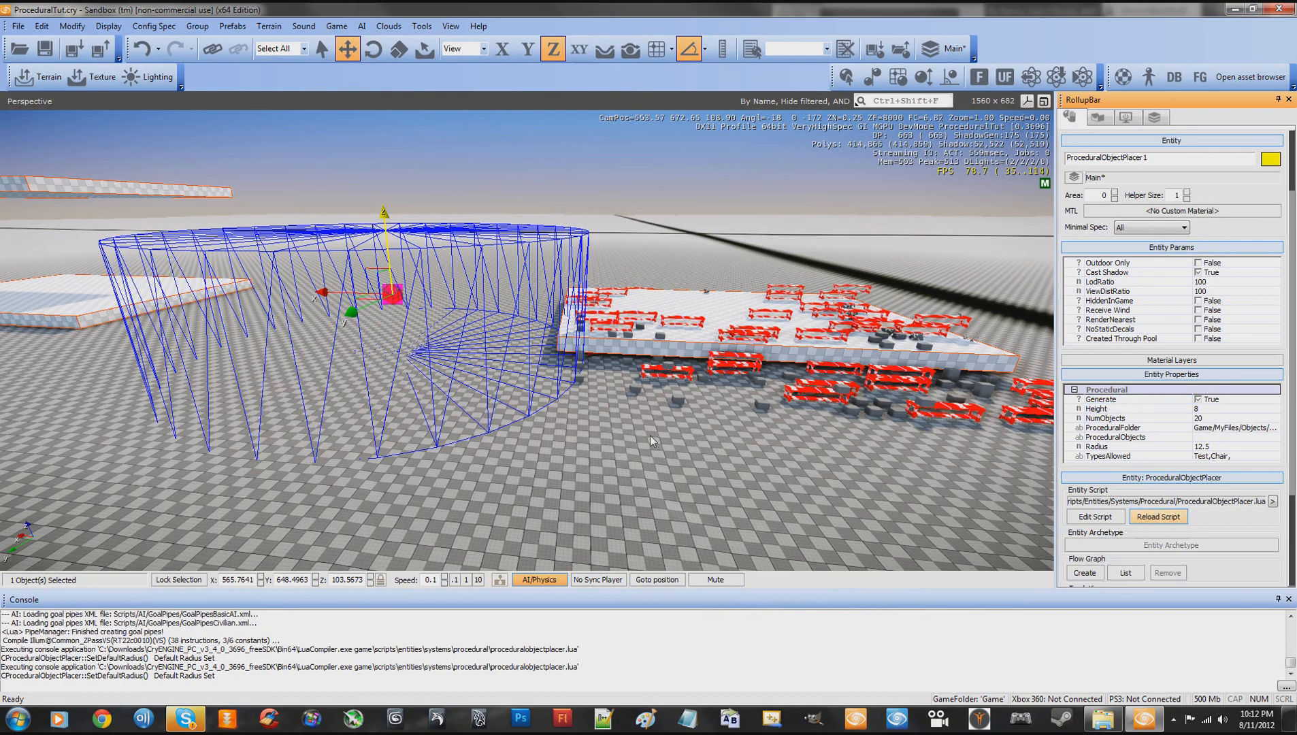
pyautogui.moveTo(646, 437); pyautogui.dragTo(646, 437, button='right')
pyautogui.press('w')
# - Move the placer back over the object-covered slab at about X 545.8, Y 638.2
pyautogui.press('w')
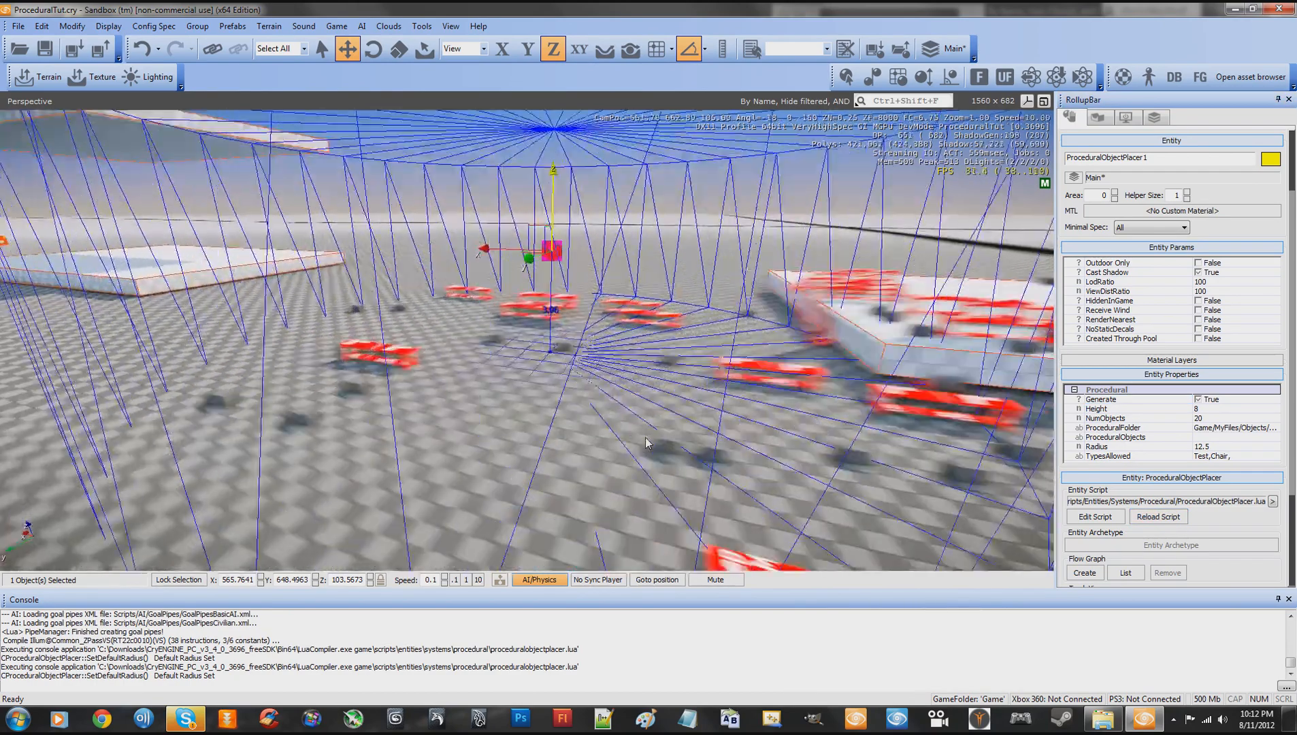
pyautogui.press('a')
pyautogui.moveTo(646, 437); pyautogui.dragTo(646, 437, button='right')
pyautogui.press('a')
pyautogui.press('s')
pyautogui.press('w')
pyautogui.press('s')
pyautogui.moveTo(860, 356); pyautogui.dragTo(960, 320)
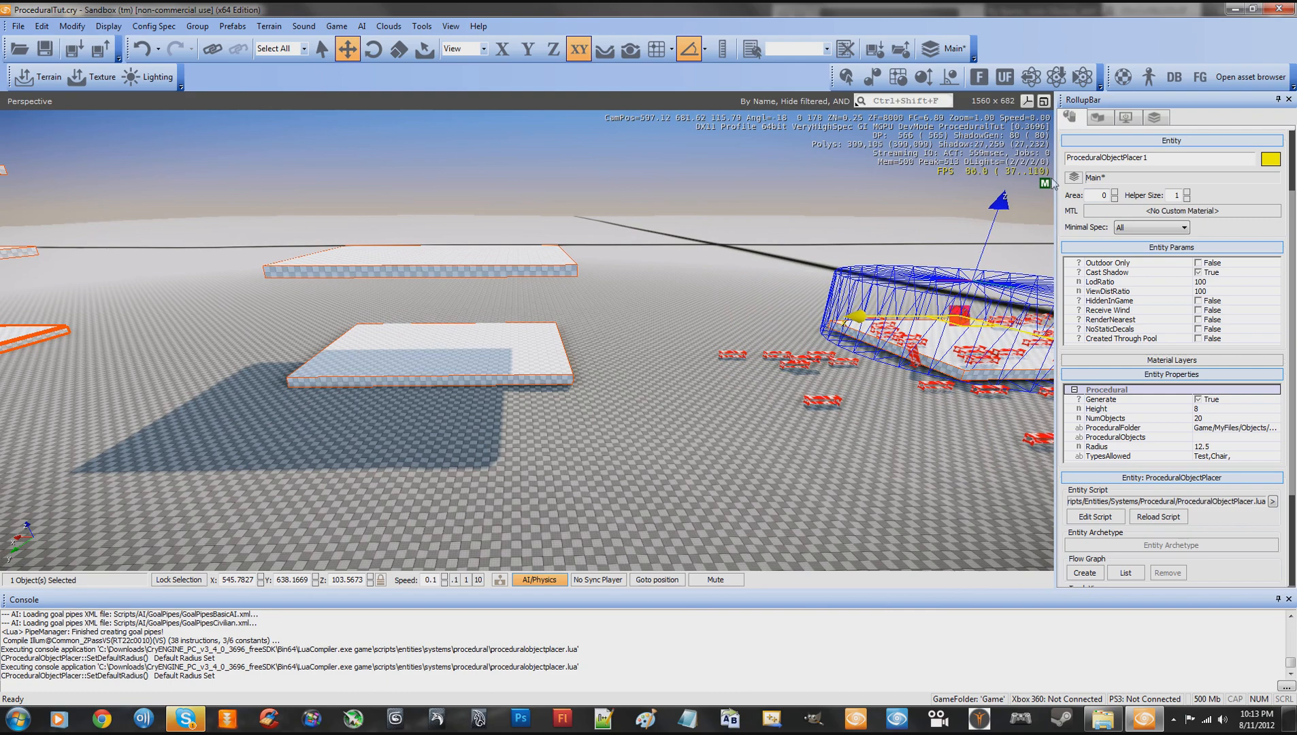
# - Place a new ProceduralObjectPlacer entity on the lower slab of the two-slab stack at about X 605.7, Y 639.4
pyautogui.click(1103, 117)
pyautogui.click(1073, 119)
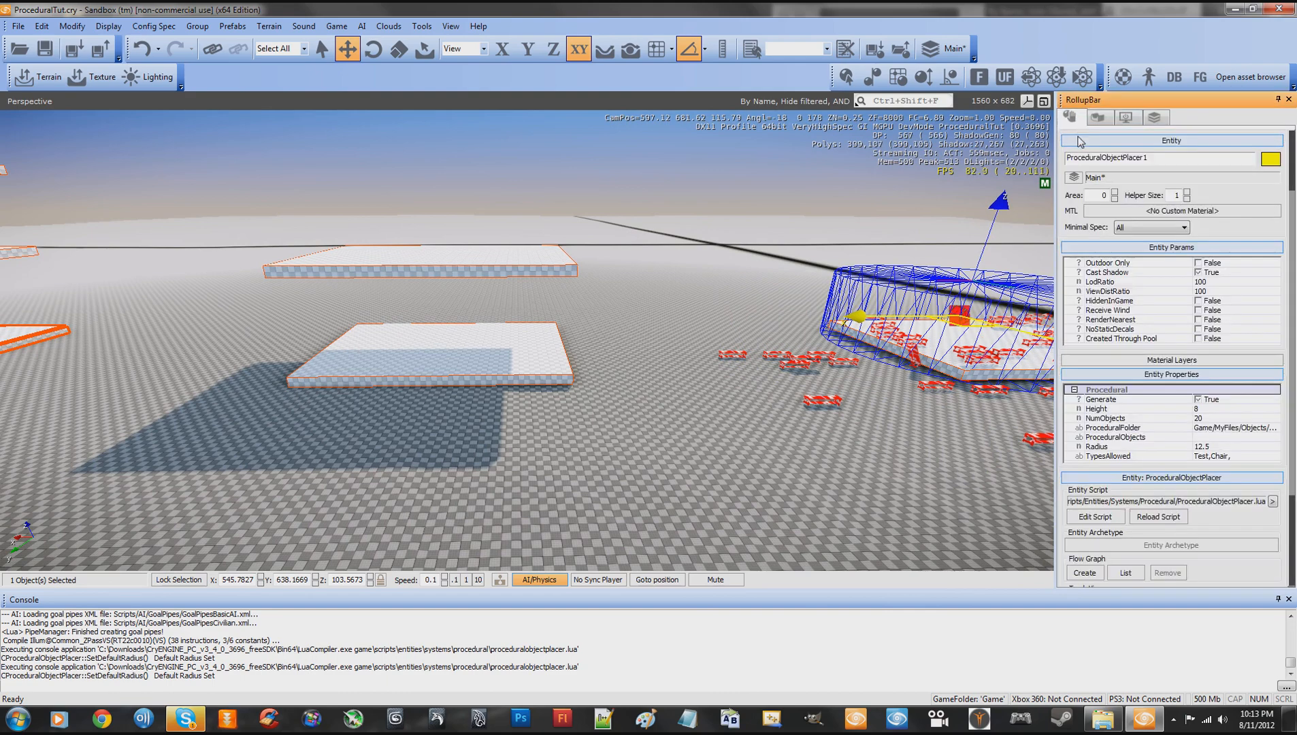
pyautogui.click(892, 289)
pyautogui.click(1115, 181)
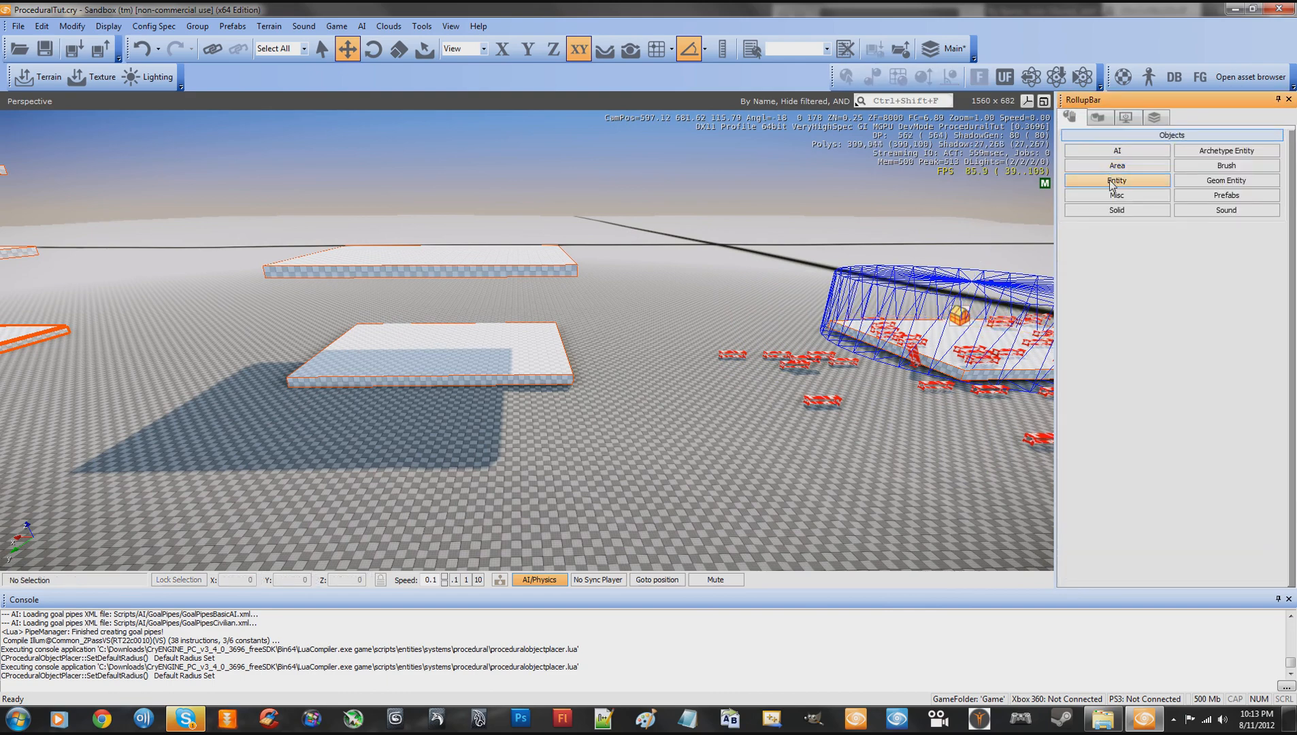
pyautogui.moveTo(1102, 480); pyautogui.dragTo(449, 332)
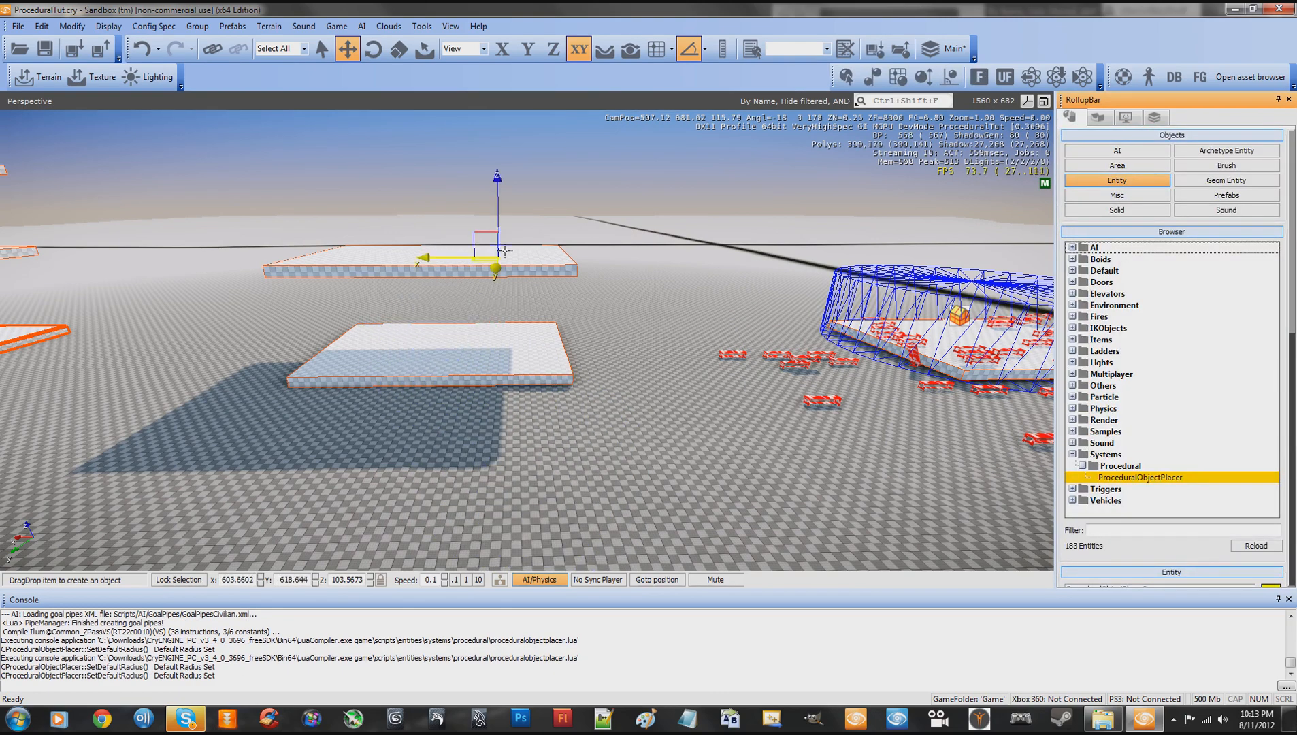
pyautogui.click(631, 49)
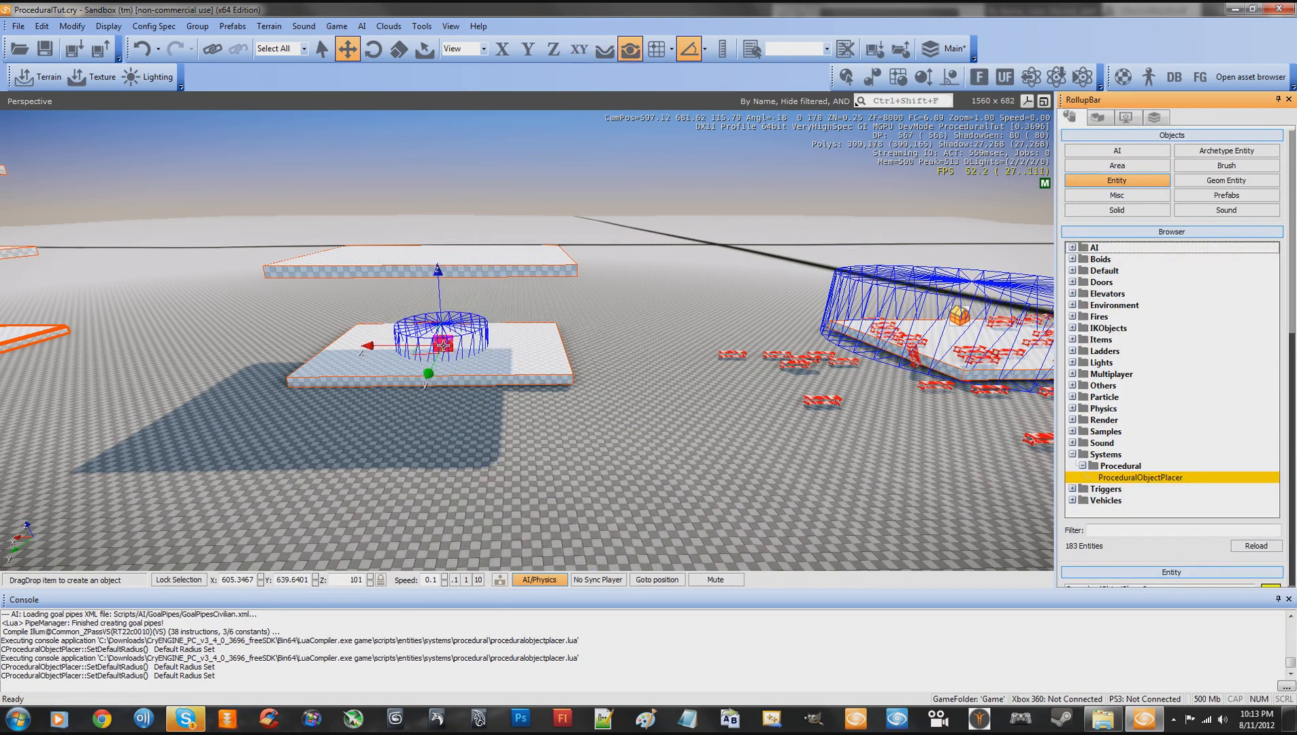
pyautogui.click(432, 370)
# - Raise the new placer between the two slabs to about Z 109.0 and set its height to 16.4
pyautogui.moveTo(526, 362); pyautogui.dragTo(541, 362, button='right')
pyautogui.press('w')
pyautogui.press('a')
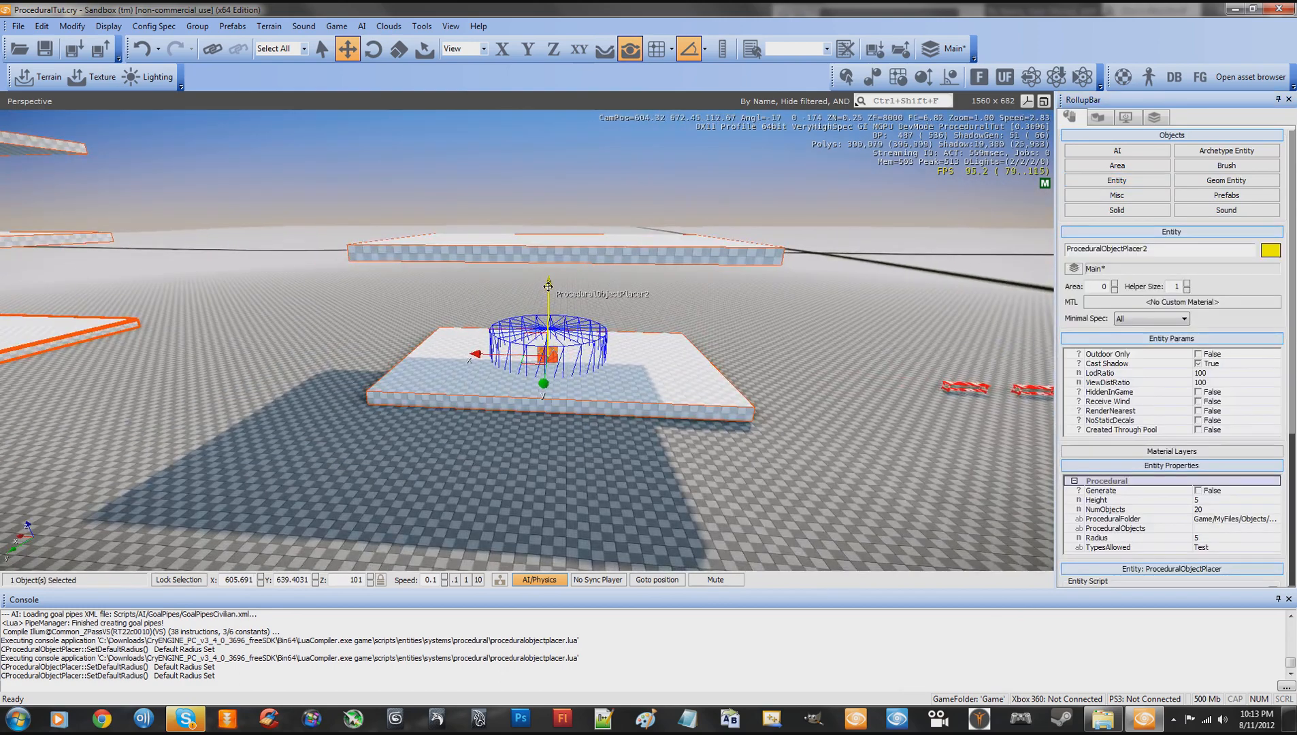
pyautogui.moveTo(548, 286); pyautogui.dragTo(556, 208)
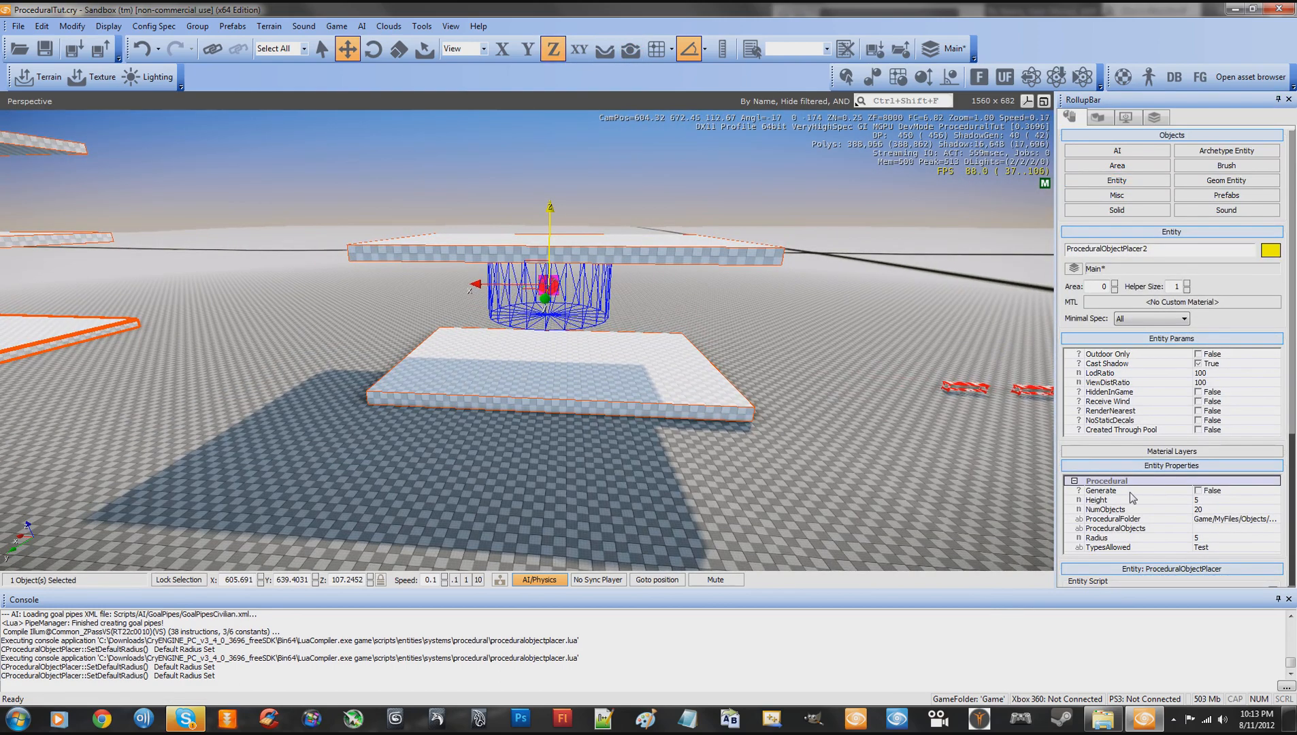
pyautogui.scroll(-3, 1293, 429)
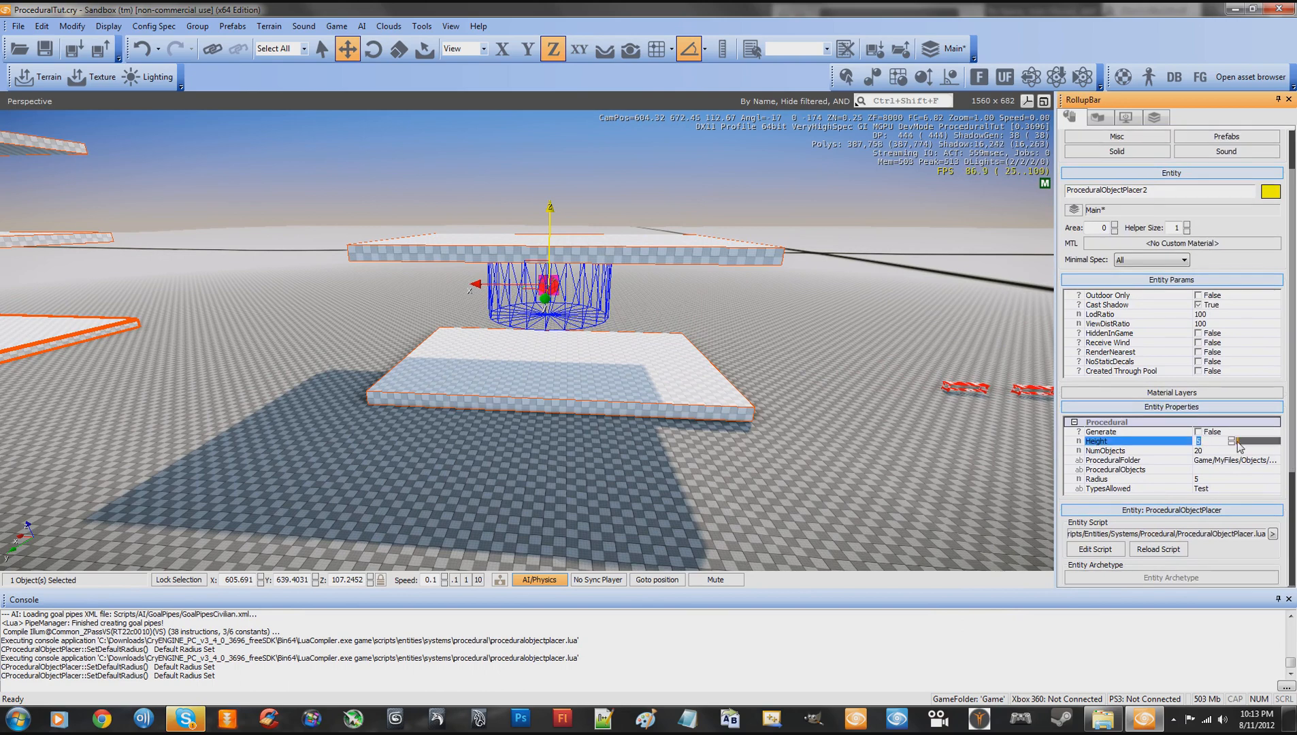
pyautogui.moveTo(1238, 443); pyautogui.dragTo(1245, 445)
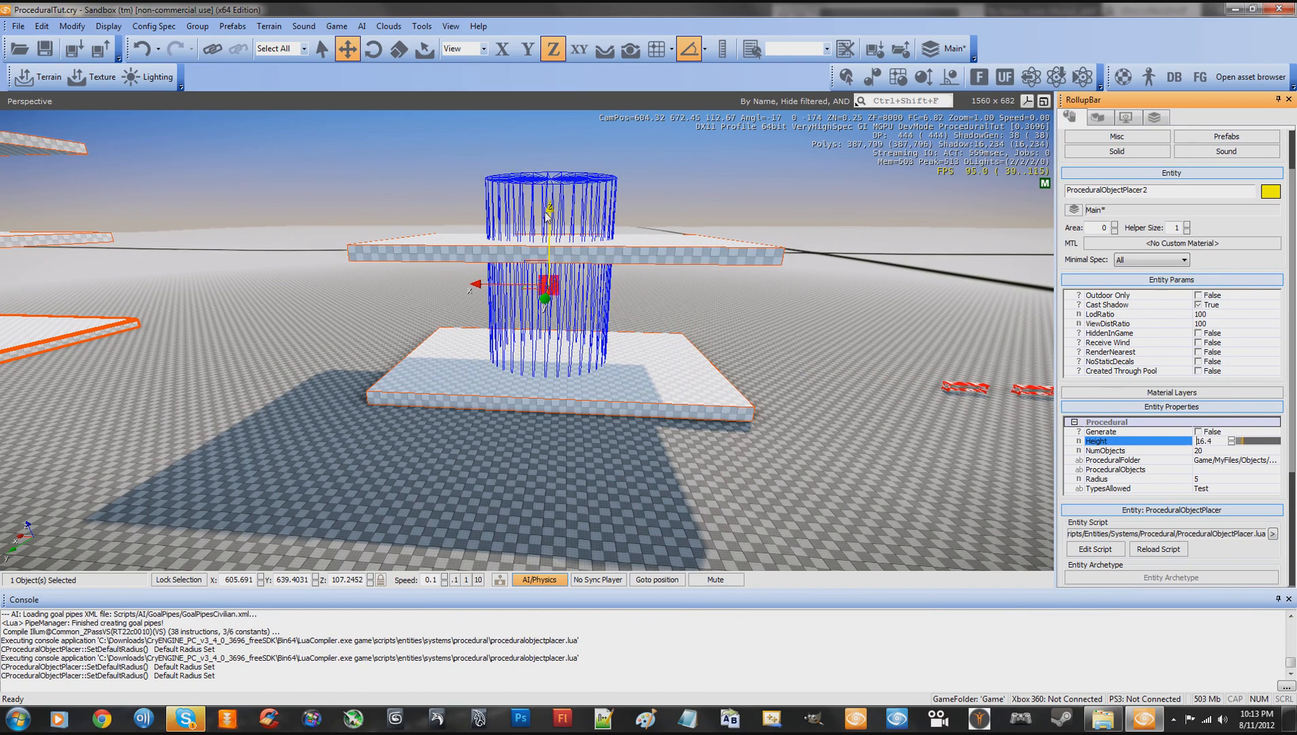
pyautogui.moveTo(549, 211)
pyautogui.mouseDown()
pyautogui.moveTo(544, 159)
pyautogui.moveTo(542, 186)
pyautogui.mouseUp()
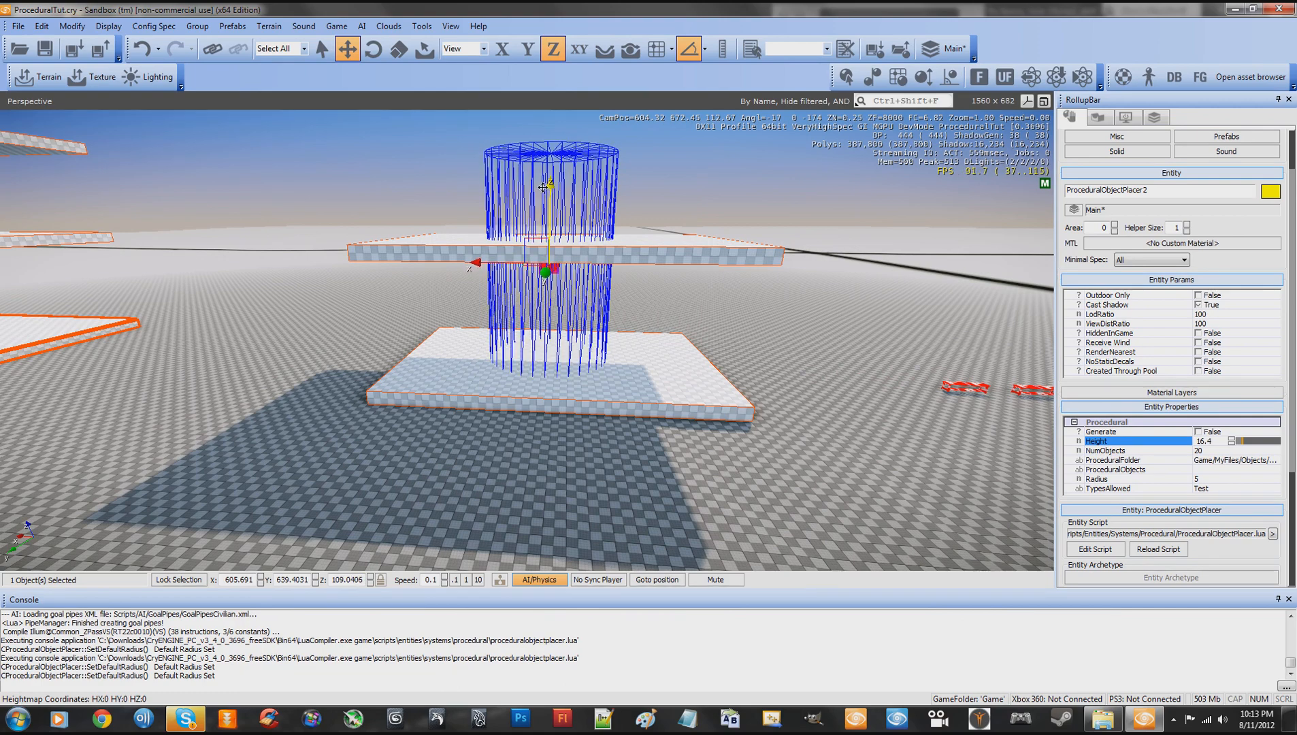
# - Set the new placer's number of objects to 40 and its radius to 13.4
pyautogui.press('s')
pyautogui.moveTo(714, 278); pyautogui.dragTo(715, 278, button='right')
pyautogui.click(1210, 450)
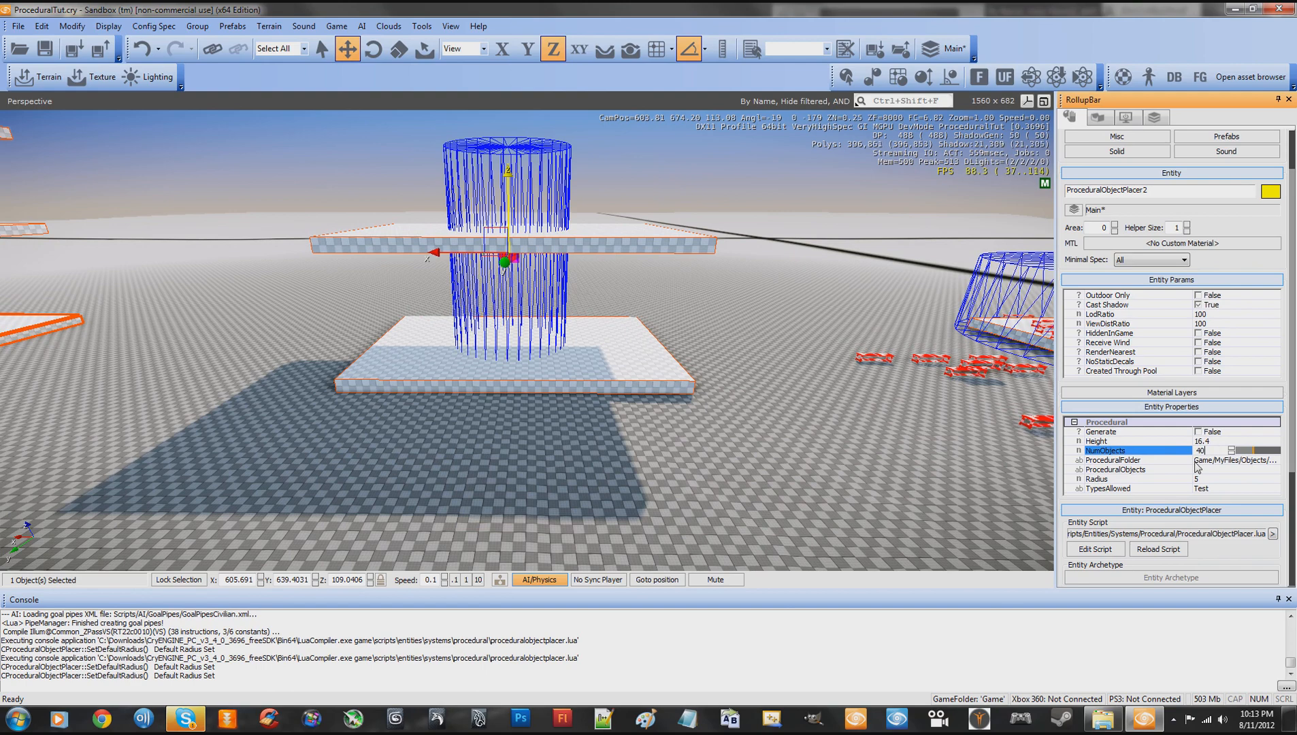
pyautogui.moveTo(316, 284); pyautogui.dragTo(316, 284, button='right')
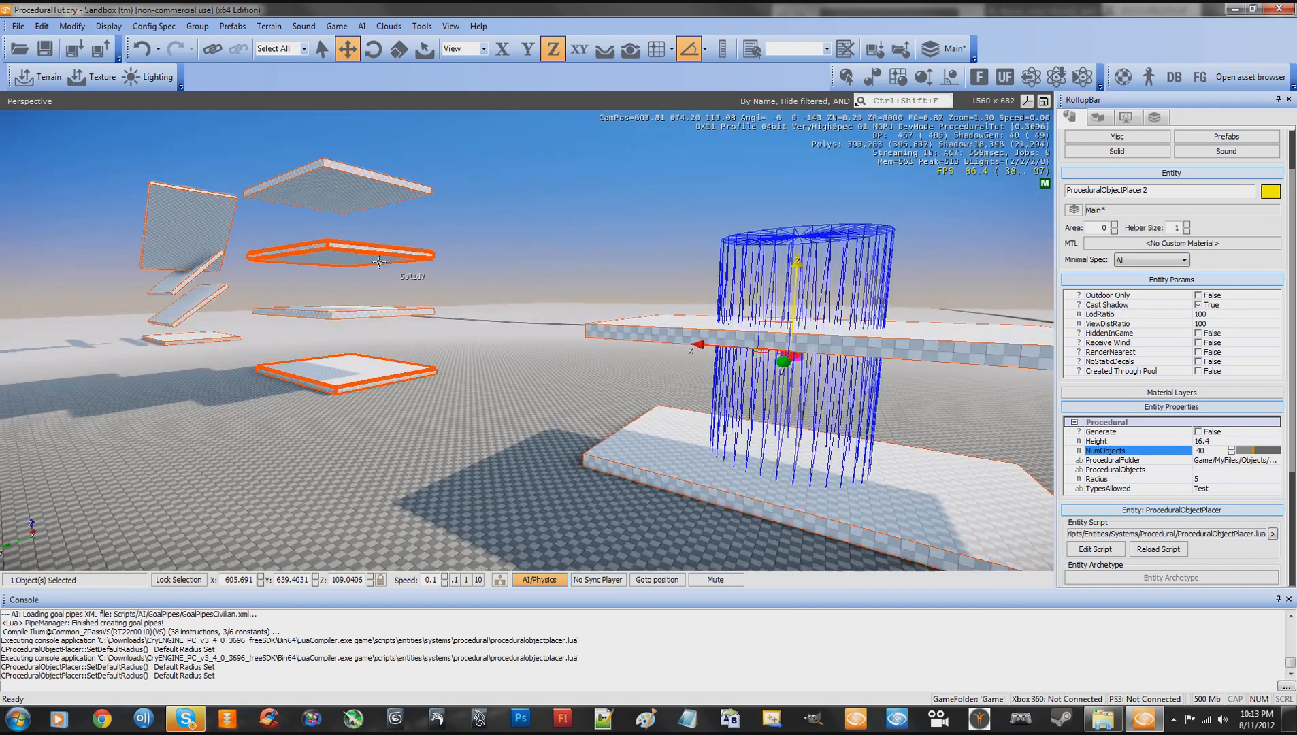
pyautogui.moveTo(510, 384); pyautogui.dragTo(511, 384, button='right')
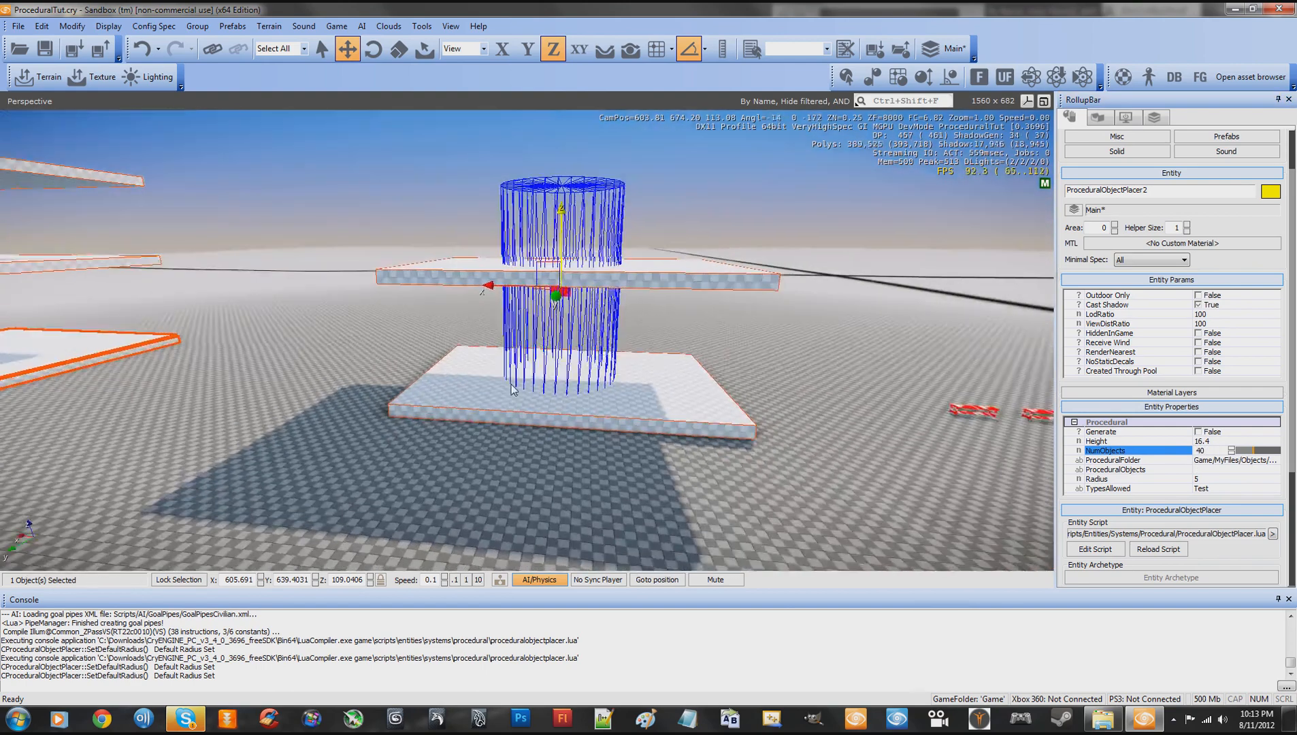
pyautogui.click(1226, 470)
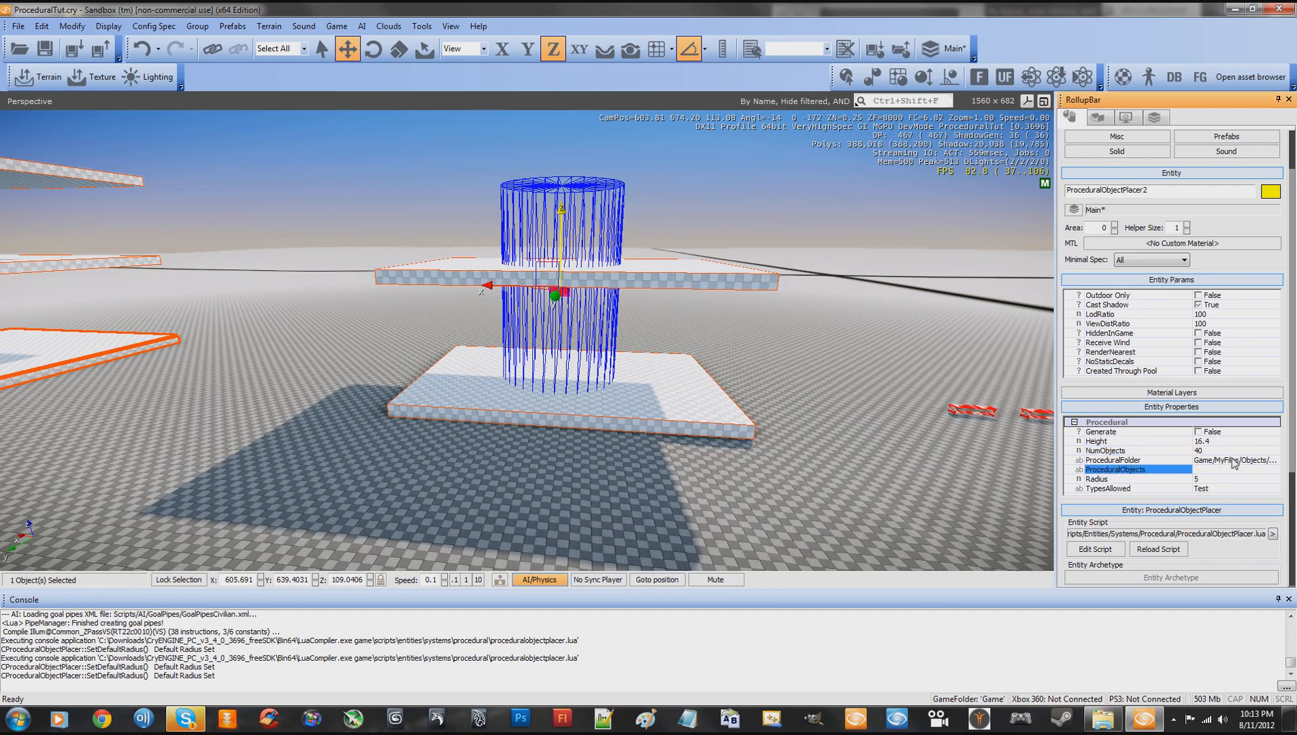
pyautogui.click(1206, 461)
pyautogui.click(1217, 479)
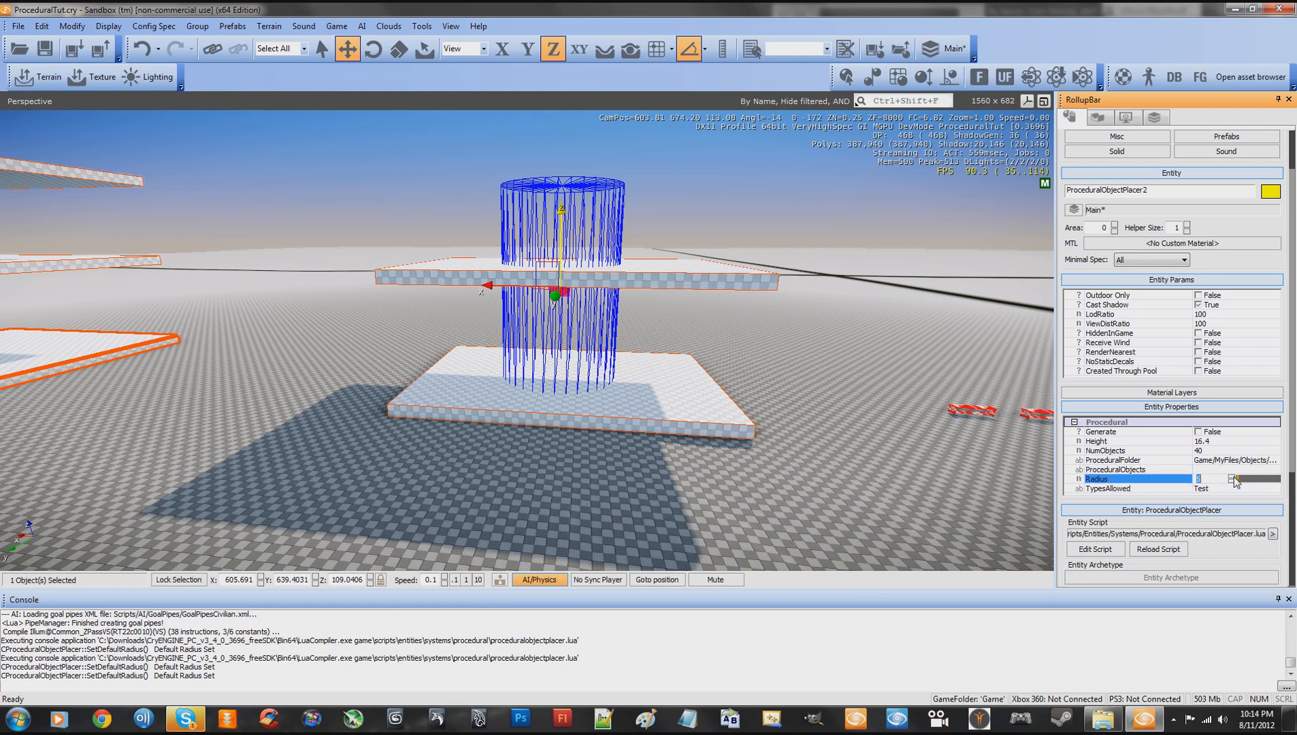
pyautogui.moveTo(1242, 484); pyautogui.dragTo(1244, 486)
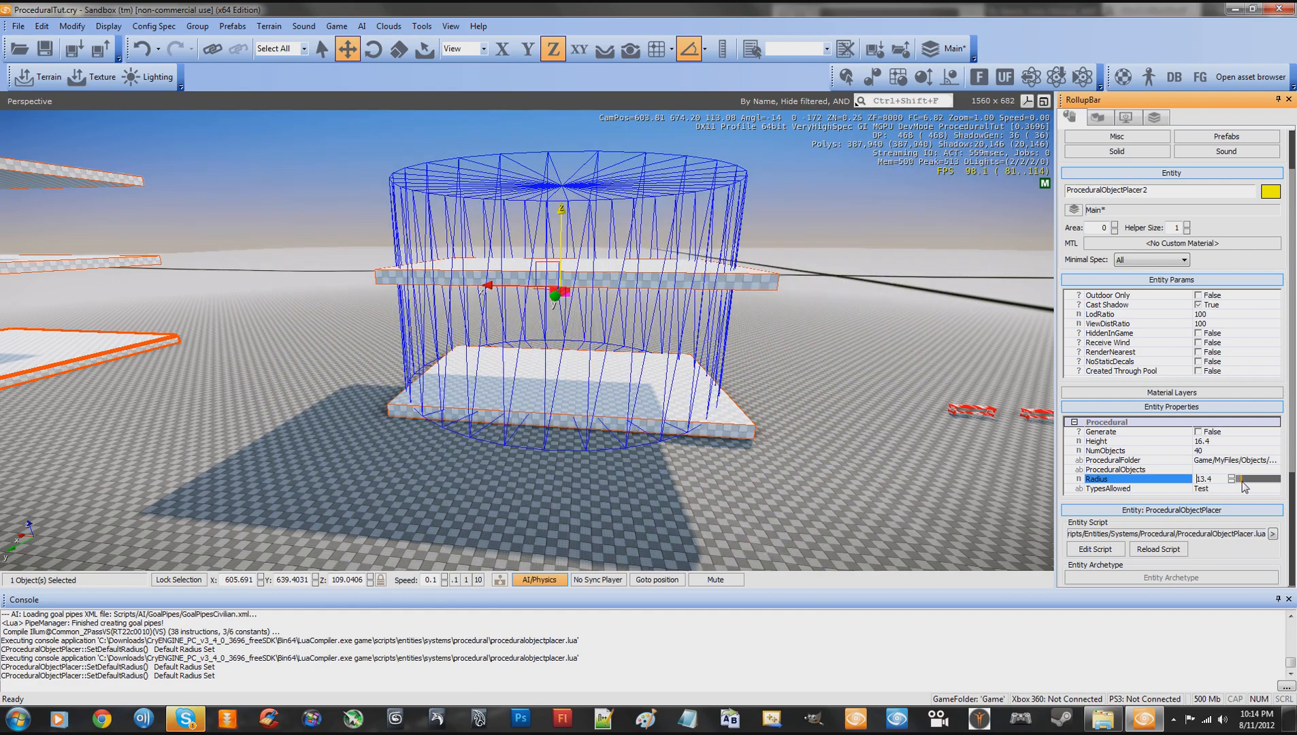
# - Set the placer's allowed types to "Test,Chair," and turn on Generate
pyautogui.press('d')
pyautogui.moveTo(842, 438); pyautogui.dragTo(840, 437, button='right')
pyautogui.press('w')
pyautogui.press('s')
pyautogui.press('w')
pyautogui.press('a')
pyautogui.press('s')
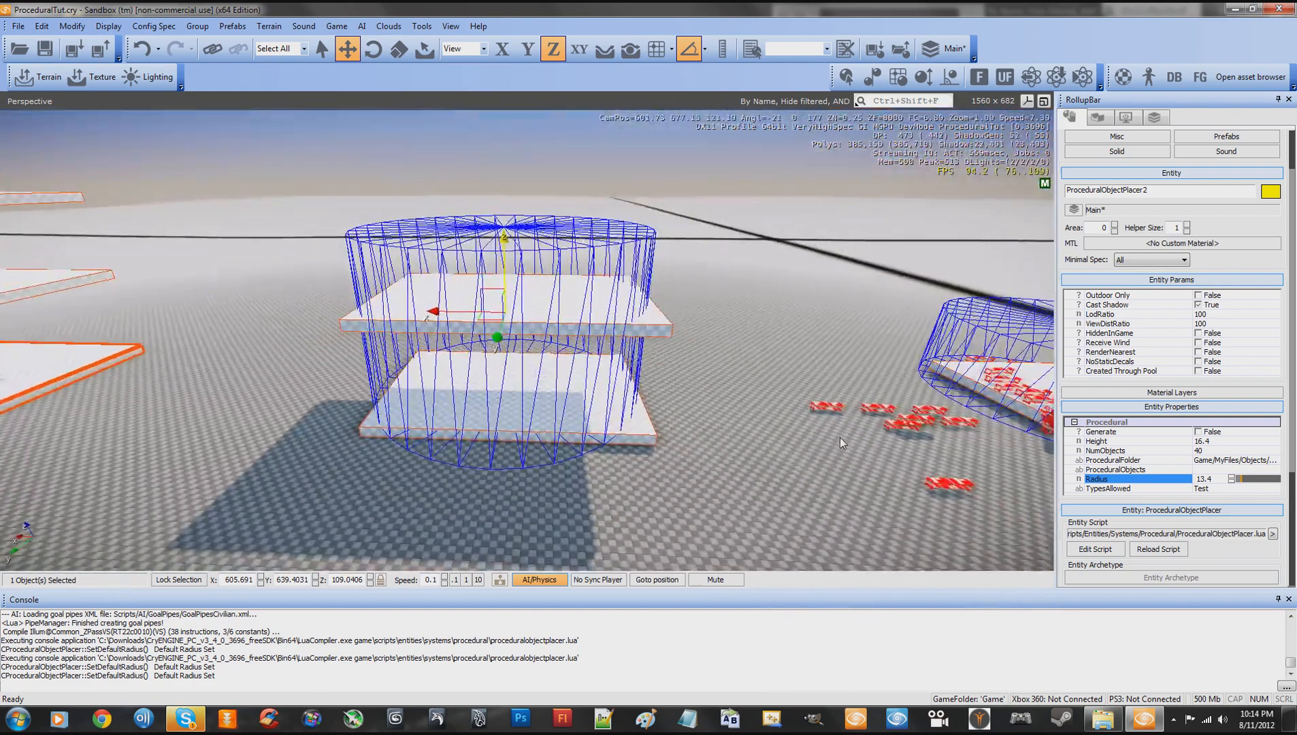
pyautogui.click(1217, 489)
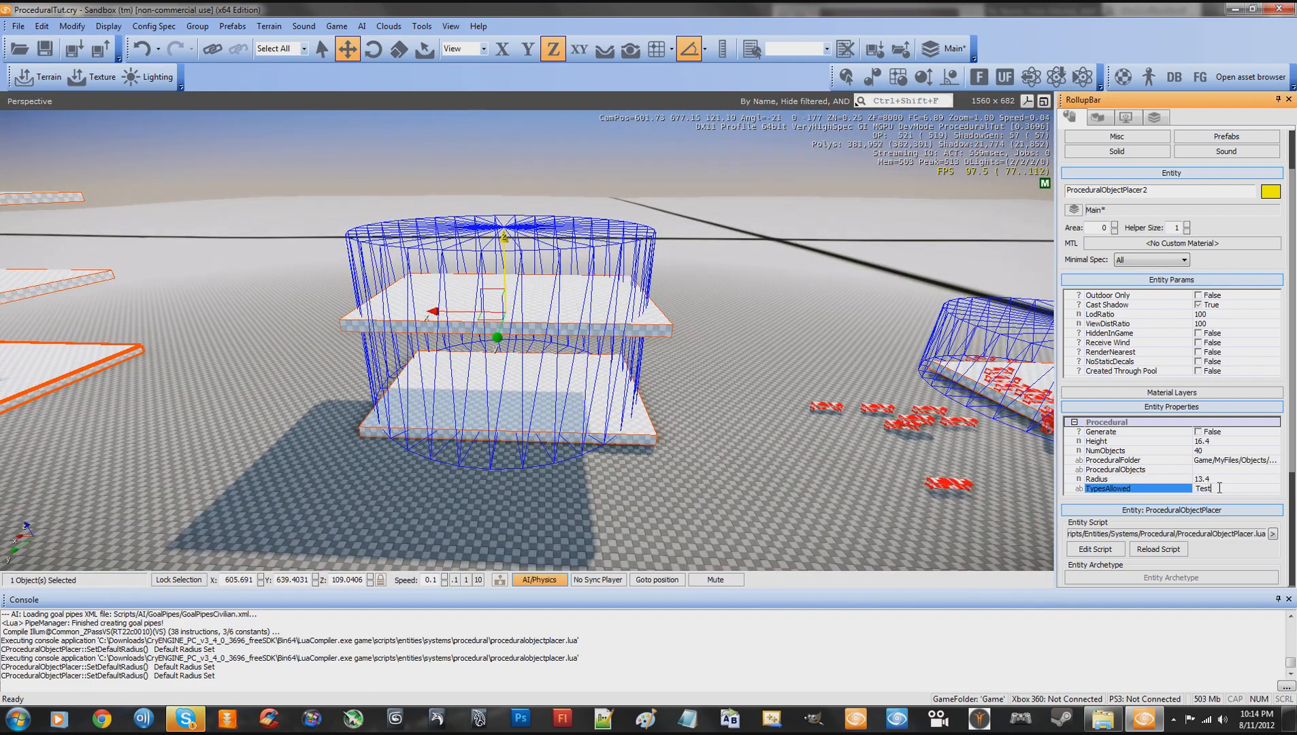
pyautogui.write('.')
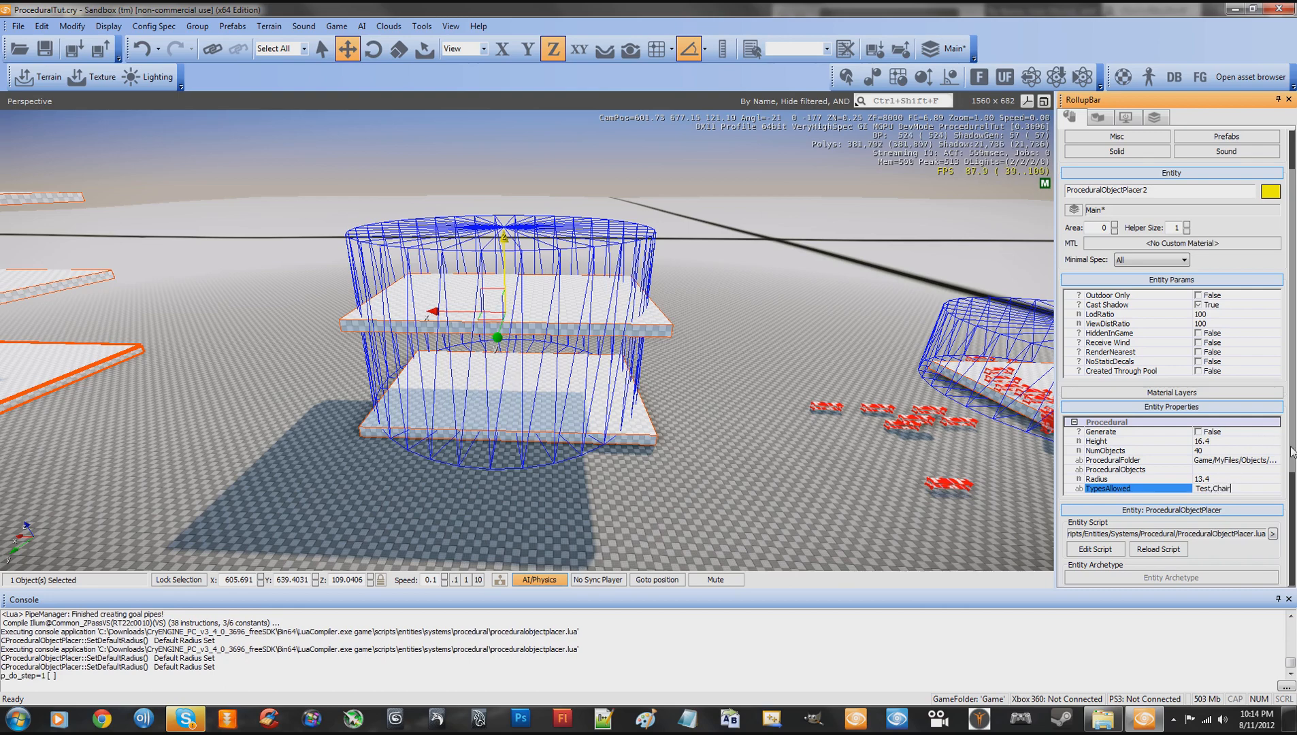
pyautogui.moveTo(1292, 453); pyautogui.dragTo(1292, 497)
pyautogui.click(1198, 369)
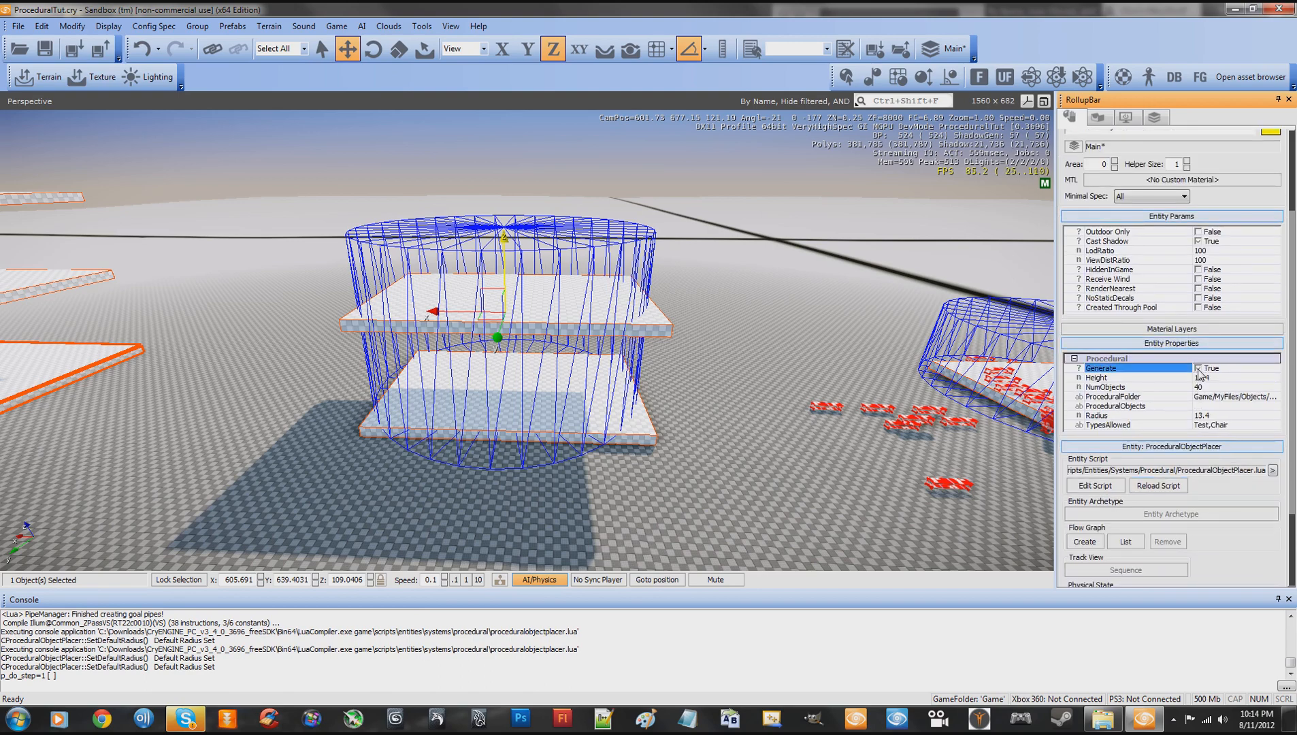
pyautogui.click(1237, 424)
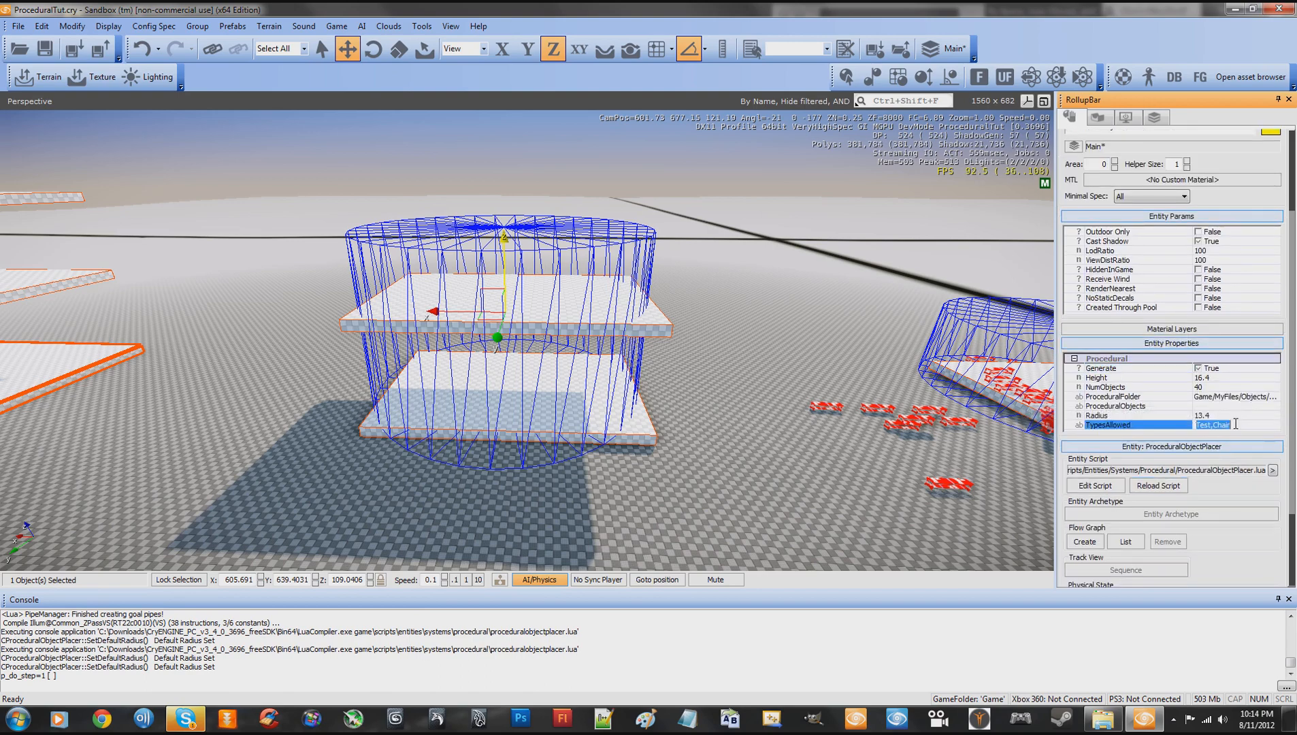
pyautogui.click(1199, 369)
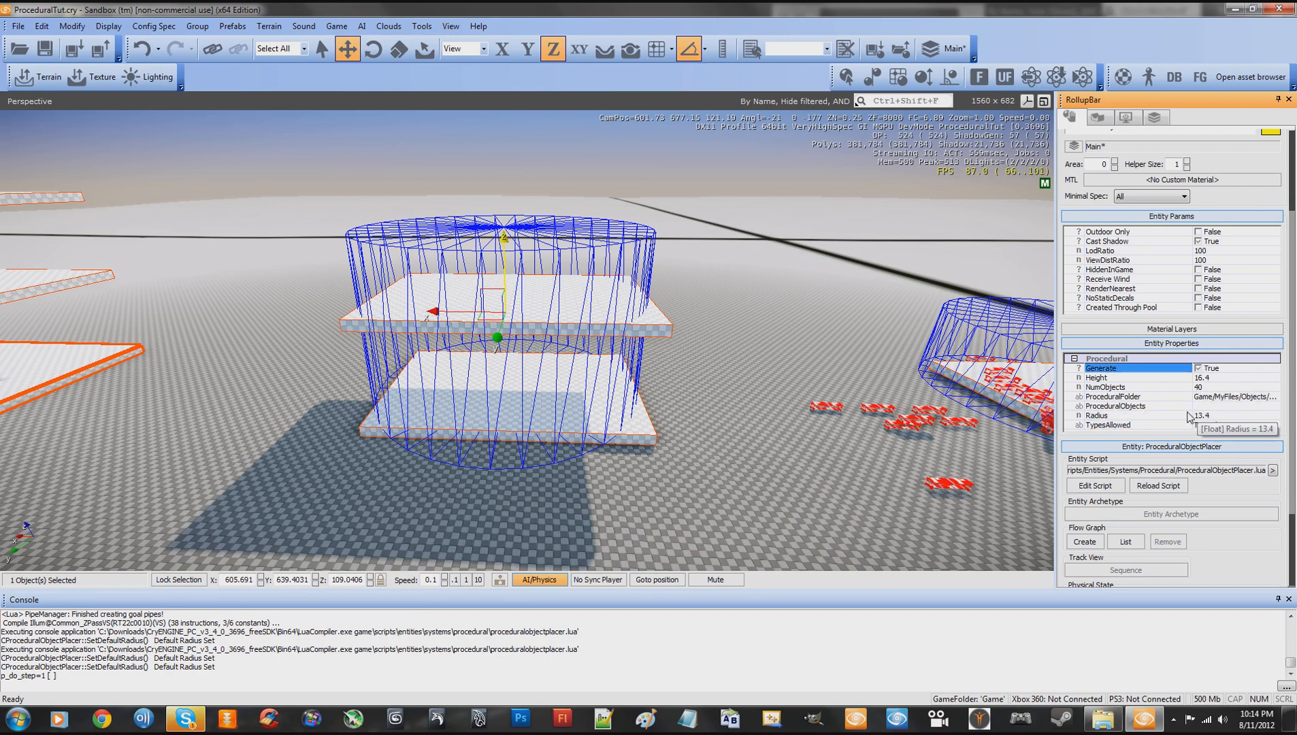
# - Reload the placer's entity script to generate objects on both stacked slabs
pyautogui.press('w')
pyautogui.moveTo(691, 390); pyautogui.dragTo(721, 378, button='right')
pyautogui.press('d')
pyautogui.press('s')
pyautogui.press('w')
pyautogui.press('w')
pyautogui.press('s')
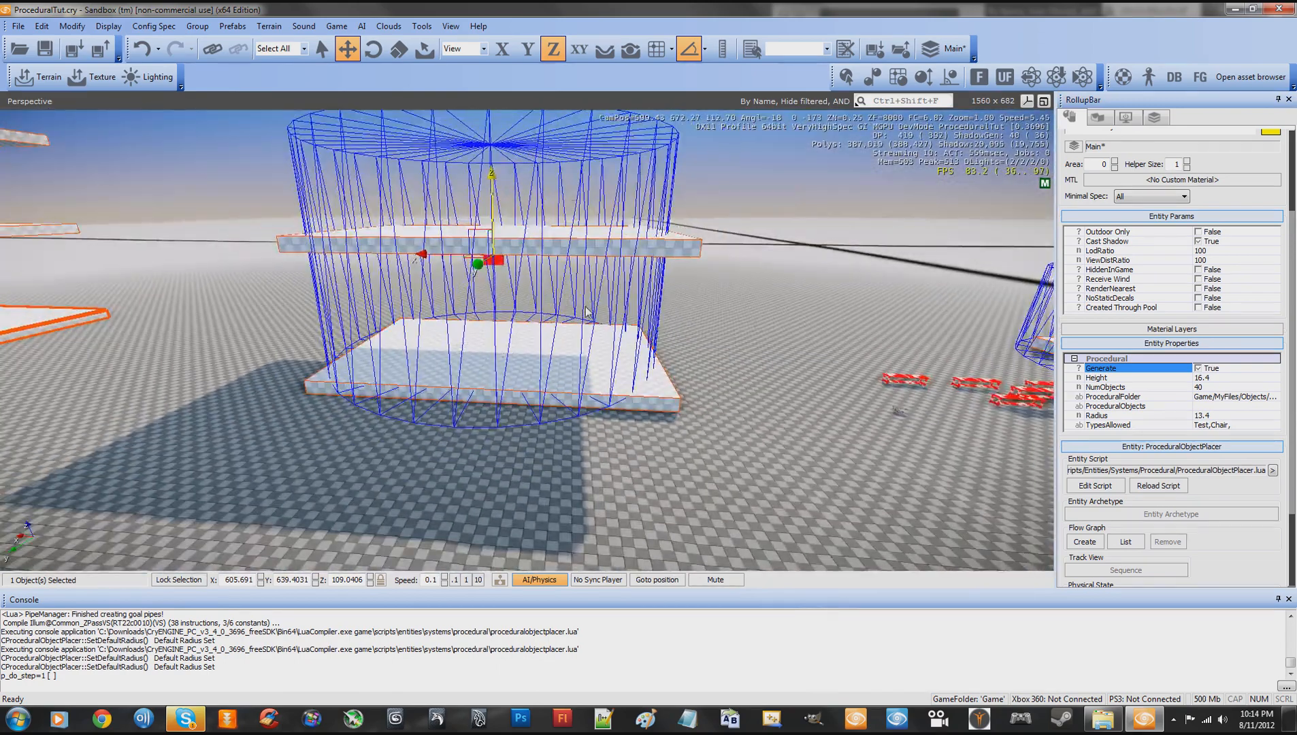
pyautogui.click(1166, 487)
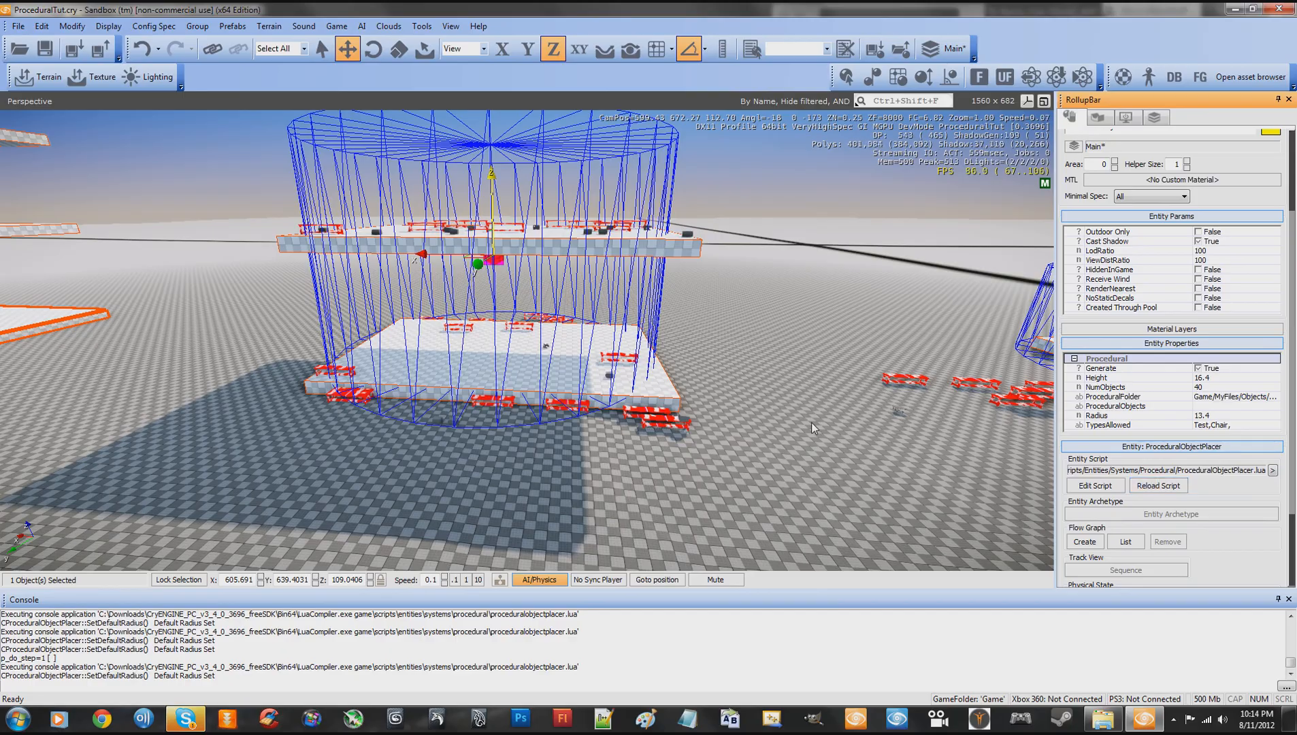
# - Inspect the objects on both slabs and reload the entity script to generate a second batch
pyautogui.moveTo(771, 414); pyautogui.dragTo(772, 413, button='right')
pyautogui.press('w')
pyautogui.press('s')
pyautogui.press('w')
pyautogui.press('s')
pyautogui.press('w')
pyautogui.press('s')
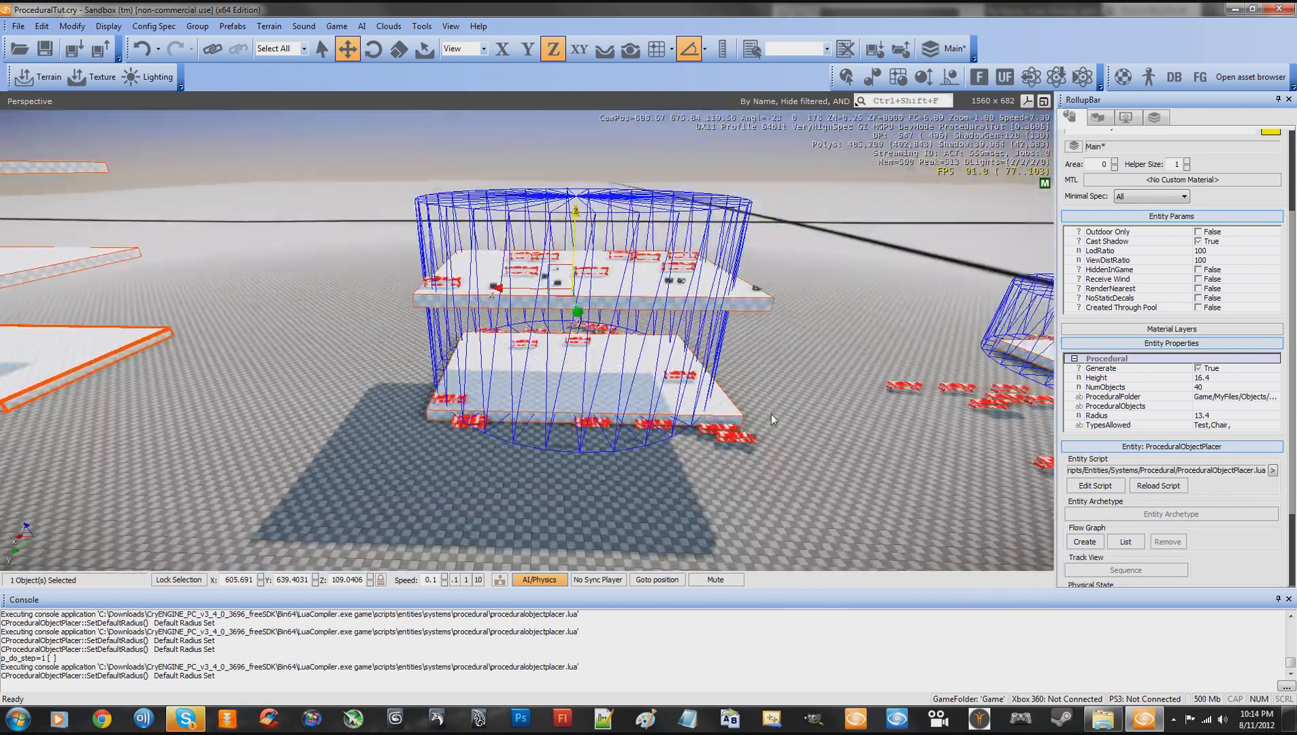
pyautogui.click(1165, 488)
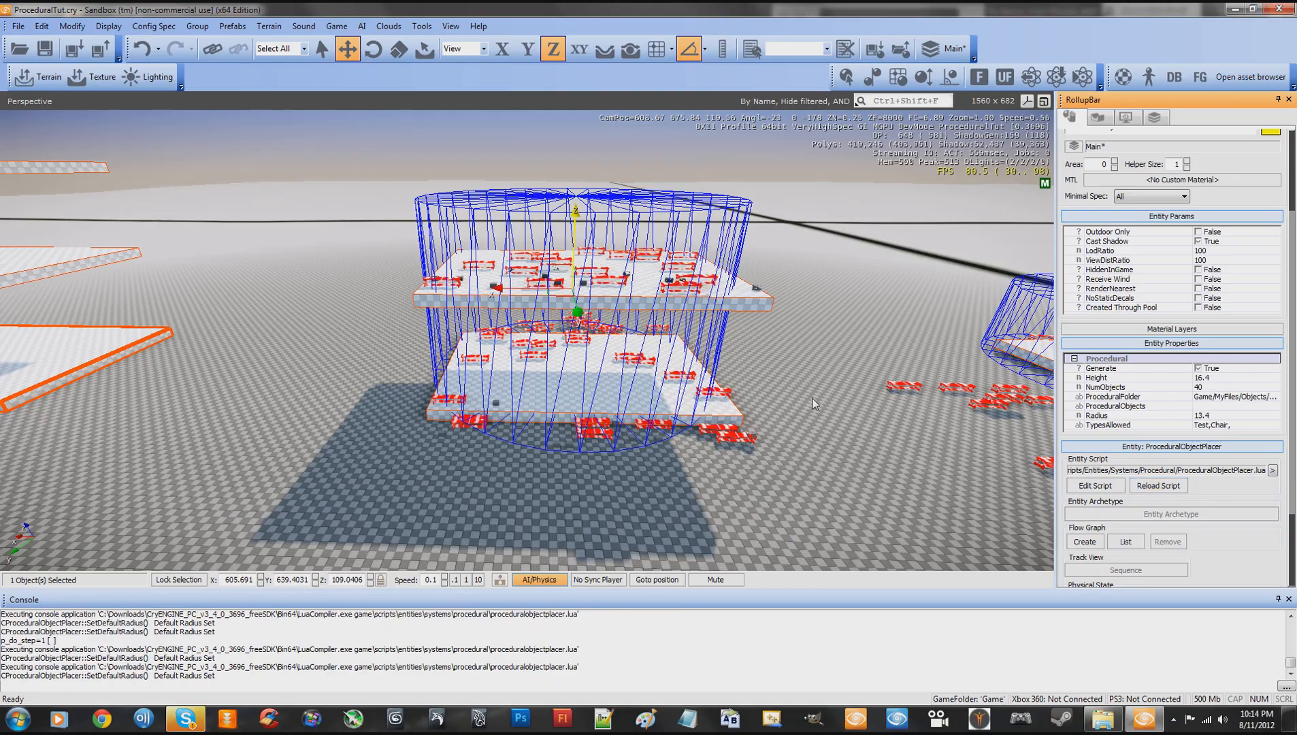
# - View the slabs up close and reload the entity script twice more to fill them with further objects
pyautogui.moveTo(812, 398); pyautogui.dragTo(812, 398, button='right')
pyautogui.press('w')
pyautogui.press('d')
pyautogui.press('s')
pyautogui.press('w')
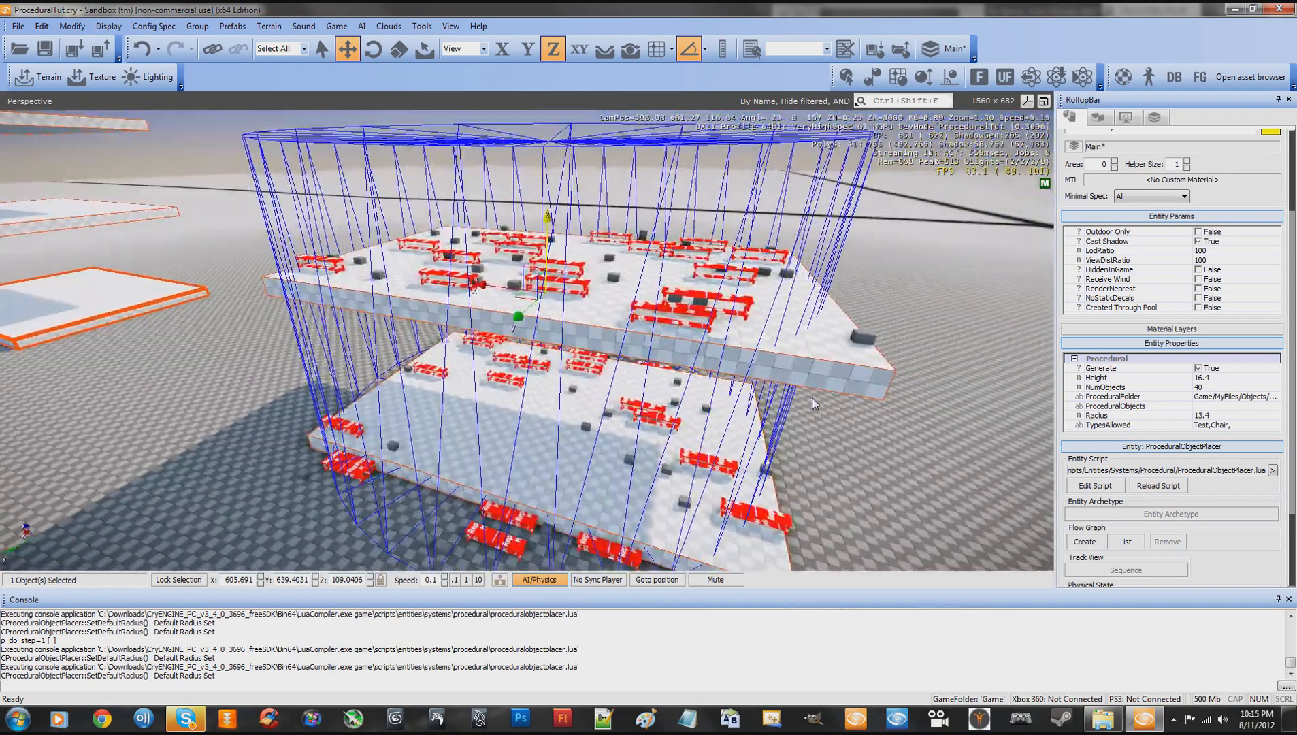
pyautogui.press('s')
pyautogui.click(1157, 485)
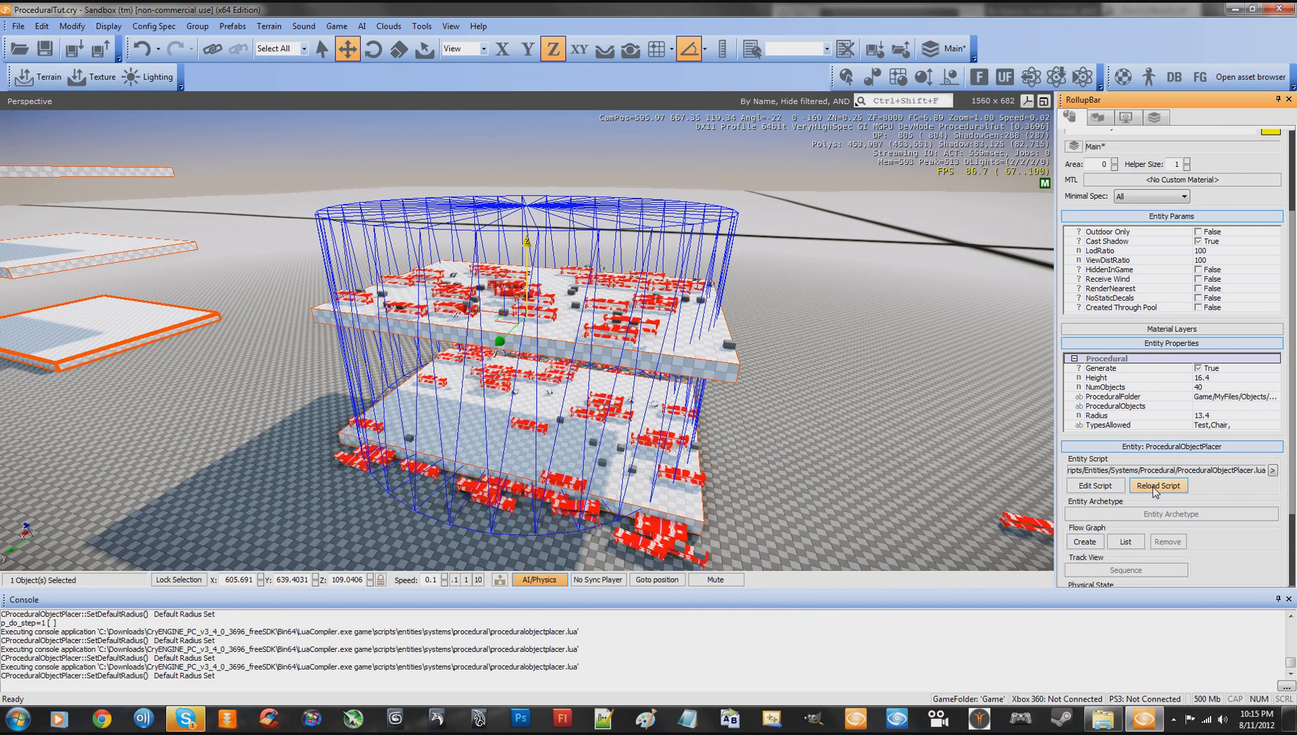
pyautogui.click(1155, 488)
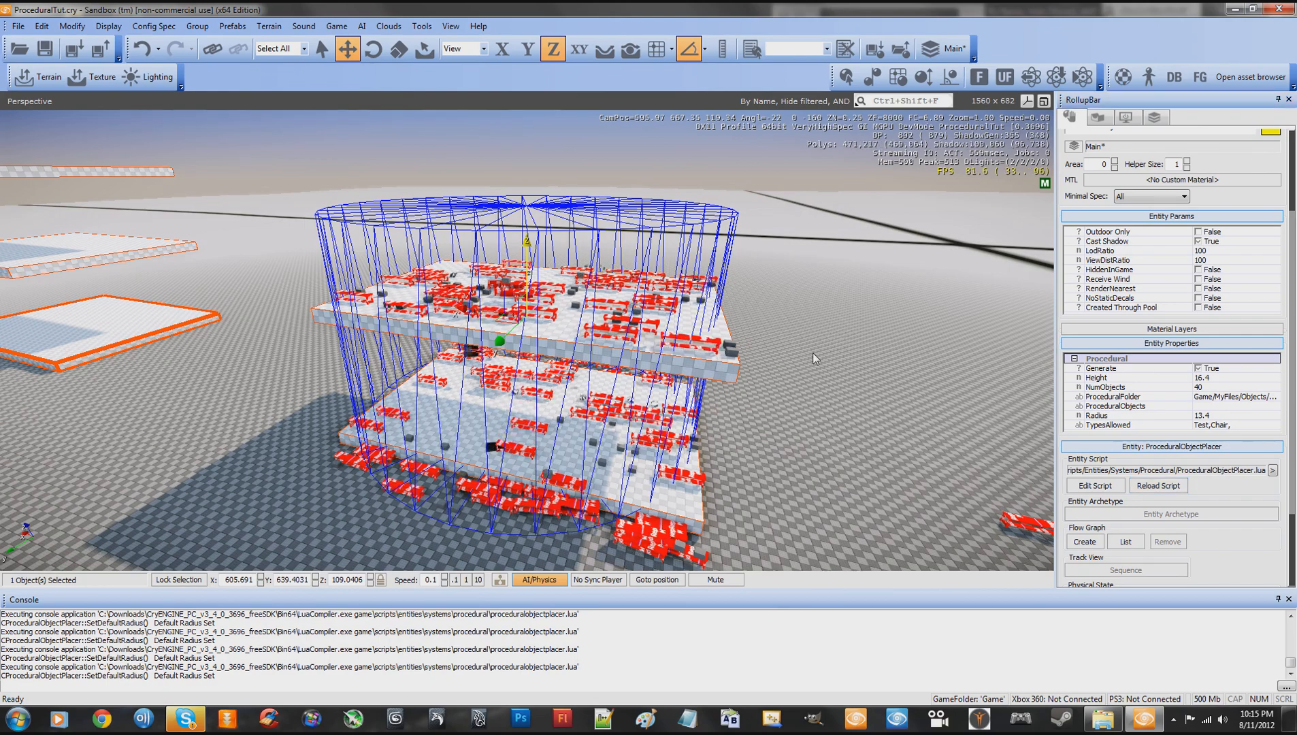
# - Clone the placer along X onto the neighbouring four-slab stack at about X 668.6
pyautogui.moveTo(813, 354); pyautogui.dragTo(814, 352, button='right')
pyautogui.press('w')
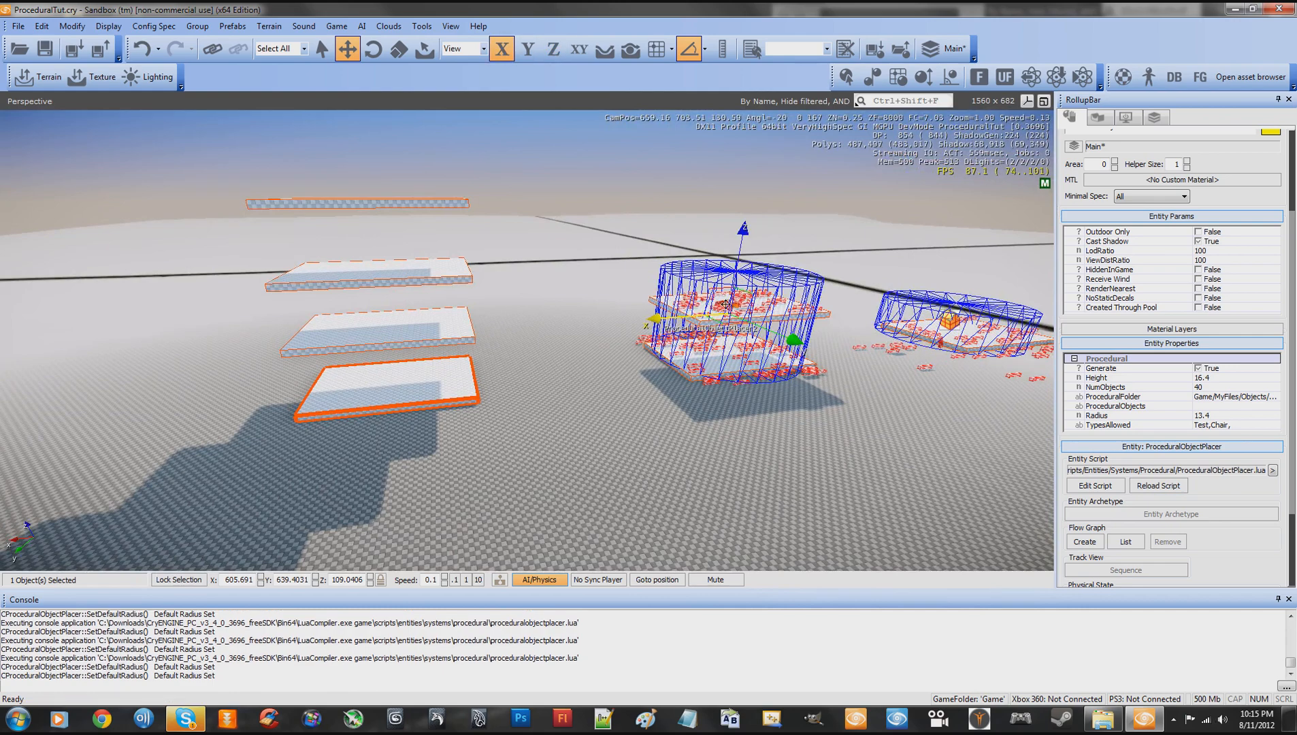
pyautogui.hotkey('ctrl', 'c')
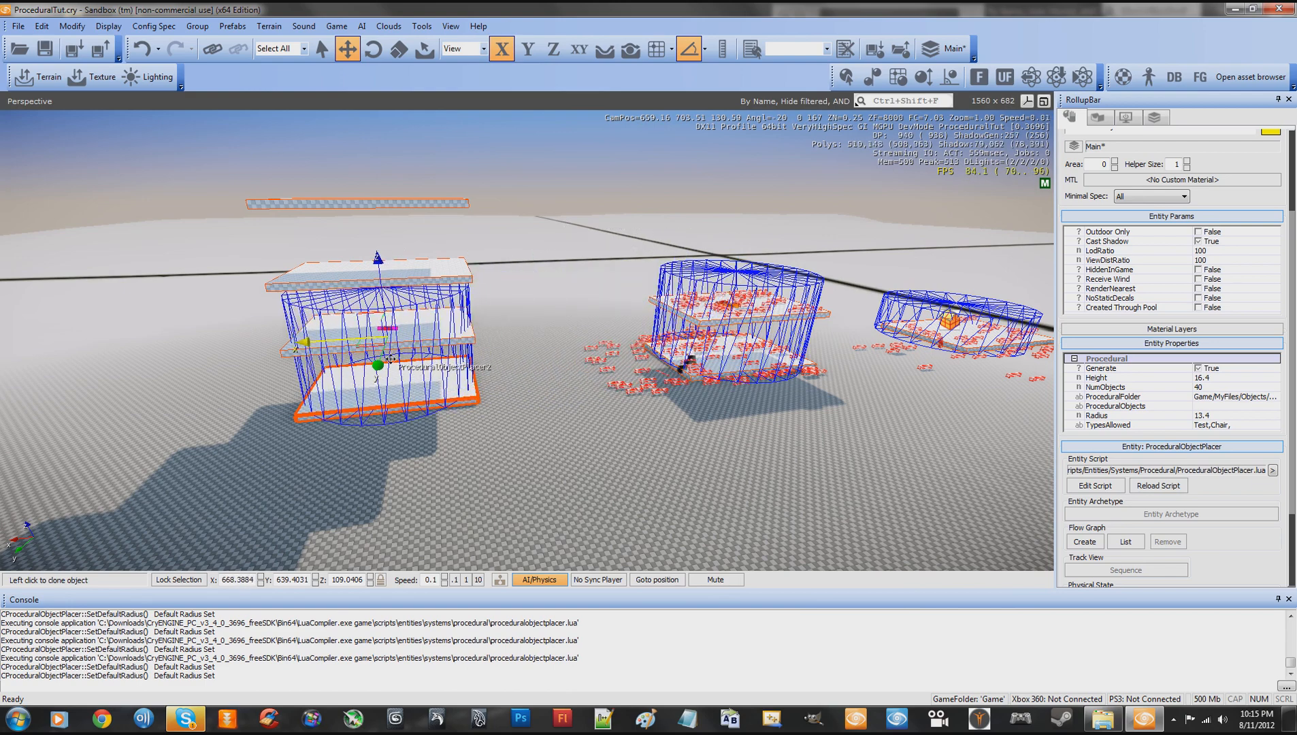
pyautogui.click(389, 359)
# - Raise the cloned placer to about Z 117.6 and set its height to 35.8 to span all four slabs
pyautogui.press('w')
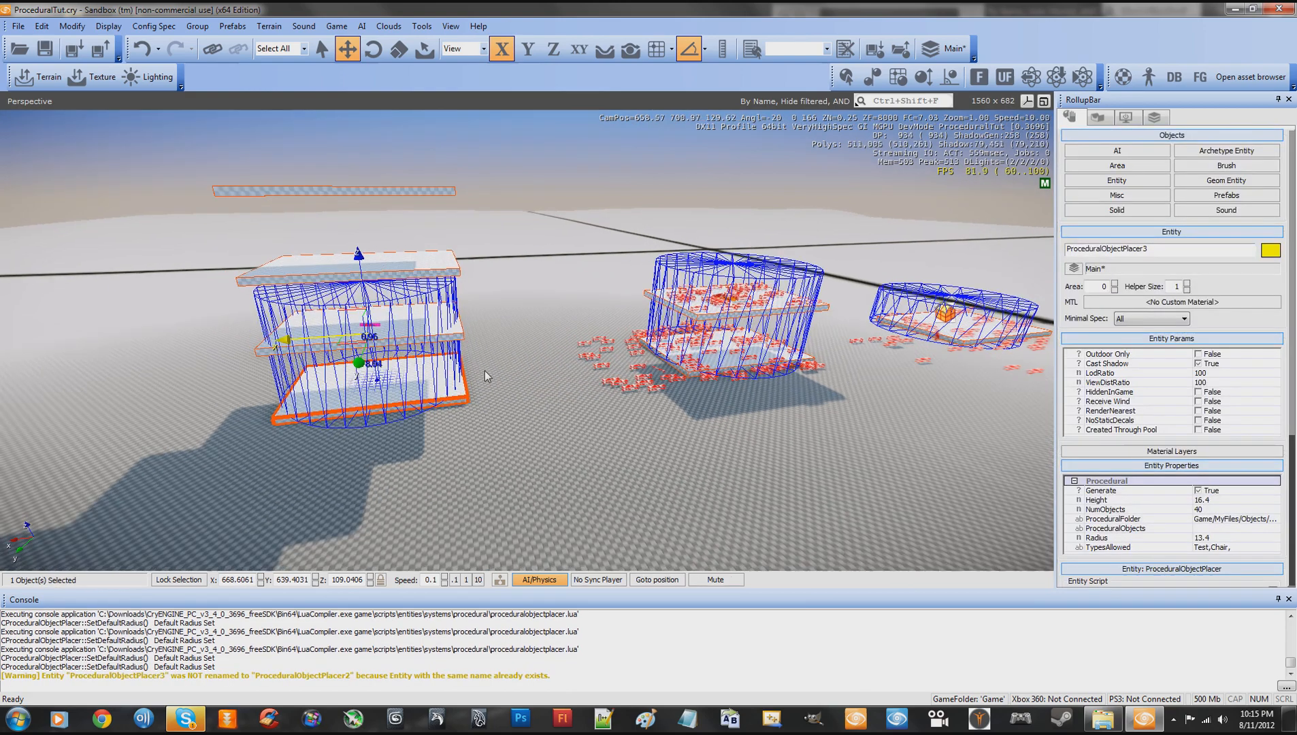
pyautogui.press('w')
pyautogui.moveTo(624, 362); pyautogui.dragTo(611, 380, button='right')
pyautogui.press('s')
pyautogui.press('s')
pyautogui.press('w')
pyautogui.press('s')
pyautogui.press('s')
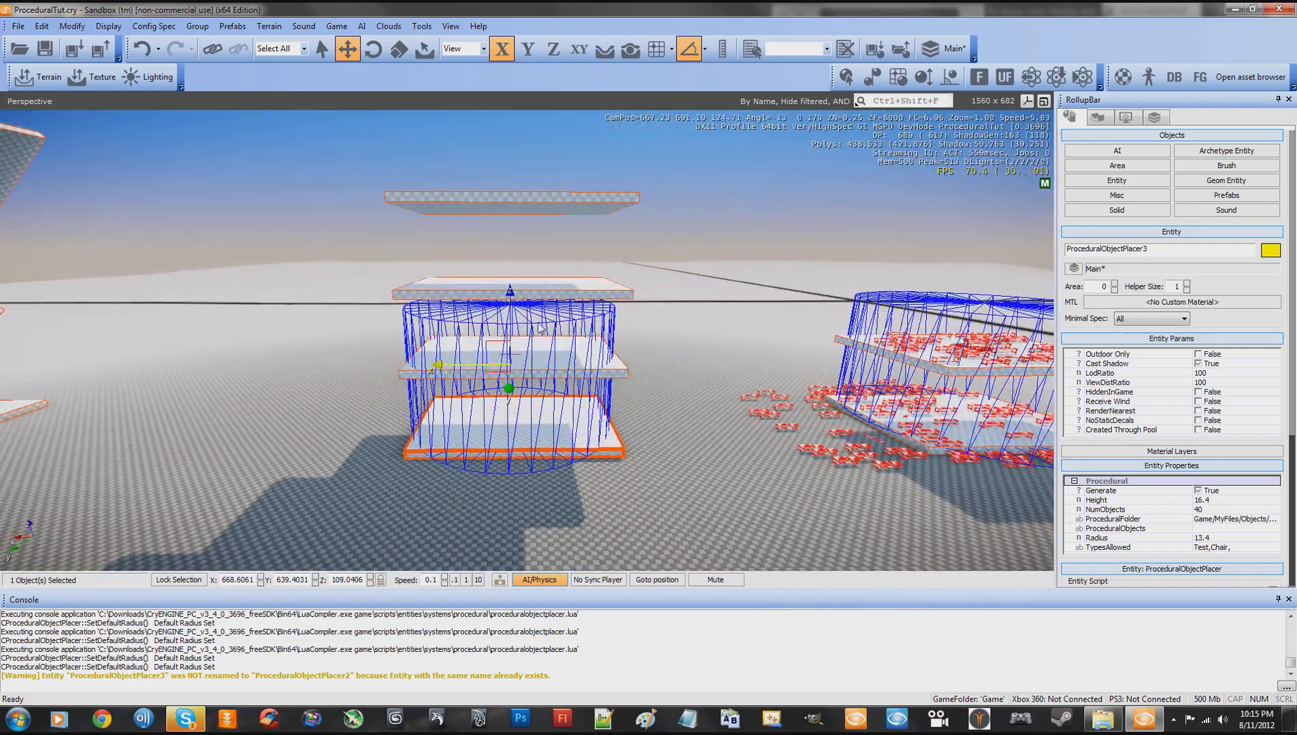
pyautogui.moveTo(512, 292); pyautogui.dragTo(509, 225)
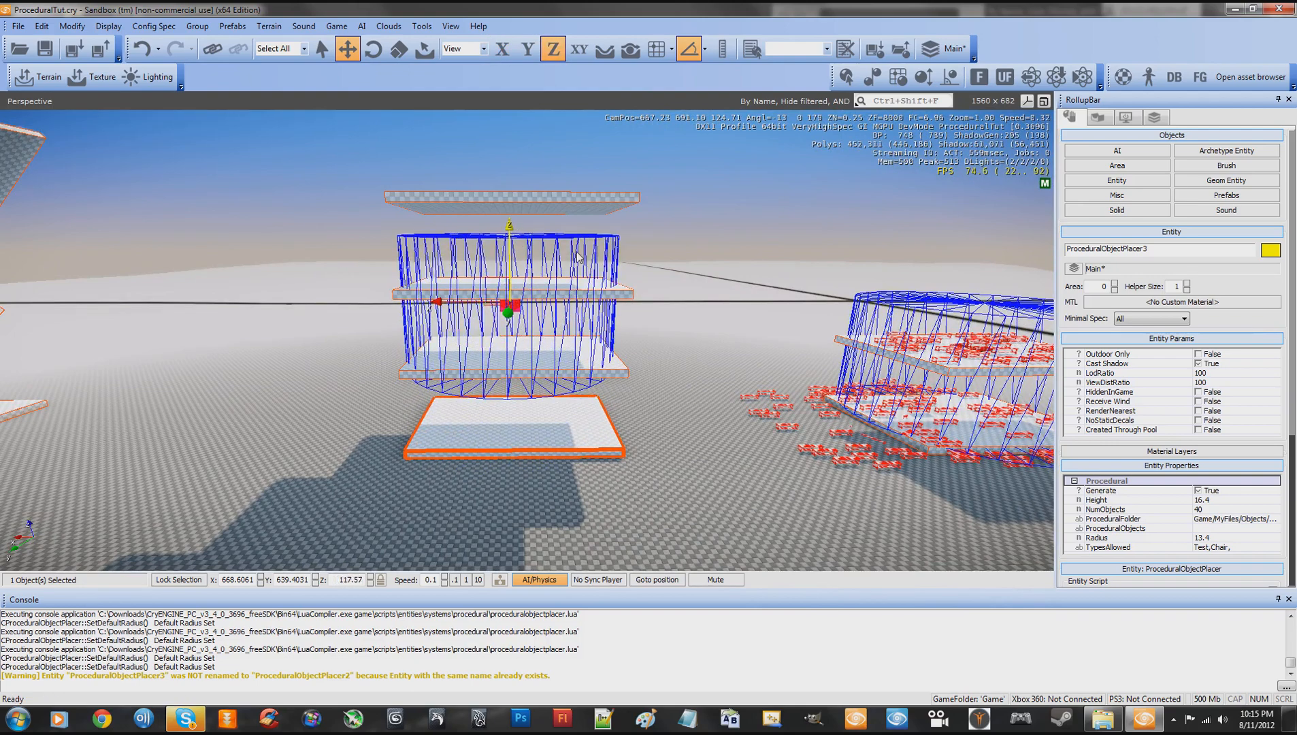
pyautogui.click(1214, 500)
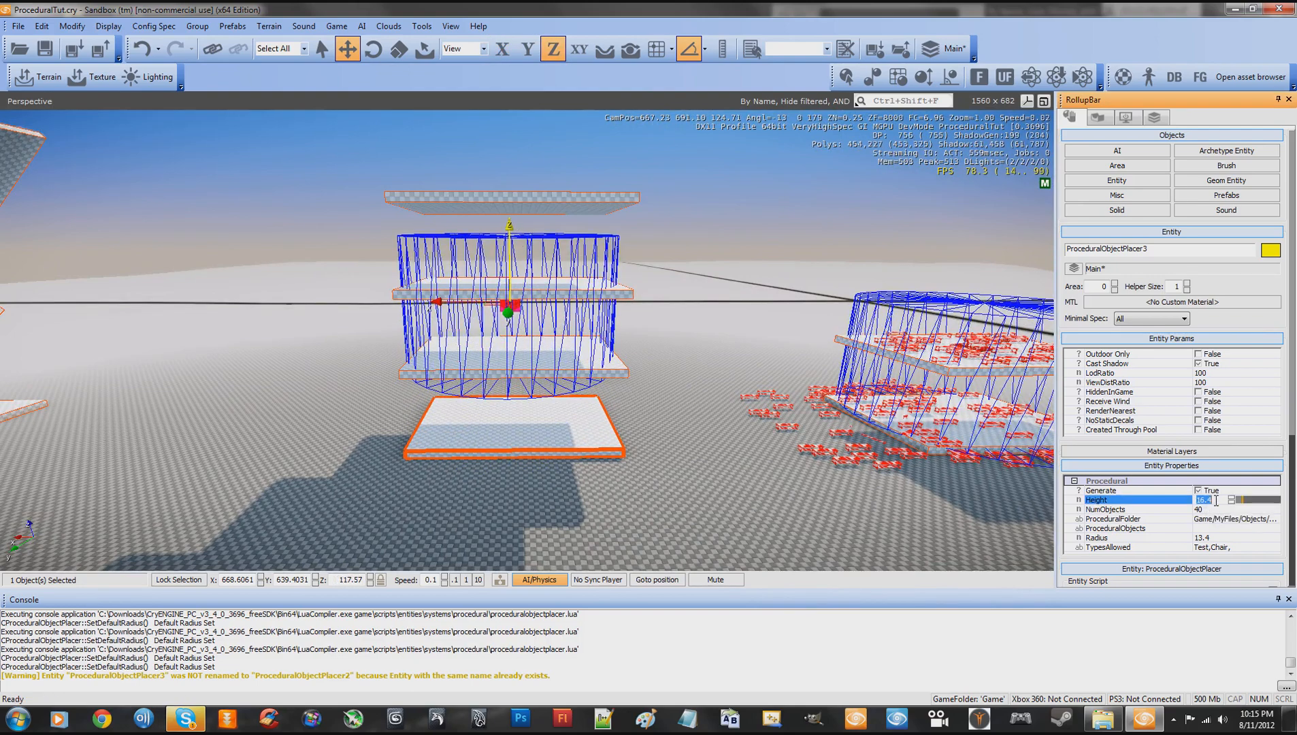
pyautogui.moveTo(1238, 501); pyautogui.dragTo(1256, 505)
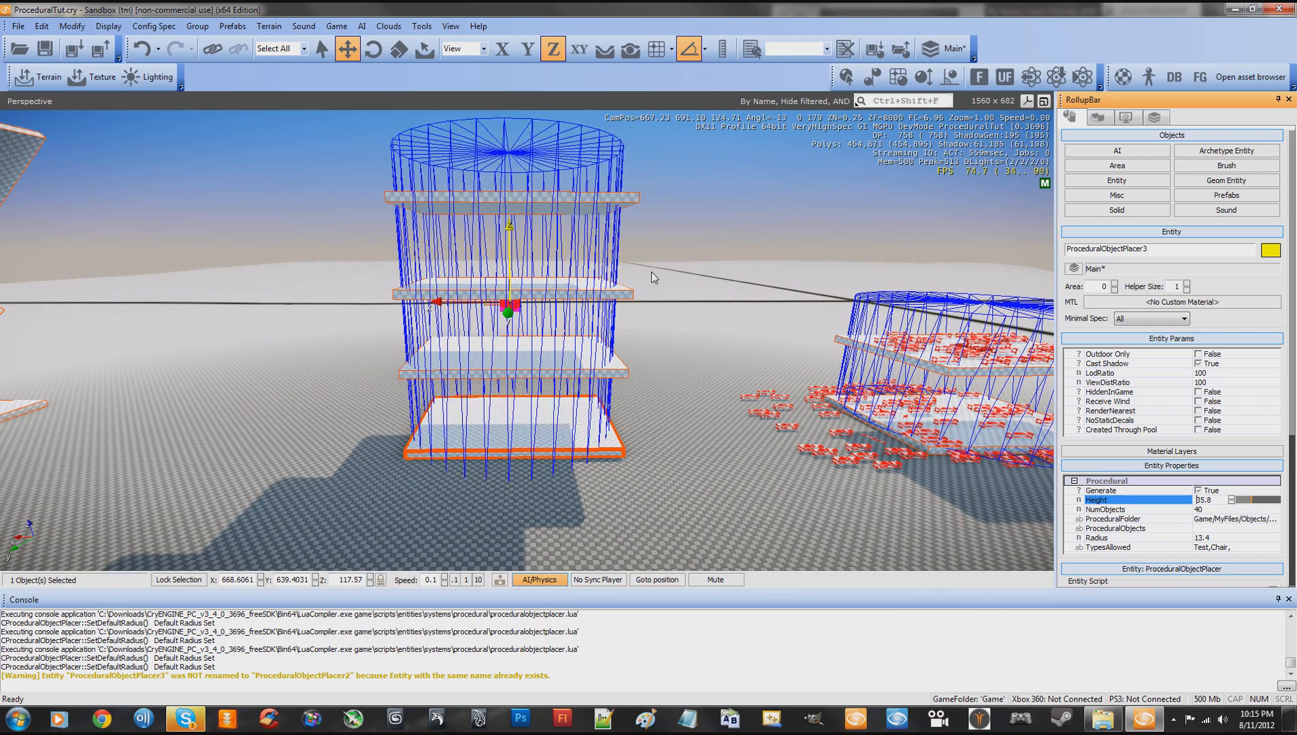
# - Raise the selected placer to about Z 118.8 so its volume sits higher around the four-slab stack
pyautogui.moveTo(504, 236); pyautogui.dragTo(514, 215)
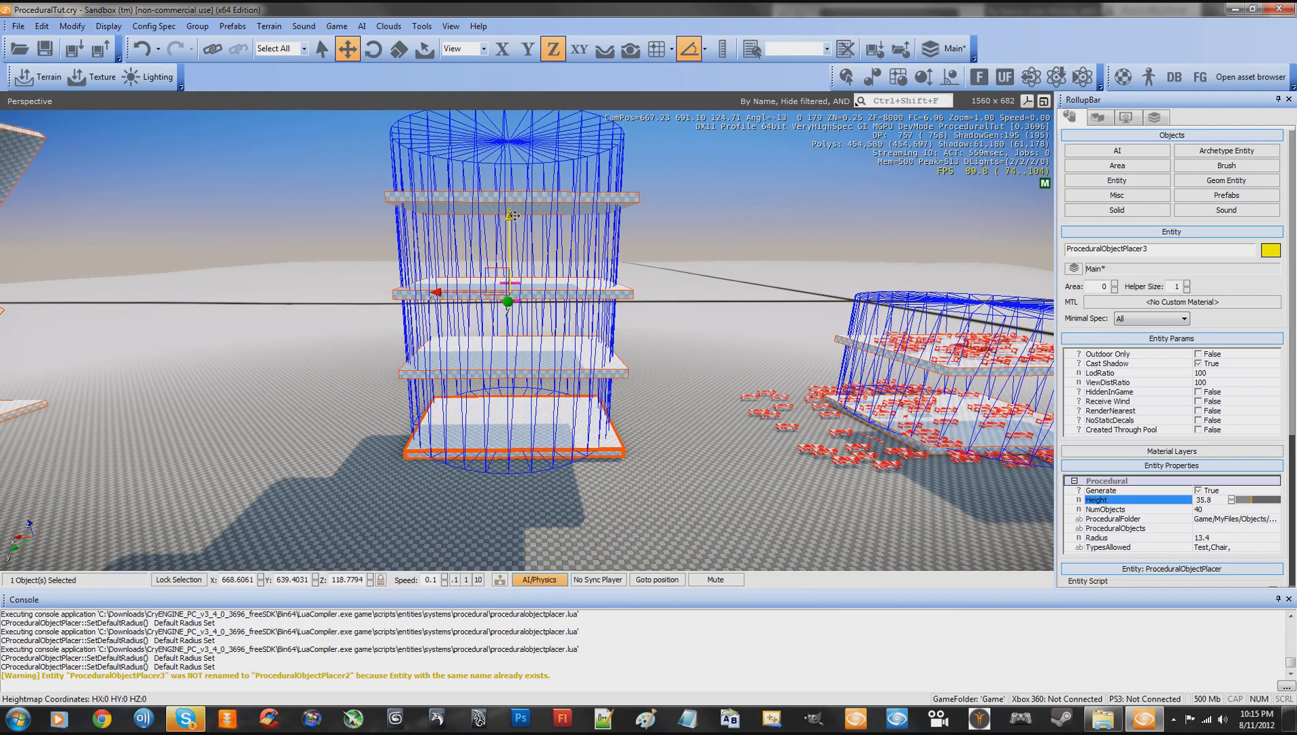
pyautogui.press('s')
pyautogui.moveTo(684, 239); pyautogui.dragTo(683, 239, button='right')
pyautogui.press('w')
pyautogui.press('s')
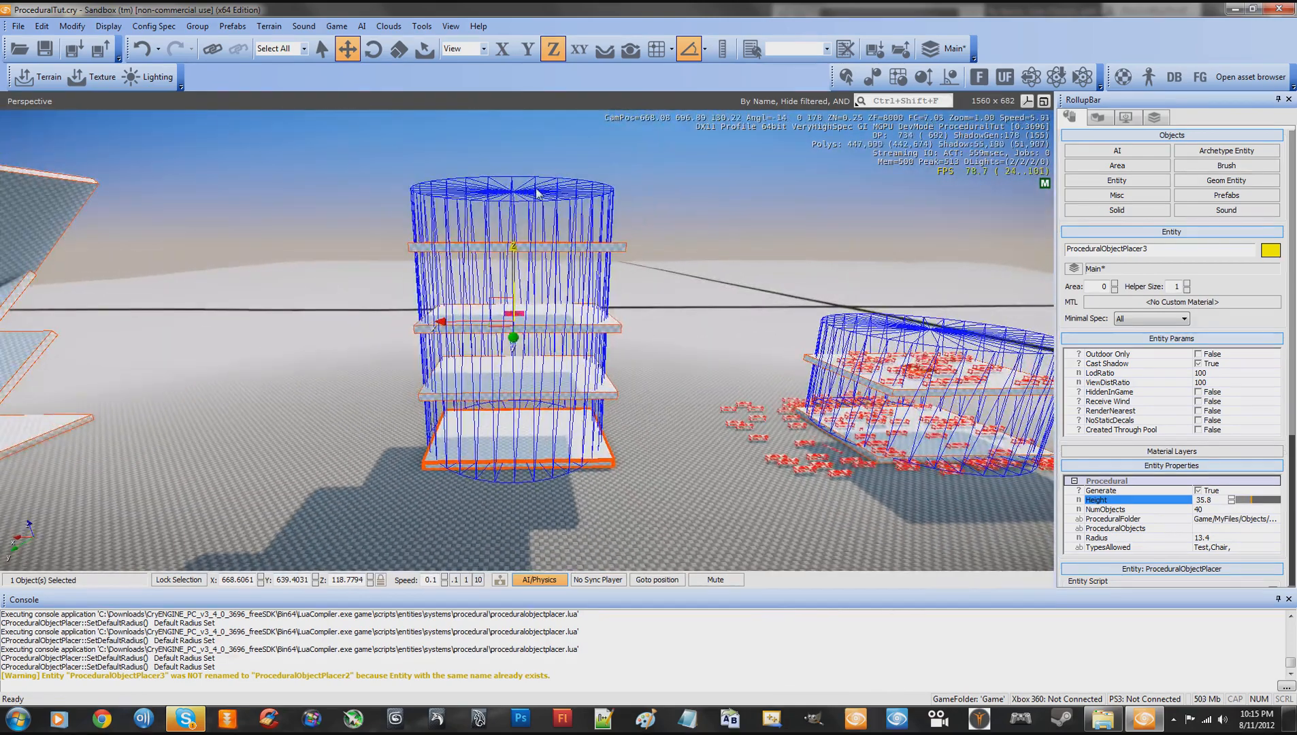
# - Examine the placer's cylinder from the top slab down to the lowest one to check its coverage of the stack
pyautogui.moveTo(686, 339); pyautogui.dragTo(686, 339, button='right')
pyautogui.press('w')
pyautogui.press('s')
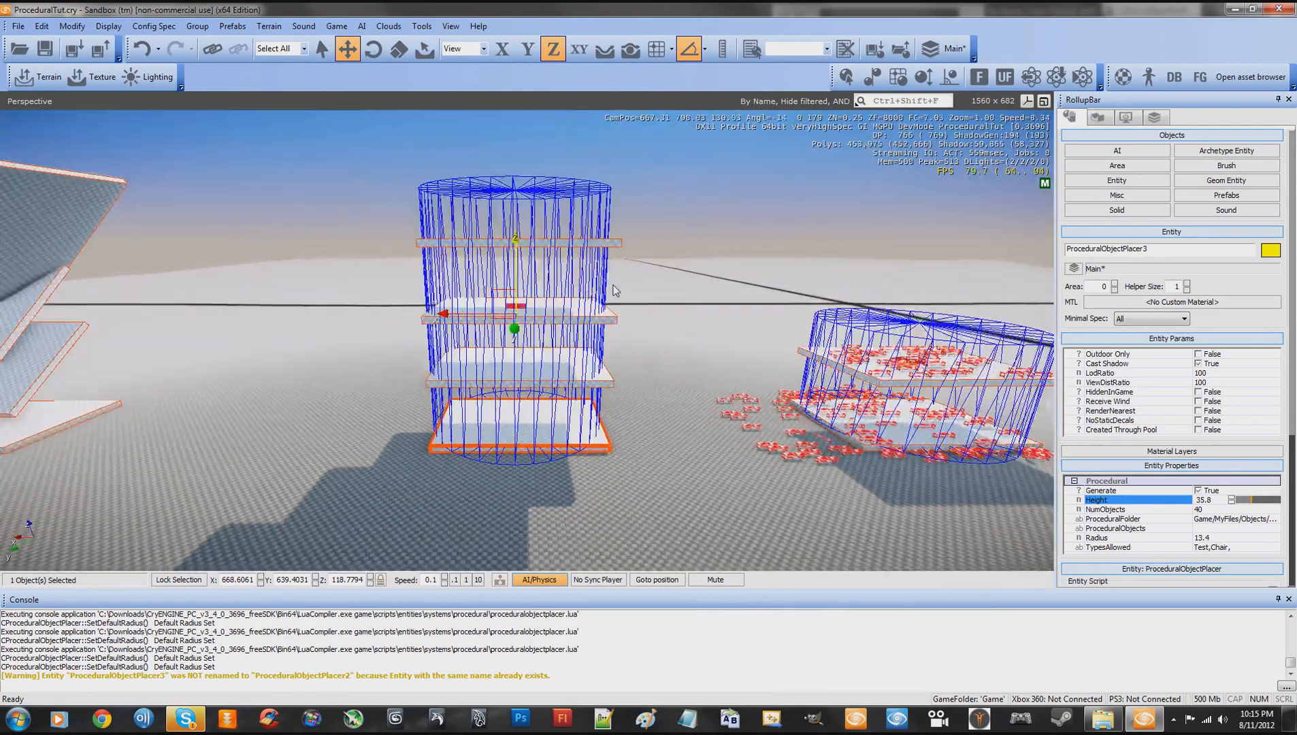
pyautogui.moveTo(661, 287); pyautogui.dragTo(661, 287, button='right')
pyautogui.press('w')
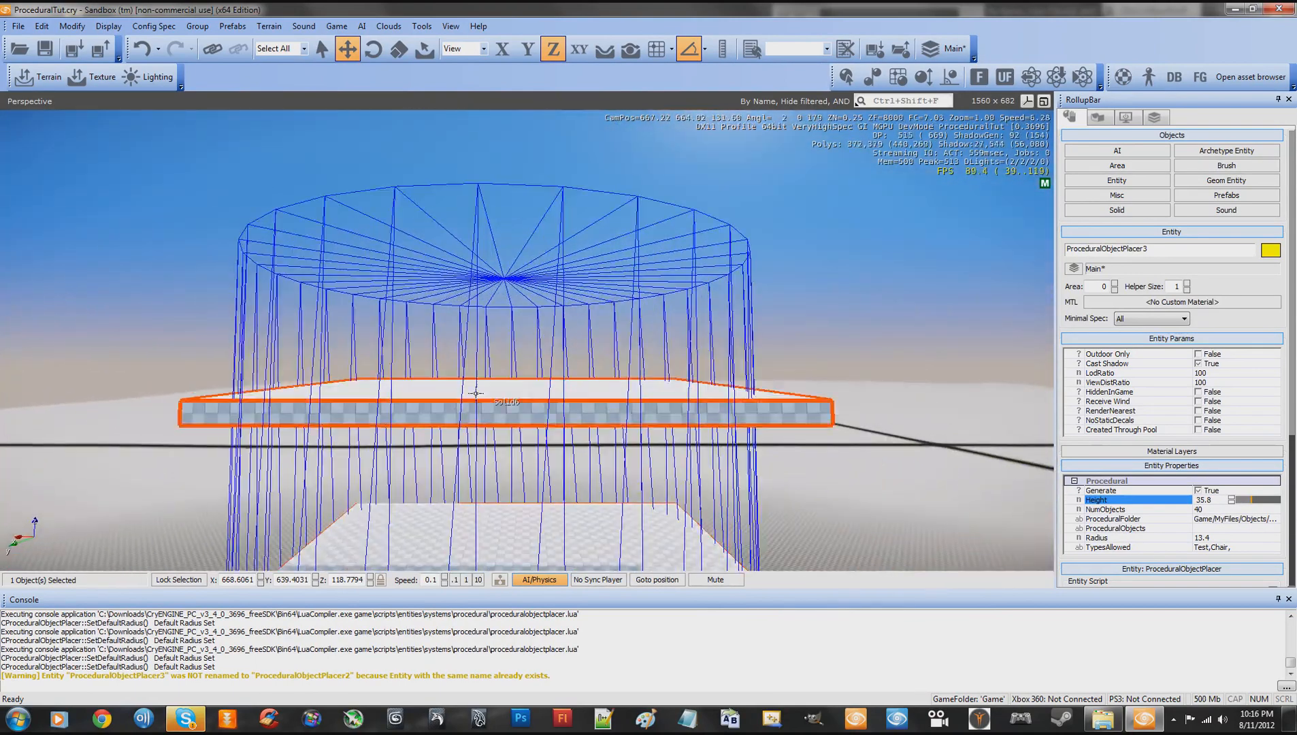
pyautogui.press('s')
pyautogui.moveTo(611, 376)
pyautogui.mouseDown(button='right')
pyautogui.moveTo(608, 348)
pyautogui.moveTo(597, 358)
pyautogui.mouseUp(button='right')
pyautogui.press('w')
pyautogui.press('s')
pyautogui.press('w')
pyautogui.press('s')
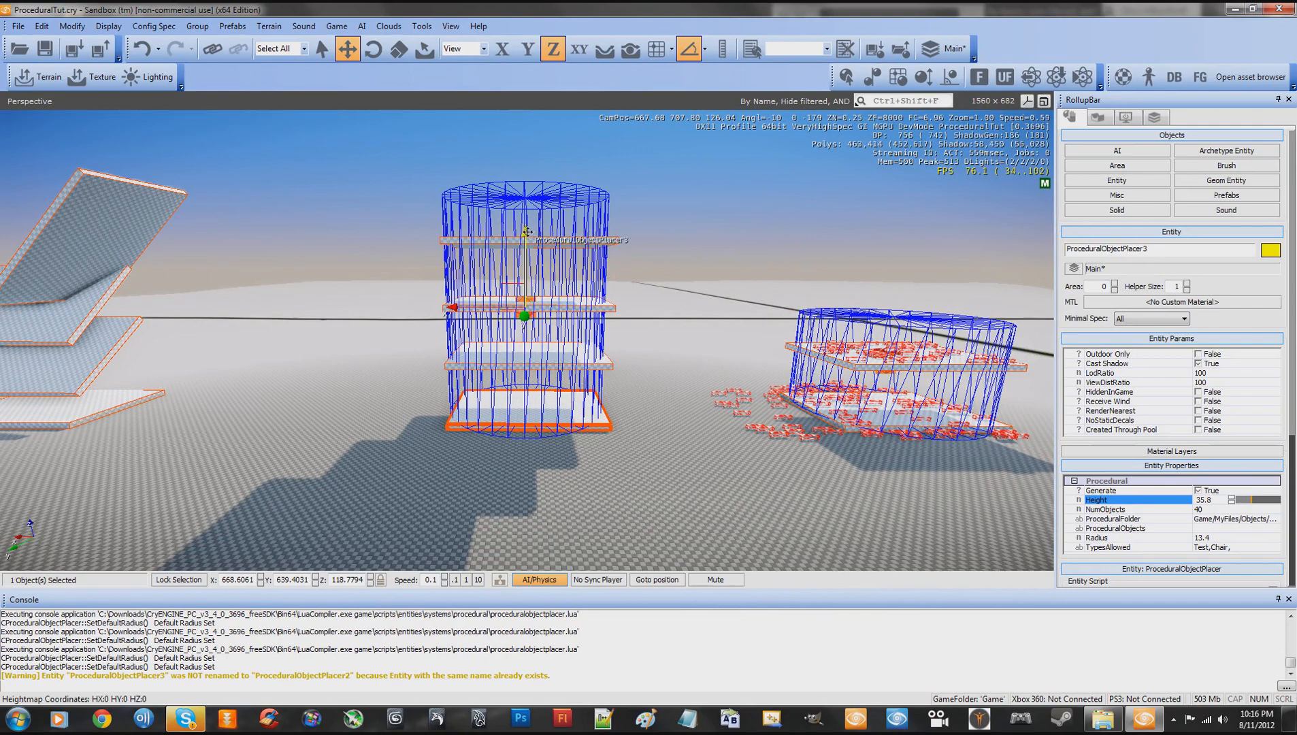
pyautogui.moveTo(526, 233); pyautogui.dragTo(528, 232)
pyautogui.press('w')
pyautogui.moveTo(673, 251); pyautogui.dragTo(672, 252, button='right')
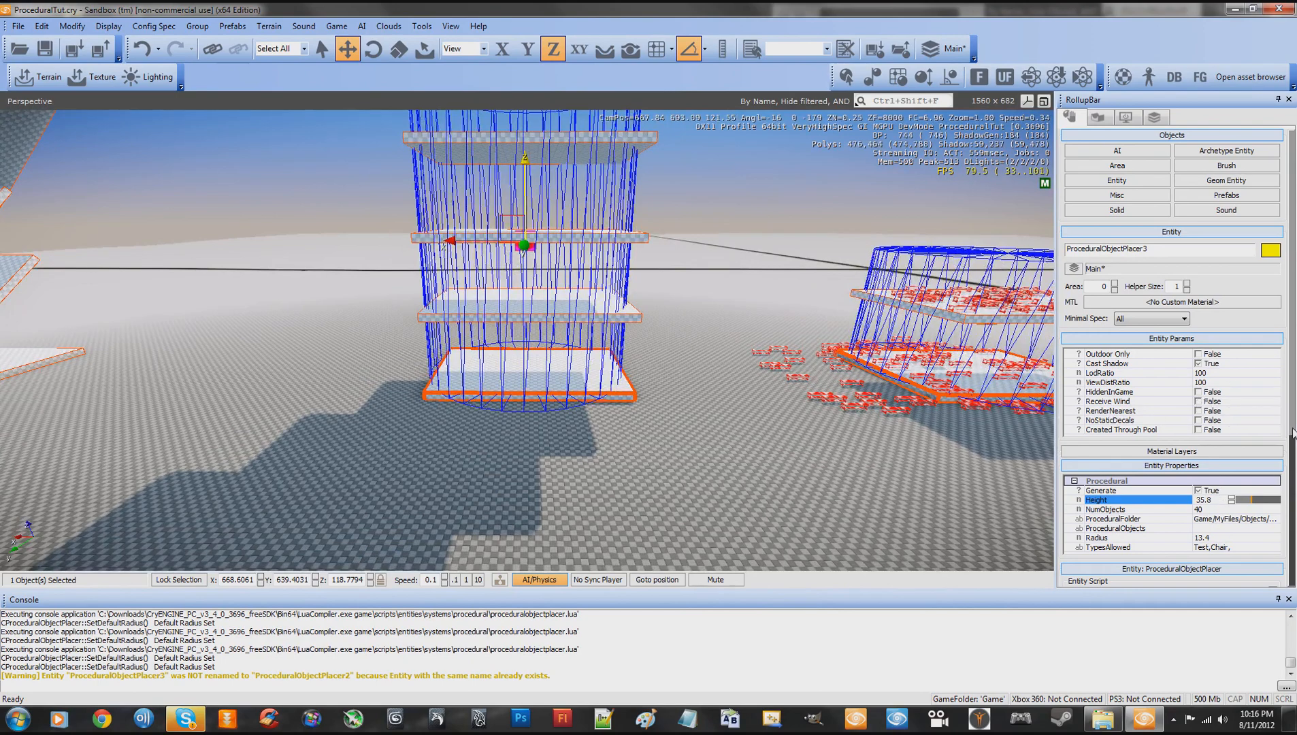
# - Set the placer's NumObjects to 150 and reload the entity script to generate objects across the four slabs
pyautogui.scroll(-3, 1259, 485)
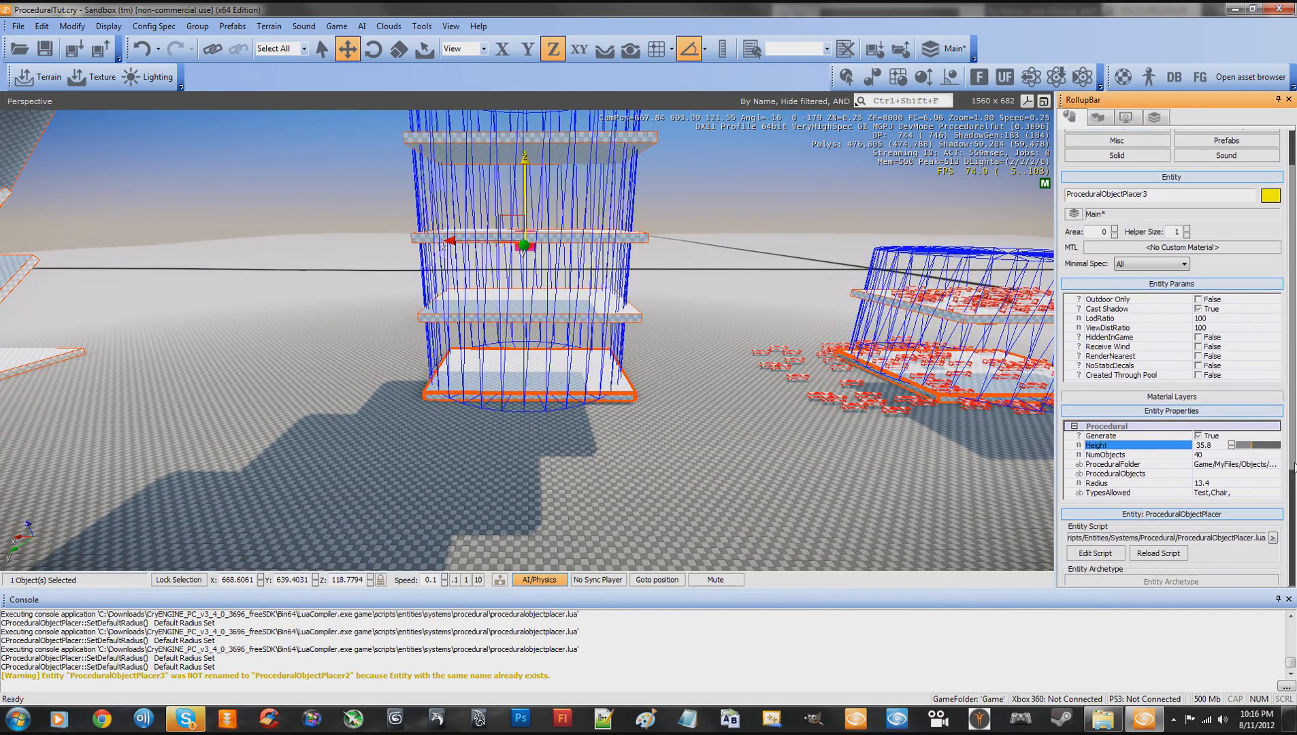
pyautogui.click(1214, 447)
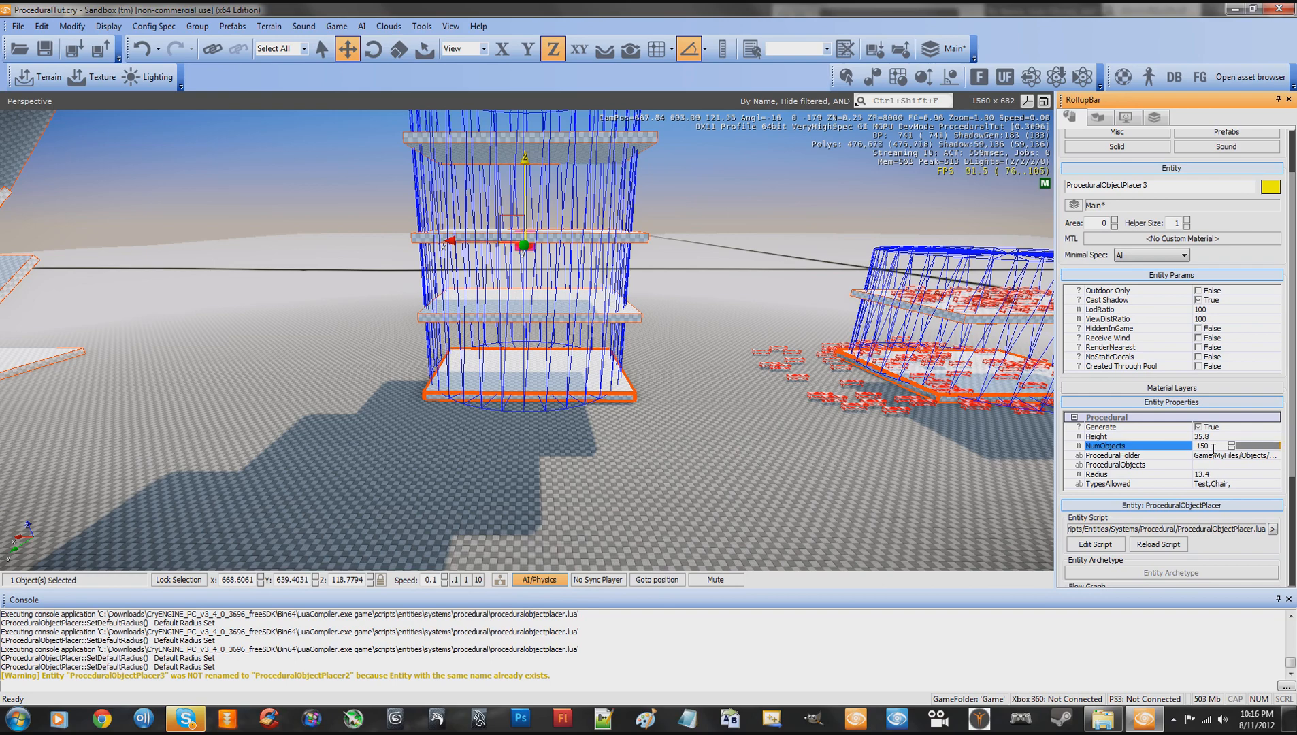
pyautogui.moveTo(1293, 434); pyautogui.dragTo(1292, 465)
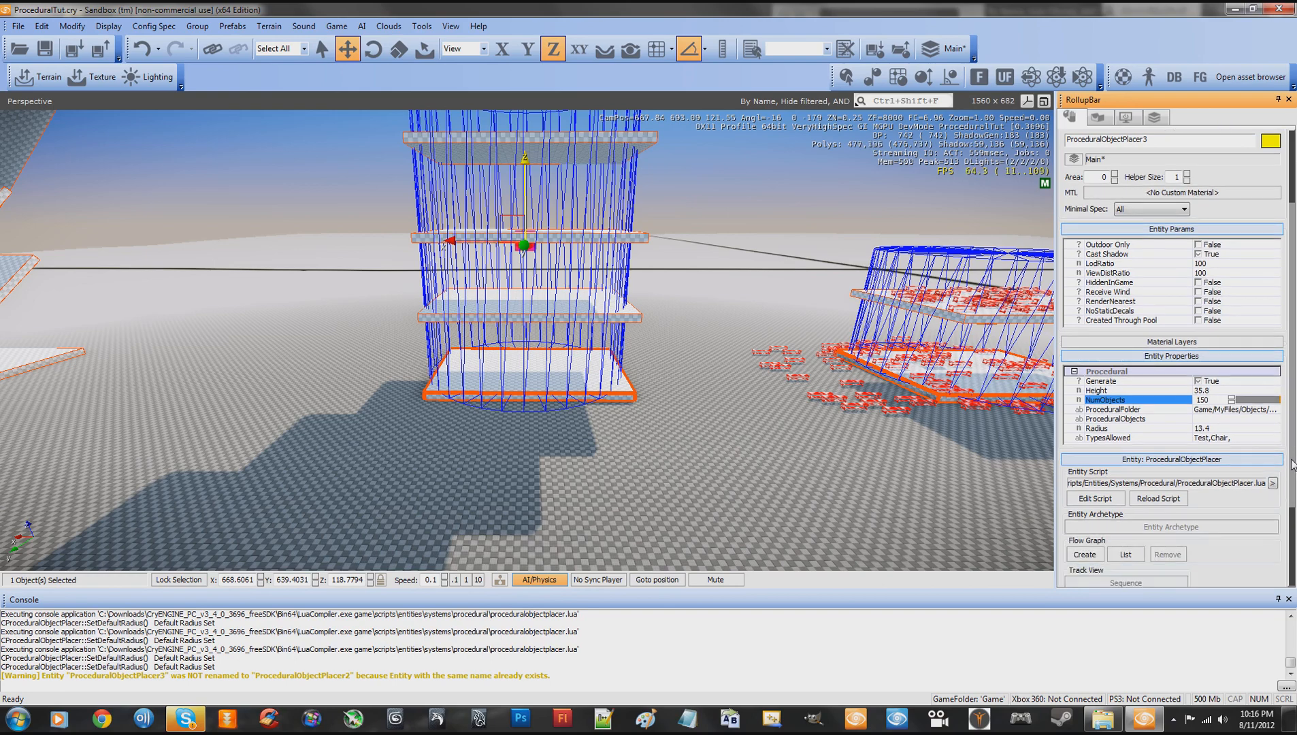
pyautogui.click(1159, 499)
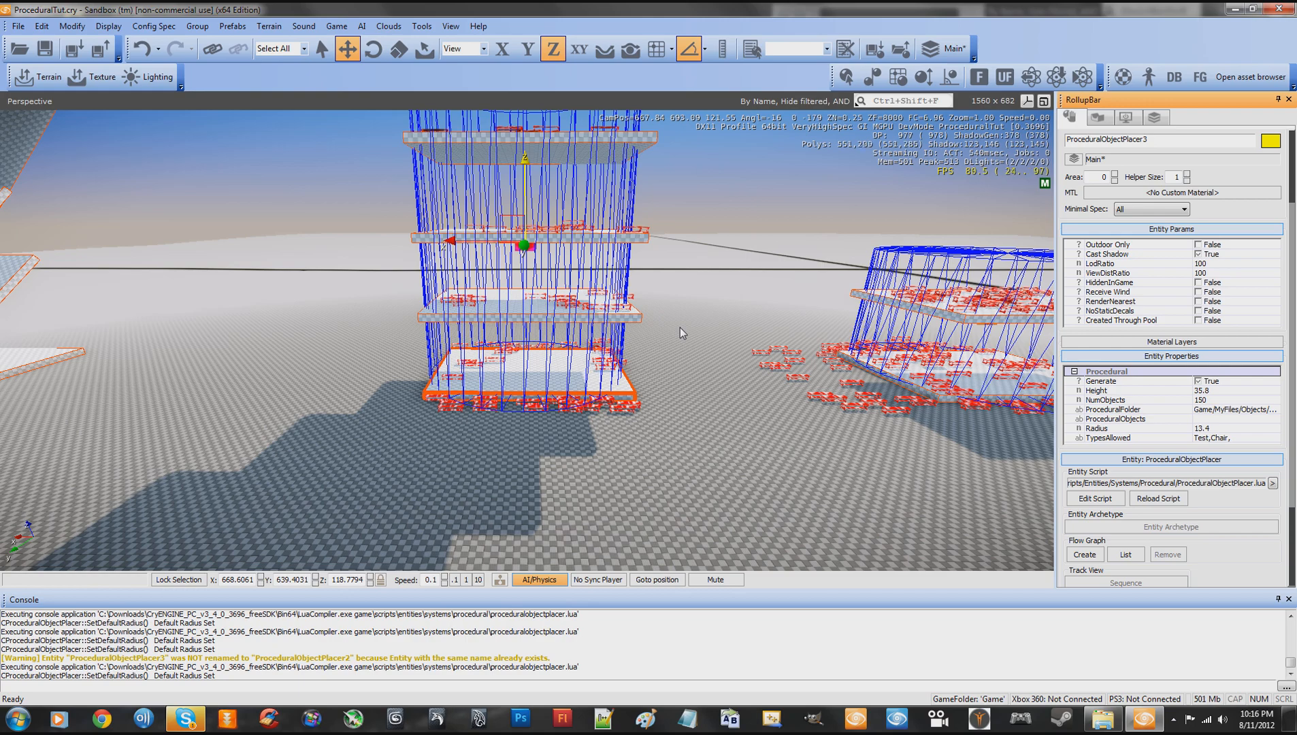
# - Inspect the generated benches and boxes on the slab levels up close and reload the entity script for another batch
pyautogui.moveTo(693, 386); pyautogui.dragTo(693, 385, button='right')
pyautogui.press('w')
pyautogui.press('s')
pyautogui.press('w')
pyautogui.press('a')
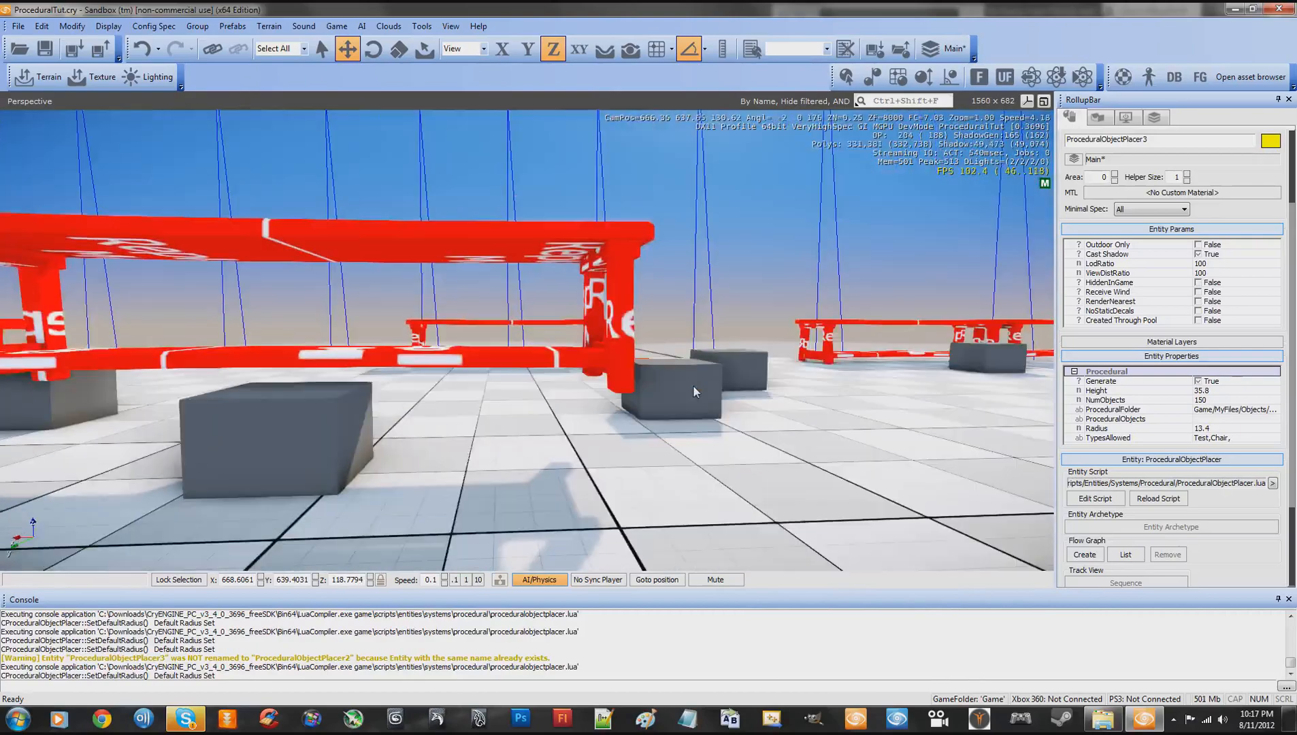
pyautogui.moveTo(607, 402); pyautogui.dragTo(611, 402, button='right')
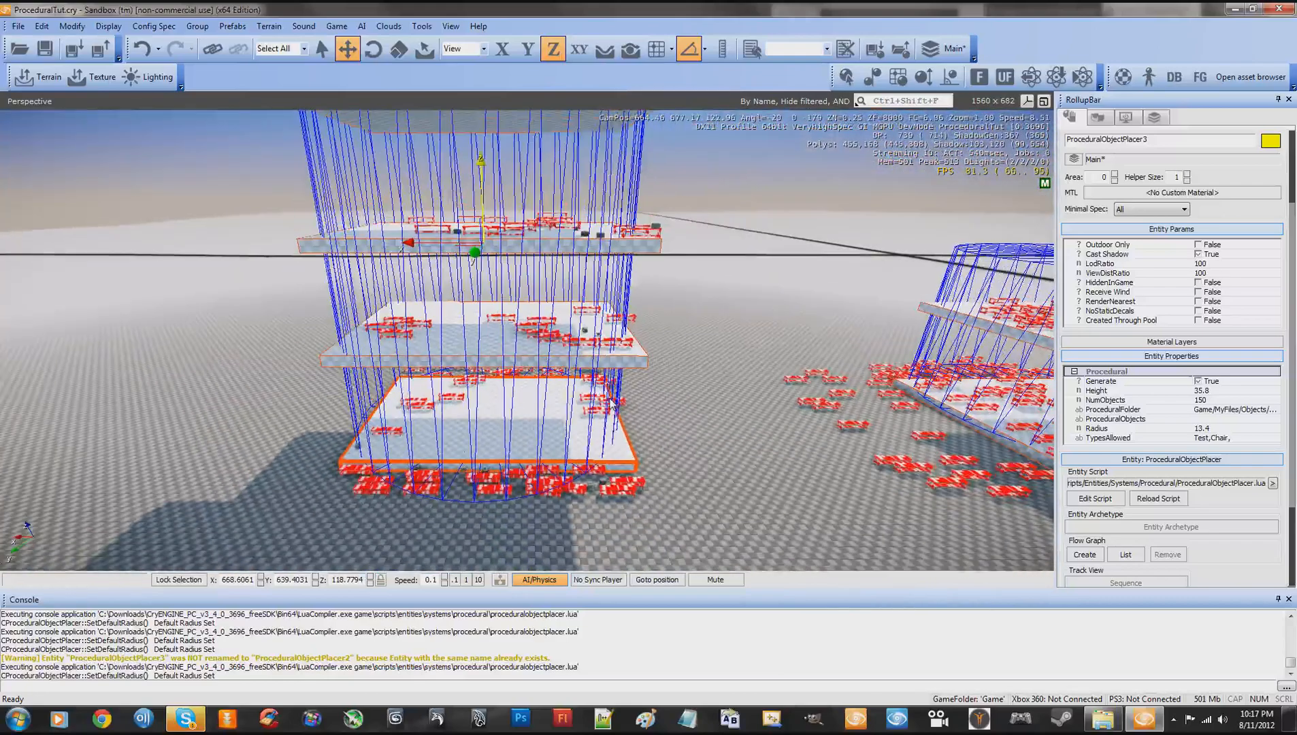
pyautogui.click(1160, 502)
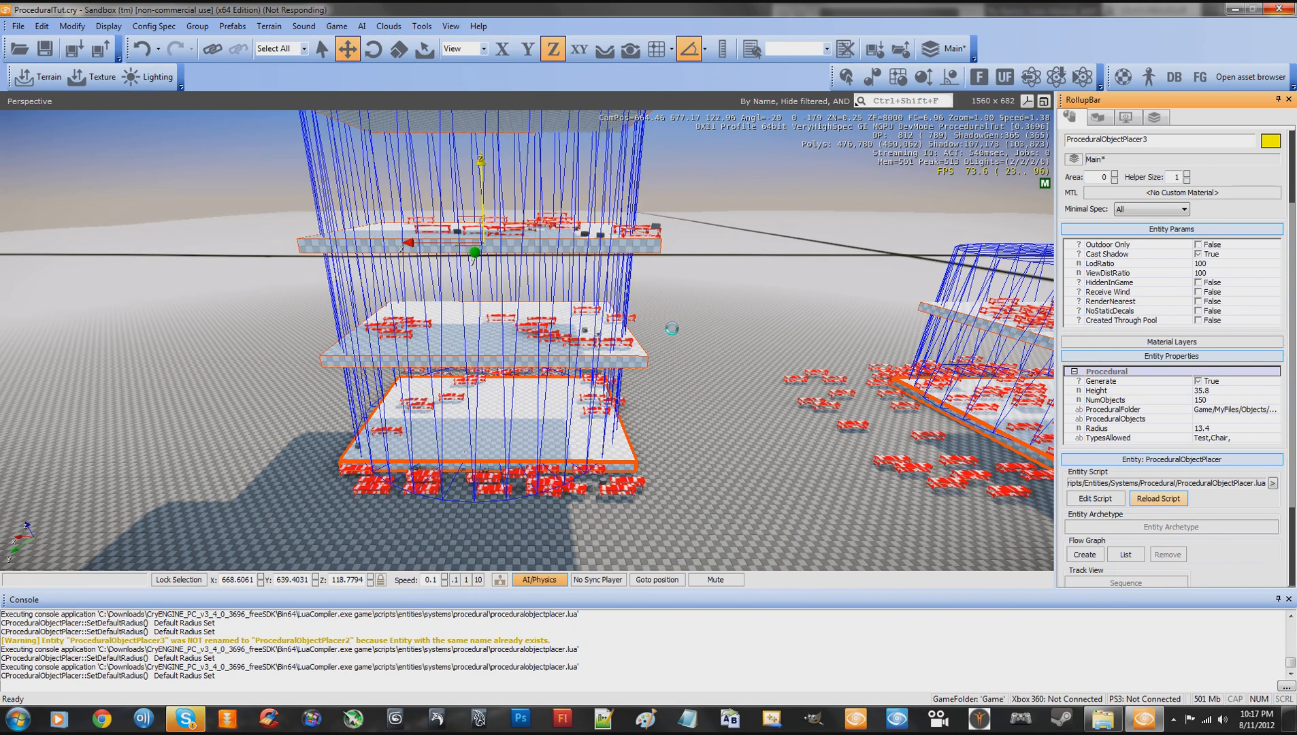
# - Look over the refilled four-slab stack from several angles and survey the neighbouring stack of tilted slabs
pyautogui.press('w')
pyautogui.press('d')
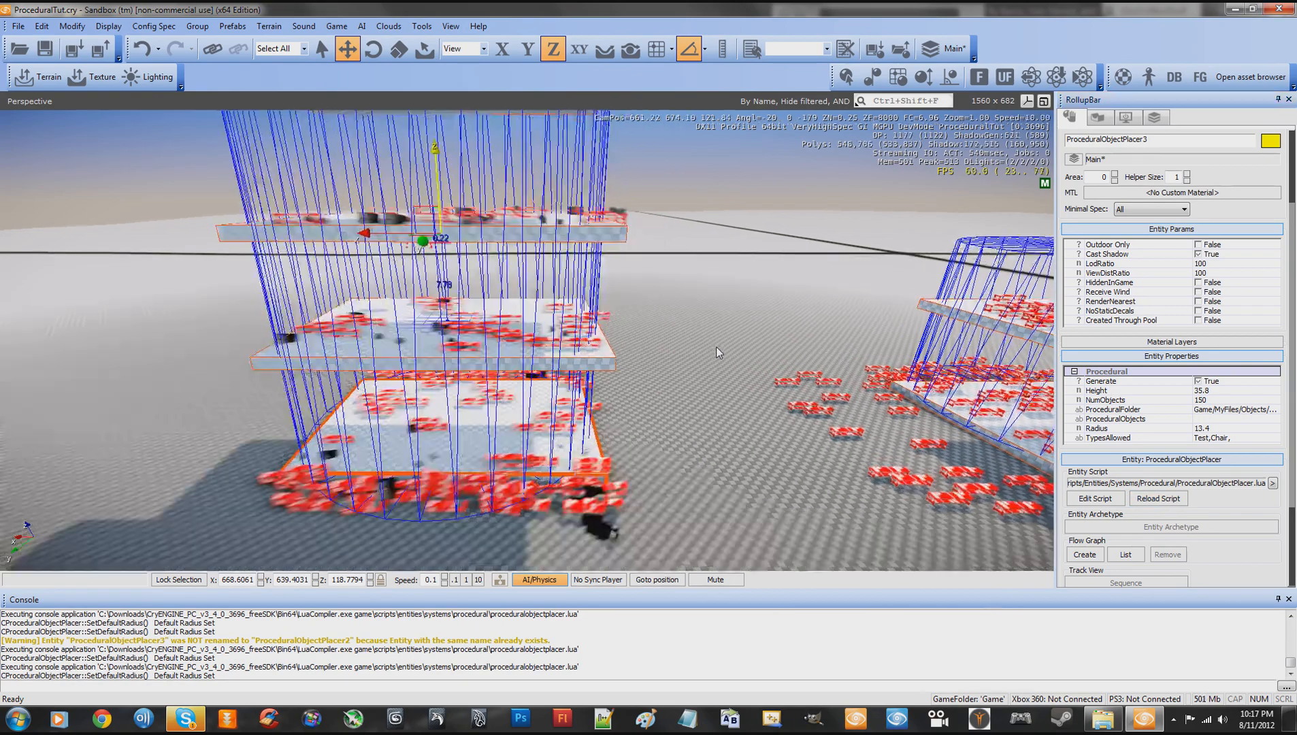
pyautogui.press('w')
pyautogui.press('d')
pyautogui.moveTo(716, 347); pyautogui.dragTo(716, 347, button='right')
pyautogui.press('w')
pyautogui.press('a')
pyautogui.press('s')
pyautogui.press('s')
pyautogui.press('a')
pyautogui.press('w')
pyautogui.press('a')
pyautogui.press('w')
pyautogui.press('s')
pyautogui.press('a')
pyautogui.press('s')
pyautogui.press('d')
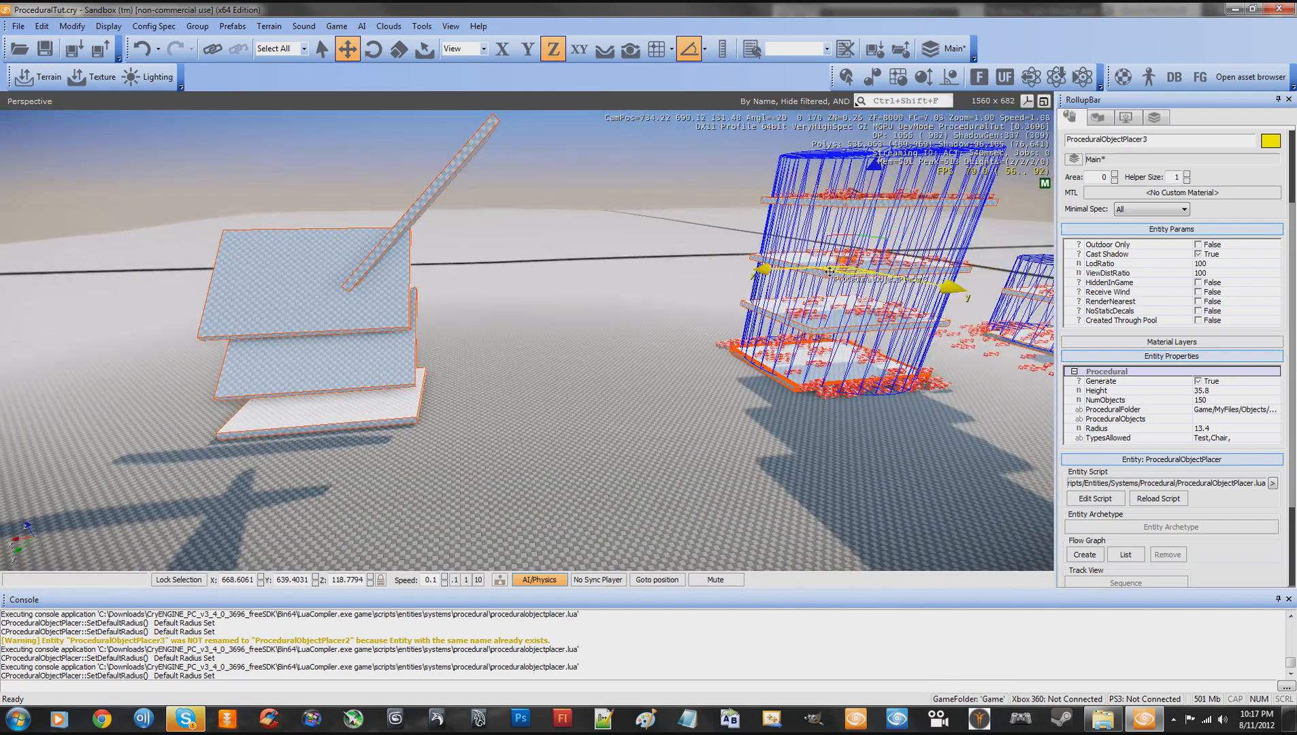
# - Clone the placer along X onto the stack of tilted slabs at about X 755.3
pyautogui.click(765, 269)
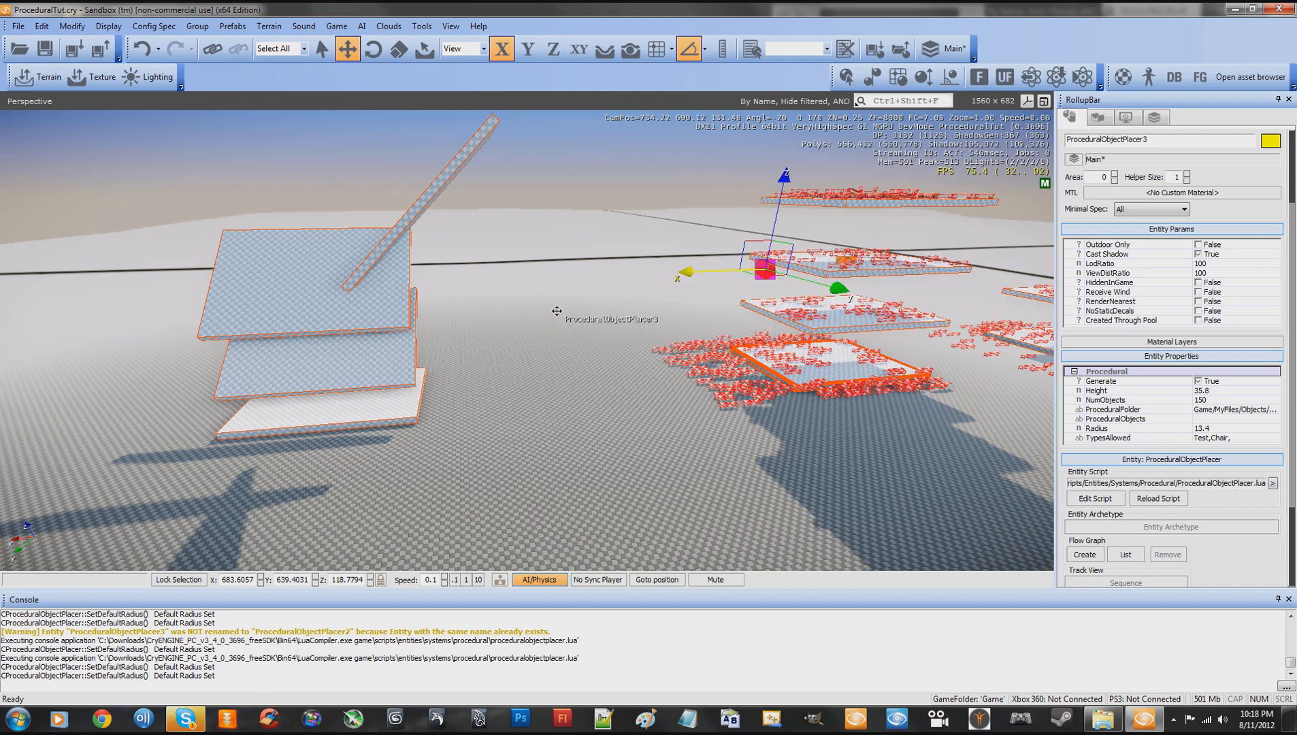
pyautogui.moveTo(557, 311); pyautogui.dragTo(323, 301)
pyautogui.click(319, 301)
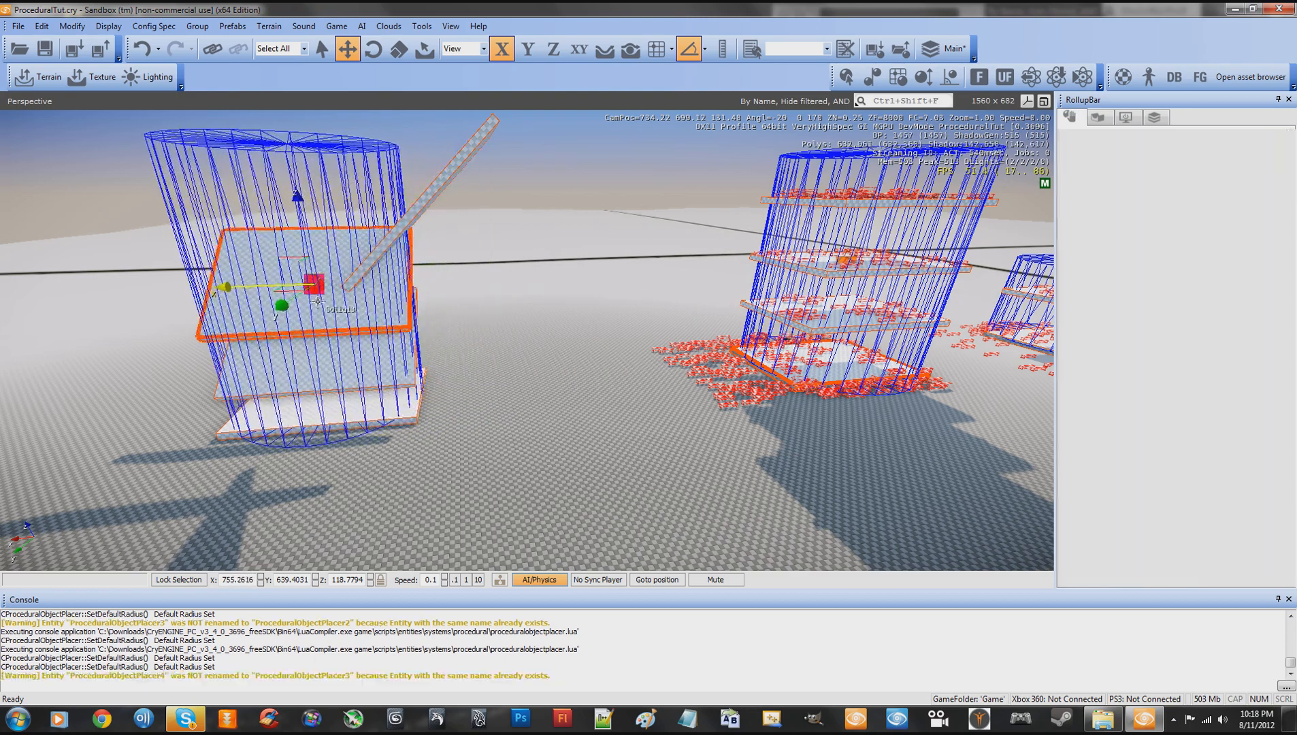
# - Widen the cloned placer's Radius to 26.9 so its cylinder encloses all the tilted slabs
pyautogui.press('w')
pyautogui.press('a')
pyautogui.moveTo(491, 320); pyautogui.dragTo(494, 317, button='right')
pyautogui.press('s')
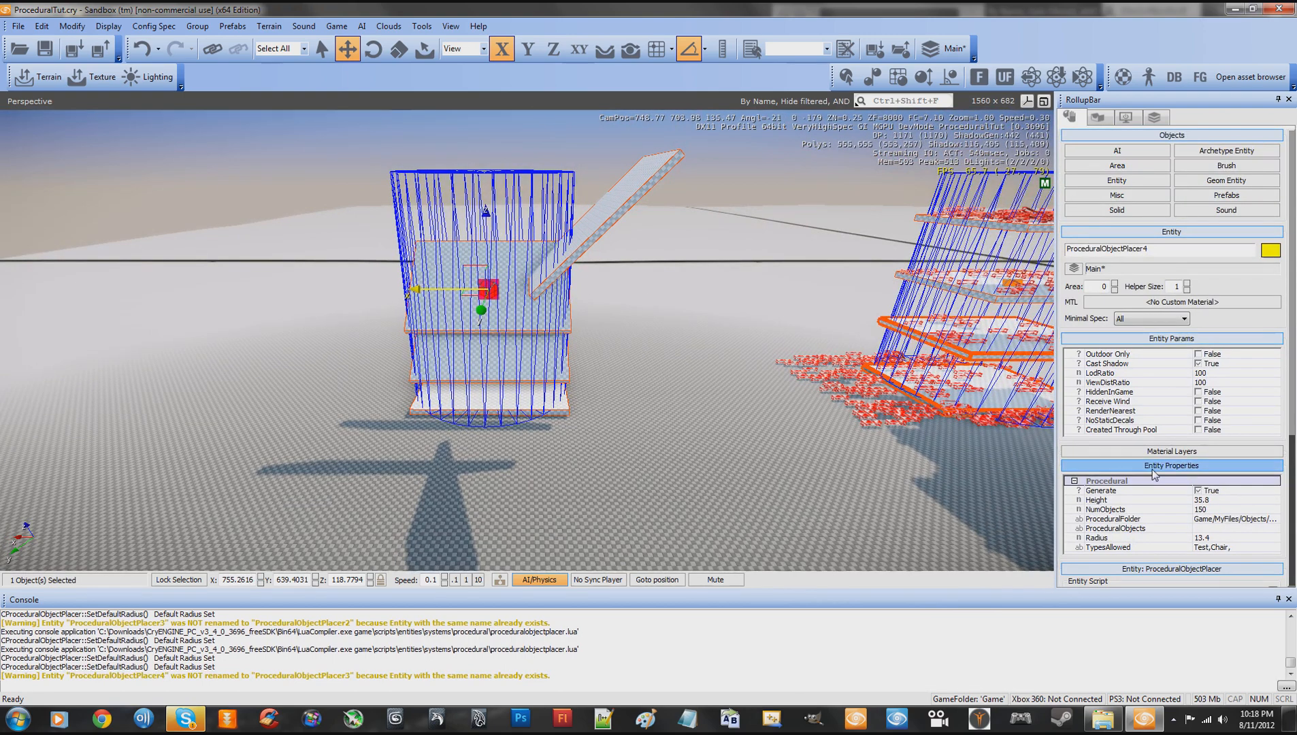
pyautogui.click(1237, 529)
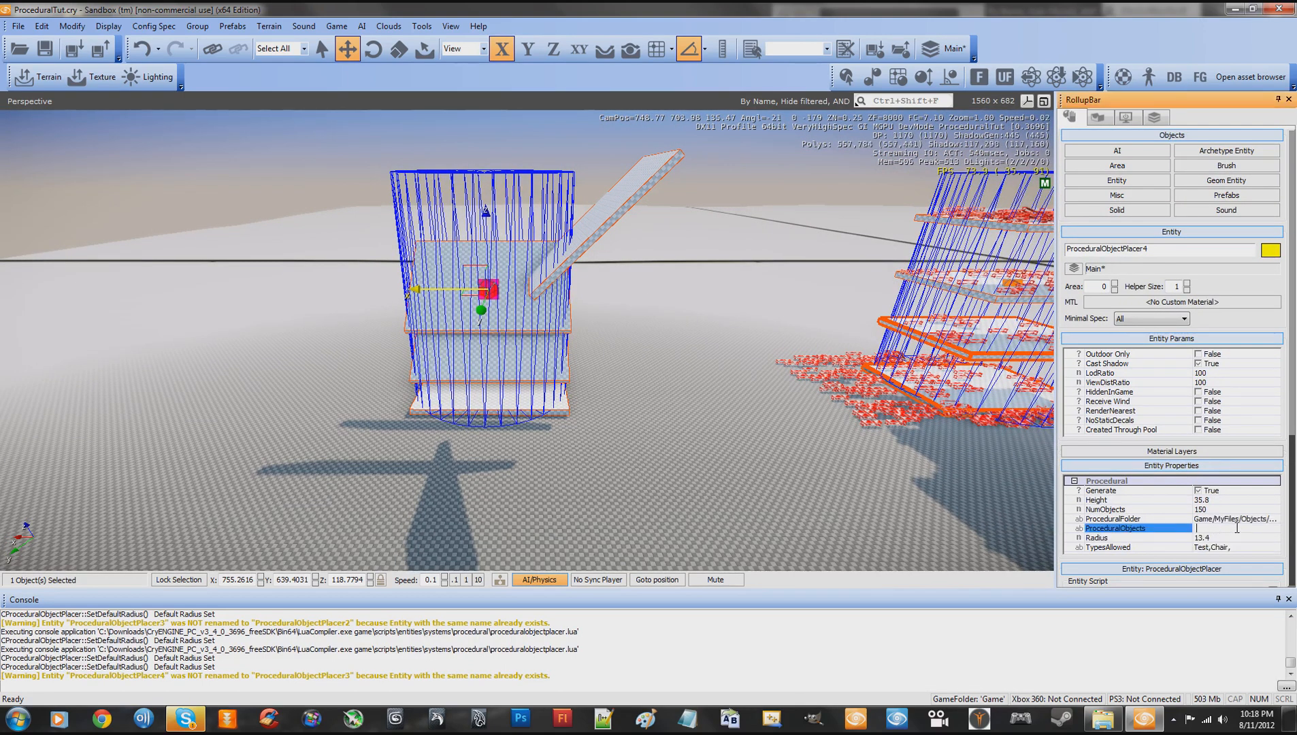
pyautogui.click(1215, 538)
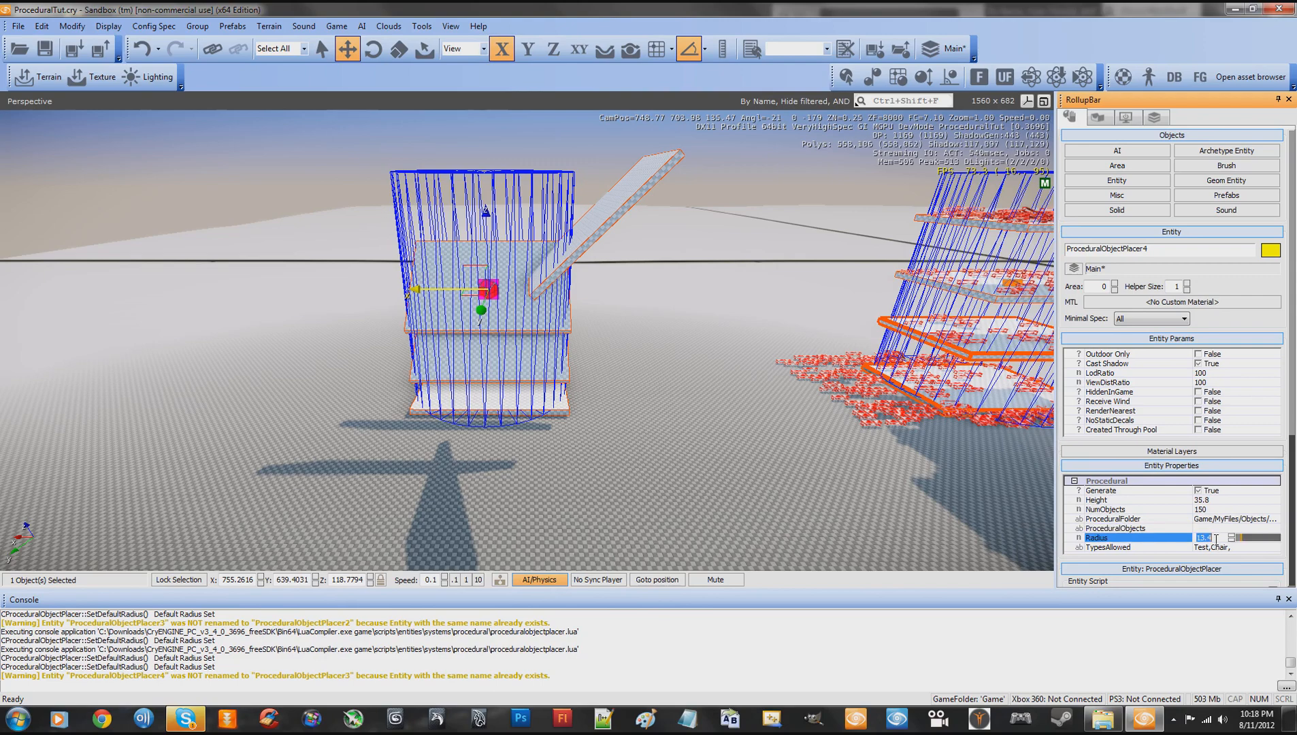
pyautogui.moveTo(1243, 545); pyautogui.dragTo(1249, 540)
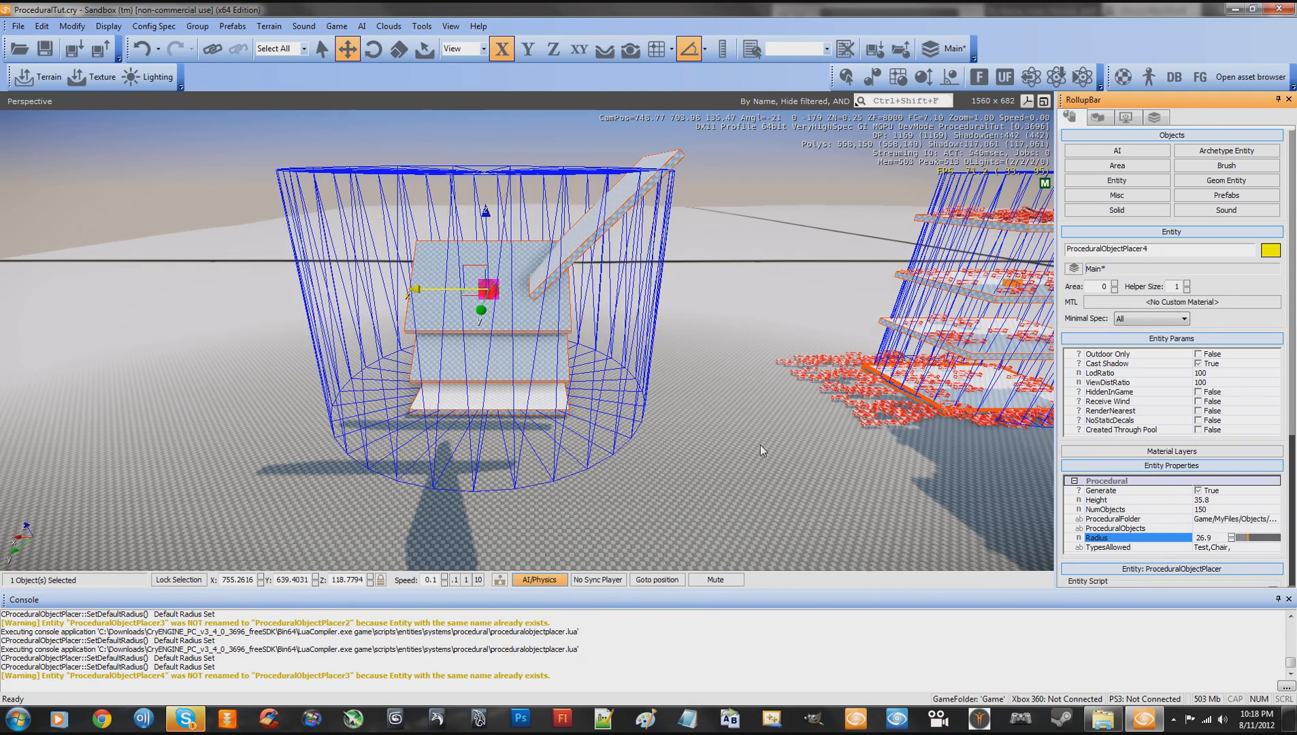
# - Set the cloned placer's NumObjects to 1000 and reload the entity script to generate objects over the tilted slabs
pyautogui.press('w')
pyautogui.moveTo(760, 445); pyautogui.dragTo(759, 447, button='right')
pyautogui.press('a')
pyautogui.press('s')
pyautogui.press('w')
pyautogui.press('s')
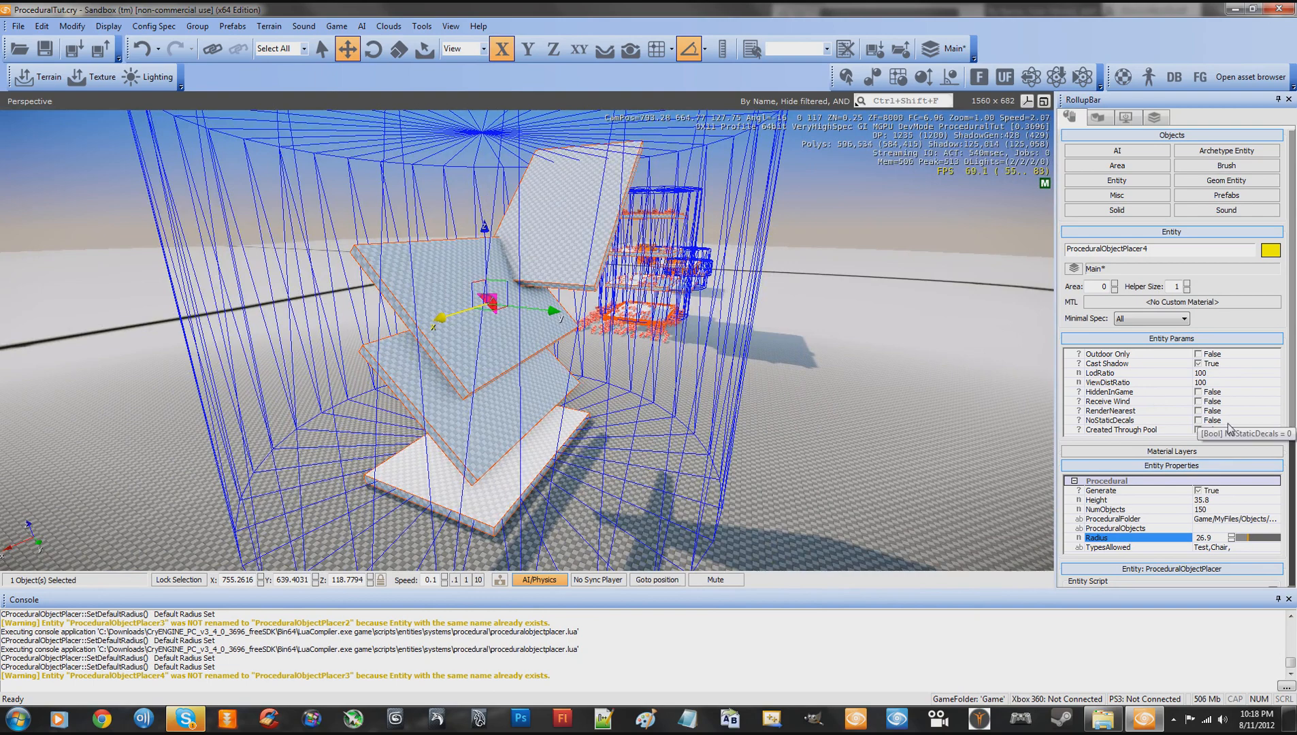
pyautogui.click(1218, 510)
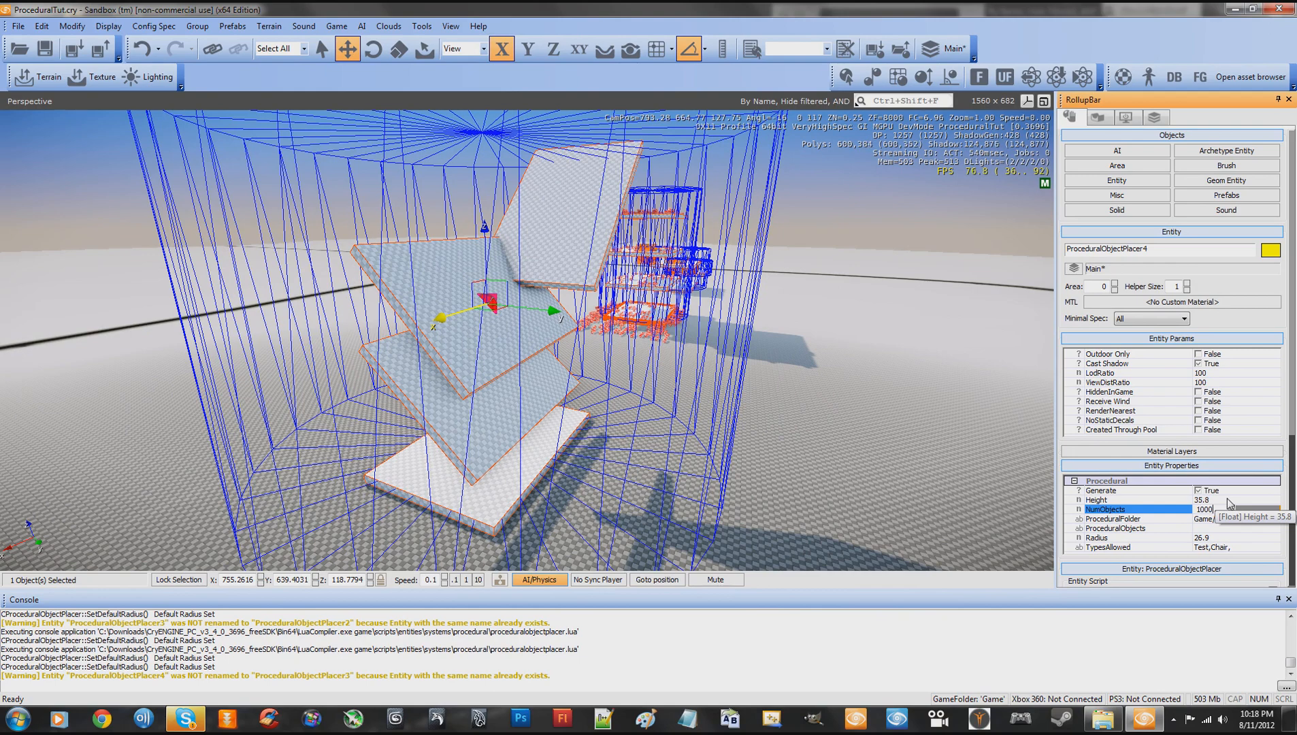
pyautogui.moveTo(1293, 436); pyautogui.dragTo(1295, 468)
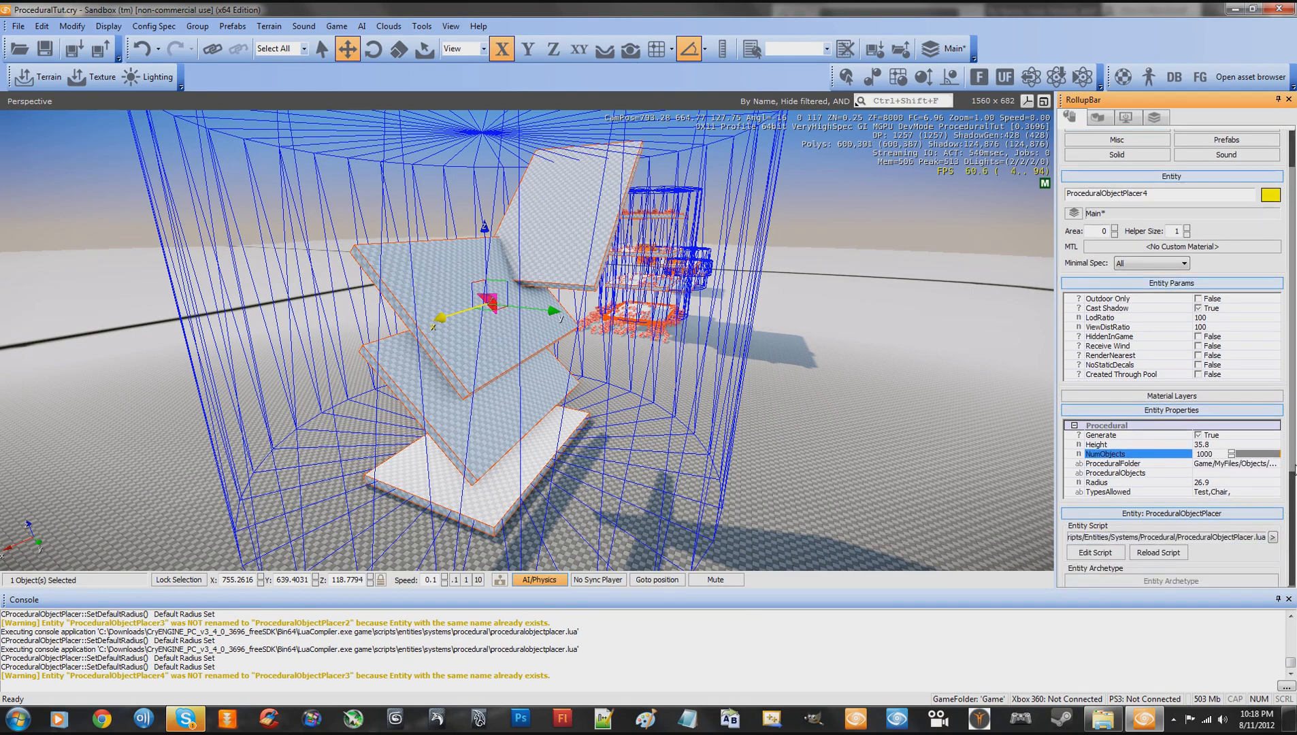
pyautogui.click(1223, 453)
pyautogui.click(1158, 552)
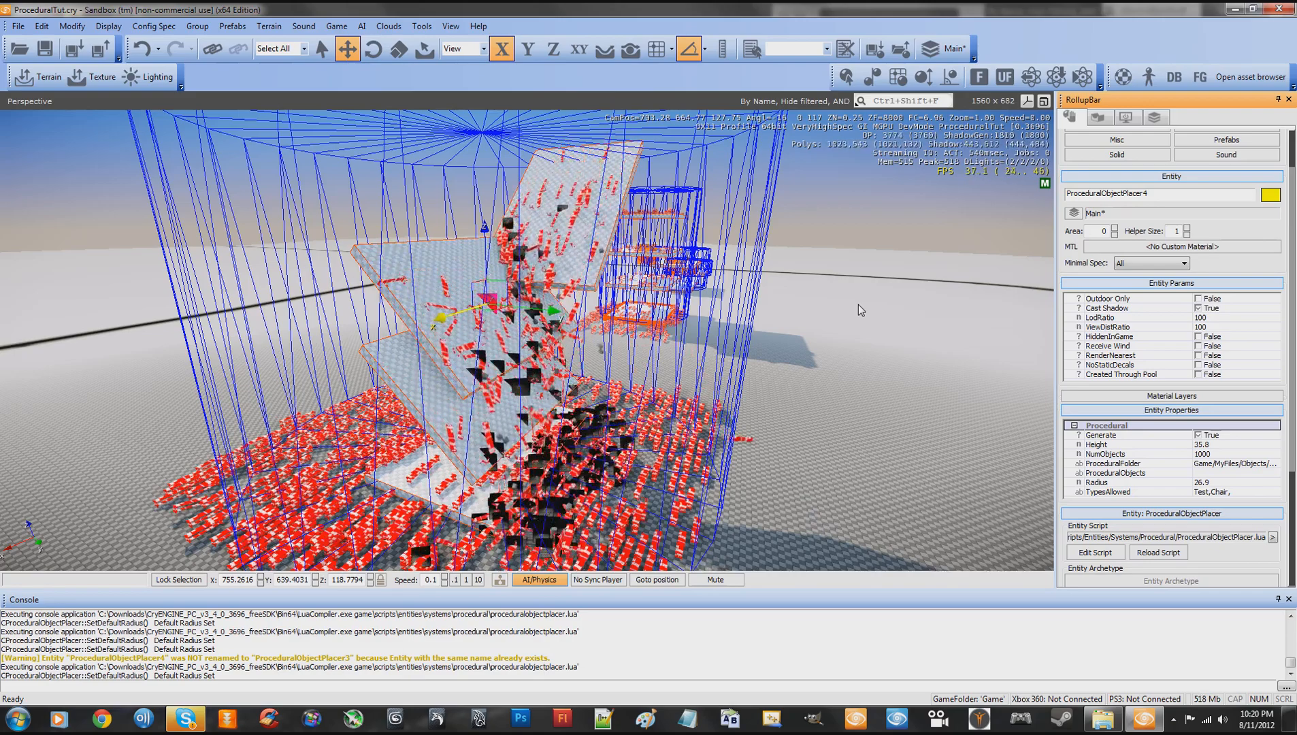
# - Inspect the objects generated on and around the tilted slabs, from the surrounding ground to the base slab
pyautogui.press('w')
pyautogui.moveTo(770, 345)
pyautogui.mouseDown(button='right')
pyautogui.moveTo(781, 320)
pyautogui.moveTo(773, 347)
pyautogui.moveTo(761, 341)
pyautogui.moveTo(783, 350)
pyautogui.moveTo(750, 349)
pyautogui.moveTo(796, 345)
pyautogui.moveTo(771, 342)
pyautogui.mouseUp(button='right')
pyautogui.press('w')
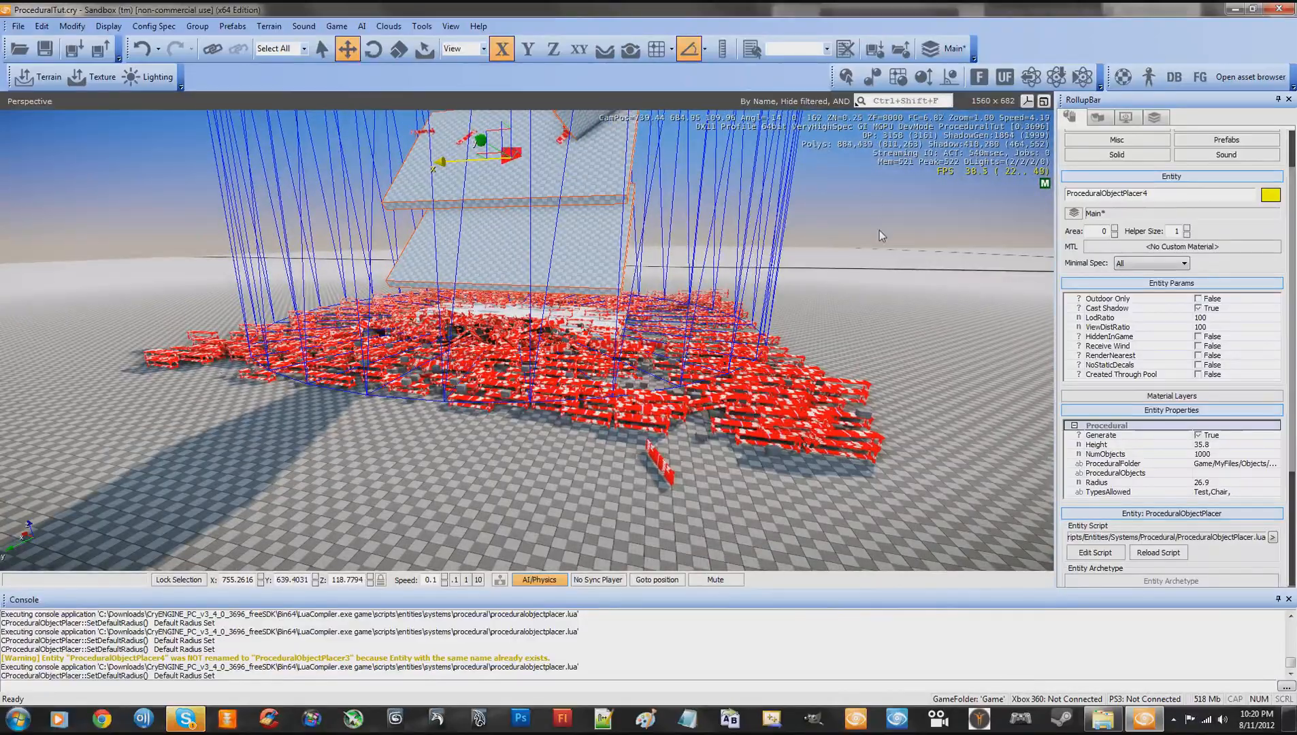
pyautogui.moveTo(881, 230); pyautogui.dragTo(795, 308, button='right')
pyautogui.moveTo(793, 308); pyautogui.dragTo(794, 308, button='right')
pyautogui.press('s')
pyautogui.press('w')
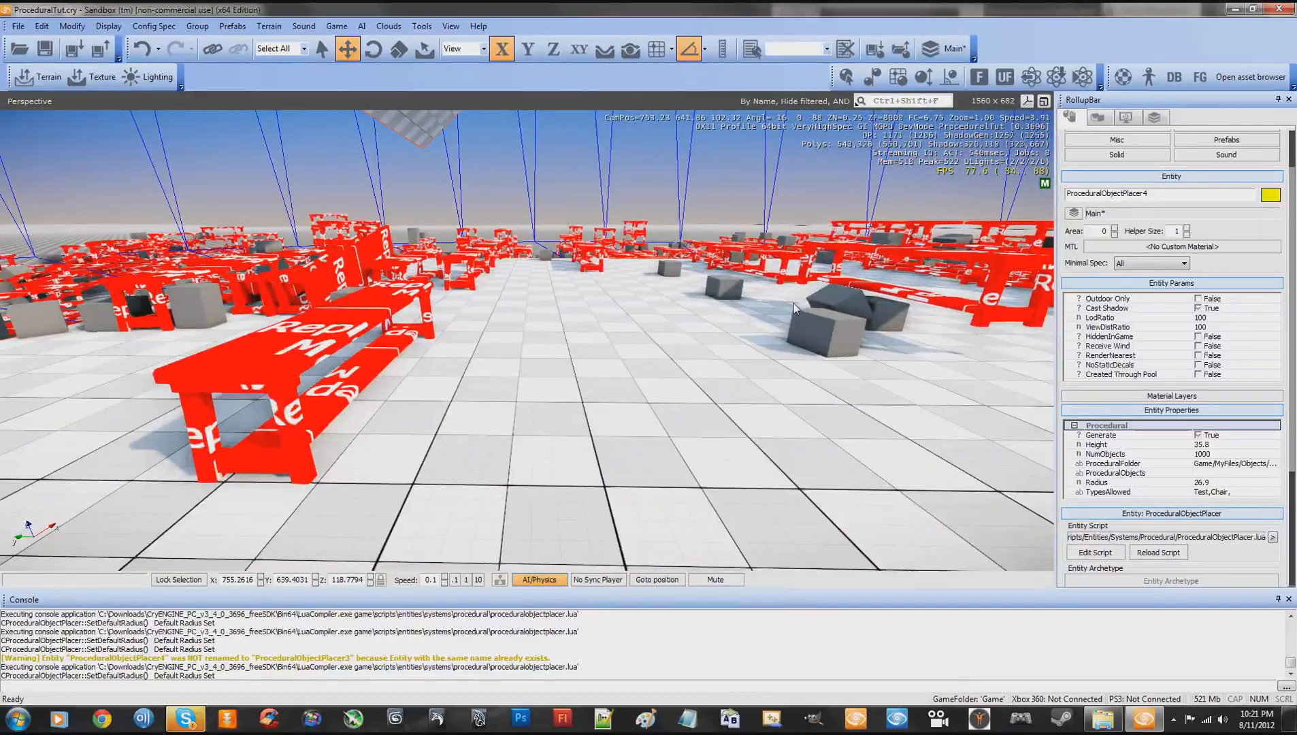
# - Enter game mode among the generated objects and throw grenades at the benches and boxes to test their physics
pyautogui.hotkey('ctrl', 'g')
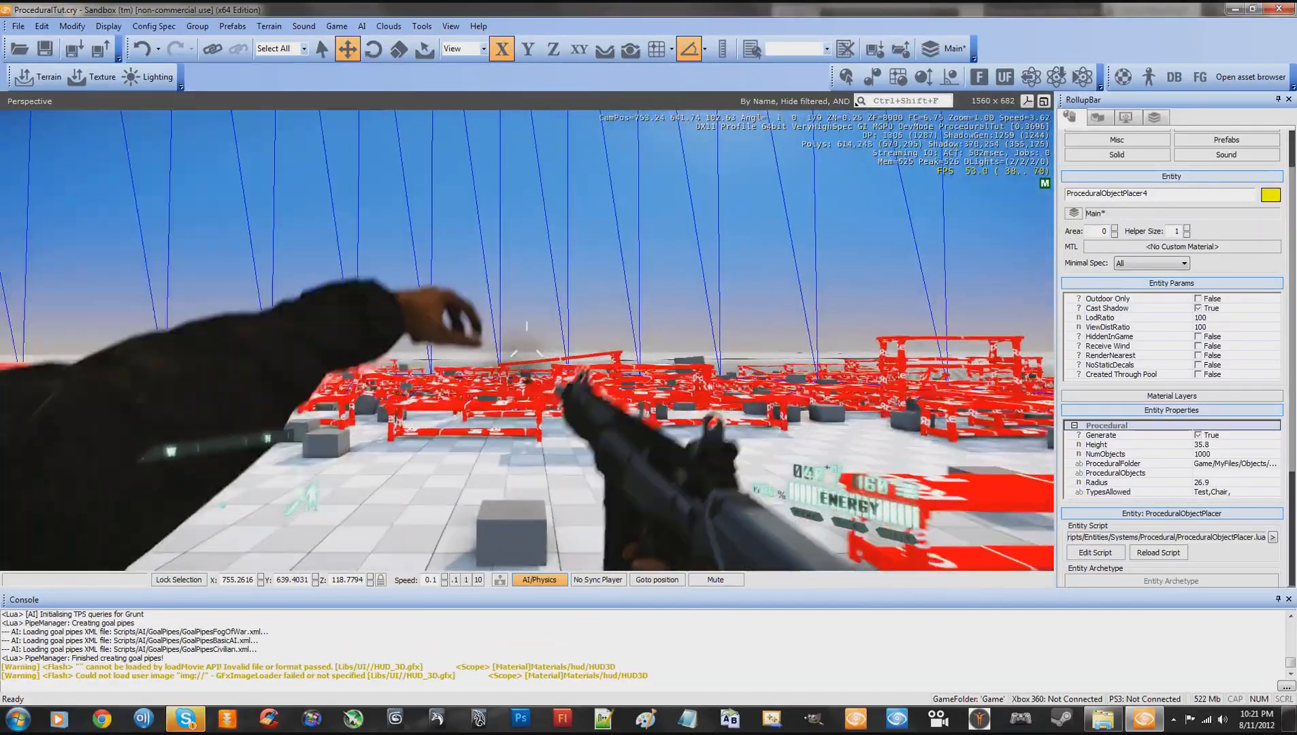
pyautogui.press('a')
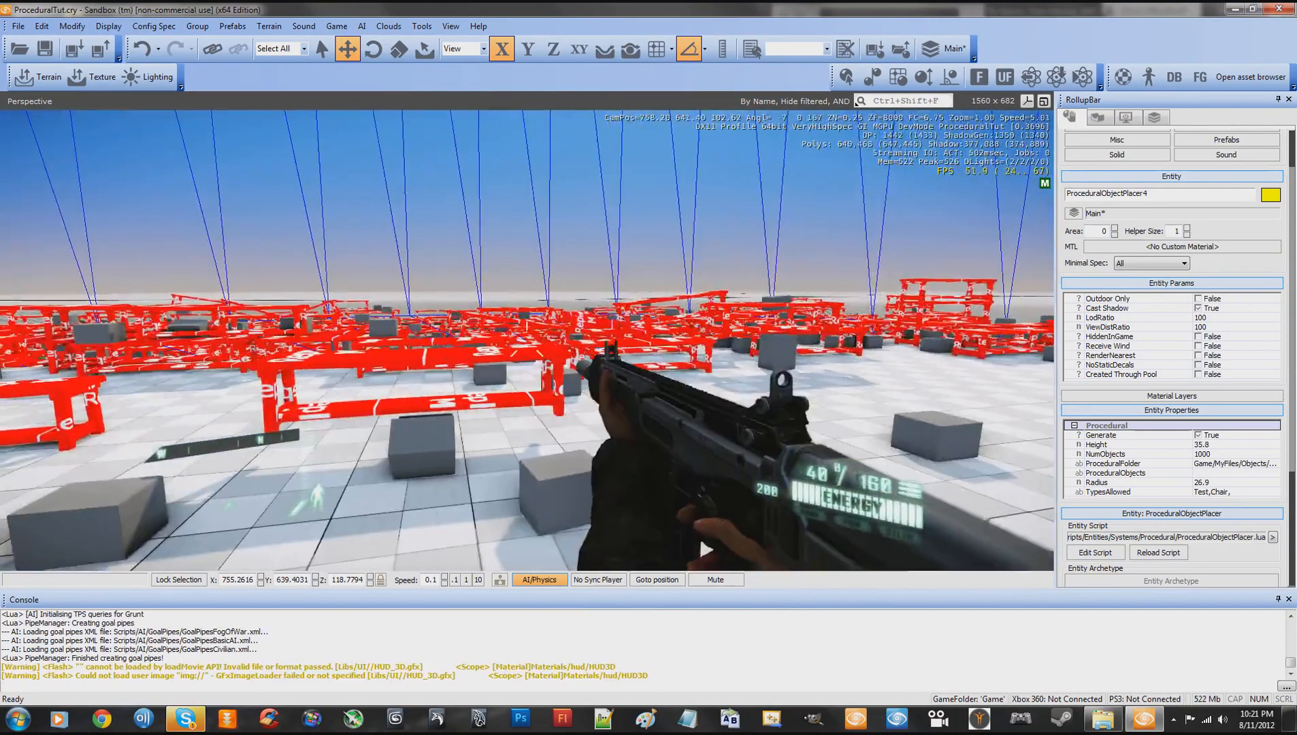
pyautogui.press('w')
pyautogui.press('g')
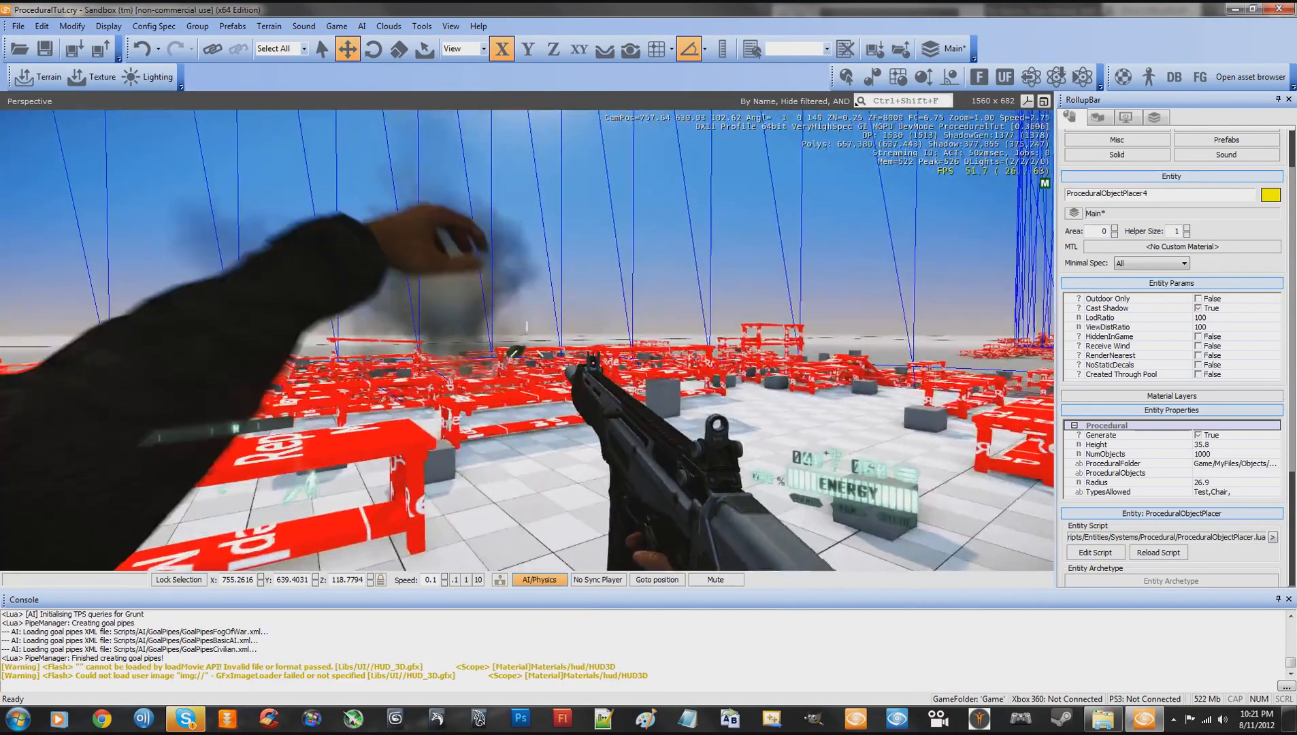
pyautogui.press('s')
pyautogui.press('g')
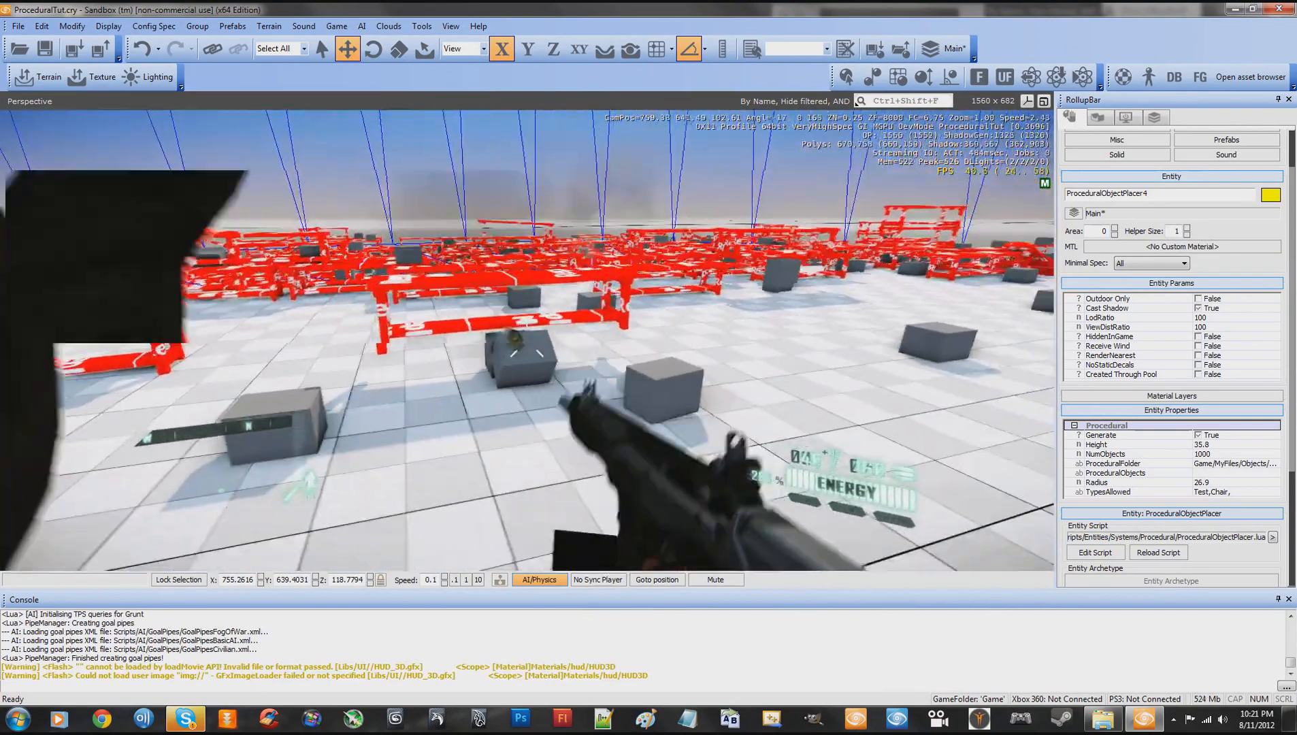
pyautogui.press('s')
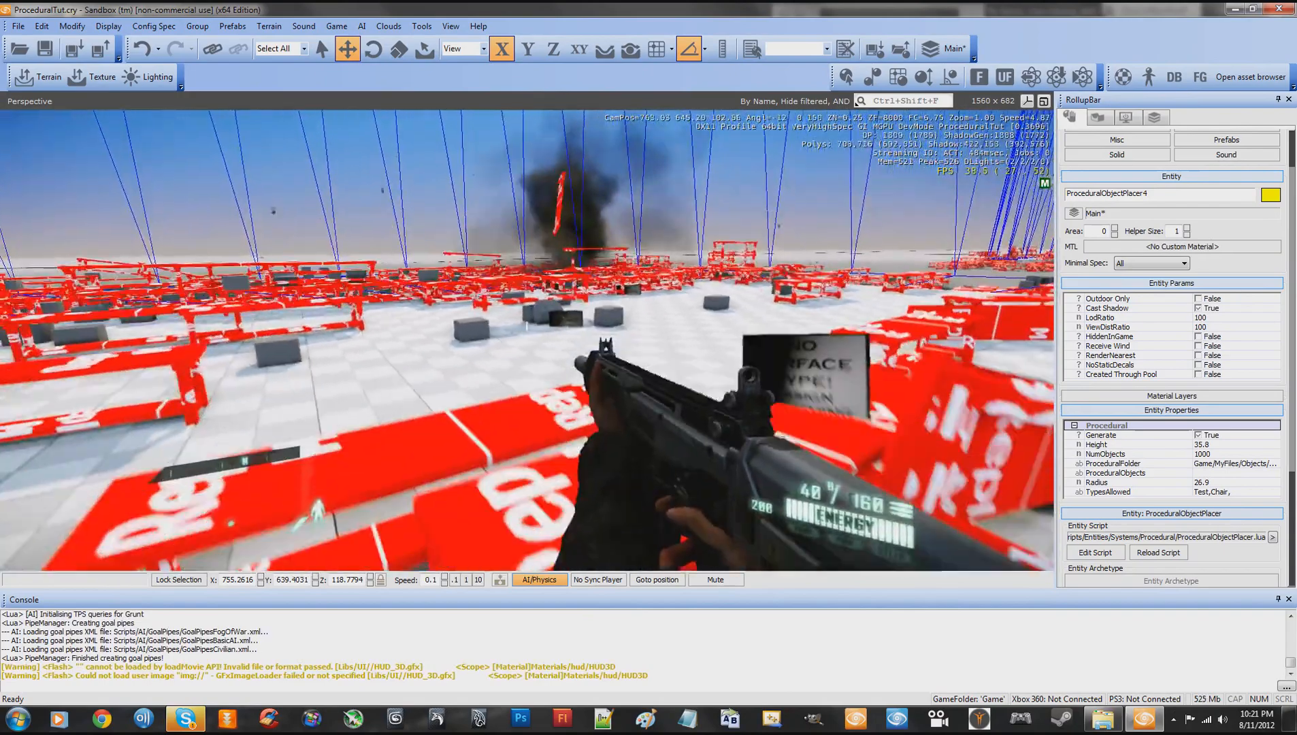
pyautogui.press('w')
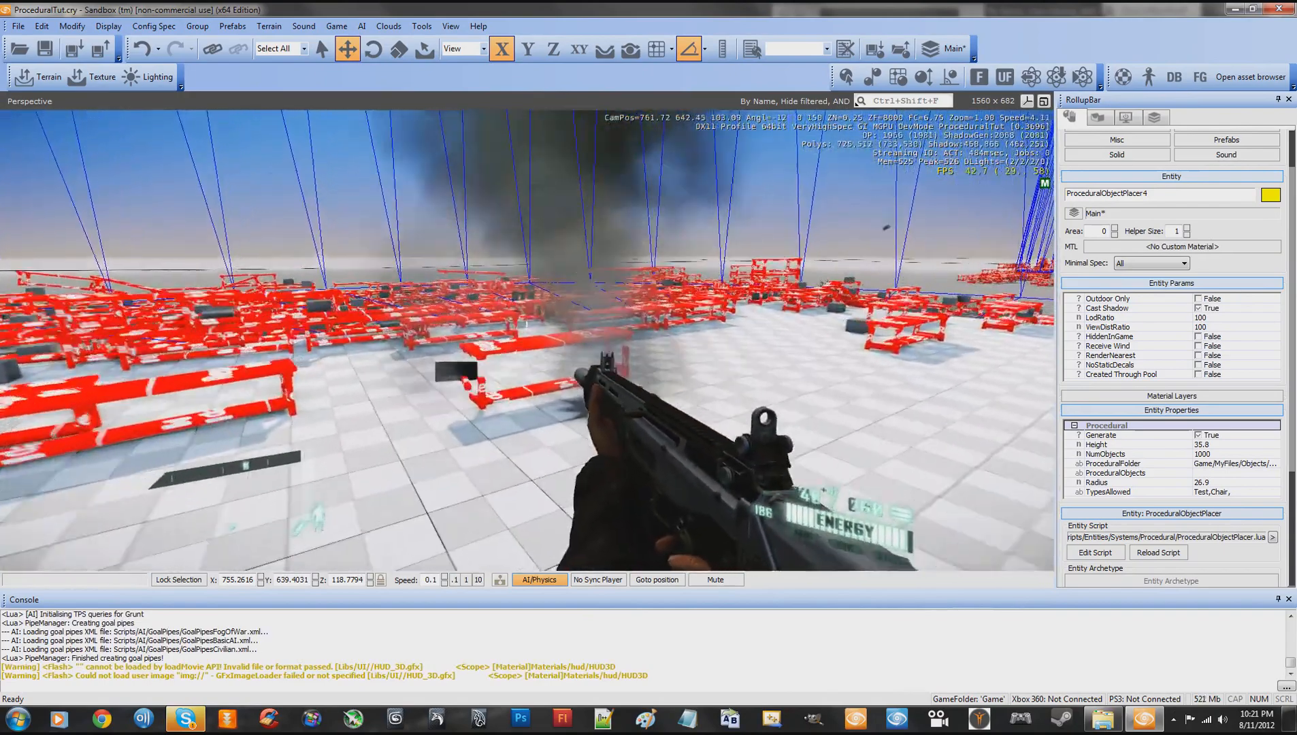
pyautogui.press('w')
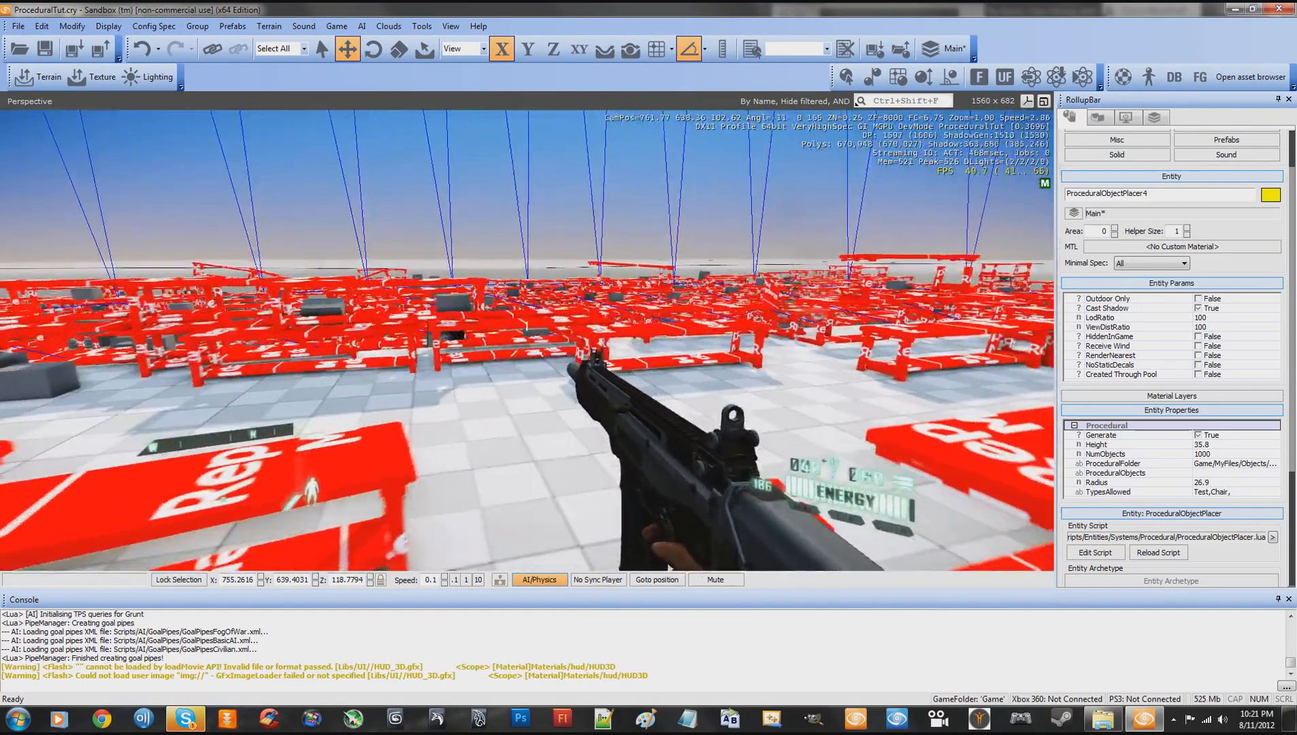
pyautogui.press('s')
pyautogui.press('a')
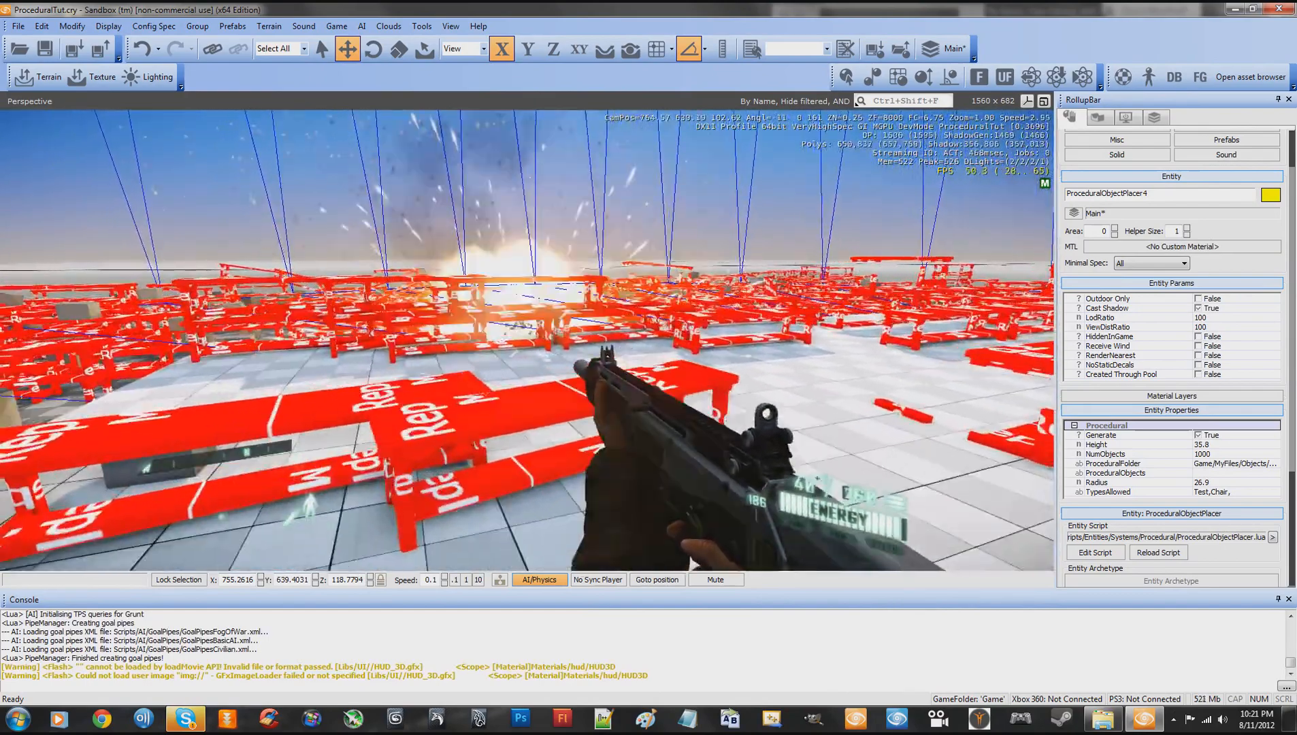
# - Walk and jump among the generated benches and boxes around the base slab in game mode, and return to editing
pyautogui.press('a')
pyautogui.press('w')
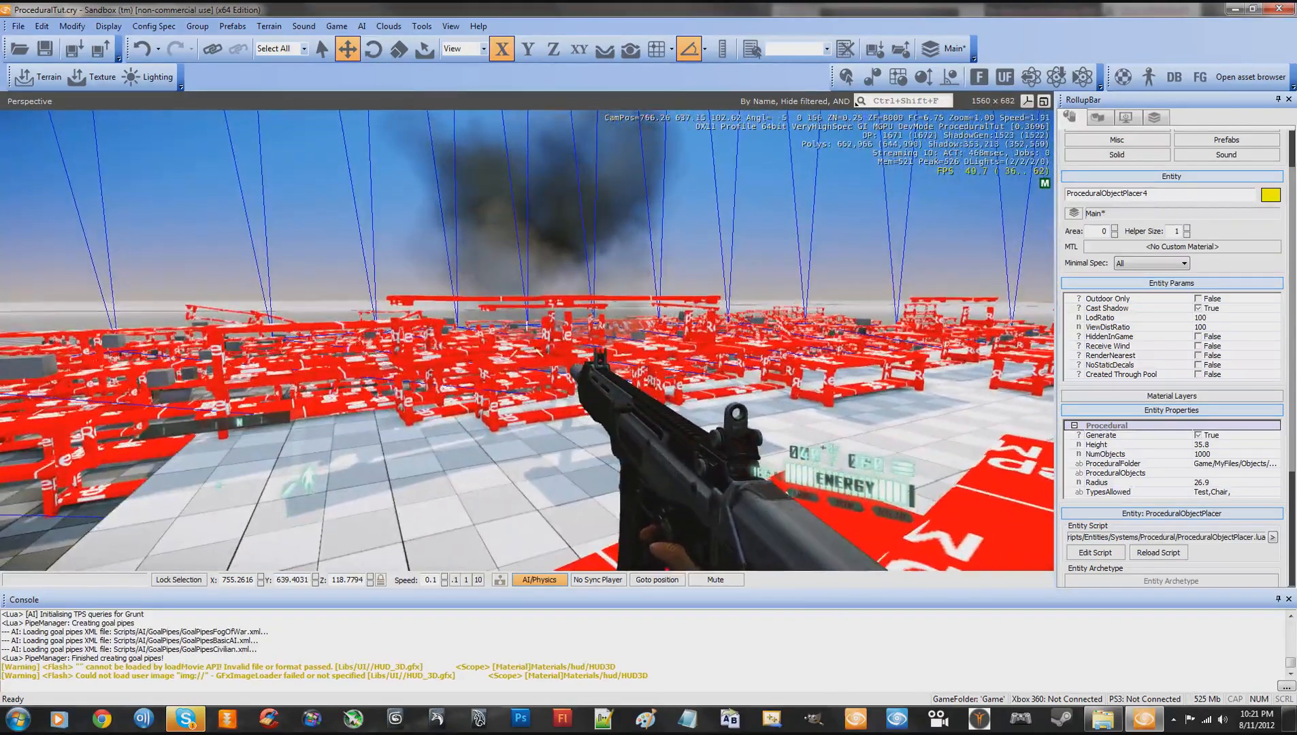
pyautogui.press('w')
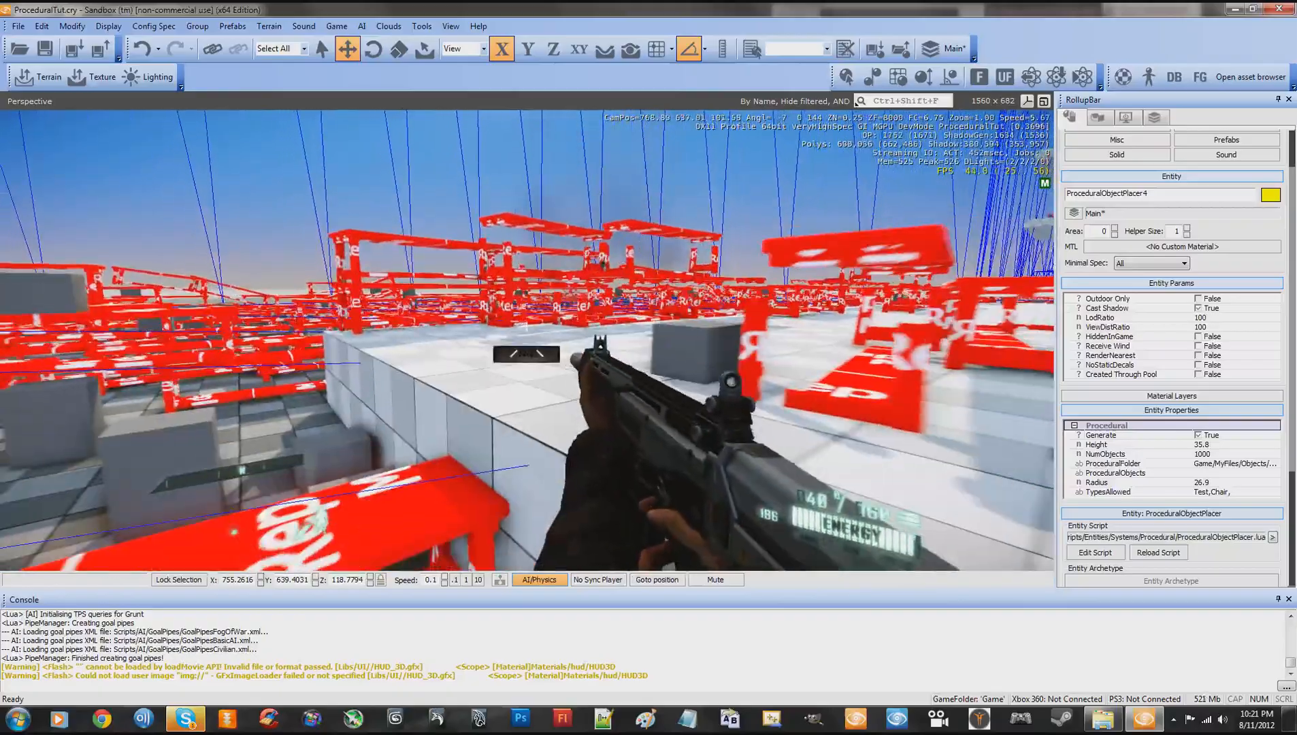
pyautogui.press('w')
pyautogui.press('space')
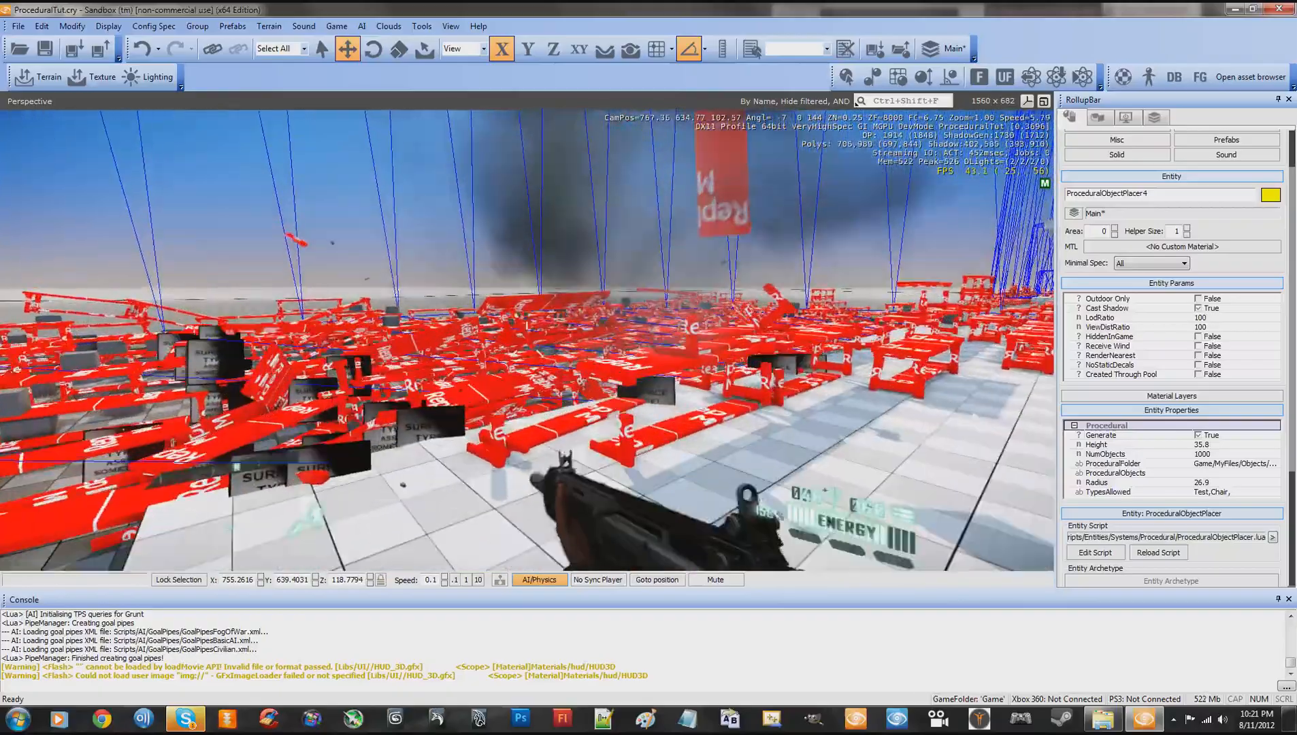
pyautogui.press('Escape')
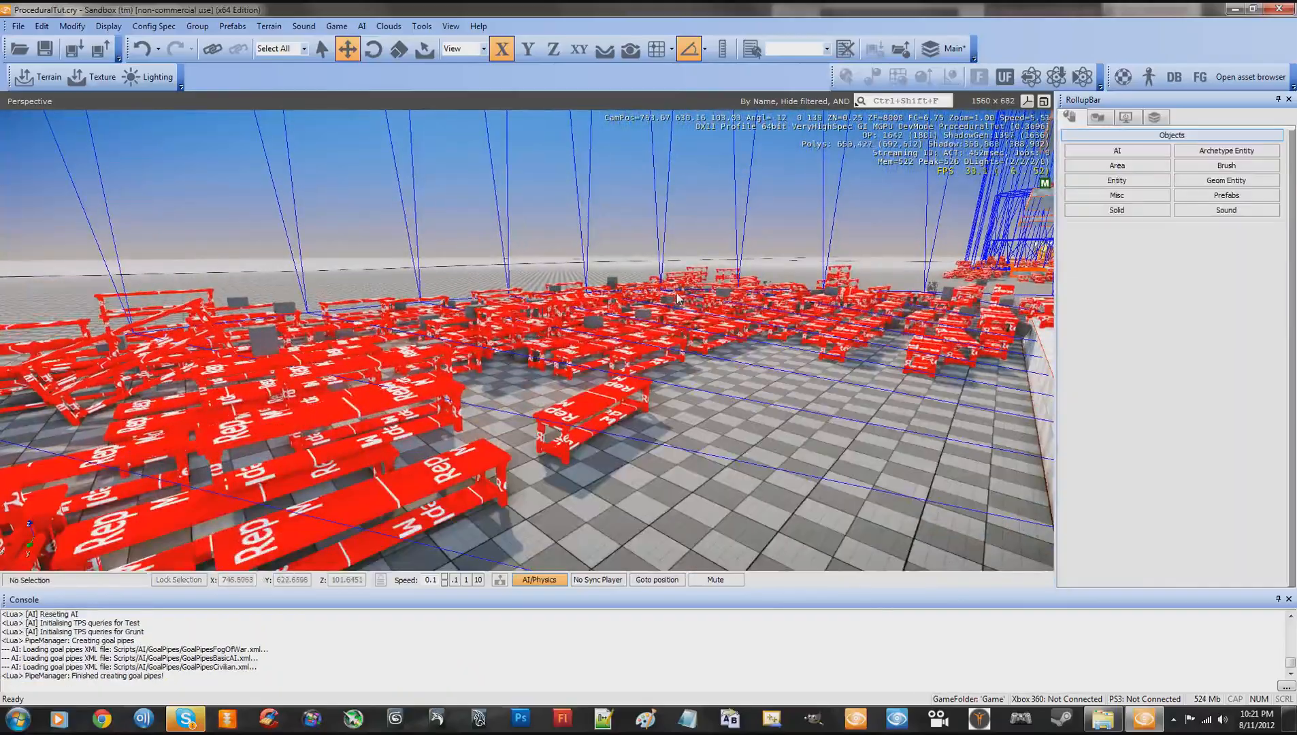
# - Examine the tilted slabs and the objects scattered on and below them from several distances, up to the highest slab
pyautogui.press('w')
pyautogui.moveTo(678, 293)
pyautogui.mouseDown(button='right')
pyautogui.moveTo(658, 292)
pyautogui.moveTo(657, 329)
pyautogui.moveTo(665, 300)
pyautogui.mouseUp(button='right')
pyautogui.press('s')
pyautogui.press('w')
pyautogui.press('s')
pyautogui.press('s')
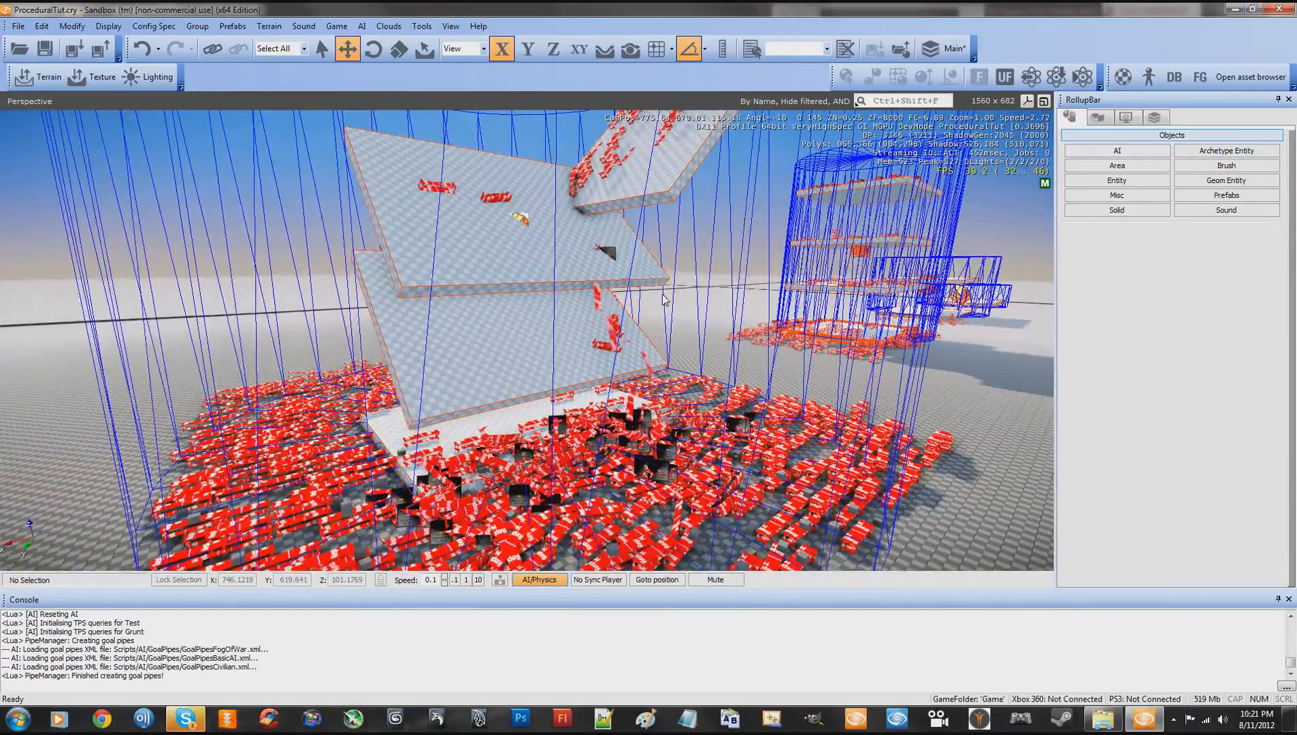
pyautogui.moveTo(689, 309)
pyautogui.mouseDown(button='right')
pyautogui.moveTo(664, 319)
pyautogui.moveTo(690, 310)
pyautogui.mouseUp(button='right')
pyautogui.press('w')
pyautogui.press('s')
pyautogui.press('w')
pyautogui.press('s')
# - Test the benches and boxes on the upper tilted slab in game mode by shooting and striking them, and return to editing
pyautogui.hotkey('ctrl', 'g')
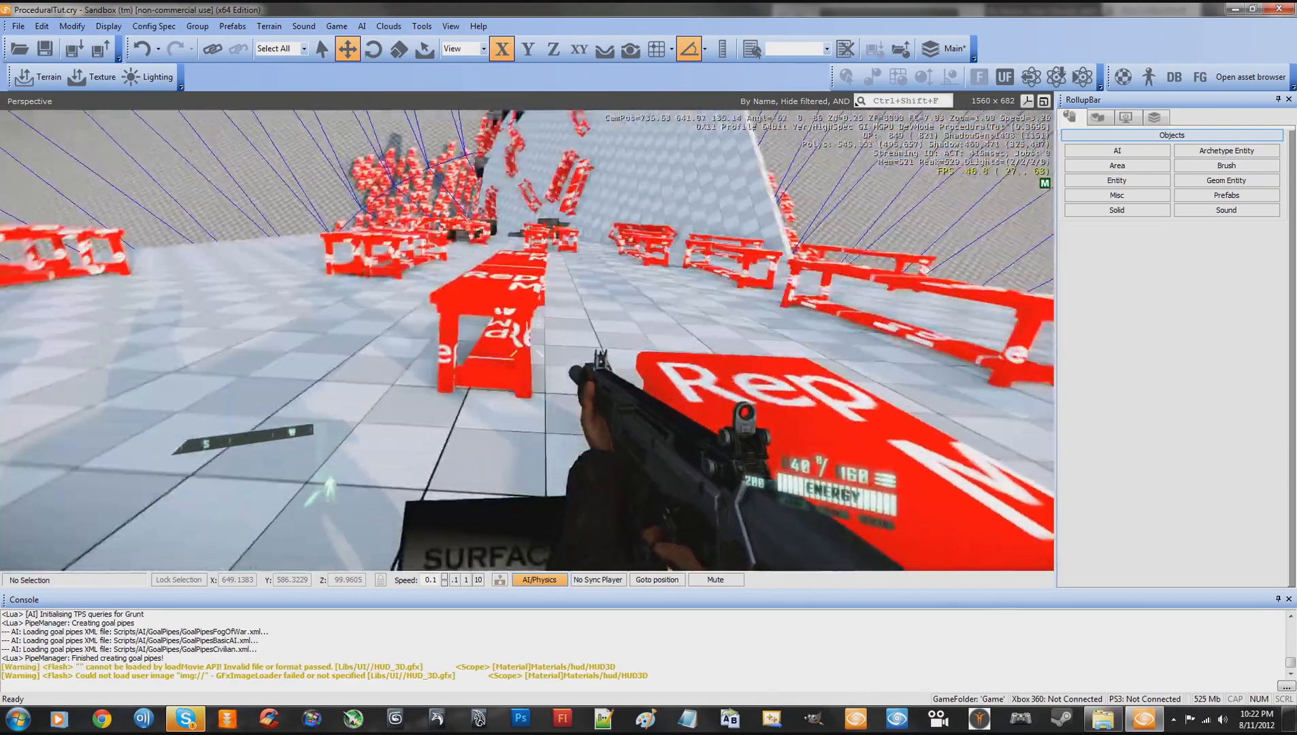
pyautogui.click(526, 341)
pyautogui.press('w')
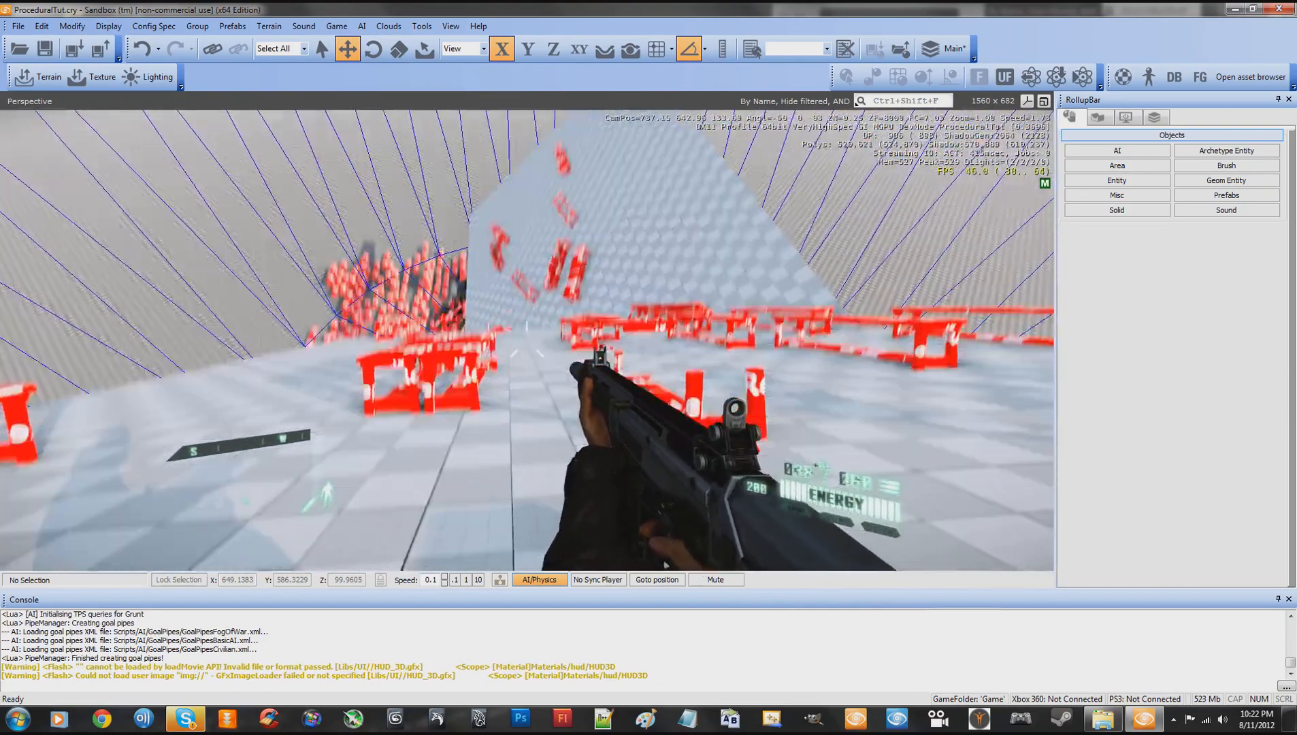
pyautogui.press('w')
pyautogui.click(527, 341)
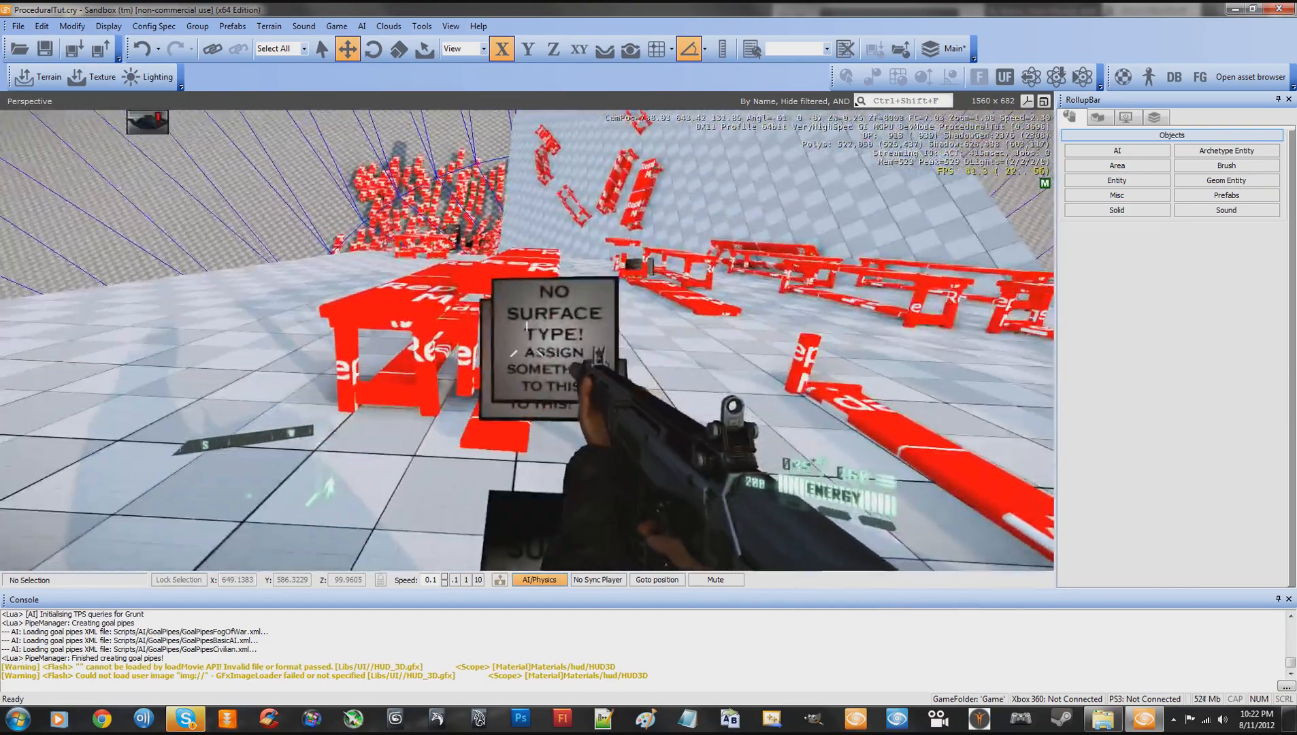
pyautogui.press('v')
pyautogui.press('a')
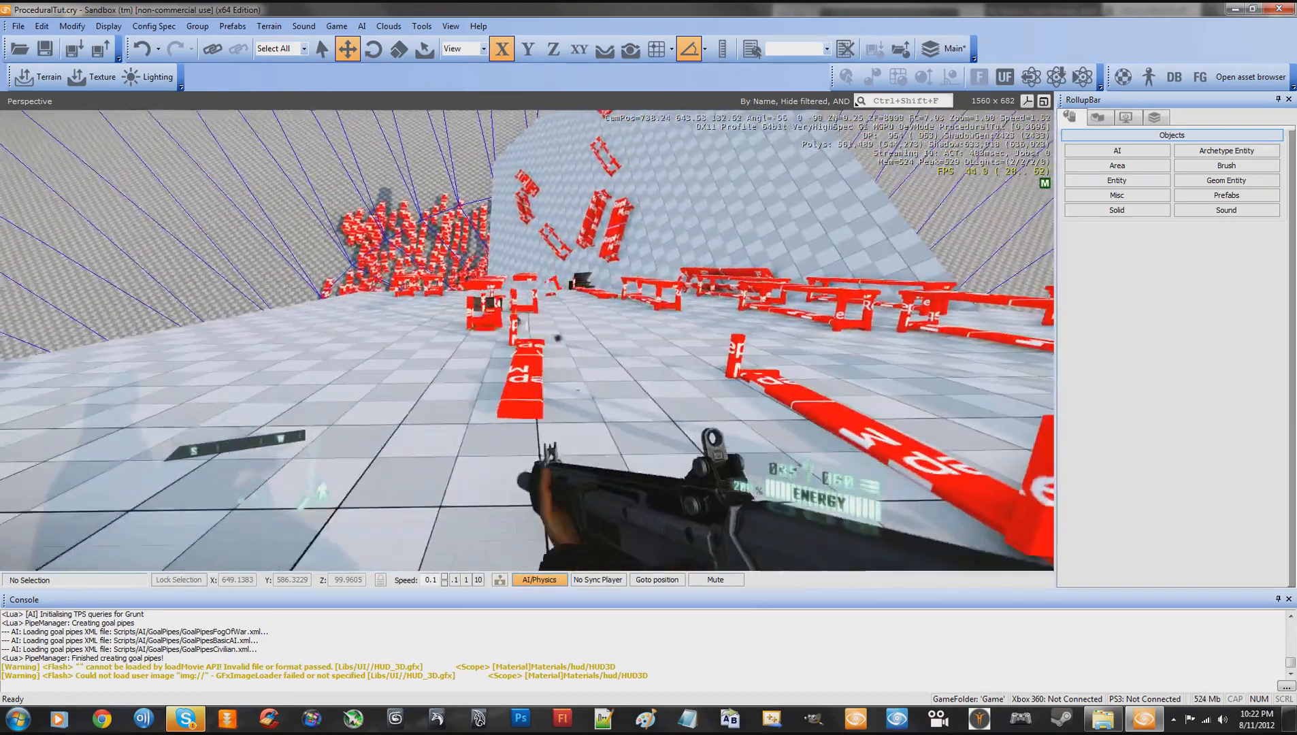
pyautogui.press('w')
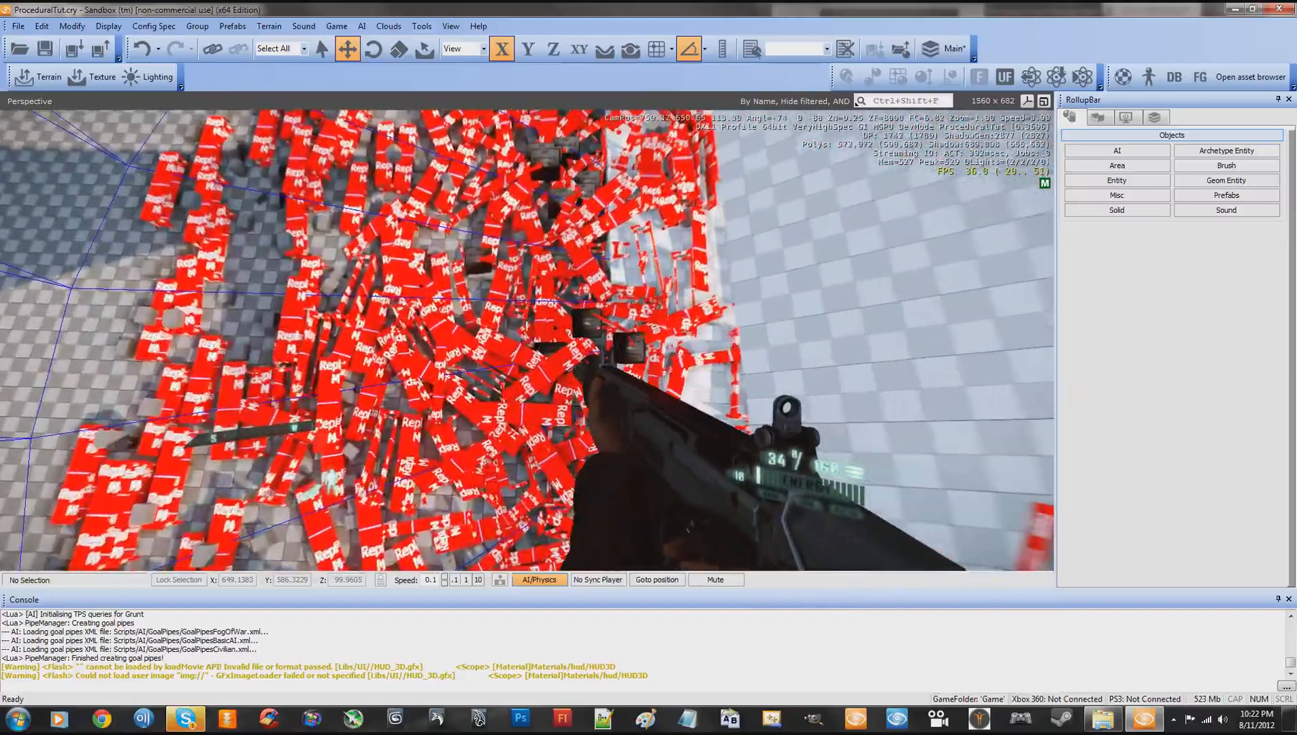
pyautogui.press('Escape')
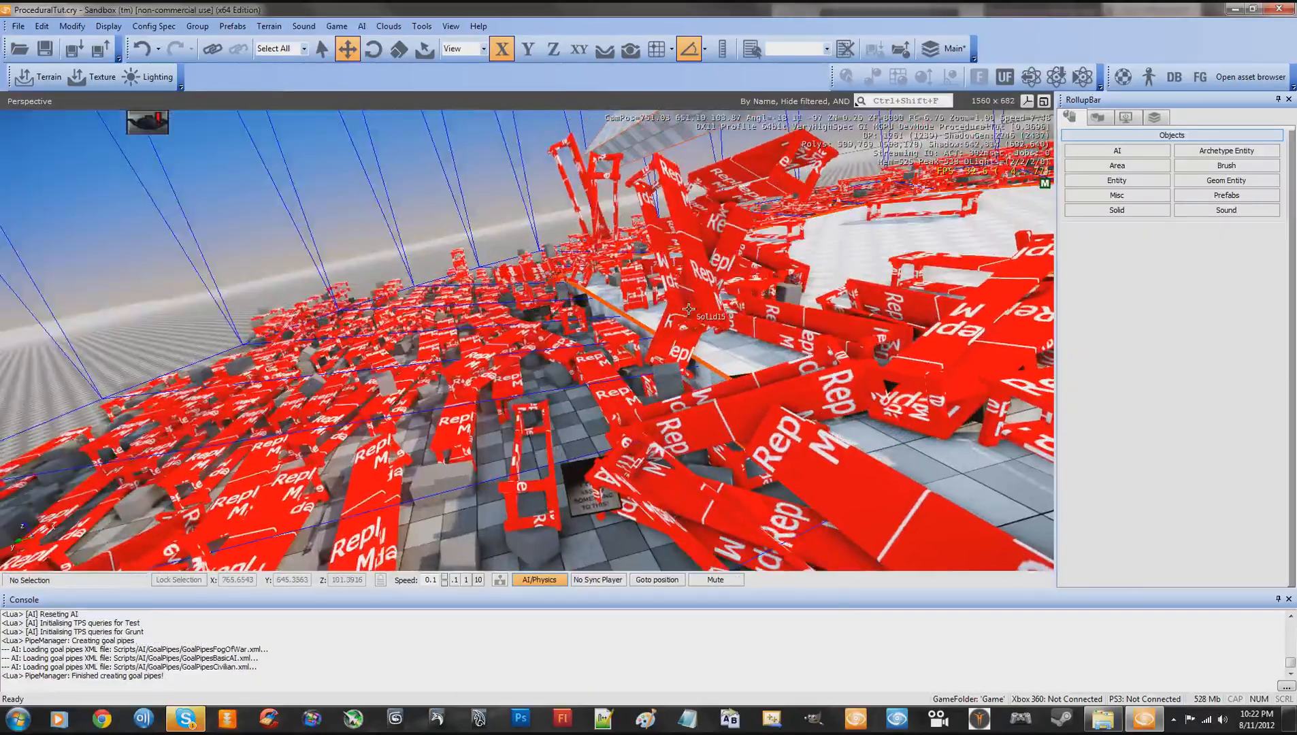
# - Delete all the slabs and object placers in the level together, and check the generated benches and boxes up close
pyautogui.moveTo(591, 339); pyautogui.dragTo(526, 337, button='right')
pyautogui.press('s')
pyautogui.press('s')
pyautogui.moveTo(578, 281); pyautogui.dragTo(576, 281, button='right')
pyautogui.moveTo(189, 181); pyautogui.dragTo(853, 480)
pyautogui.press('Delete')
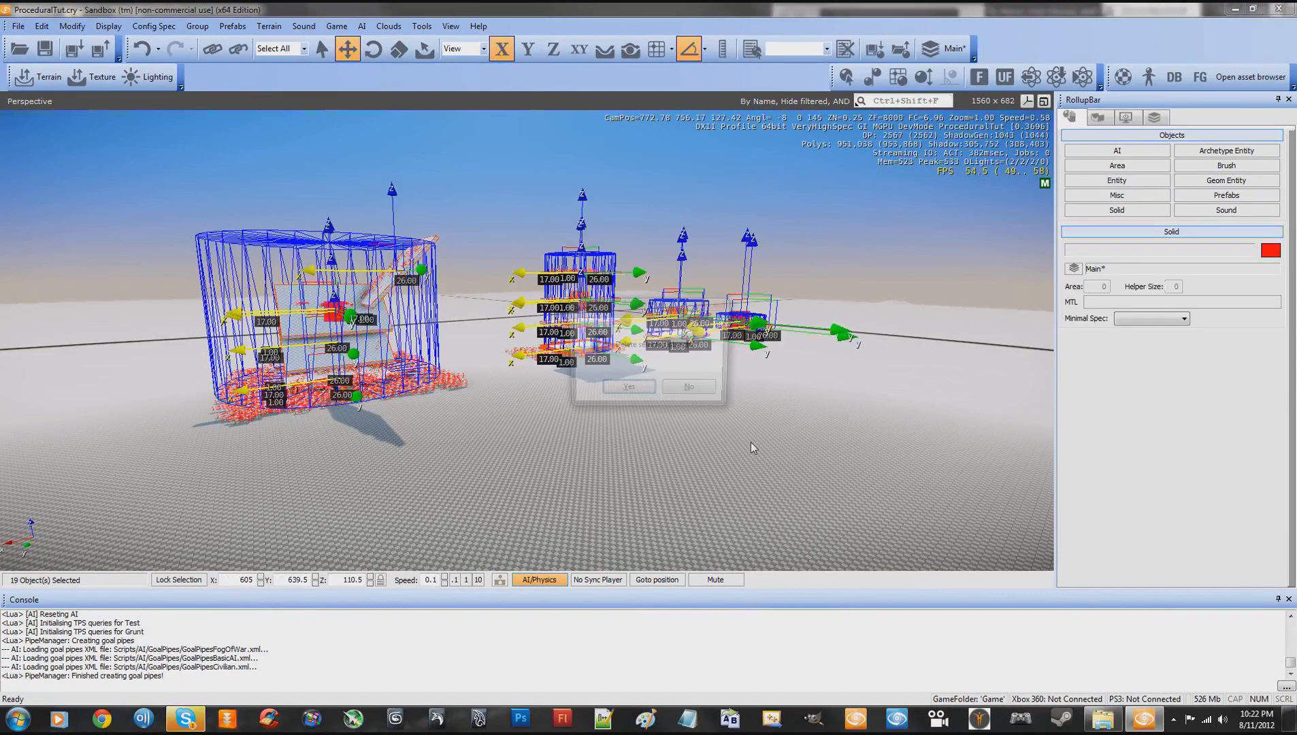
pyautogui.click(640, 395)
pyautogui.press('w')
pyautogui.press('a')
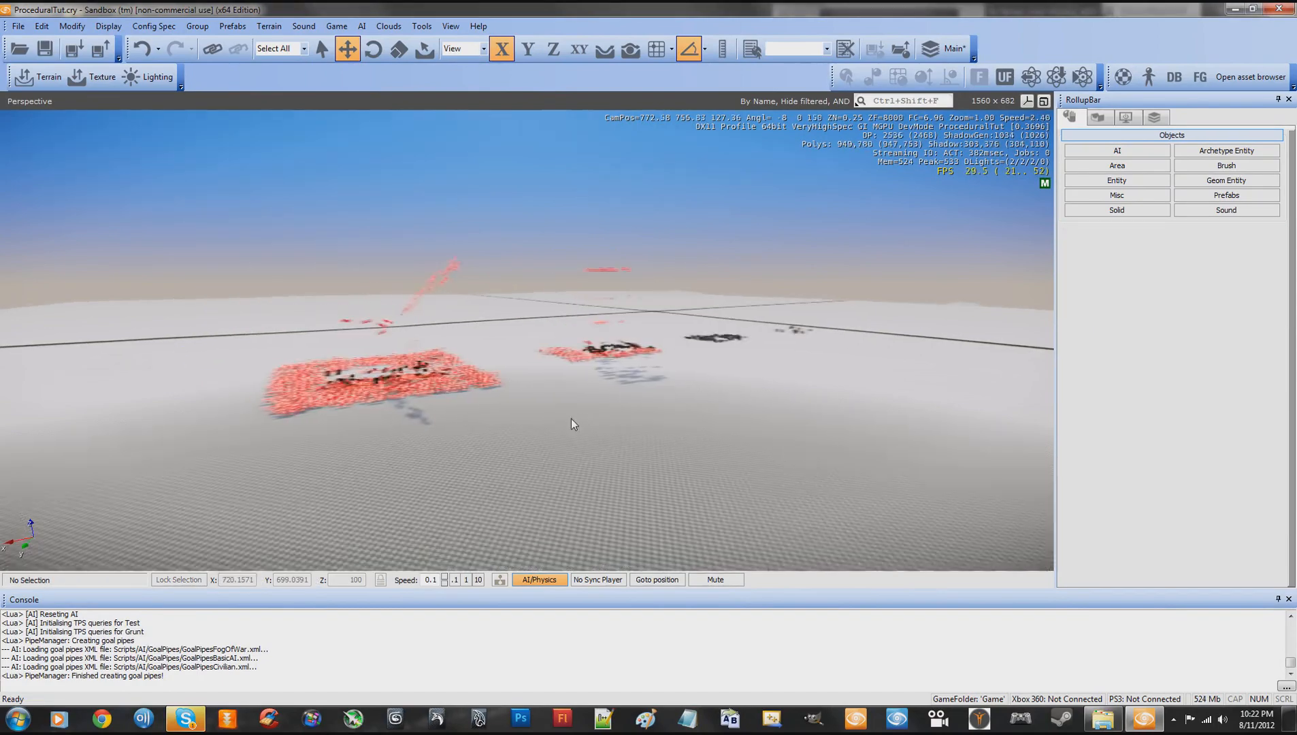
pyautogui.moveTo(584, 418); pyautogui.dragTo(584, 417, button='right')
pyautogui.press('w')
pyautogui.press('w')
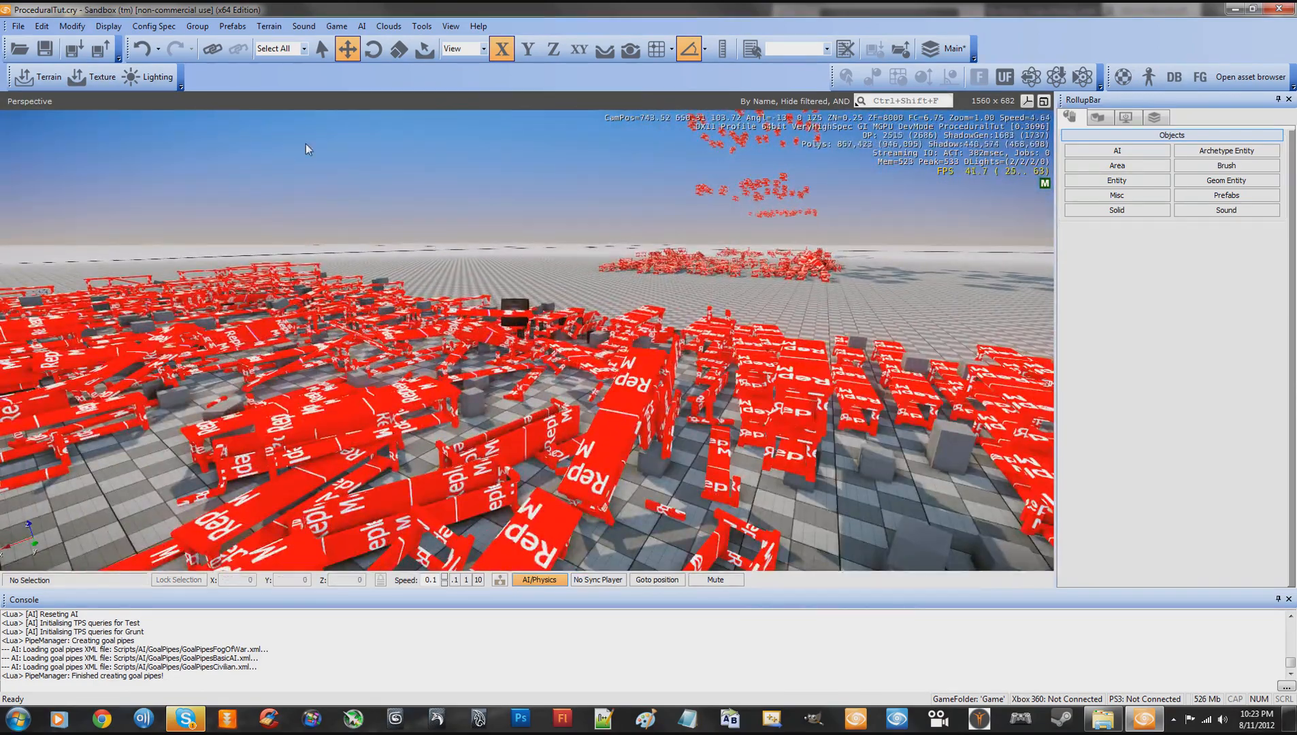
pyautogui.click(18, 26)
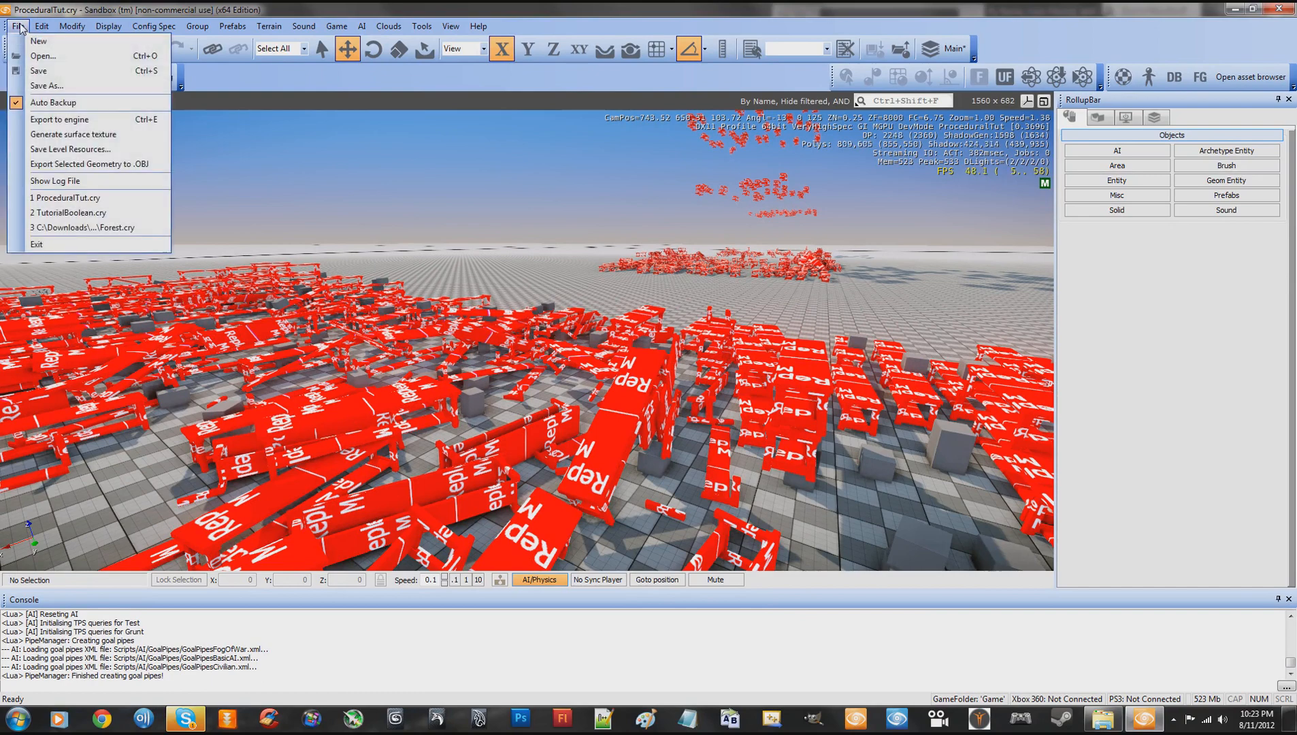
pyautogui.click(71, 83)
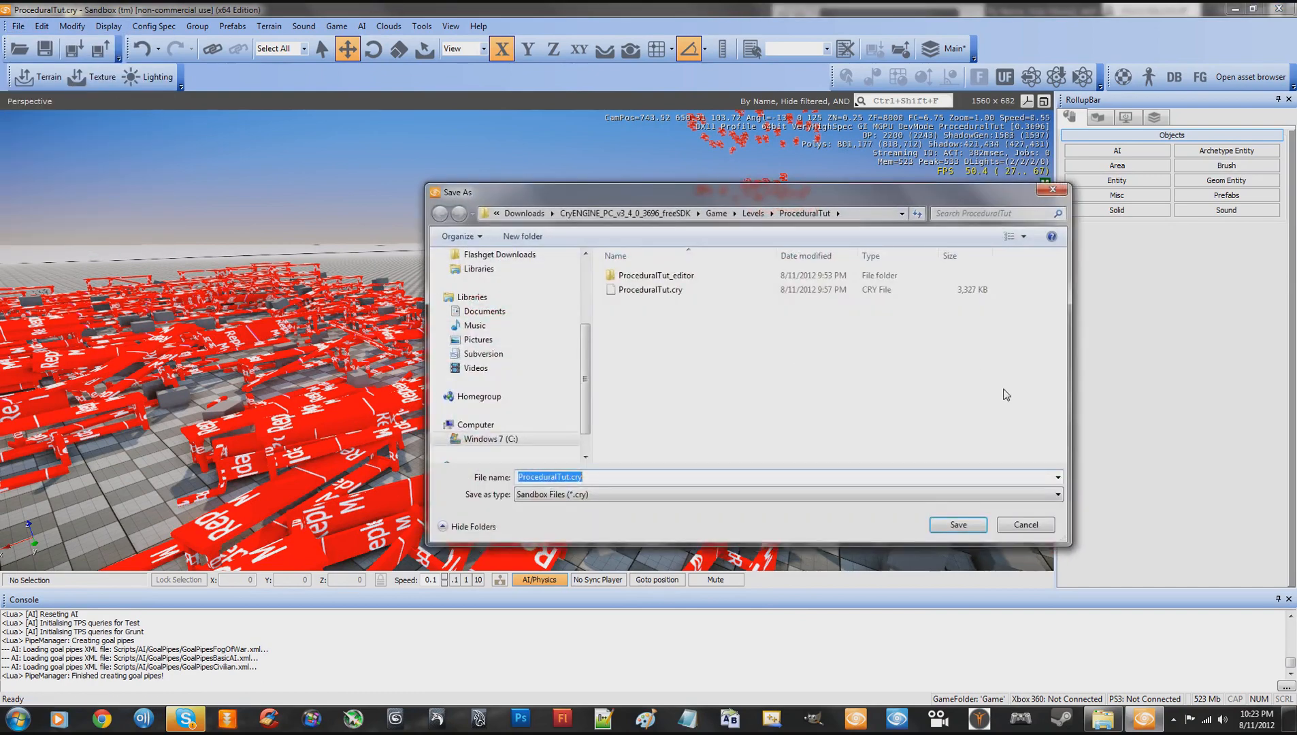
pyautogui.click(1025, 524)
# - Save the level under its existing name ProceduralTut.cry and close the Sandbox editor
pyautogui.click(18, 25)
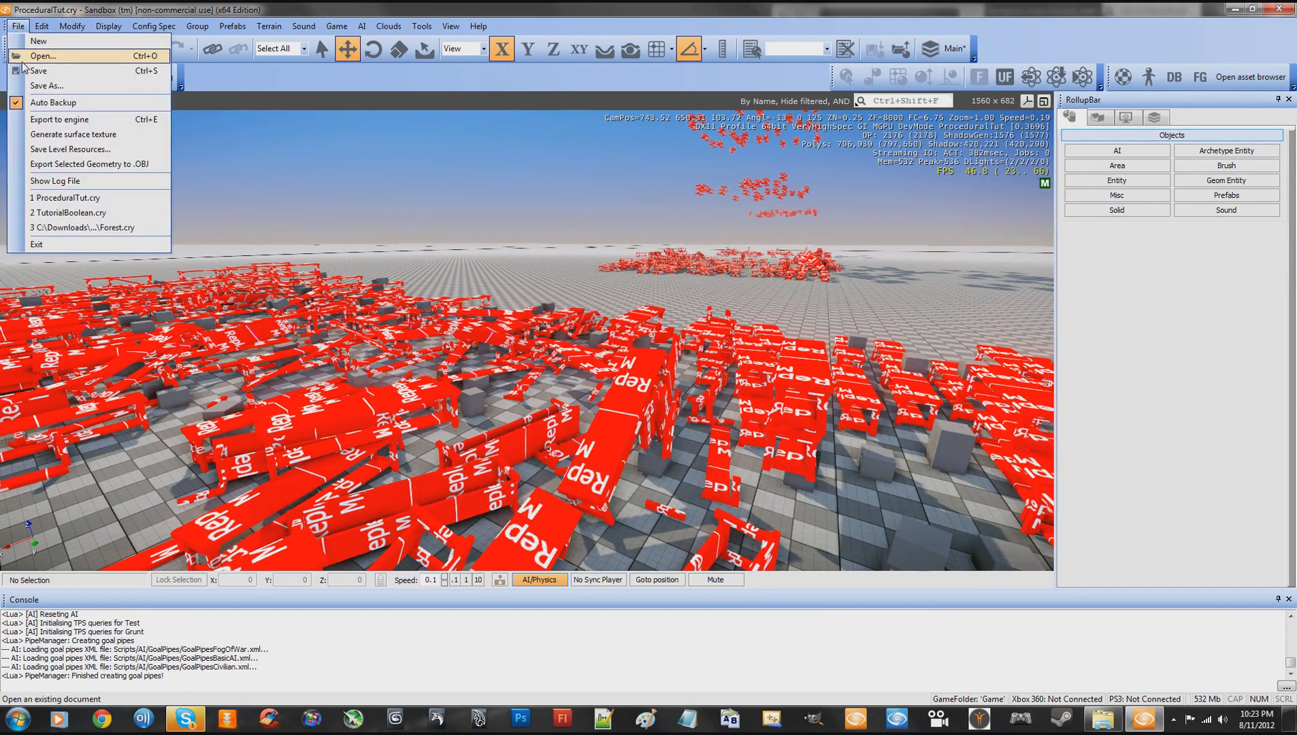
pyautogui.click(38, 68)
pyautogui.click(654, 387)
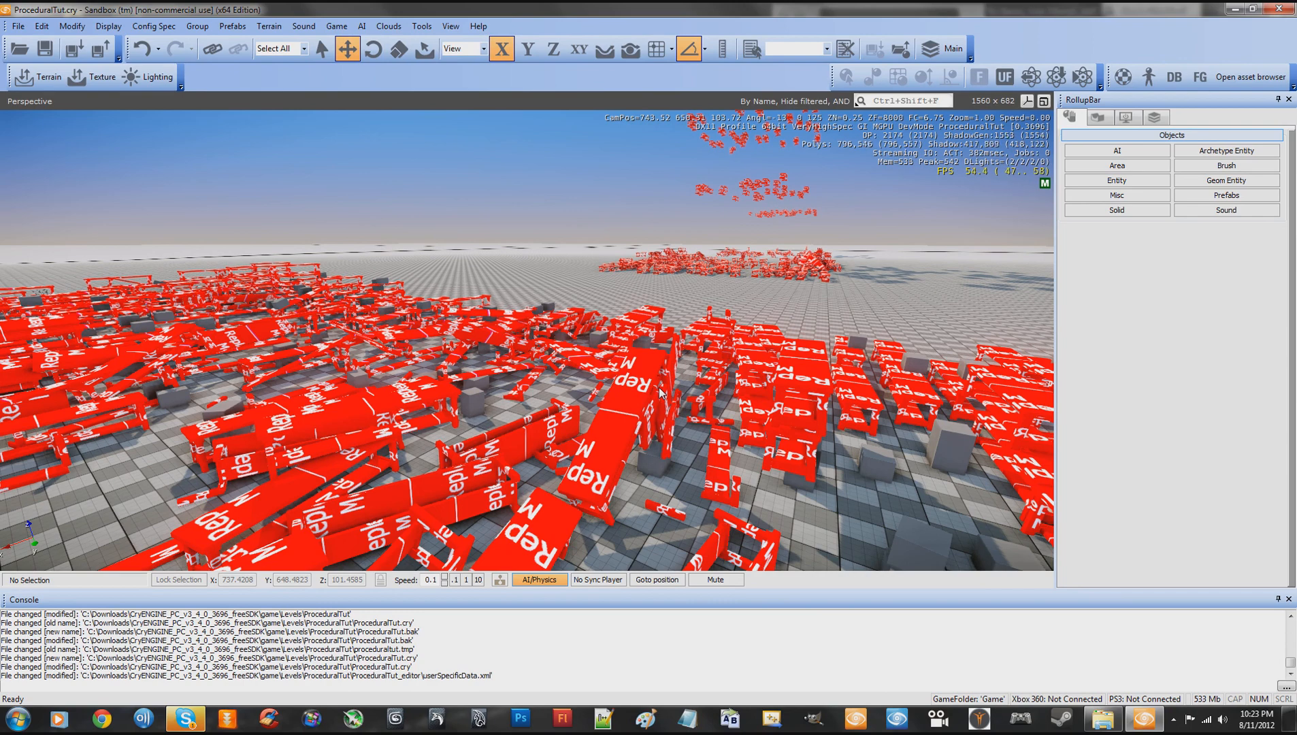
pyautogui.click(1278, 9)
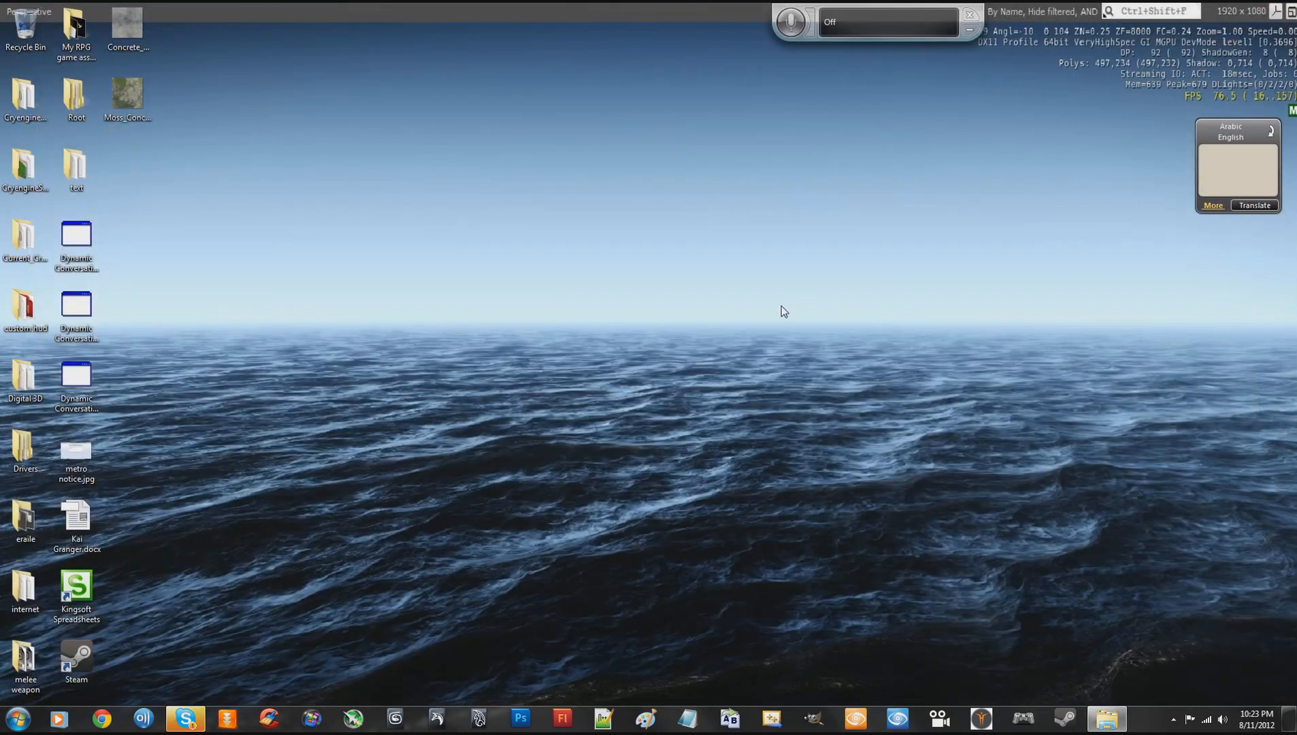
pyautogui.rightClick(580, 313)
pyautogui.click(639, 251)
pyautogui.rightClick(640, 250)
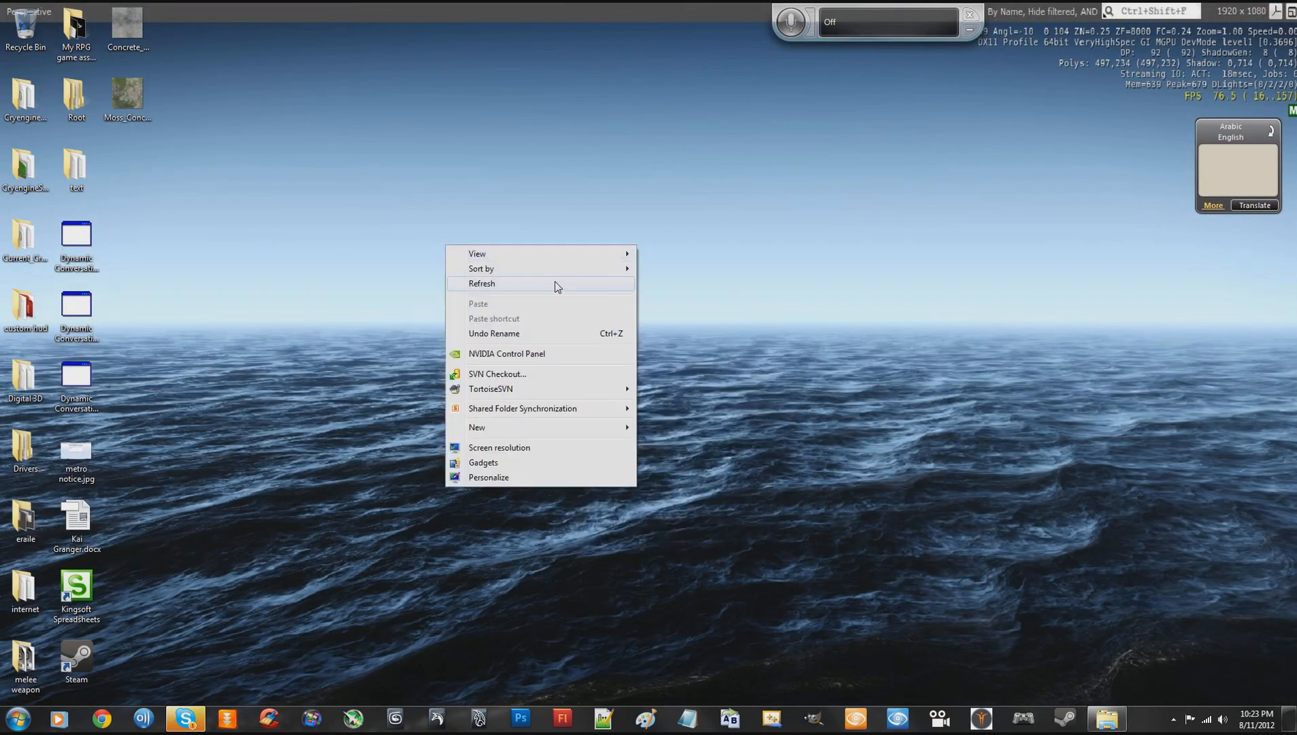
pyautogui.click(555, 281)
pyautogui.rightClick(648, 269)
pyautogui.click(584, 308)
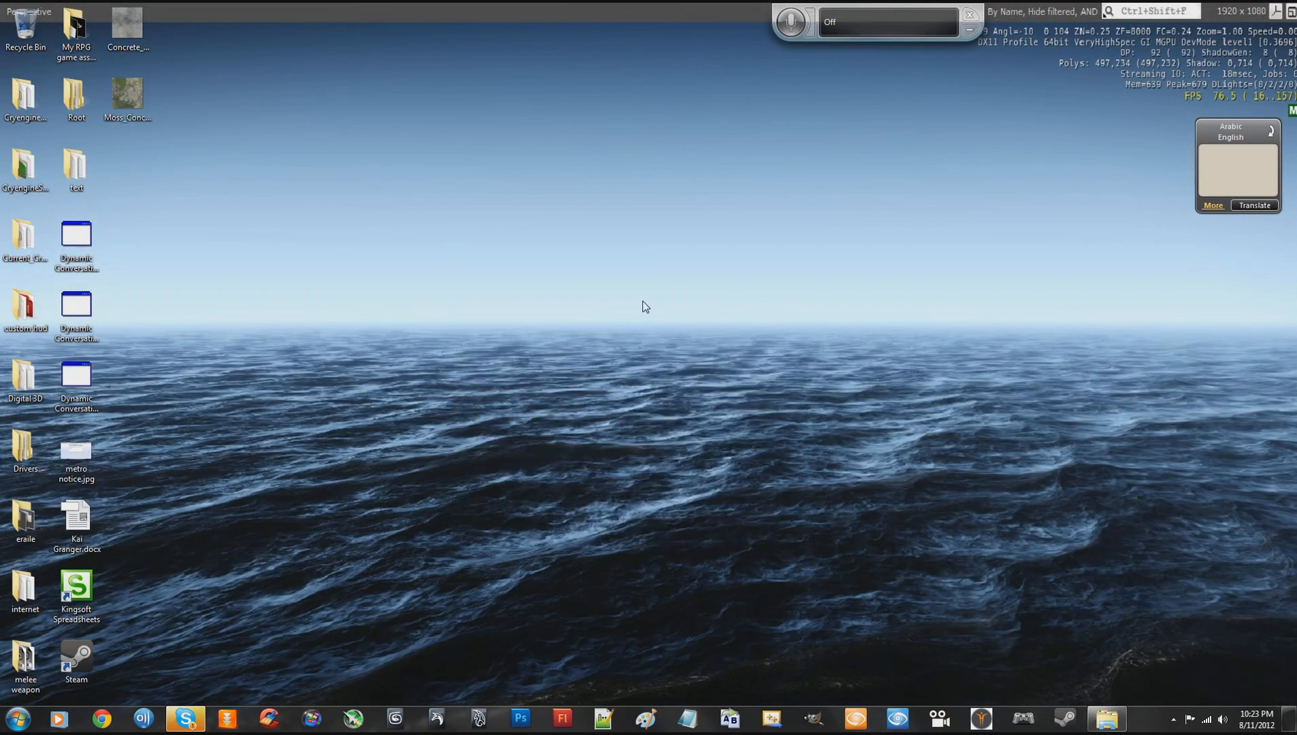
pyautogui.rightClick(642, 301)
pyautogui.click(565, 340)
# - Switch to Skype, send the message "hey i'm doing a tutorial now" in the open chat, and close the window
pyautogui.click(191, 724)
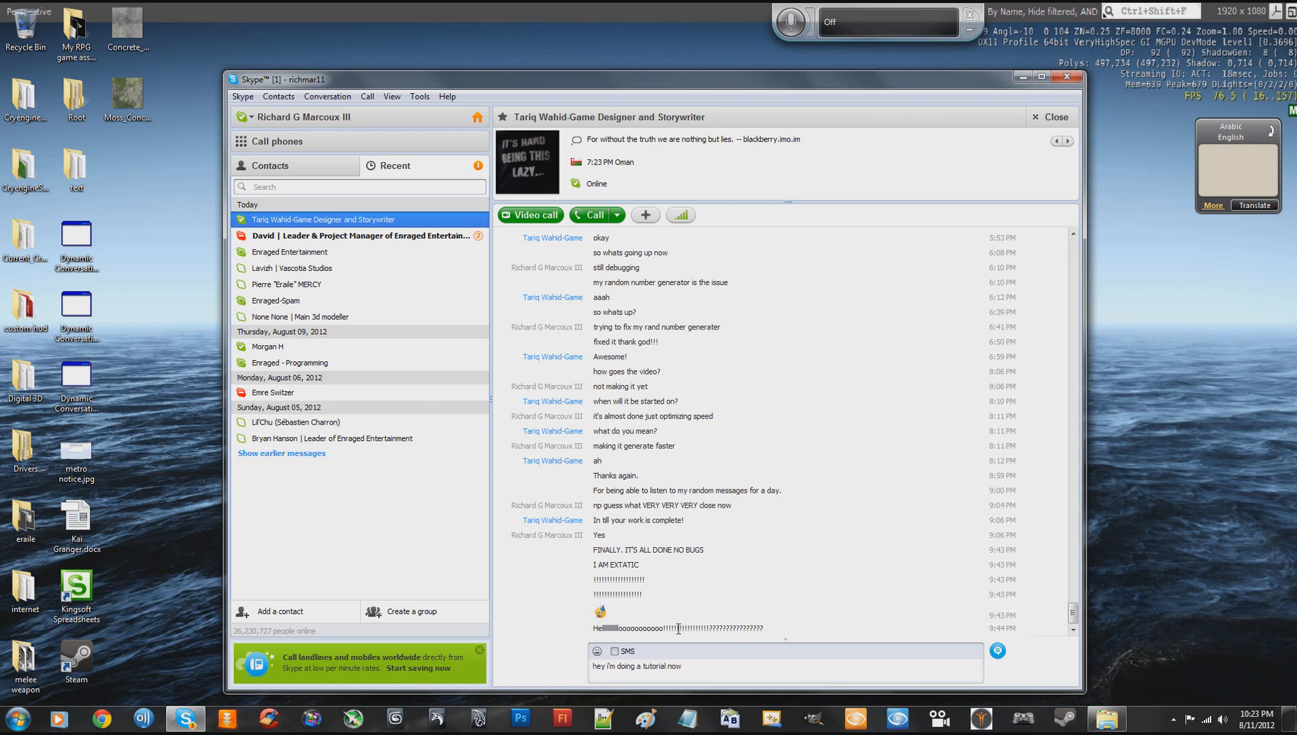
pyautogui.press('Return')
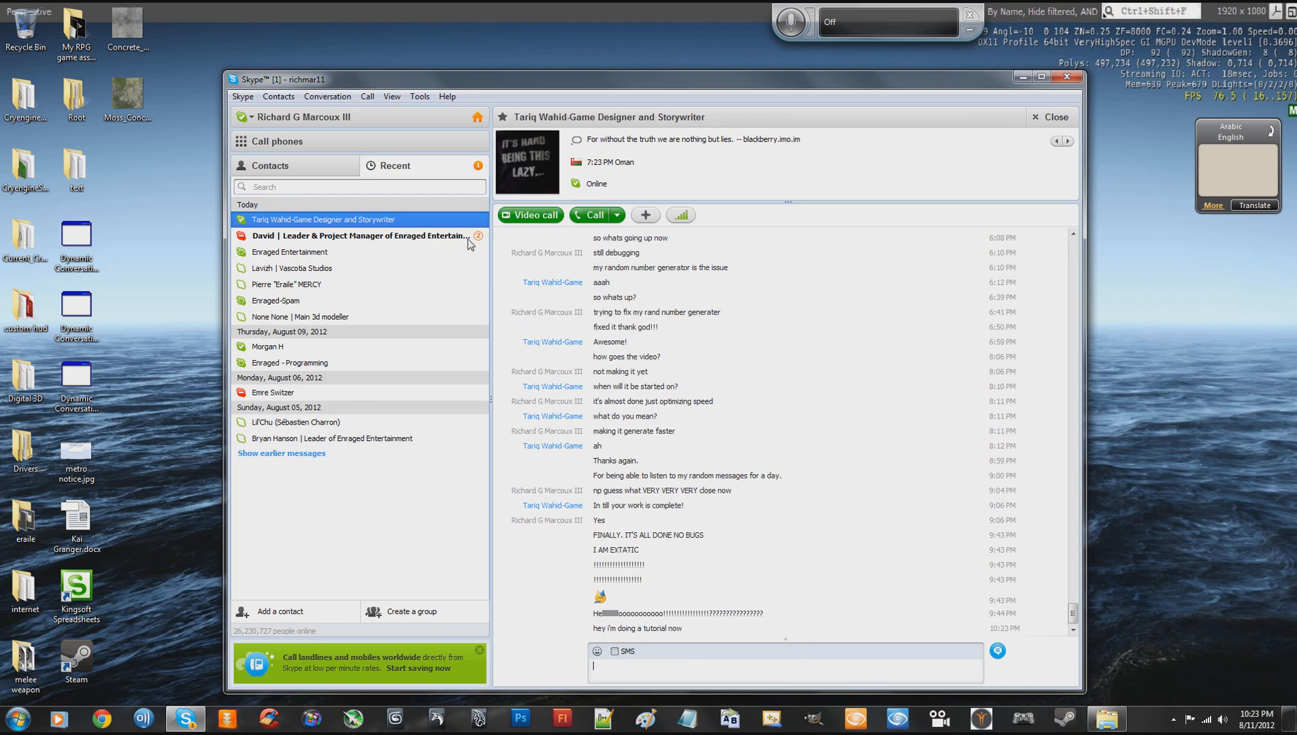
pyautogui.click(1066, 76)
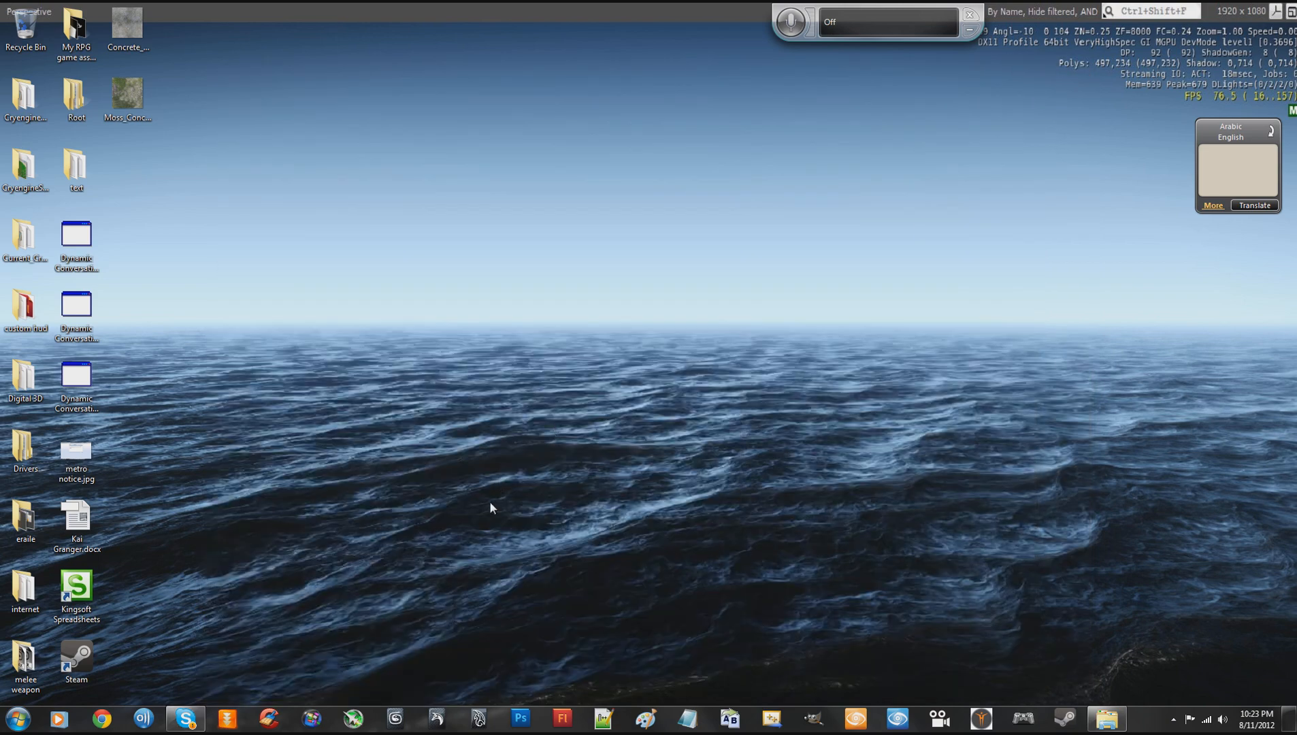
pyautogui.rightClick(489, 501)
pyautogui.click(373, 298)
pyautogui.moveTo(192, 723)
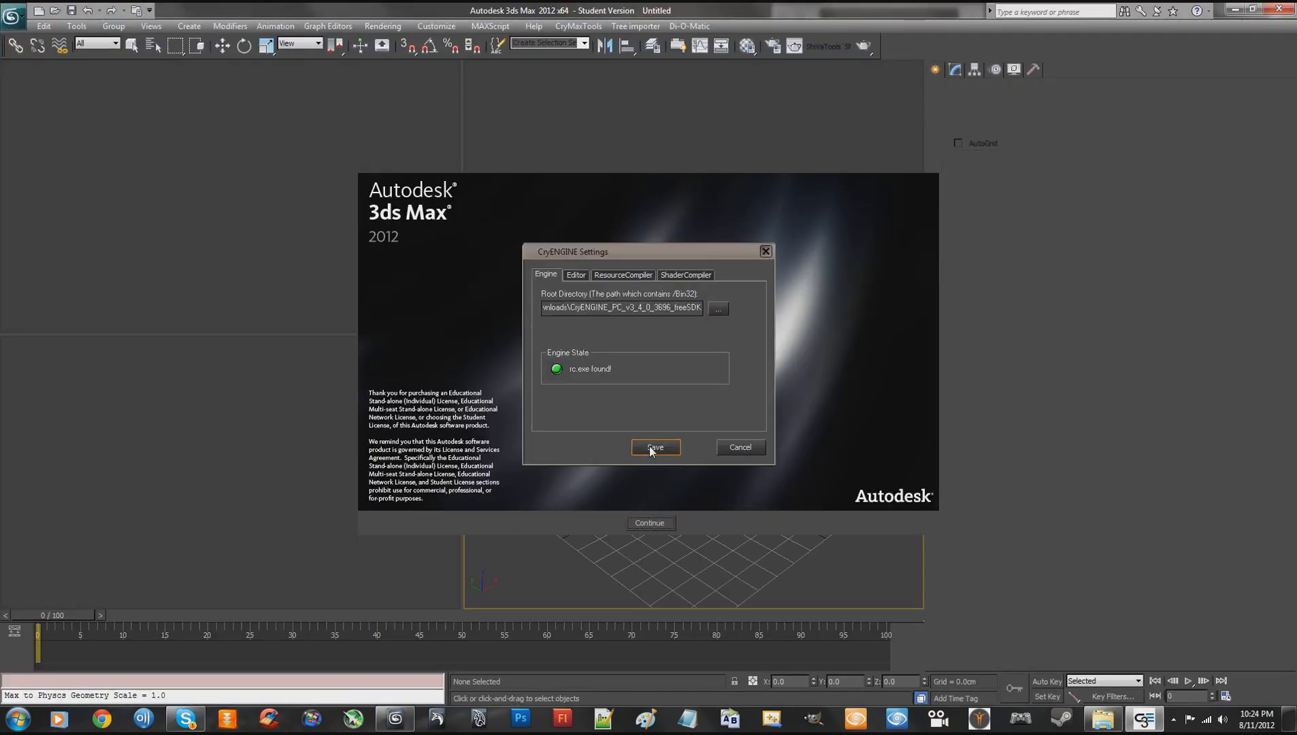
# - In 3ds Max, save the CryENGINE Settings and start a new empty scene, dismissing the splash screen
pyautogui.click(651, 447)
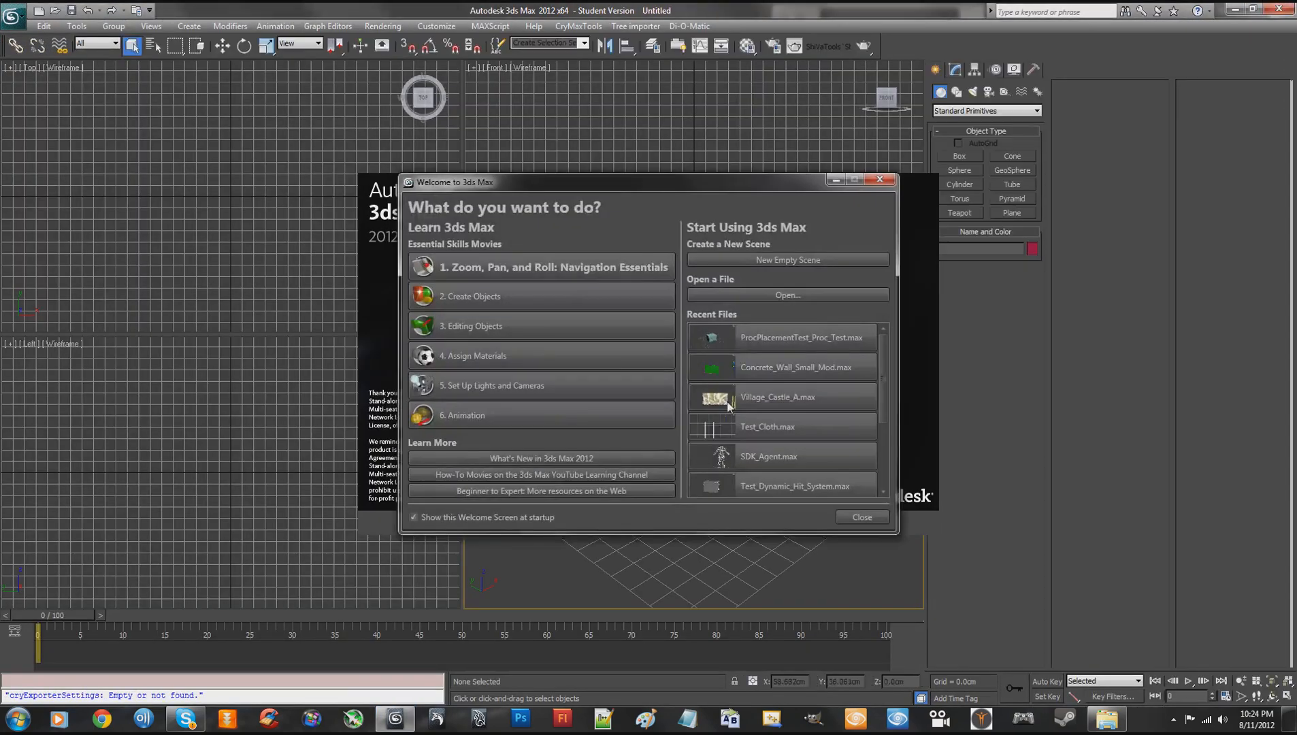
pyautogui.moveTo(751, 182); pyautogui.dragTo(721, 143)
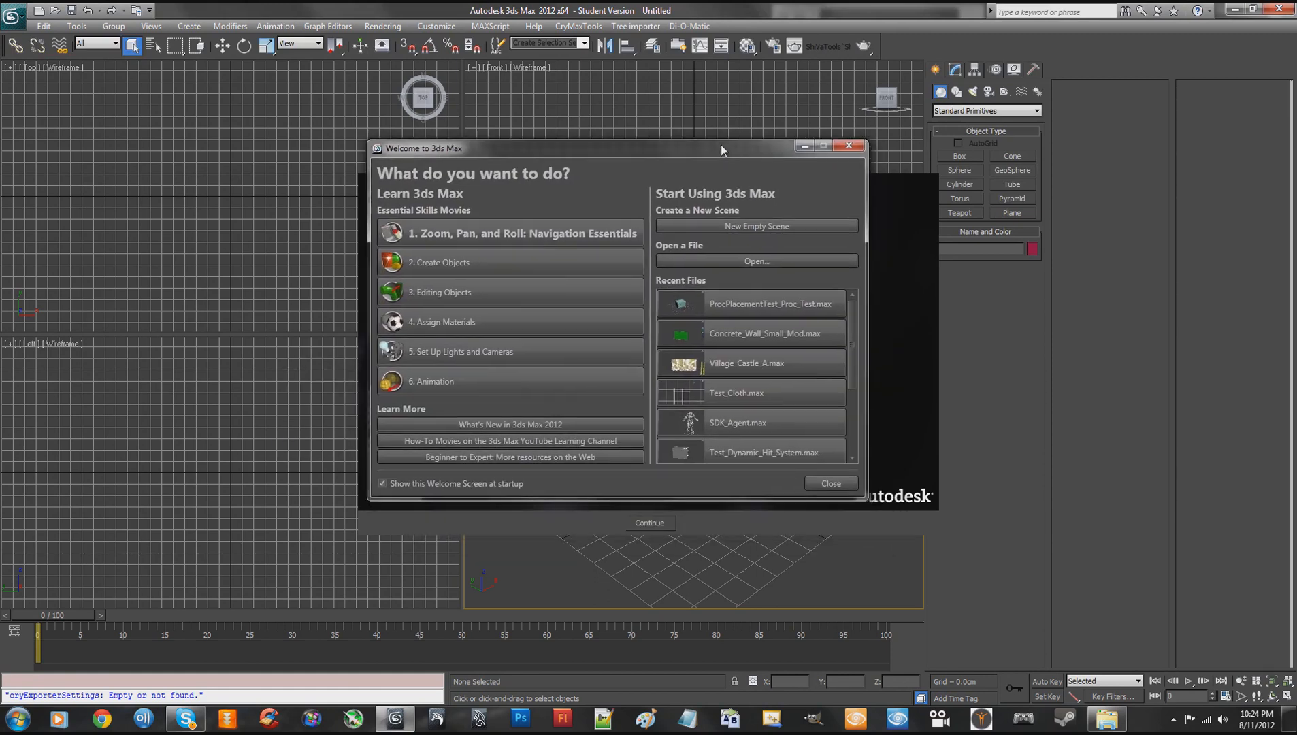
pyautogui.click(761, 225)
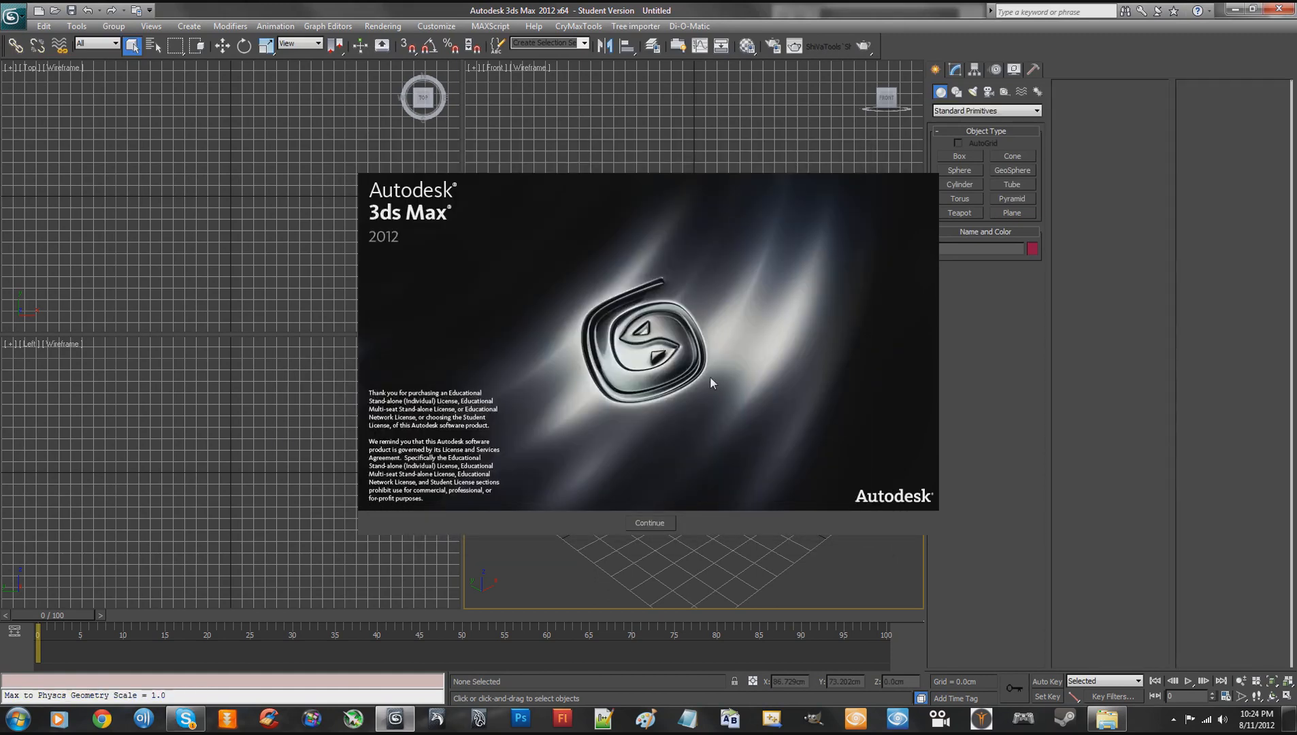
pyautogui.click(650, 523)
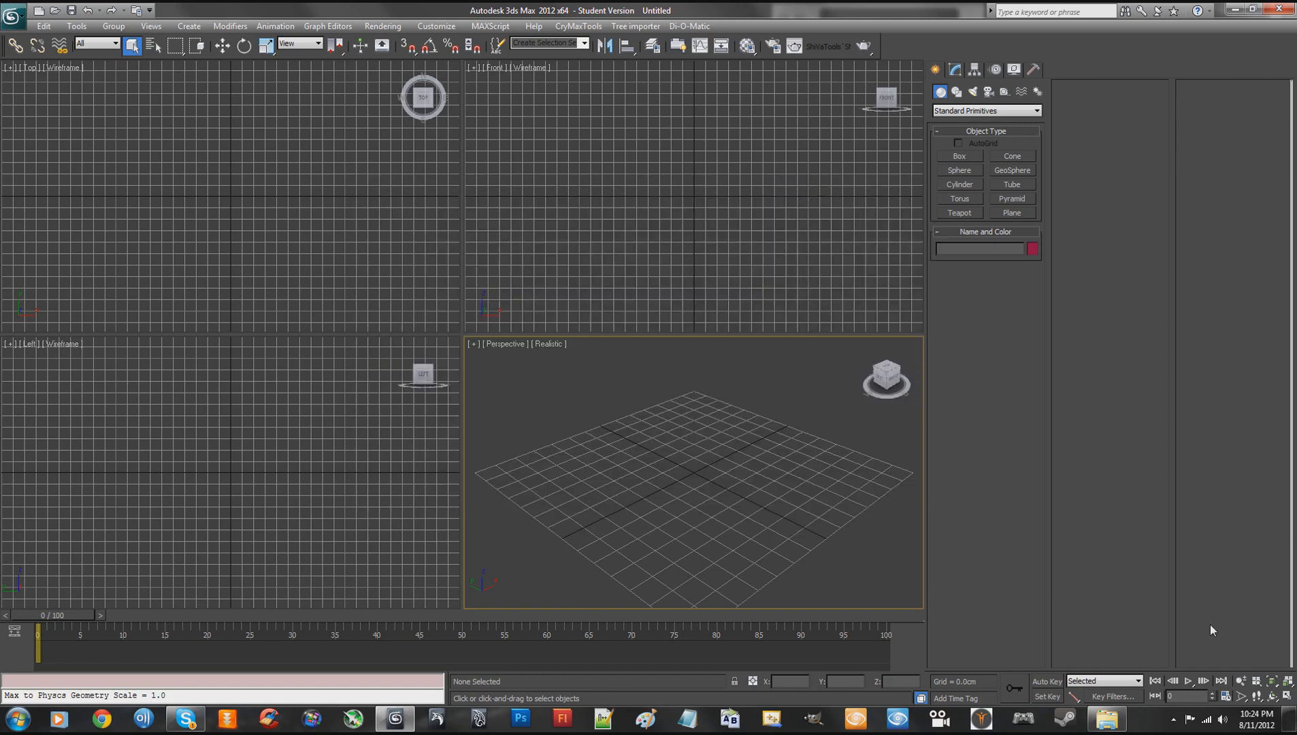
# - Maximize the Perspective viewport and create a tall box on the grid, about 46 cm long and 62 cm wide
pyautogui.click(1285, 697)
pyautogui.rightClick(687, 368)
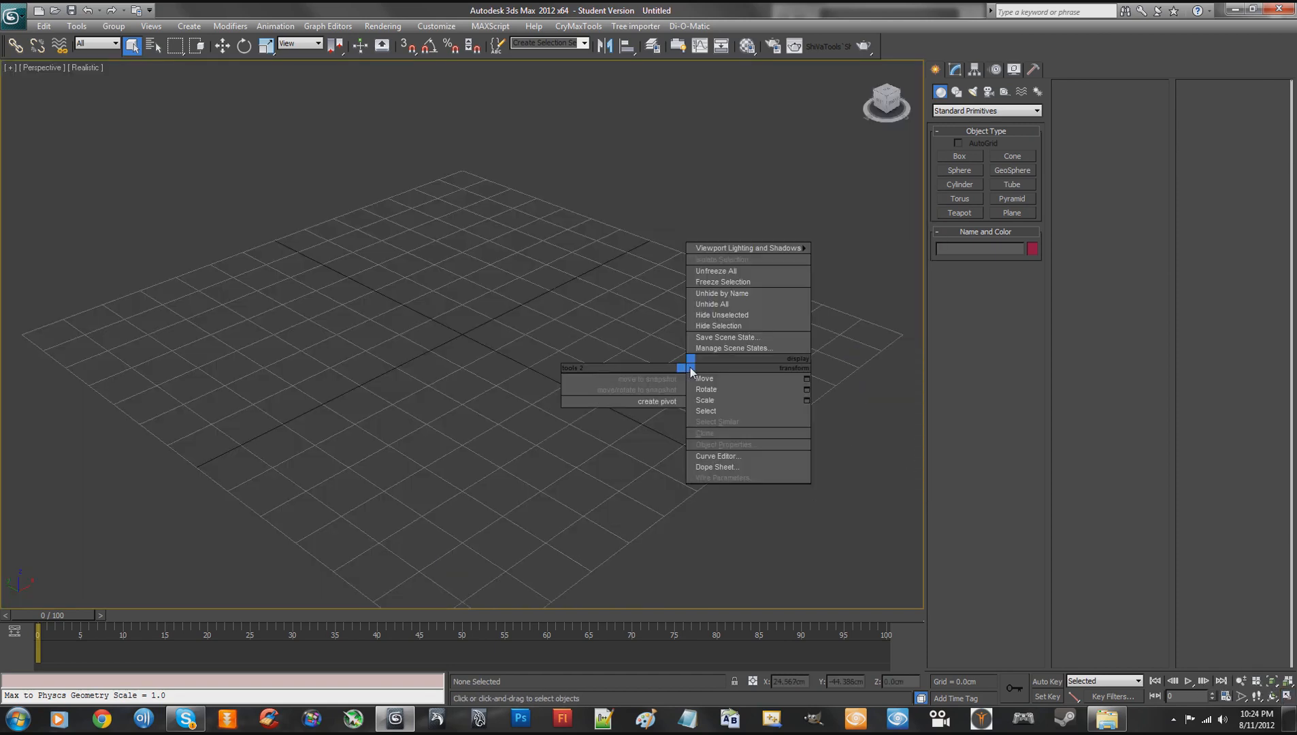
pyautogui.click(637, 330)
pyautogui.scroll(-5, 647, 344)
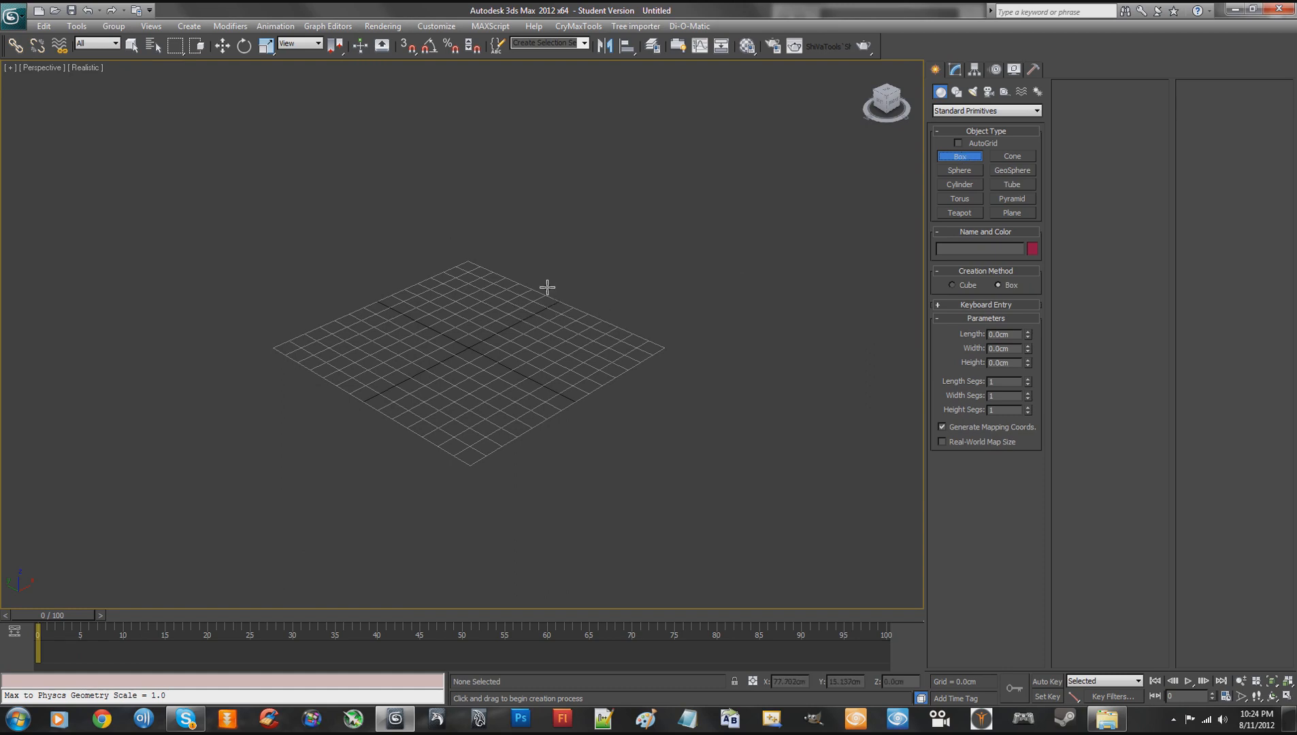
pyautogui.moveTo(546, 310); pyautogui.dragTo(535, 358)
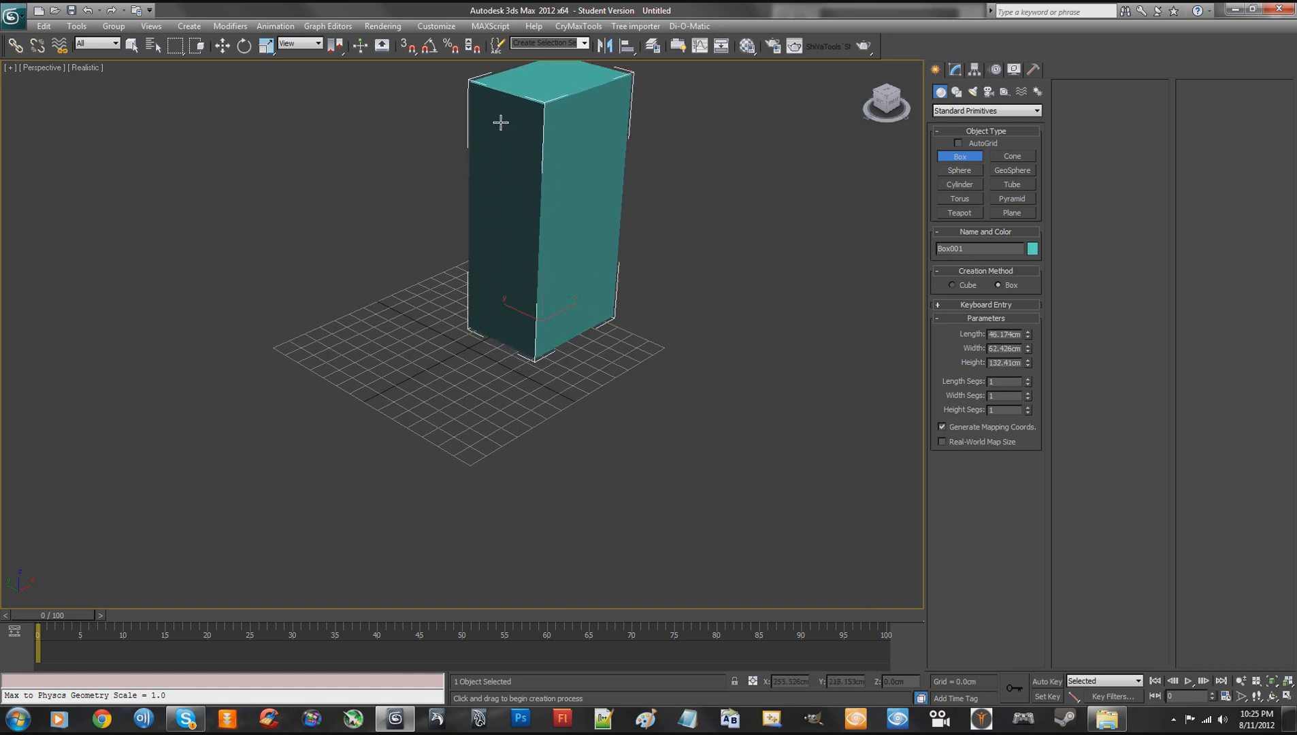
pyautogui.click(487, 107)
pyautogui.rightClick(502, 122)
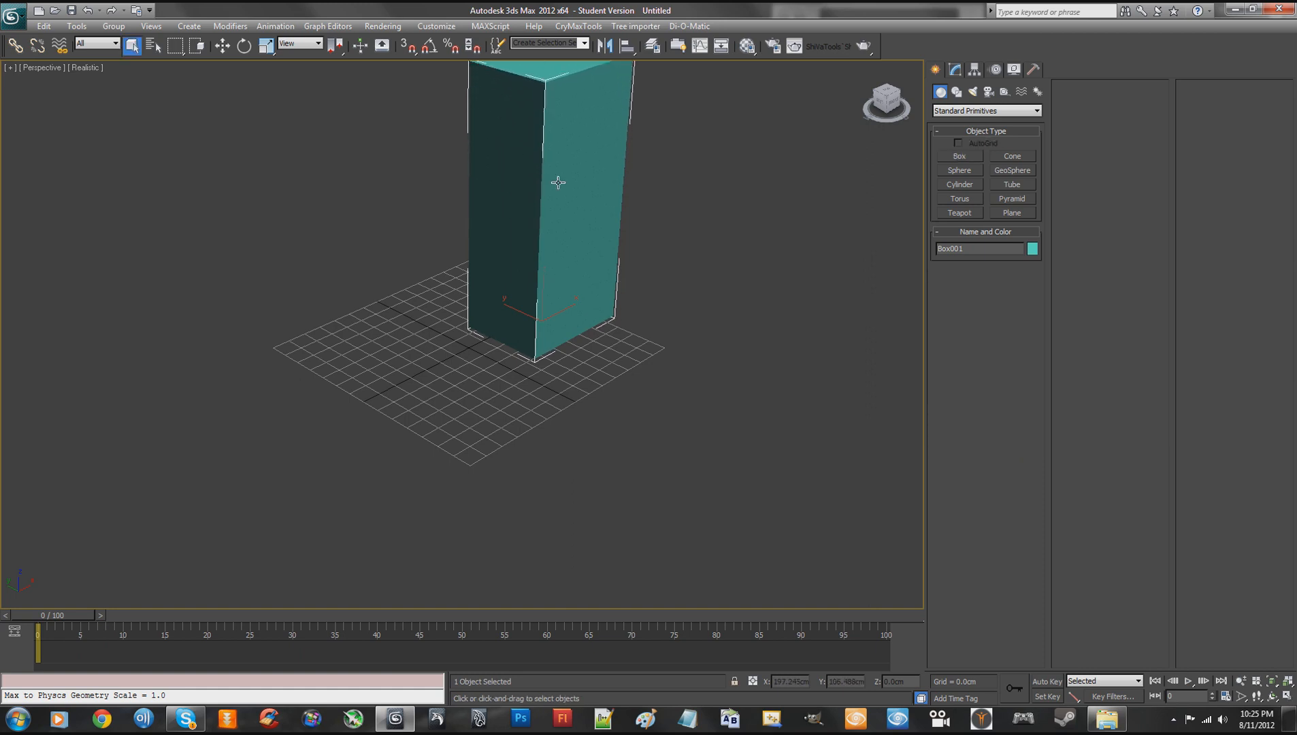
# - Try to clone the tall box by rotating a copy about 91 degrees onto its side, and undo it
pyautogui.moveTo(713, 211); pyautogui.dragTo(635, 278, button='middle')
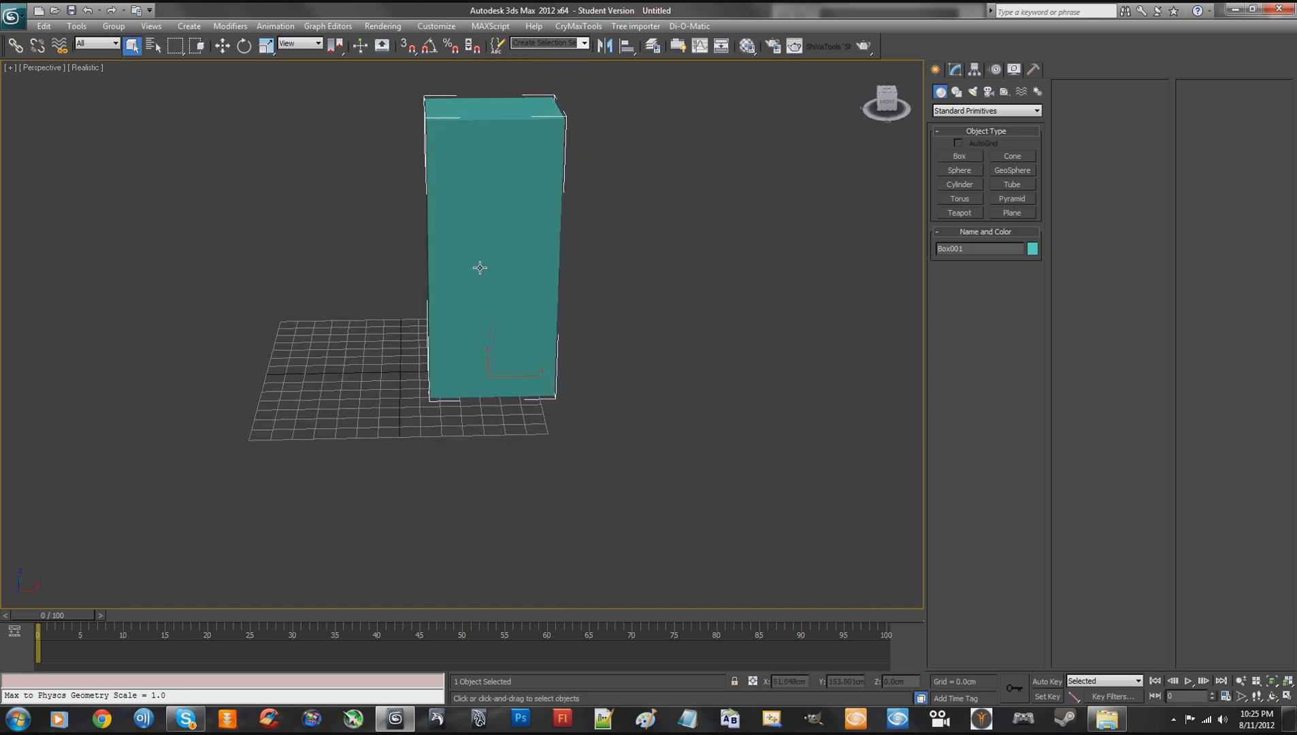
pyautogui.click(228, 47)
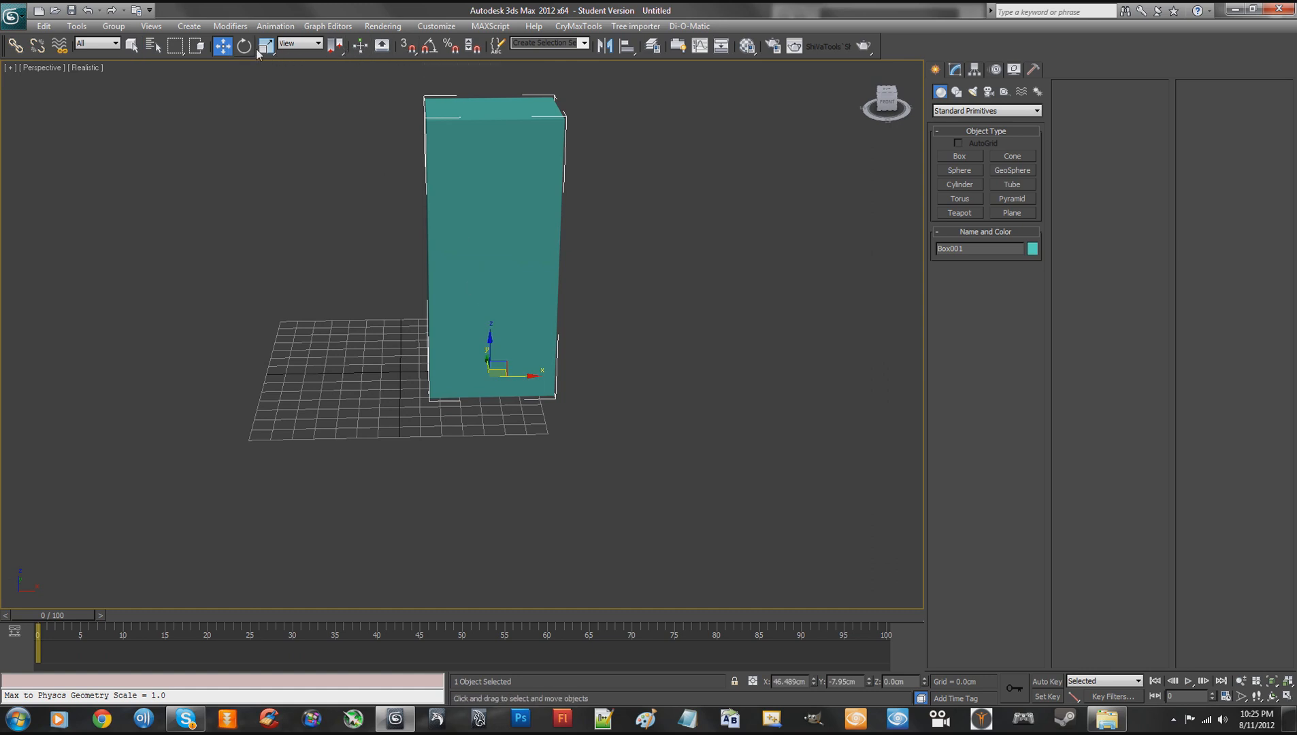
pyautogui.press('e')
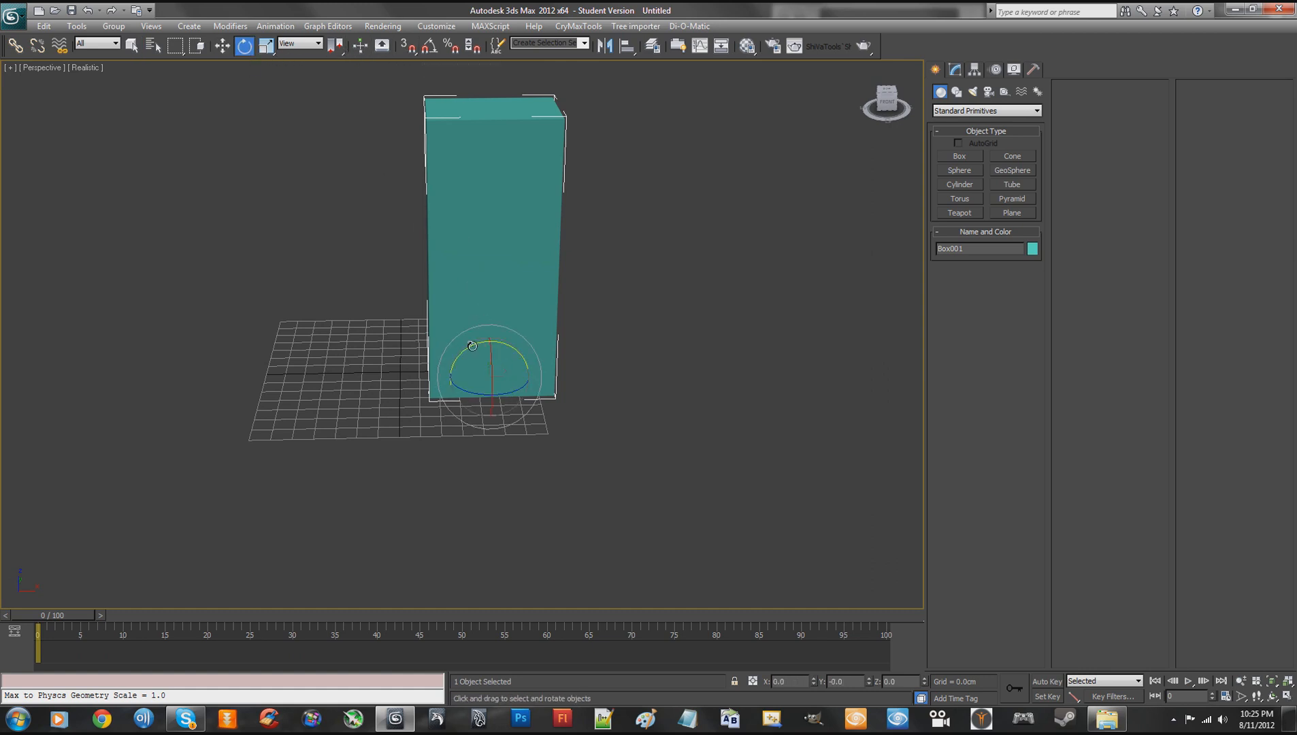
pyautogui.moveTo(472, 346); pyautogui.dragTo(348, 368)
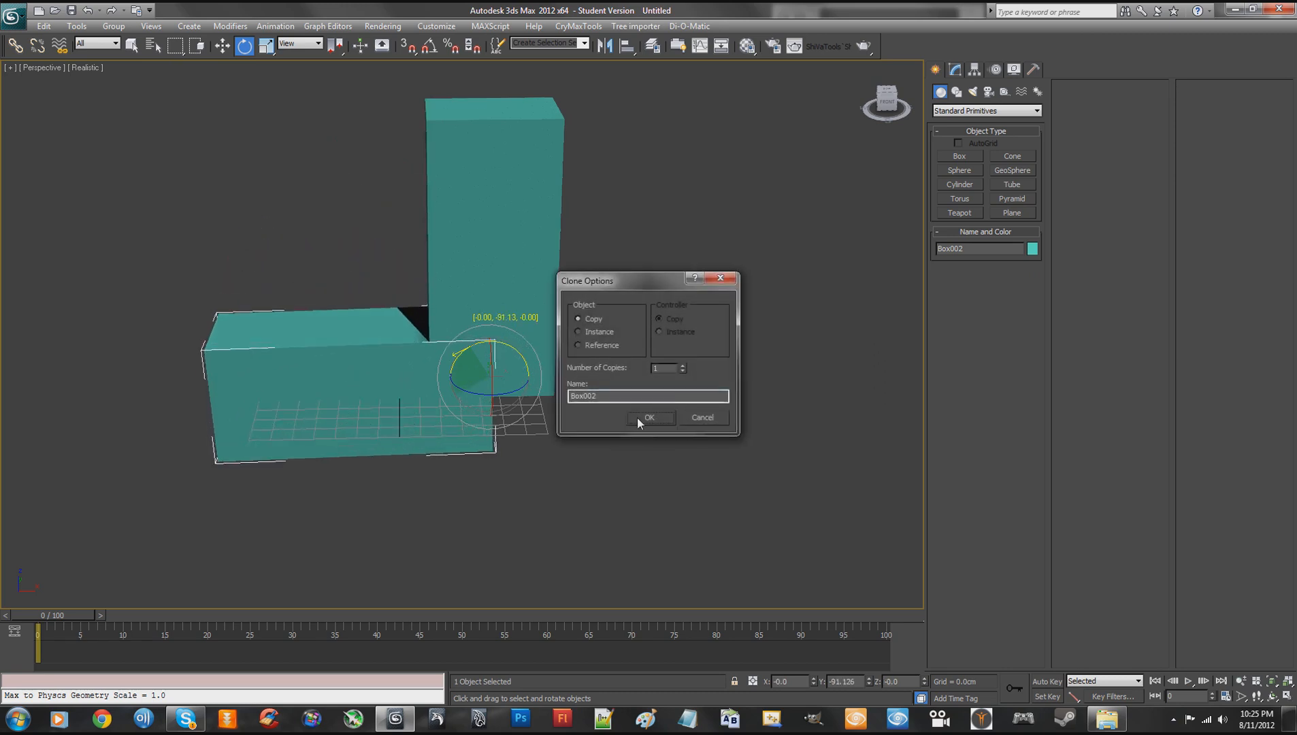
pyautogui.click(649, 418)
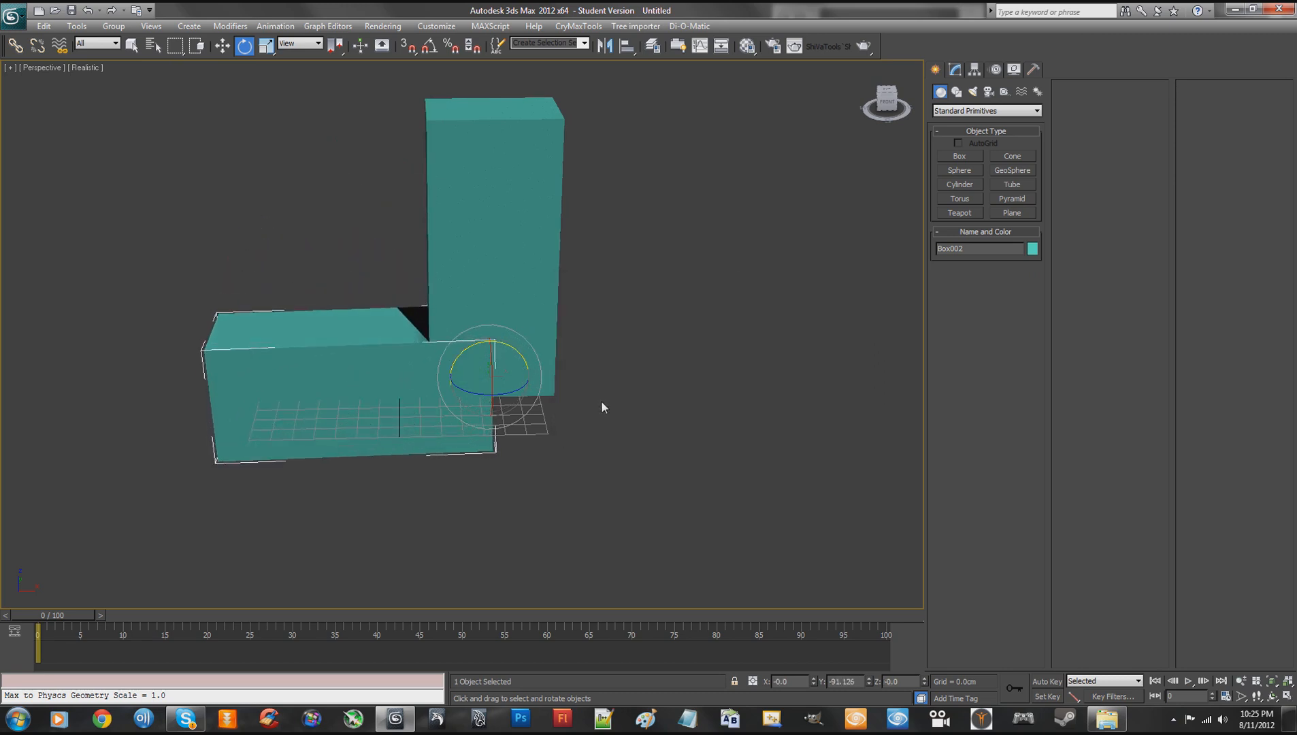
pyautogui.click(224, 46)
pyautogui.hotkey('ctrl', 'z')
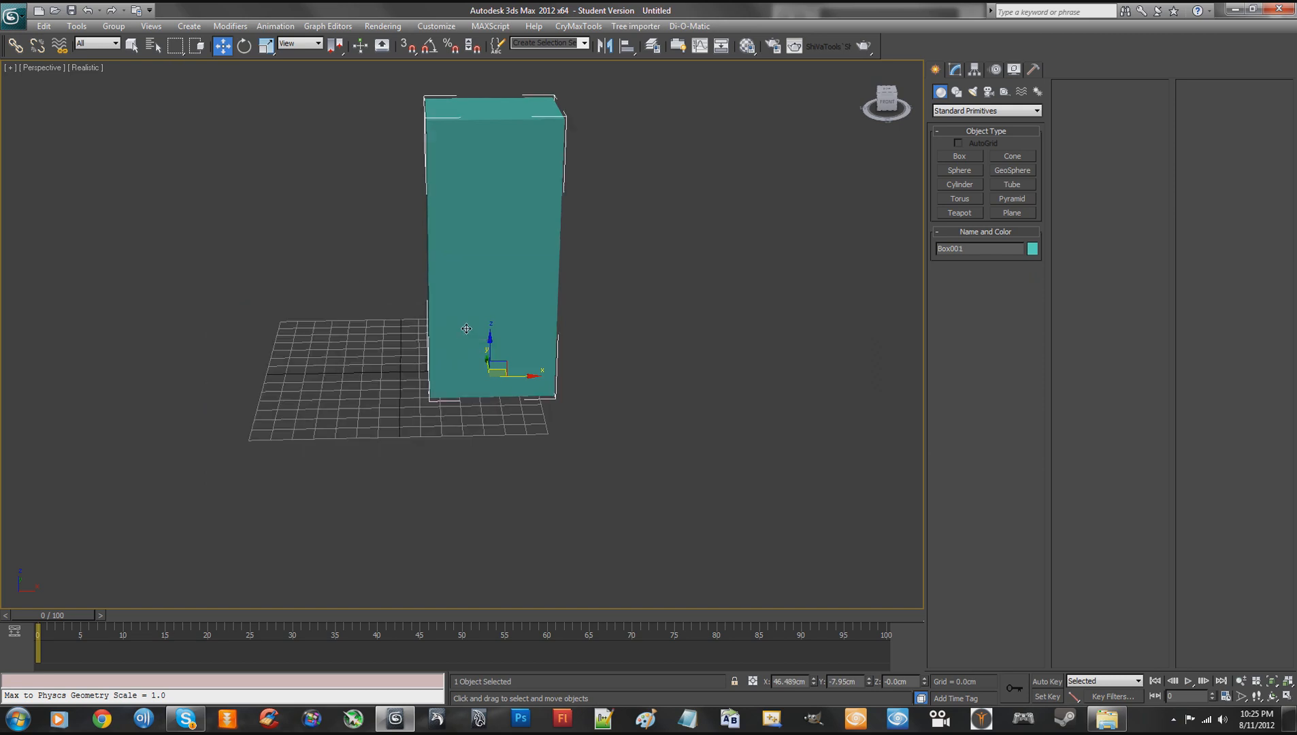
# - Enable angle and percent snapping and clone the tall box as a Copy rotated 90 degrees onto its side
pyautogui.press('e')
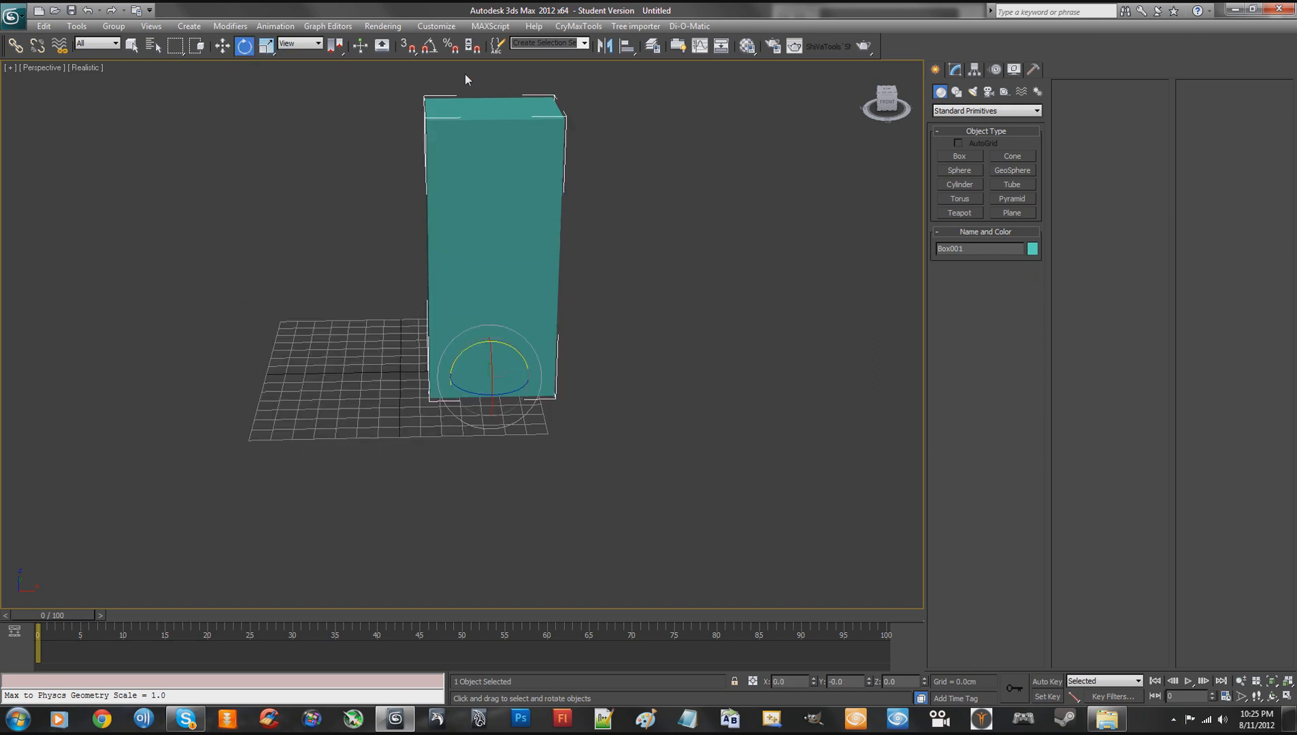
pyautogui.click(429, 45)
pyautogui.click(451, 46)
pyautogui.moveTo(480, 347)
pyautogui.keyDown('shift'); pyautogui.mouseDown()
pyautogui.moveTo(405, 352)
pyautogui.moveTo(418, 351)
pyautogui.mouseUp(); pyautogui.keyUp('shift')
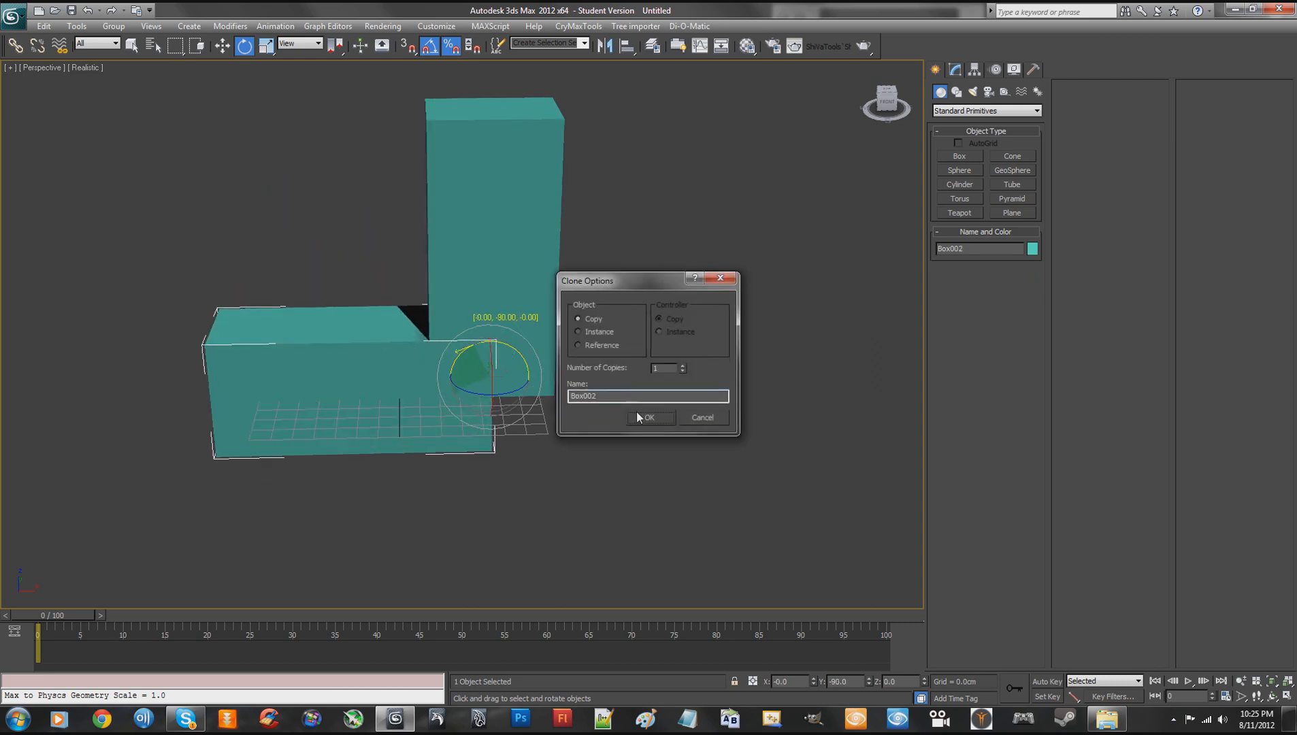
pyautogui.click(645, 415)
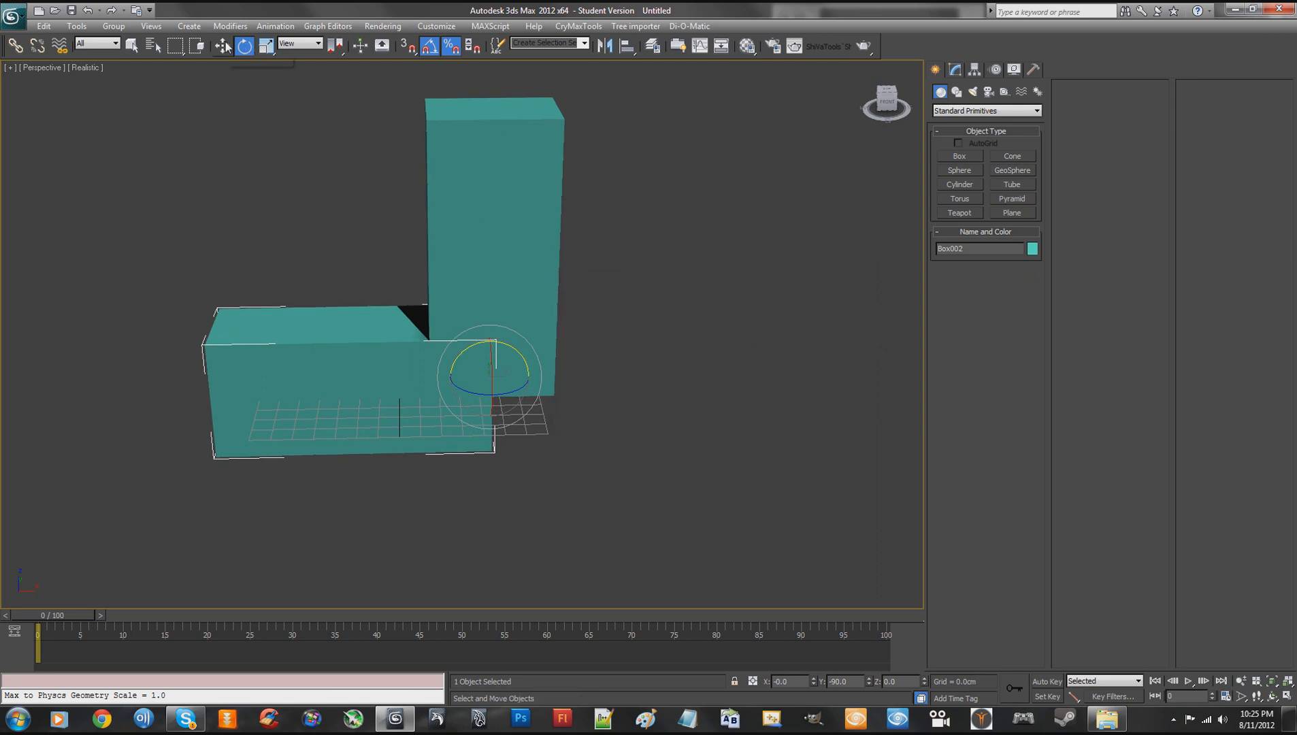
# - Scale the horizontal copy's thickness to 40% and raise it to about mid-height of the tall box as a crossbar
pyautogui.click(266, 46)
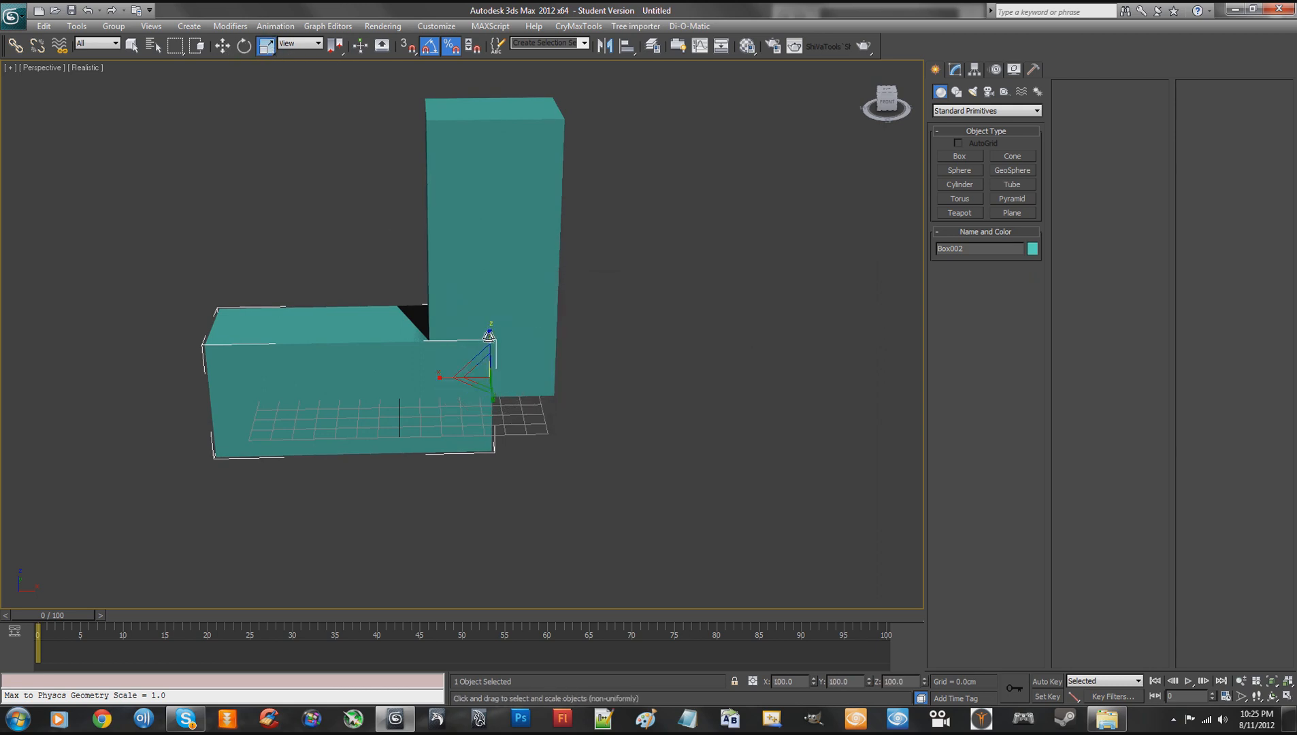
pyautogui.moveTo(489, 335); pyautogui.dragTo(492, 372)
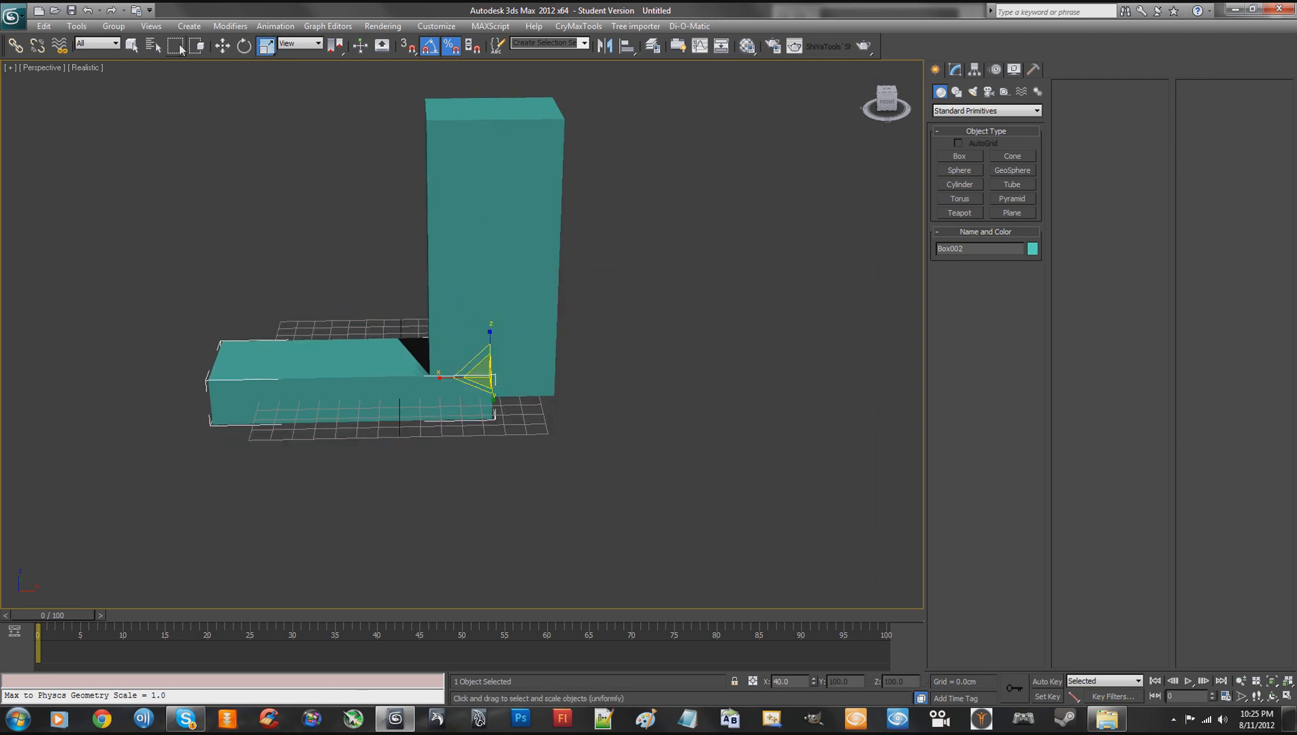
pyautogui.click(223, 46)
pyautogui.rightClick(418, 249)
pyautogui.moveTo(642, 318); pyautogui.dragTo(730, 373, button='middle')
pyautogui.moveTo(636, 387); pyautogui.dragTo(558, 268)
pyautogui.keyDown('alt'); pyautogui.moveTo(558, 326); pyautogui.dragTo(575, 318, button='middle'); pyautogui.keyUp('alt')
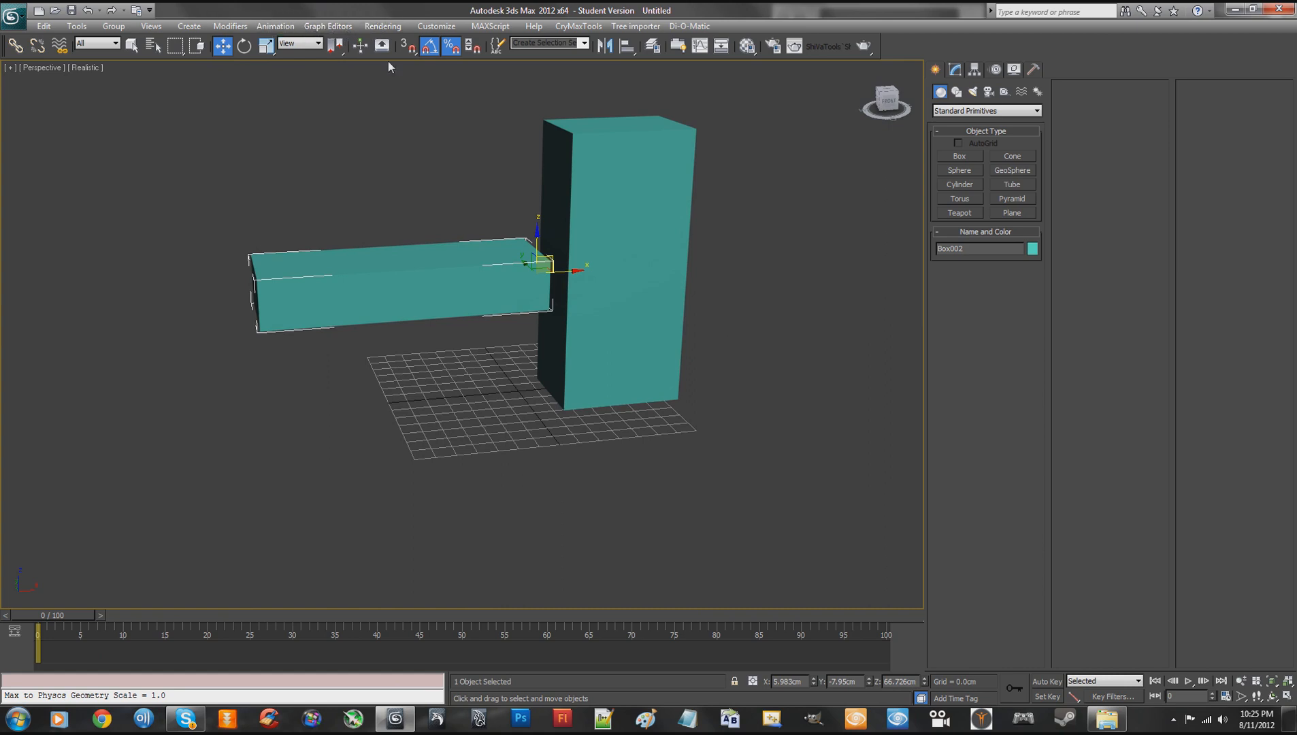
# - Turn on 3D snapping with only Face enabled and snap the crossbar's end against the tall box's side
pyautogui.rightClick(408, 48)
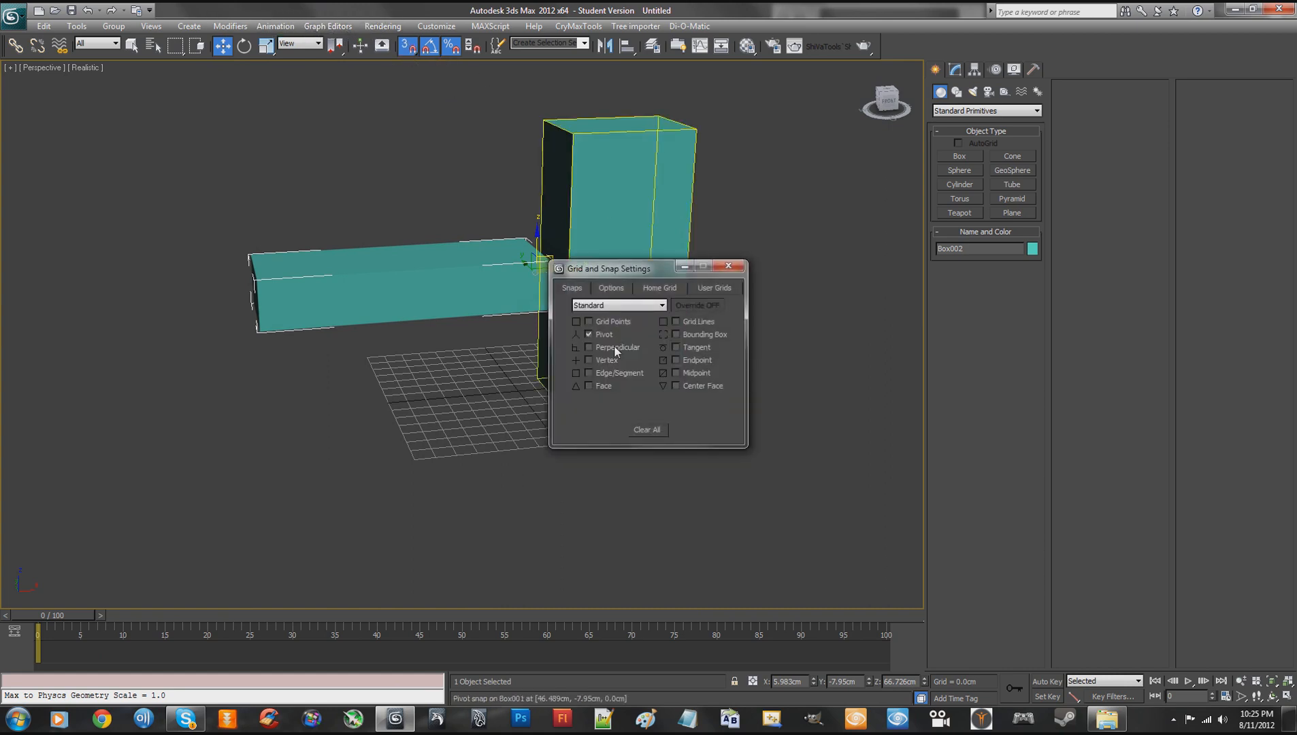
pyautogui.click(589, 386)
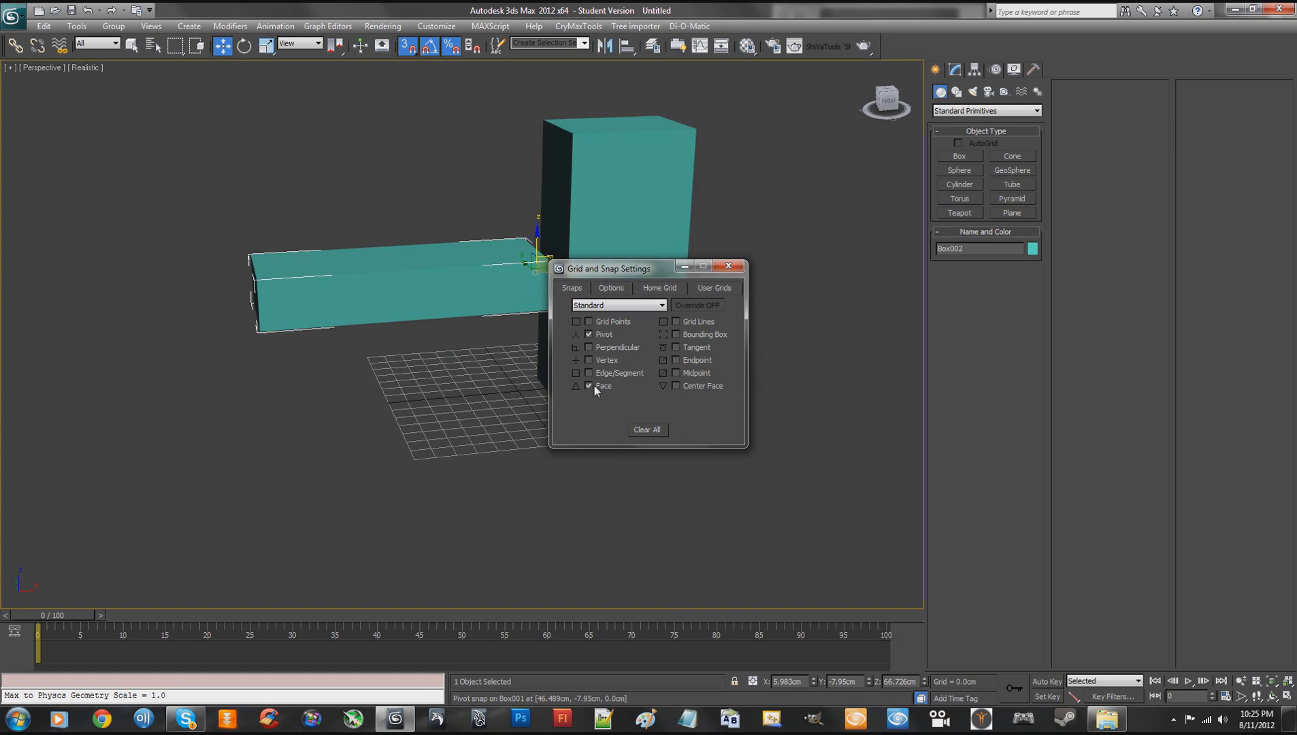
pyautogui.click(727, 266)
pyautogui.moveTo(705, 237)
pyautogui.keyDown('alt'); pyautogui.mouseDown(button='middle')
pyautogui.moveTo(656, 221)
pyautogui.moveTo(692, 224)
pyautogui.mouseUp(button='middle'); pyautogui.keyUp('alt')
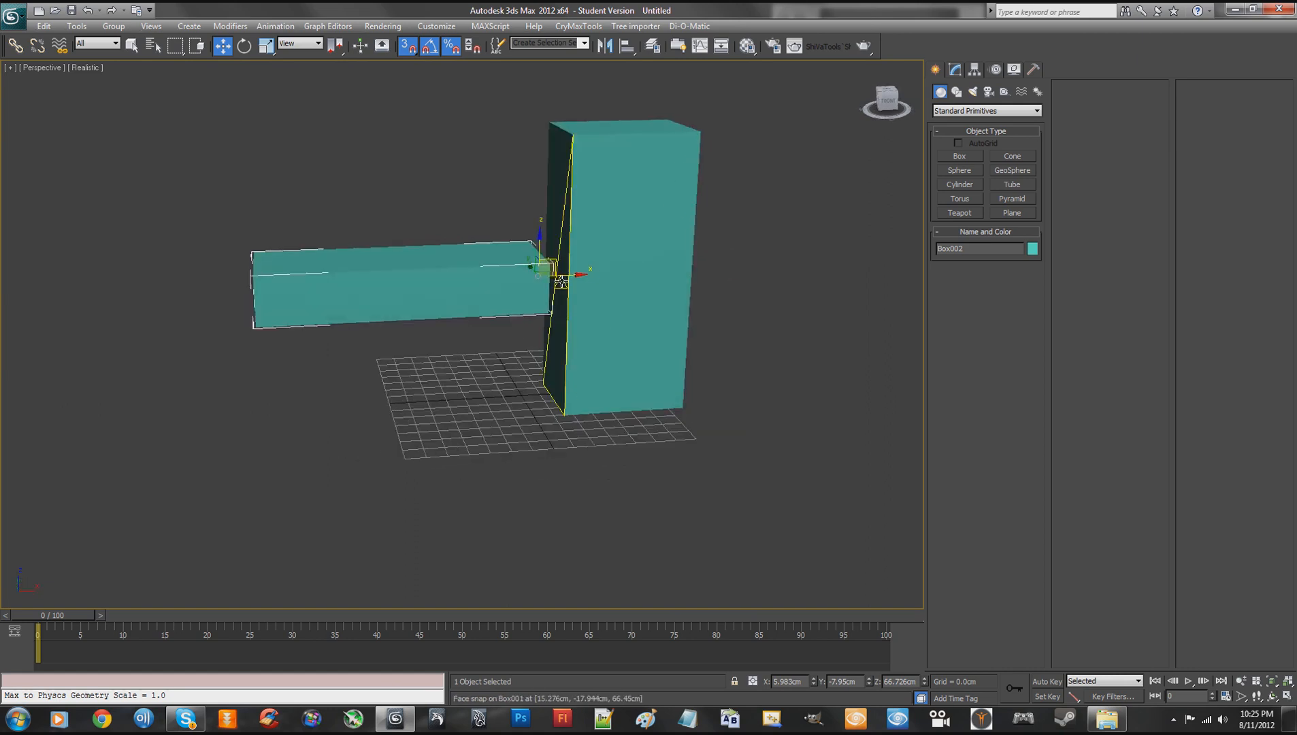
pyautogui.moveTo(549, 273); pyautogui.dragTo(592, 274)
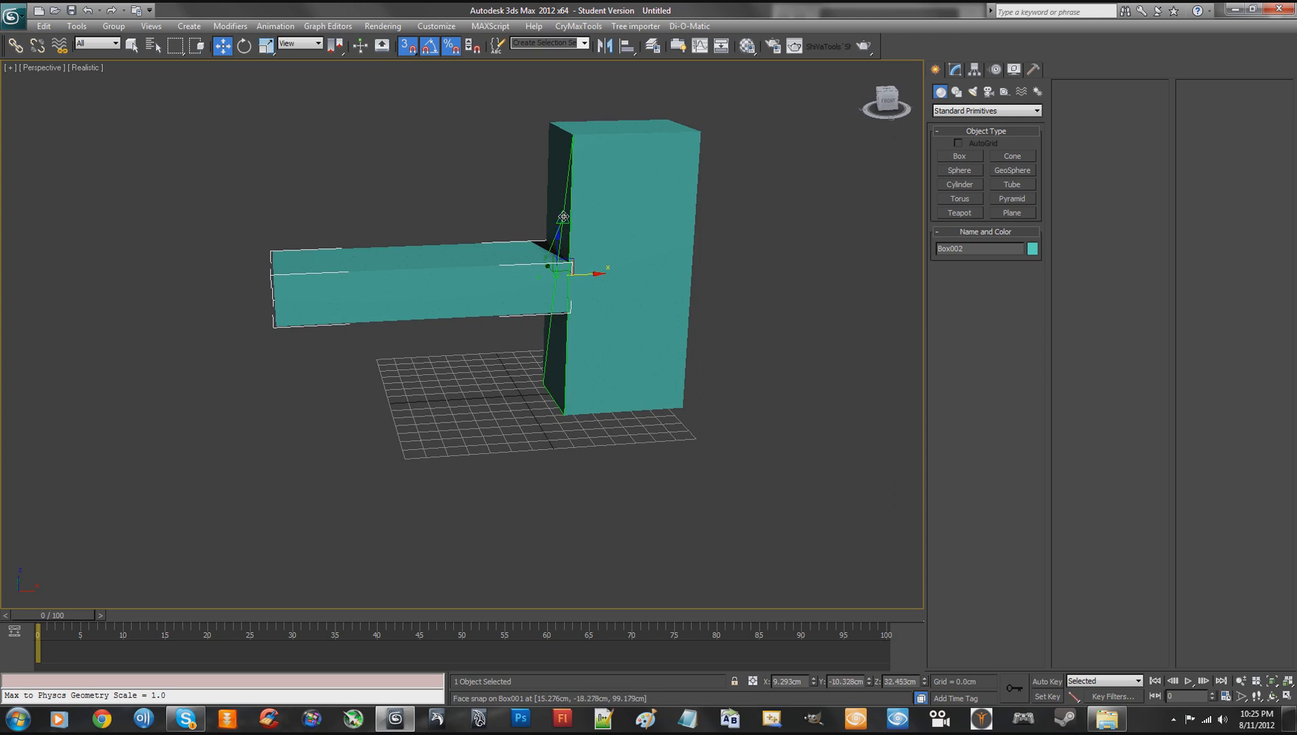
# - Move only the tall box's pivot, snapping it to the side face opposite the crossbar
pyautogui.click(592, 274)
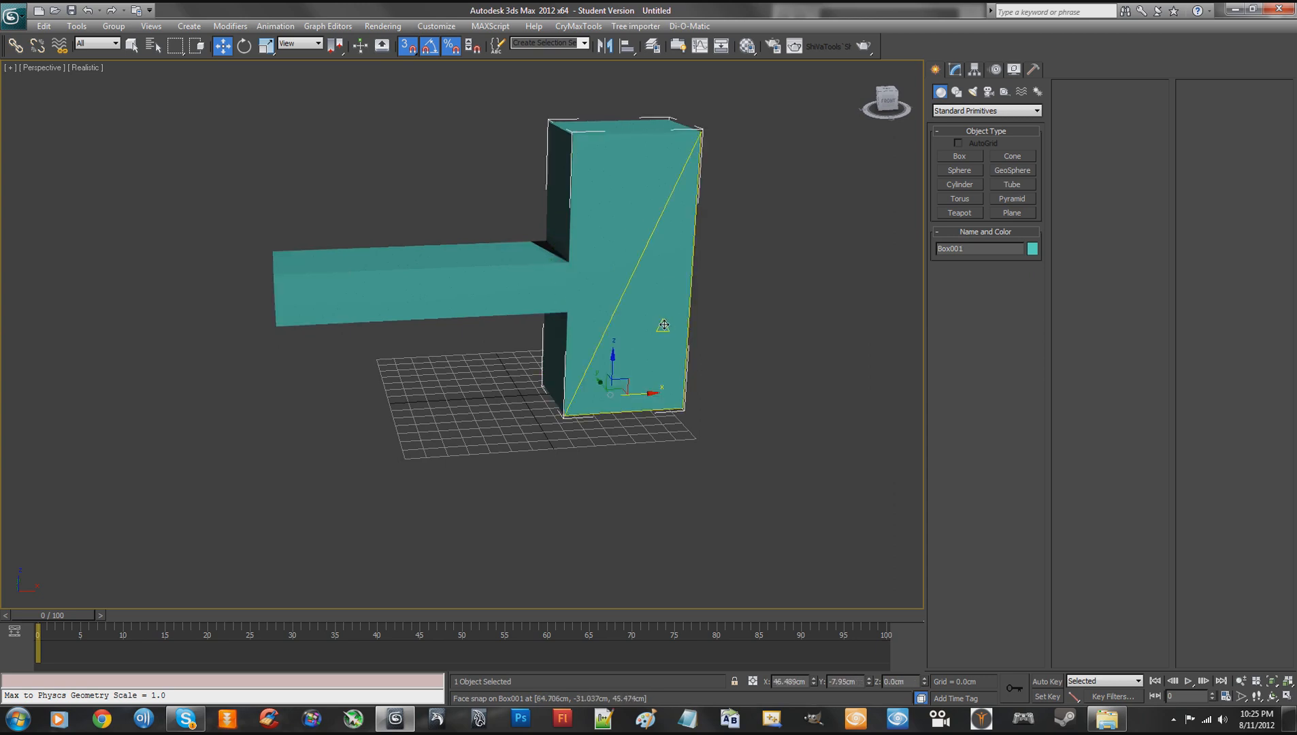
pyautogui.keyDown('alt'); pyautogui.moveTo(733, 257); pyautogui.dragTo(696, 243, button='middle'); pyautogui.keyUp('alt')
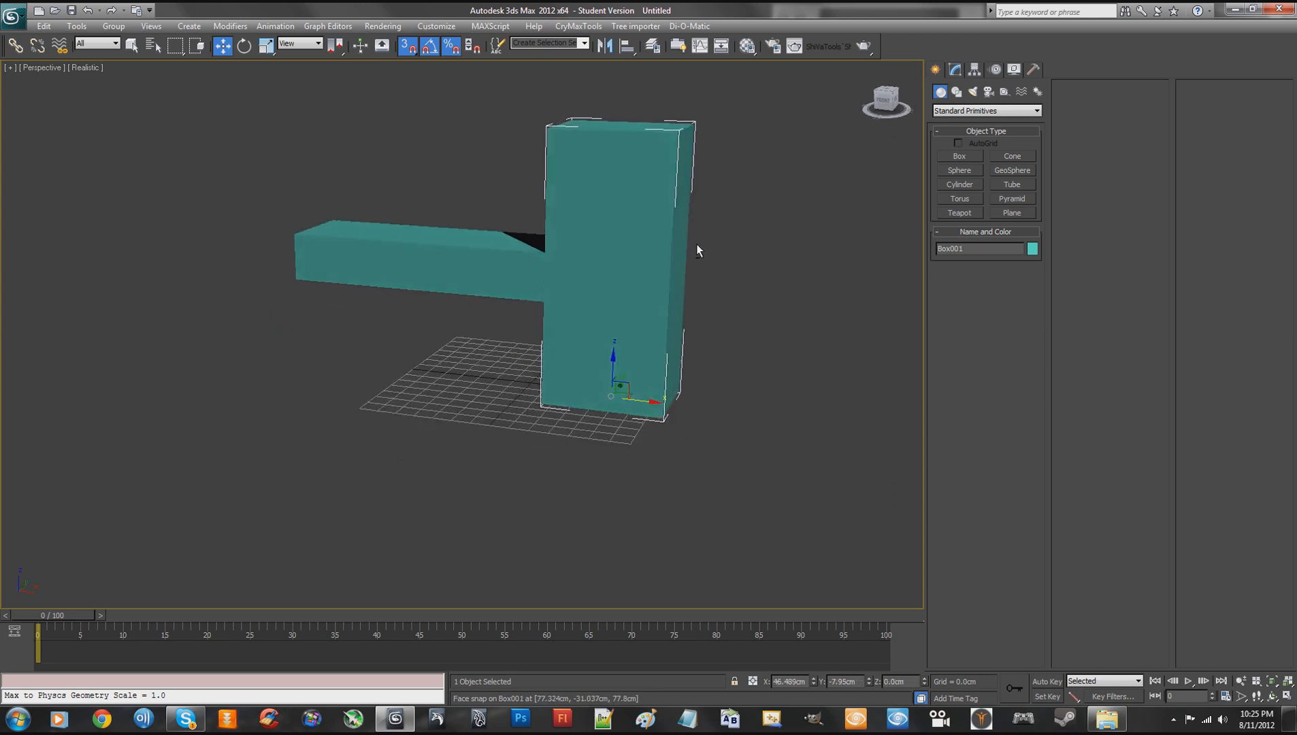
pyautogui.click(956, 70)
pyautogui.click(973, 71)
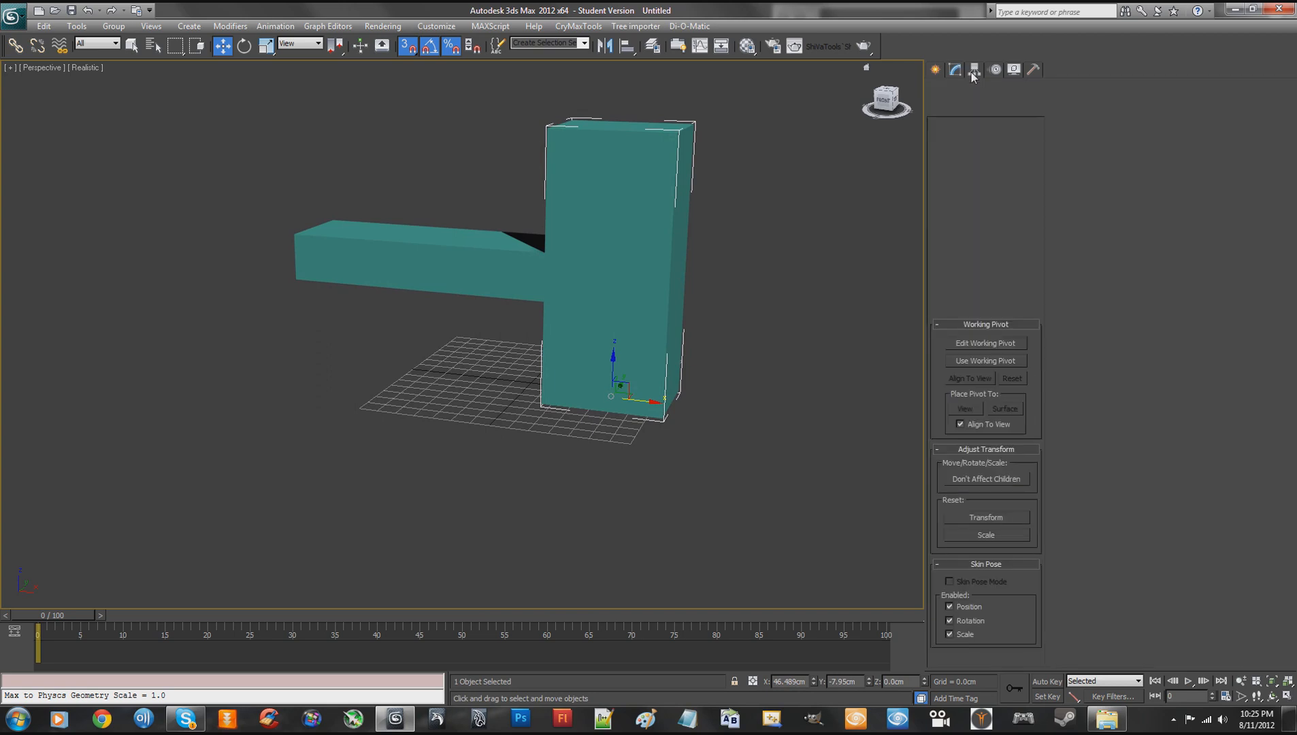
pyautogui.click(985, 154)
pyautogui.moveTo(647, 407); pyautogui.dragTo(678, 263)
pyautogui.click(994, 155)
pyautogui.keyDown('alt'); pyautogui.moveTo(708, 256); pyautogui.dragTo(738, 280, button='middle'); pyautogui.keyUp('alt')
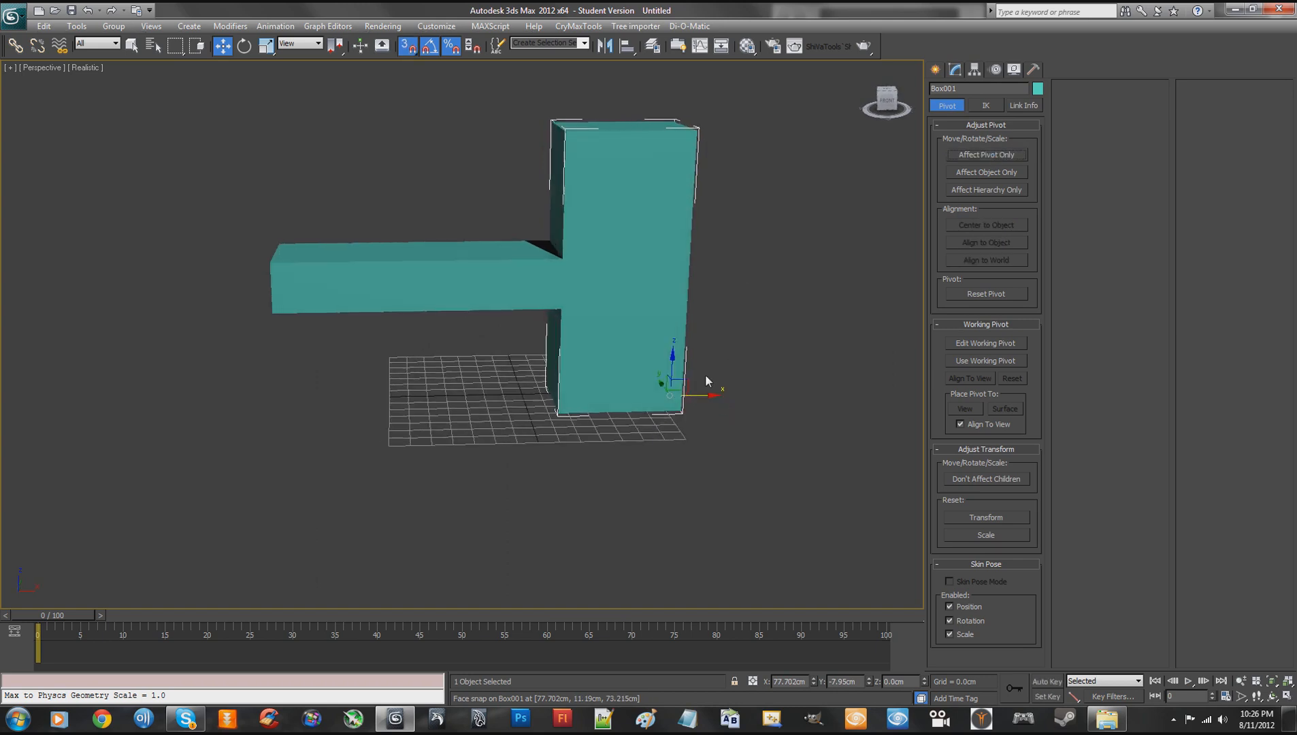
# - Clone the tall box as a Copy and snap it against the crossbar's free end to form an H shape
pyautogui.moveTo(712, 396)
pyautogui.keyDown('shift'); pyautogui.mouseDown()
pyautogui.moveTo(551, 381)
pyautogui.moveTo(300, 395)
pyautogui.moveTo(266, 381)
pyautogui.moveTo(261, 288)
pyautogui.moveTo(246, 289)
pyautogui.mouseUp(); pyautogui.keyUp('shift')
pyautogui.click(648, 418)
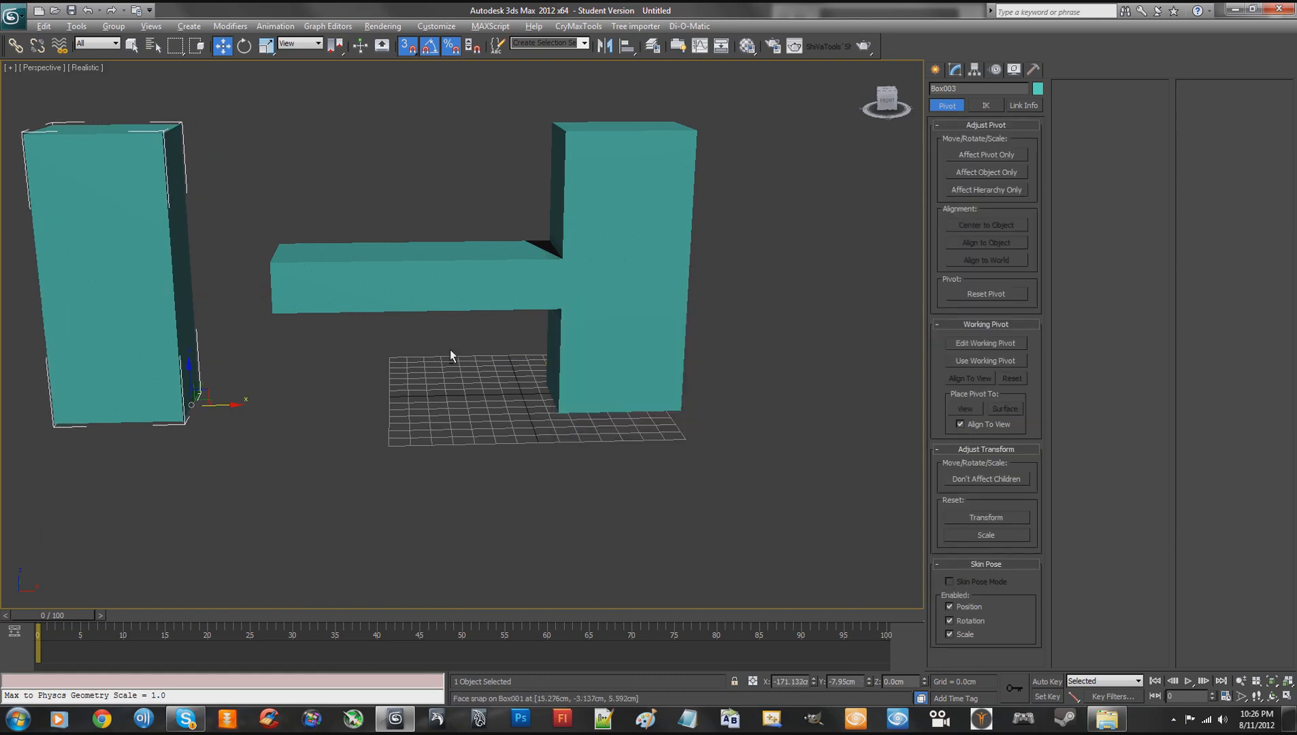
pyautogui.keyDown('alt'); pyautogui.moveTo(450, 350); pyautogui.dragTo(492, 359, button='middle'); pyautogui.keyUp('alt')
pyautogui.moveTo(233, 384)
pyautogui.mouseDown()
pyautogui.moveTo(264, 257)
pyautogui.moveTo(320, 286)
pyautogui.moveTo(265, 248)
pyautogui.mouseUp()
pyautogui.moveTo(420, 269)
pyautogui.keyDown('alt'); pyautogui.mouseDown(button='middle')
pyautogui.moveTo(448, 289)
pyautogui.moveTo(527, 298)
pyautogui.moveTo(458, 301)
pyautogui.moveTo(435, 286)
pyautogui.mouseUp(button='middle'); pyautogui.keyUp('alt')
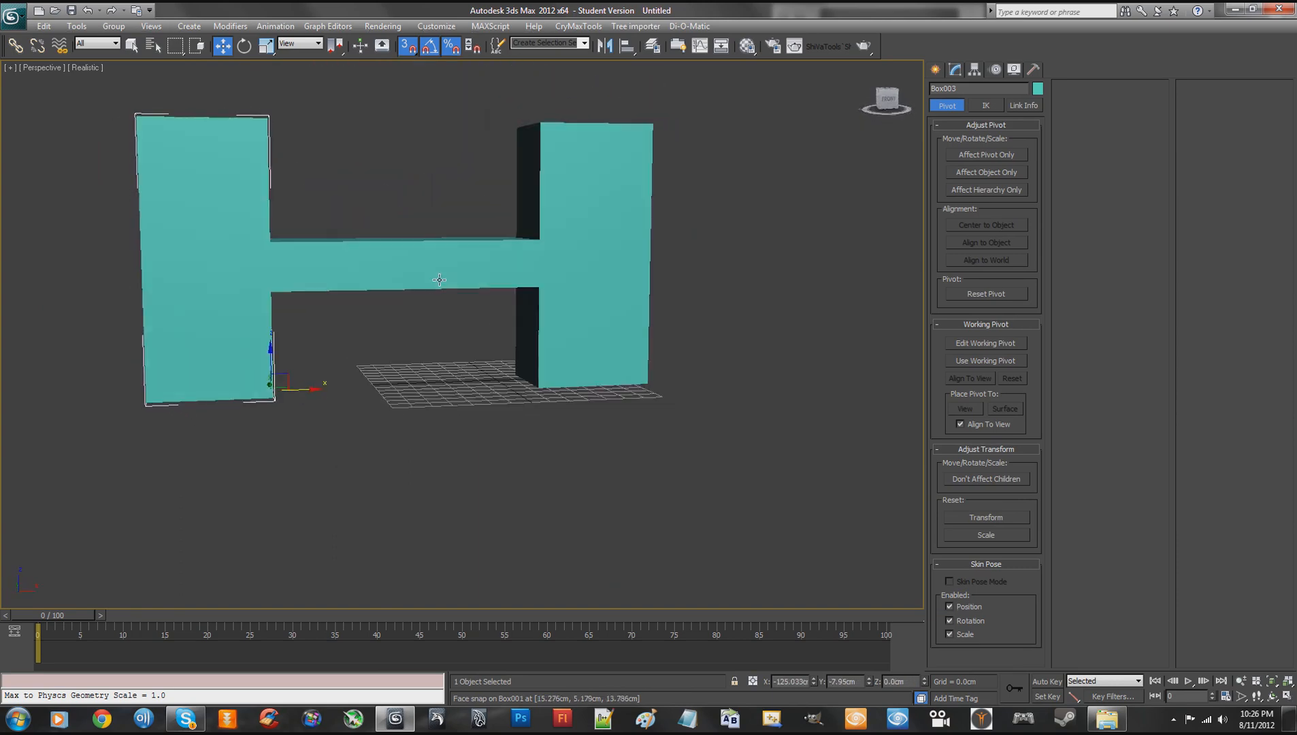
pyautogui.click(424, 385)
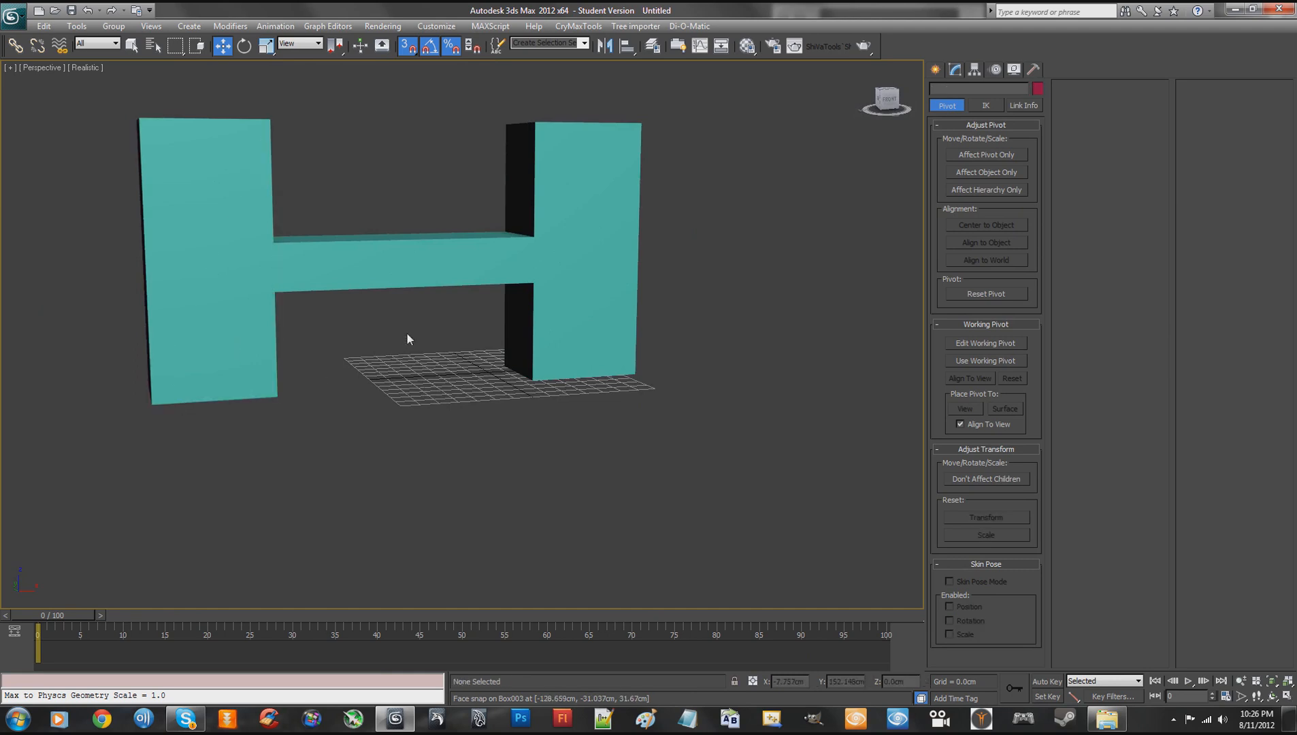
# - Select all three boxes of the H shape and convert them to Editable Poly
pyautogui.moveTo(409, 339)
pyautogui.keyDown('alt'); pyautogui.mouseDown(button='middle')
pyautogui.moveTo(384, 354)
pyautogui.moveTo(398, 361)
pyautogui.mouseUp(button='middle'); pyautogui.keyUp('alt')
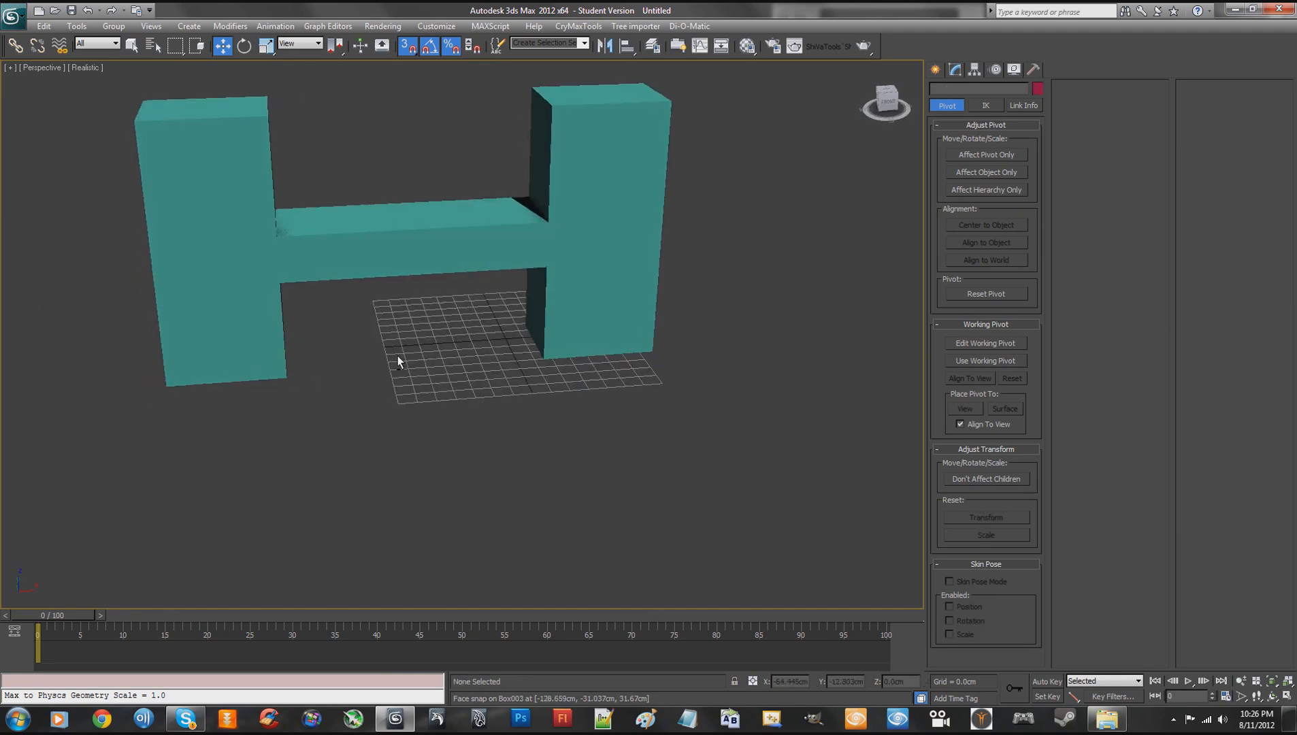
pyautogui.click(285, 336)
pyautogui.click(956, 70)
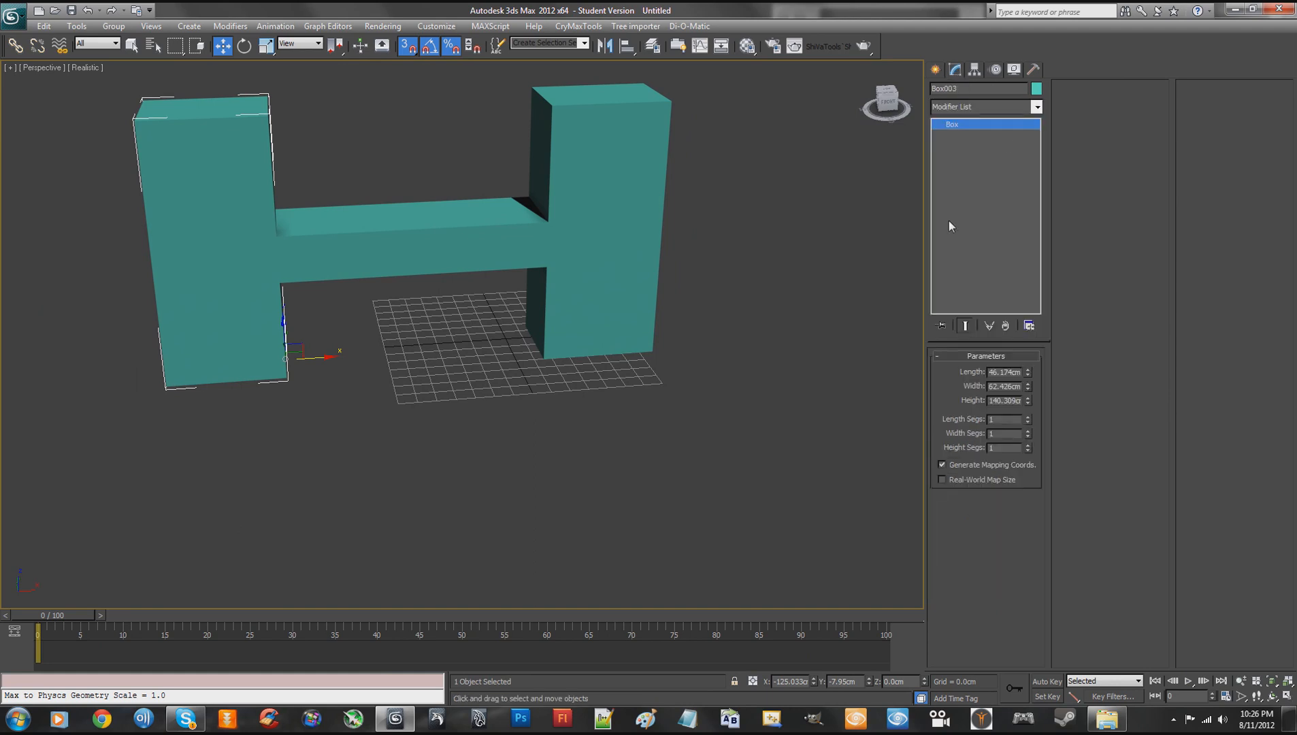
pyautogui.moveTo(118, 90); pyautogui.dragTo(770, 425)
pyautogui.rightClick(556, 270)
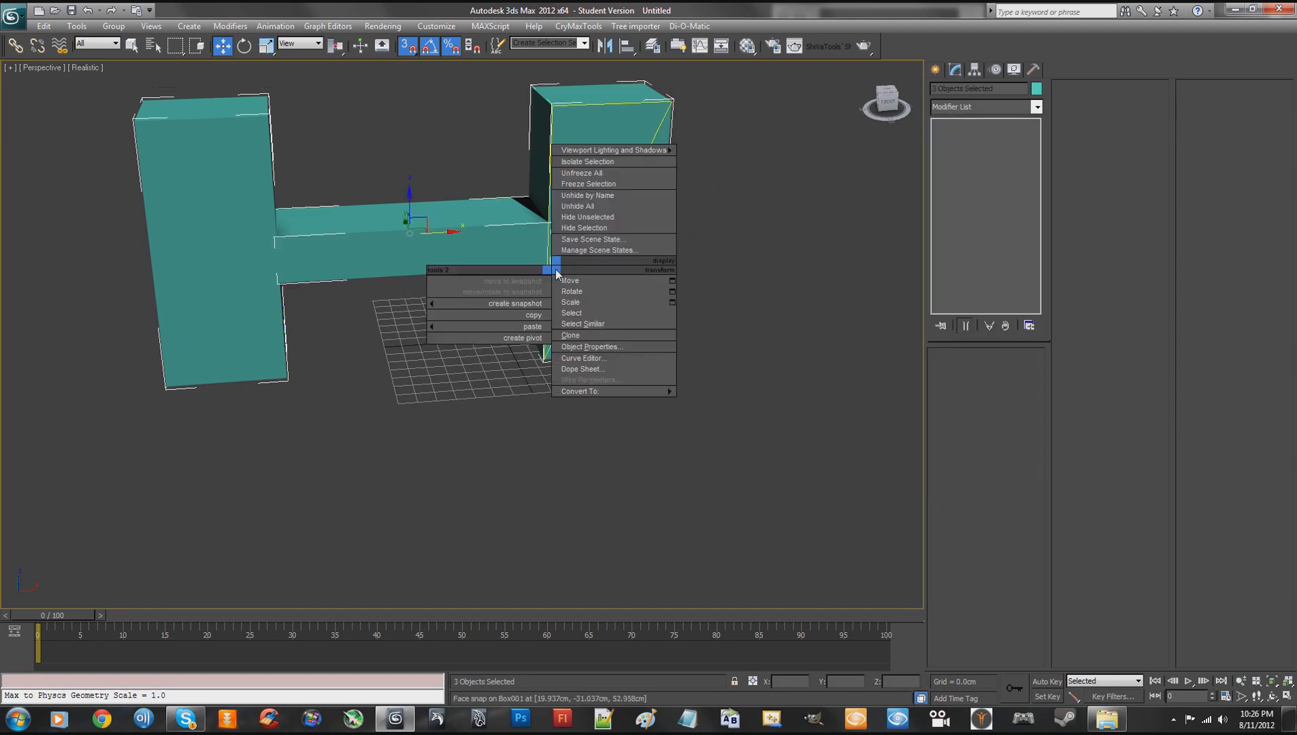
pyautogui.moveTo(599, 393)
pyautogui.click(716, 404)
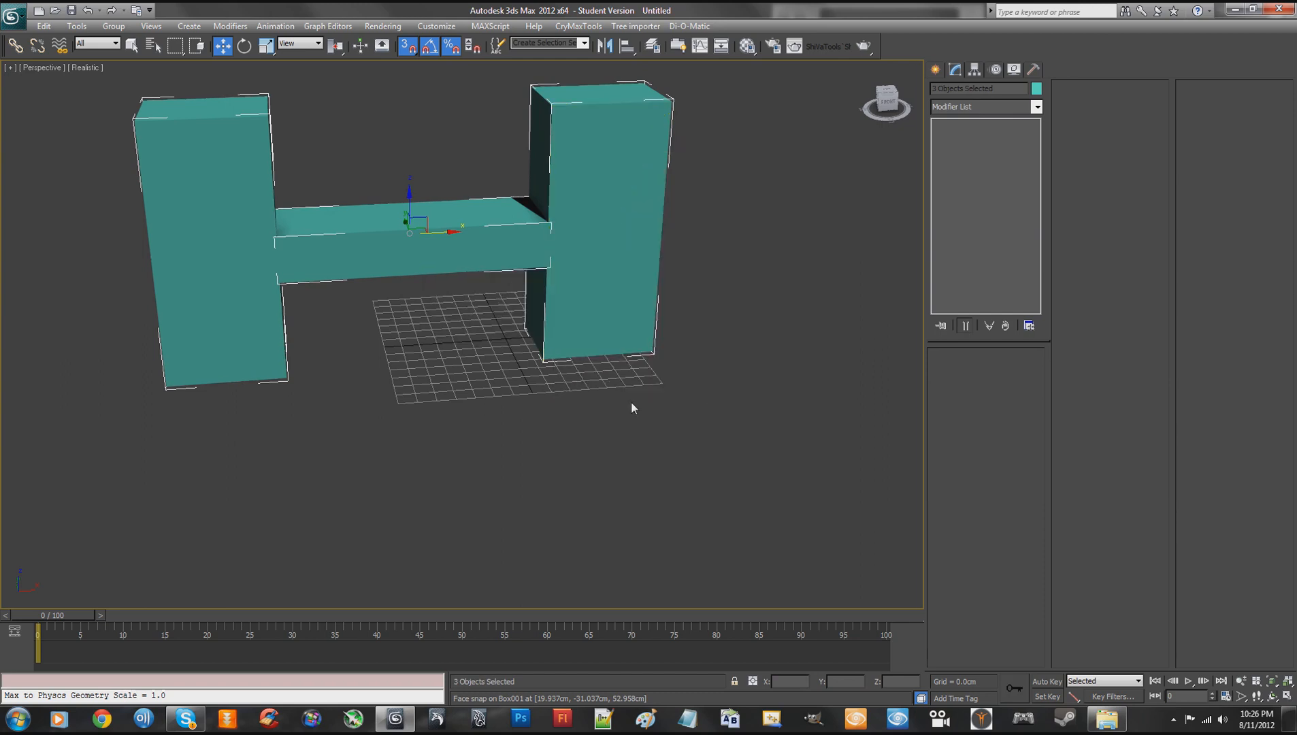
# - Attach the crossbar and the other upright to the original tall box as one object
pyautogui.click(591, 294)
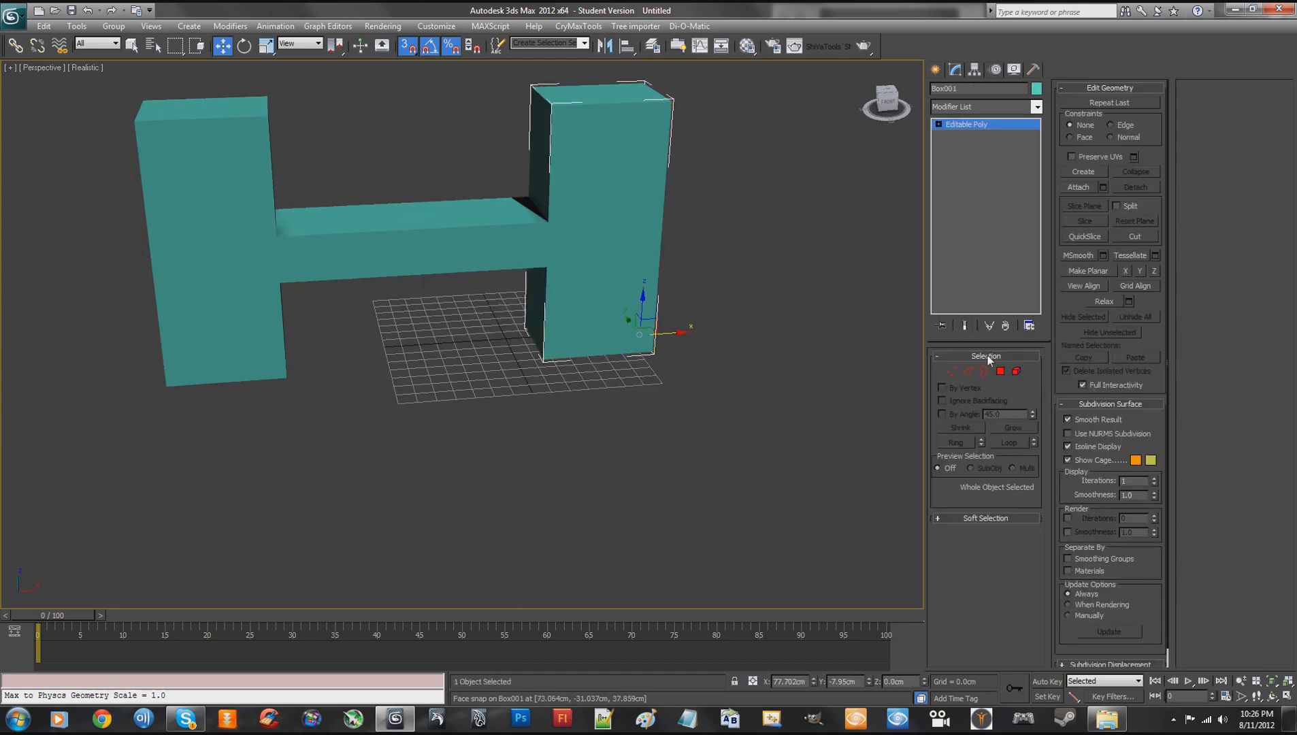
pyautogui.click(1082, 188)
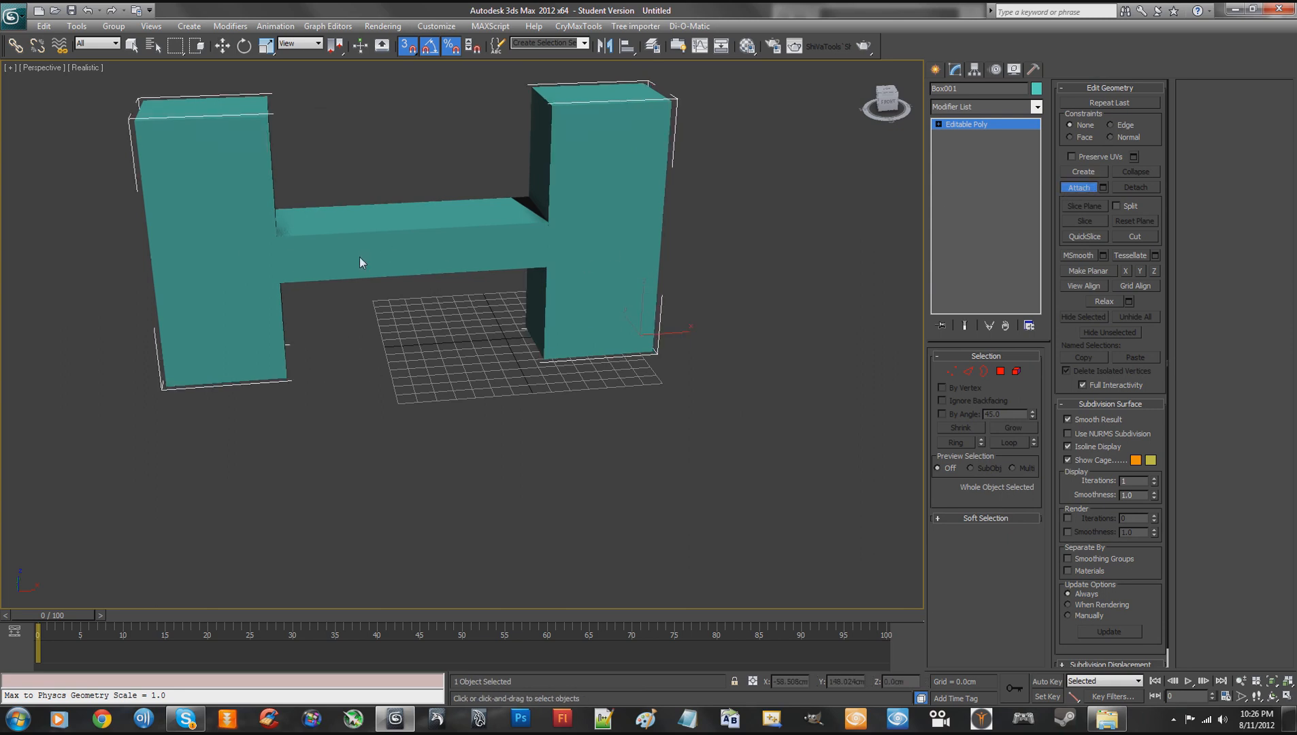
pyautogui.click(1079, 188)
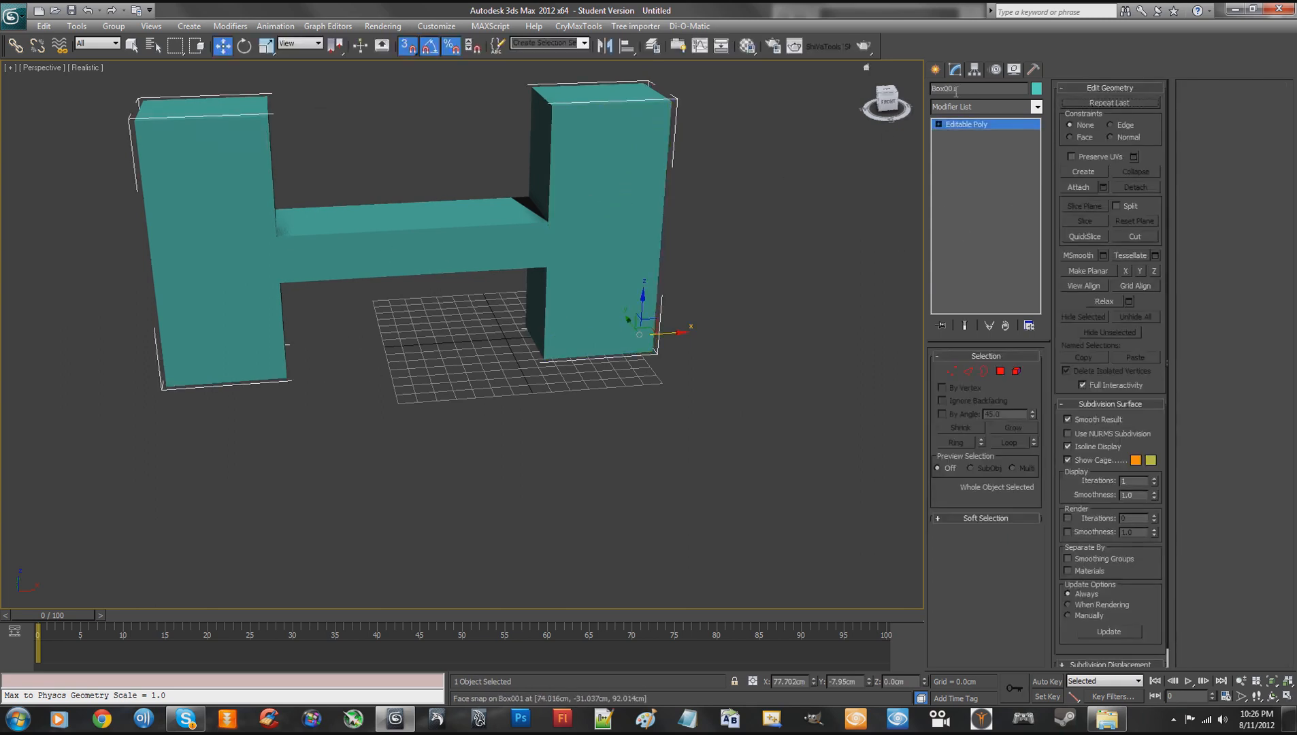
# - Center the H-shaped object's pivot to the object and set the pivot's absolute Z position to 0.0 cm
pyautogui.click(975, 69)
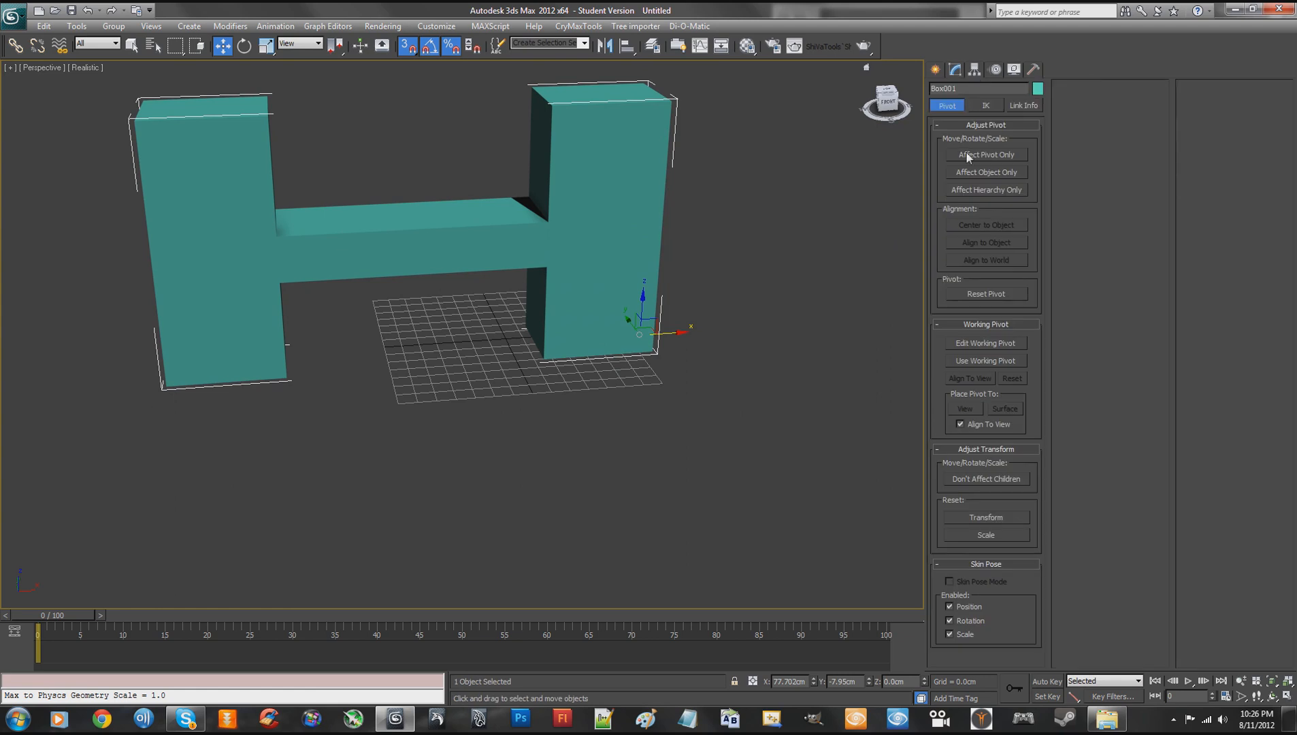
pyautogui.click(972, 155)
pyautogui.click(976, 223)
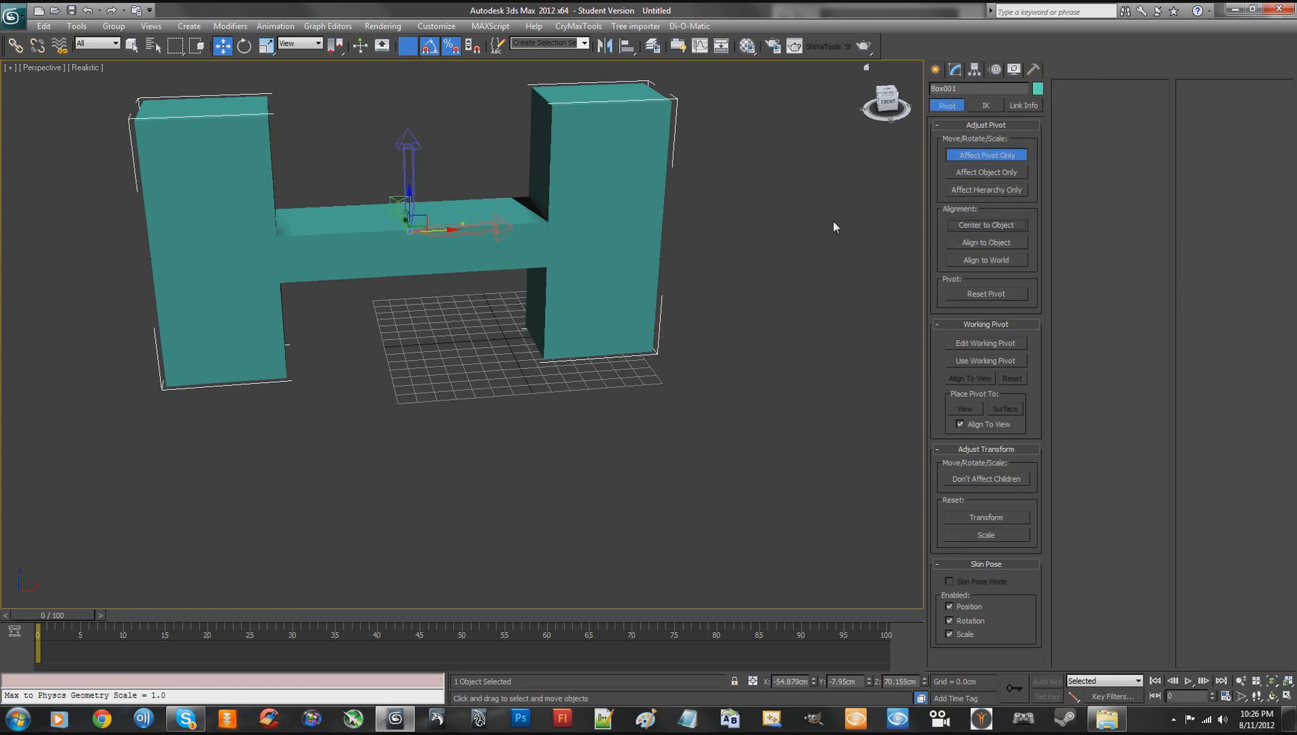
pyautogui.rightClick(222, 45)
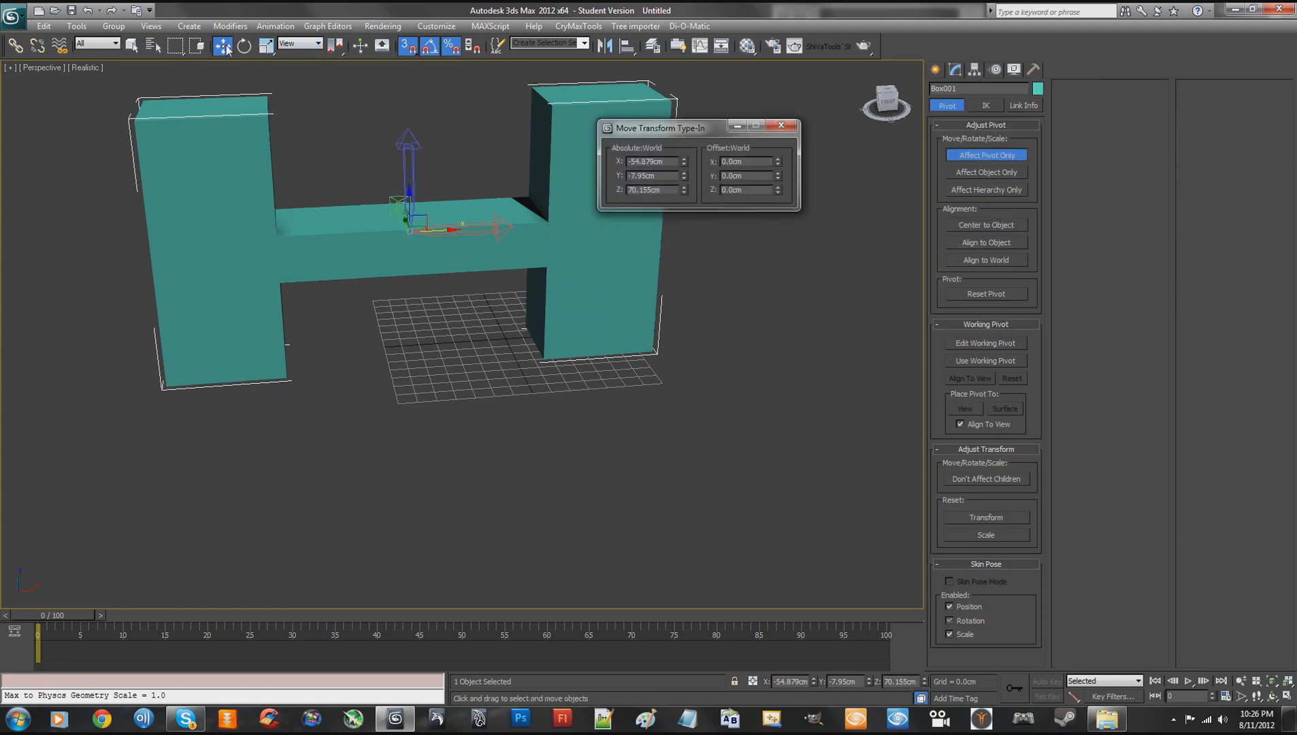
pyautogui.rightClick(684, 193)
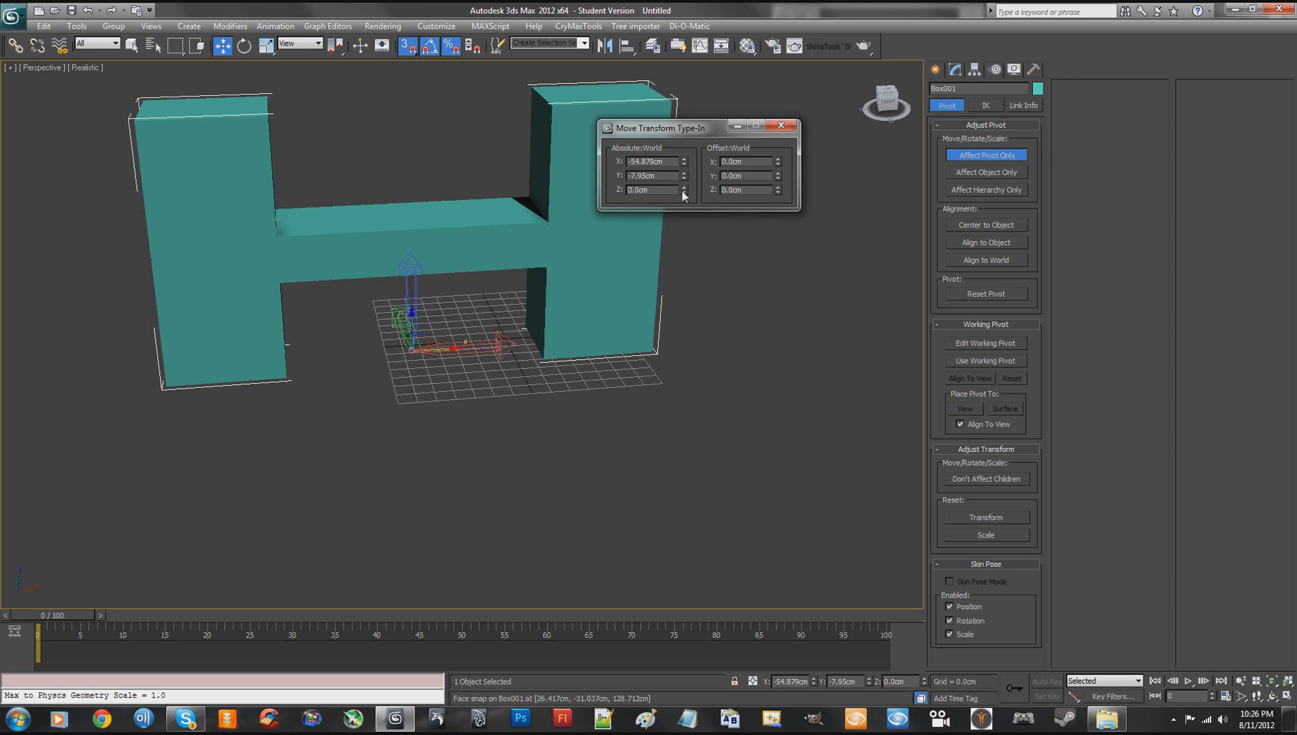
pyautogui.click(782, 125)
pyautogui.keyDown('alt'); pyautogui.moveTo(797, 243); pyautogui.dragTo(640, 307, button='middle'); pyautogui.keyUp('alt')
pyautogui.scroll(5, 640, 307)
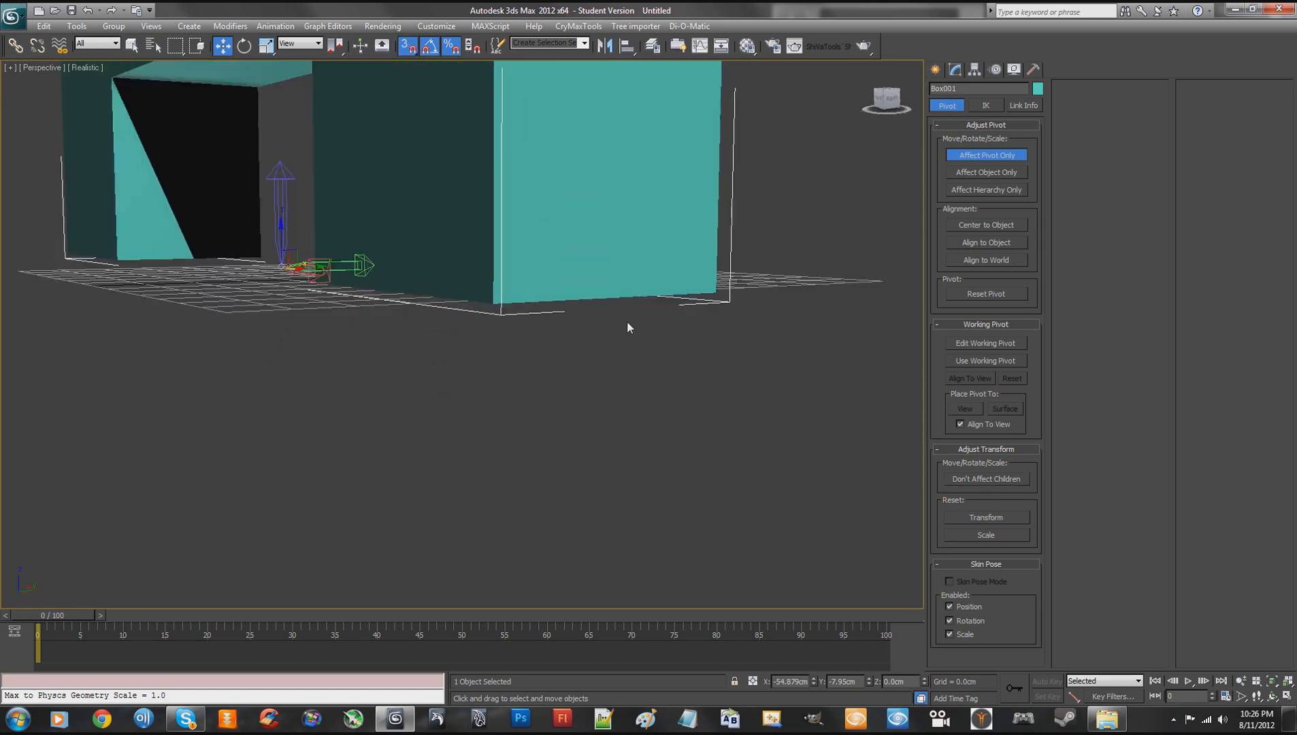
# - Stop editing the pivot and set the H-shaped object's absolute X and Y positions to 0.0 cm
pyautogui.keyDown('alt'); pyautogui.moveTo(564, 265); pyautogui.dragTo(611, 266, button='middle'); pyautogui.keyUp('alt')
pyautogui.keyDown('alt'); pyautogui.moveTo(523, 269); pyautogui.dragTo(547, 297, button='middle'); pyautogui.keyUp('alt')
pyautogui.moveTo(468, 234); pyautogui.dragTo(479, 309, button='middle')
pyautogui.scroll(-5, 540, 284)
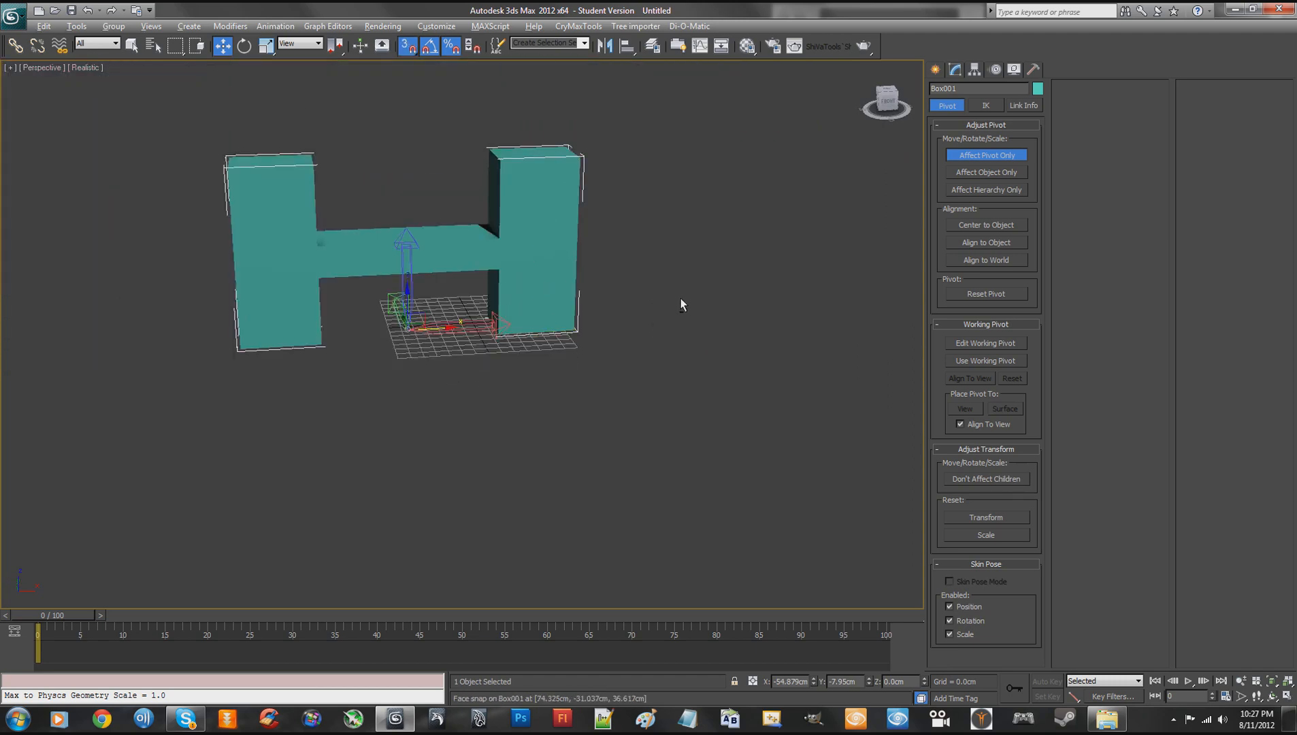
pyautogui.moveTo(683, 301)
pyautogui.keyDown('alt'); pyautogui.mouseDown(button='middle')
pyautogui.moveTo(651, 250)
pyautogui.moveTo(478, 279)
pyautogui.moveTo(324, 275)
pyautogui.moveTo(659, 252)
pyautogui.moveTo(735, 280)
pyautogui.moveTo(674, 229)
pyautogui.moveTo(542, 270)
pyautogui.moveTo(675, 298)
pyautogui.mouseUp(button='middle'); pyautogui.keyUp('alt')
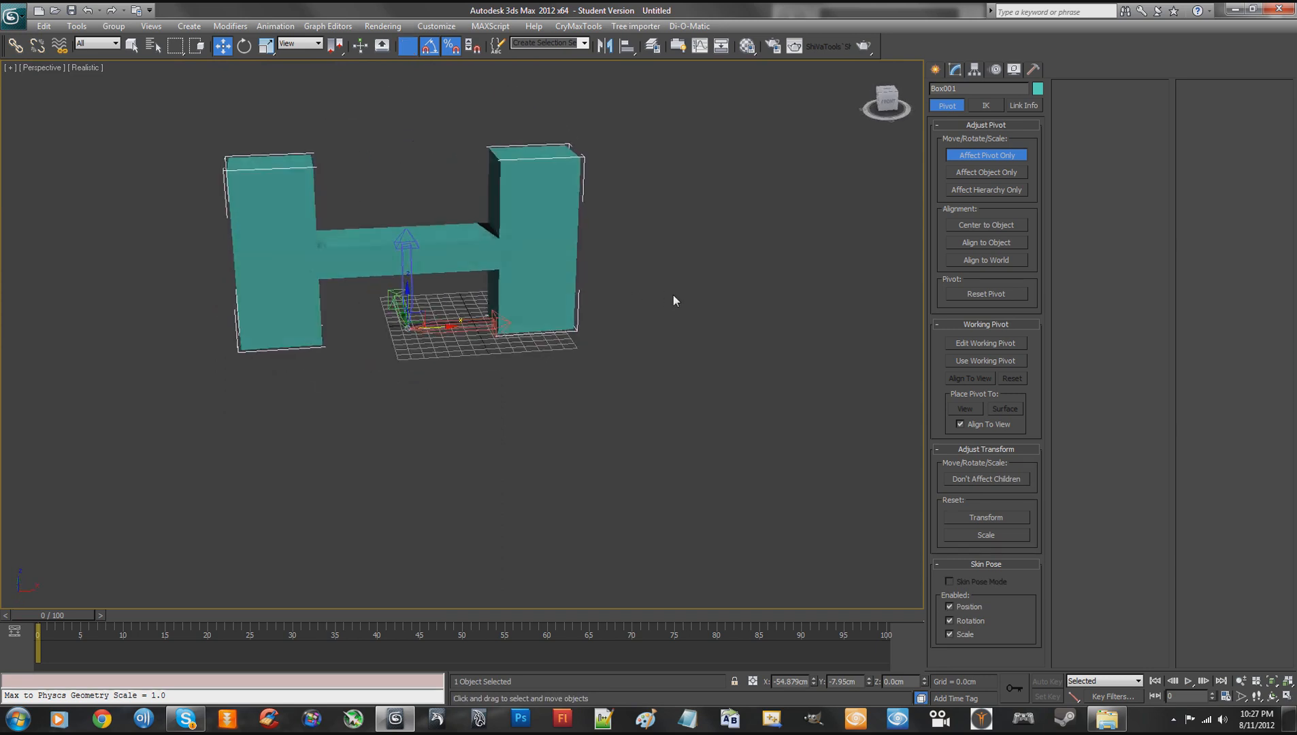
pyautogui.click(967, 156)
pyautogui.rightClick(224, 48)
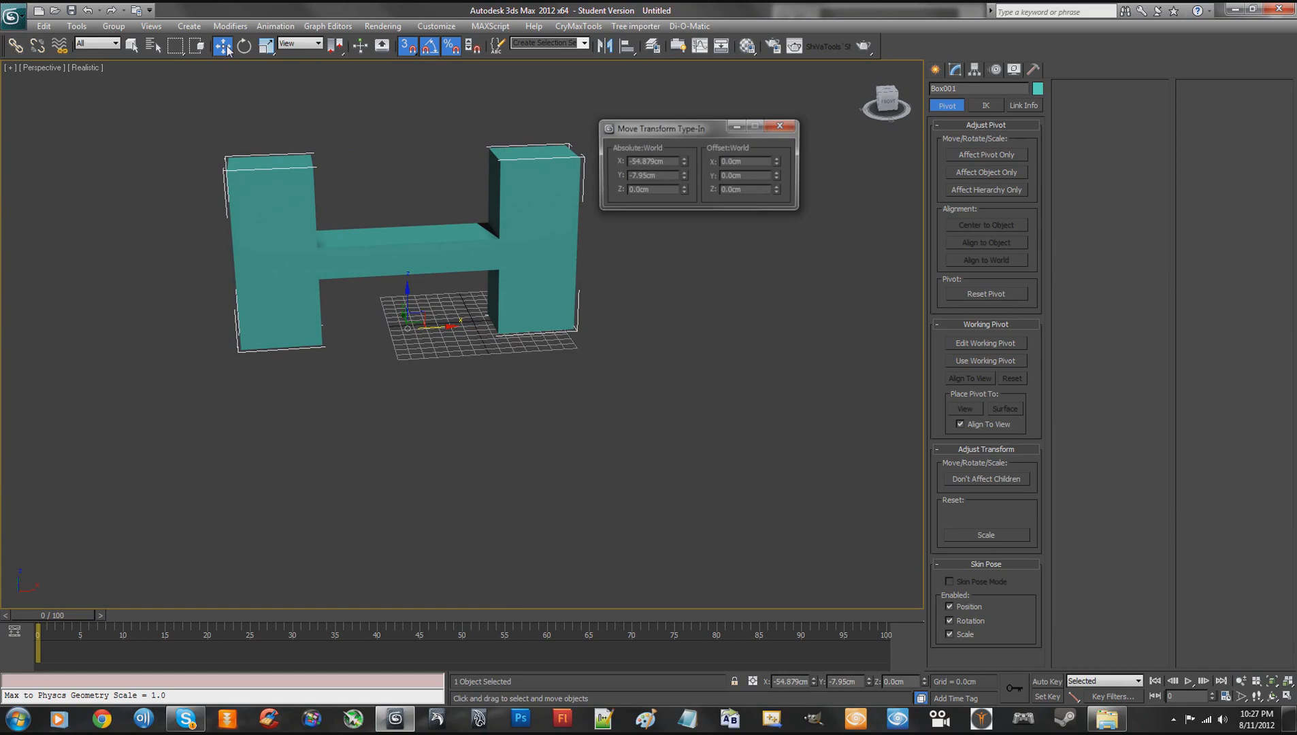
pyautogui.rightClick(685, 160)
pyautogui.rightClick(685, 175)
pyautogui.click(781, 125)
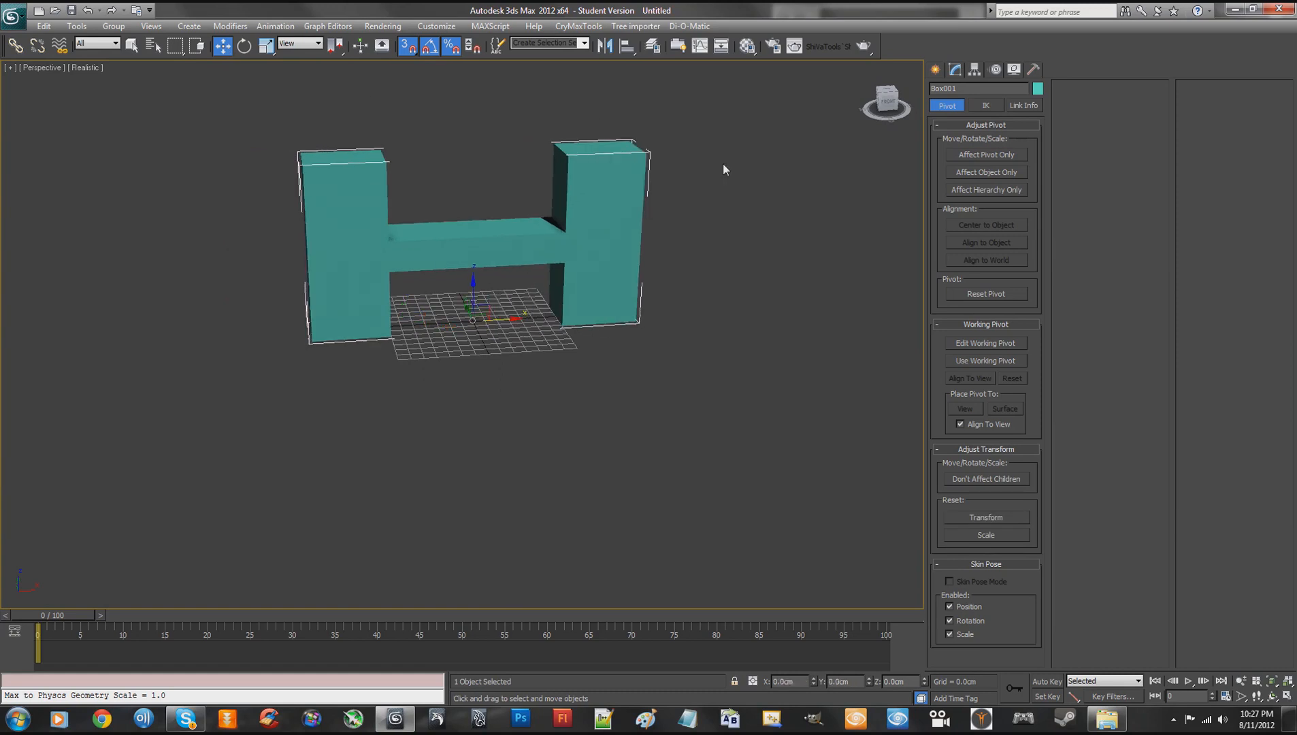
# - Reset the H-shaped object's transform with Reset XForm and collapse its modifier stack into the Editable Poly
pyautogui.click(1033, 70)
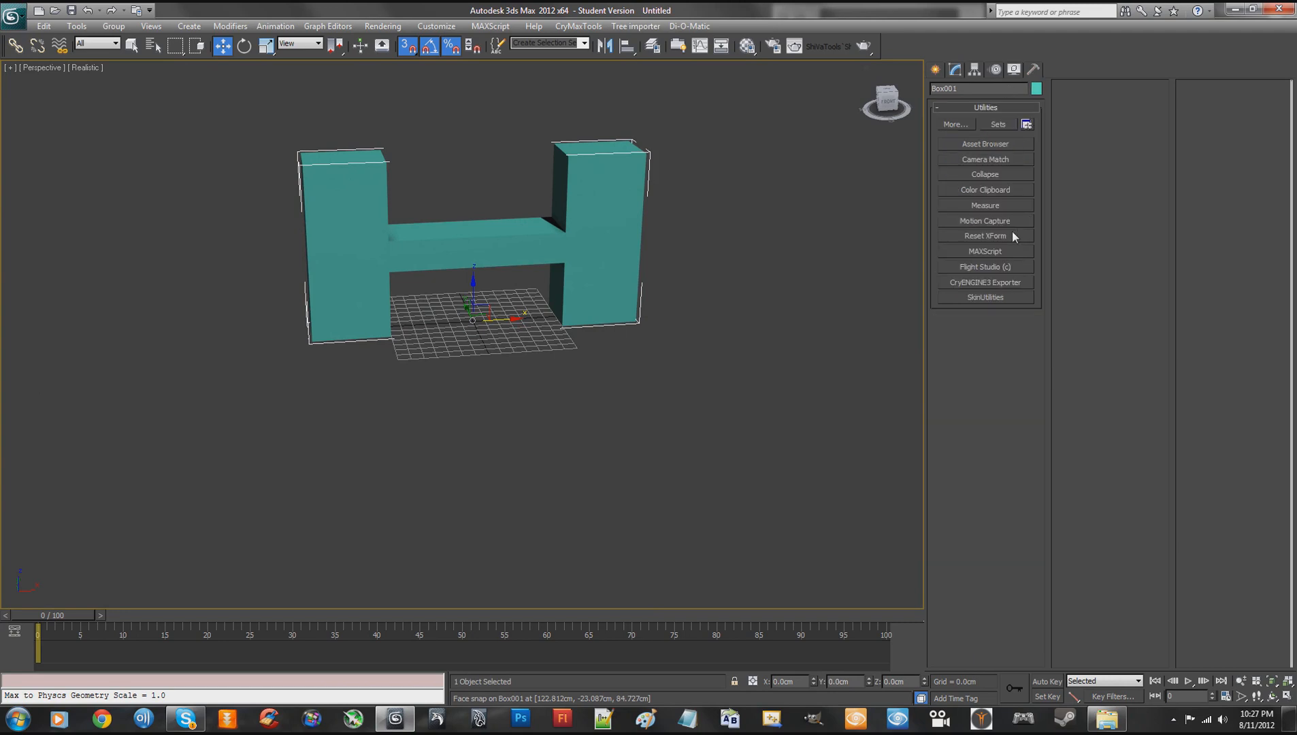
pyautogui.click(987, 239)
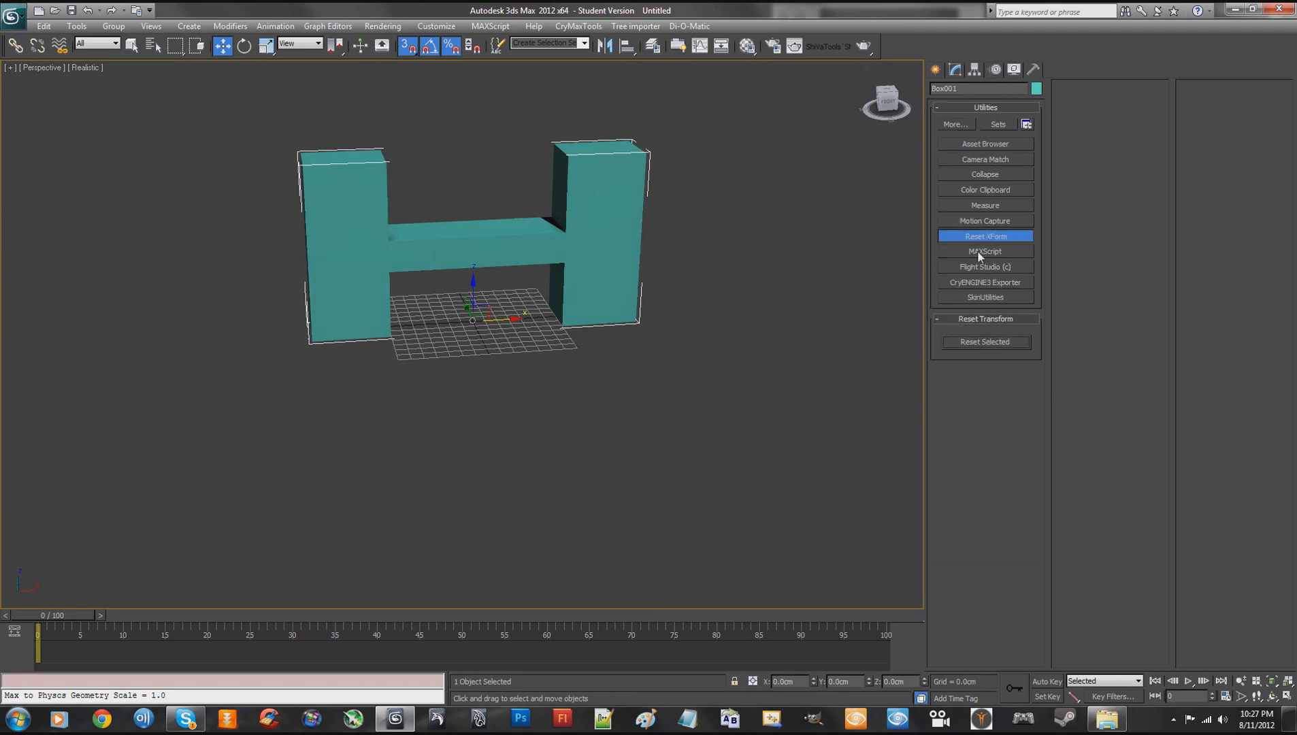
pyautogui.click(982, 236)
pyautogui.click(957, 69)
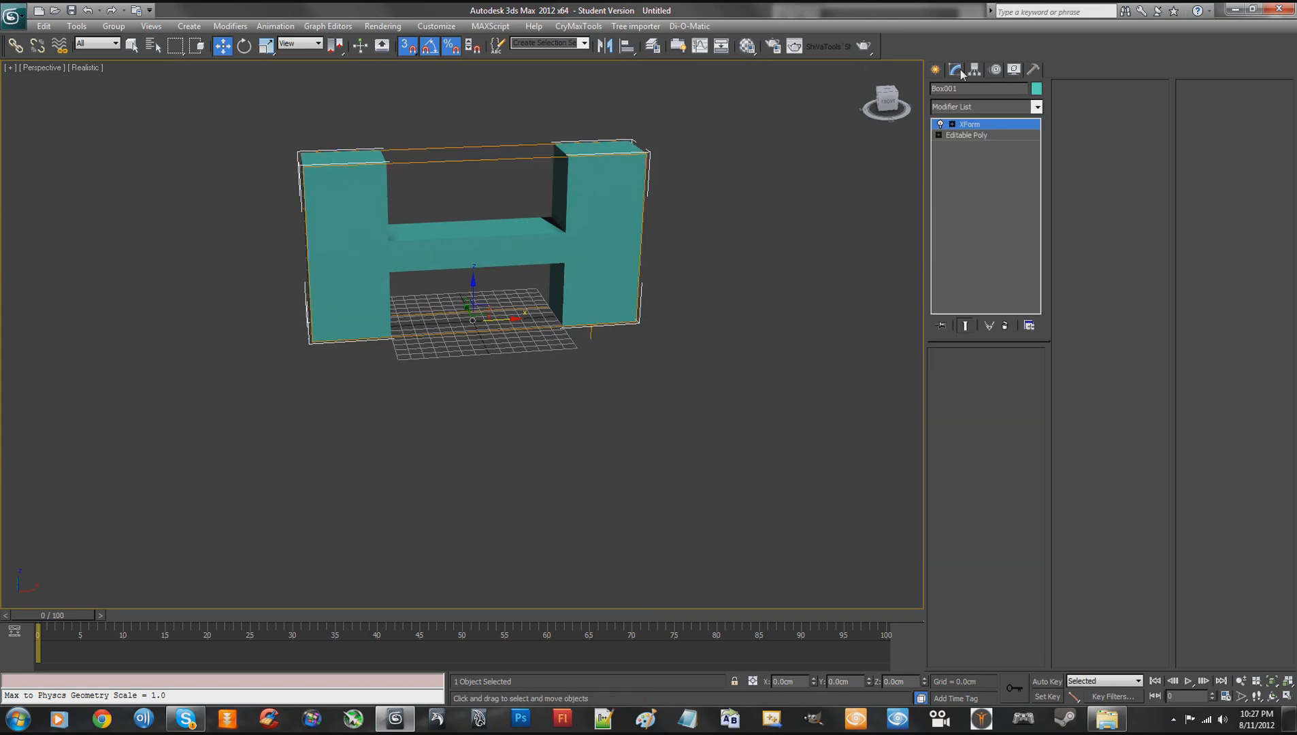
pyautogui.rightClick(973, 133)
pyautogui.click(1015, 266)
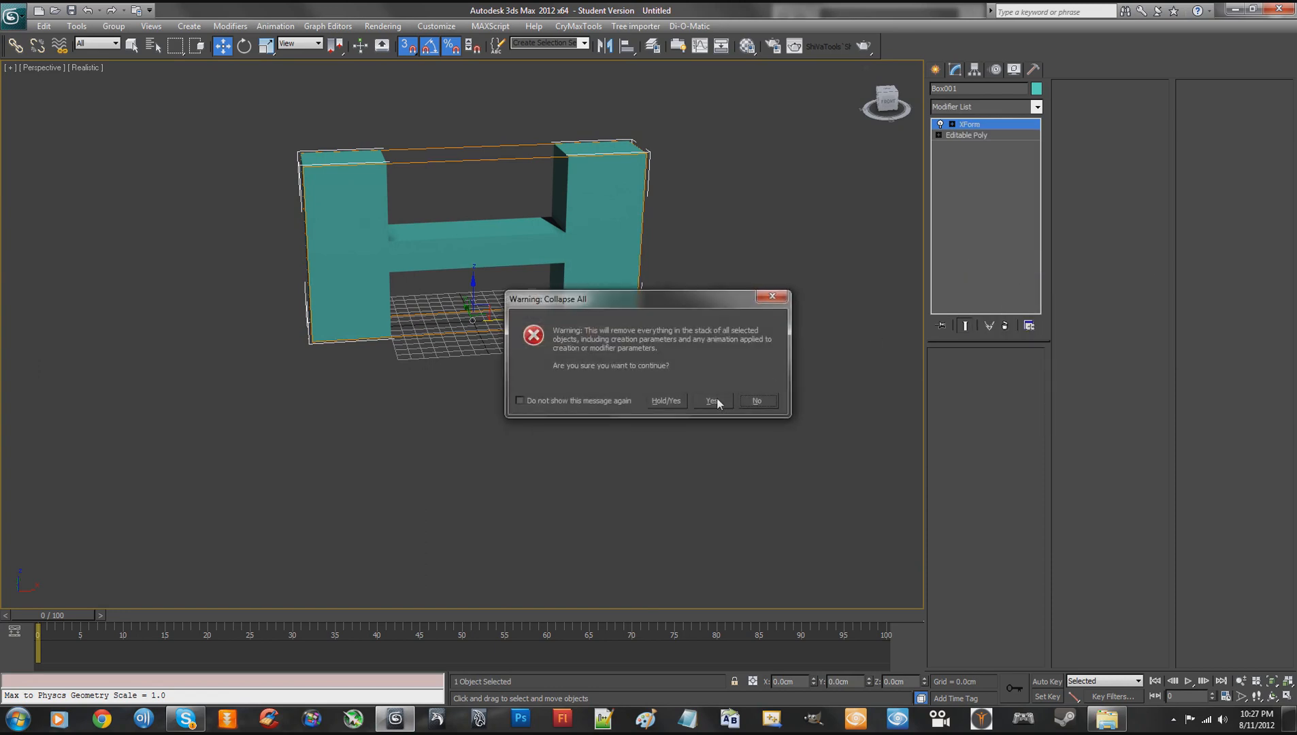
pyautogui.click(712, 401)
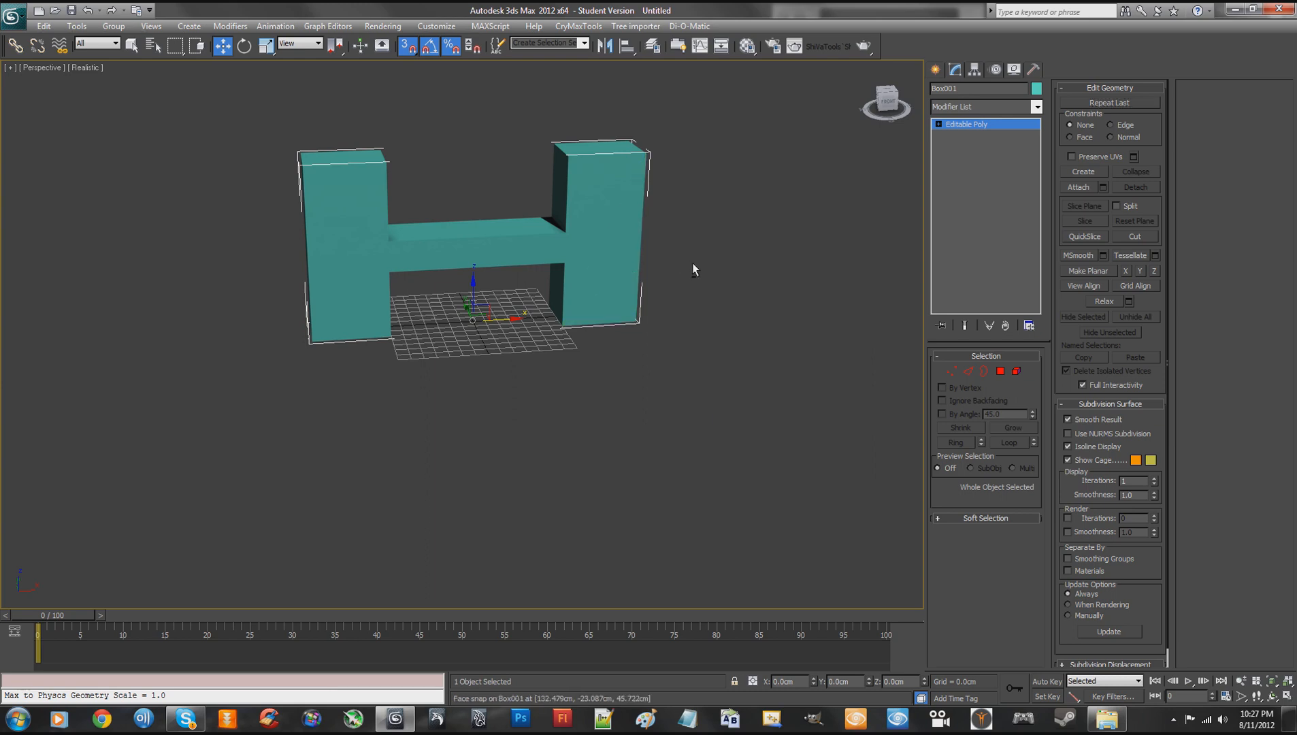
# - Rename the H-shaped object as LetterH_Proc_Test2
pyautogui.keyDown('alt'); pyautogui.moveTo(693, 265); pyautogui.dragTo(682, 253, button='middle'); pyautogui.keyUp('alt')
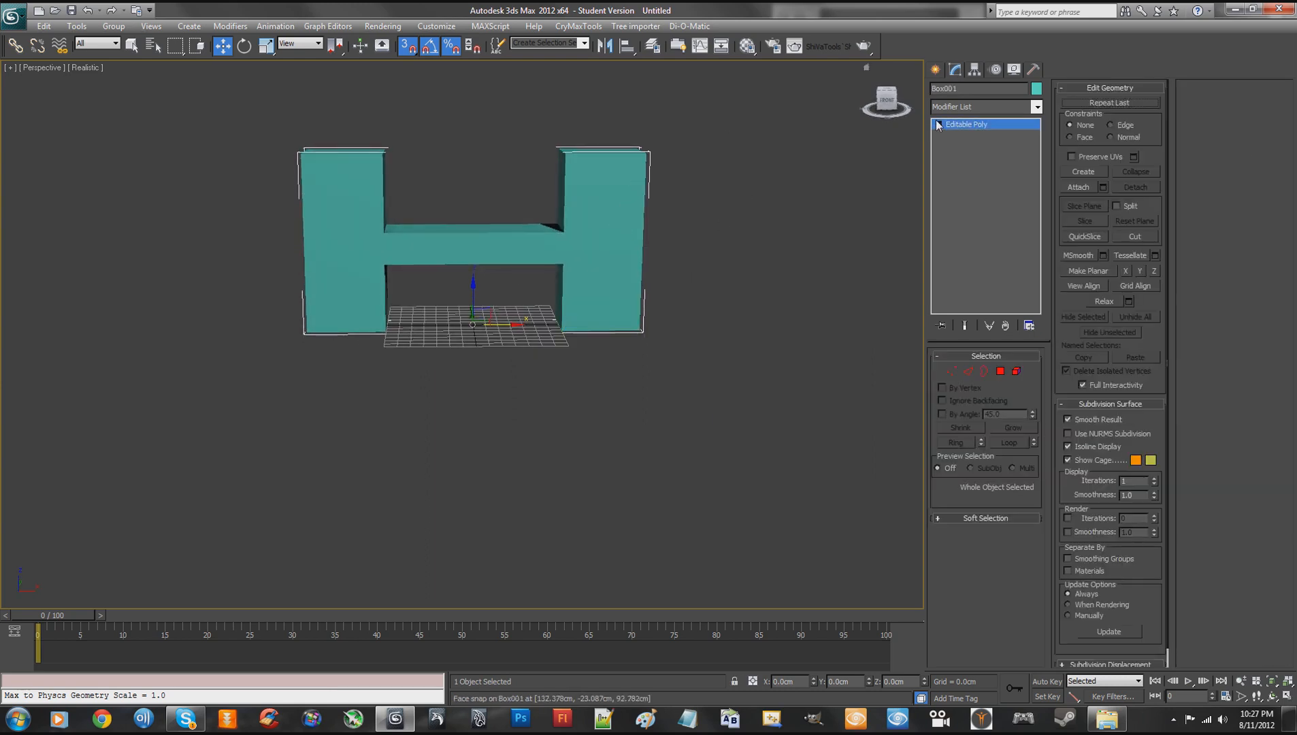
pyautogui.doubleClick(967, 89)
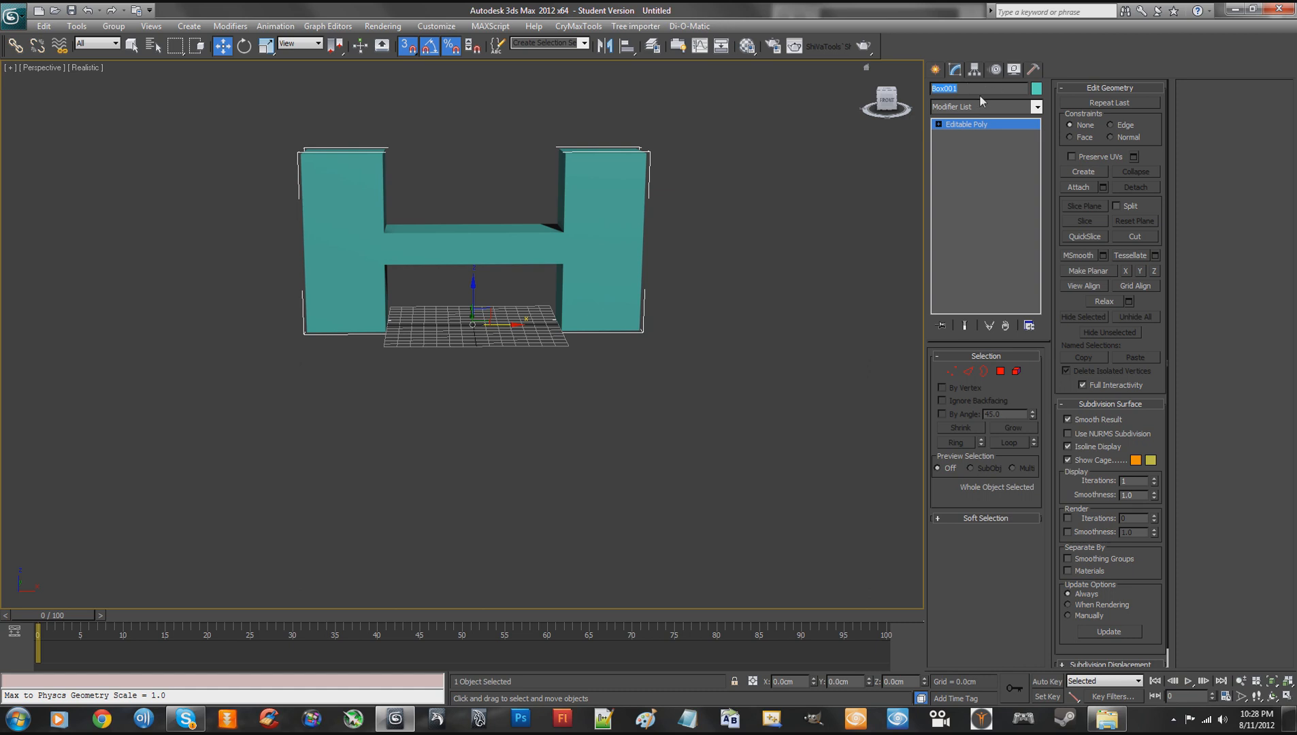
pyautogui.click(980, 91)
pyautogui.doubleClick(974, 90)
pyautogui.write('P')
pyautogui.press('BackSpace')
pyautogui.press('BackSpace')
pyautogui.write('LetterH')
# - Copy the H-shaped object's name to the clipboard
pyautogui.doubleClick(1004, 90)
pyautogui.rightClick(993, 91)
pyautogui.click(872, 134)
pyautogui.rightClick(979, 89)
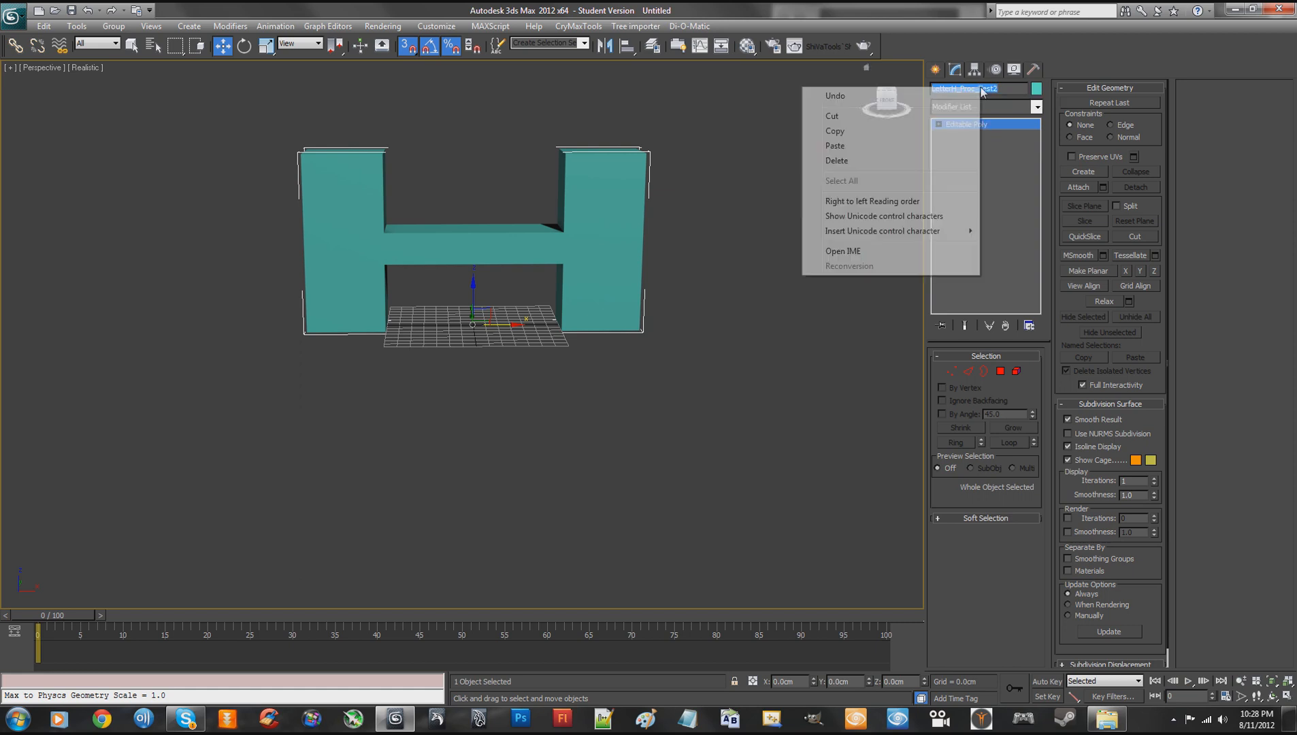
pyautogui.click(848, 132)
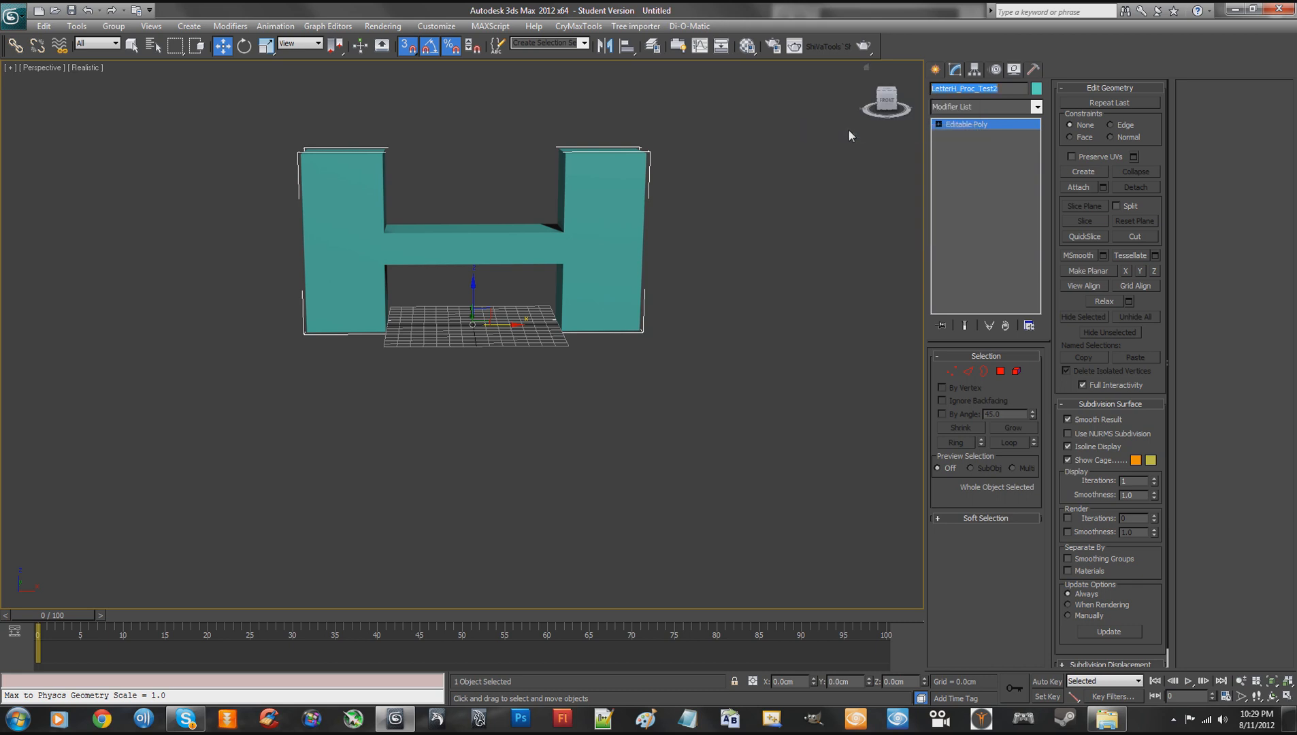
pyautogui.click(1006, 88)
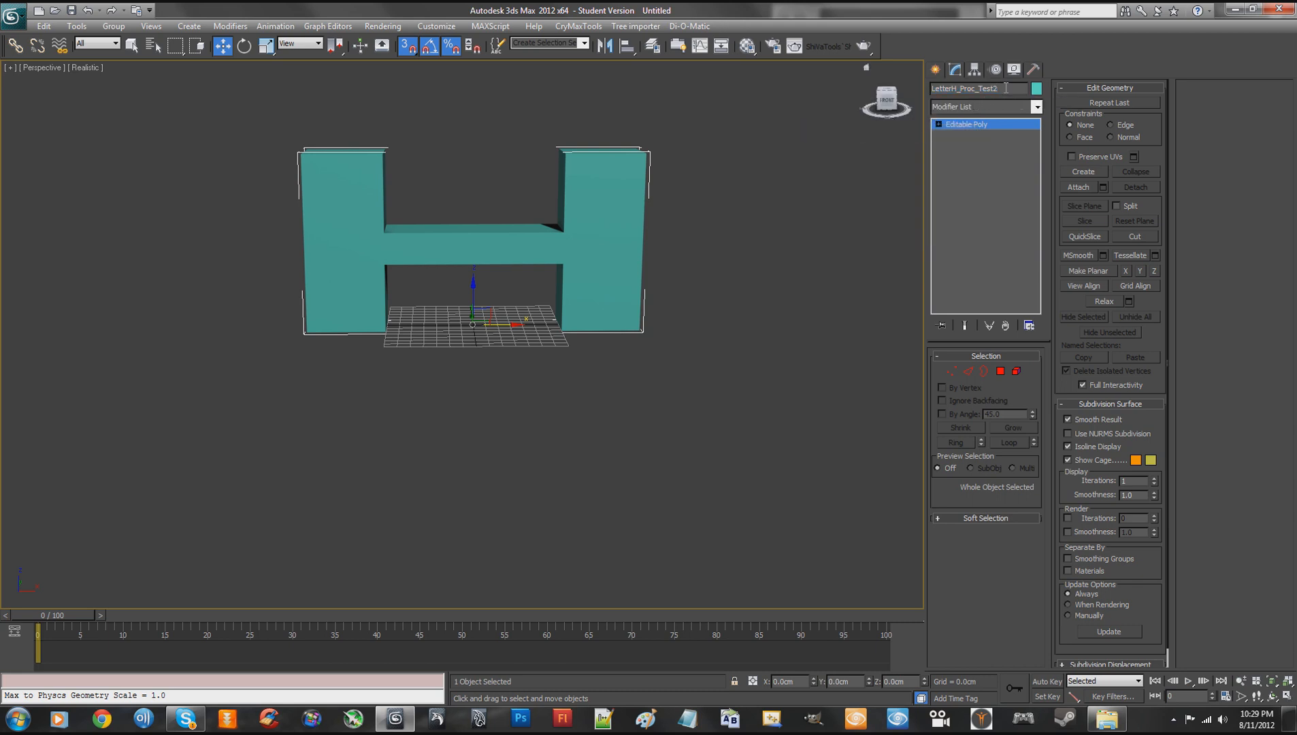
# - Change the first material to a Crytek Shader with Physicalize enabled as Default, and name it LetterH_Proc_Test2
pyautogui.click(749, 46)
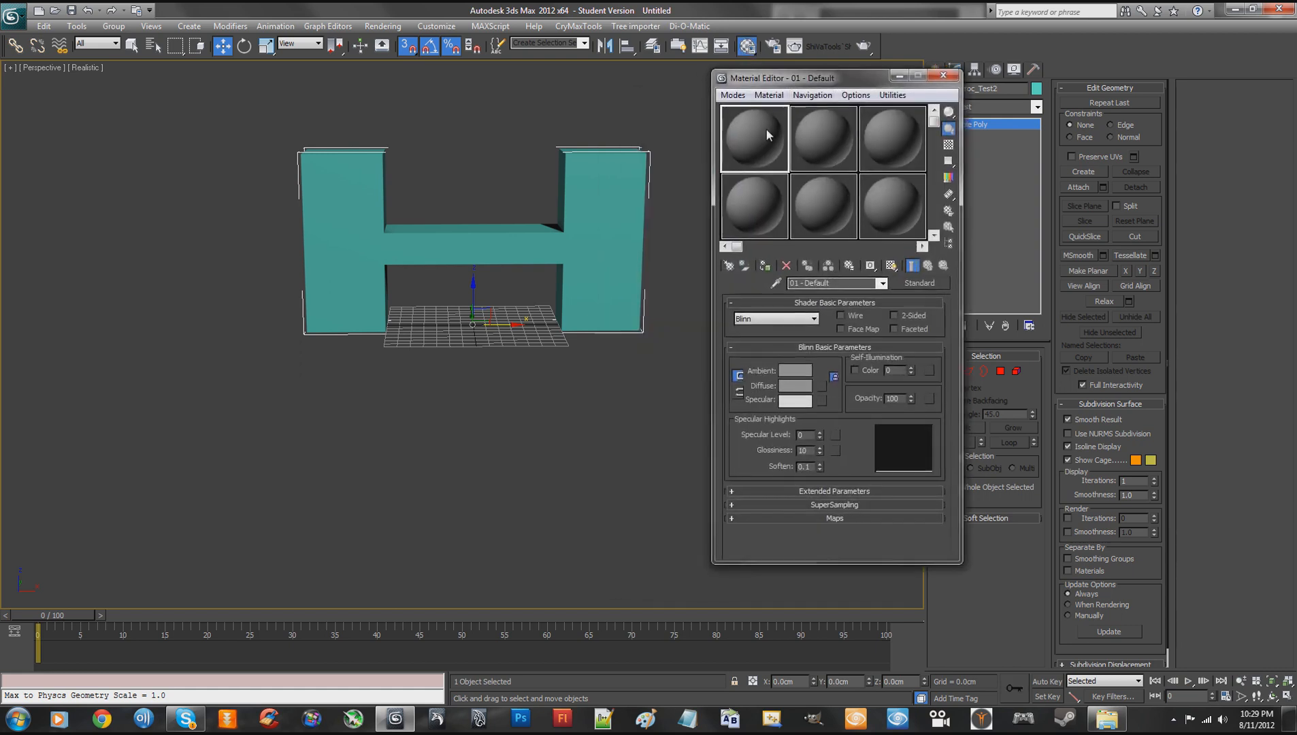
pyautogui.click(778, 317)
pyautogui.click(788, 334)
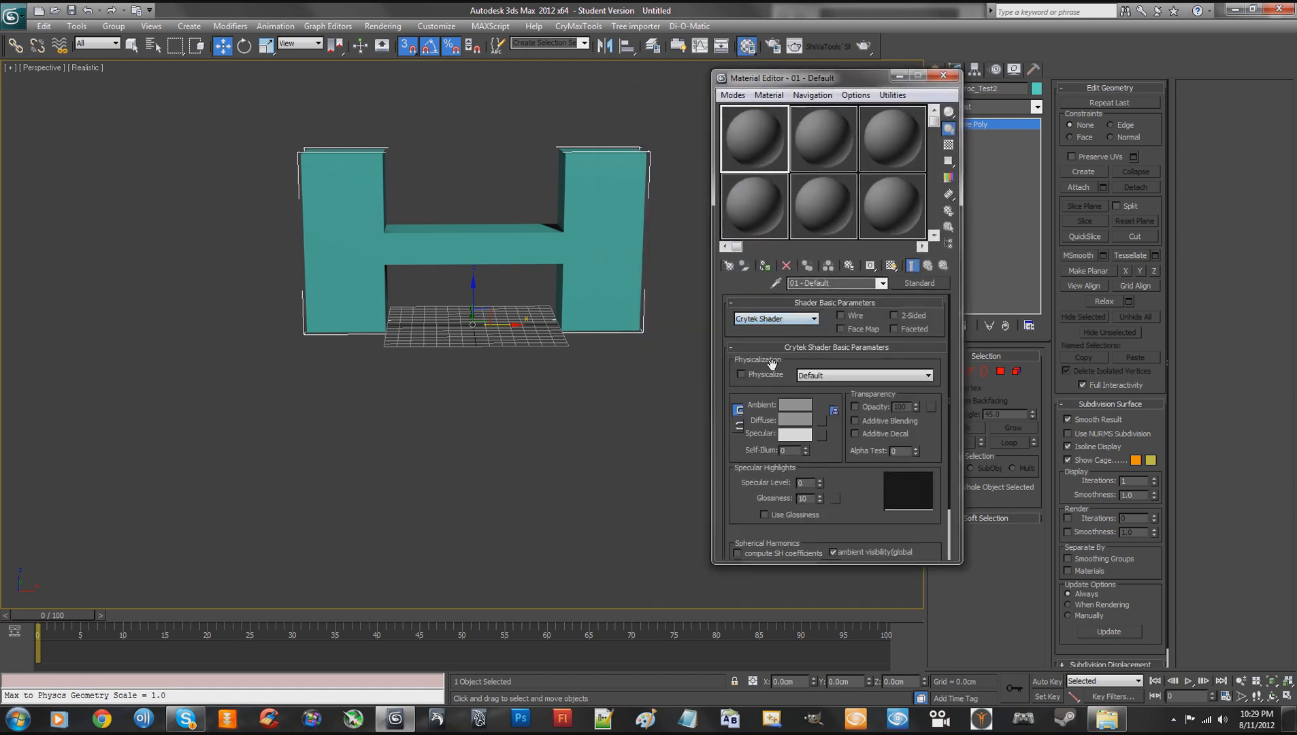
pyautogui.moveTo(821, 81)
pyautogui.mouseDown()
pyautogui.moveTo(812, 125)
pyautogui.moveTo(821, 93)
pyautogui.mouseUp()
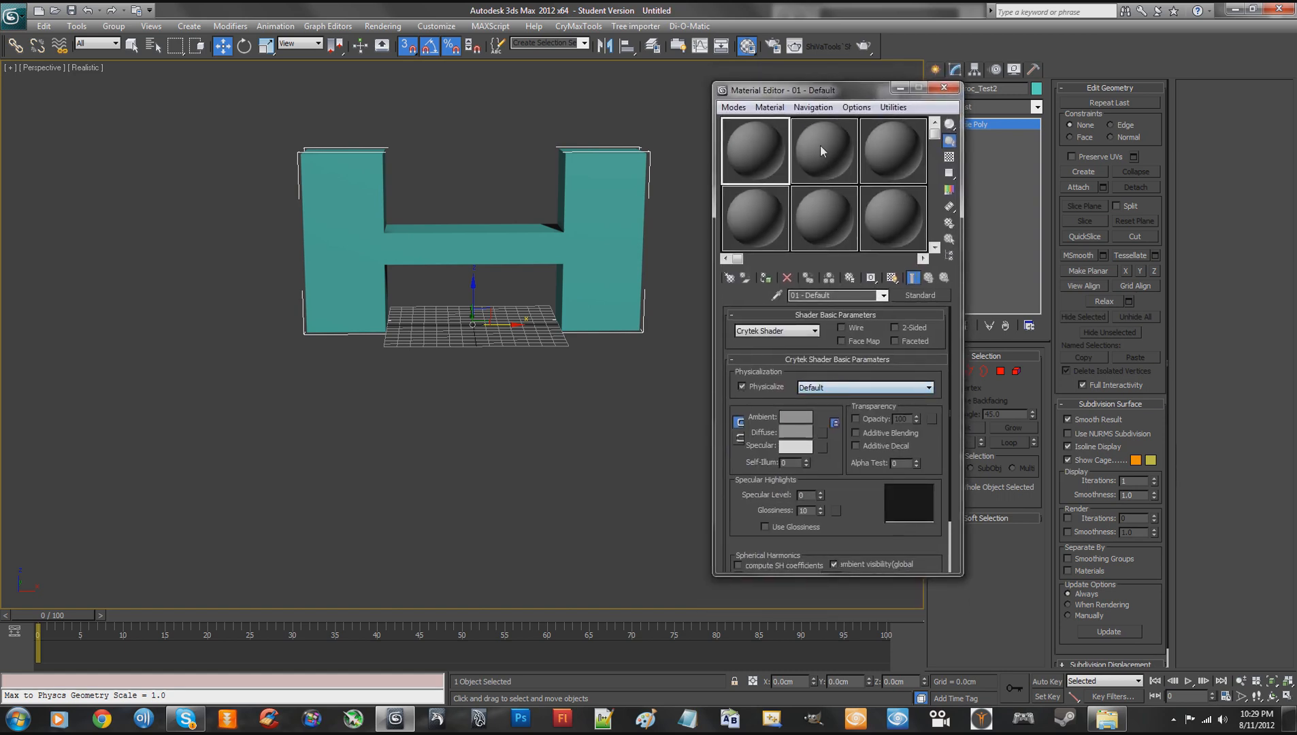
pyautogui.moveTo(827, 92)
pyautogui.mouseDown()
pyautogui.moveTo(831, 75)
pyautogui.moveTo(807, 80)
pyautogui.mouseUp()
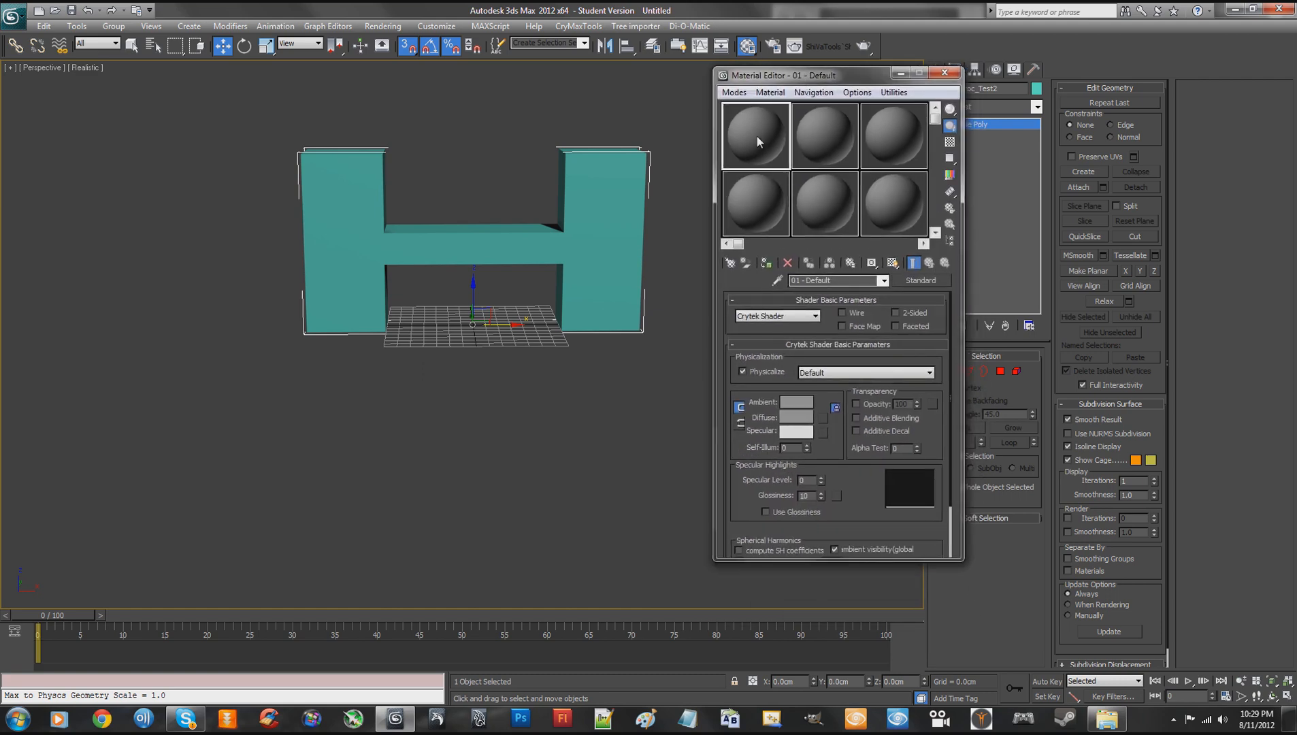
pyautogui.moveTo(845, 278); pyautogui.dragTo(781, 282)
pyautogui.hotkey('ctrl', 'v')
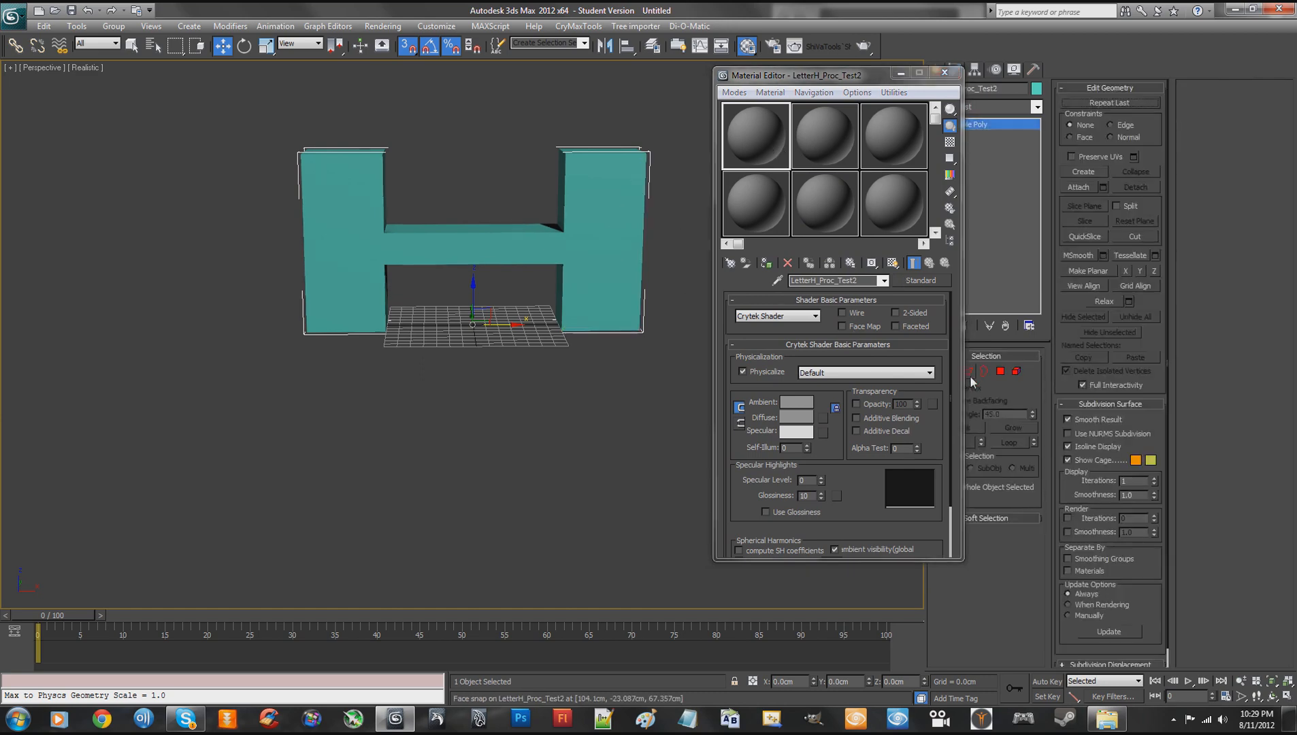
# - Select all polygons of the H-shaped object and set their material ID to 1
pyautogui.click(1001, 373)
pyautogui.moveTo(260, 108); pyautogui.dragTo(685, 407)
pyautogui.click(1128, 563)
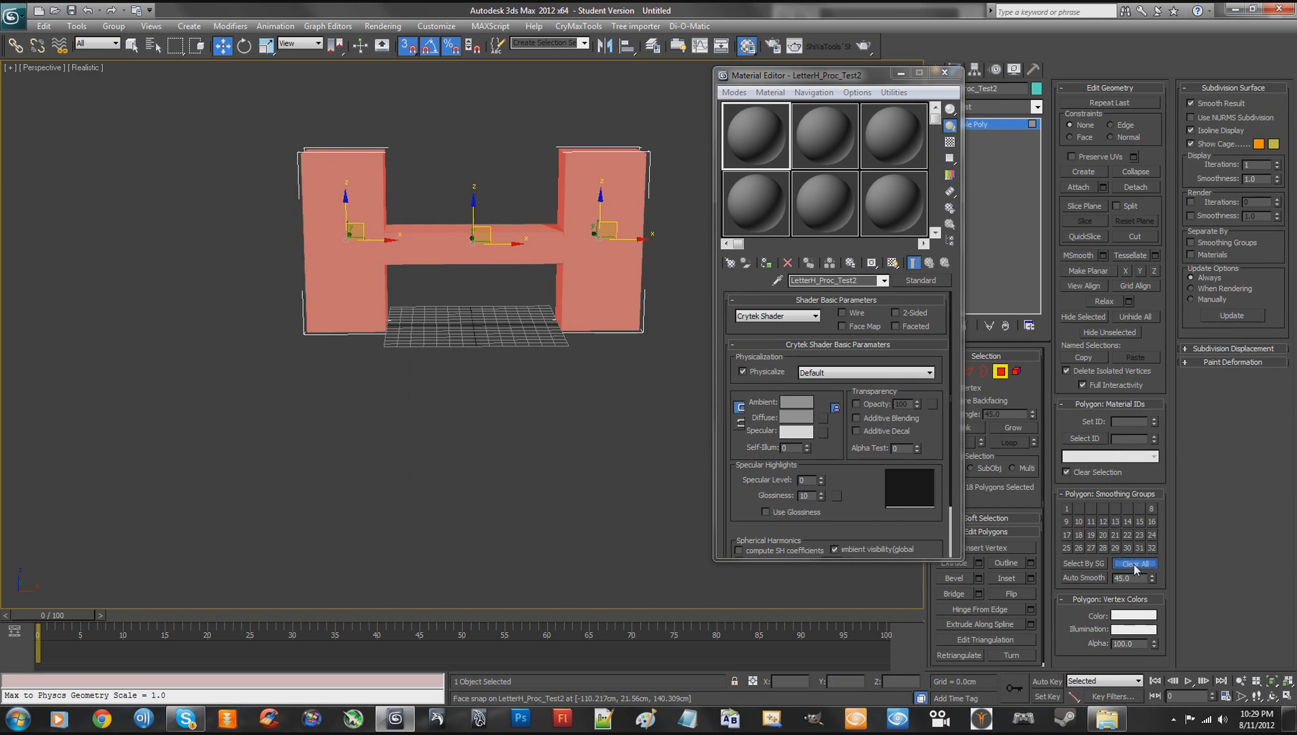
pyautogui.click(1122, 422)
pyautogui.write('1')
pyautogui.press('Return')
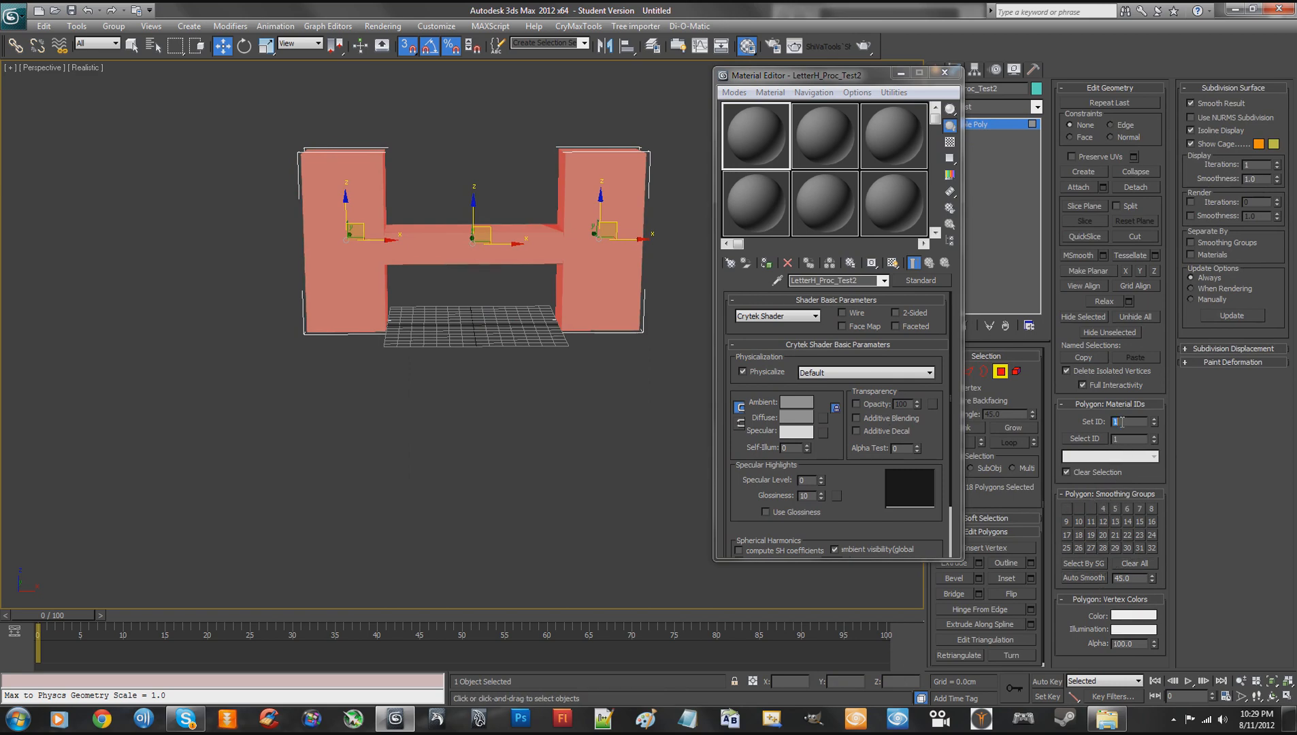
# - Leave polygon editing and assign the LetterH_Proc_Test2 material to the whole H-shaped object
pyautogui.click(754, 142)
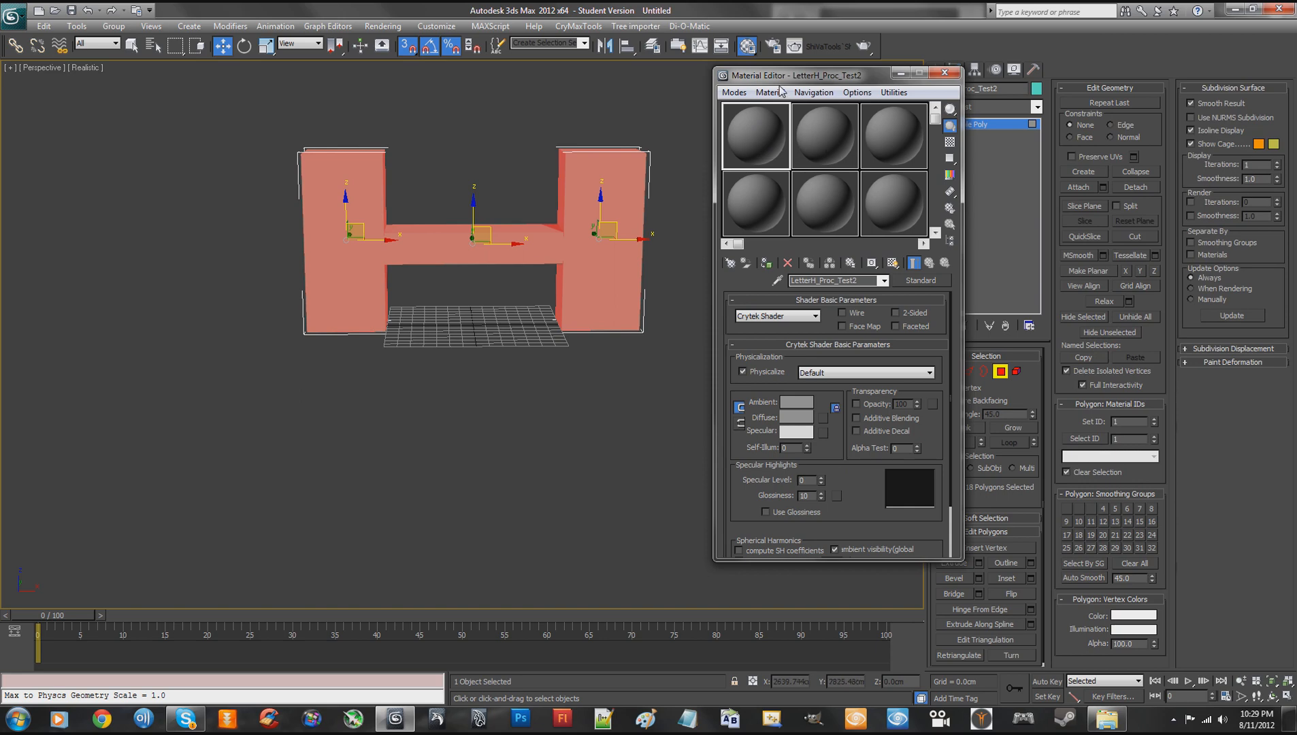
pyautogui.moveTo(786, 78)
pyautogui.mouseDown()
pyautogui.moveTo(760, 72)
pyautogui.moveTo(803, 81)
pyautogui.mouseUp()
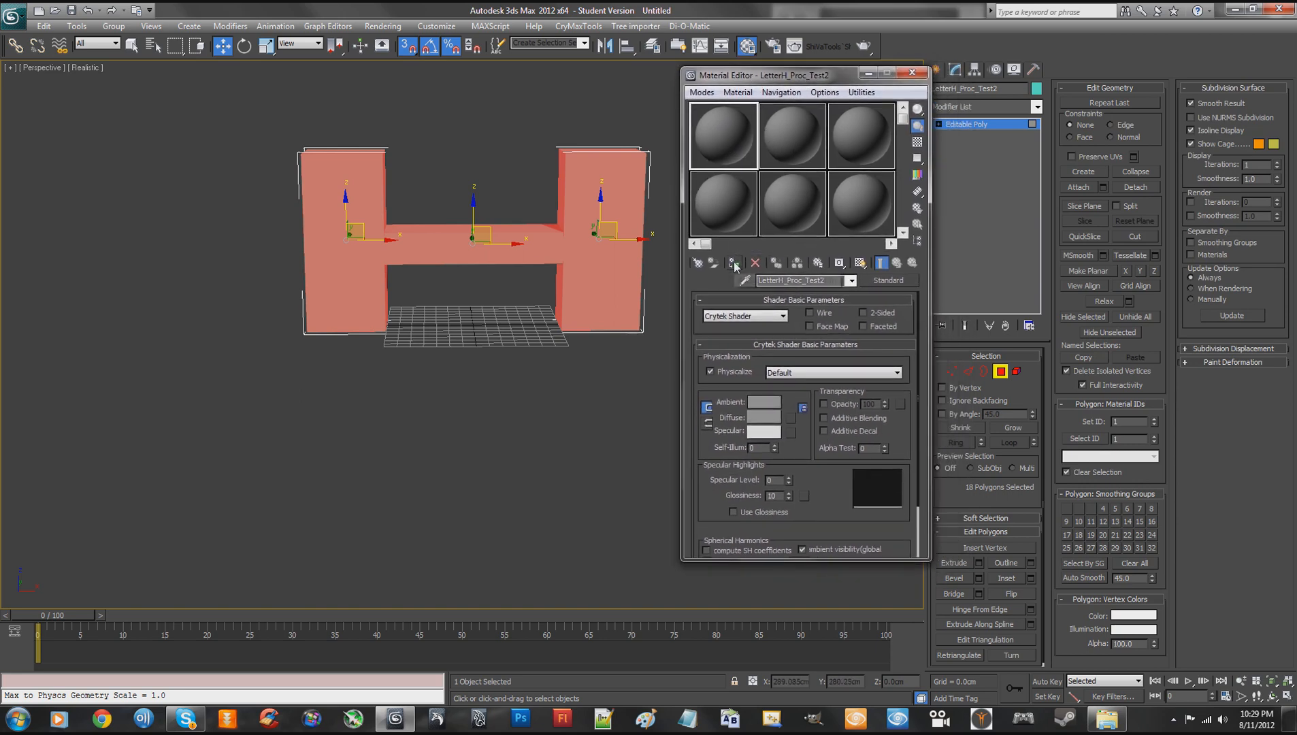
pyautogui.click(998, 373)
pyautogui.click(584, 343)
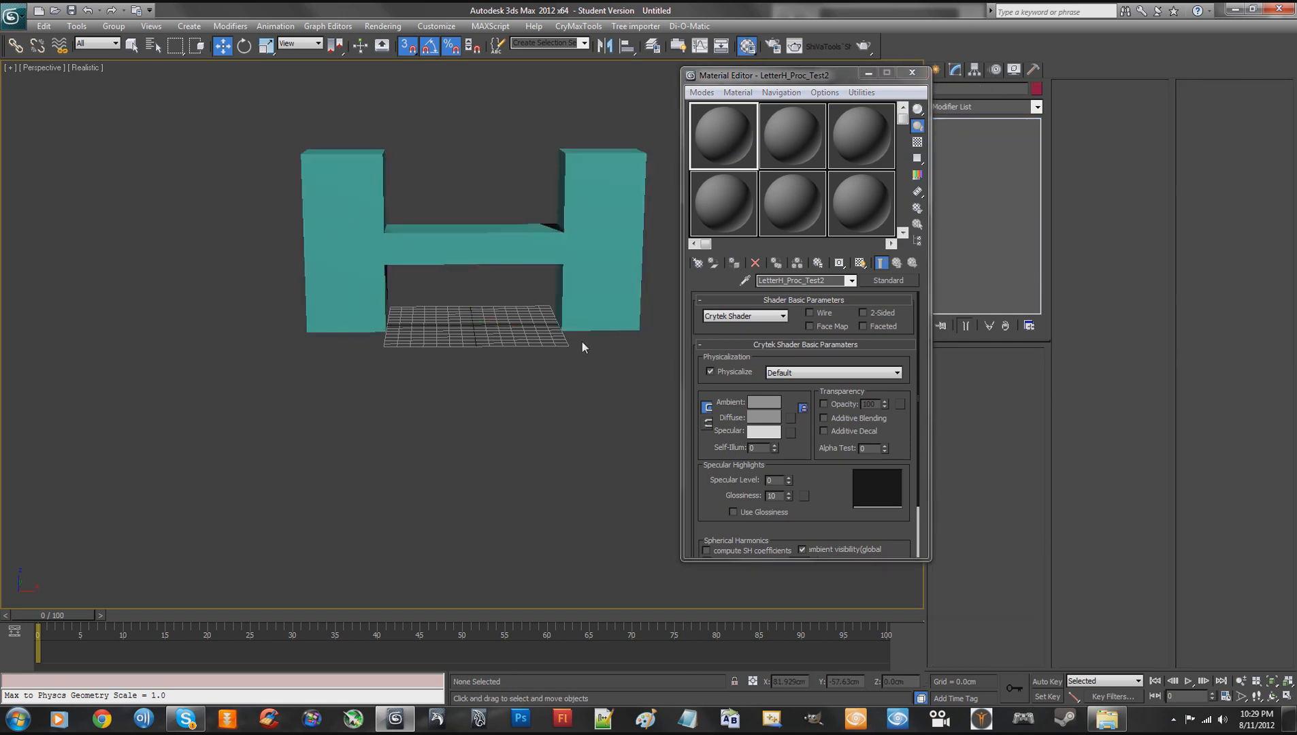
pyautogui.click(584, 325)
pyautogui.click(733, 263)
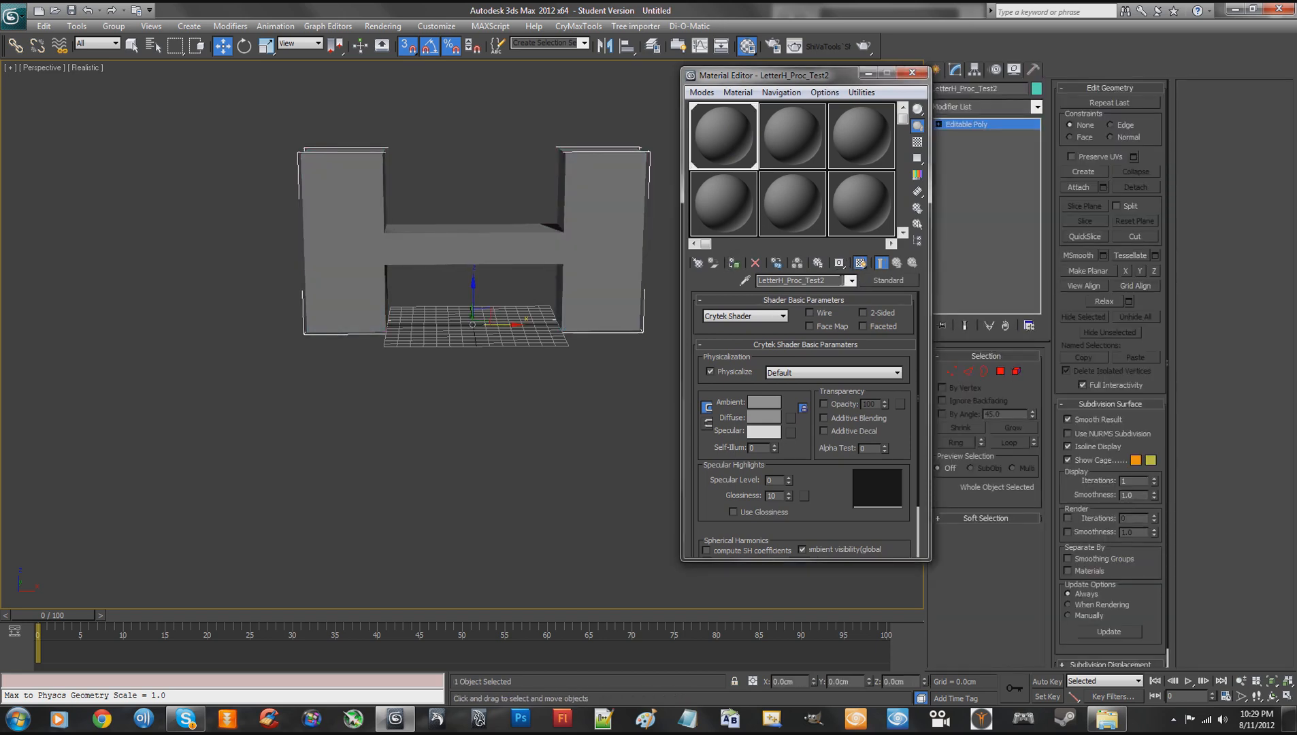
pyautogui.click(839, 282)
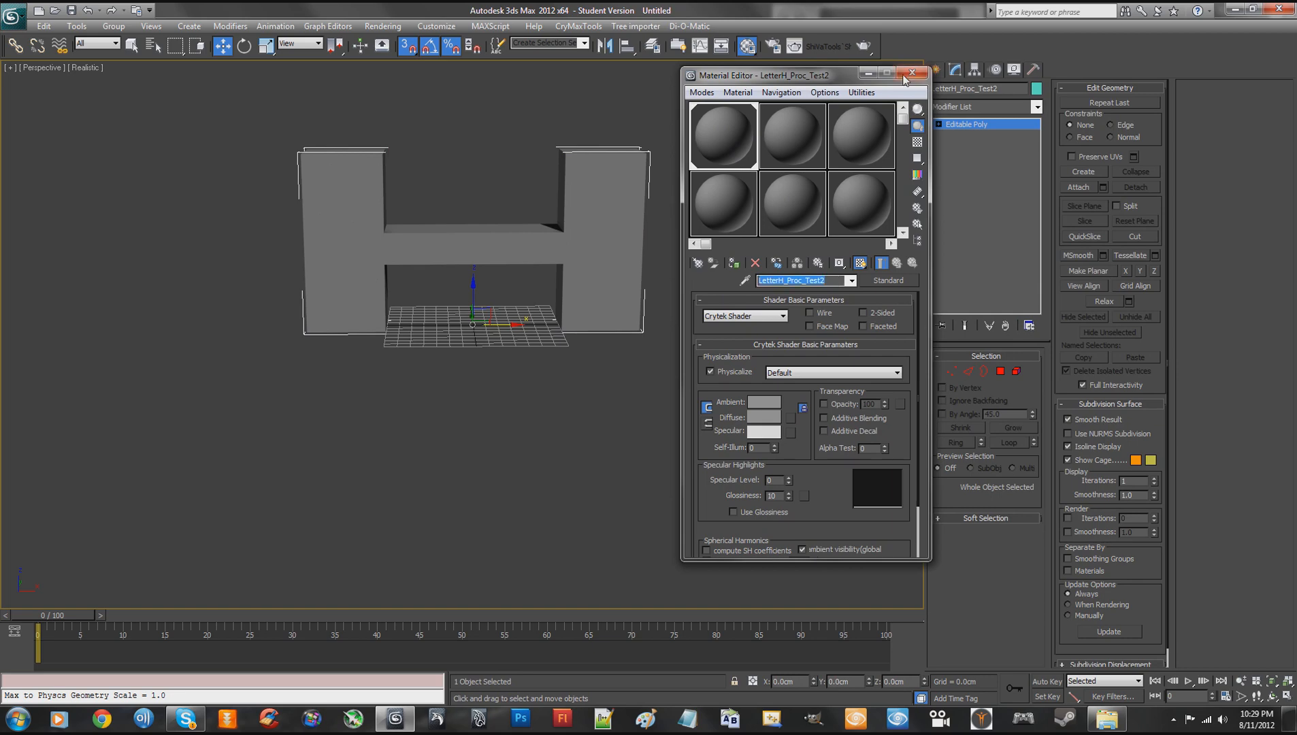
# - Save the scene as LetterH_Proc_Test2 in the CryENGINE folder Game\MyFiles\Objects\Procedural\Placement
pyautogui.click(15, 17)
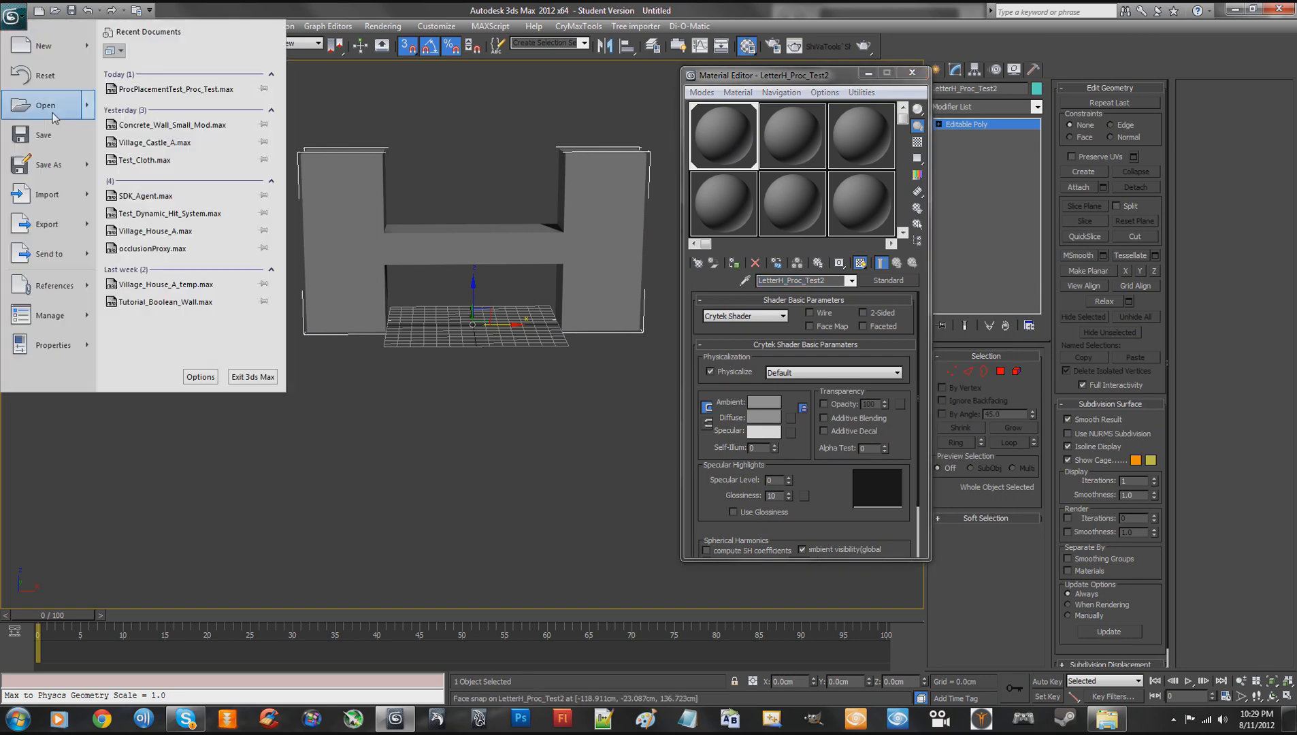
pyautogui.click(48, 139)
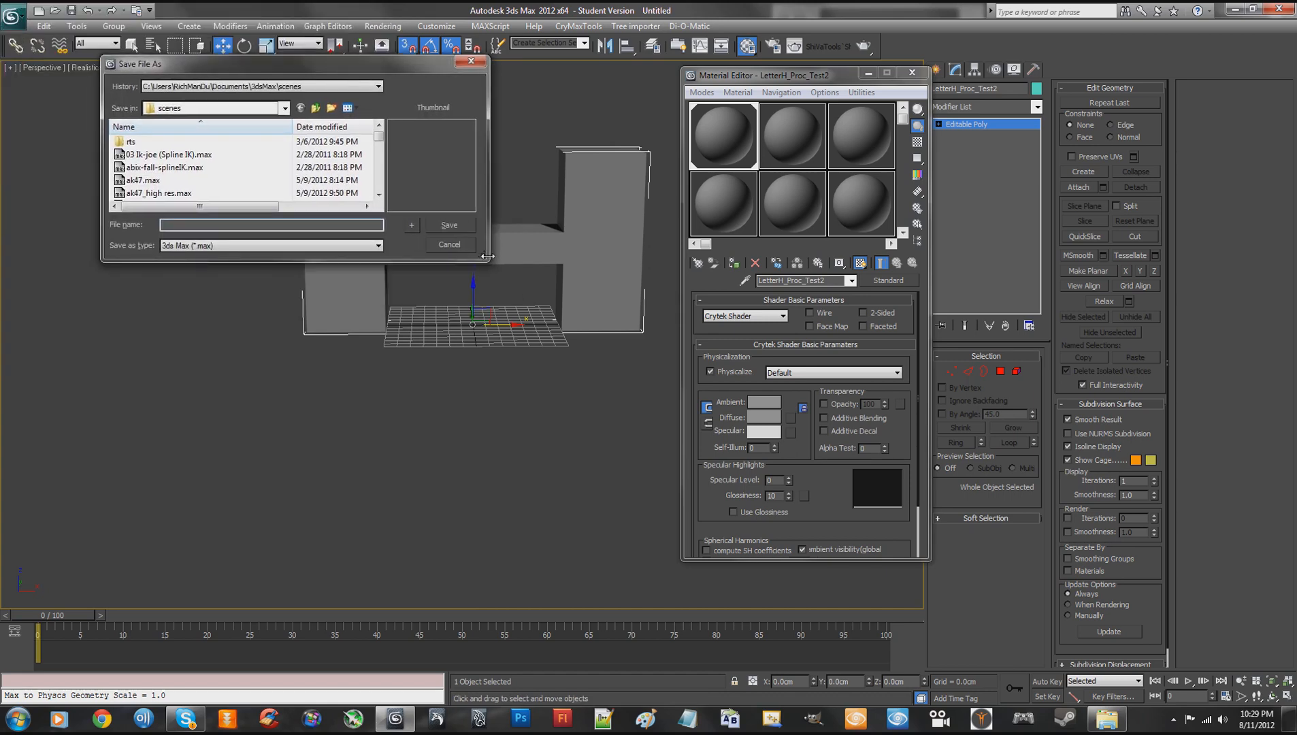
pyautogui.moveTo(484, 257); pyautogui.dragTo(713, 496)
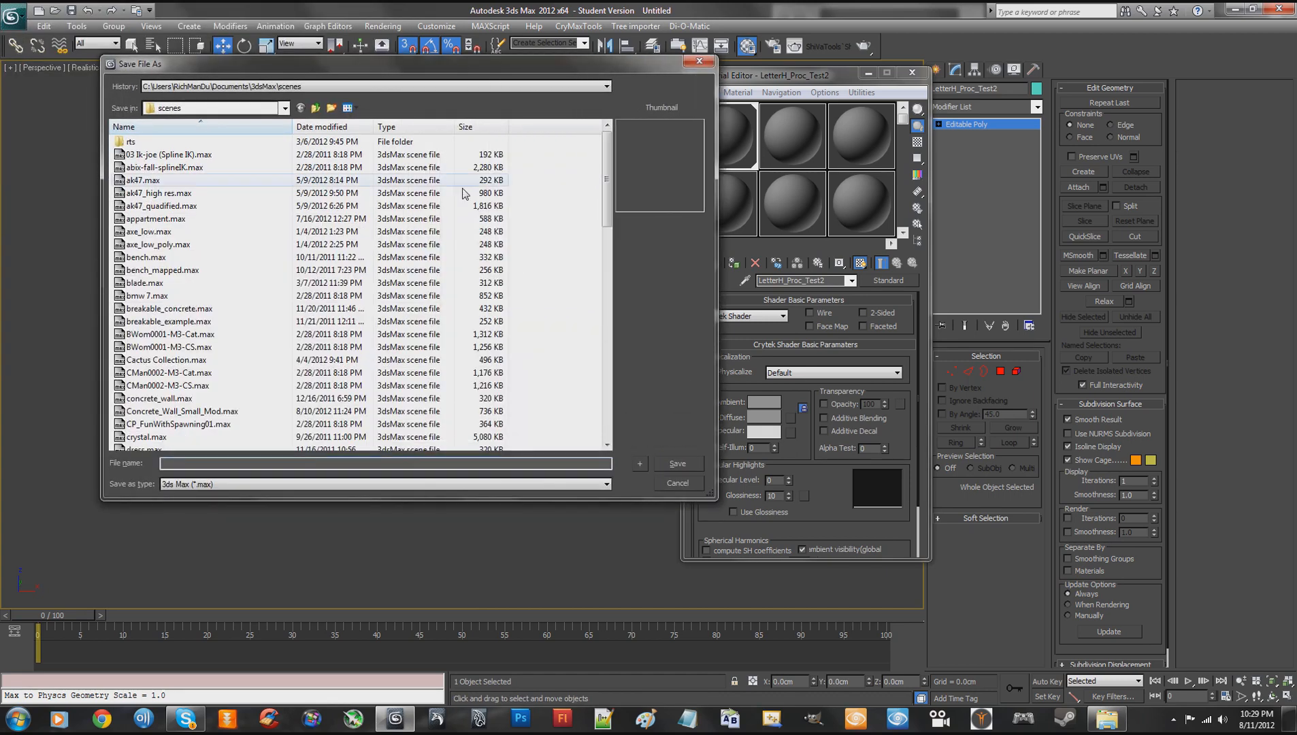
pyautogui.moveTo(402, 71); pyautogui.dragTo(388, 93)
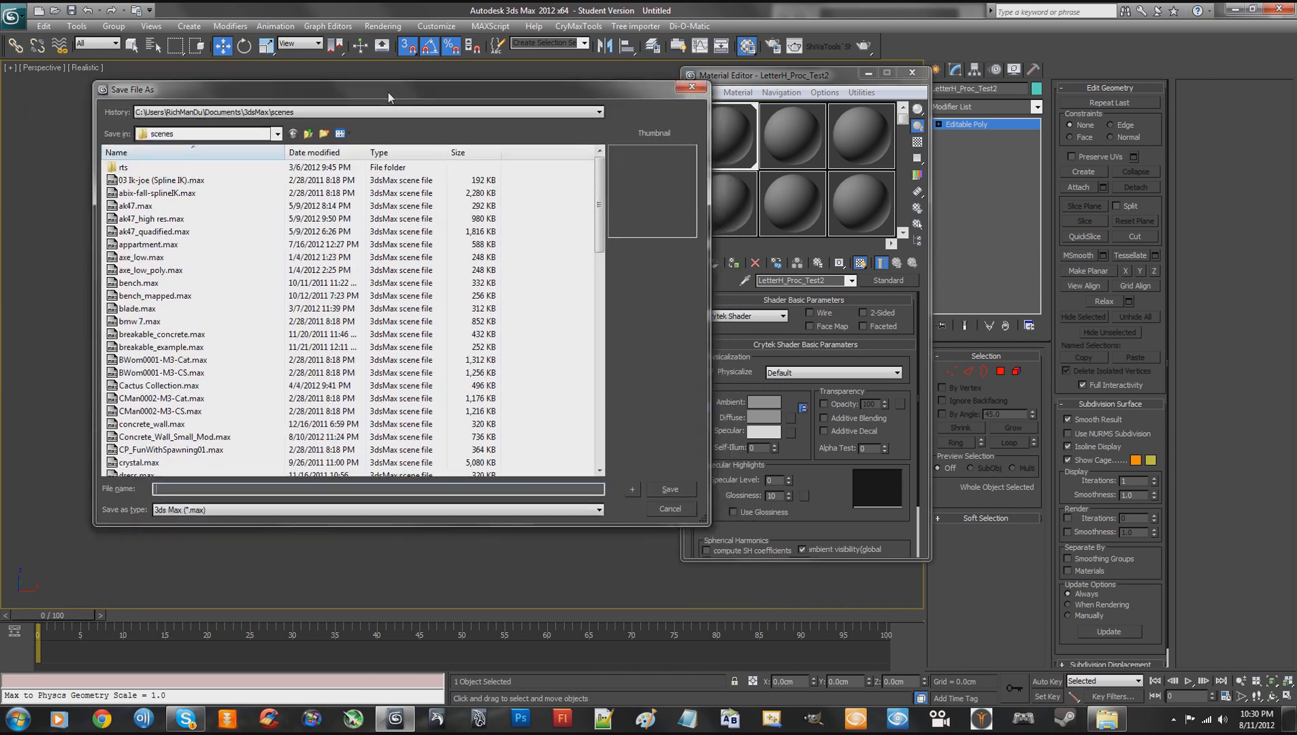
pyautogui.click(309, 134)
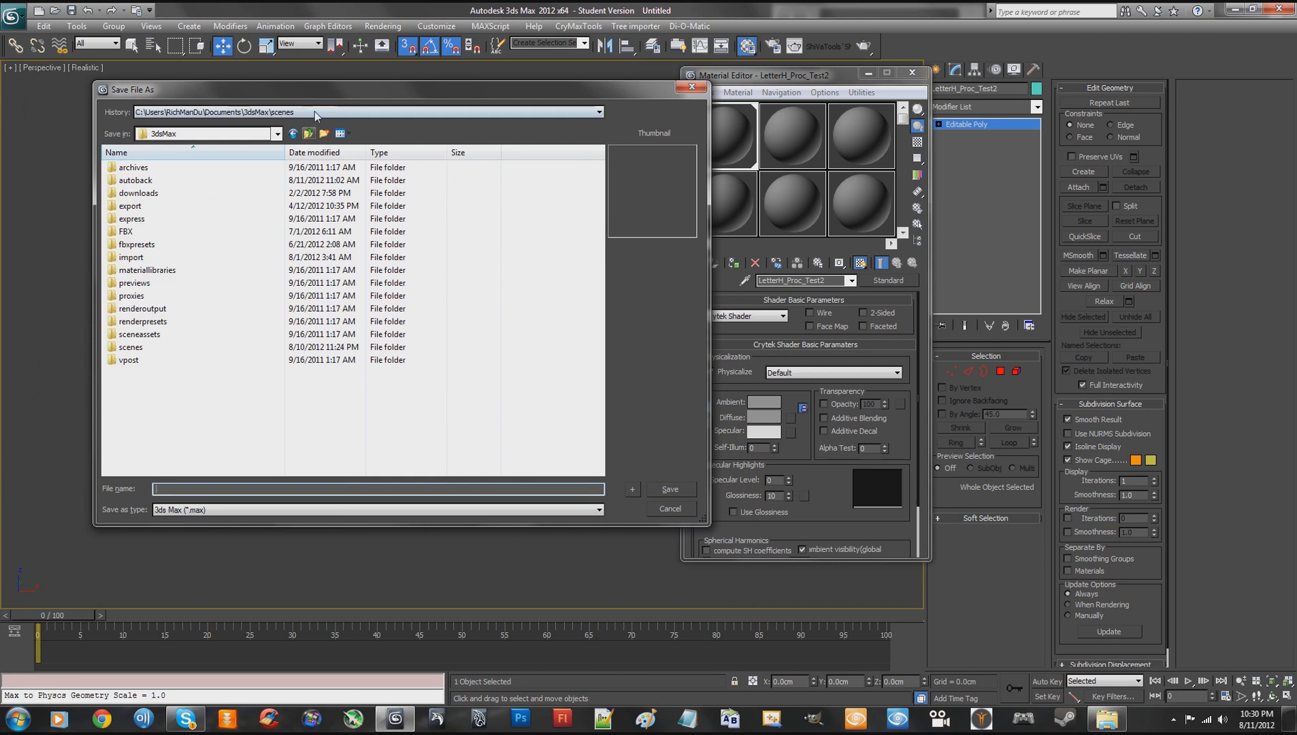
pyautogui.click(314, 111)
pyautogui.click(319, 133)
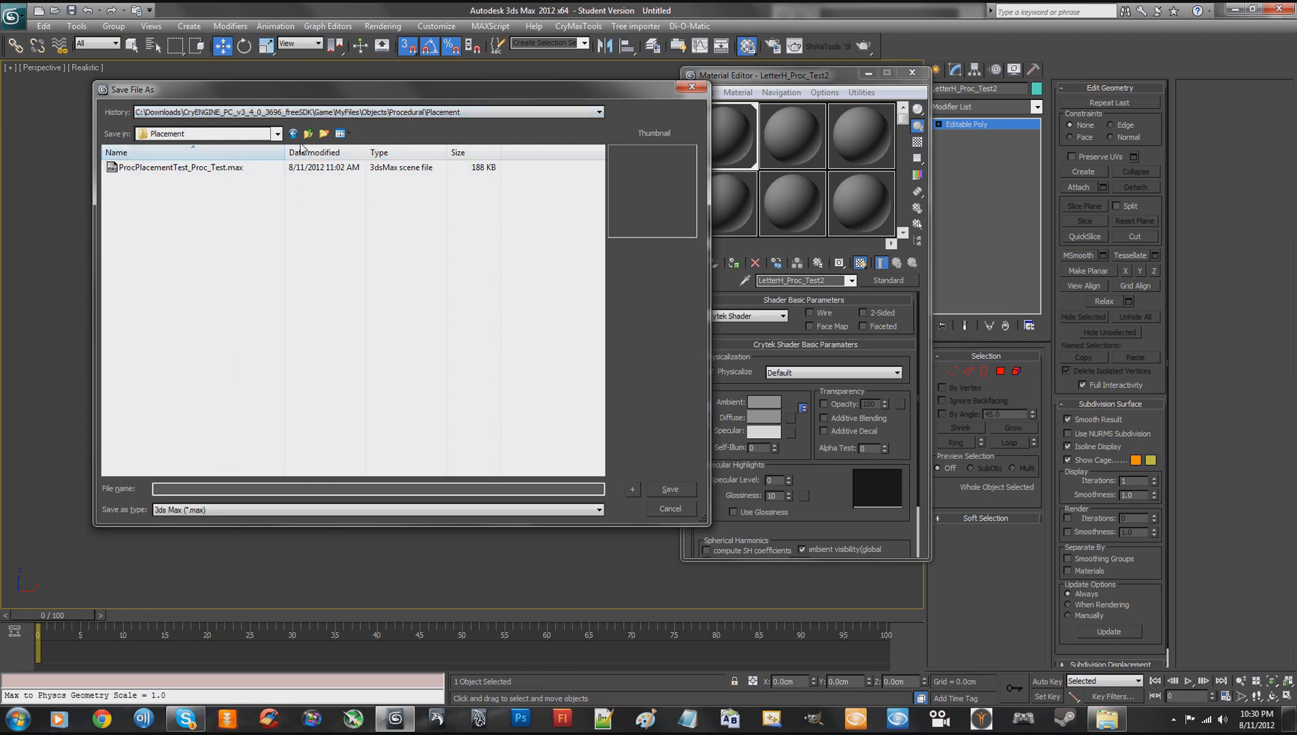
pyautogui.click(179, 489)
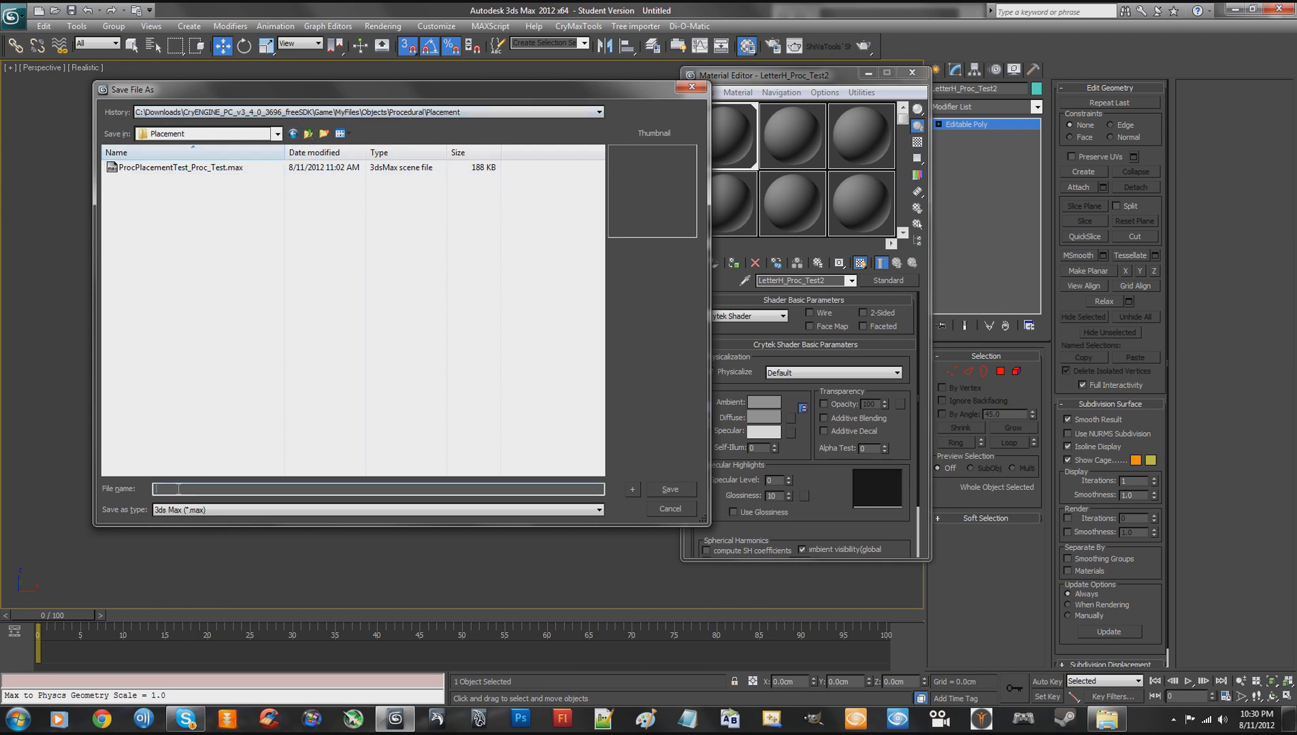
pyautogui.hotkey('ctrl', 'v')
pyautogui.click(669, 487)
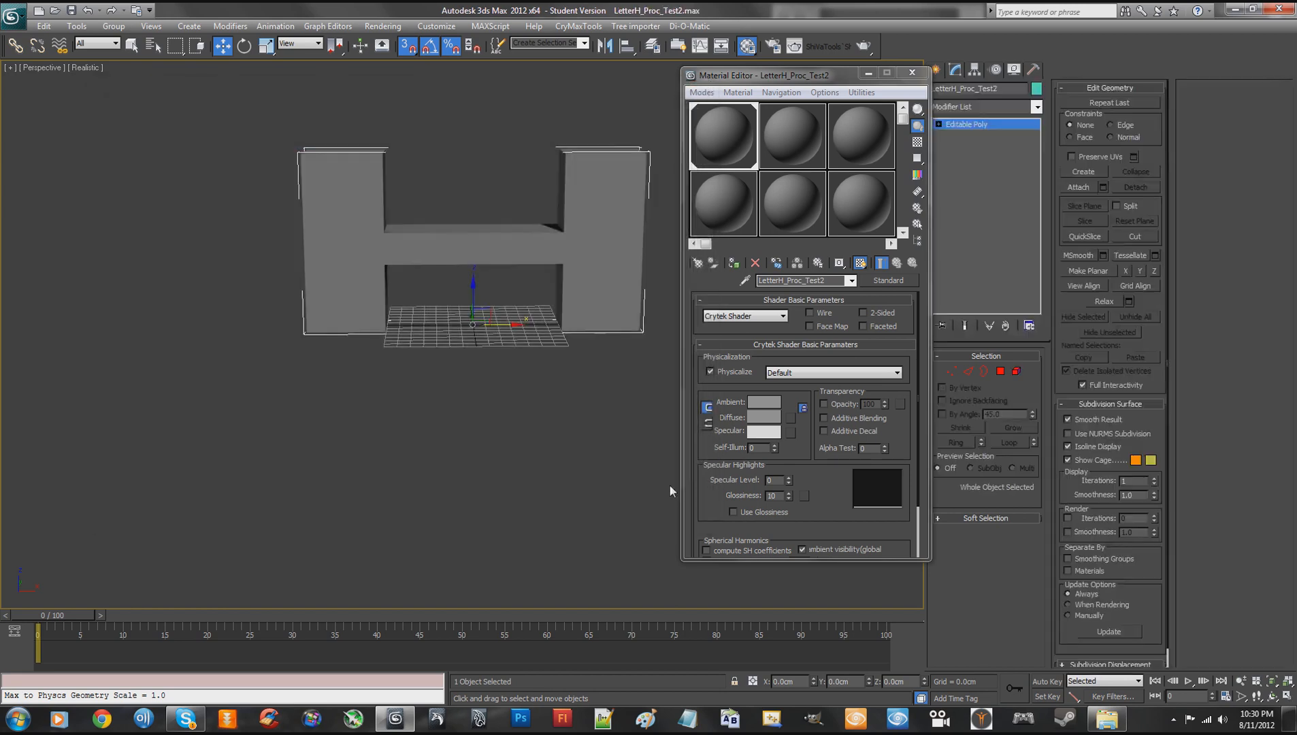
# - Add the H-shaped object to the CryENGINE3 Exporter and export it as Geometry (*.cgf) with Export File per Node enabled
pyautogui.click(1033, 68)
pyautogui.click(1003, 283)
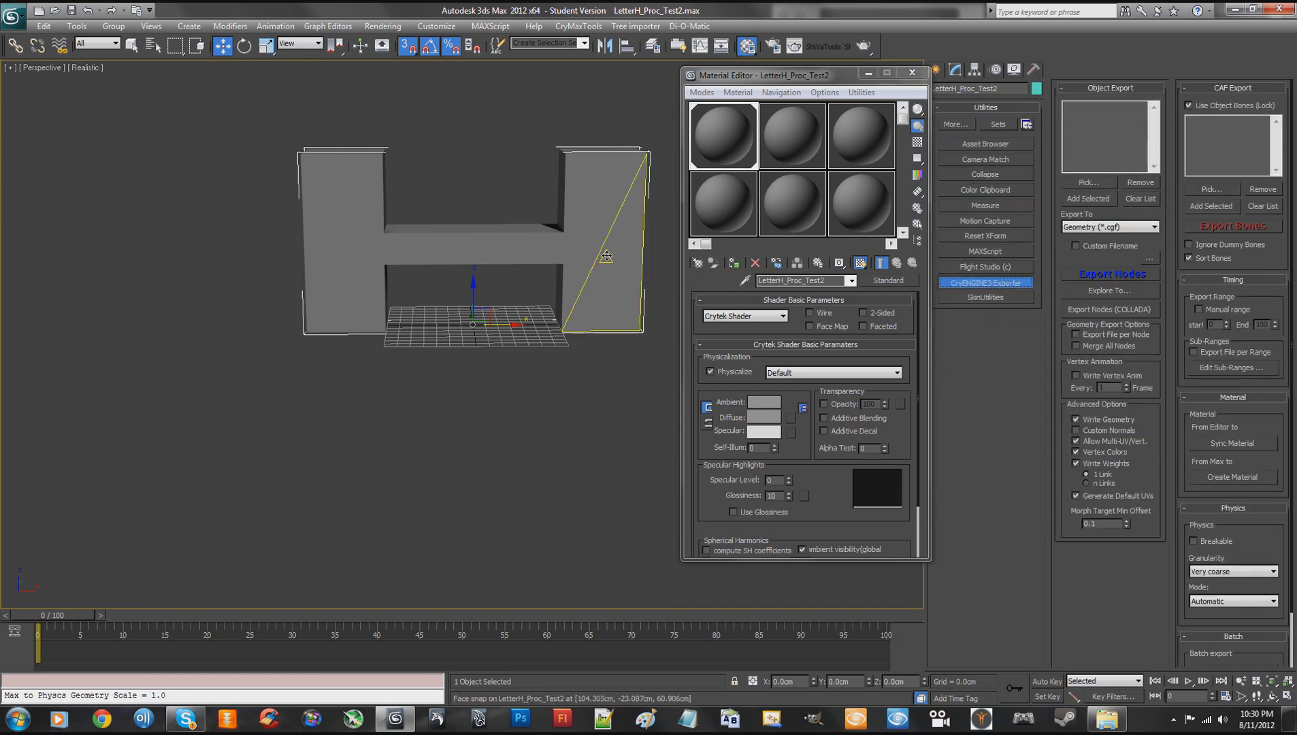
pyautogui.click(1070, 199)
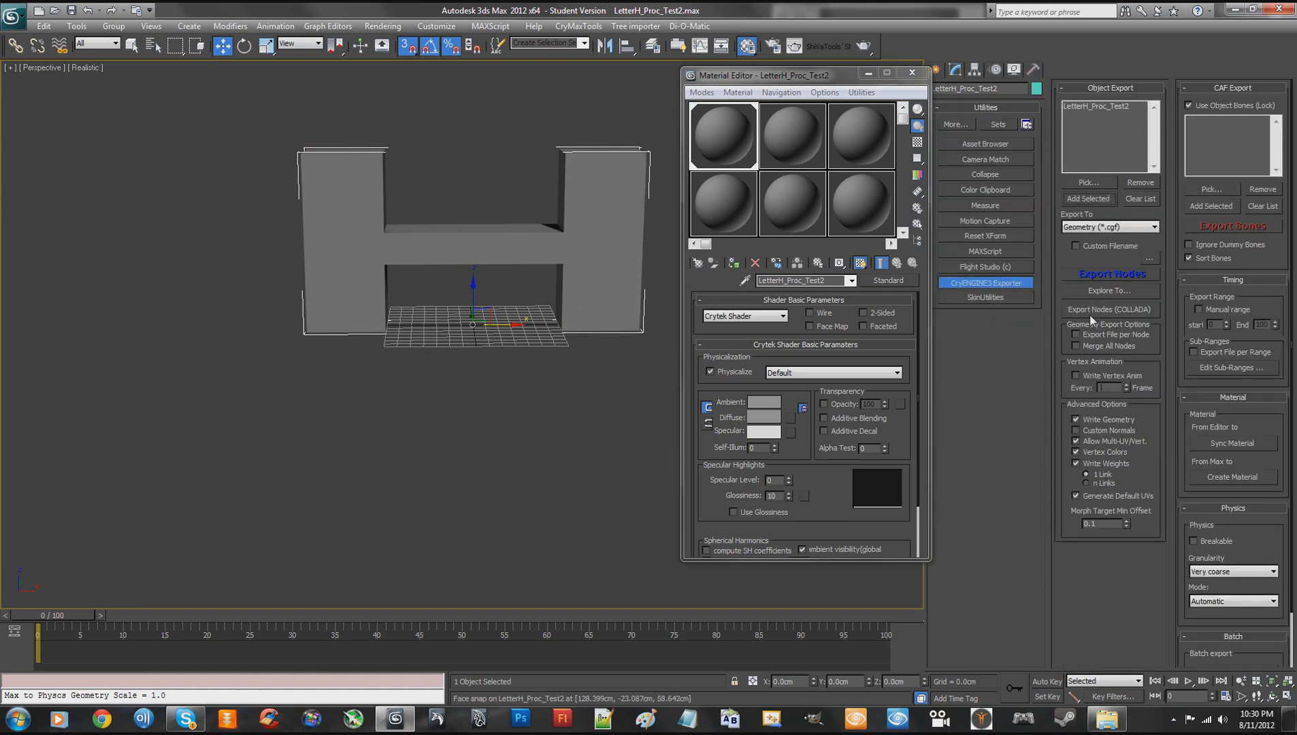
pyautogui.click(1092, 333)
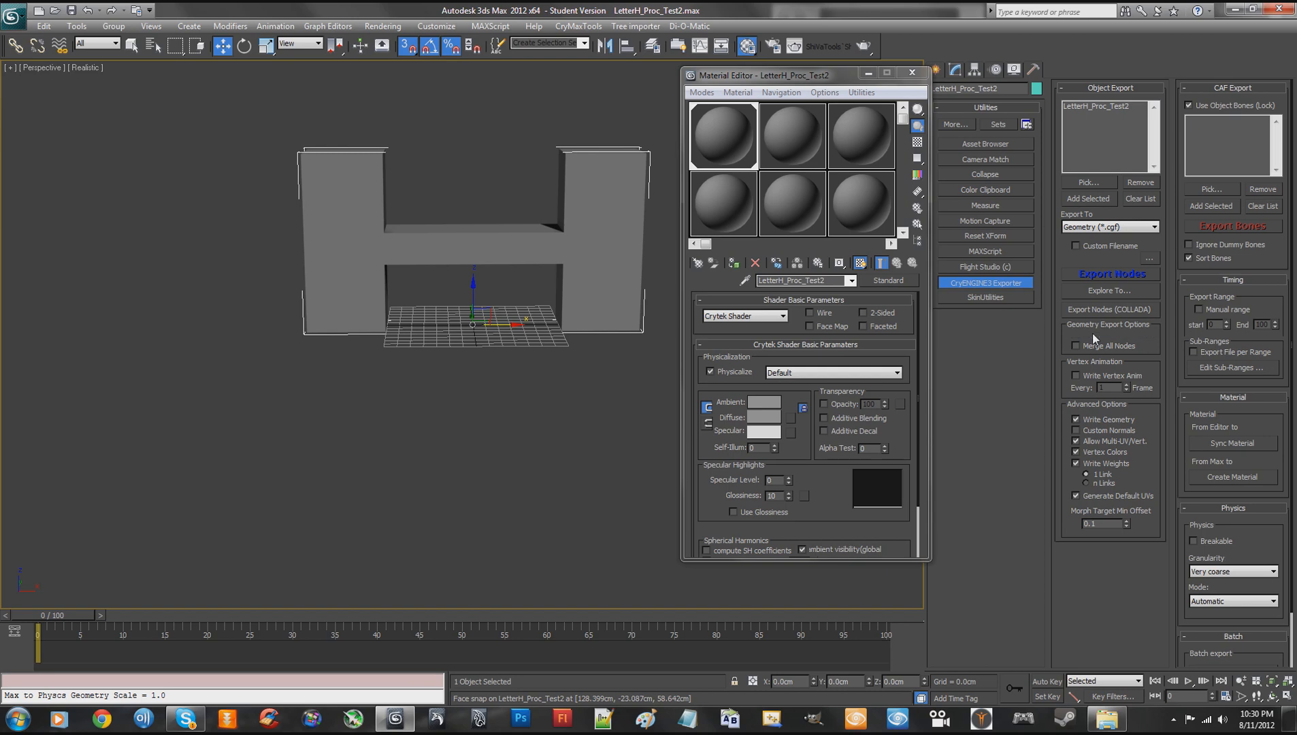
pyautogui.click(1096, 273)
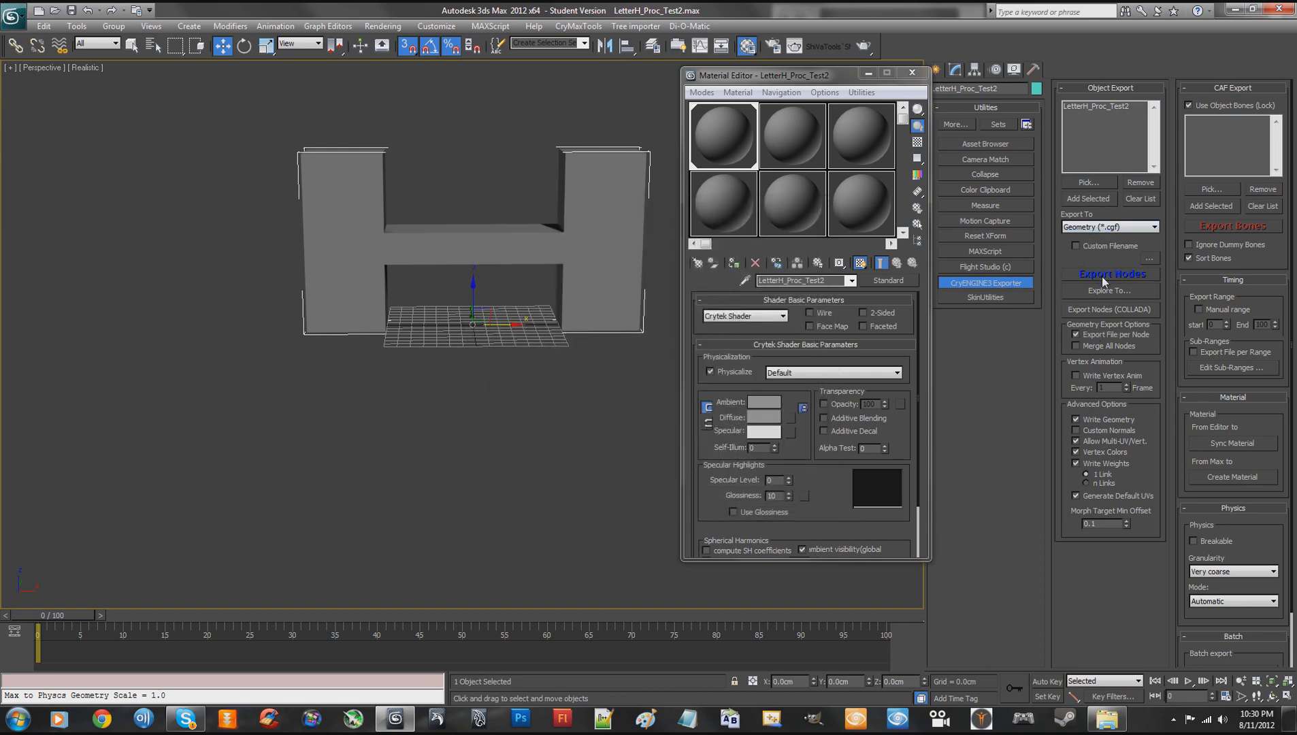
pyautogui.click(1102, 276)
pyautogui.click(674, 426)
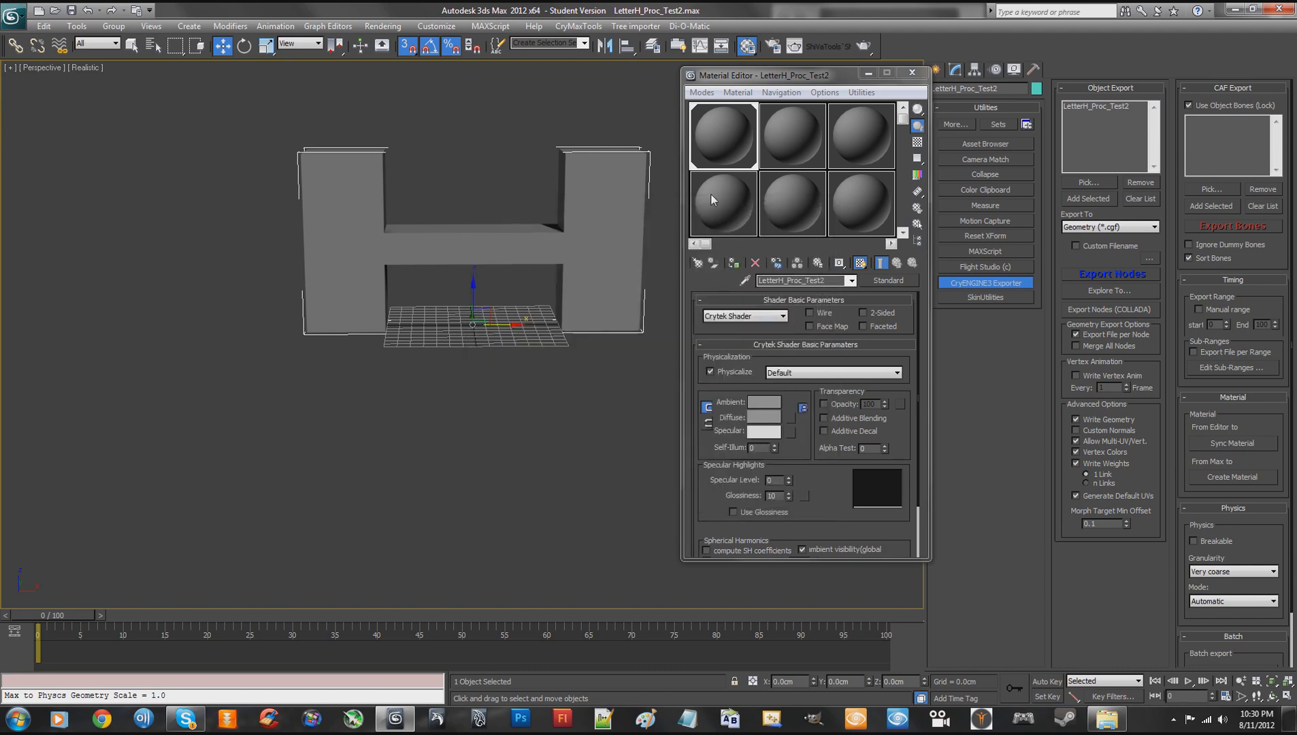
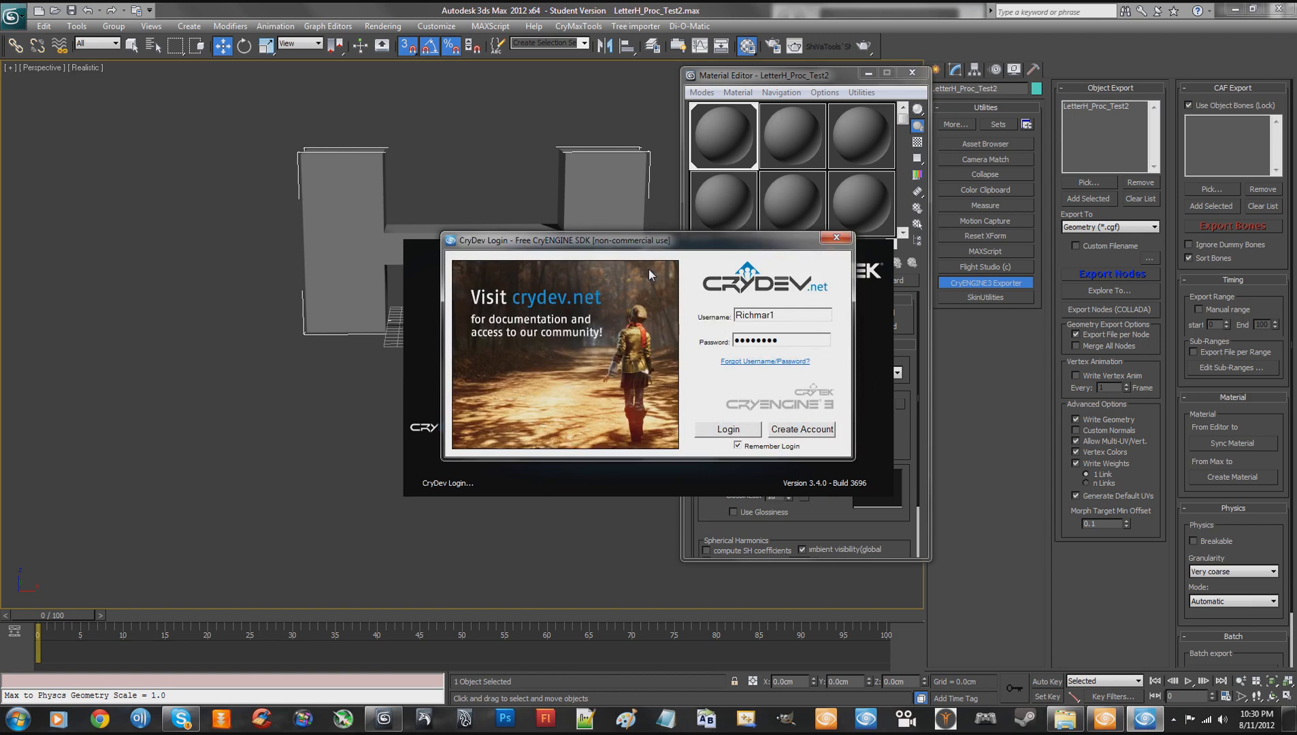
# - Log in to CryDev and create a material from Max, saved as LetterH_Proc_Test2 in Game\MyFiles\Objects\Procedural\Placement
pyautogui.click(727, 429)
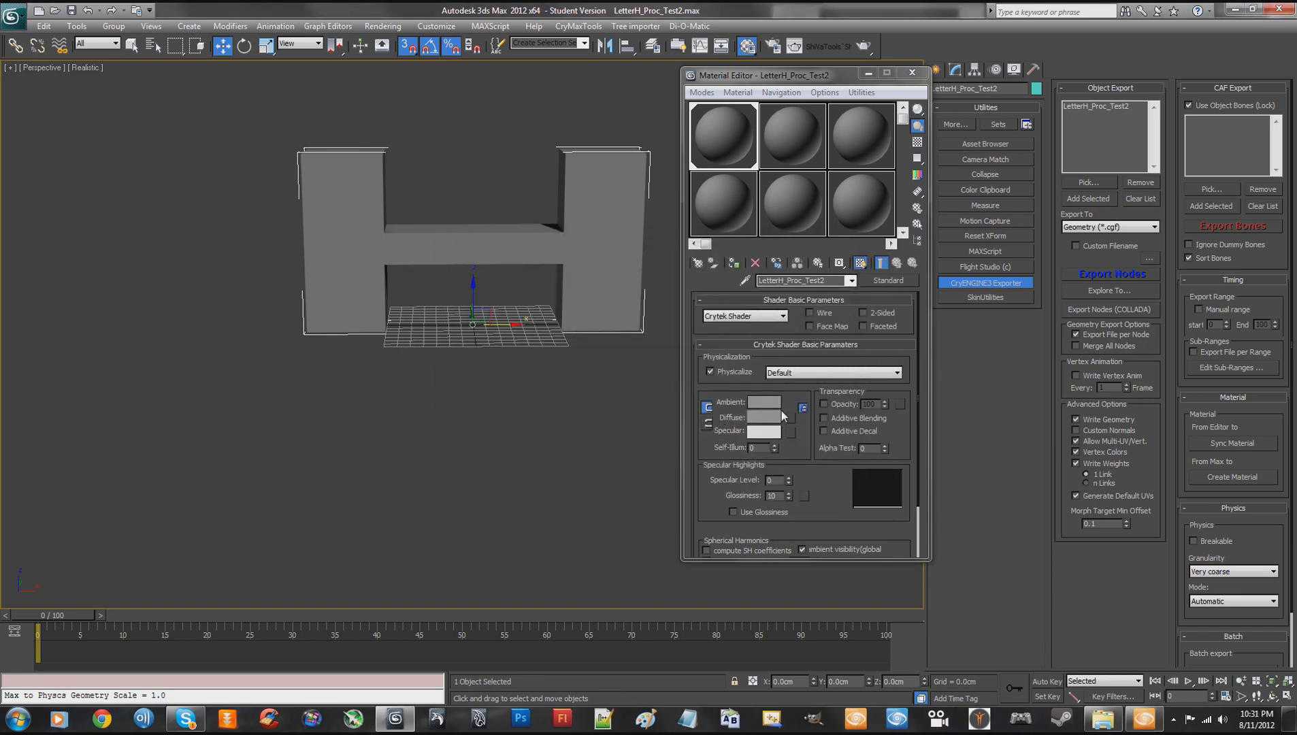
pyautogui.click(1225, 477)
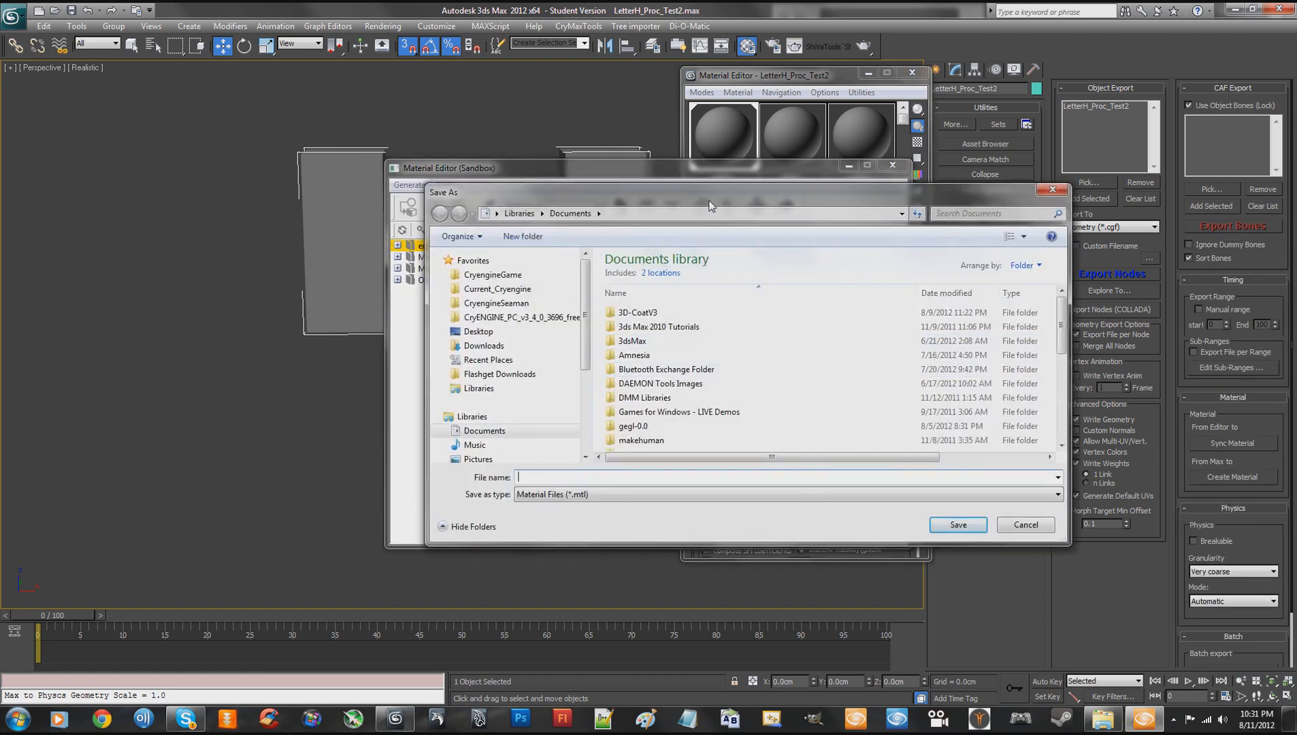
pyautogui.moveTo(708, 199); pyautogui.dragTo(626, 81)
pyautogui.click(447, 202)
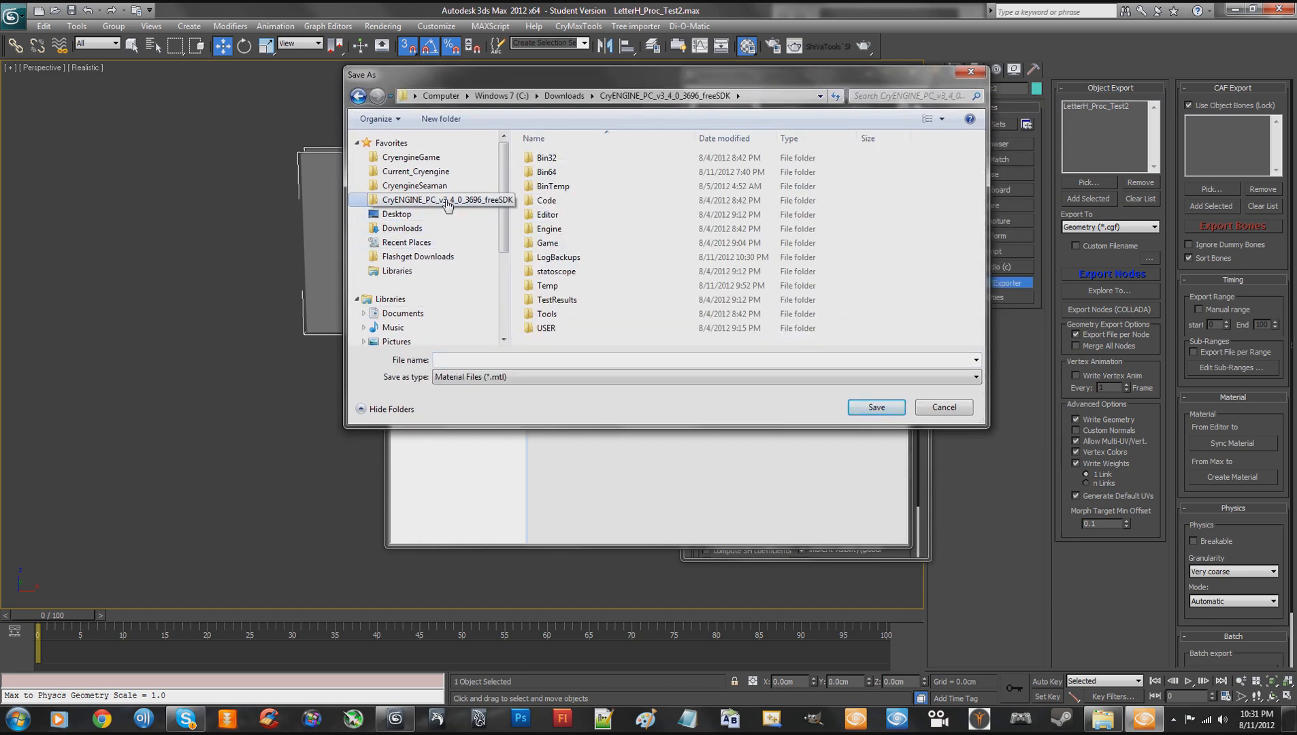
pyautogui.doubleClick(548, 243)
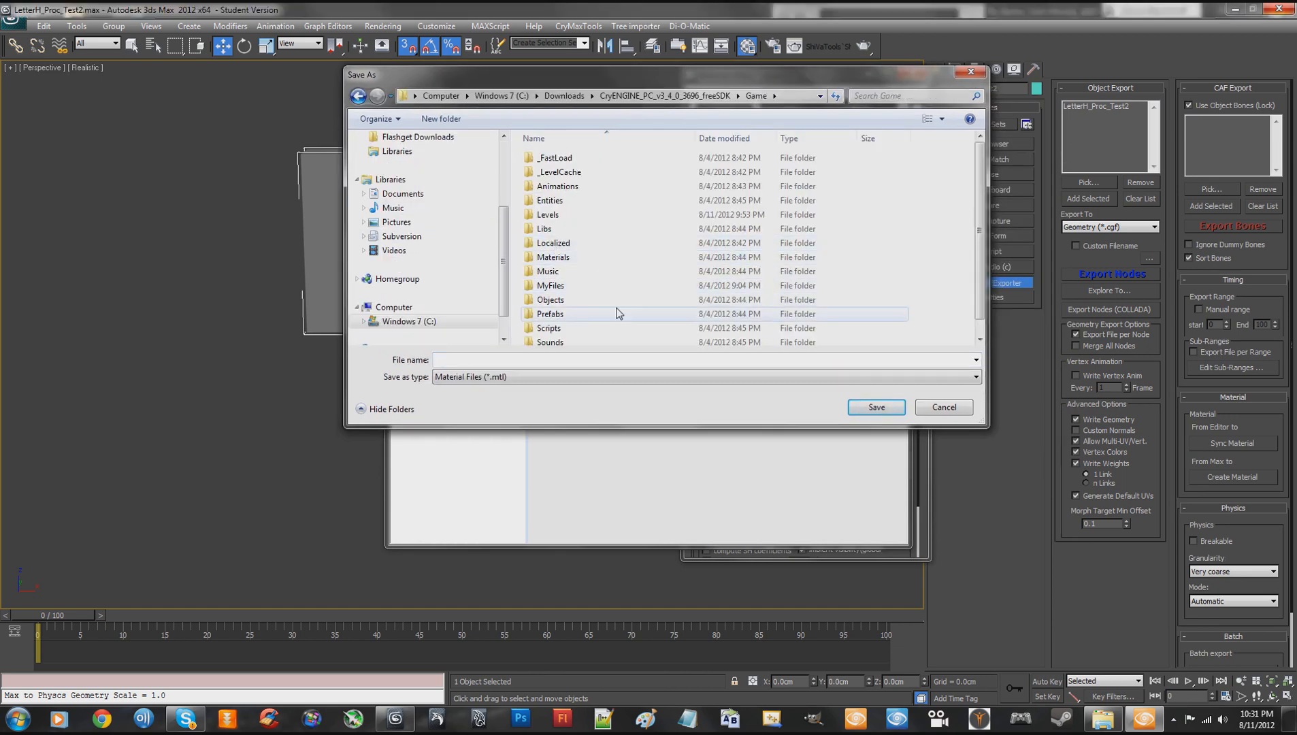
pyautogui.doubleClick(555, 286)
pyautogui.click(564, 160)
pyautogui.doubleClick(564, 160)
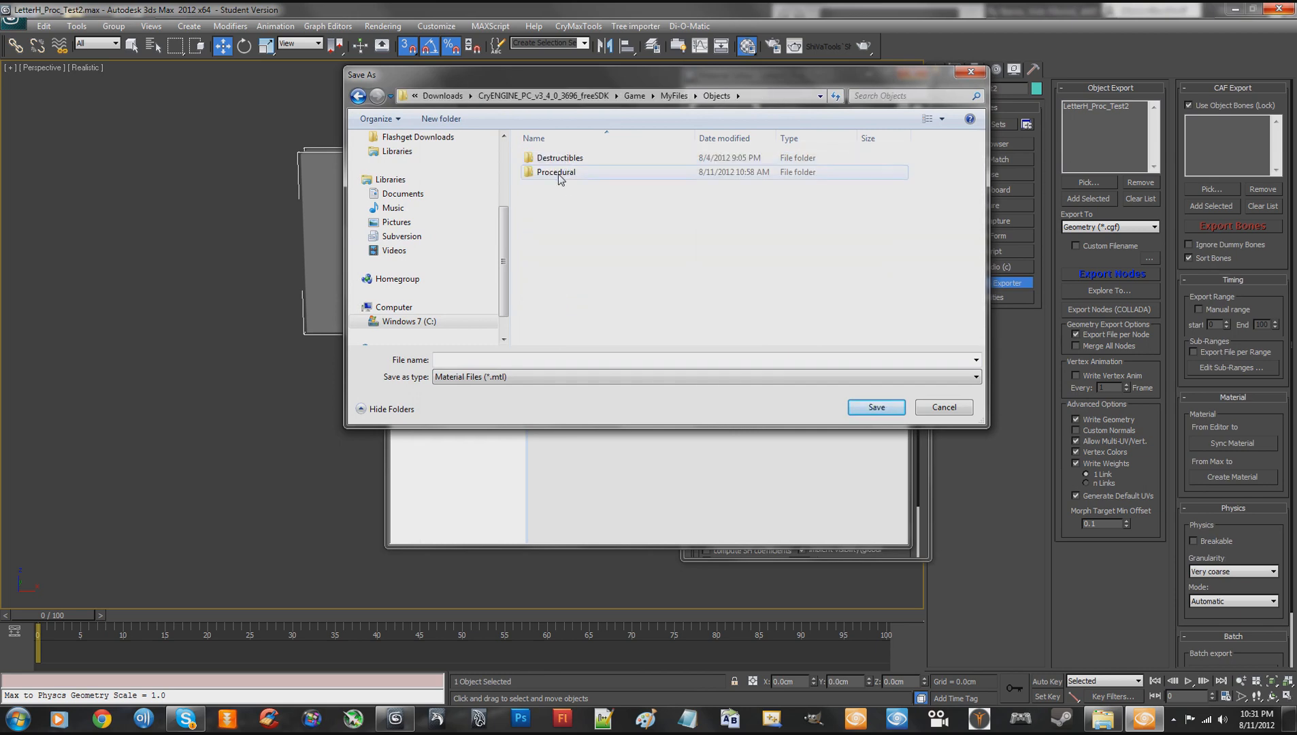
pyautogui.doubleClick(564, 171)
pyautogui.doubleClick(564, 161)
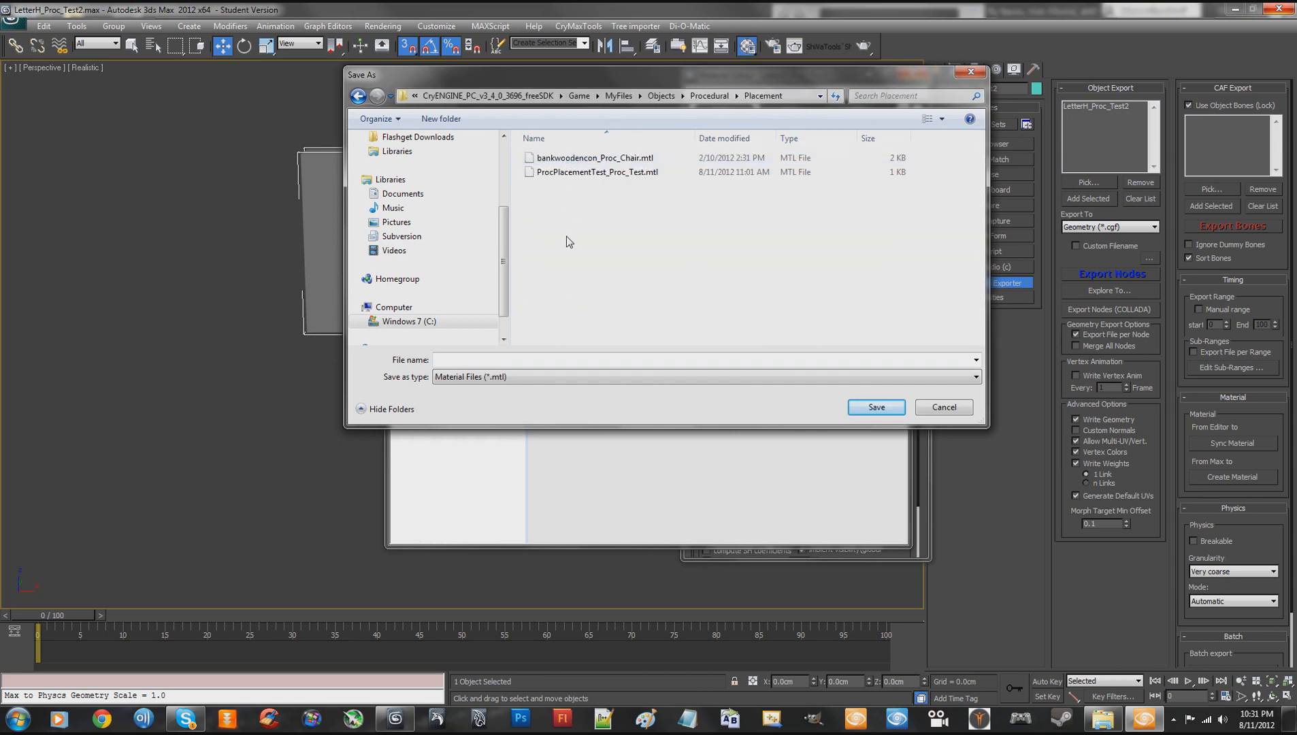
pyautogui.write('LetterH_Proc_Test2')
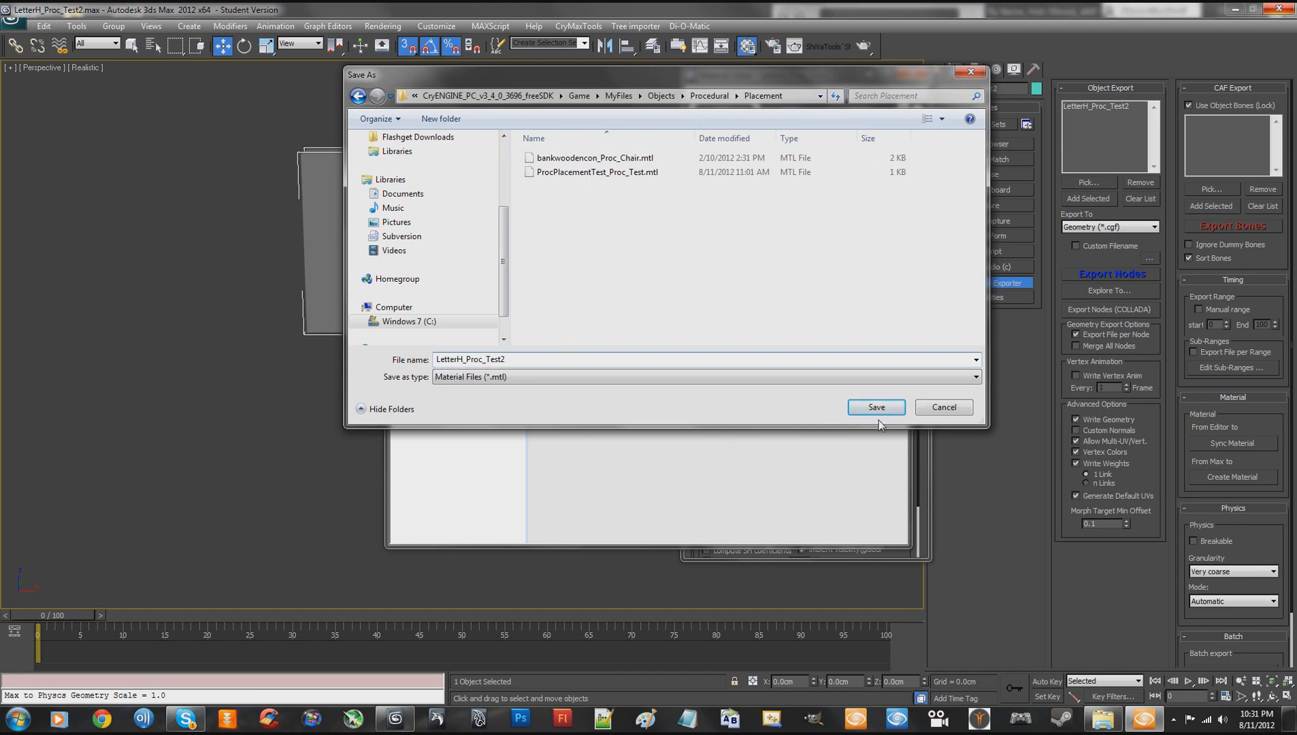
pyautogui.click(876, 408)
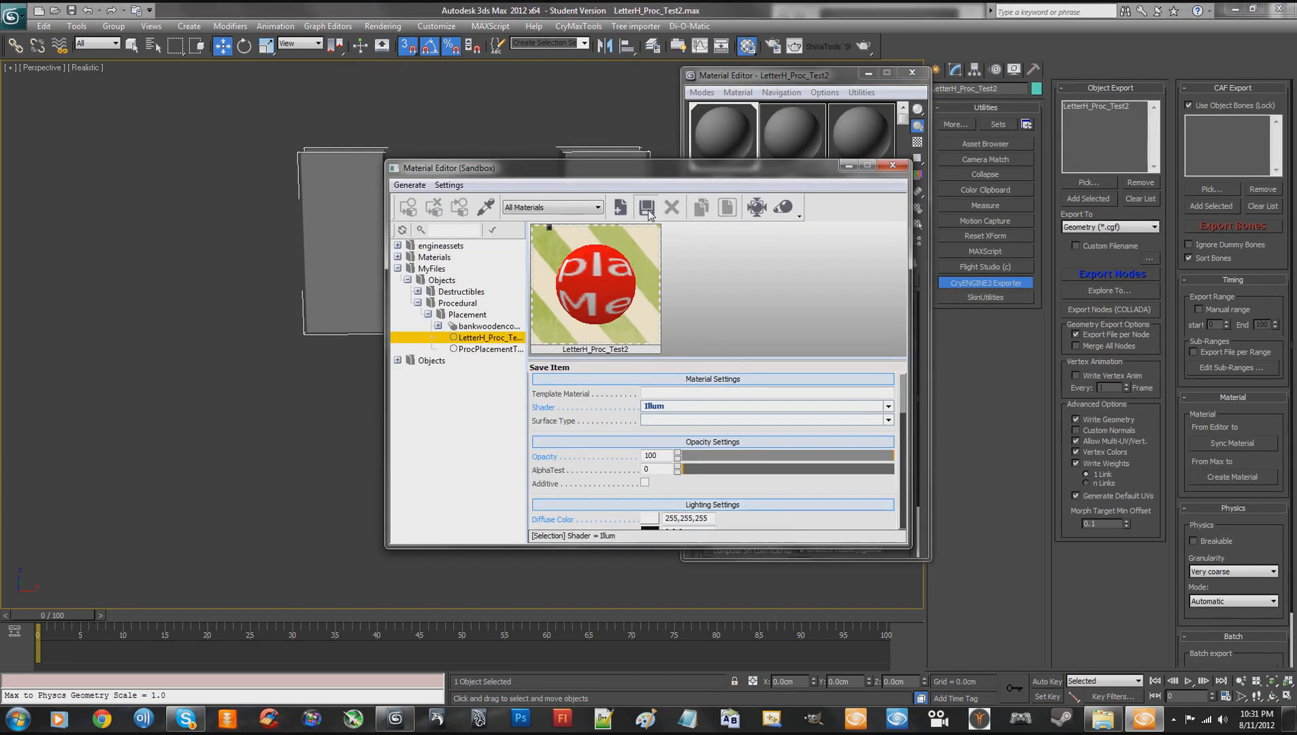
# - Enlarge the Sandbox Material Editor and assign textures/defaults/grey.dds as the diffuse map of LetterH_Proc_Test2
pyautogui.moveTo(664, 169); pyautogui.dragTo(572, 106)
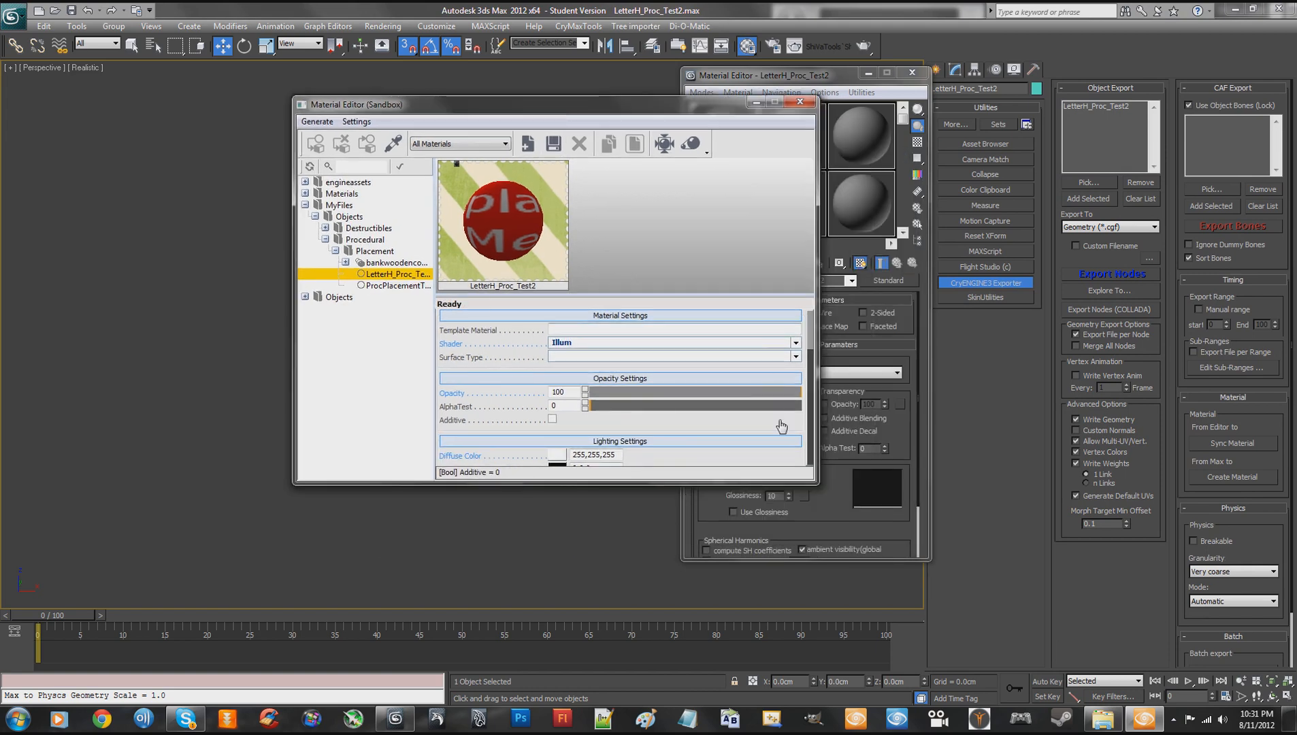
pyautogui.moveTo(810, 479); pyautogui.dragTo(988, 536)
pyautogui.click(885, 330)
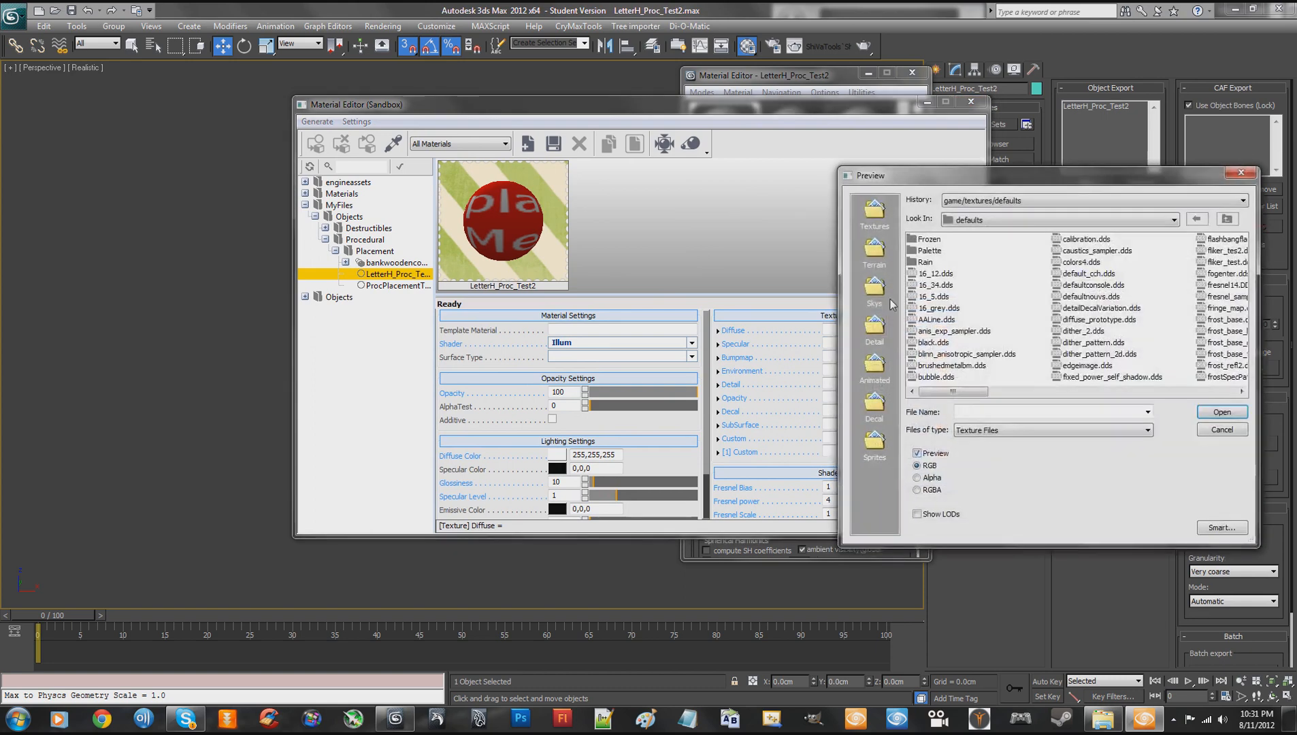
pyautogui.moveTo(957, 393); pyautogui.dragTo(1059, 393)
pyautogui.click(933, 355)
pyautogui.doubleClick(934, 355)
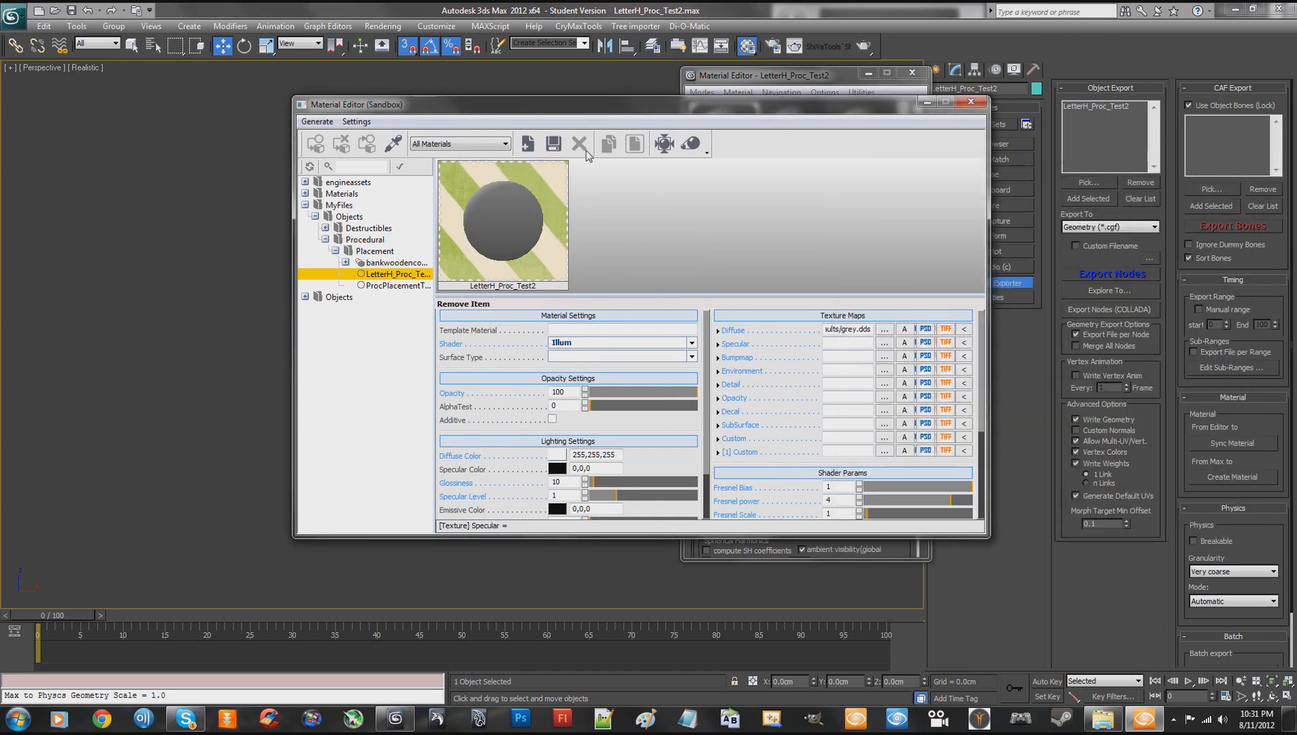
# - Set the material's diffuse color to 126,126,126 and its specular color to 255,255,255
pyautogui.click(557, 454)
pyautogui.moveTo(726, 279)
pyautogui.mouseDown()
pyautogui.moveTo(734, 308)
pyautogui.moveTo(733, 295)
pyautogui.mouseUp()
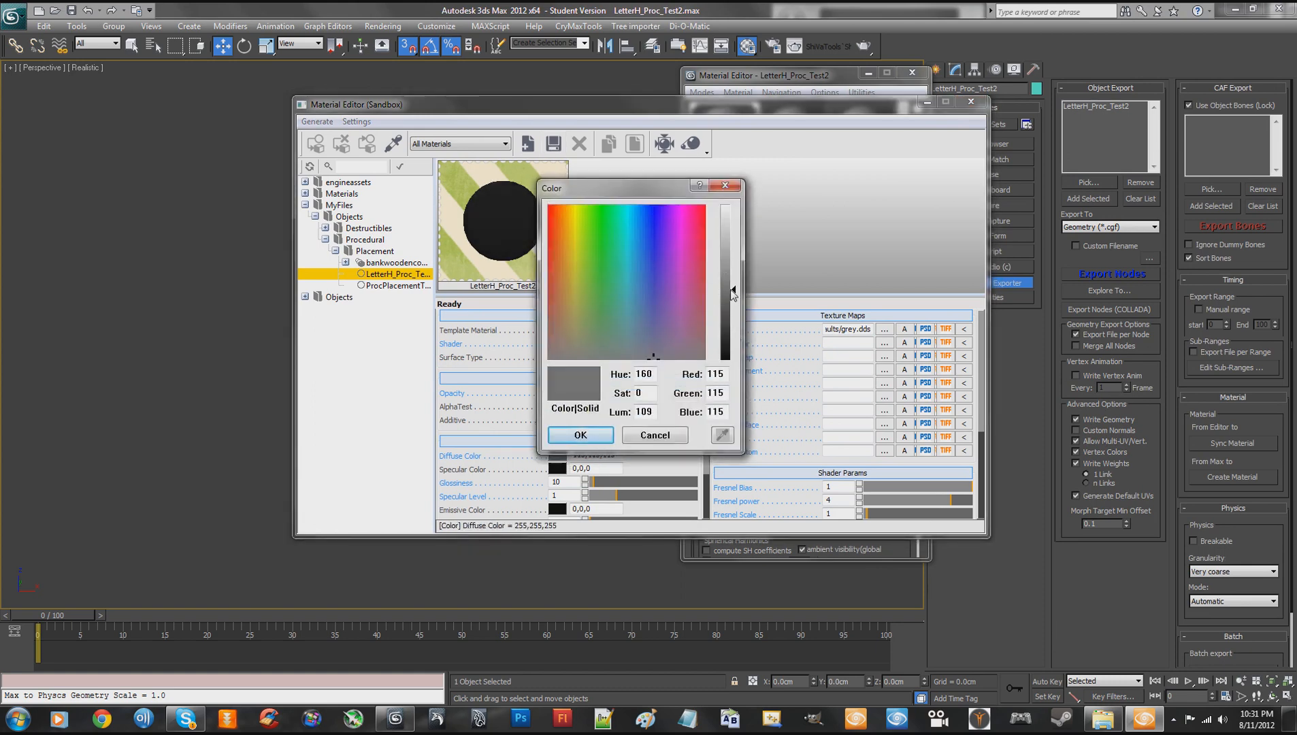
pyautogui.click(580, 435)
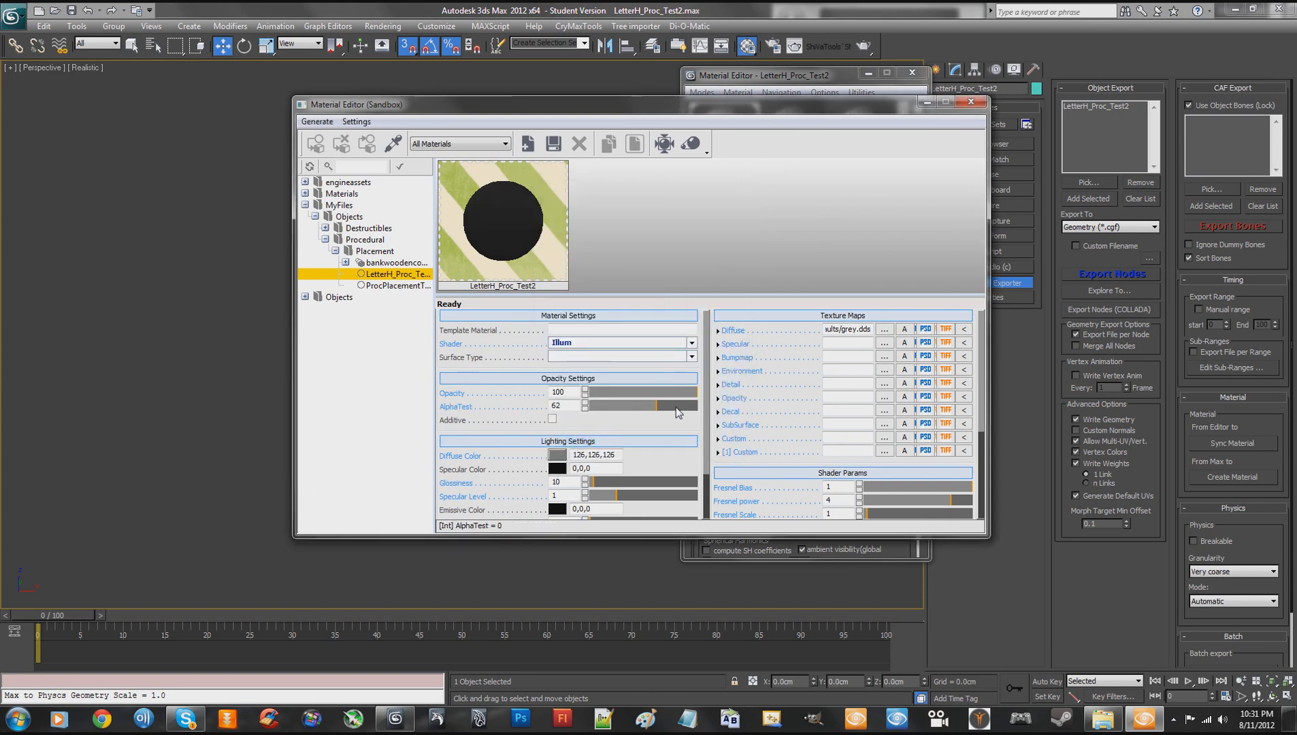
pyautogui.click(558, 468)
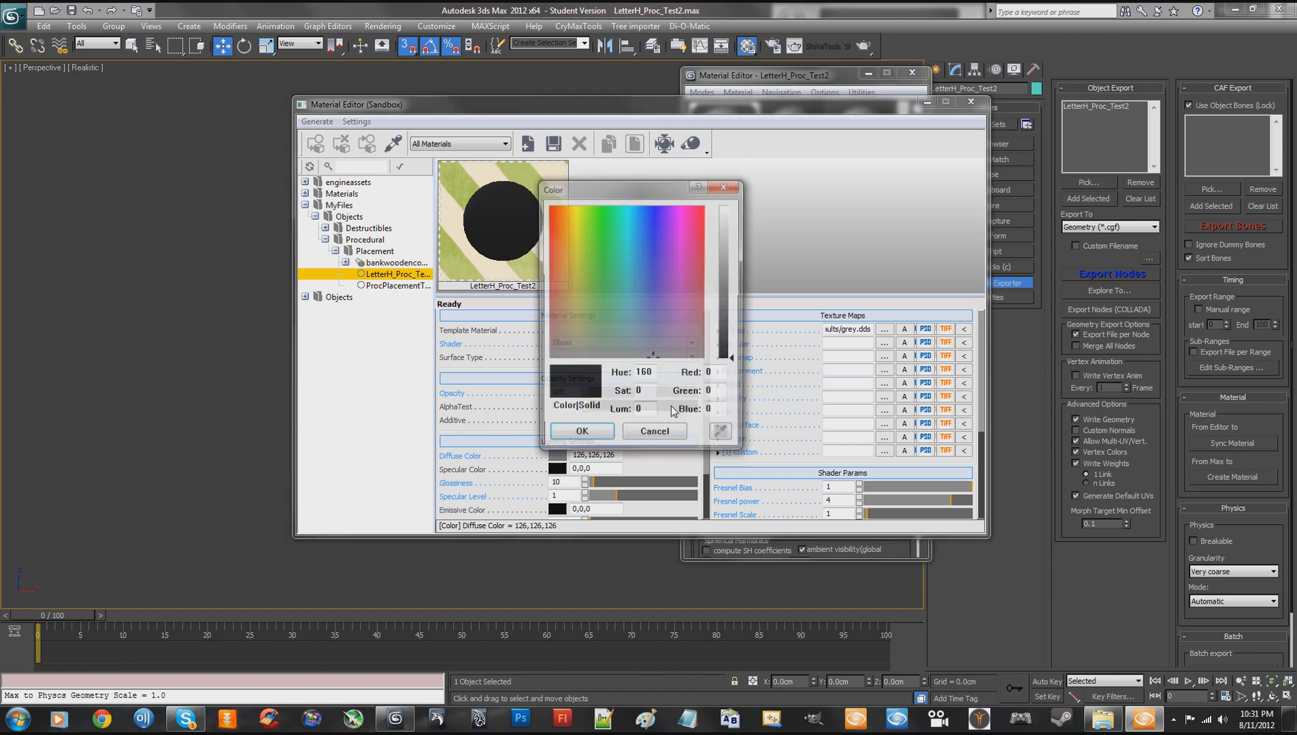
pyautogui.moveTo(733, 359); pyautogui.dragTo(733, 208)
pyautogui.click(581, 435)
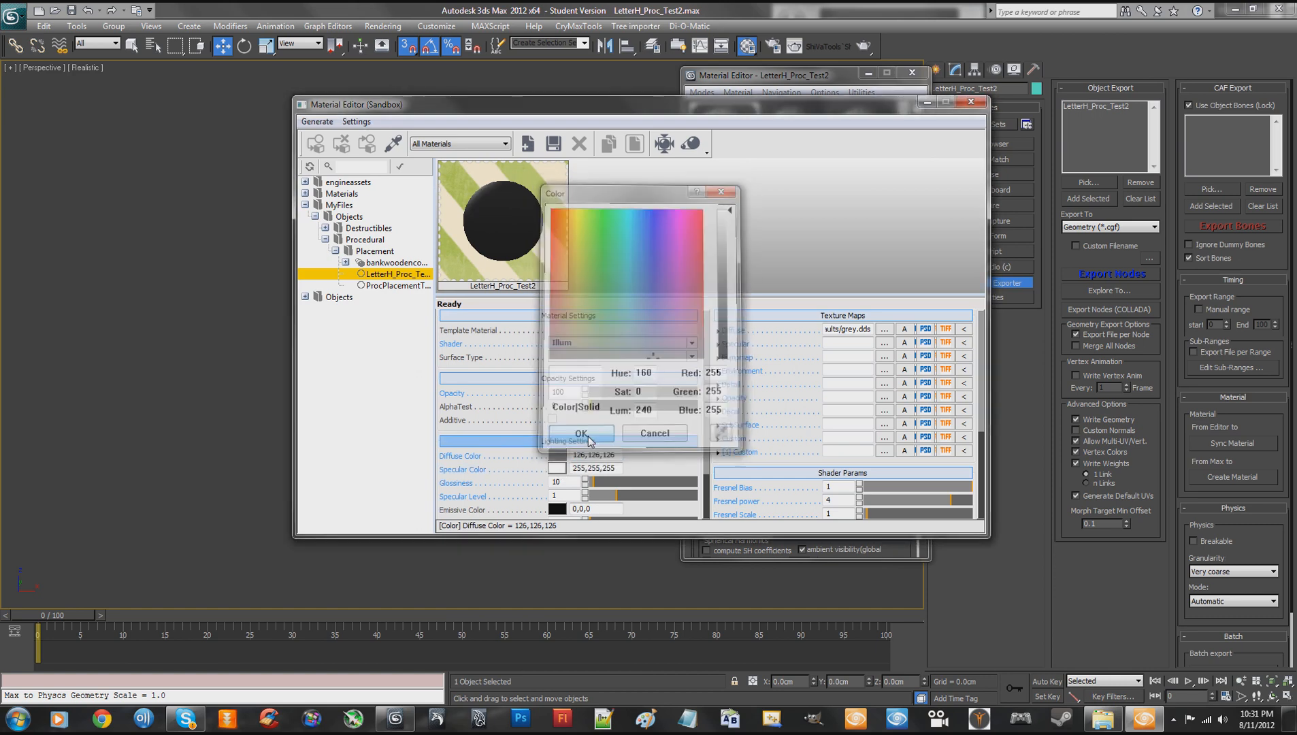
# - Set the material's glossiness to 255, save it and close both material editors
pyautogui.moveTo(603, 485); pyautogui.dragTo(699, 483)
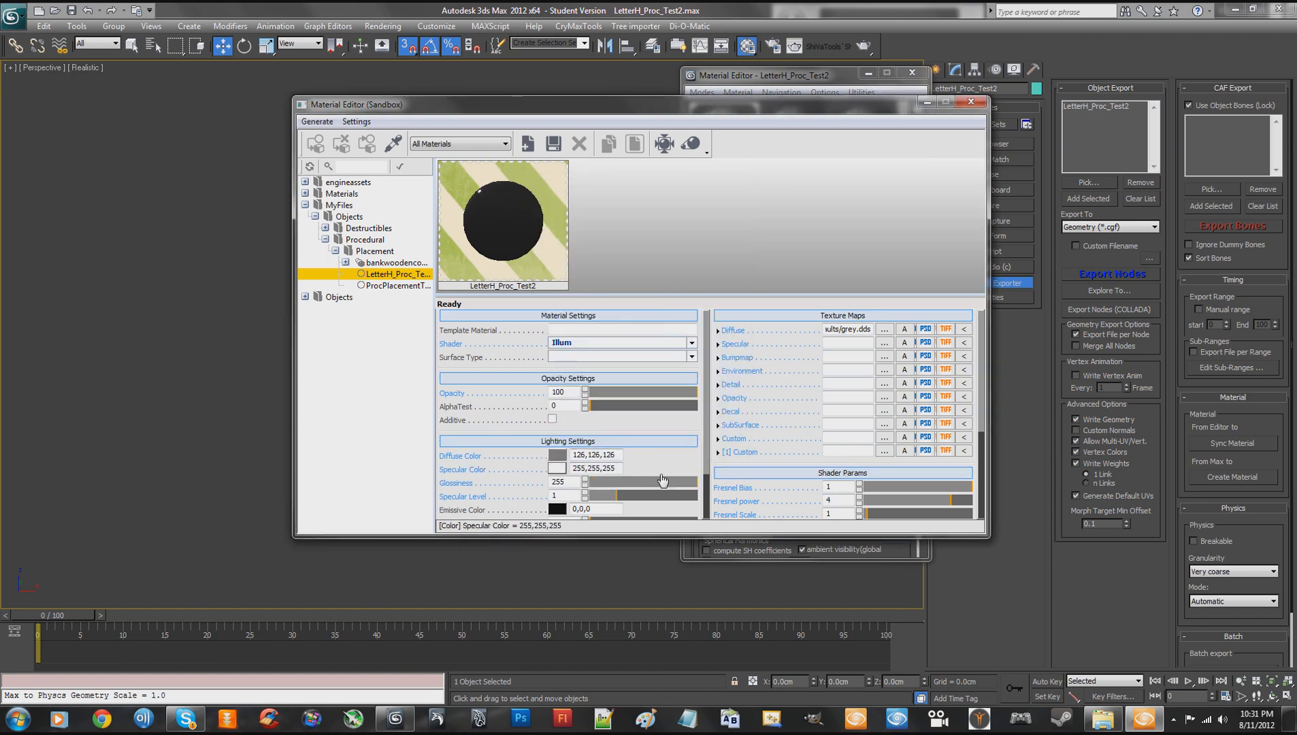
pyautogui.scroll(-2, 709, 401)
pyautogui.scroll(2, 708, 401)
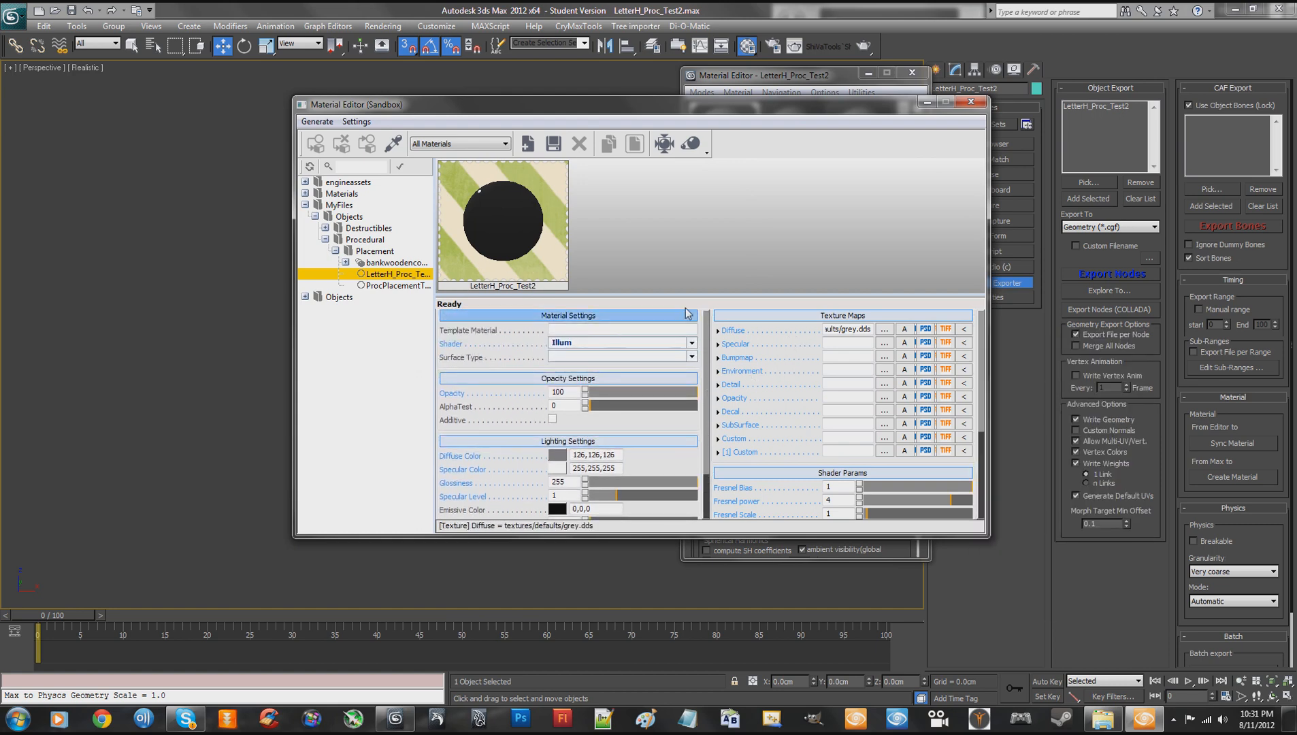
pyautogui.click(555, 147)
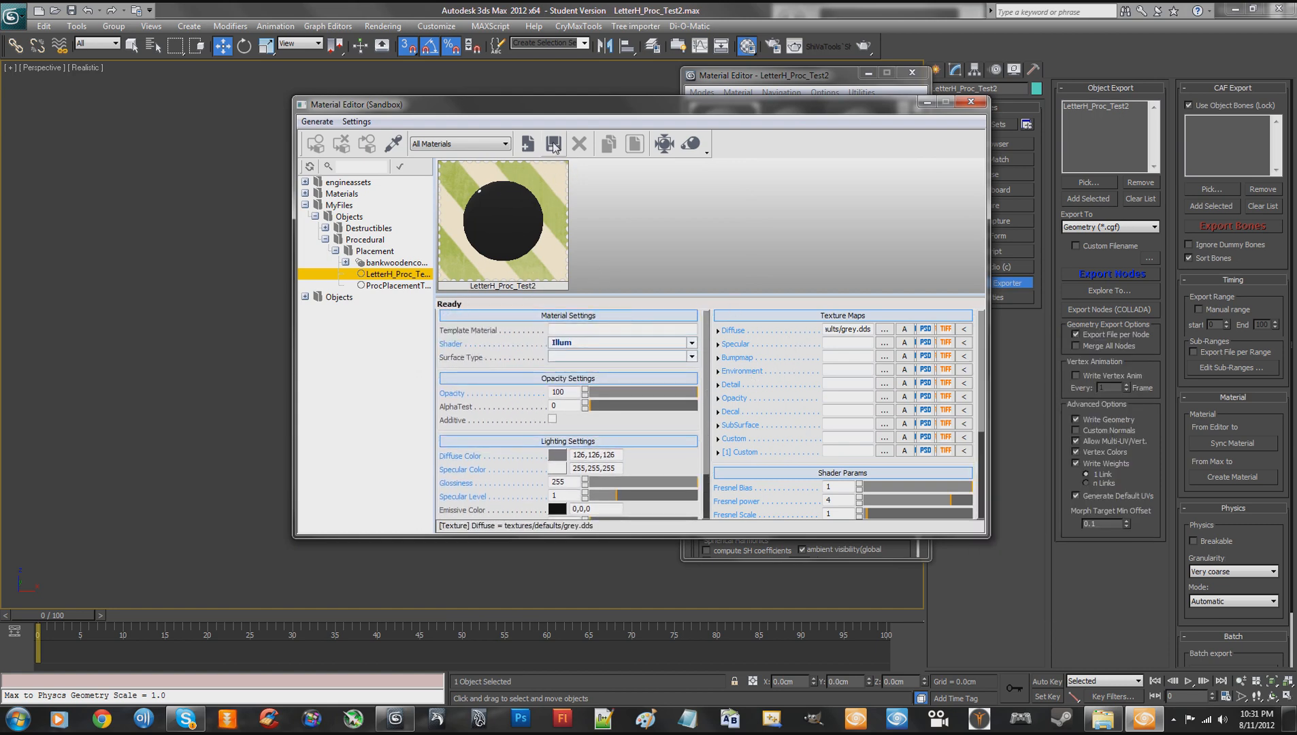
pyautogui.click(970, 102)
pyautogui.moveTo(824, 81); pyautogui.dragTo(780, 80)
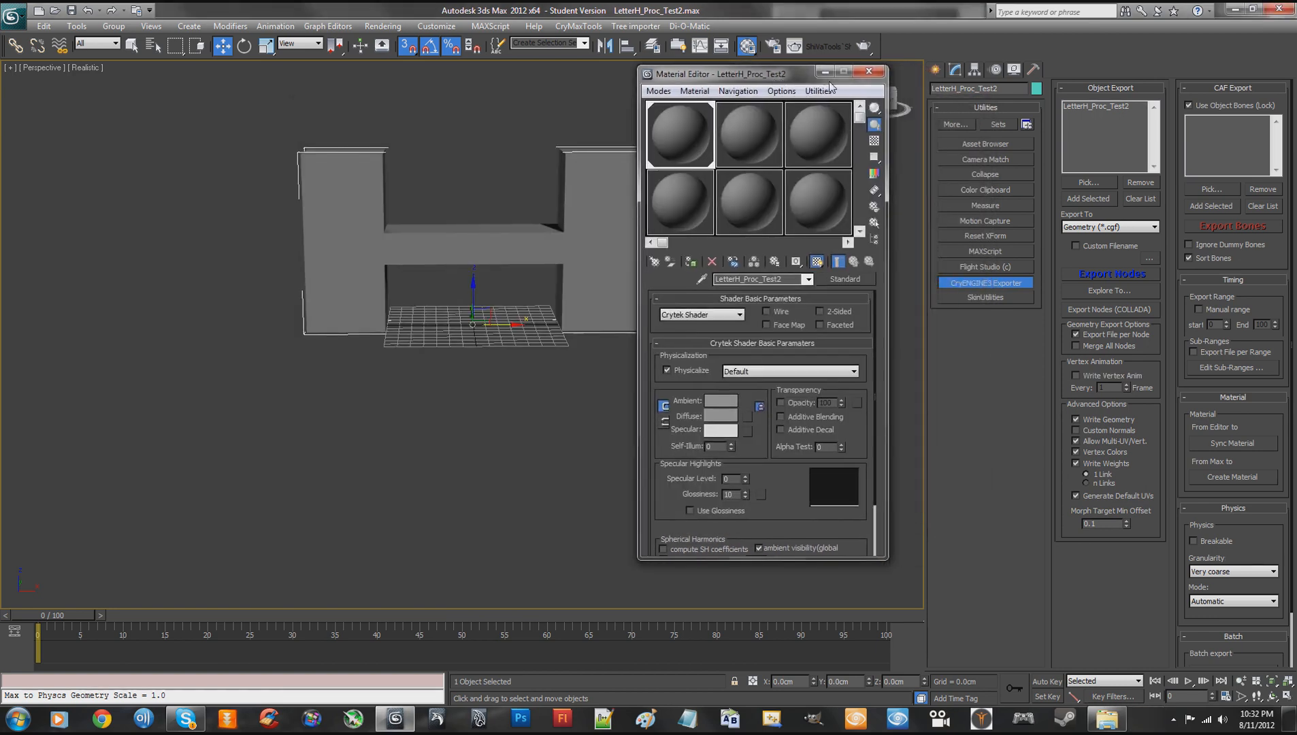
pyautogui.click(868, 71)
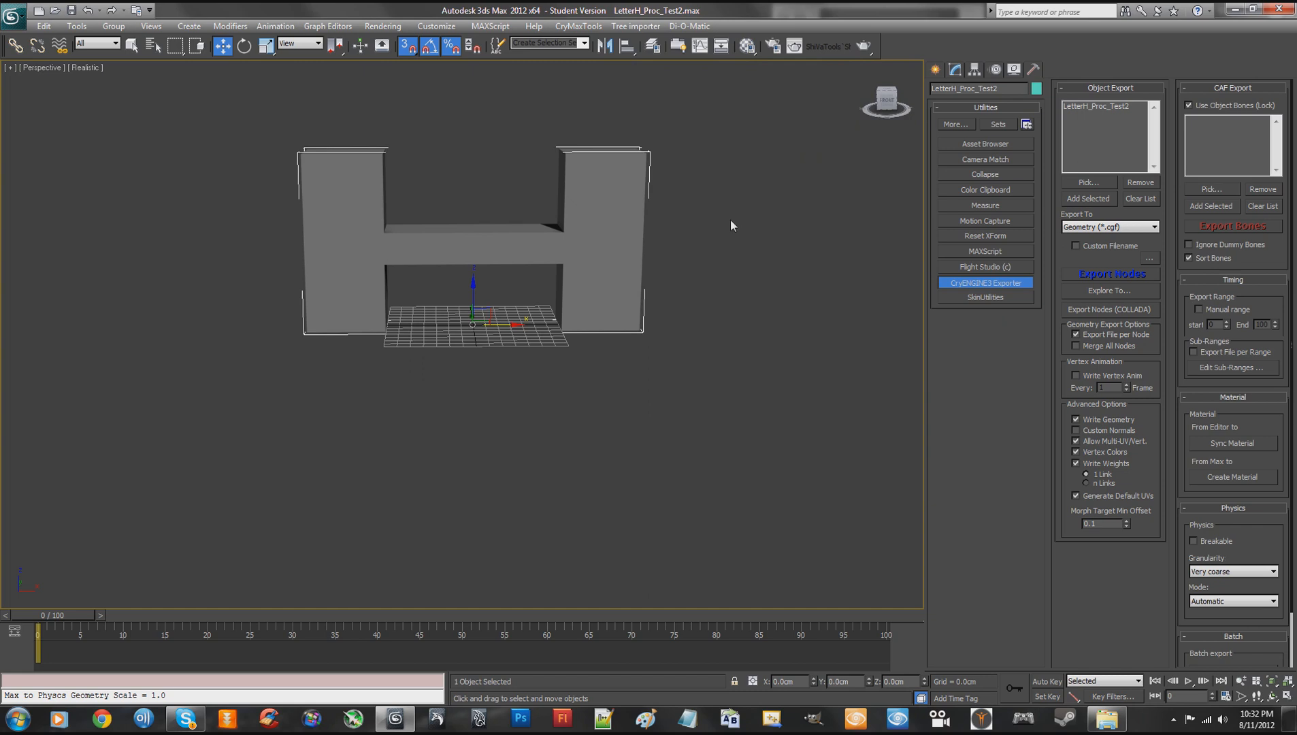
# - Examine the parts of the object name LetterH_Proc_Test2, highlighting the base name and the _Proc portion
pyautogui.moveTo(1006, 90); pyautogui.dragTo(933, 89)
pyautogui.click(1005, 89)
pyautogui.moveTo(963, 91); pyautogui.dragTo(975, 92)
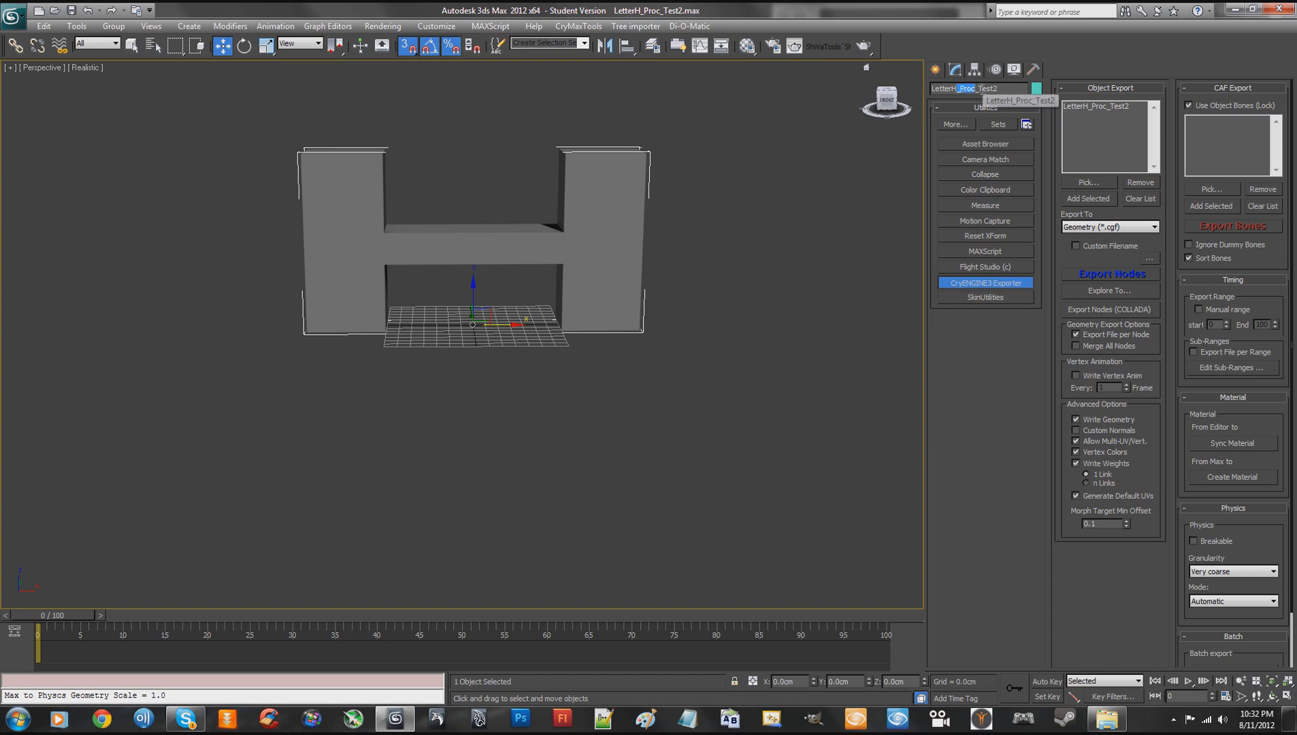
pyautogui.click(980, 89)
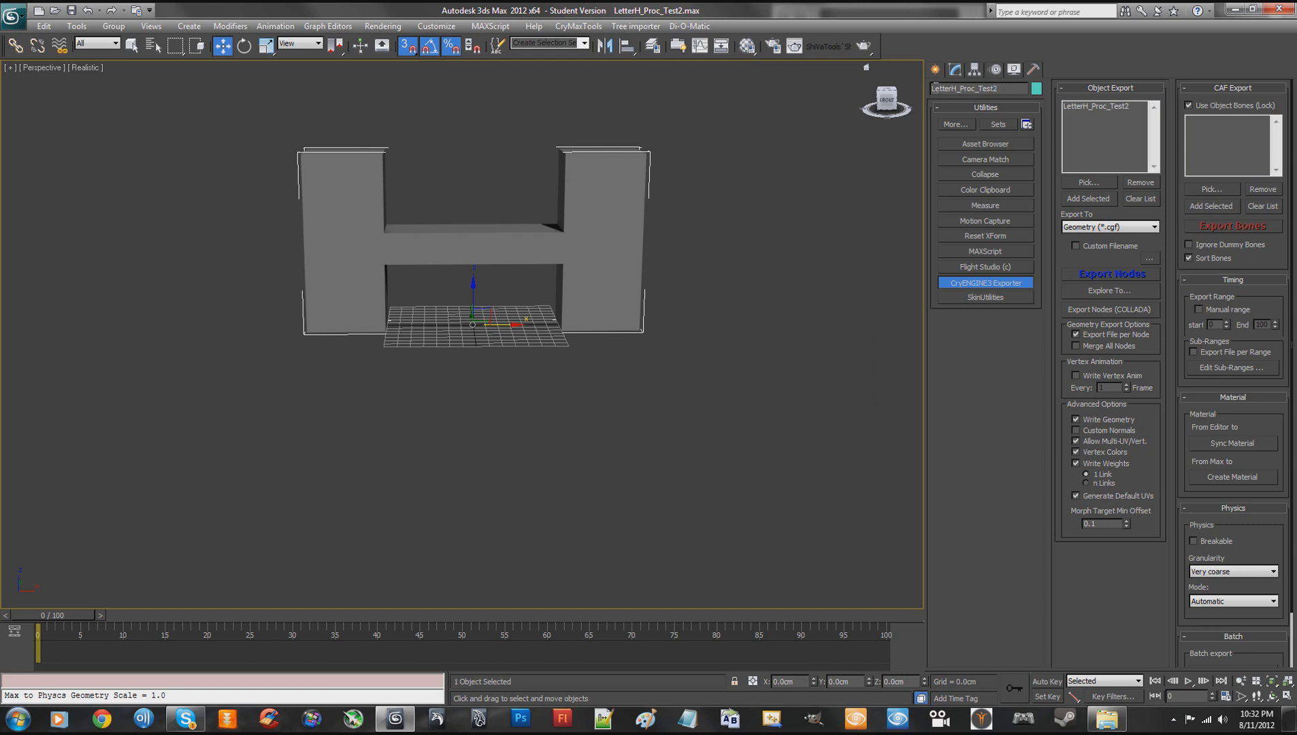
pyautogui.moveTo(932, 88); pyautogui.dragTo(974, 89)
pyautogui.click(994, 88)
pyautogui.click(1005, 91)
pyautogui.moveTo(1011, 88); pyautogui.dragTo(932, 91)
pyautogui.hotkey('ctrl', 'c')
# - Deselect the H-shaped object and close 3ds Max, saving the scene changes
pyautogui.click(751, 216)
pyautogui.click(1280, 8)
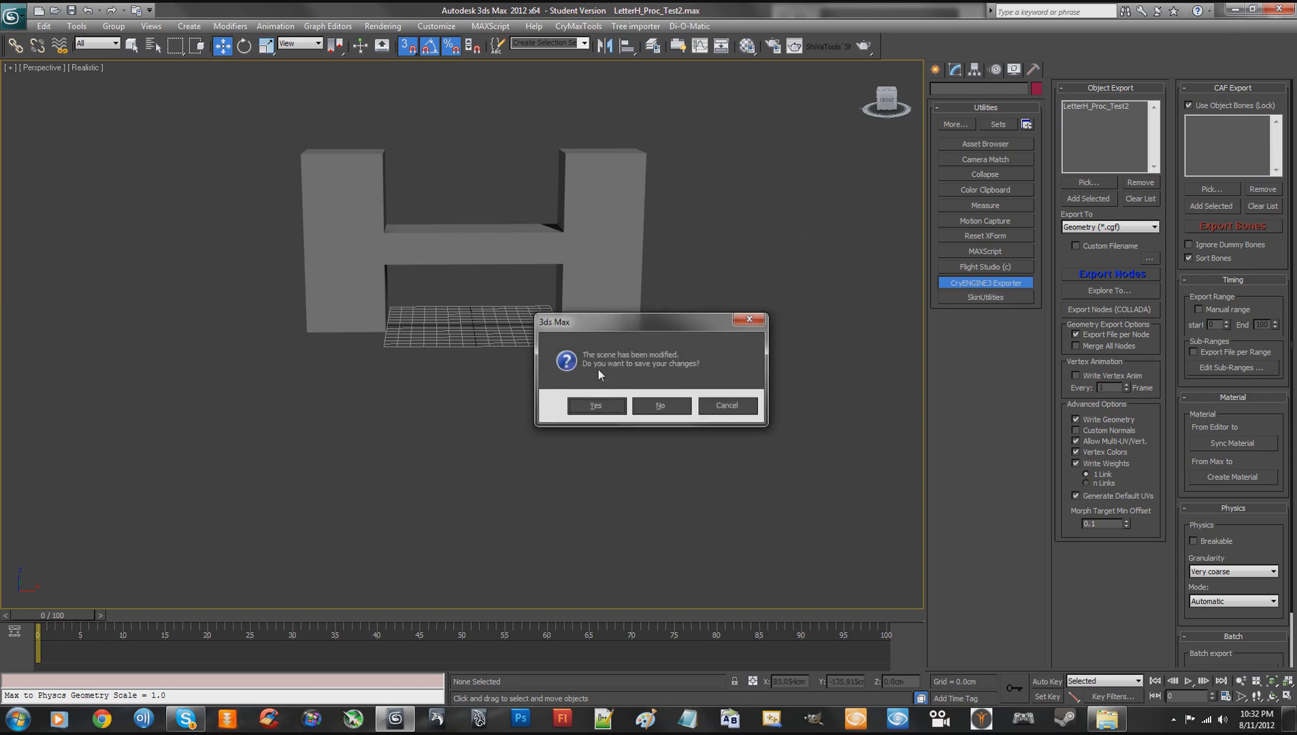
pyautogui.click(602, 402)
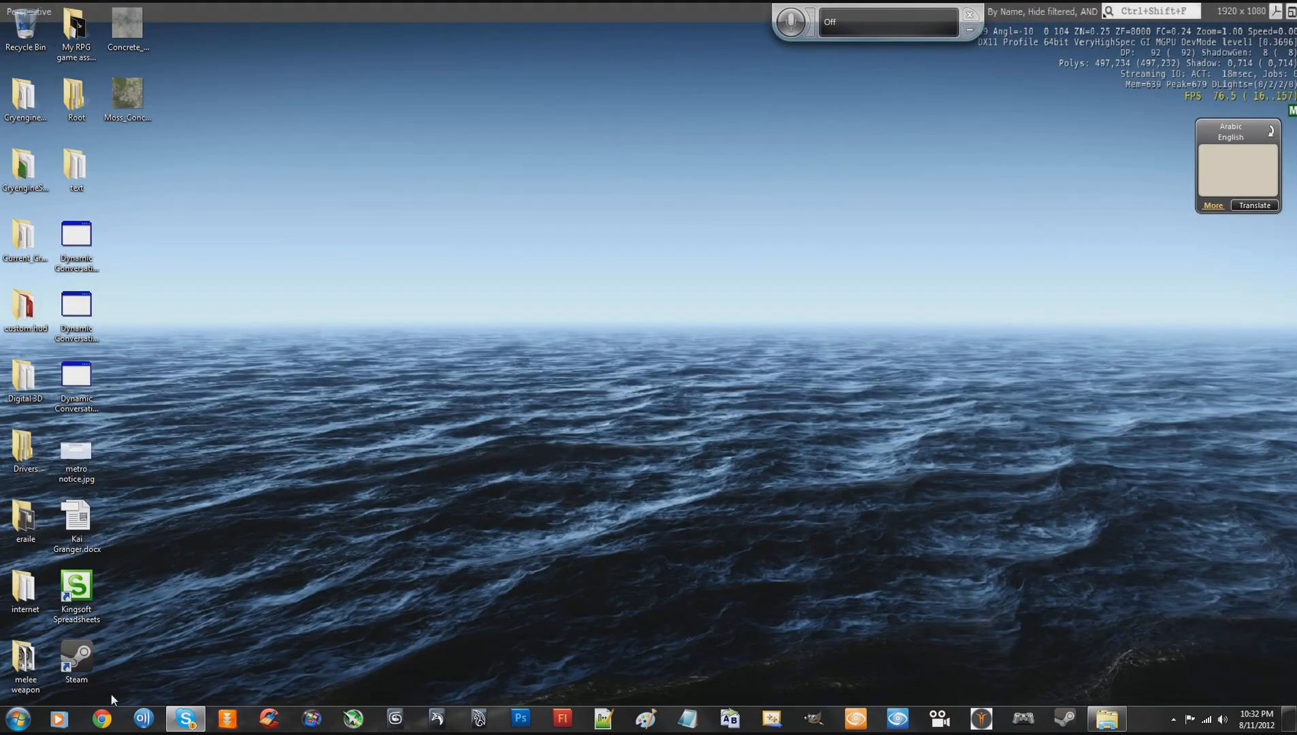
# - Switch to Windows Explorer and browse to the Game folder of CryENGINE_PC_v3_4_0_3696_freeSDK
pyautogui.click(1104, 718)
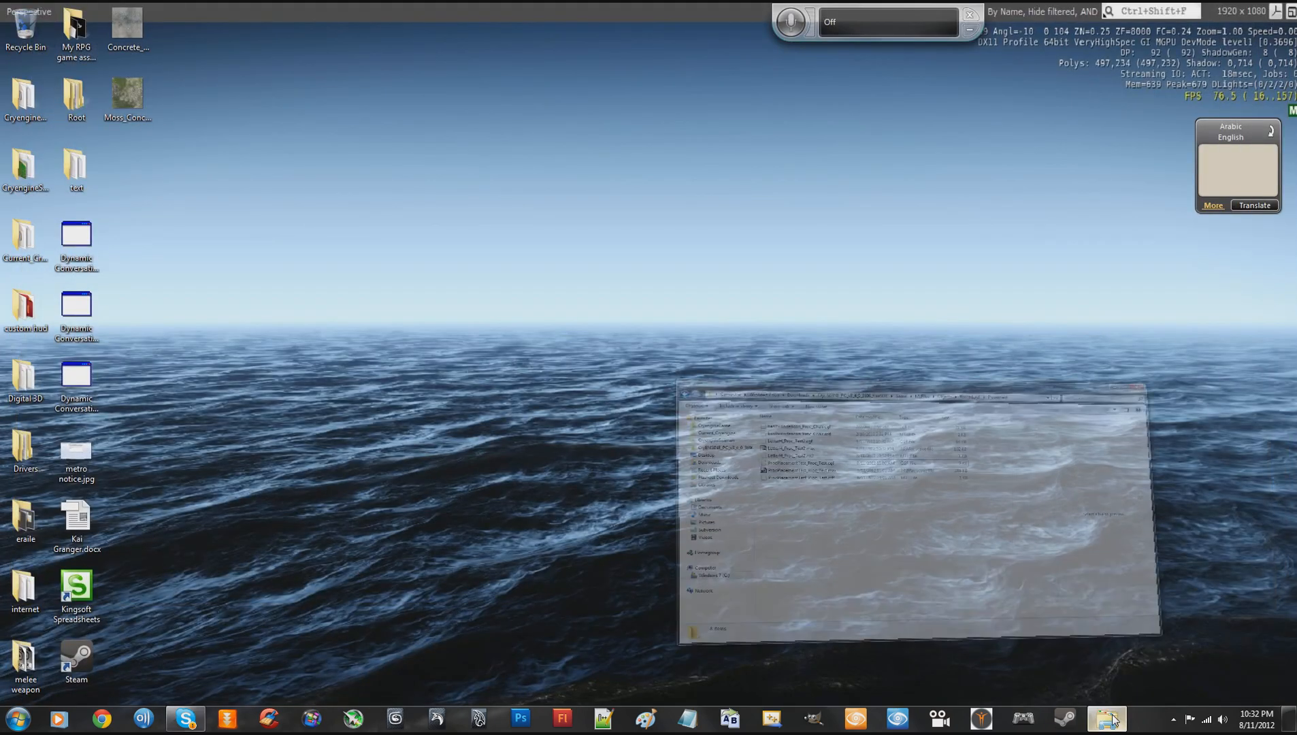
pyautogui.moveTo(724, 113); pyautogui.dragTo(661, 94)
pyautogui.click(672, 126)
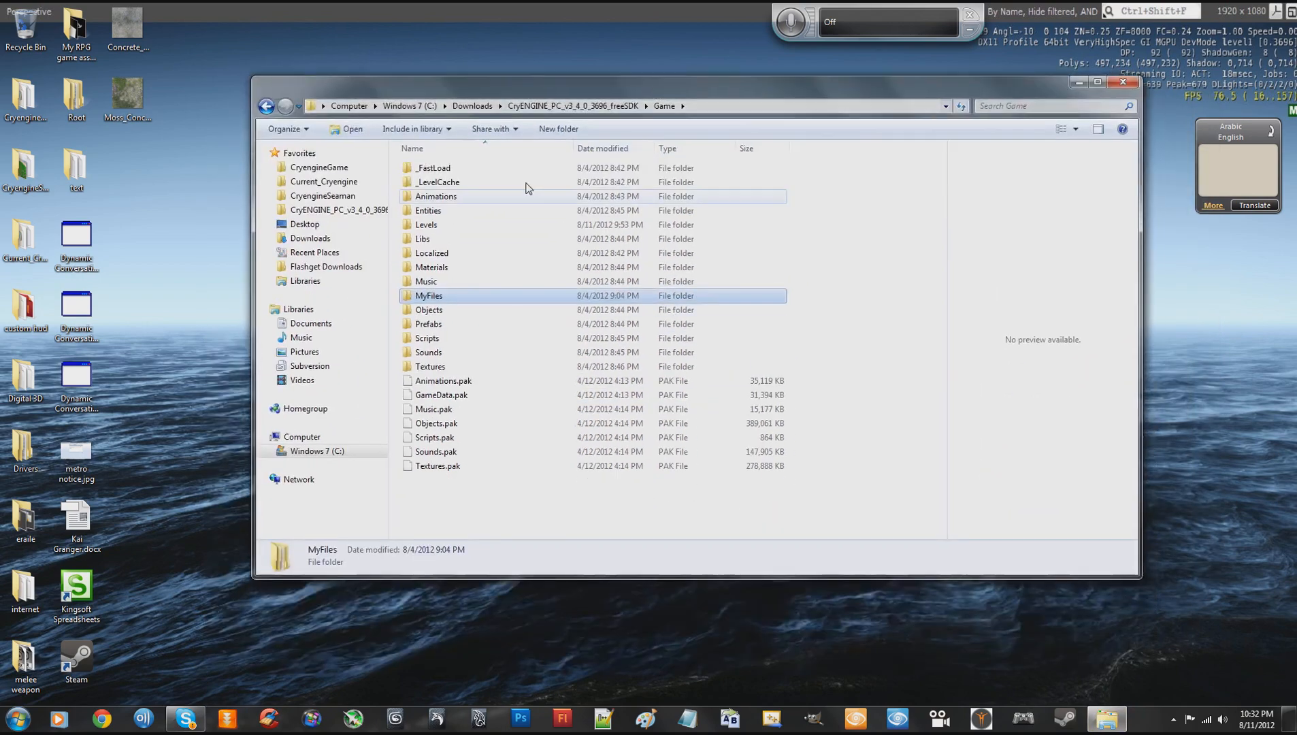
pyautogui.doubleClick(430, 298)
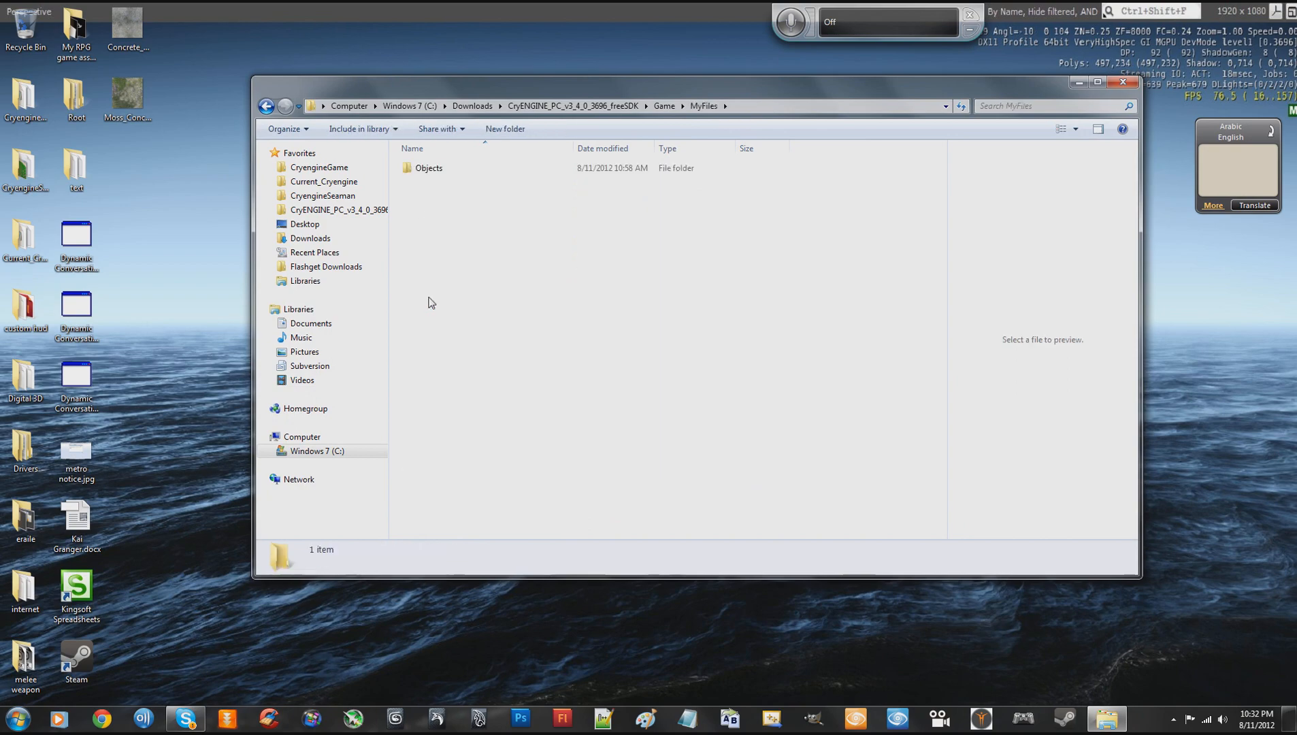
pyautogui.click(267, 106)
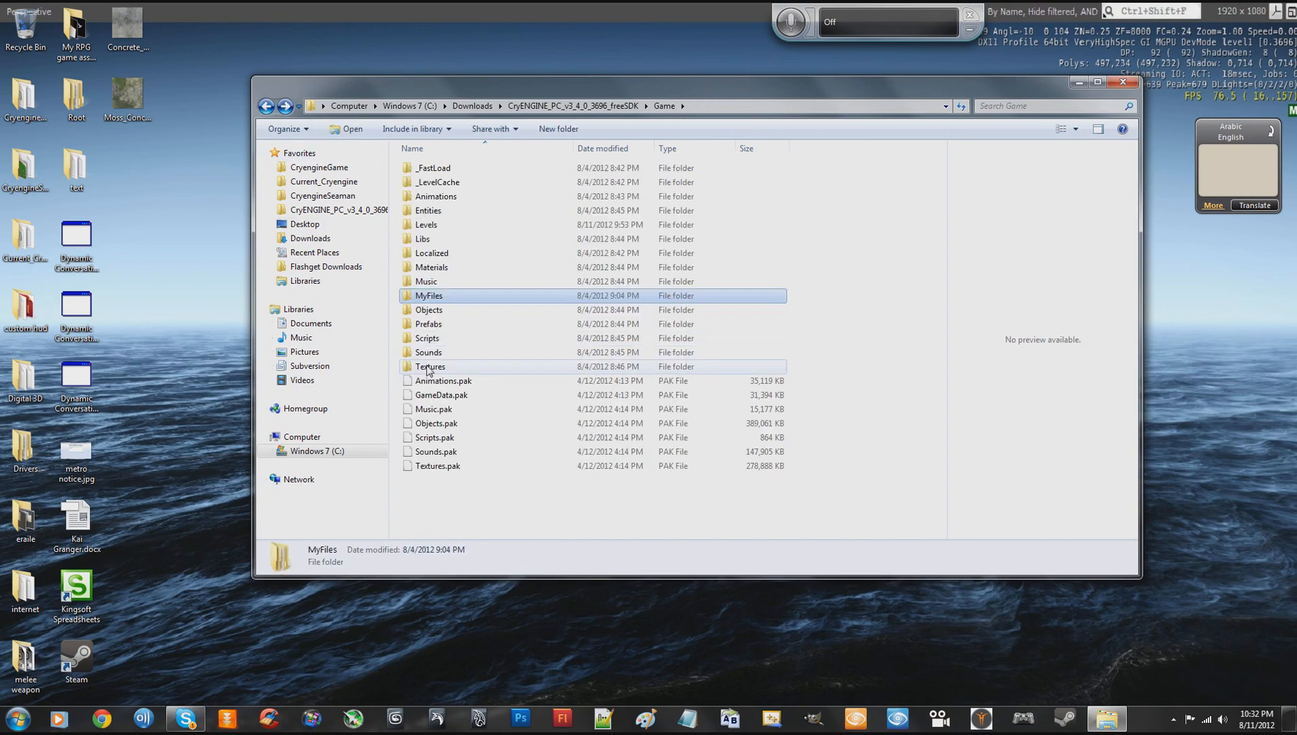
# - Go to the Scripts\Entities\Systems\Procedural folder inside Game
pyautogui.click(426, 343)
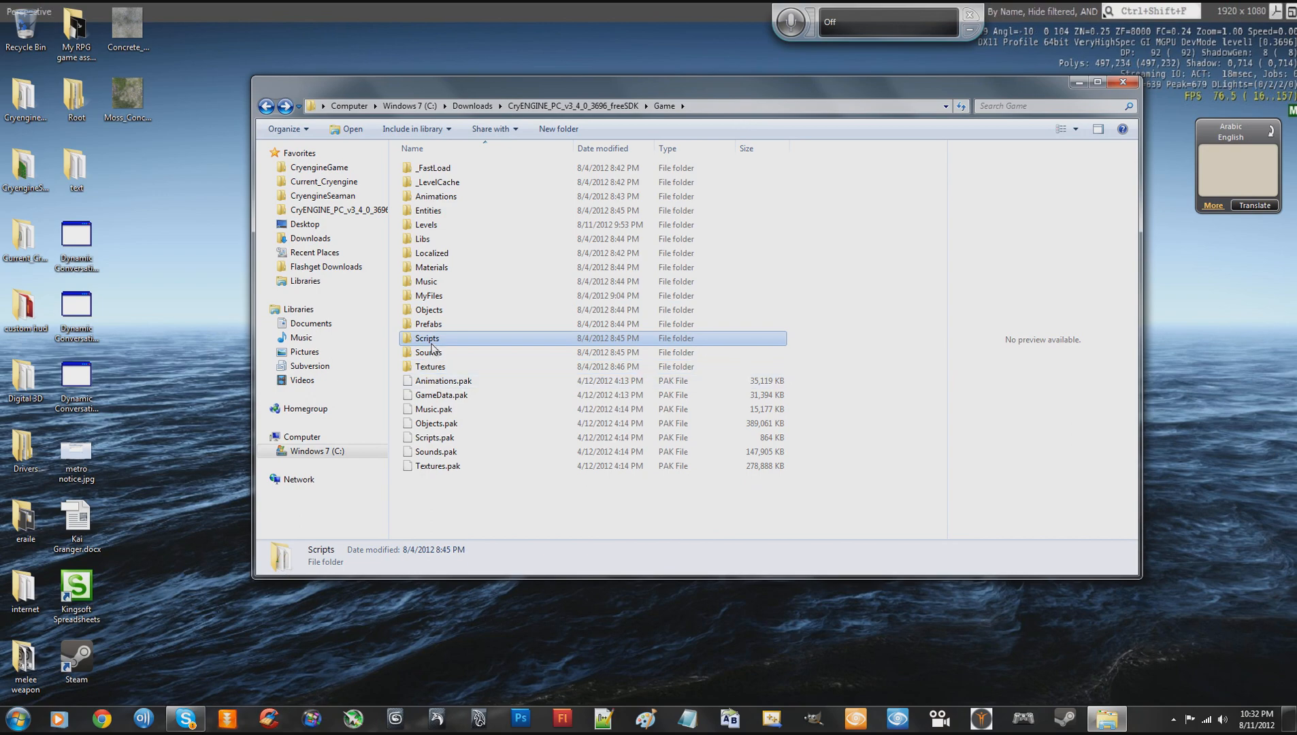
pyautogui.doubleClick(430, 339)
pyautogui.doubleClick(430, 183)
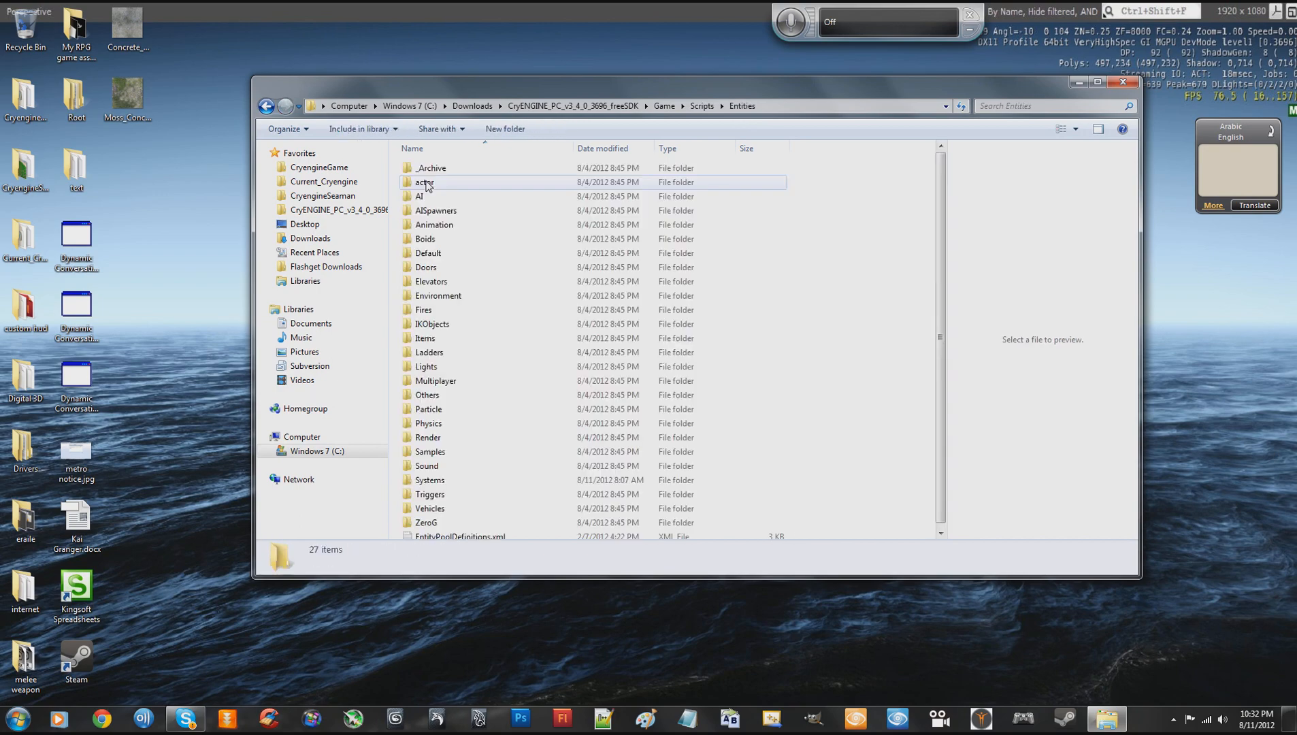
pyautogui.doubleClick(434, 476)
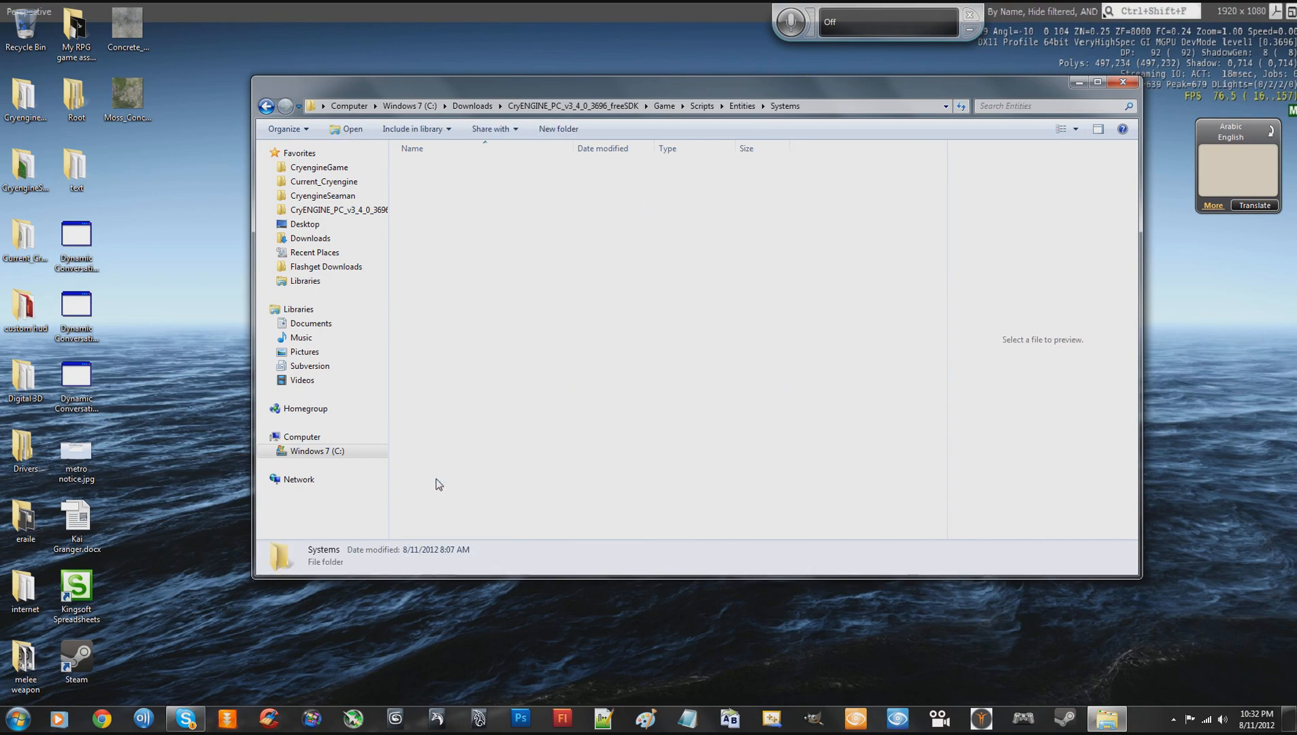
pyautogui.click(449, 170)
pyautogui.doubleClick(449, 170)
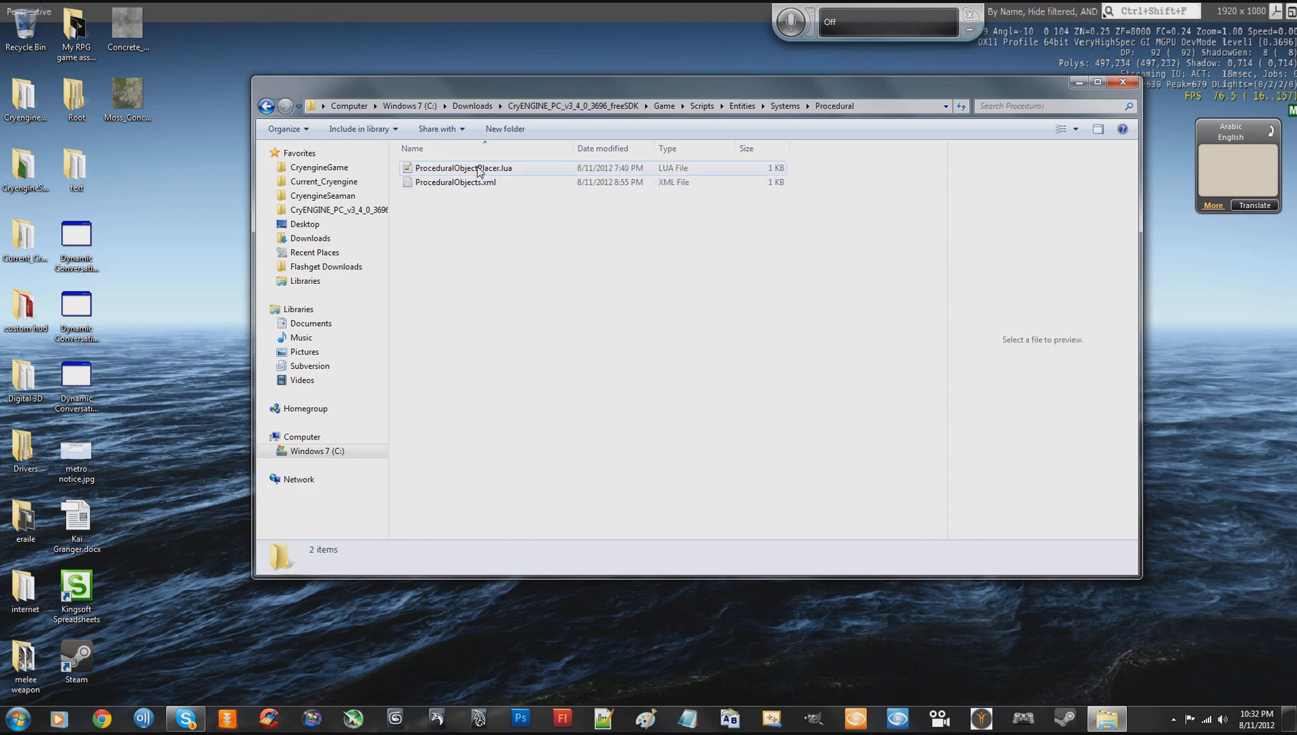
# - Open ProceduralObjects.xml from the Procedural folder in Notepad++
pyautogui.click(478, 170)
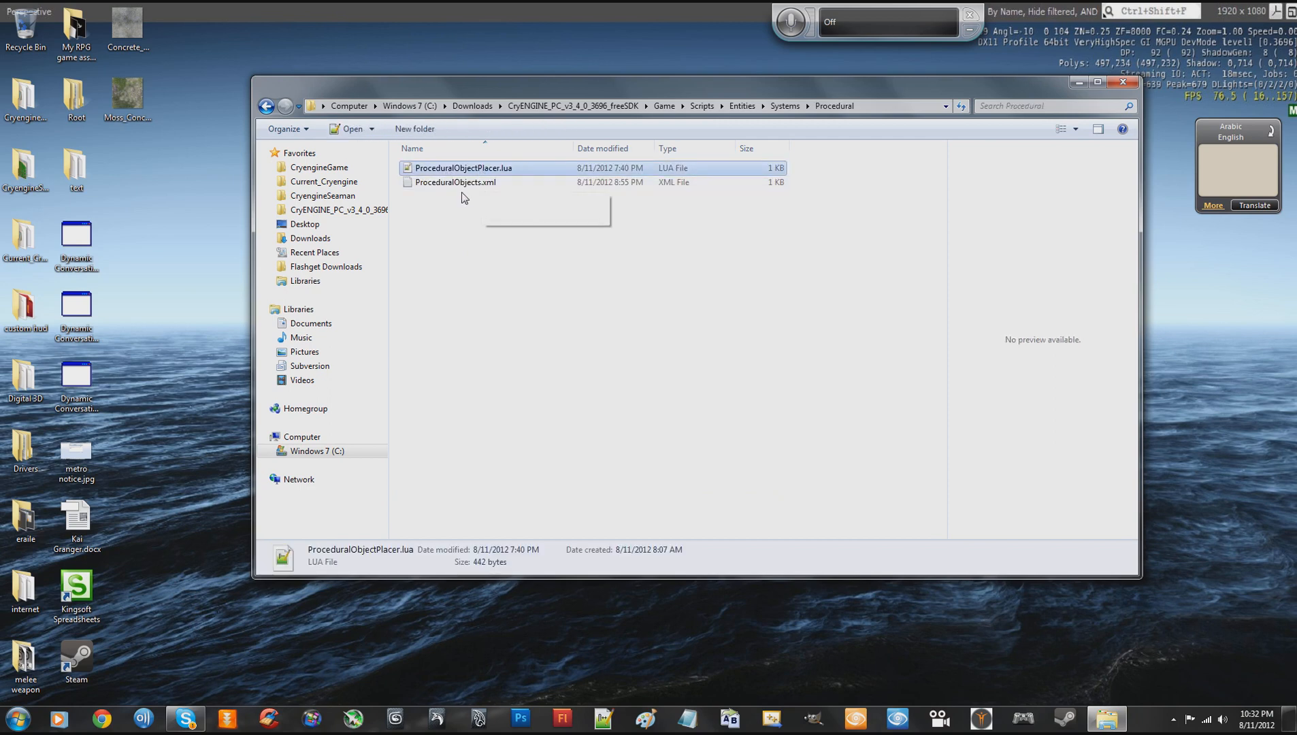
pyautogui.click(515, 182)
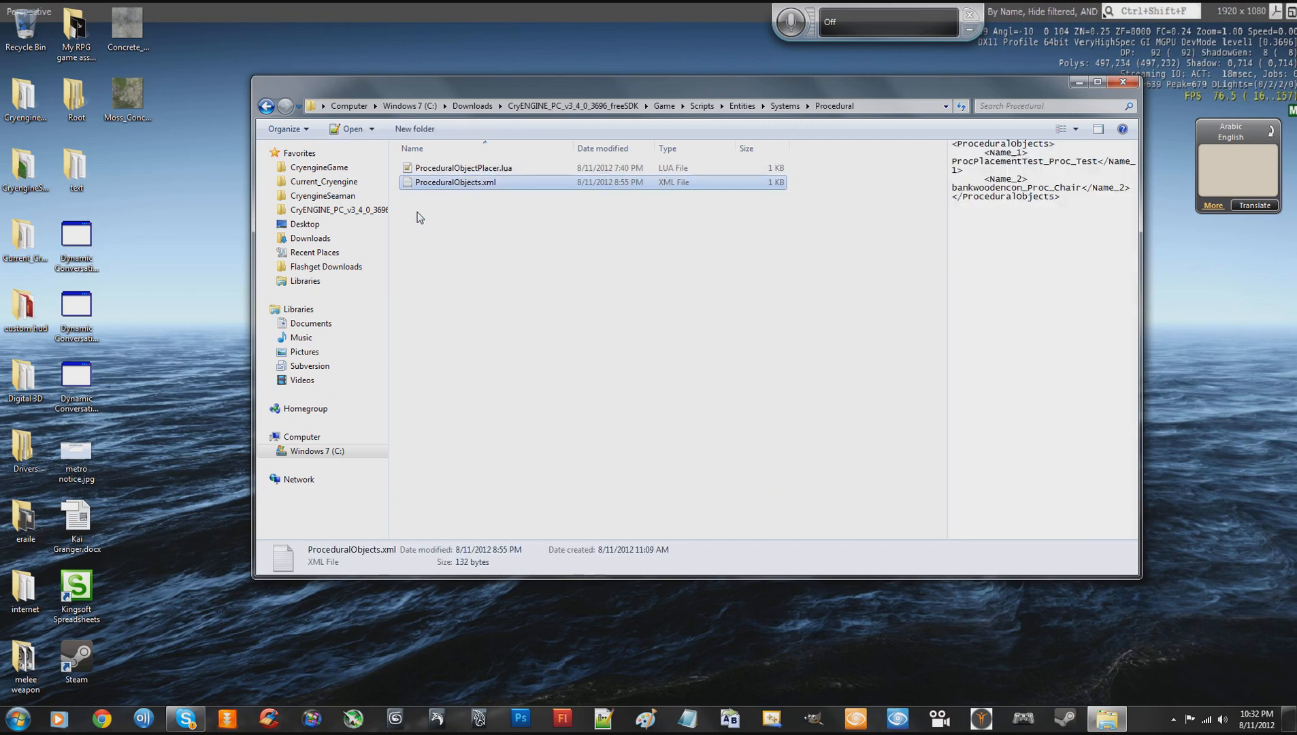
pyautogui.doubleClick(479, 183)
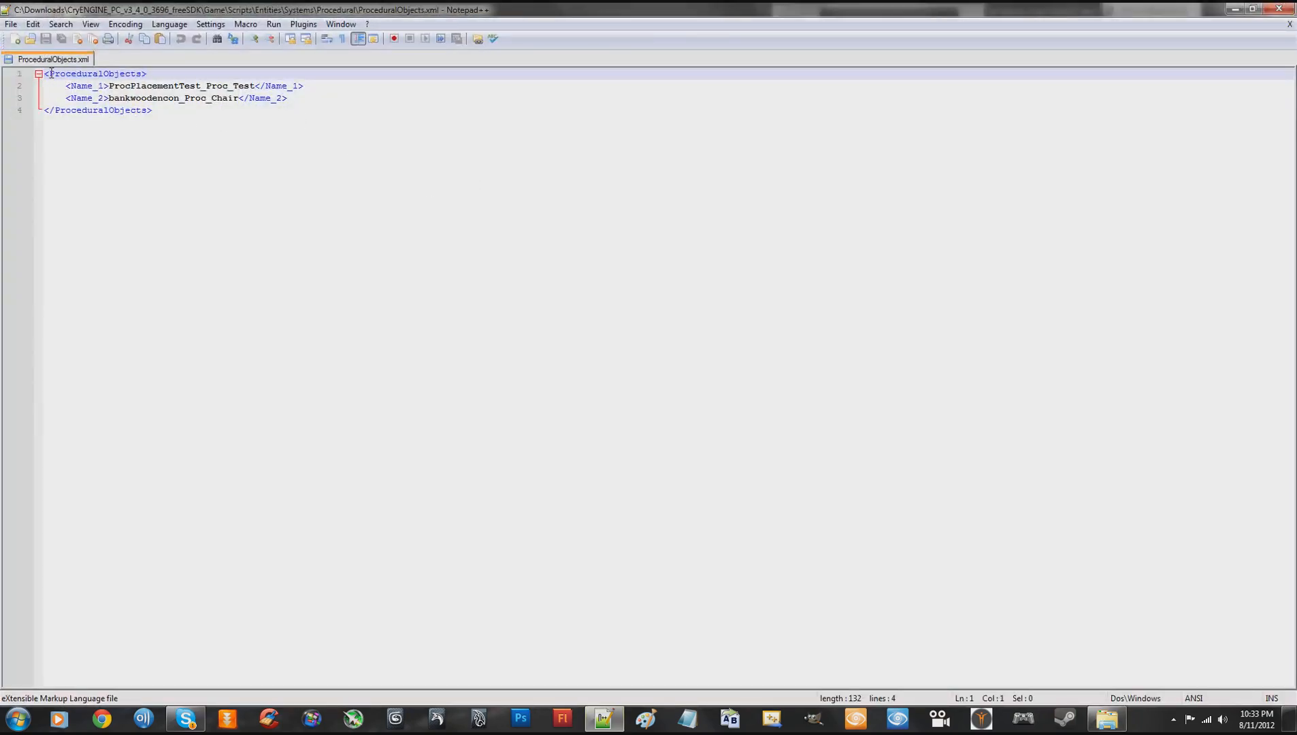
# - Examine the ProceduralObjects root tags and the Name_1 and Name_2 entries in ProceduralObjects.xml
pyautogui.moveTo(51, 73); pyautogui.dragTo(162, 76)
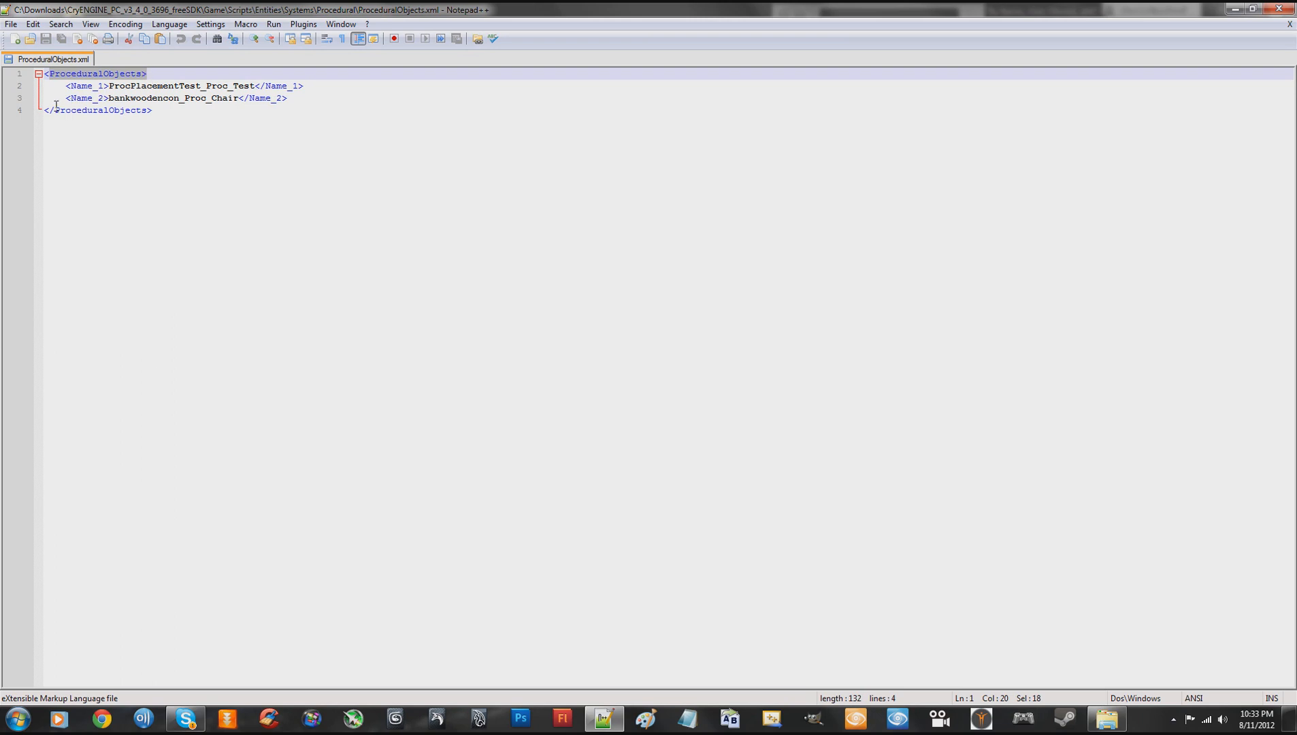
pyautogui.moveTo(45, 110); pyautogui.dragTo(167, 113)
pyautogui.click(204, 118)
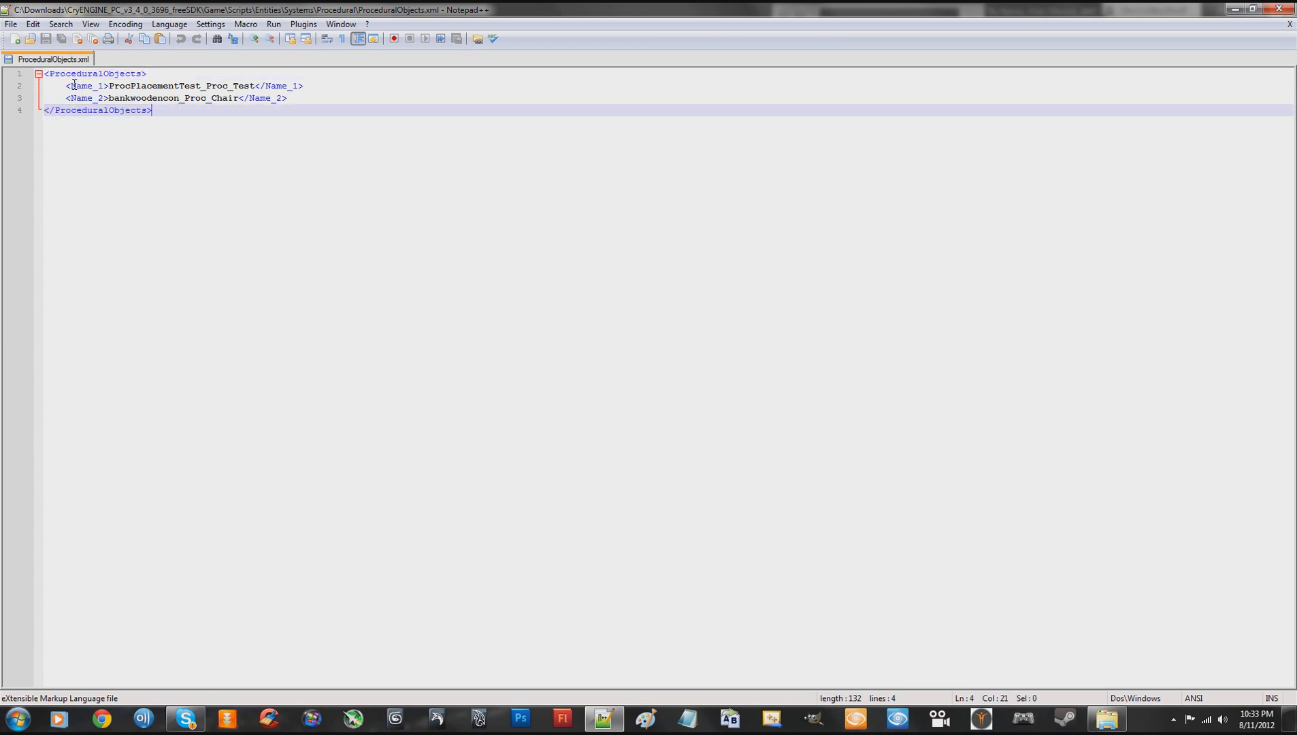
pyautogui.moveTo(66, 85)
pyautogui.mouseDown()
pyautogui.moveTo(333, 75)
pyautogui.moveTo(327, 90)
pyautogui.moveTo(66, 99)
pyautogui.mouseUp()
pyautogui.click(306, 98)
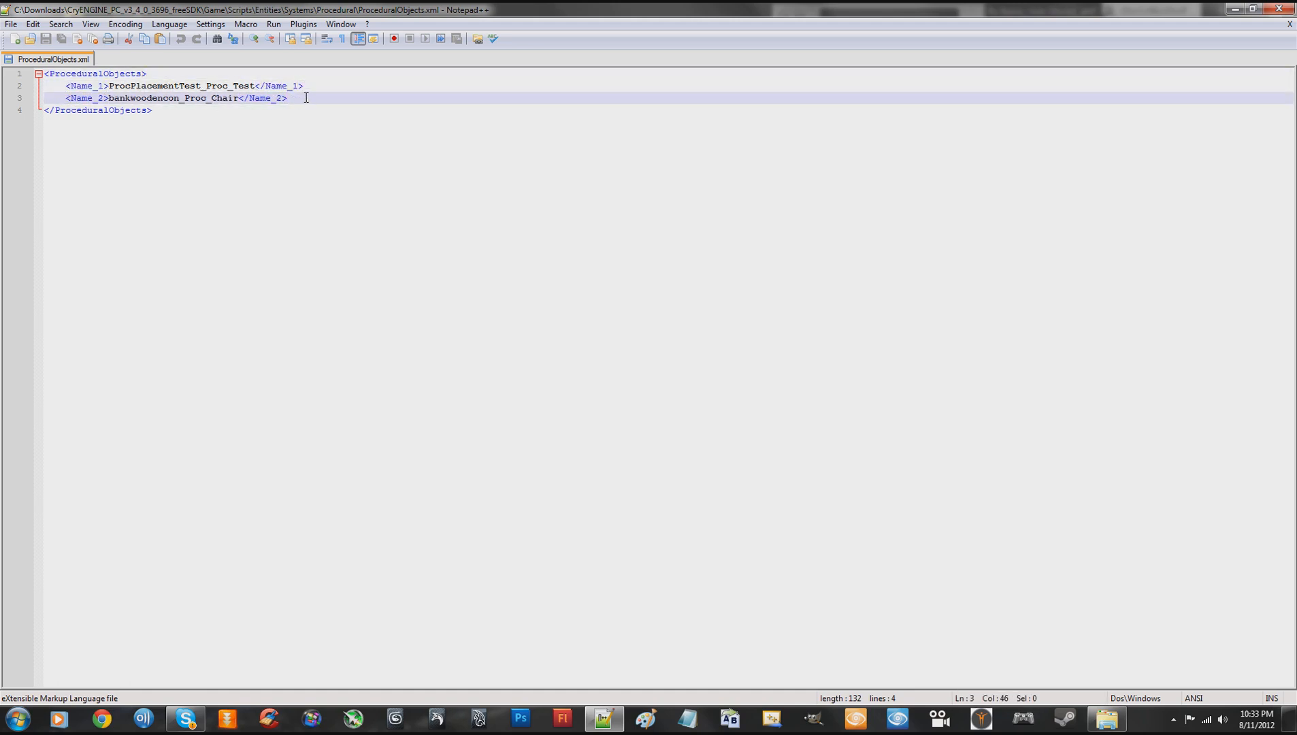
pyautogui.moveTo(67, 85); pyautogui.dragTo(77, 85)
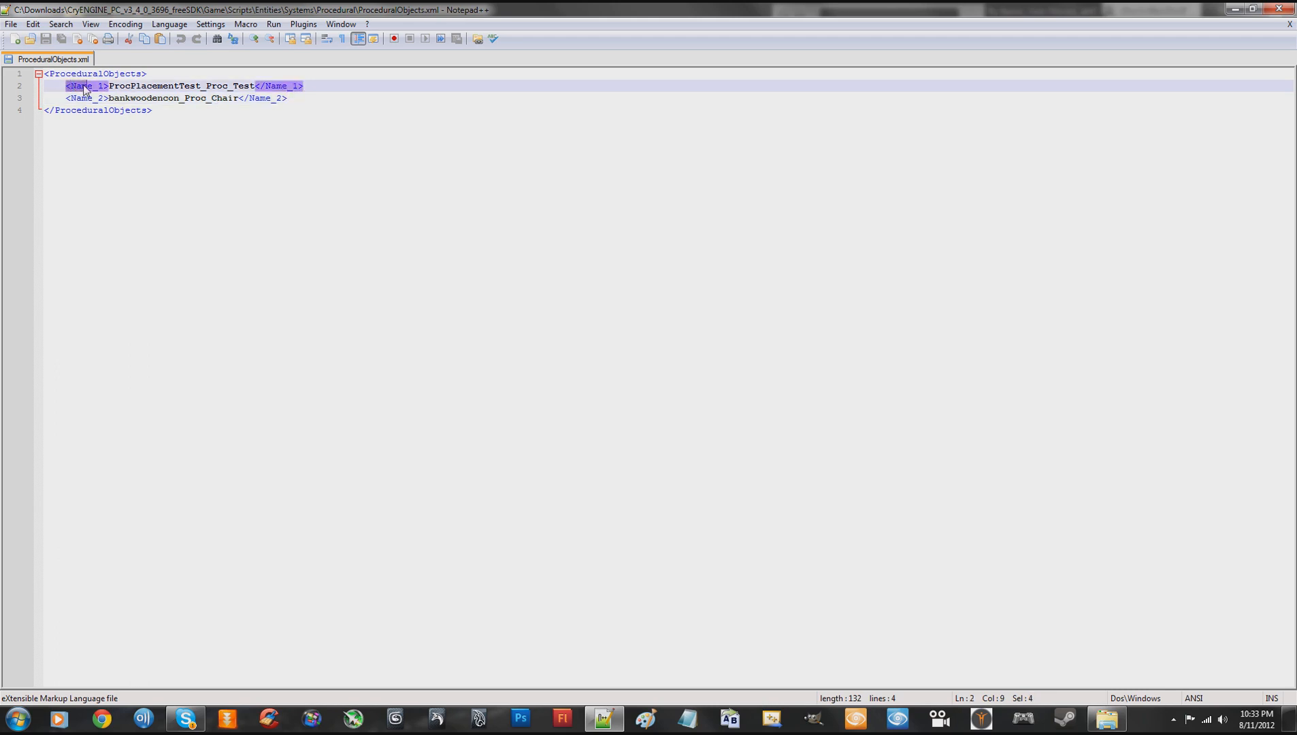
pyautogui.click(104, 87)
pyautogui.click(74, 99)
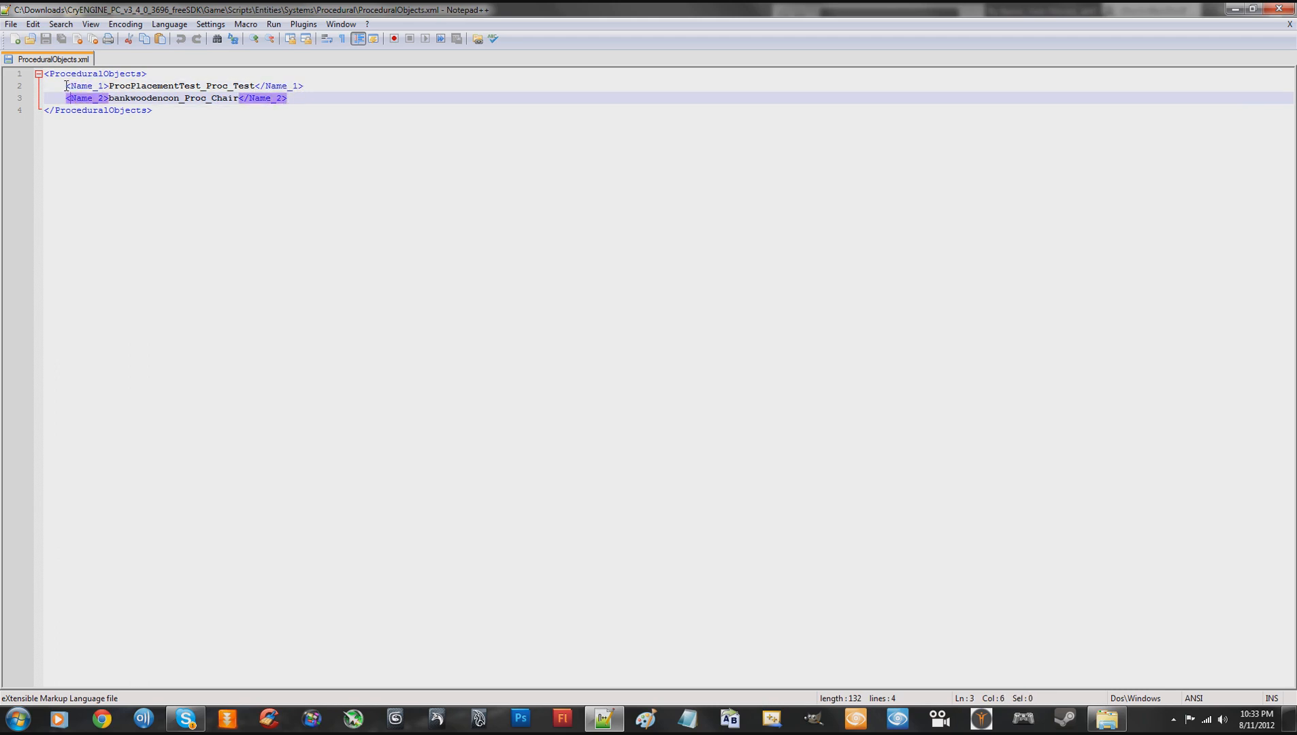
pyautogui.moveTo(66, 86); pyautogui.dragTo(265, 87)
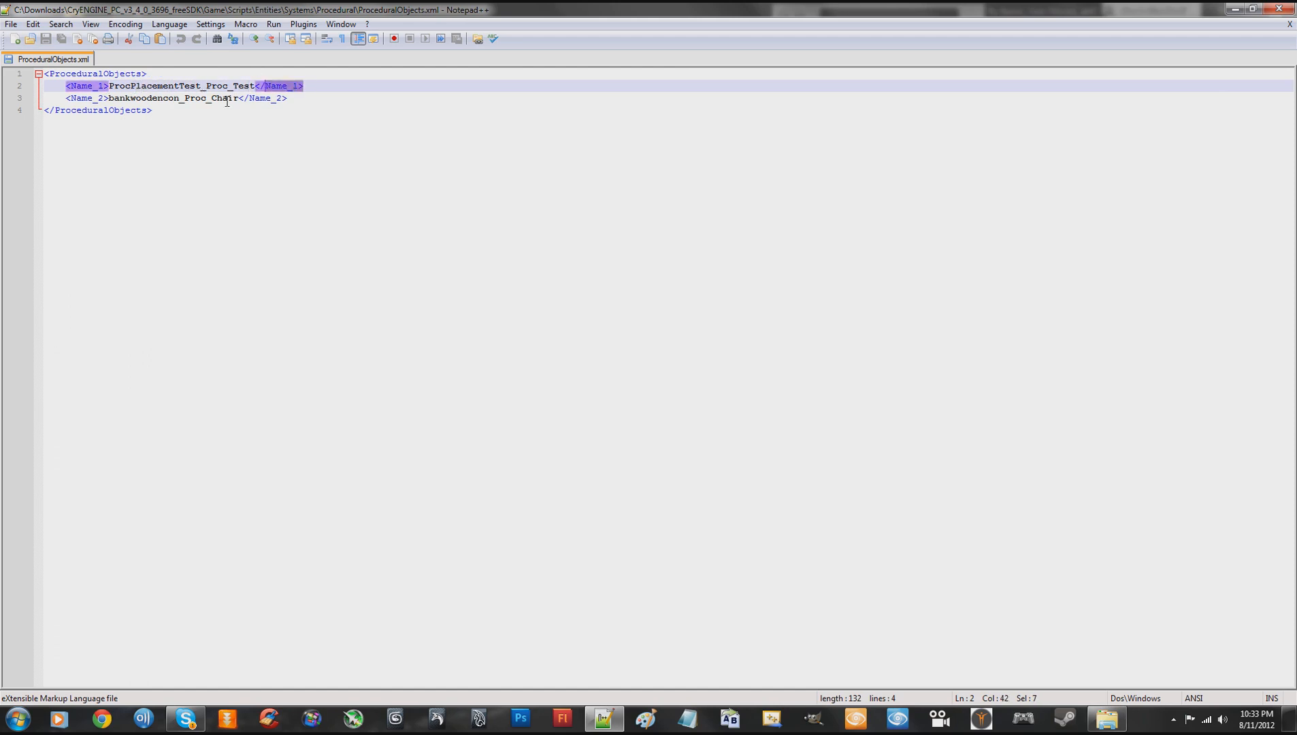
pyautogui.moveTo(66, 98); pyautogui.dragTo(267, 99)
# - Add the line <Name_3>LetterH_Proc_Test2</Name_3> below the Name_2 entry
pyautogui.click(293, 101)
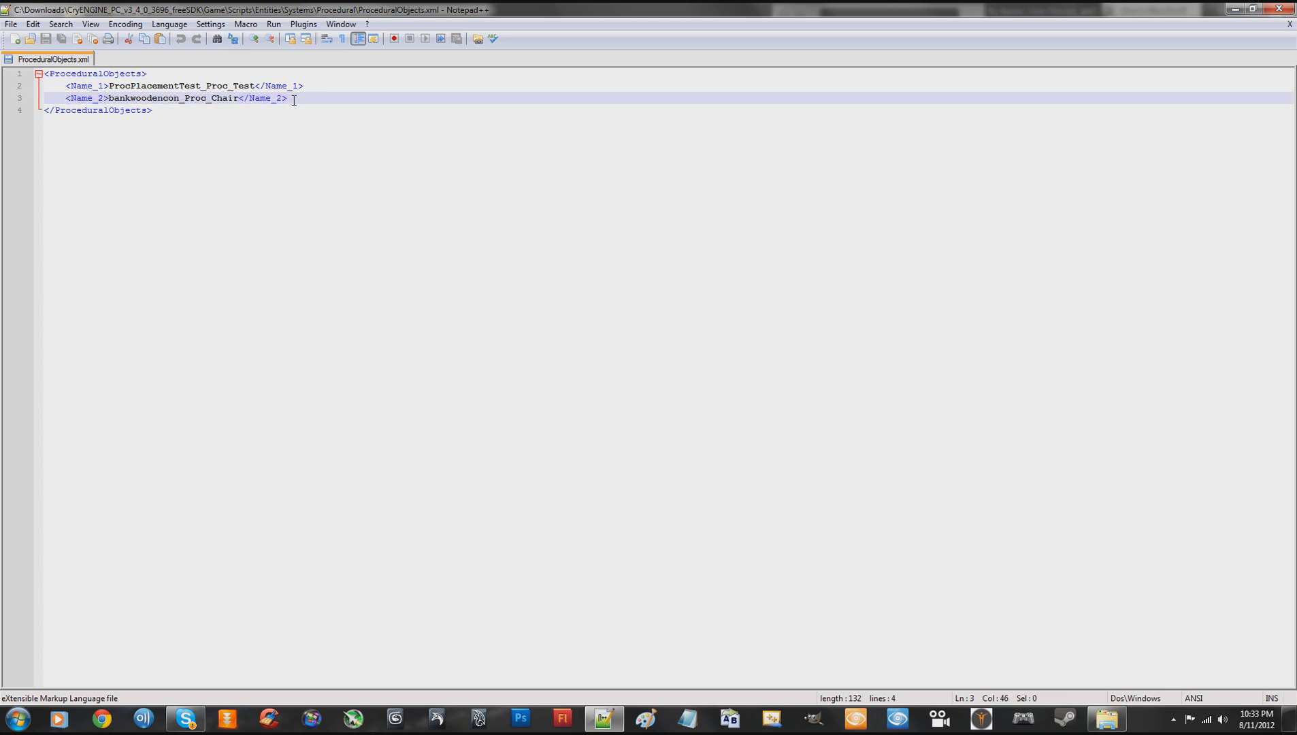
pyautogui.press('Return')
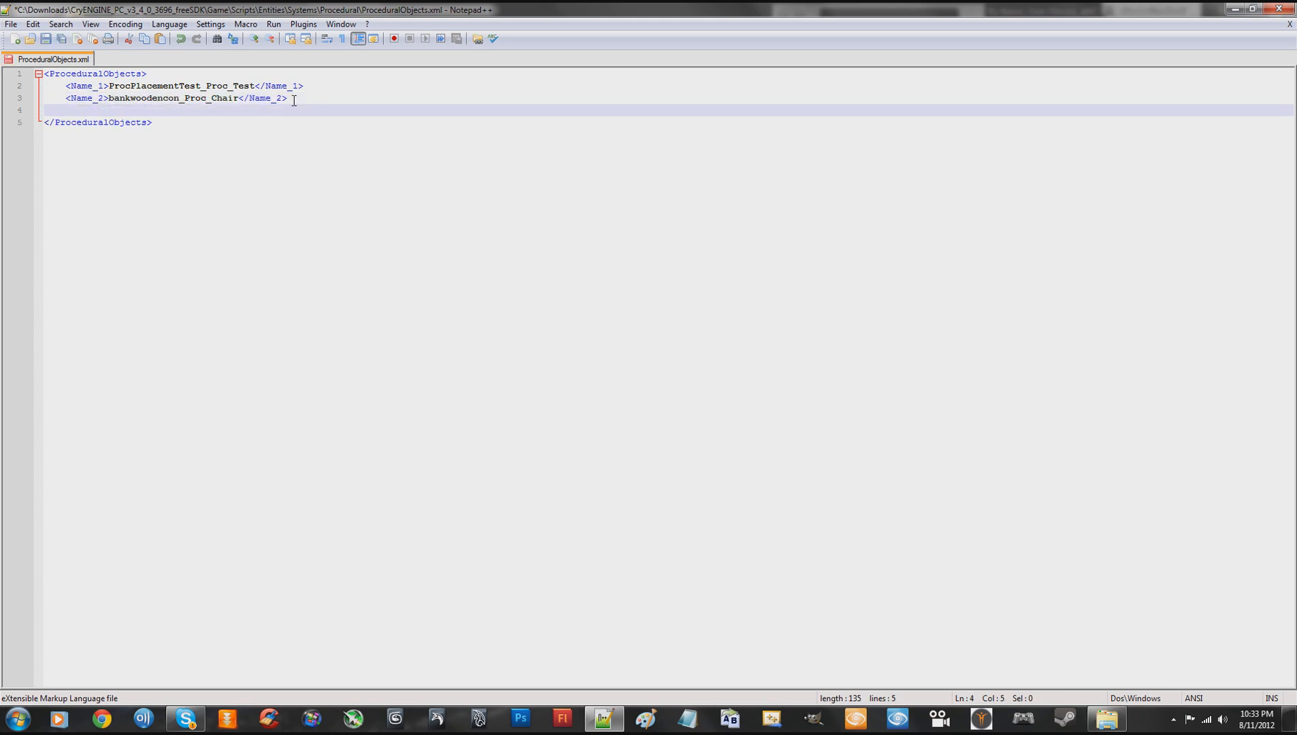
pyautogui.write('<Name_3>')
pyautogui.hotkey('ctrl', 'v')
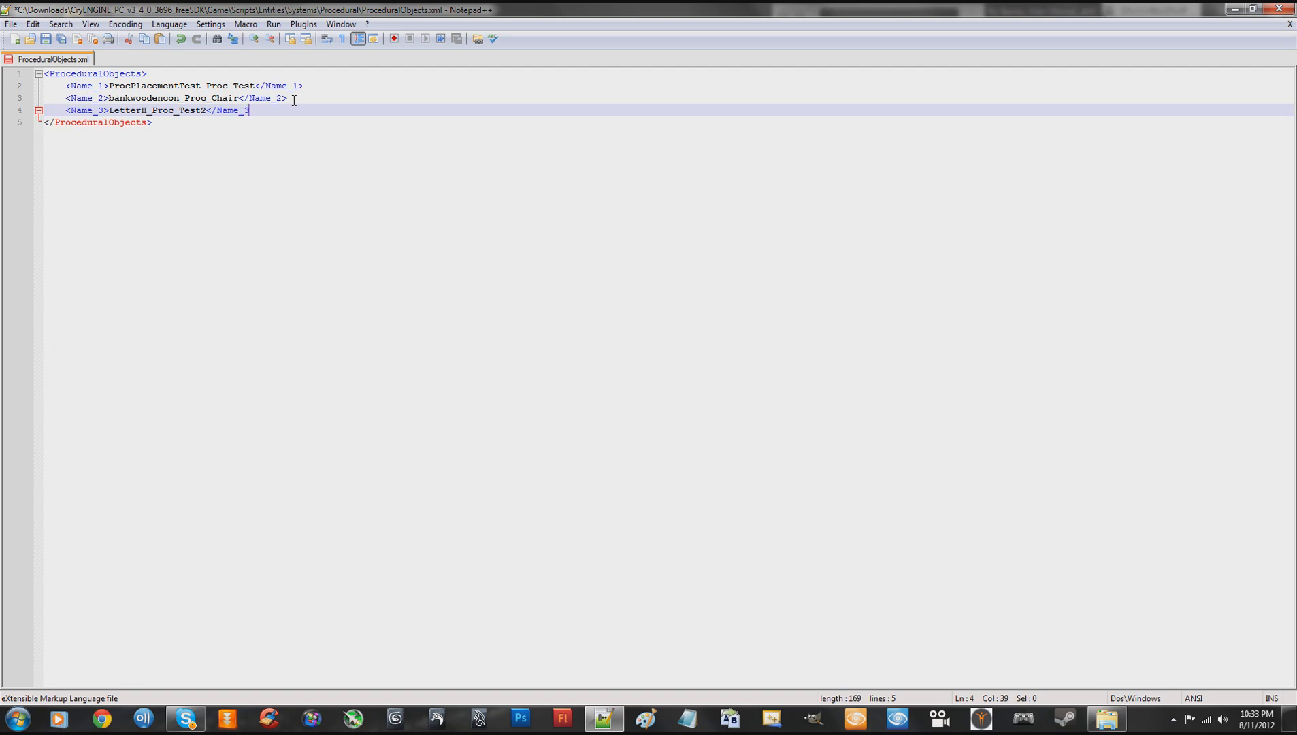
pyautogui.write('>')
pyautogui.click(233, 110)
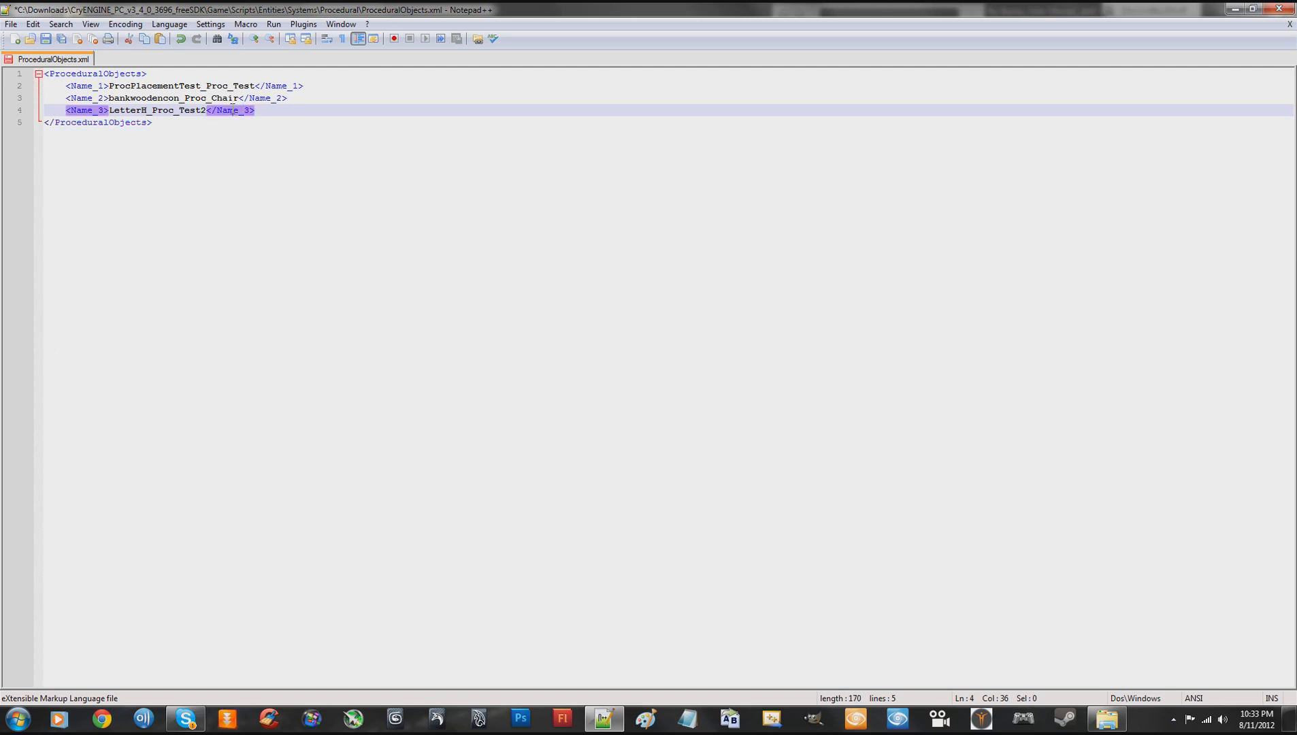
pyautogui.click(186, 111)
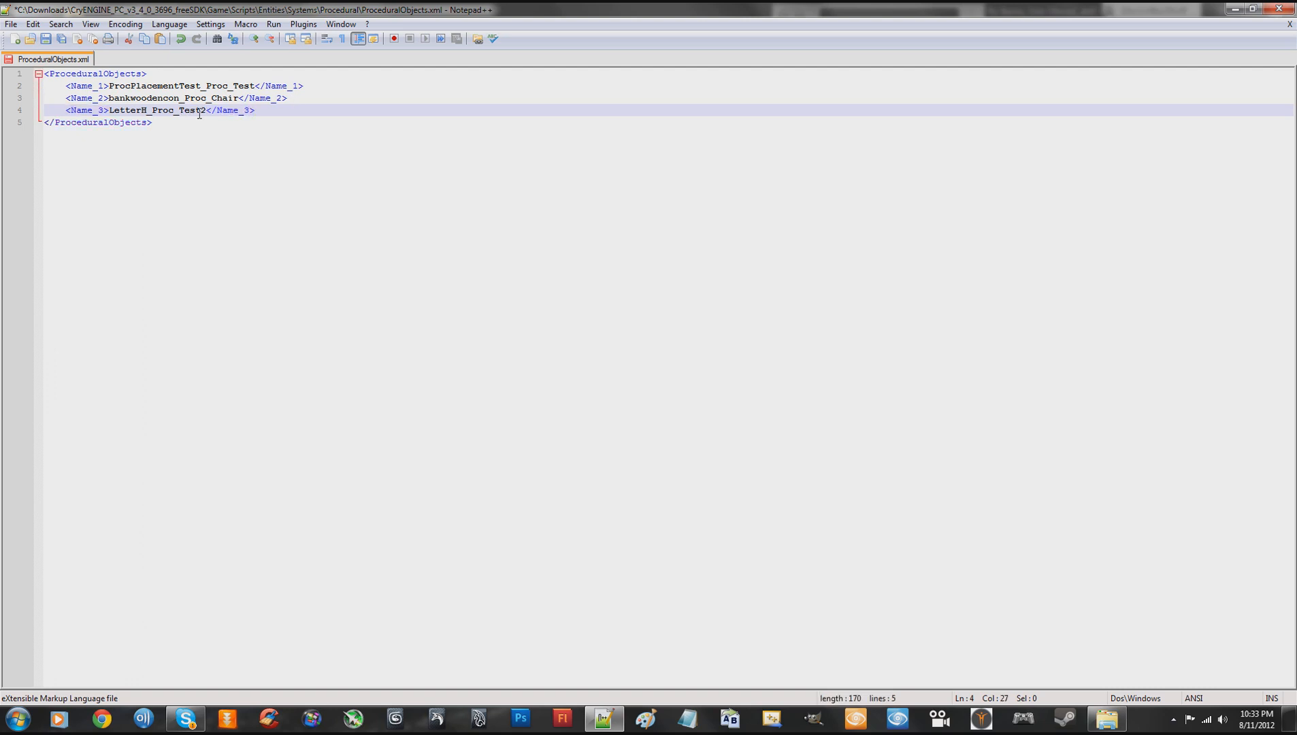
# - Save ProceduralObjects.xml and close Notepad++
pyautogui.rightClick(81, 64)
pyautogui.click(104, 95)
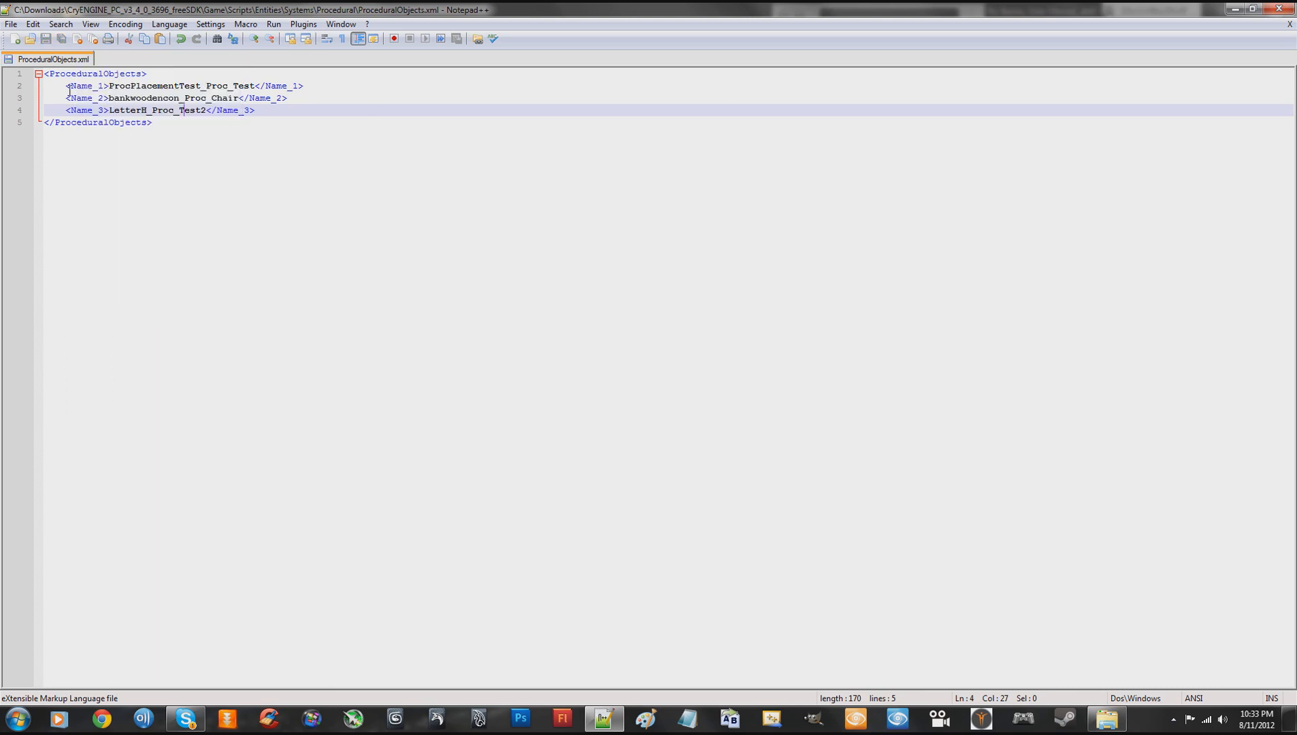
pyautogui.moveTo(66, 87); pyautogui.dragTo(289, 116)
pyautogui.click(312, 123)
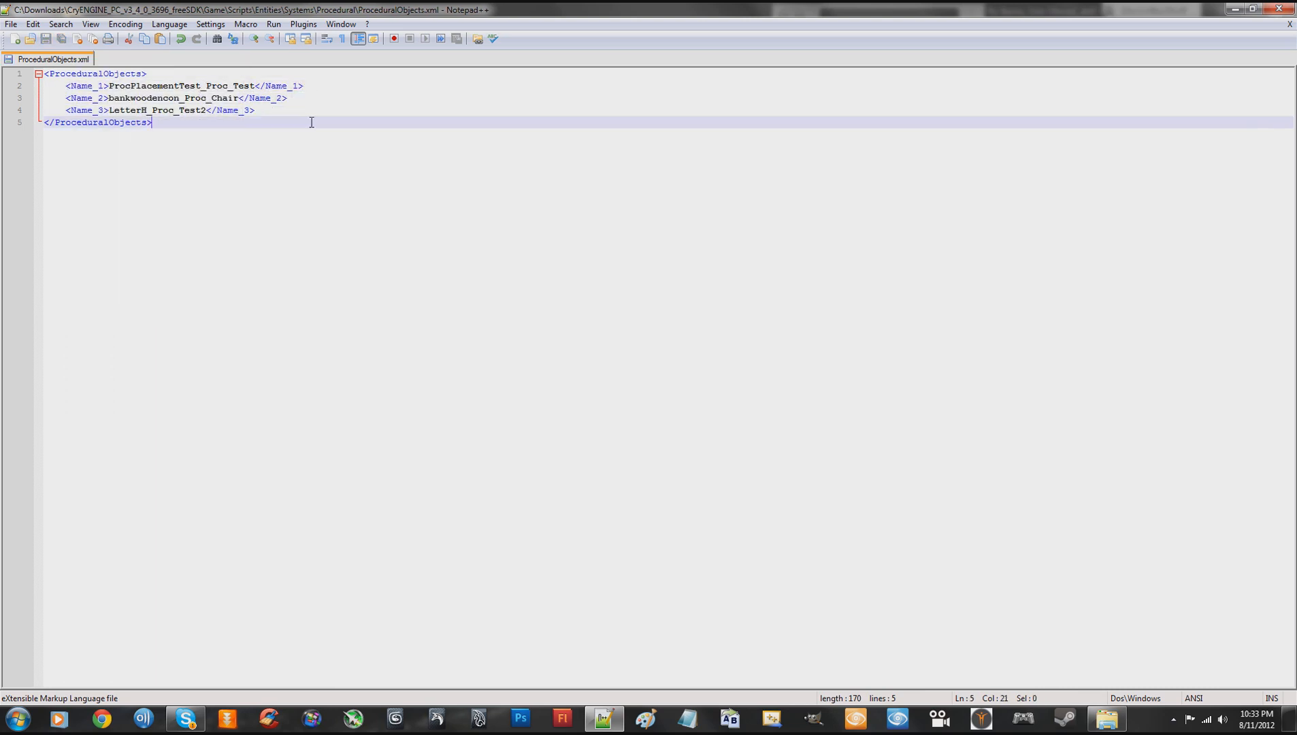
pyautogui.click(1279, 8)
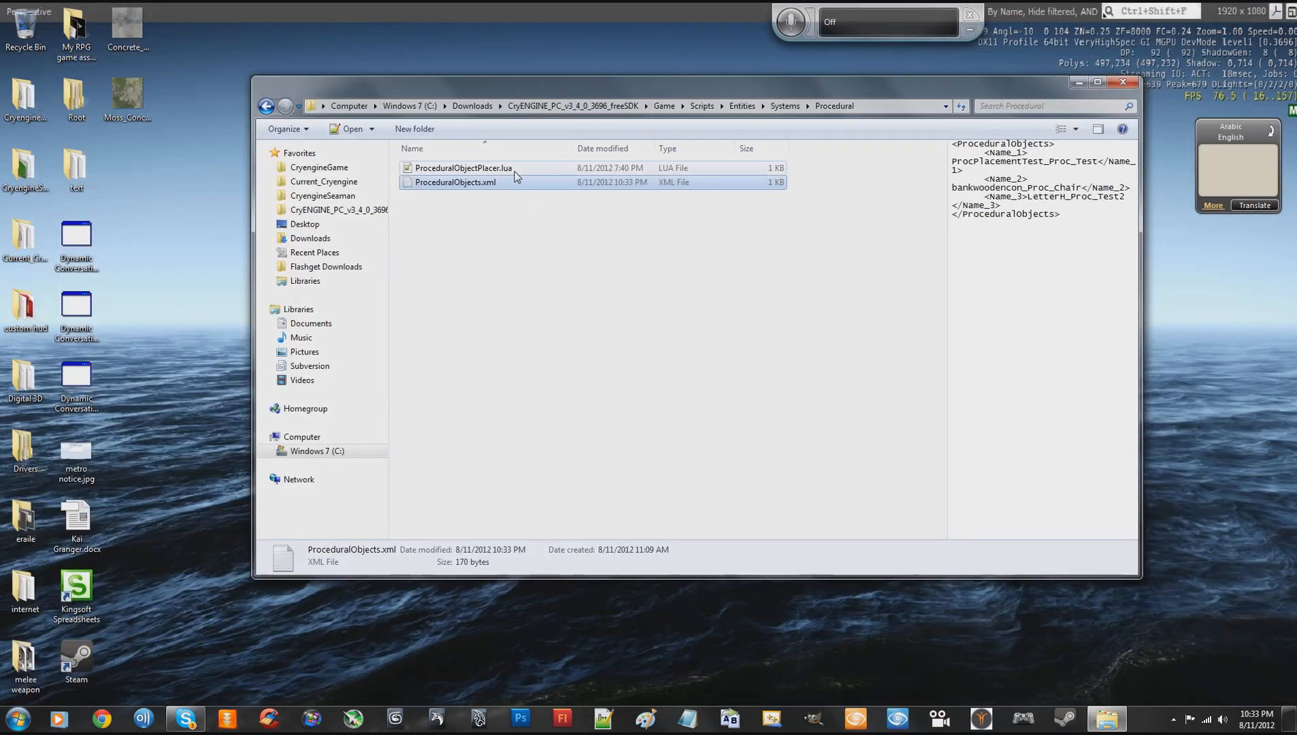
# - Close the Explorer window showing the Procedural folder
pyautogui.moveTo(640, 89); pyautogui.dragTo(602, 102)
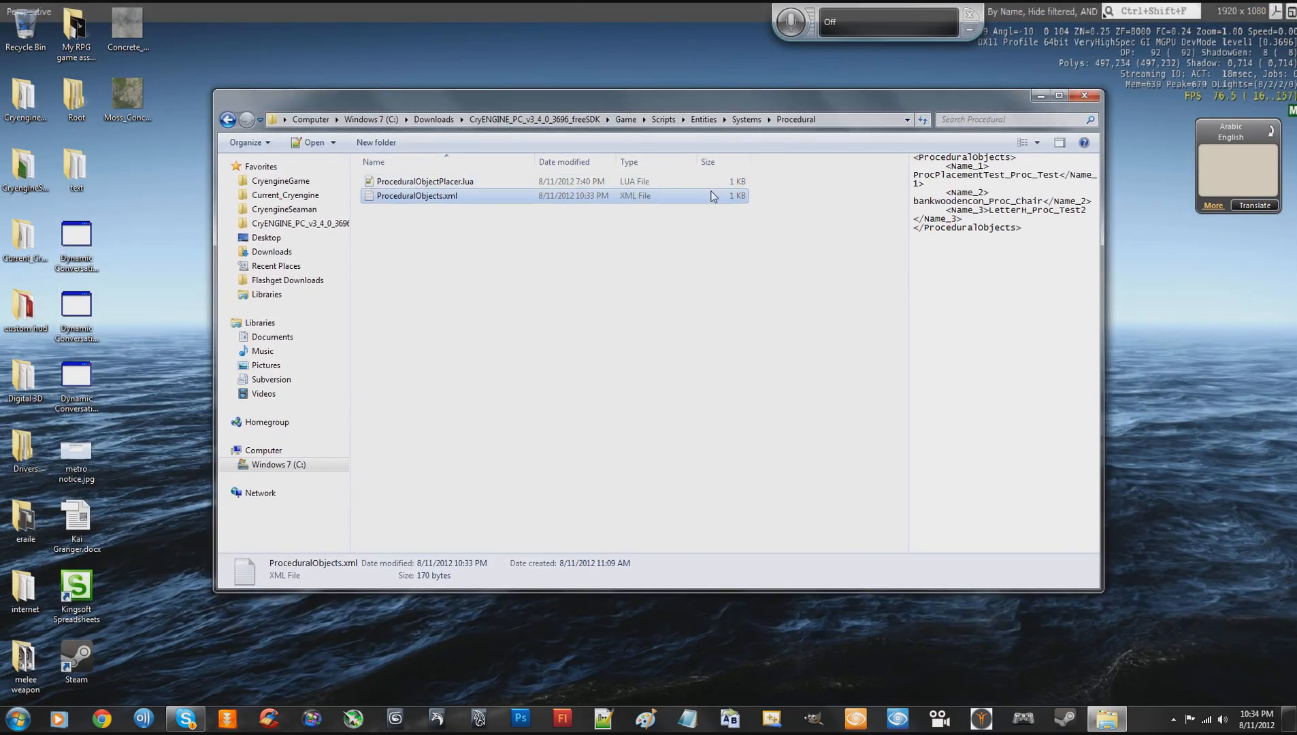
pyautogui.moveTo(797, 106); pyautogui.dragTo(822, 126)
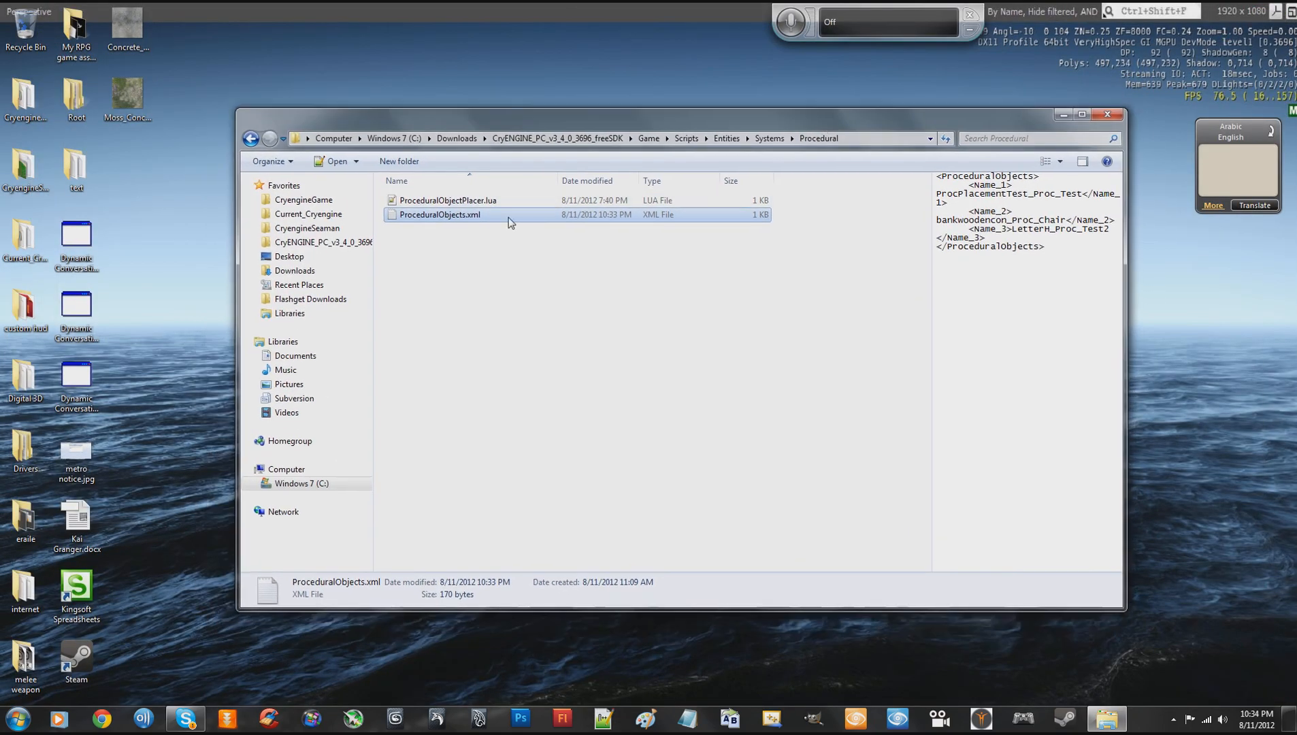
pyautogui.click(468, 269)
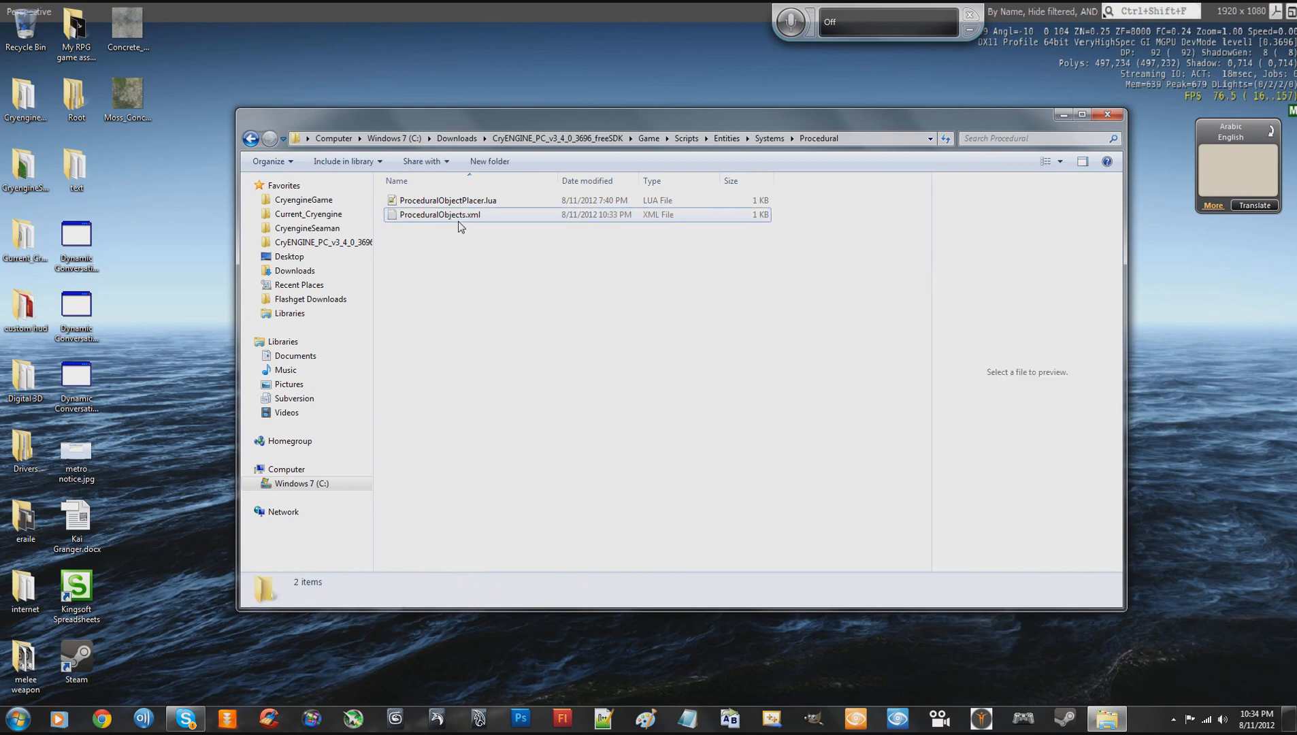
pyautogui.click(461, 217)
pyautogui.click(477, 269)
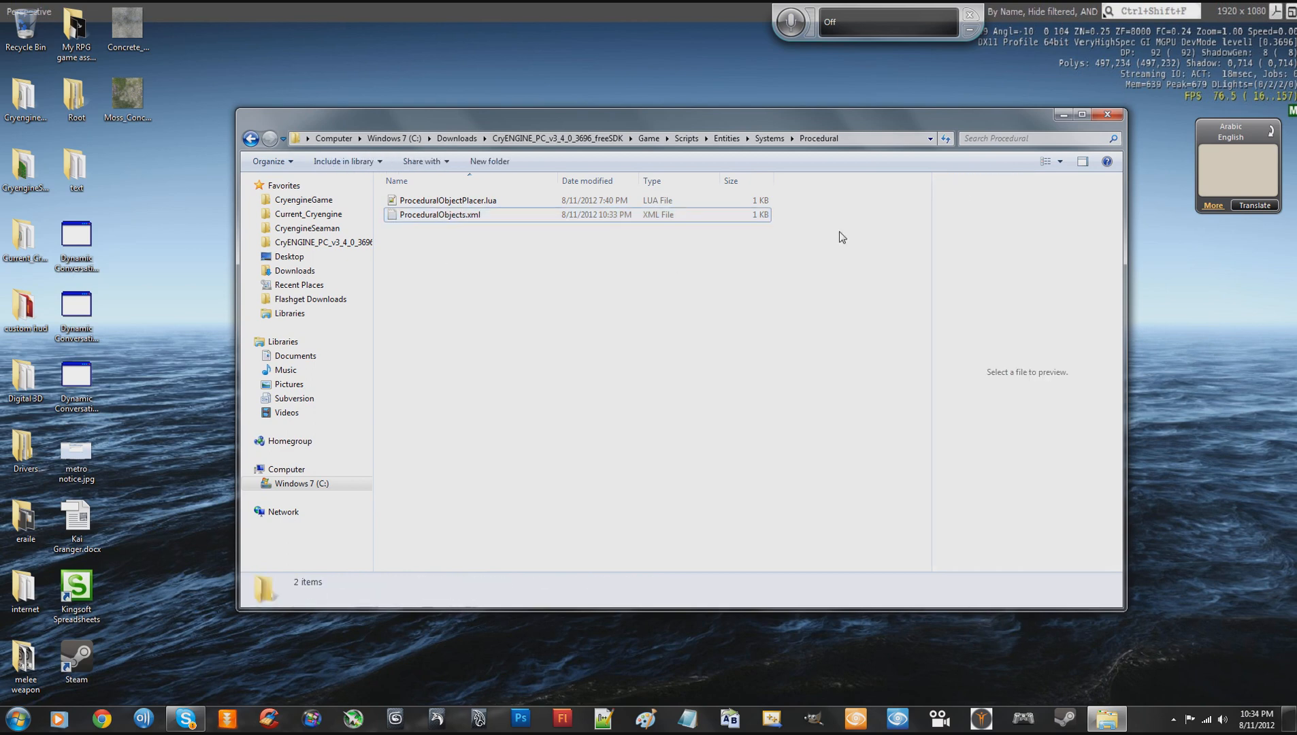
pyautogui.click(1110, 113)
pyautogui.rightClick(792, 239)
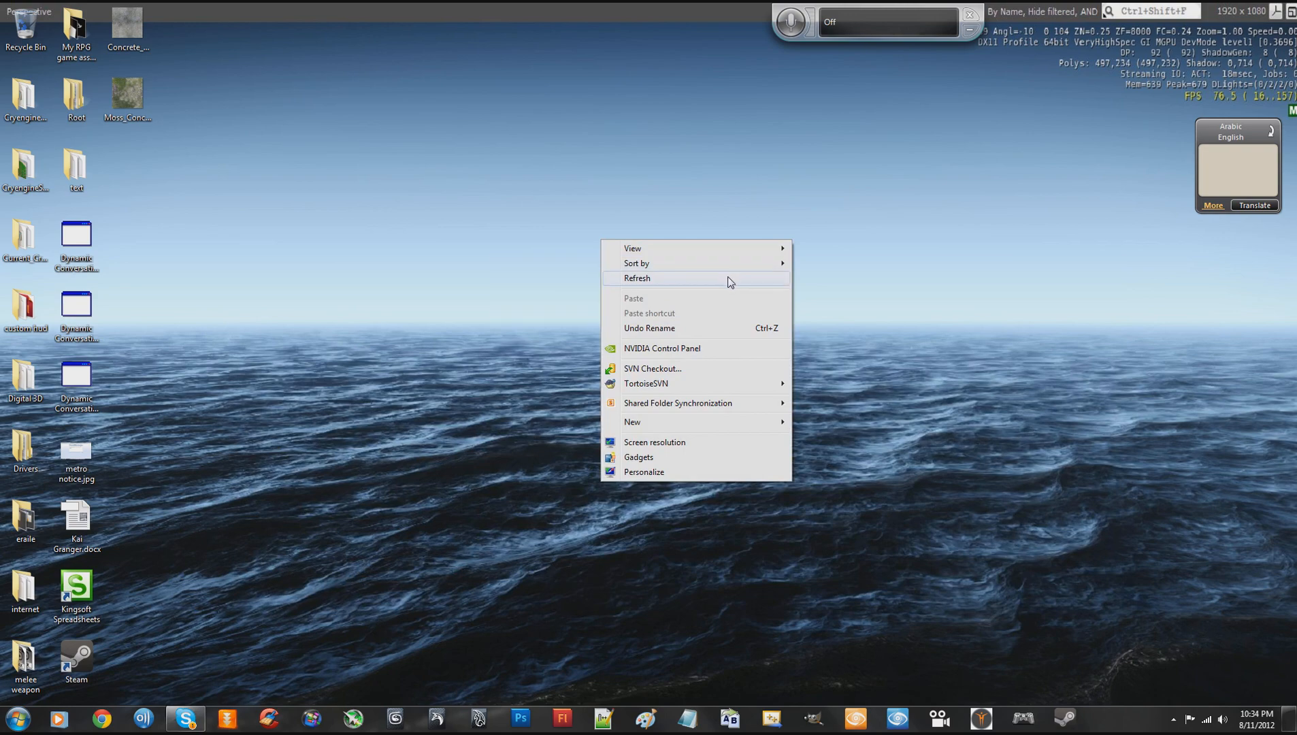
pyautogui.click(725, 279)
pyautogui.rightClick(612, 363)
pyautogui.click(510, 352)
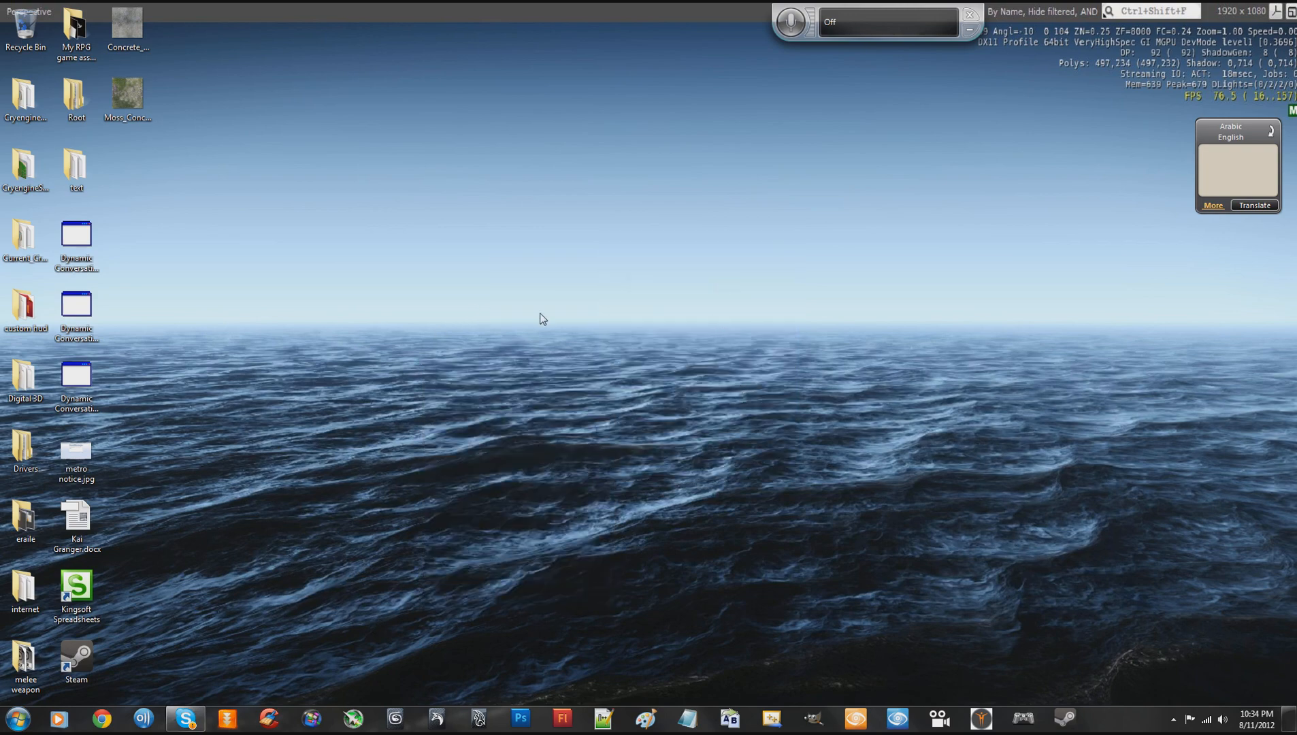
pyautogui.rightClick(648, 280)
pyautogui.click(562, 223)
pyautogui.rightClick(584, 290)
pyautogui.click(533, 214)
pyautogui.rightClick(605, 263)
pyautogui.click(561, 302)
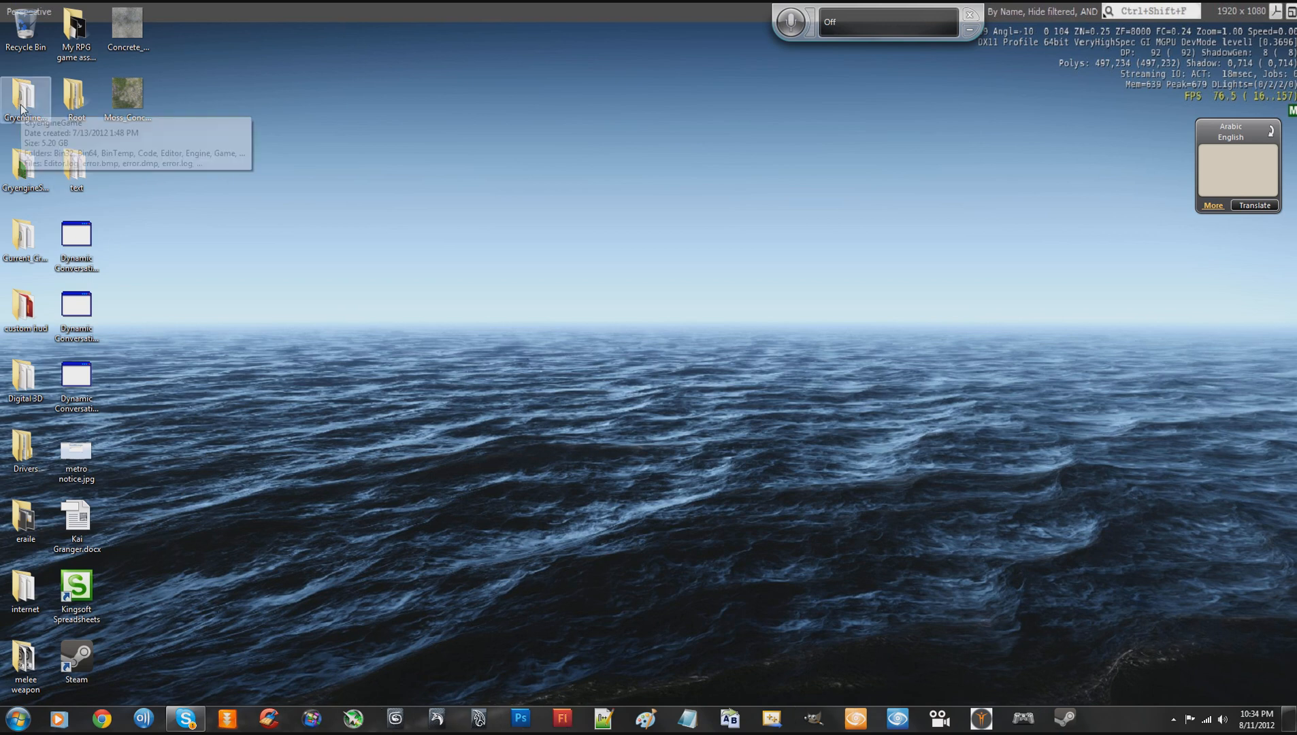
# - Open Windows Explorer and browse to the CryENGINE_PC_v3_4_0_3696_freeSDK root folder
pyautogui.click(17, 725)
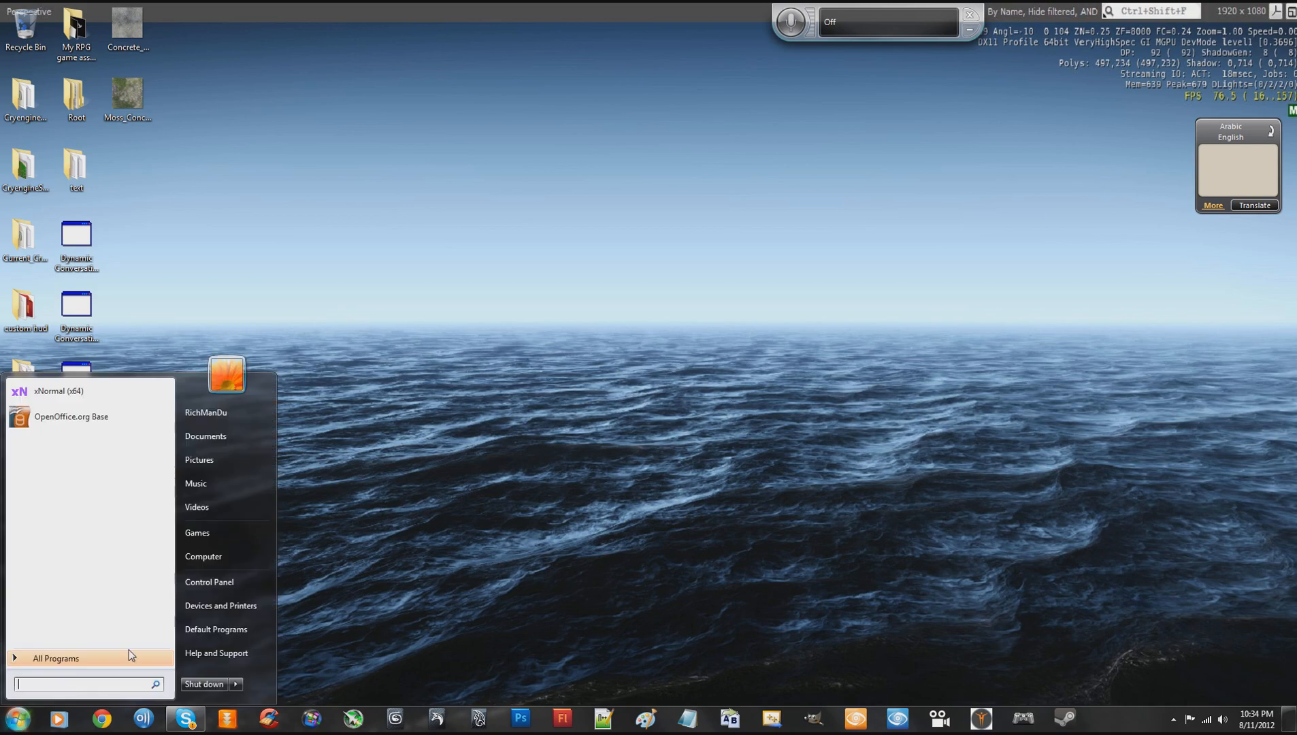
pyautogui.click(211, 559)
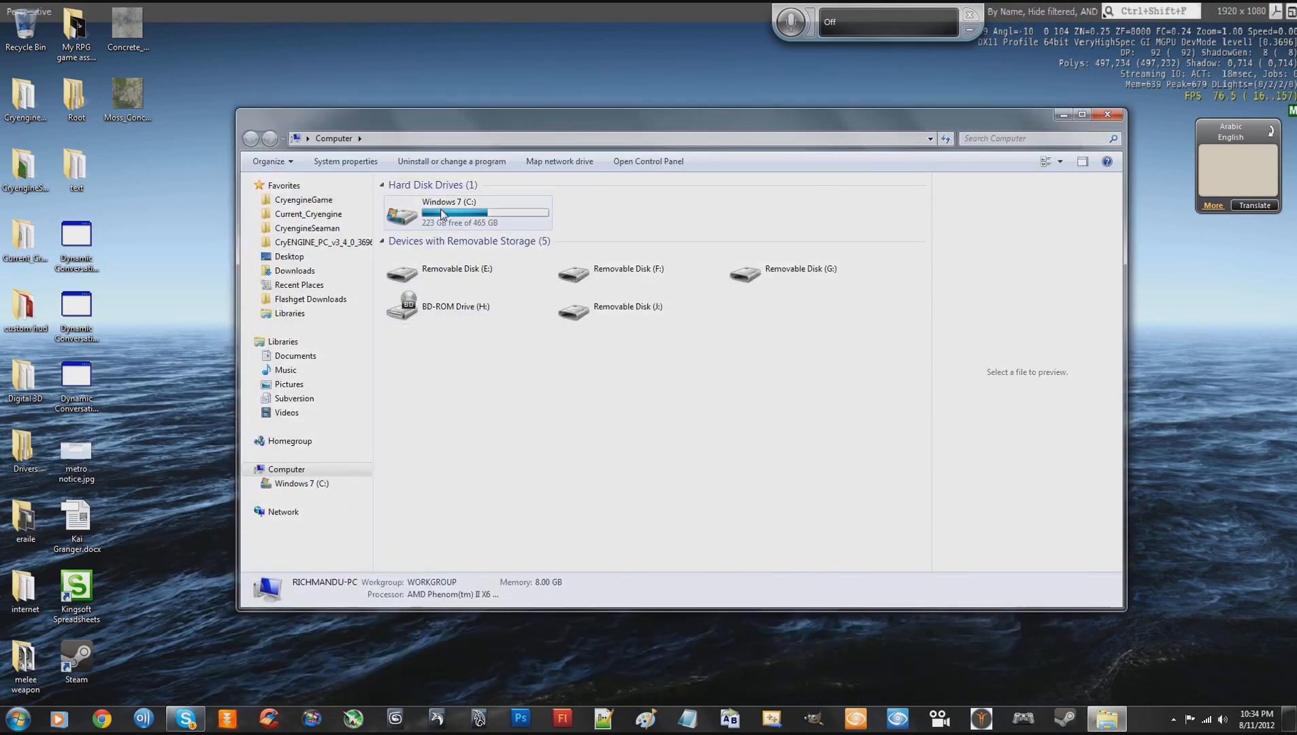
pyautogui.click(320, 242)
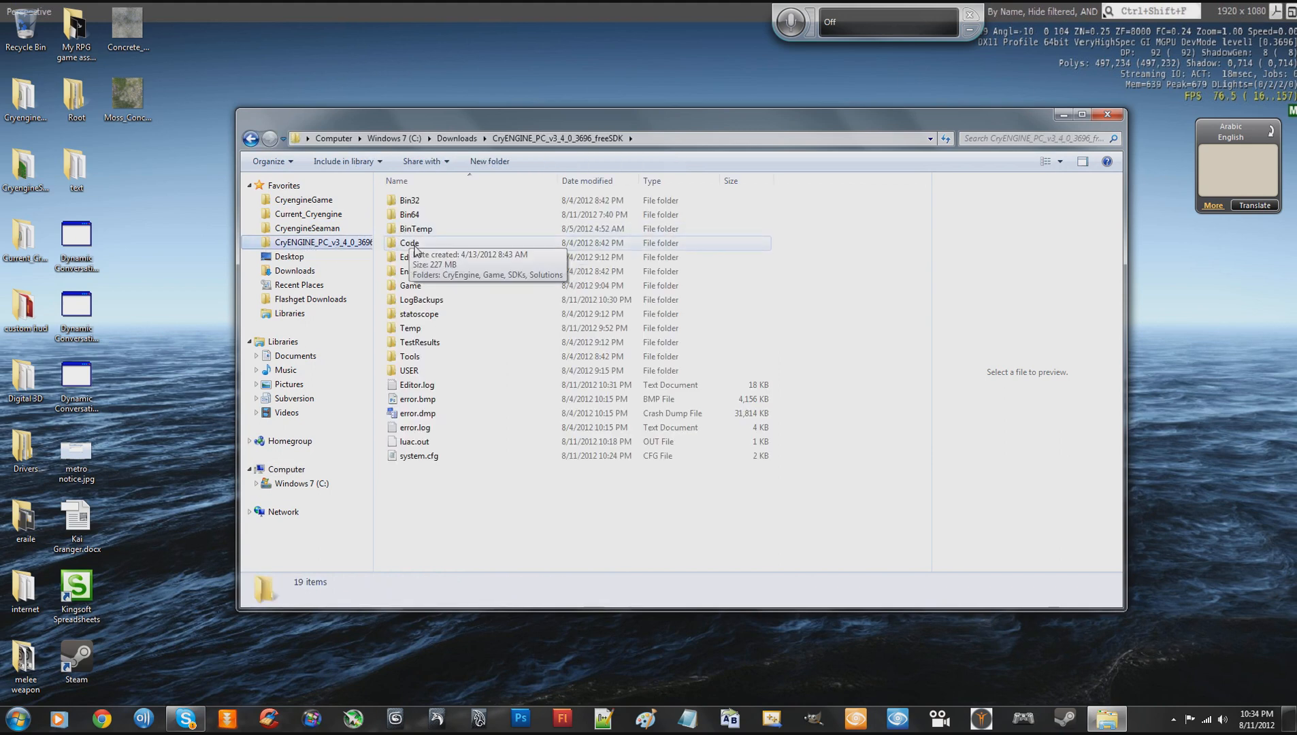
pyautogui.doubleClick(417, 285)
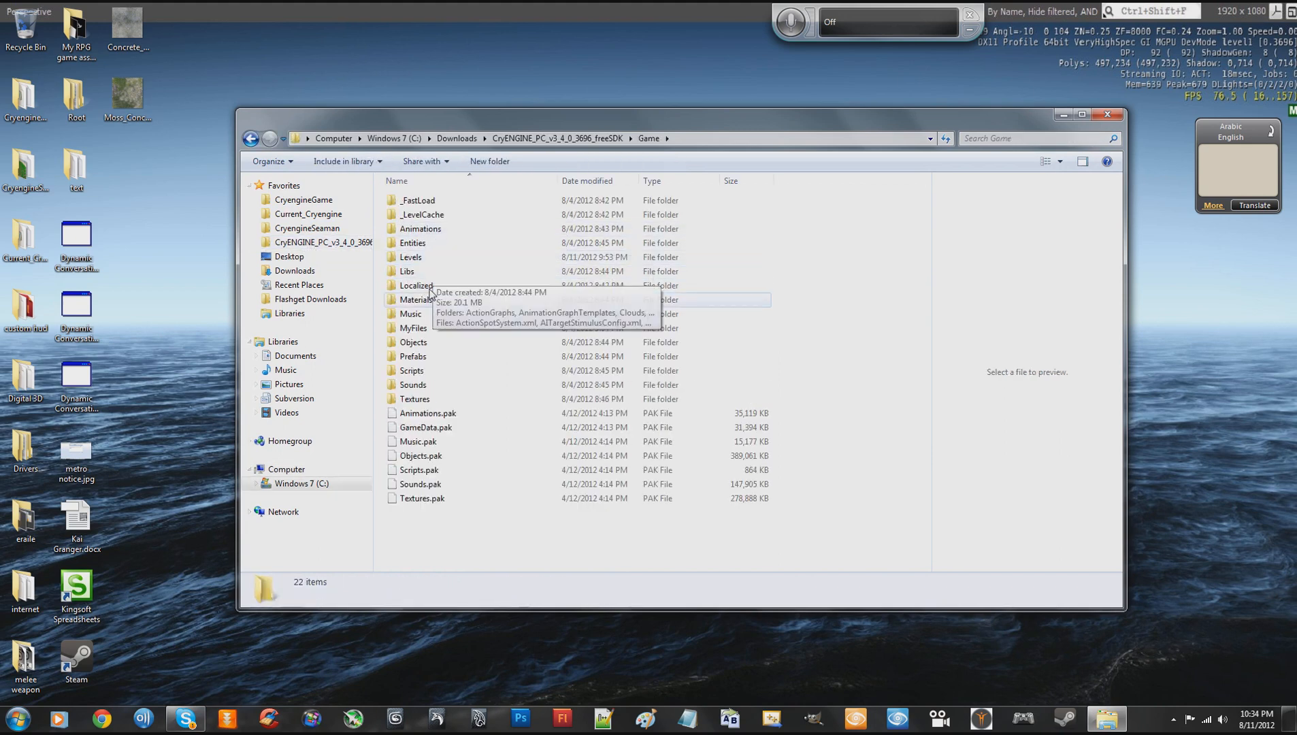
pyautogui.click(557, 138)
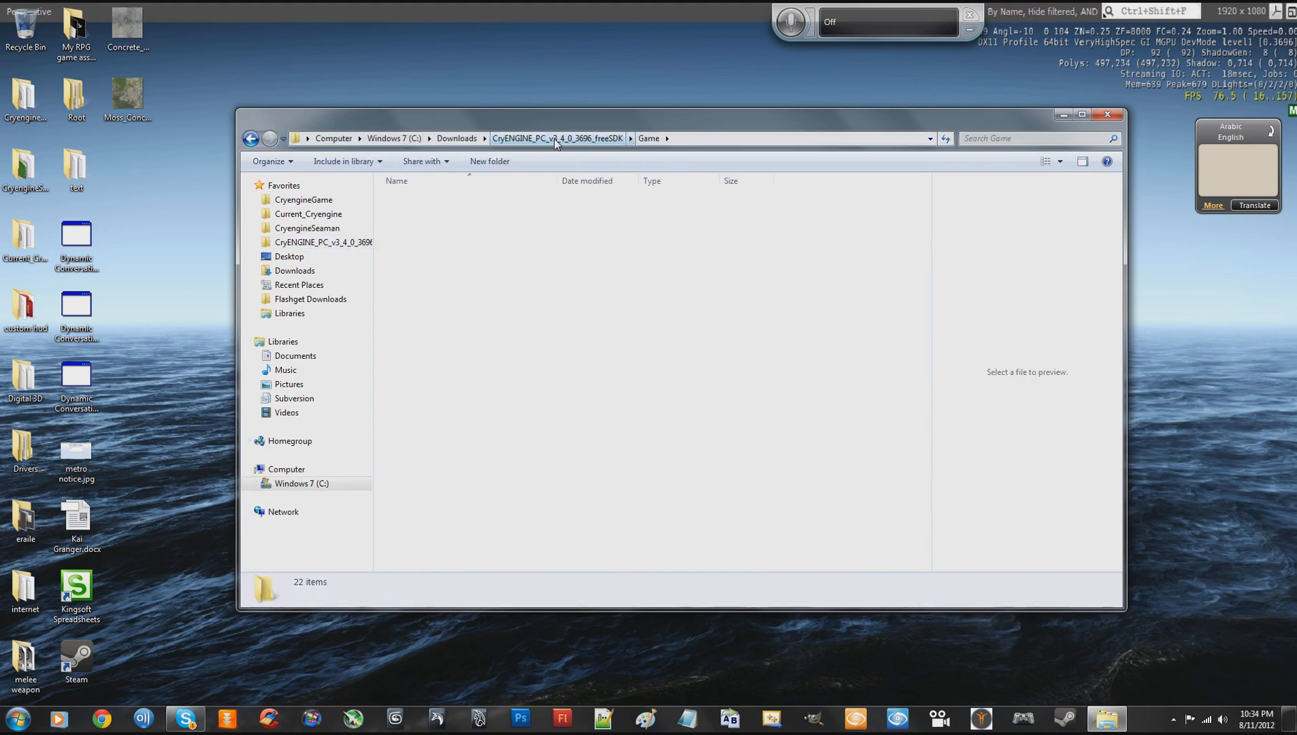
# - Launch Editor.exe from the Bin64 folder and log in to CryDev to start the Sandbox editor
pyautogui.doubleClick(412, 214)
pyautogui.scroll(-5, 436, 399)
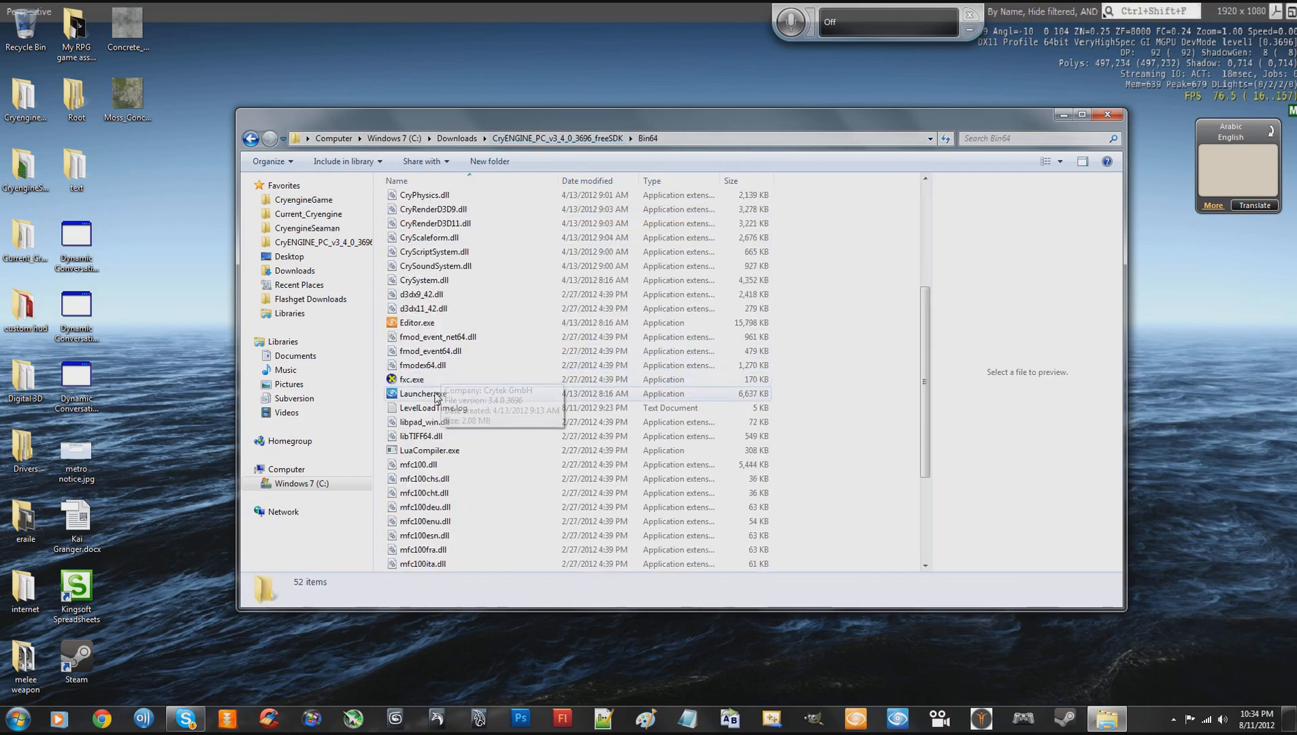
pyautogui.click(419, 320)
pyautogui.click(418, 325)
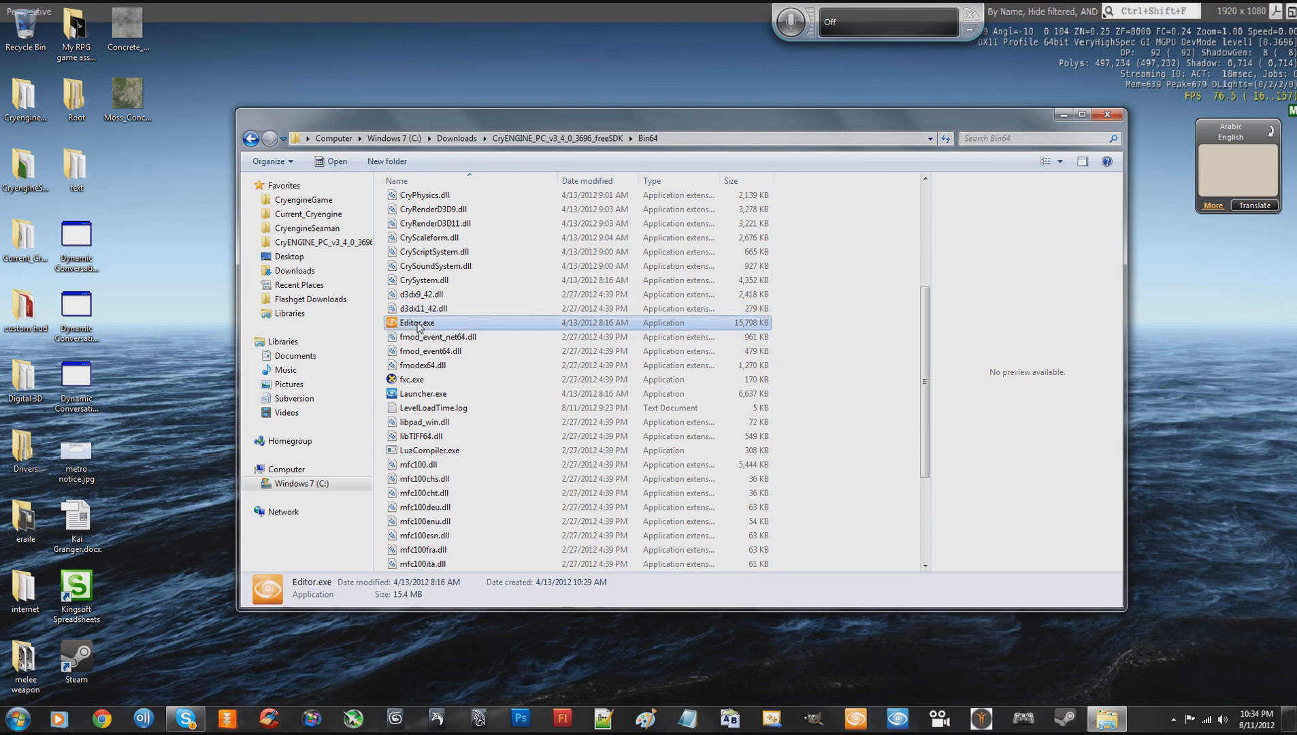
pyautogui.doubleClick(419, 324)
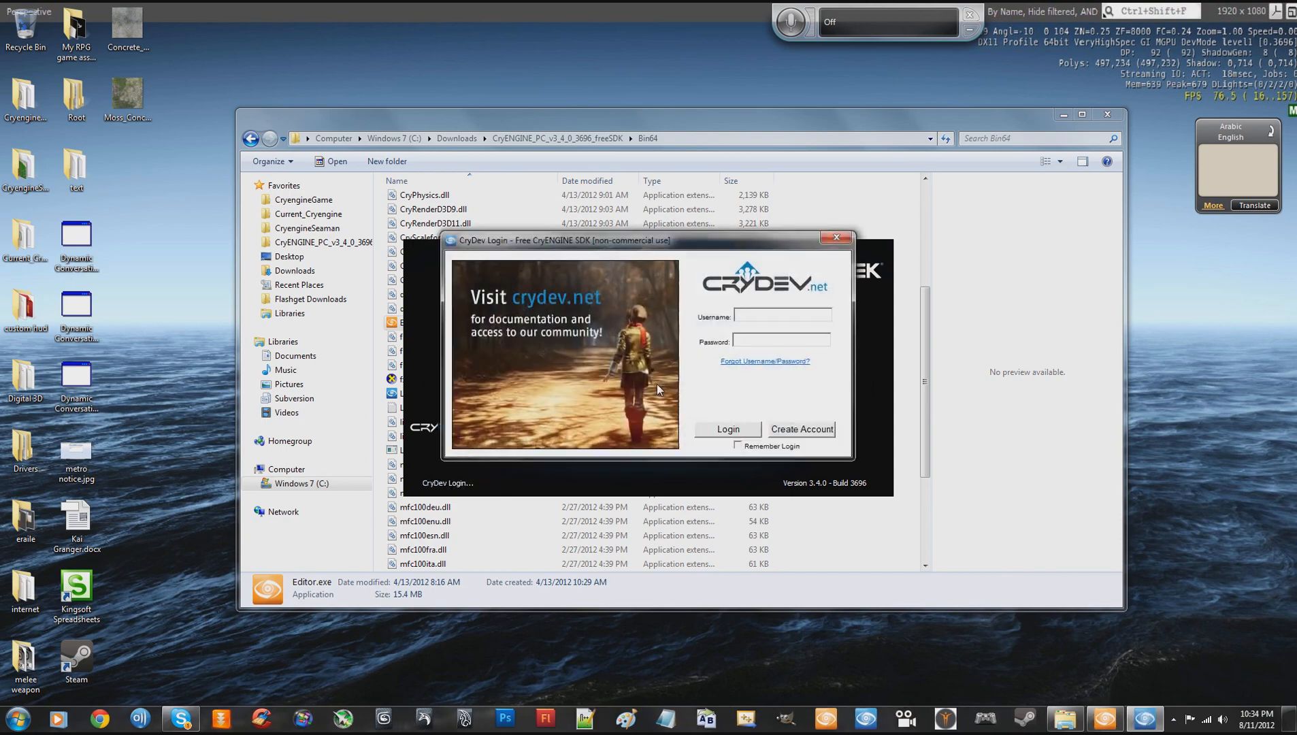
pyautogui.click(734, 432)
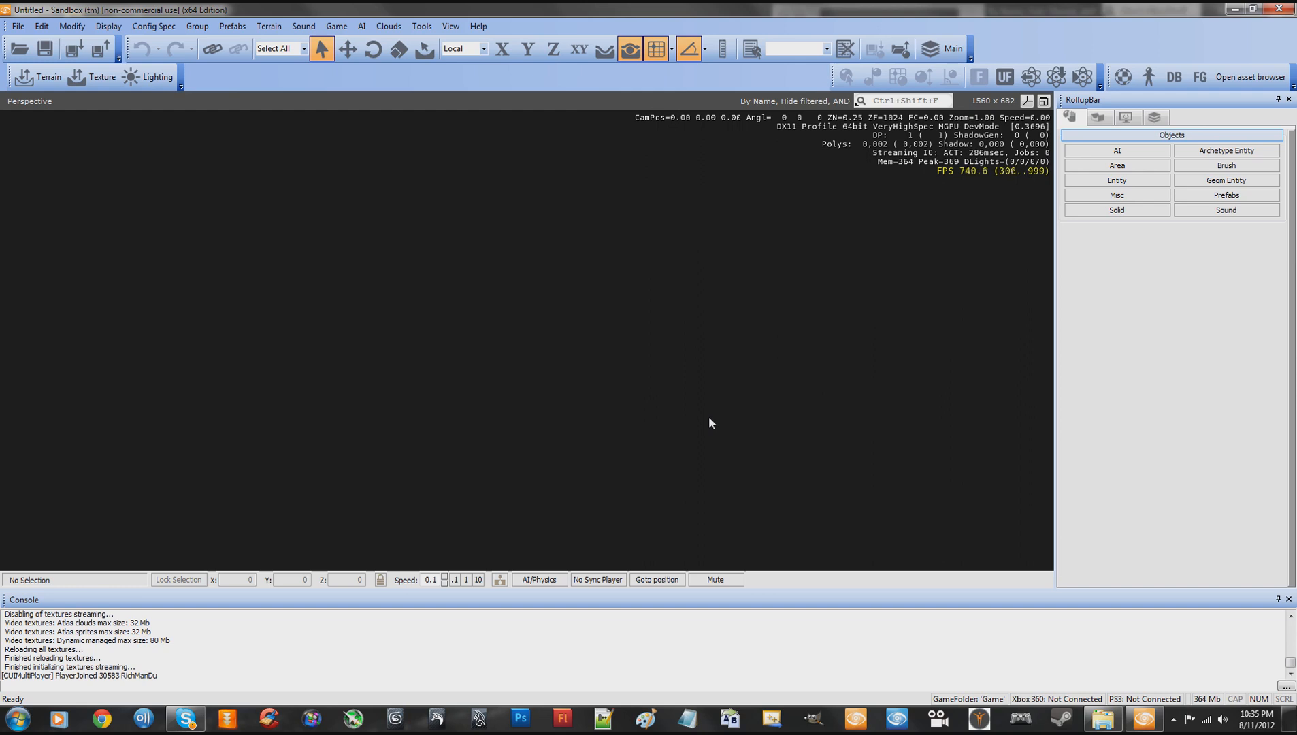
# - Open the ProceduralTut.cry level from the ProceduralTut folder
pyautogui.click(18, 25)
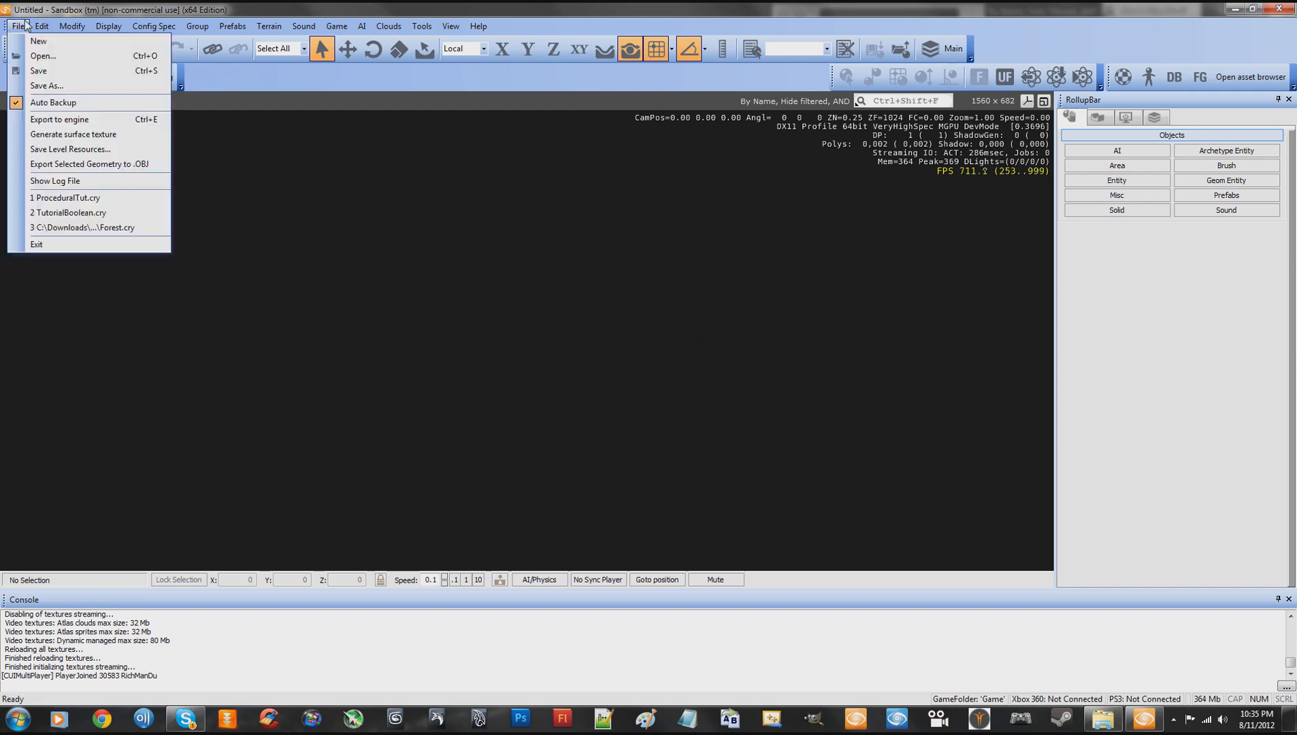
pyautogui.click(34, 54)
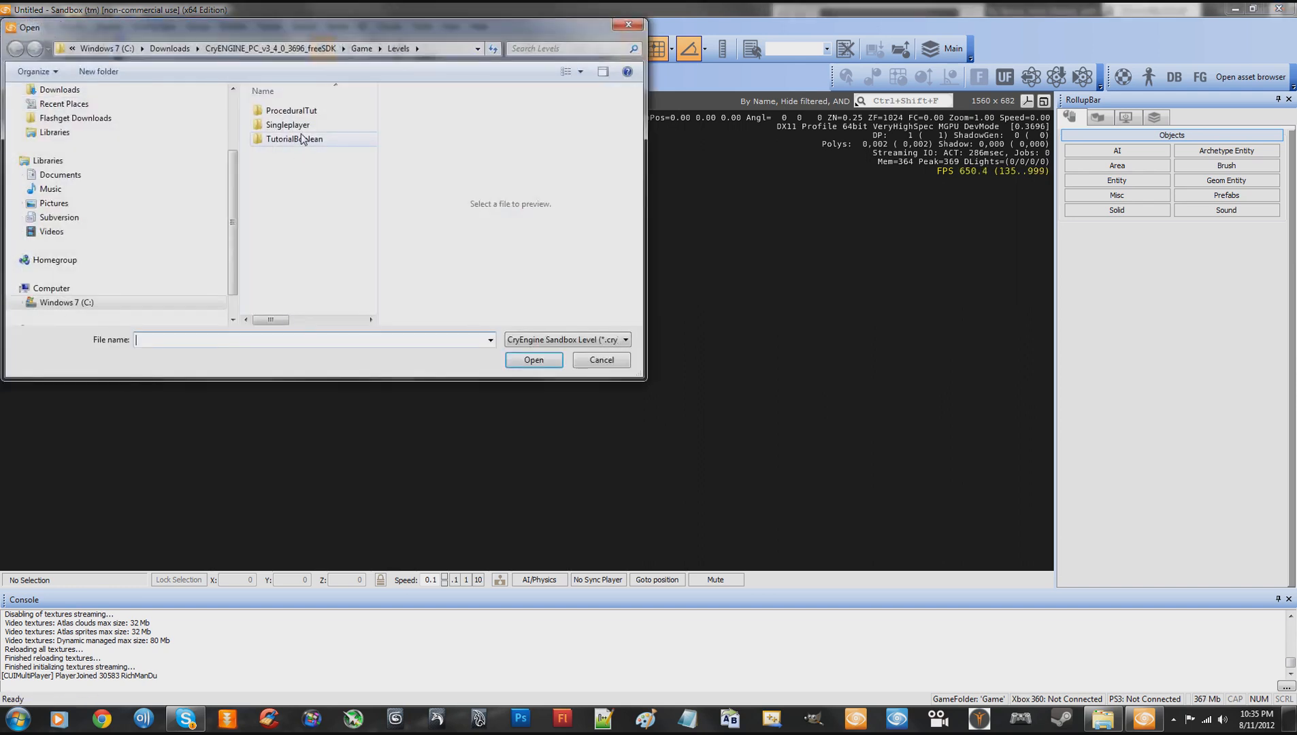
pyautogui.click(300, 113)
pyautogui.doubleClick(299, 112)
pyautogui.doubleClick(302, 126)
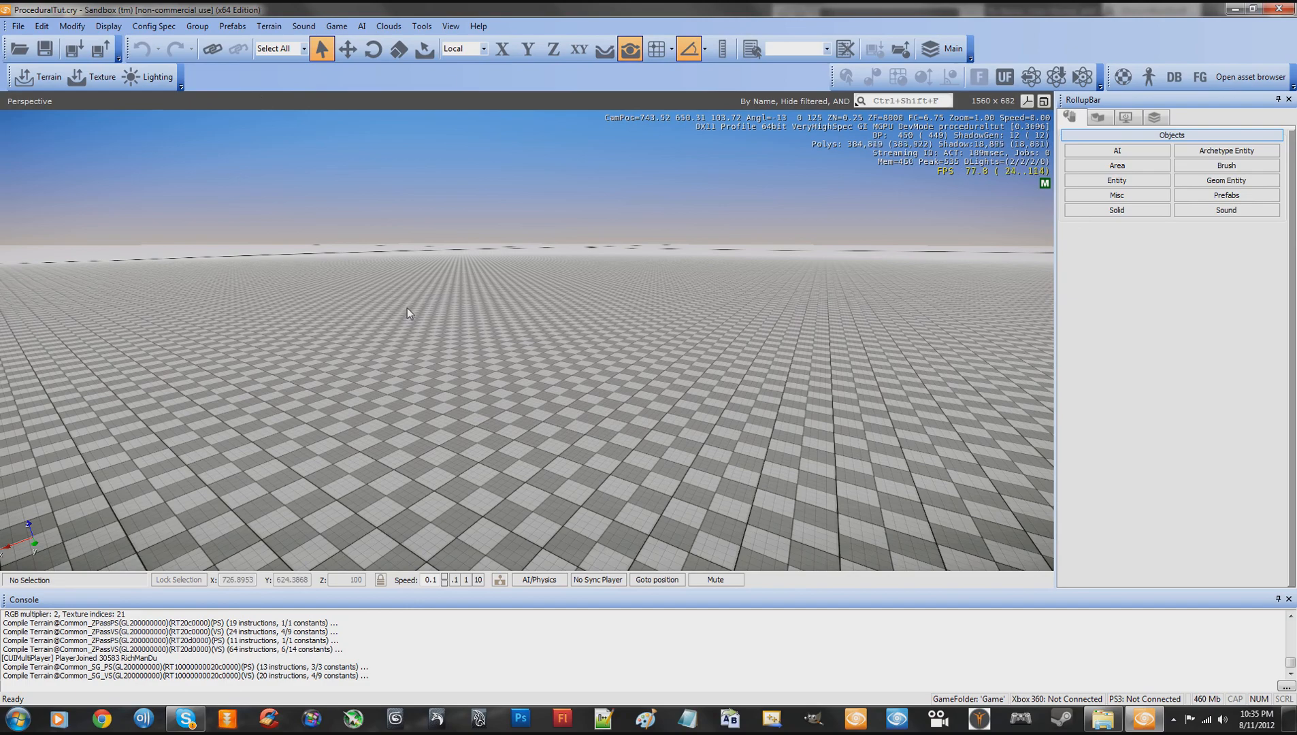
# - Place a ProceduralObjectPlacer entity from the Systems > Procedural entity group onto the terrain
pyautogui.press('s')
pyautogui.moveTo(457, 307); pyautogui.dragTo(461, 305, button='right')
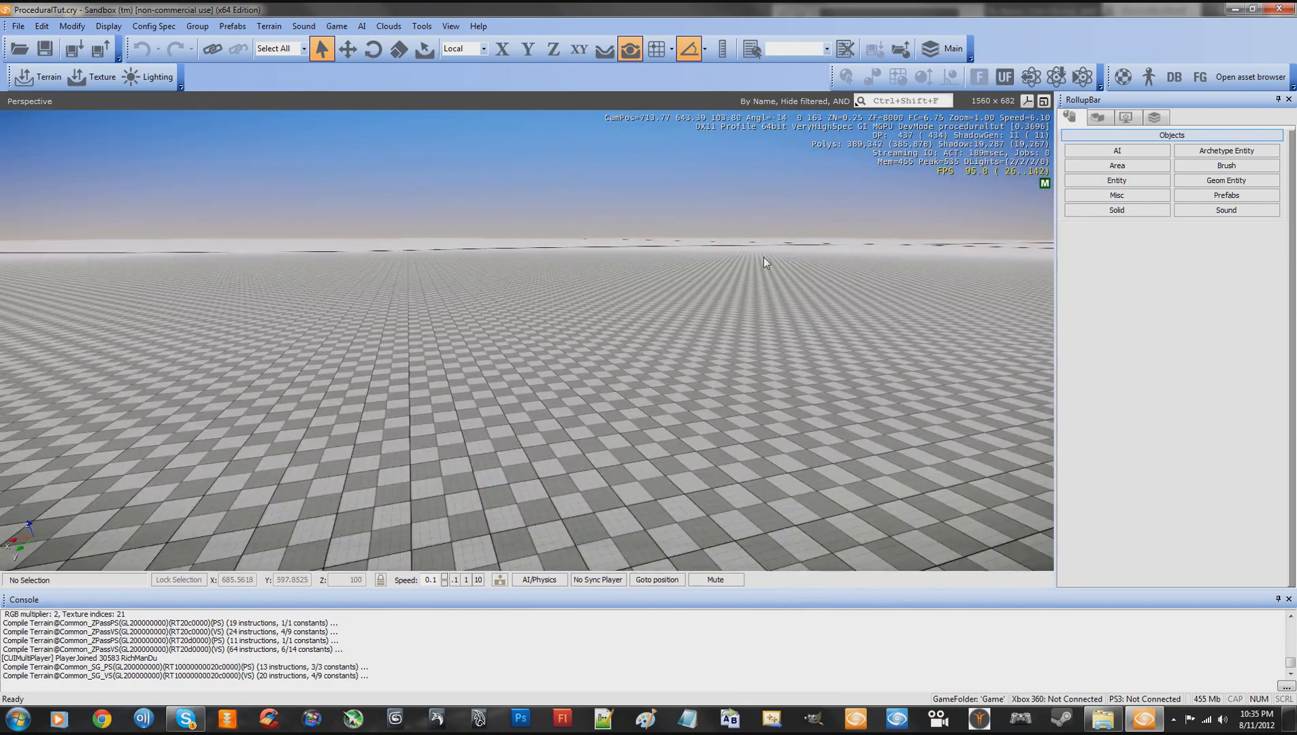
pyautogui.click(1124, 183)
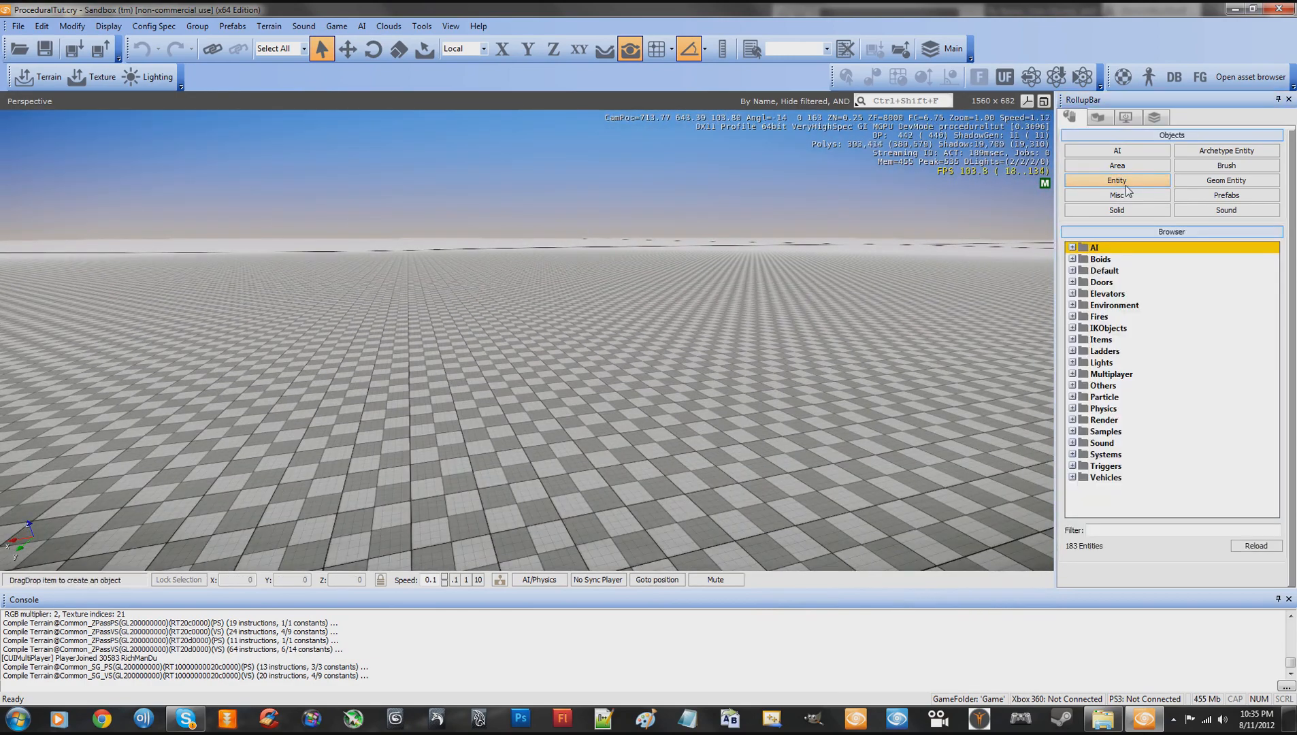
pyautogui.click(1075, 456)
pyautogui.doubleClick(1096, 469)
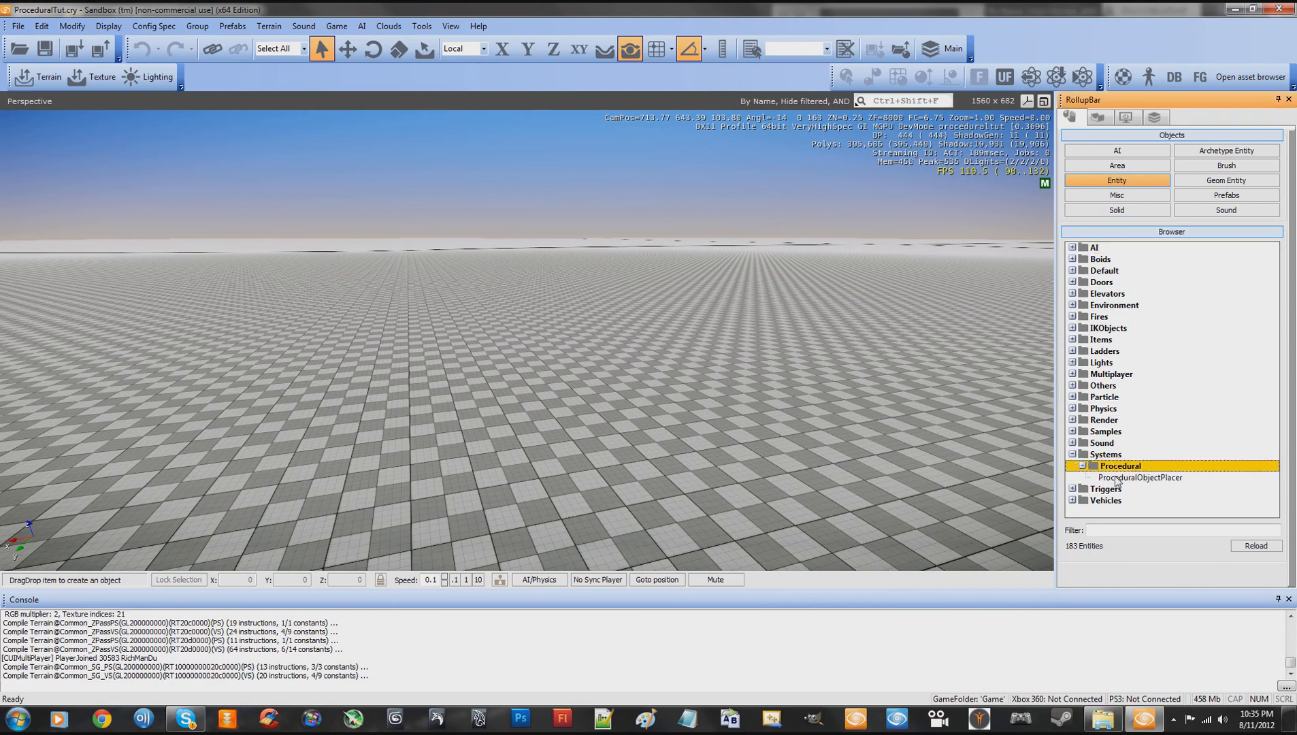
pyautogui.click(1122, 478)
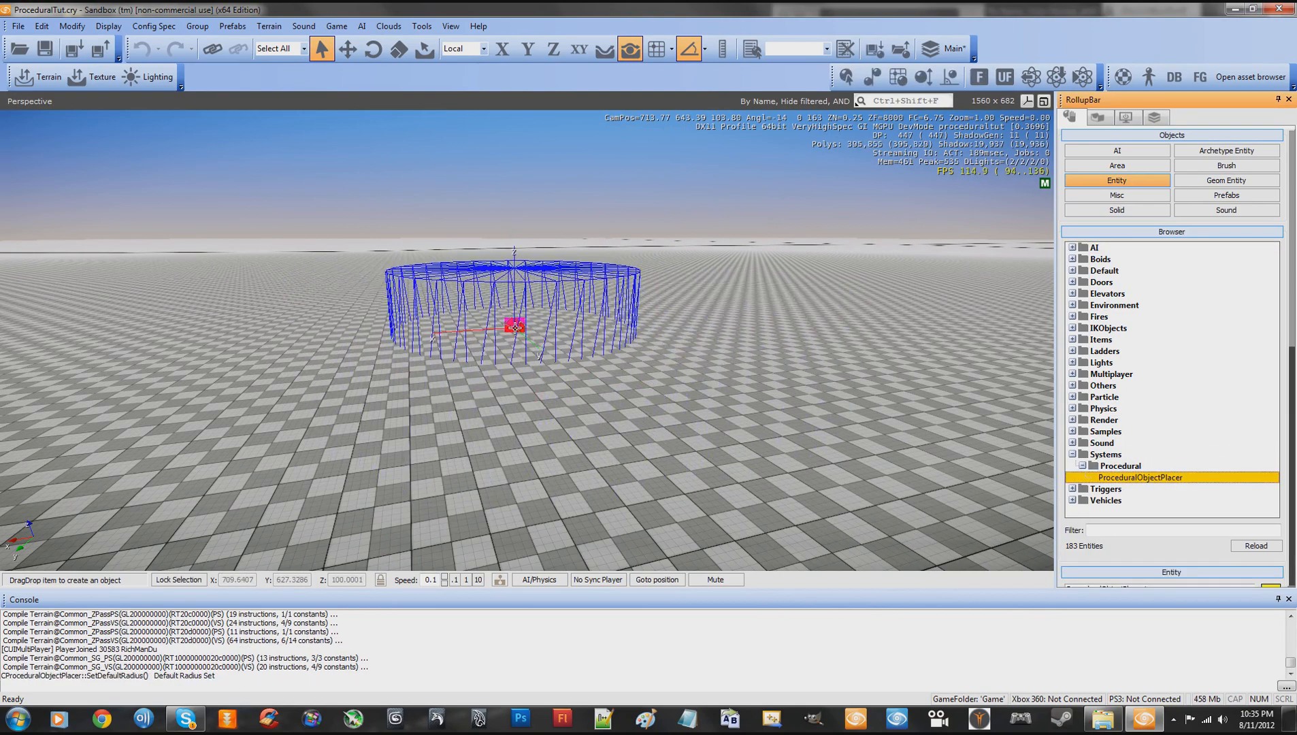
pyautogui.click(514, 324)
# - Raise the ProceduralObjectPlacer entity vertically to a Z position of about 102.35
pyautogui.press('1')
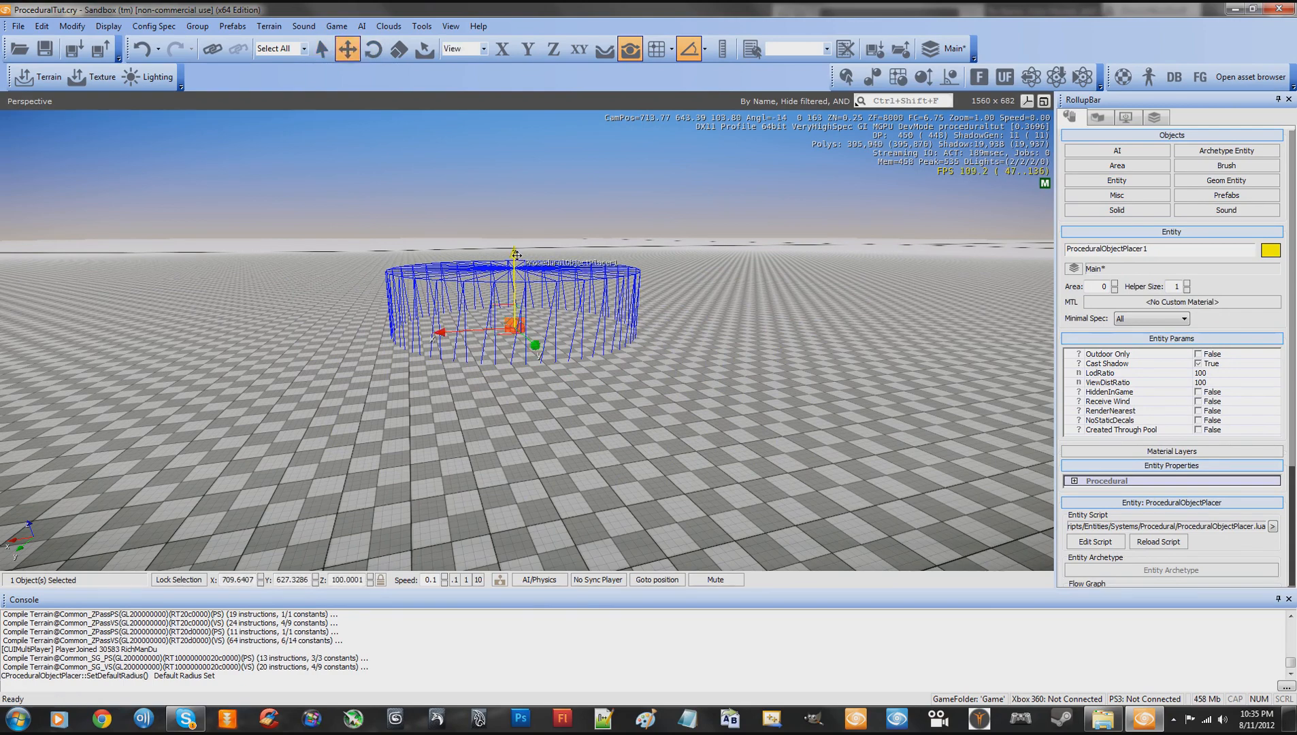
pyautogui.moveTo(522, 254); pyautogui.dragTo(528, 196)
pyautogui.press('w')
pyautogui.moveTo(733, 197); pyautogui.dragTo(733, 200, button='right')
pyautogui.press('s')
pyautogui.press('w')
pyautogui.press('s')
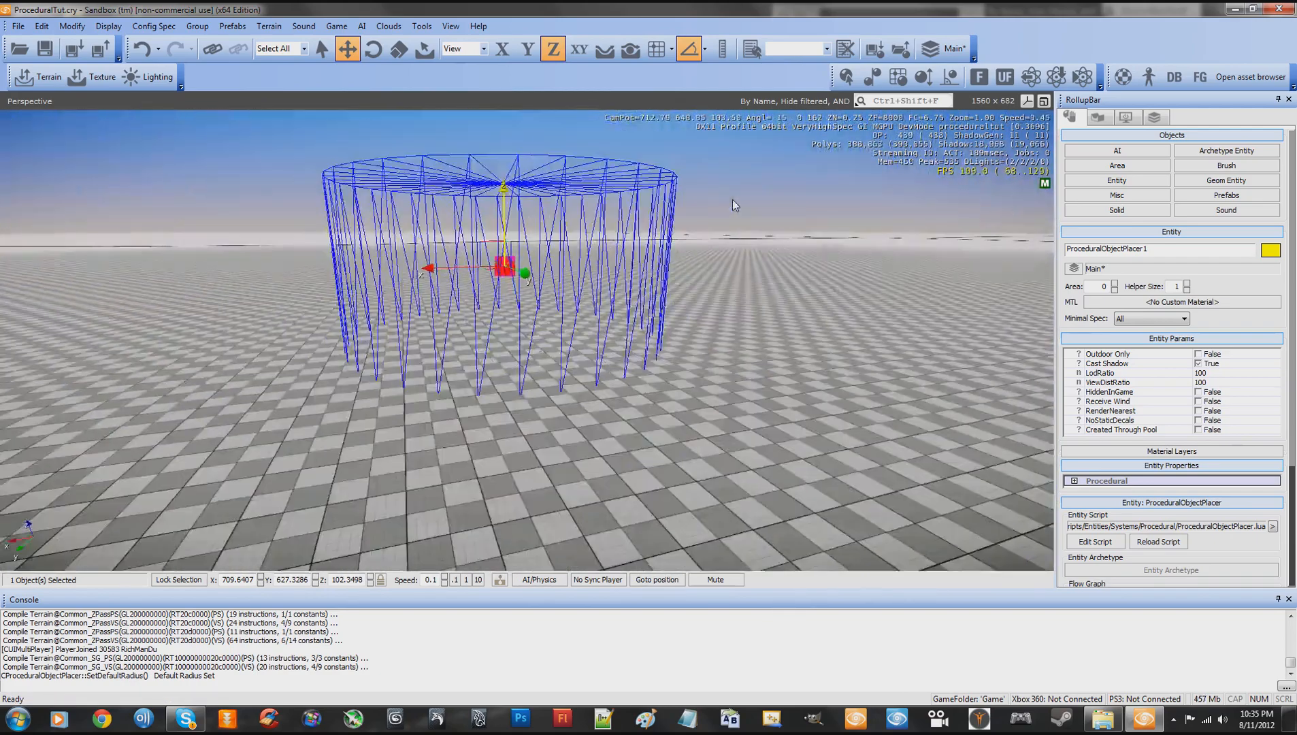
# - Expand the placer's Procedural properties and set TypesAllowed to "Test2,"
pyautogui.moveTo(1191, 475); pyautogui.dragTo(1190, 373)
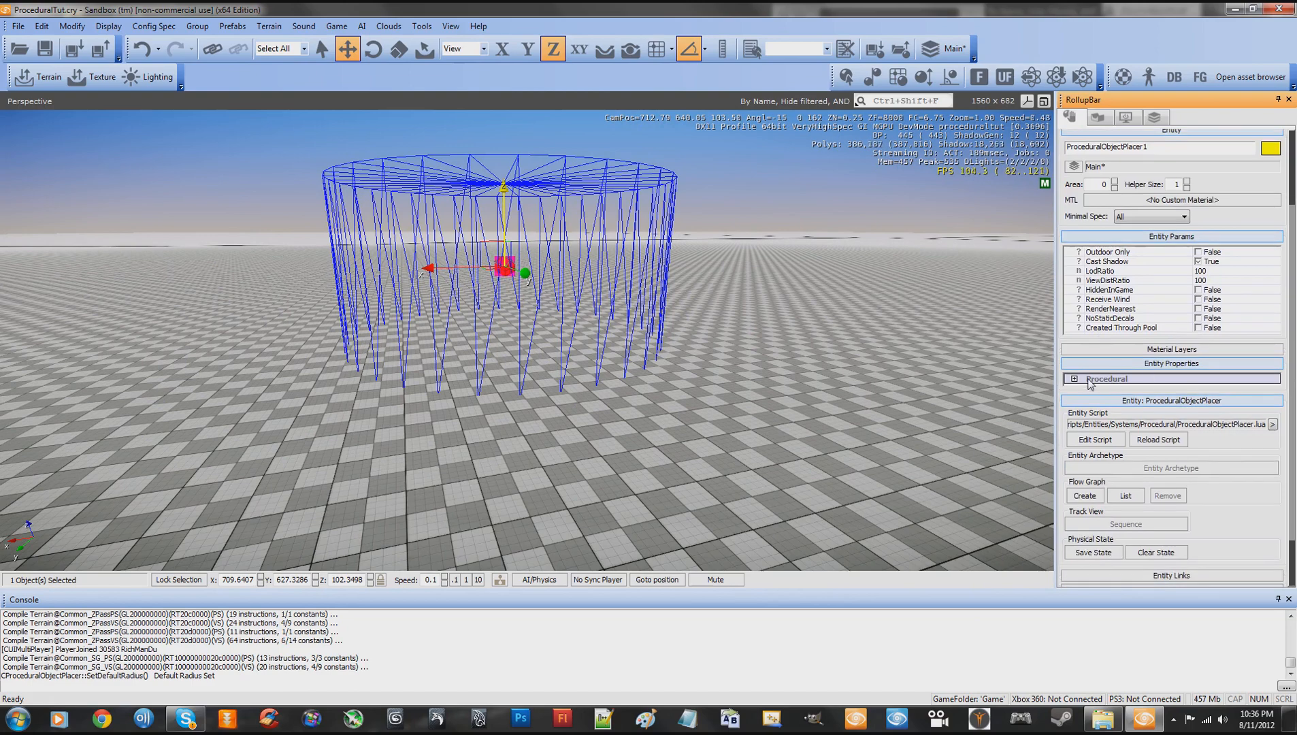
pyautogui.click(1075, 379)
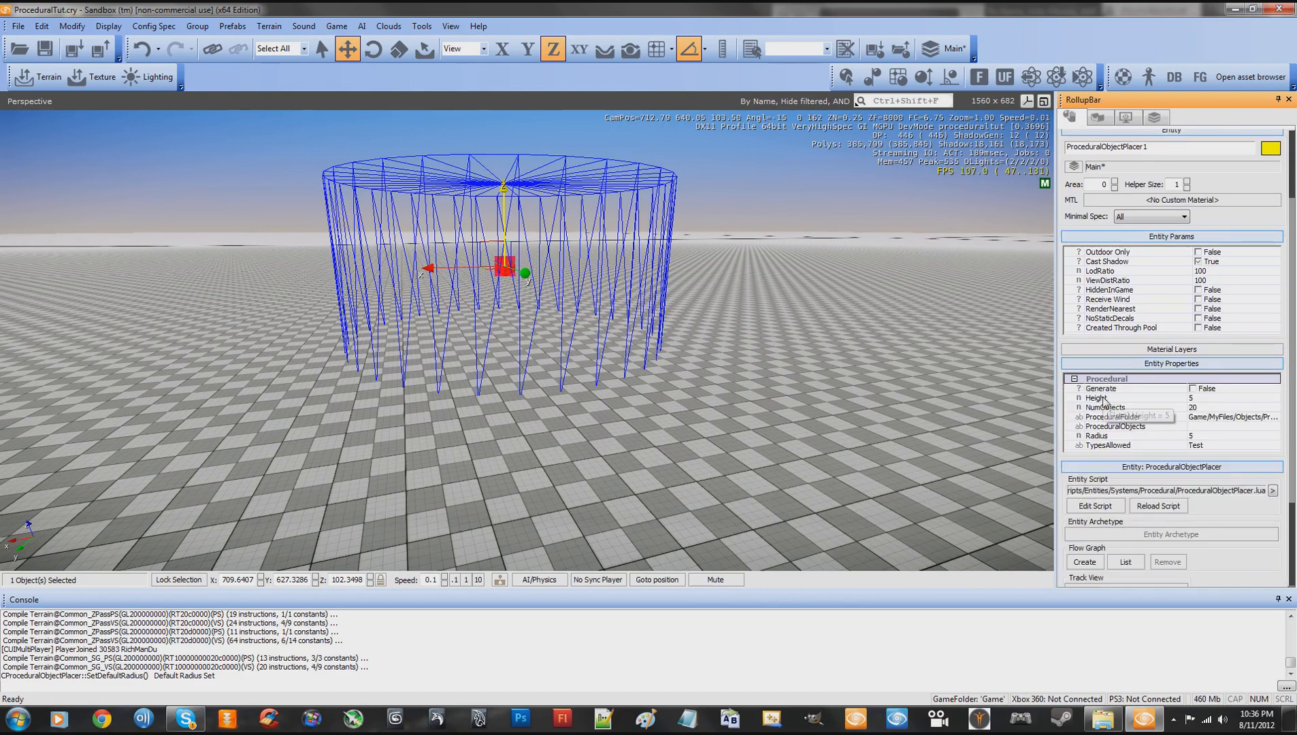
pyautogui.click(1216, 447)
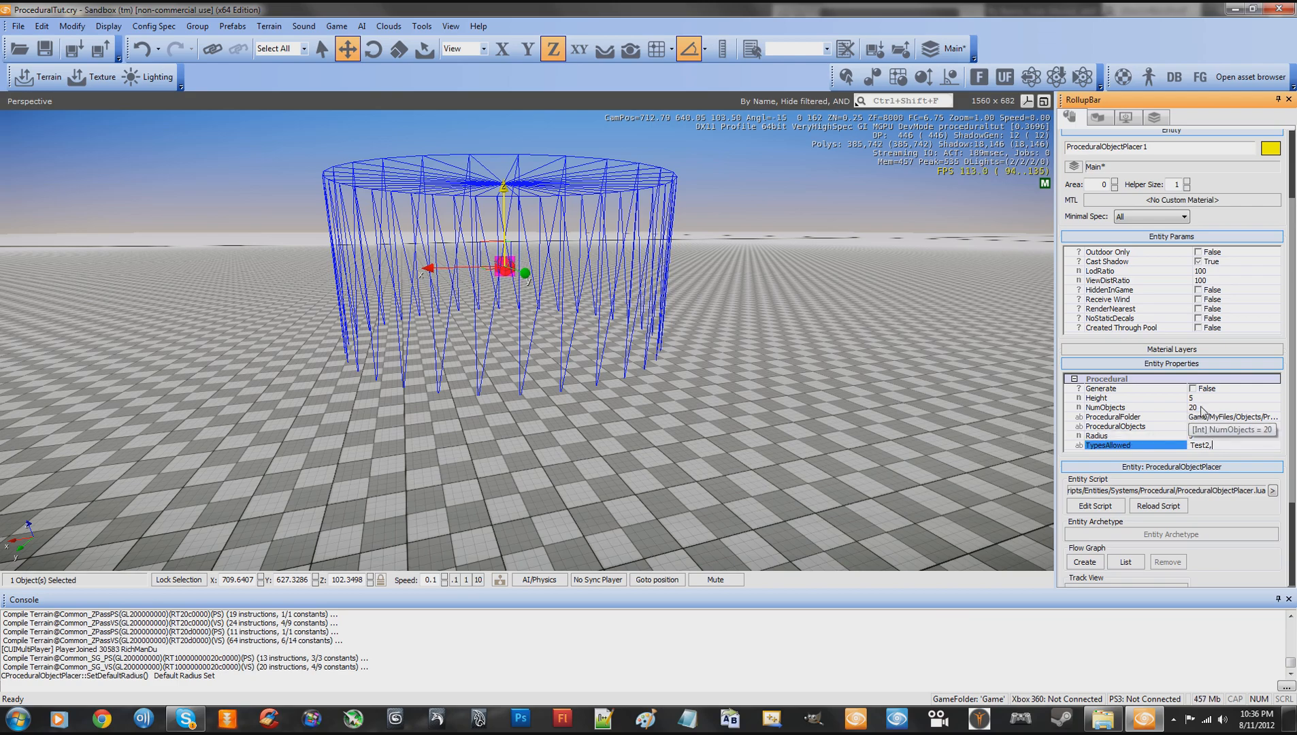
# - Turn on AI/Physics simulation for the level
pyautogui.press('w')
pyautogui.moveTo(864, 403); pyautogui.dragTo(864, 404, button='right')
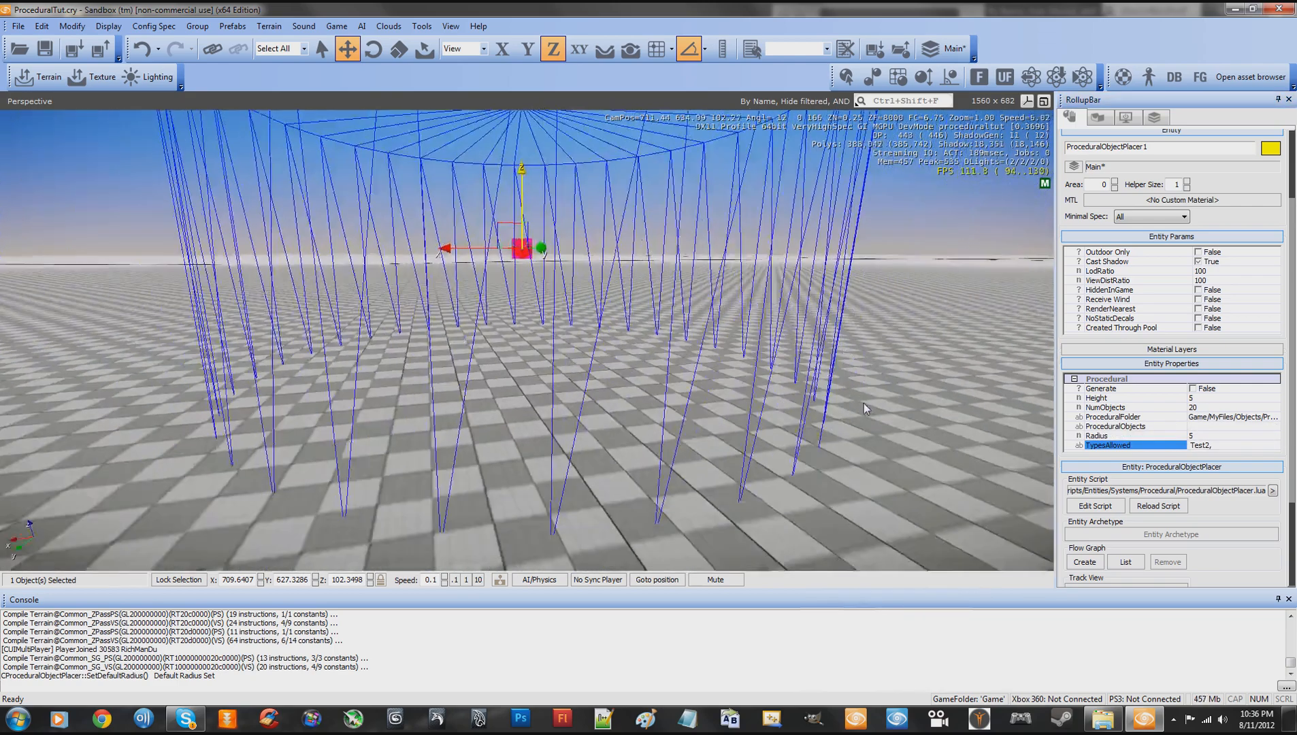
pyautogui.scroll(-2, 864, 403)
pyautogui.scroll(4, 864, 403)
pyautogui.scroll(-5, 864, 404)
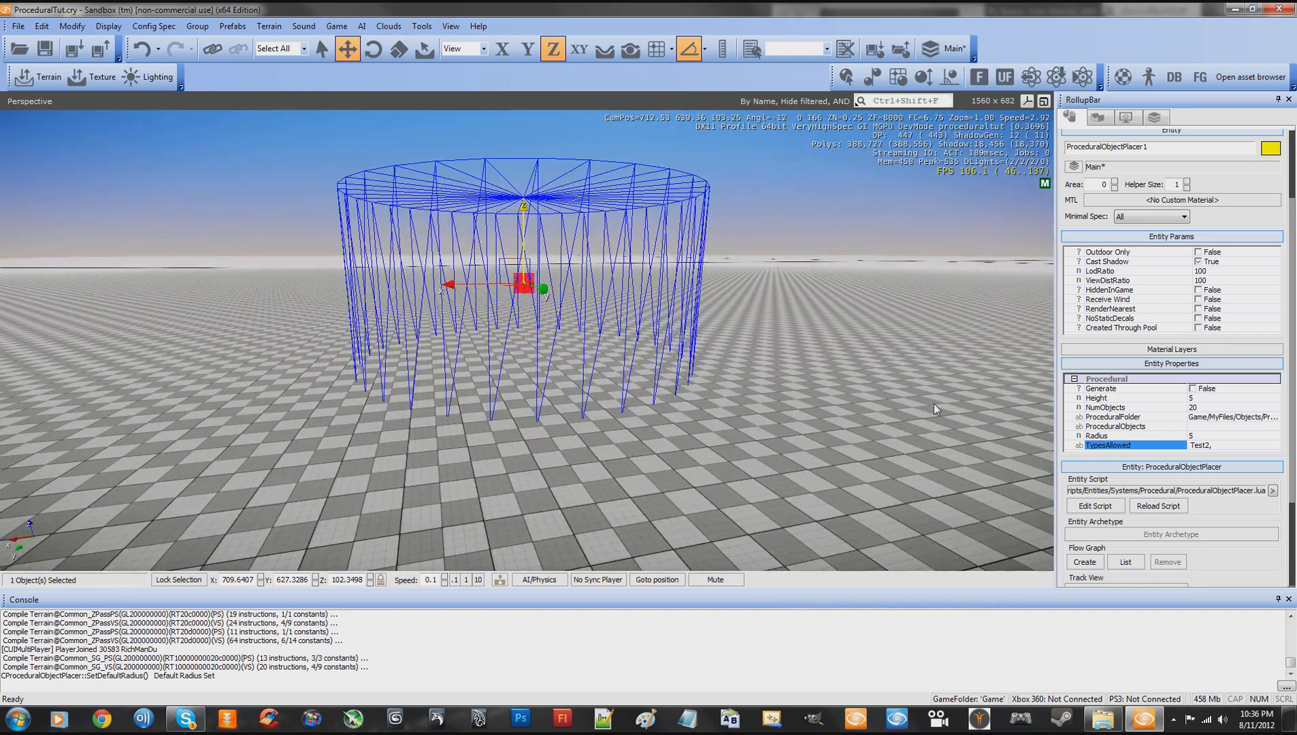
pyautogui.scroll(5, 867, 376)
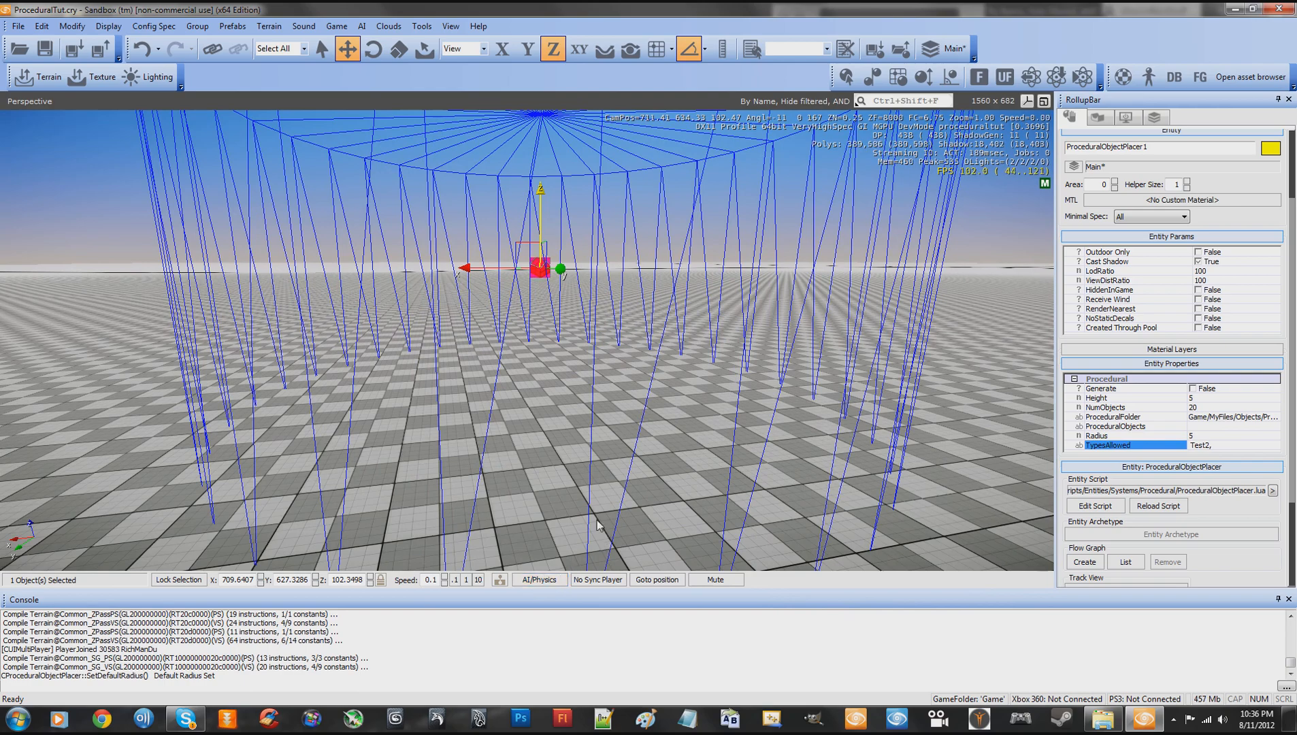
pyautogui.click(538, 580)
pyautogui.moveTo(739, 452); pyautogui.dragTo(653, 449, button='right')
pyautogui.scroll(-5, 740, 452)
pyautogui.scroll(5, 740, 452)
pyautogui.moveTo(740, 451); pyautogui.dragTo(739, 448, button='right')
pyautogui.press('s')
pyautogui.press('w')
pyautogui.press('s')
pyautogui.press('w')
pyautogui.press('s')
pyautogui.press('w')
pyautogui.press('w')
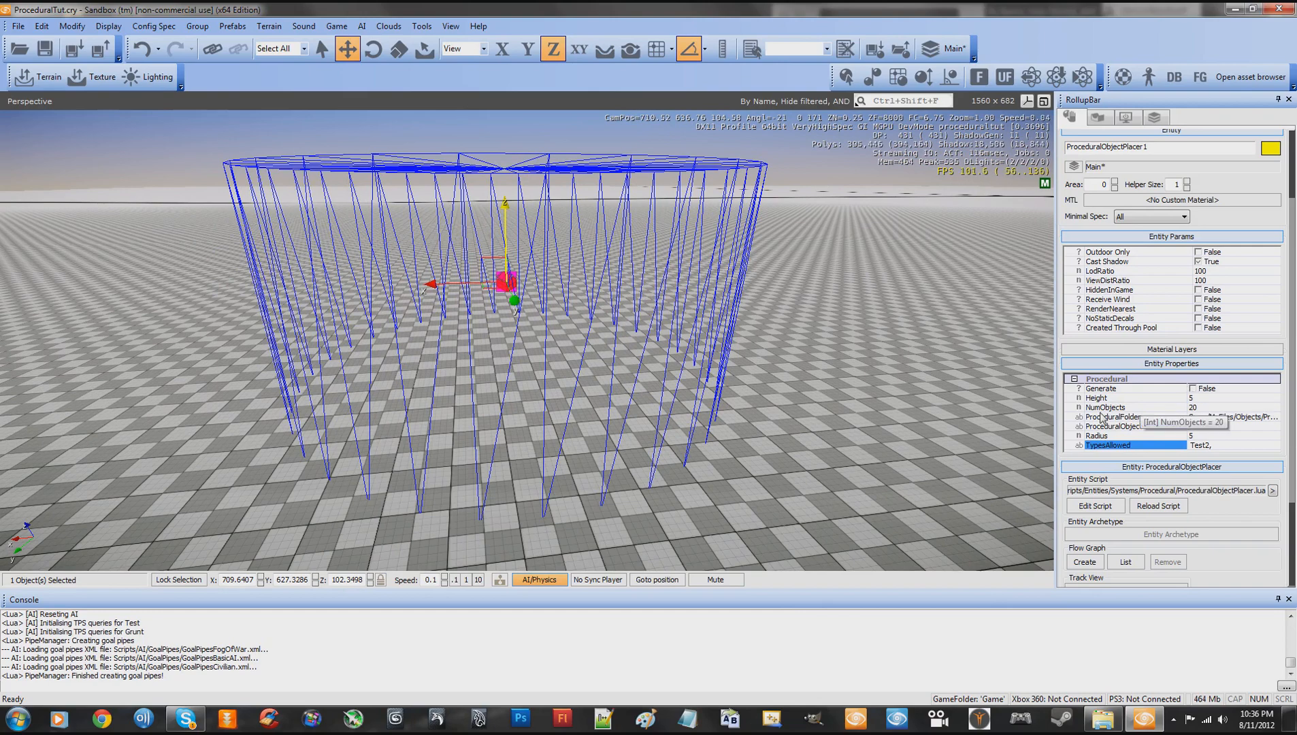
pyautogui.click(534, 579)
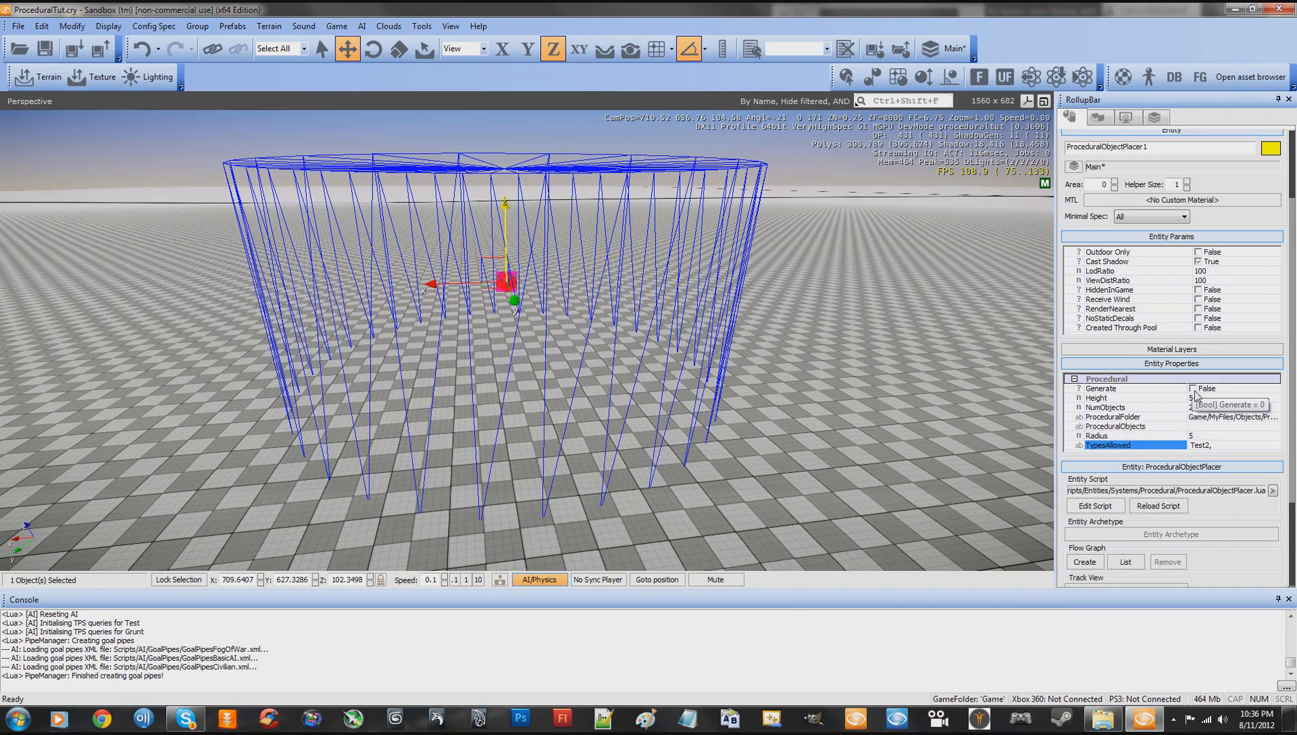
# - Enable the placer's Generate property and reload its entity script to spawn the procedural objects
pyautogui.click(1193, 389)
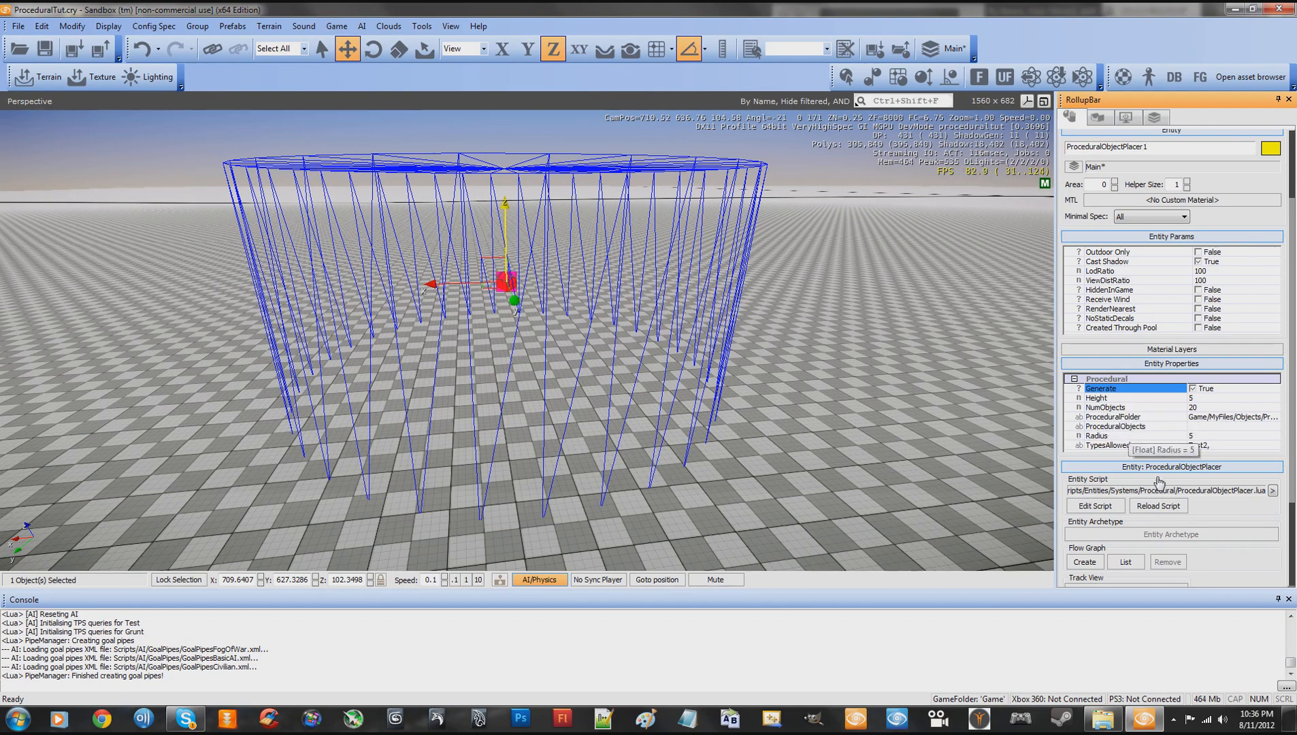
pyautogui.click(1158, 509)
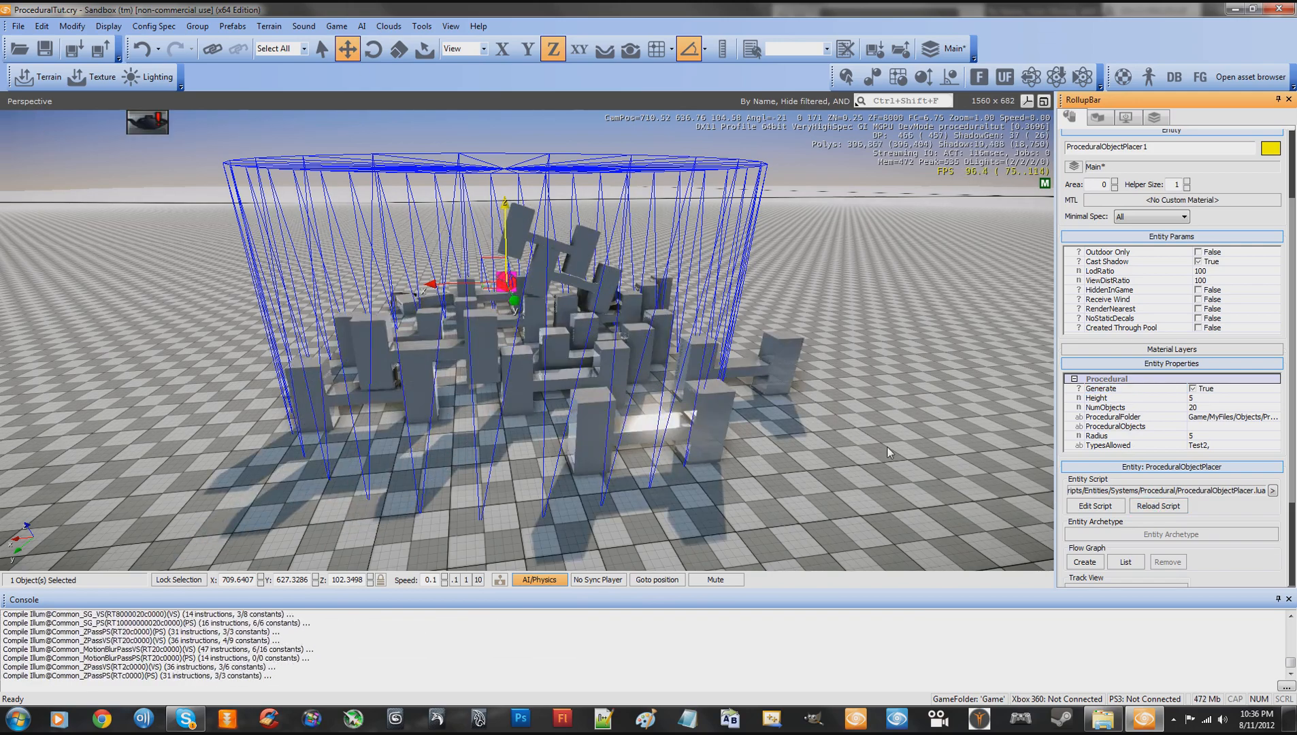
# - Examine the spawned letter H objects inside the placer's cylinder from several distances and angles
pyautogui.press('w')
pyautogui.moveTo(888, 447); pyautogui.dragTo(885, 454, button='right')
pyautogui.press('w')
pyautogui.press('s')
pyautogui.press('w')
pyautogui.press('s')
pyautogui.press('w')
pyautogui.press('s')
pyautogui.press('w')
pyautogui.press('w')
pyautogui.press('s')
pyautogui.press('s')
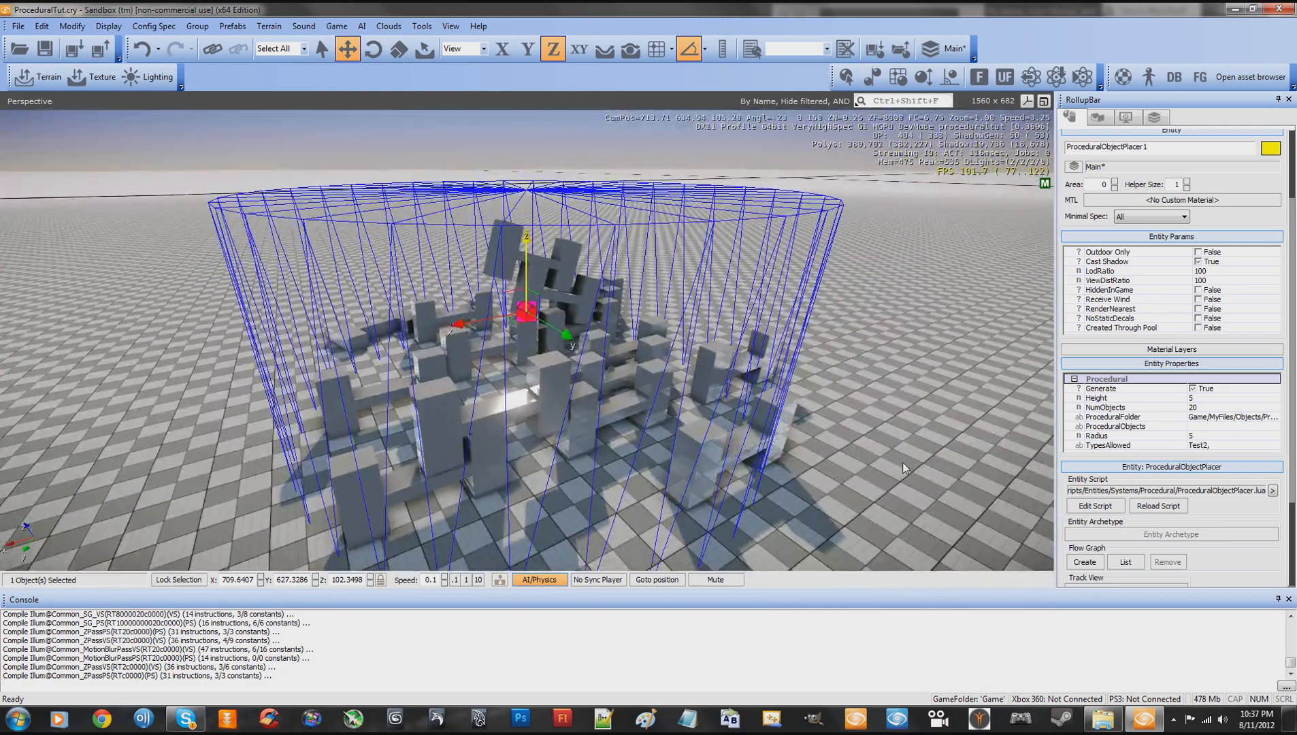
# - Reload the placer's entity script to spawn another batch of letter H objects
pyautogui.click(1159, 506)
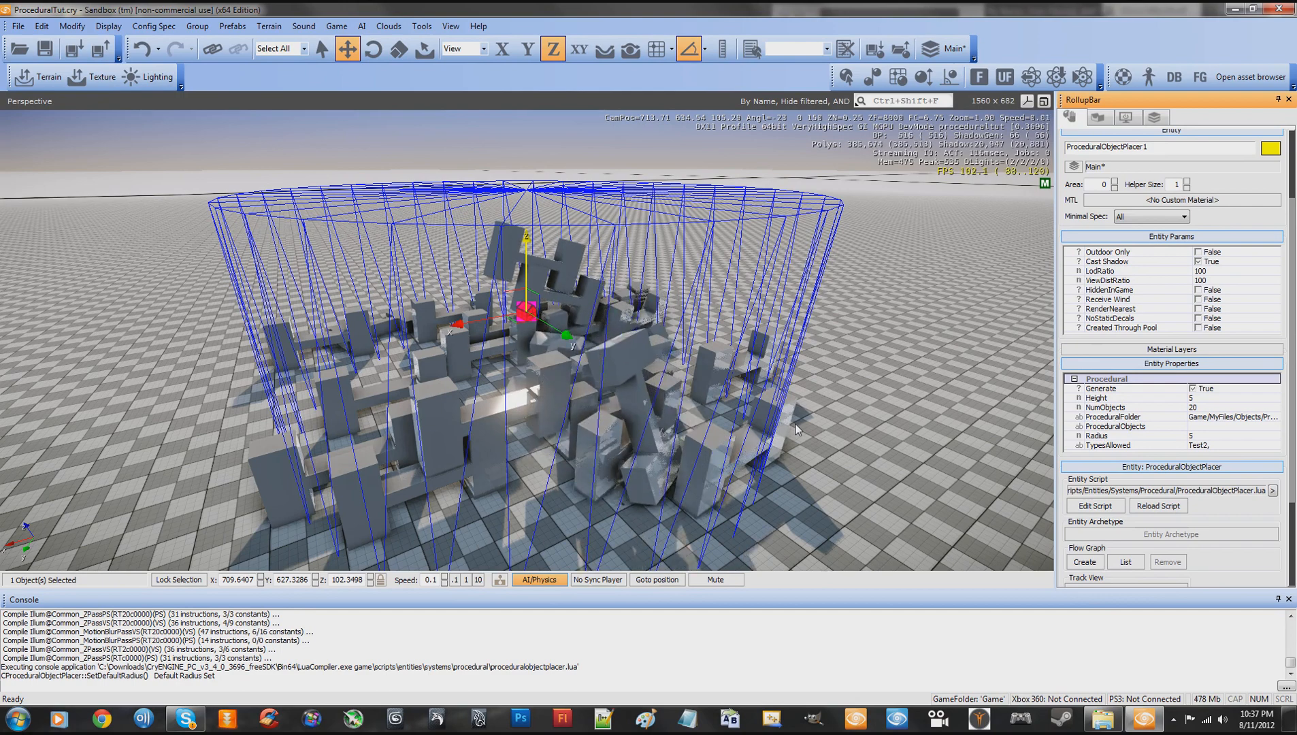
pyautogui.press('s')
pyautogui.moveTo(799, 412); pyautogui.dragTo(802, 412, button='right')
pyautogui.press('s')
pyautogui.press('w')
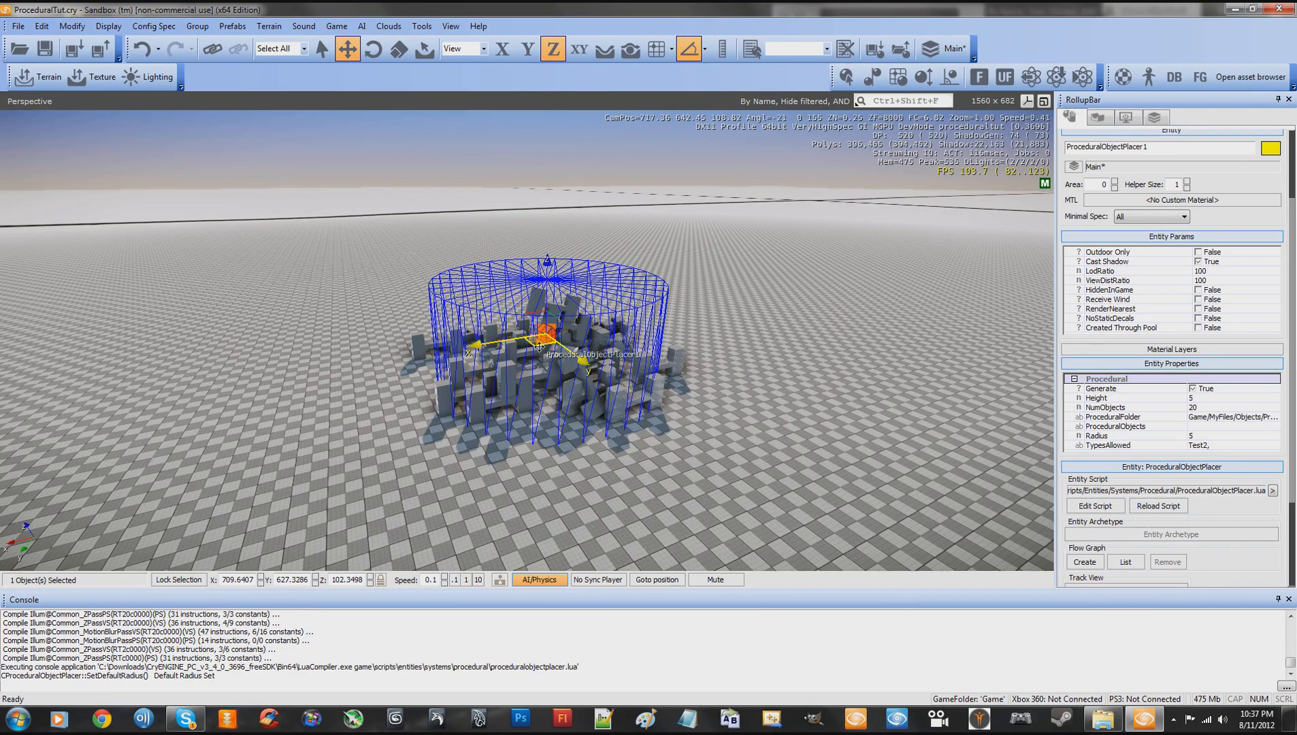
# - Move the placer away from the pile to empty terrain at about X 664, Y 619
pyautogui.moveTo(539, 347); pyautogui.dragTo(914, 247)
pyautogui.moveTo(808, 304); pyautogui.dragTo(808, 302, button='right')
pyautogui.press('w')
pyautogui.press('s')
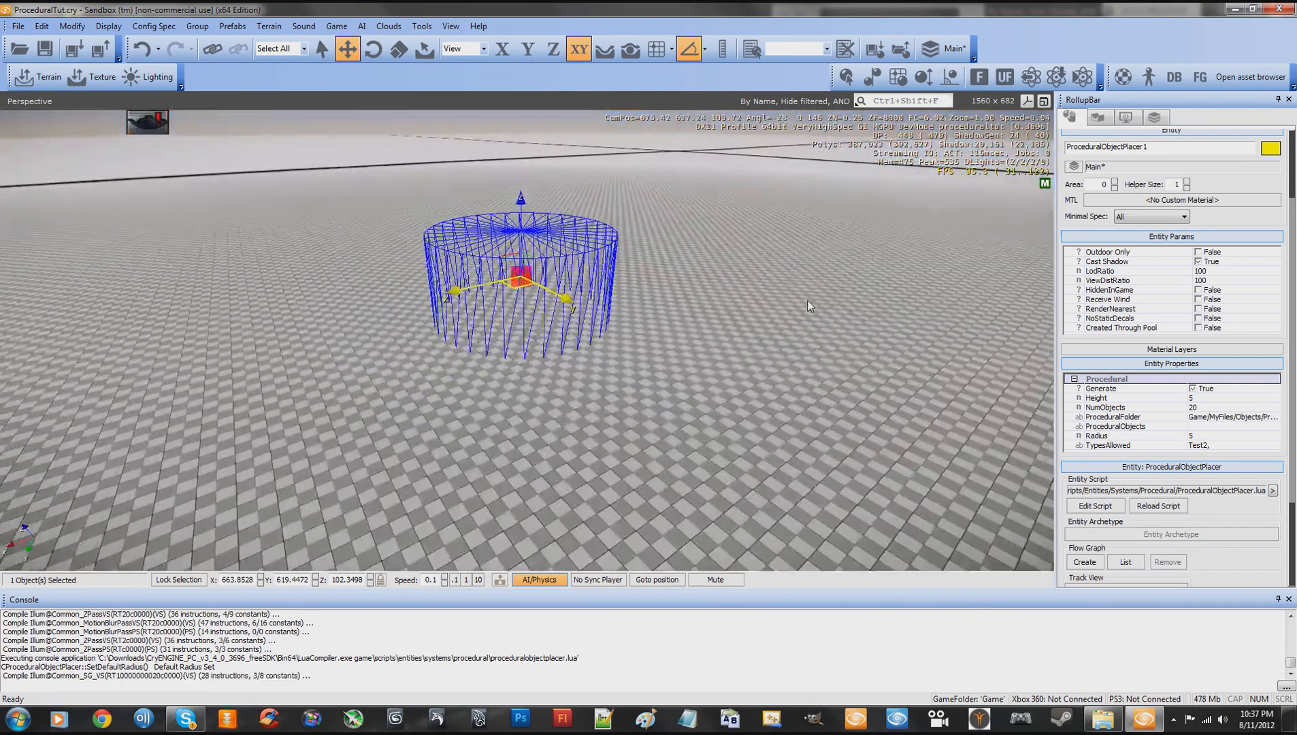
# - Set NumObjects to 5 and reload the entity script twice to spawn two small batches
pyautogui.click(1204, 407)
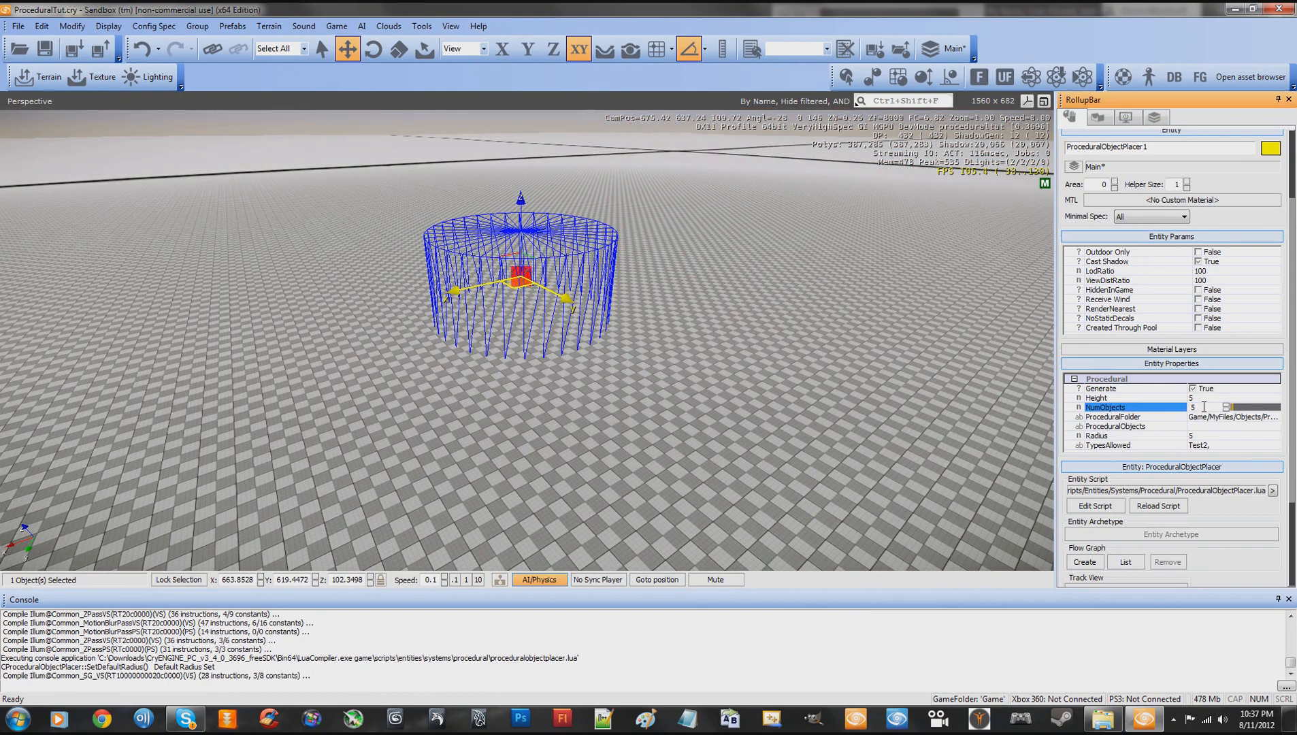
pyautogui.click(1159, 506)
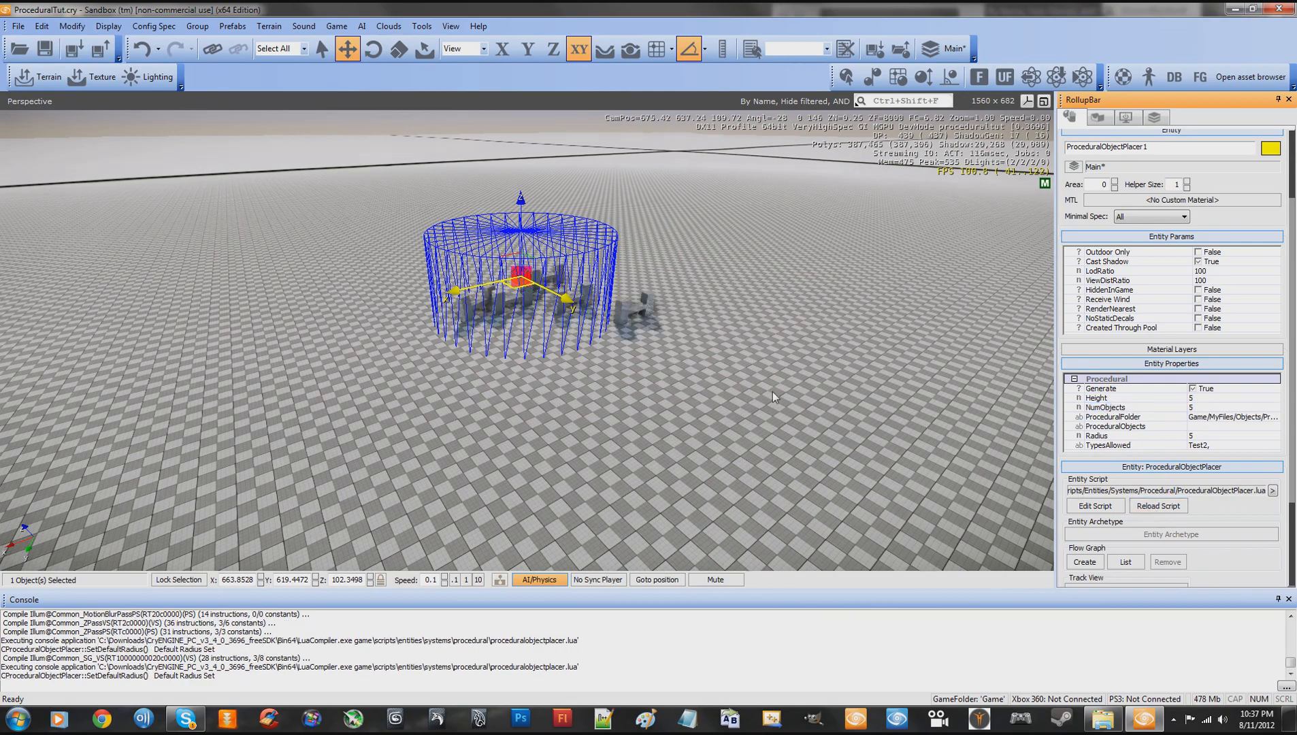
pyautogui.moveTo(714, 388); pyautogui.dragTo(713, 388, button='right')
pyautogui.press('w')
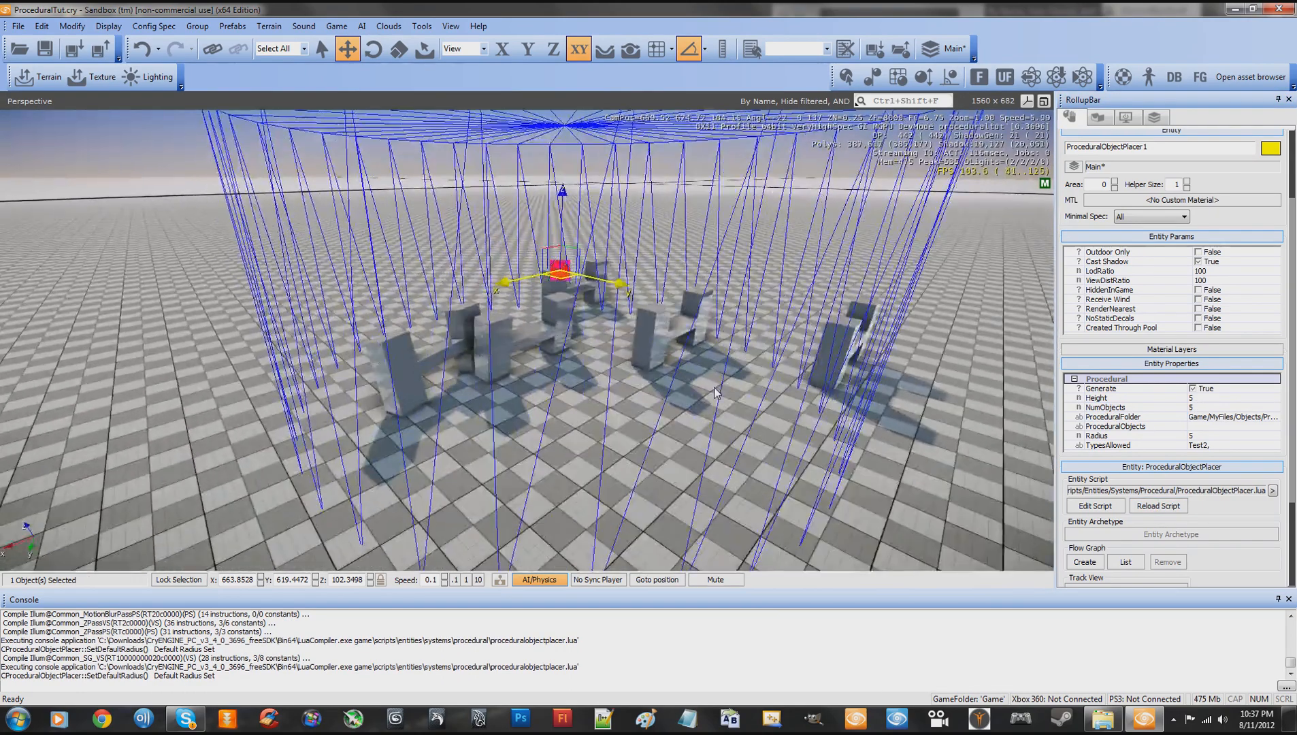
pyautogui.click(1157, 506)
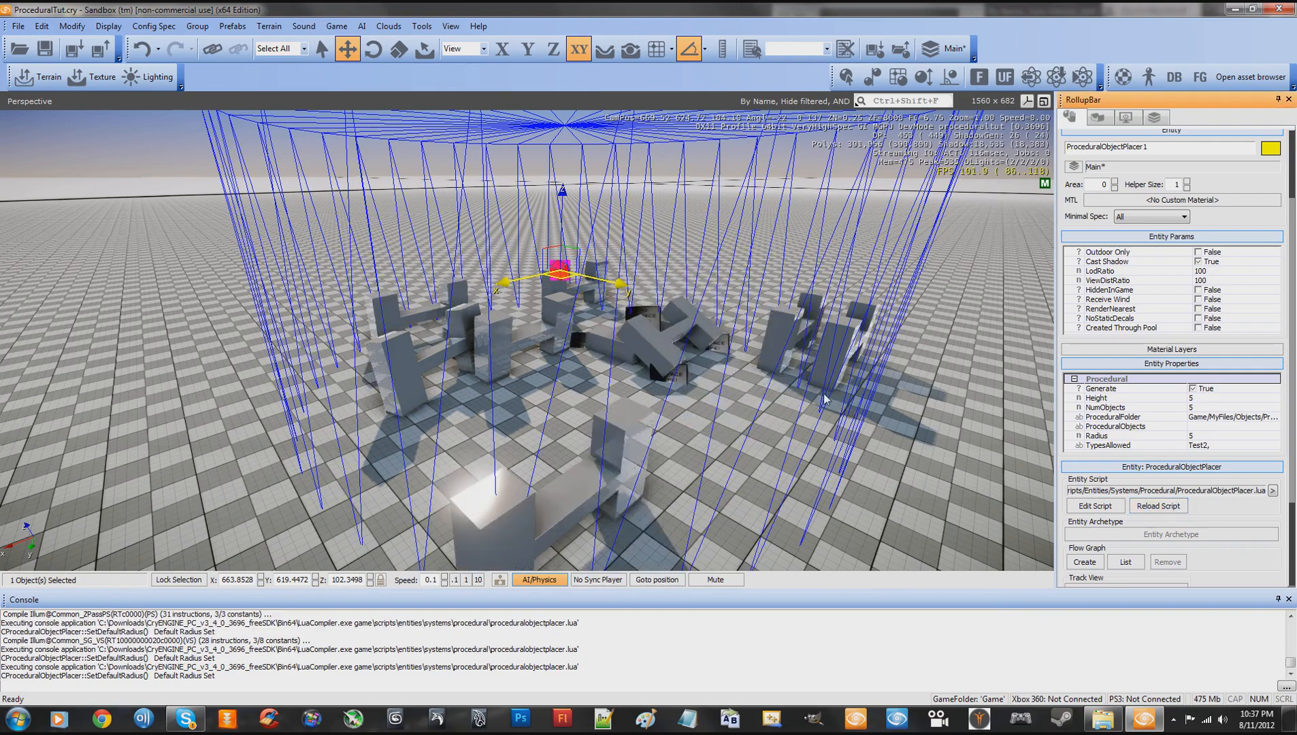
# - Set NumObjects to 100 and reload the entity script to spawn a large pile
pyautogui.click(1208, 406)
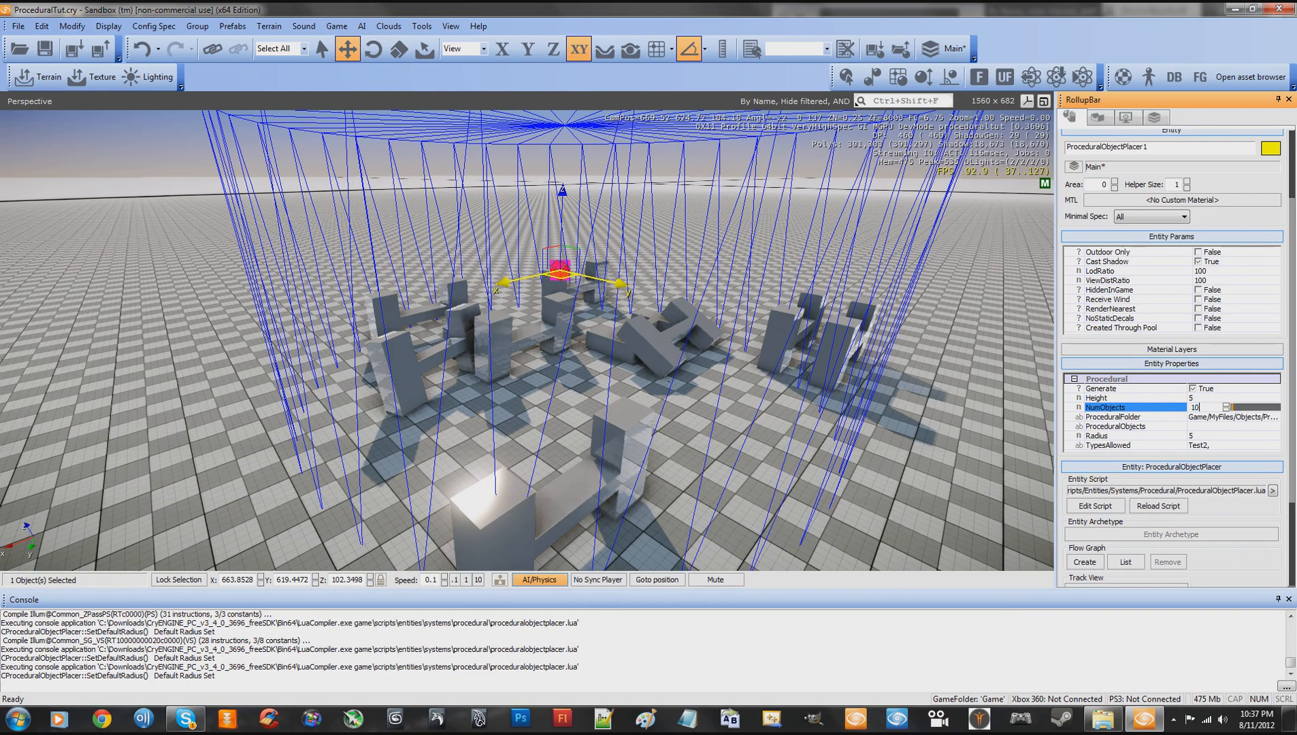
pyautogui.press('Return')
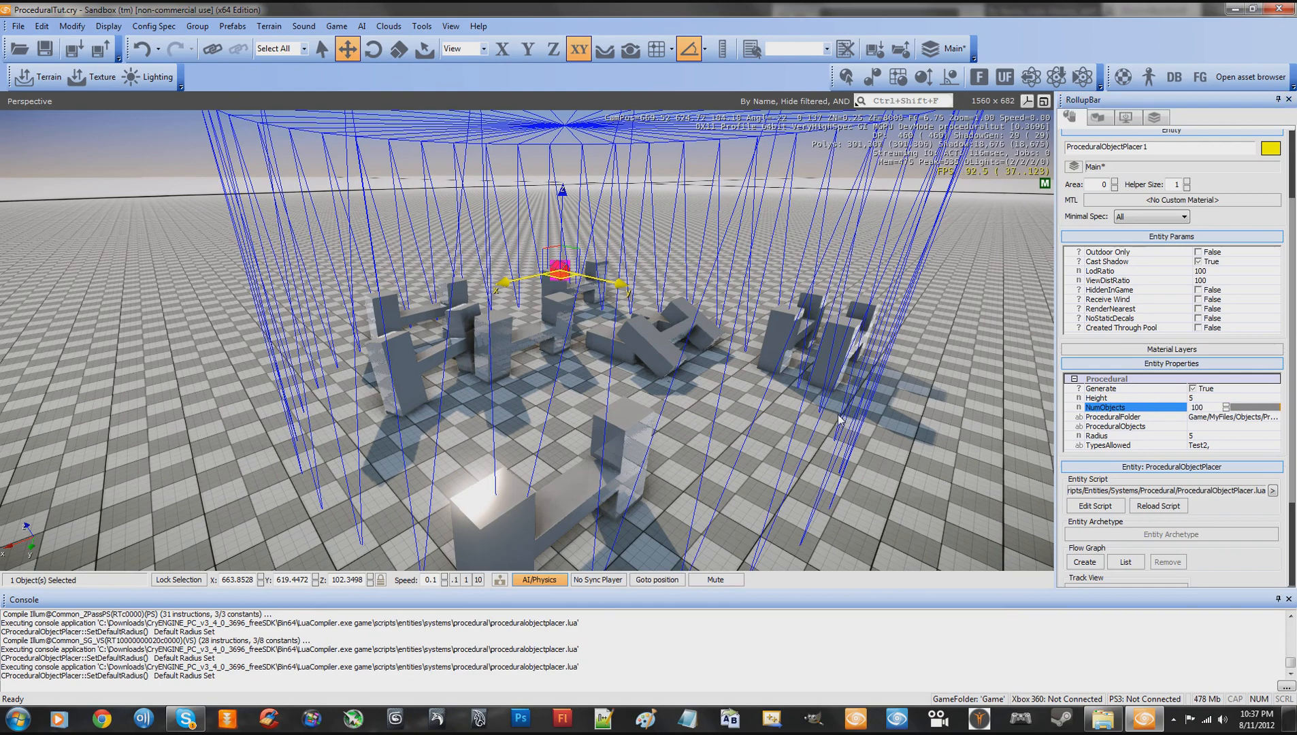
pyautogui.scroll(-5, 839, 414)
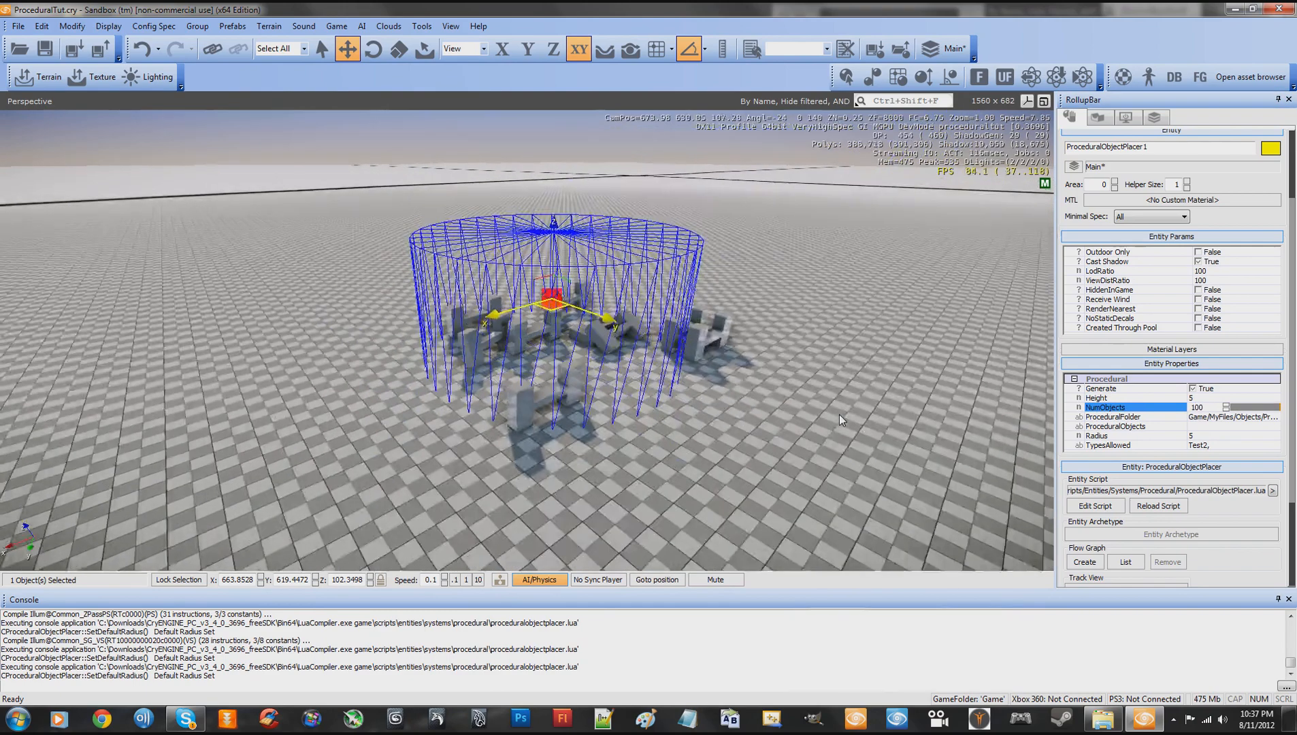
pyautogui.click(1157, 507)
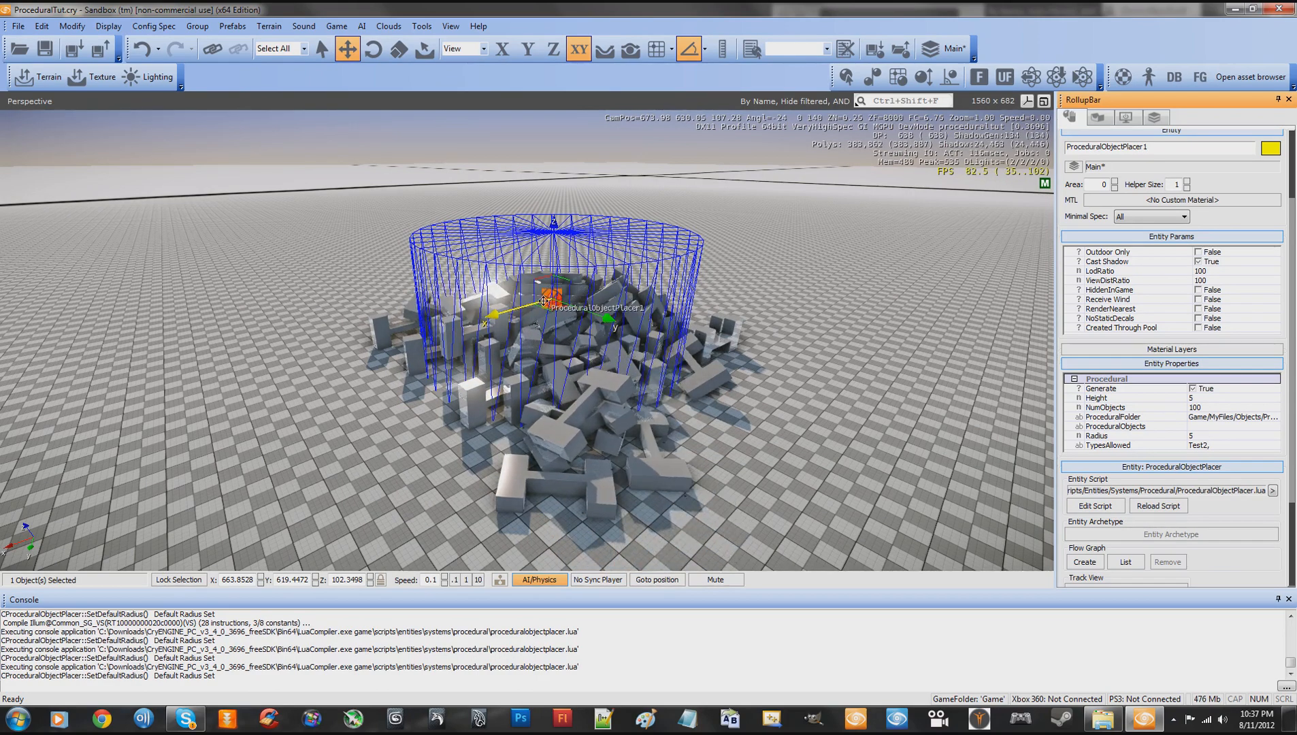
# - Move the placer to another empty area of terrain at about X 591, Y 610
pyautogui.moveTo(550, 299); pyautogui.dragTo(837, 192)
pyautogui.press('w')
pyautogui.press('d')
pyautogui.moveTo(815, 279); pyautogui.dragTo(822, 280, button='right')
pyautogui.press('w')
pyautogui.moveTo(820, 279); pyautogui.dragTo(816, 280, button='right')
pyautogui.press('s')
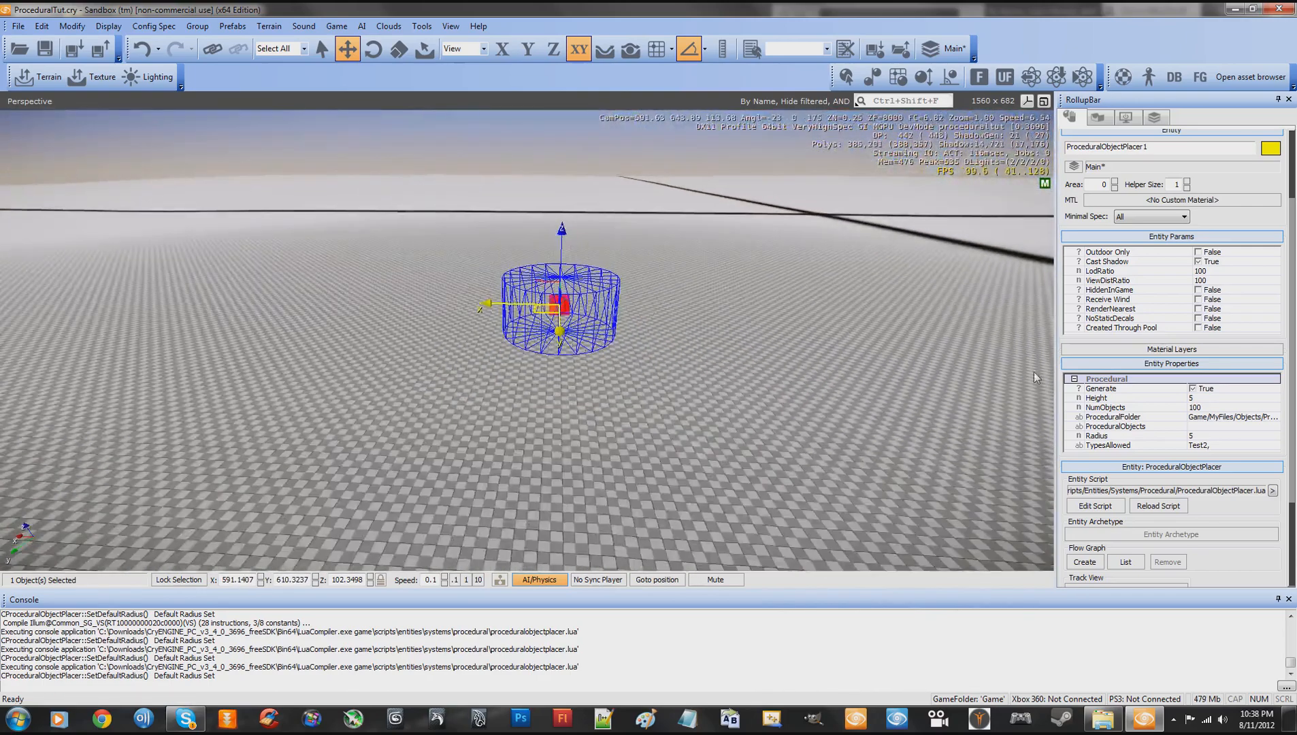
# - Increase the placer's Radius to about 49.3 and reload the entity script to scatter the objects widely
pyautogui.click(1200, 436)
pyautogui.moveTo(1235, 436); pyautogui.dragTo(1255, 436)
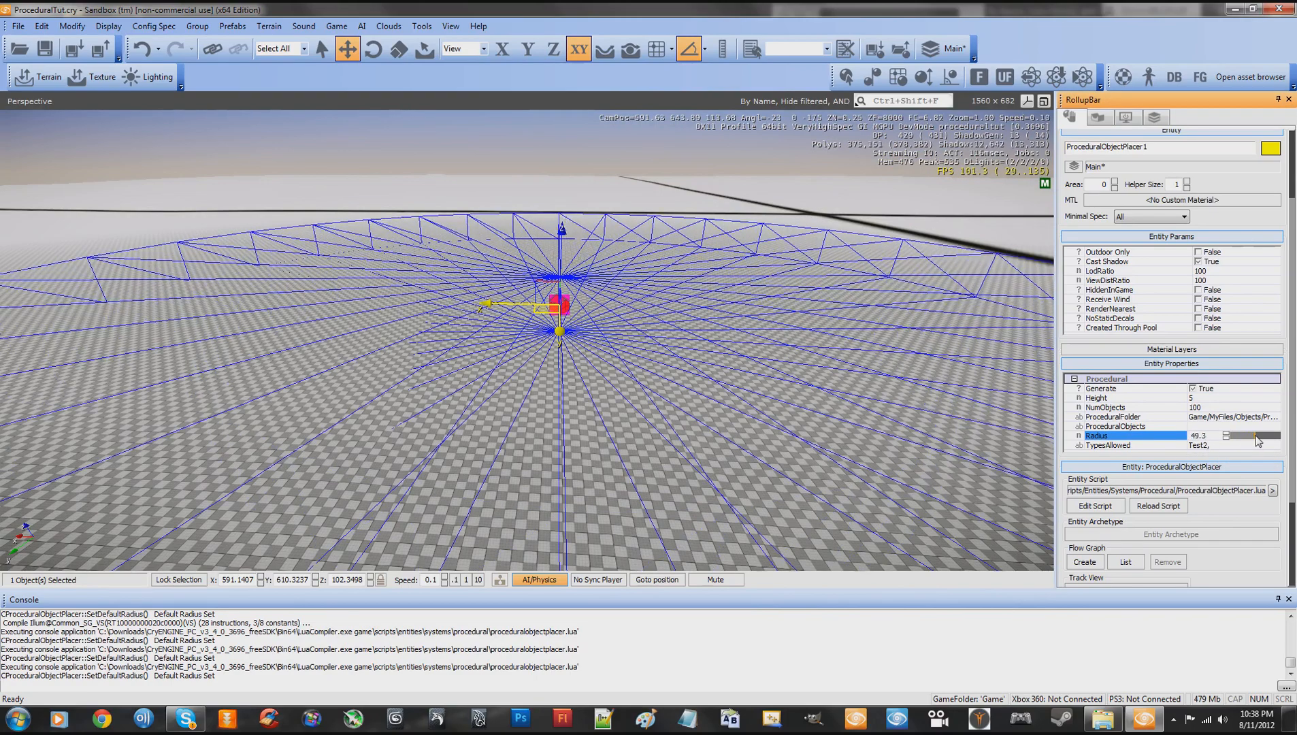
pyautogui.press('s')
pyautogui.moveTo(860, 414); pyautogui.dragTo(859, 413, button='right')
pyautogui.press('a')
pyautogui.click(1159, 505)
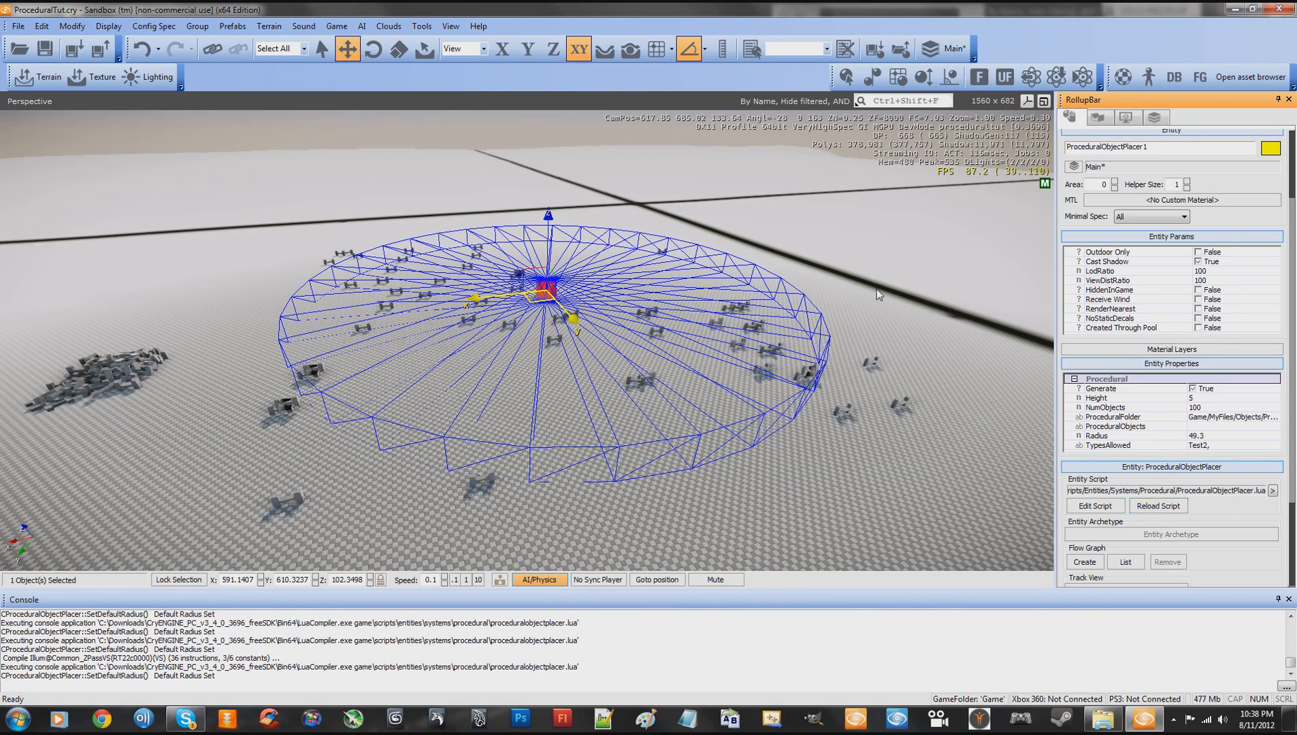
# - Enter game mode beside the scattered letter-H objects and walk around them to inspect their placement
pyautogui.press('w')
pyautogui.press('a')
pyautogui.moveTo(877, 289); pyautogui.dragTo(878, 294, button='right')
pyautogui.press('w')
pyautogui.press('w')
pyautogui.hotkey('ctrl', 'g')
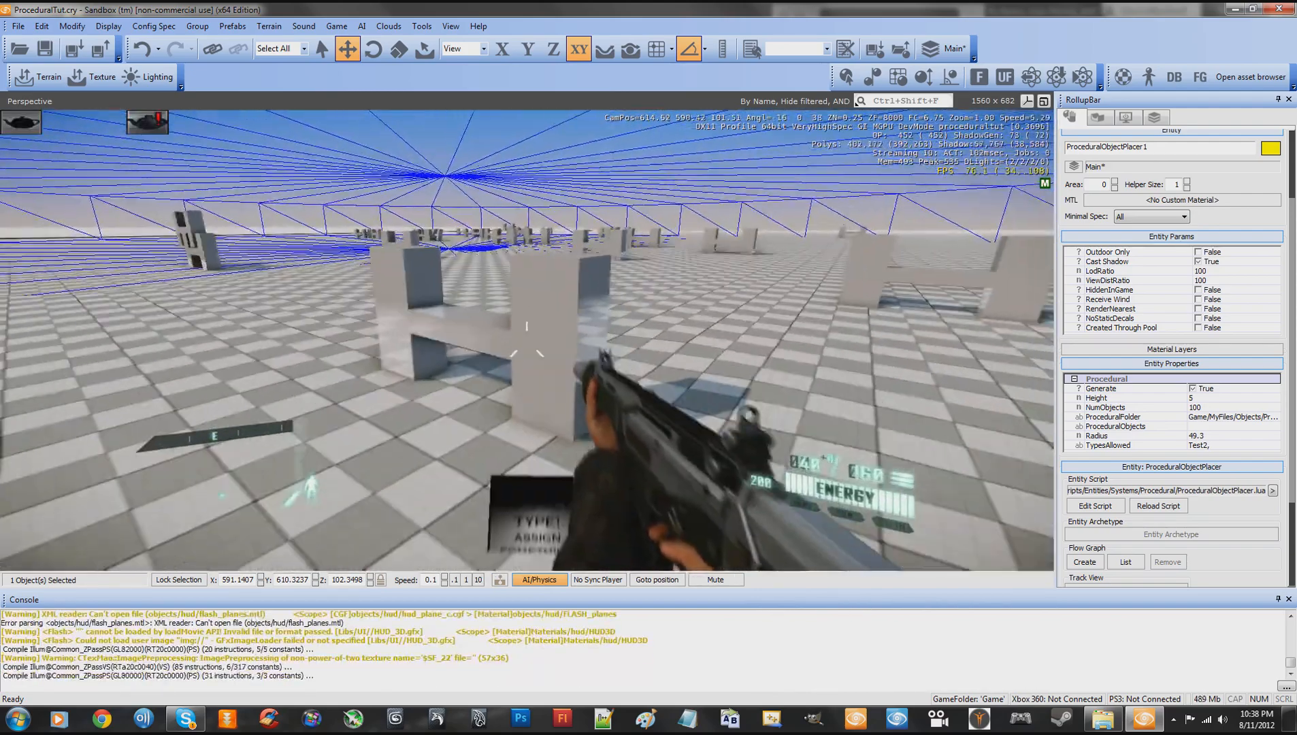
pyautogui.press('s')
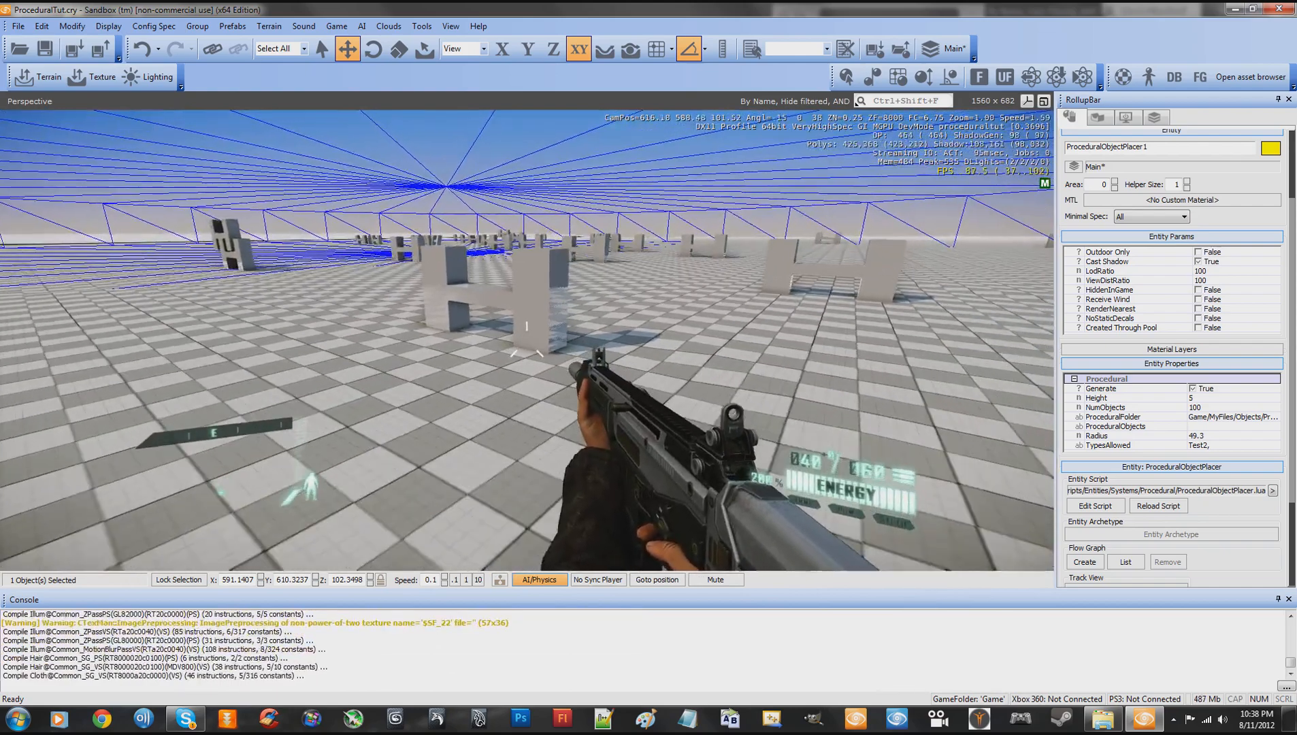
pyautogui.press('s')
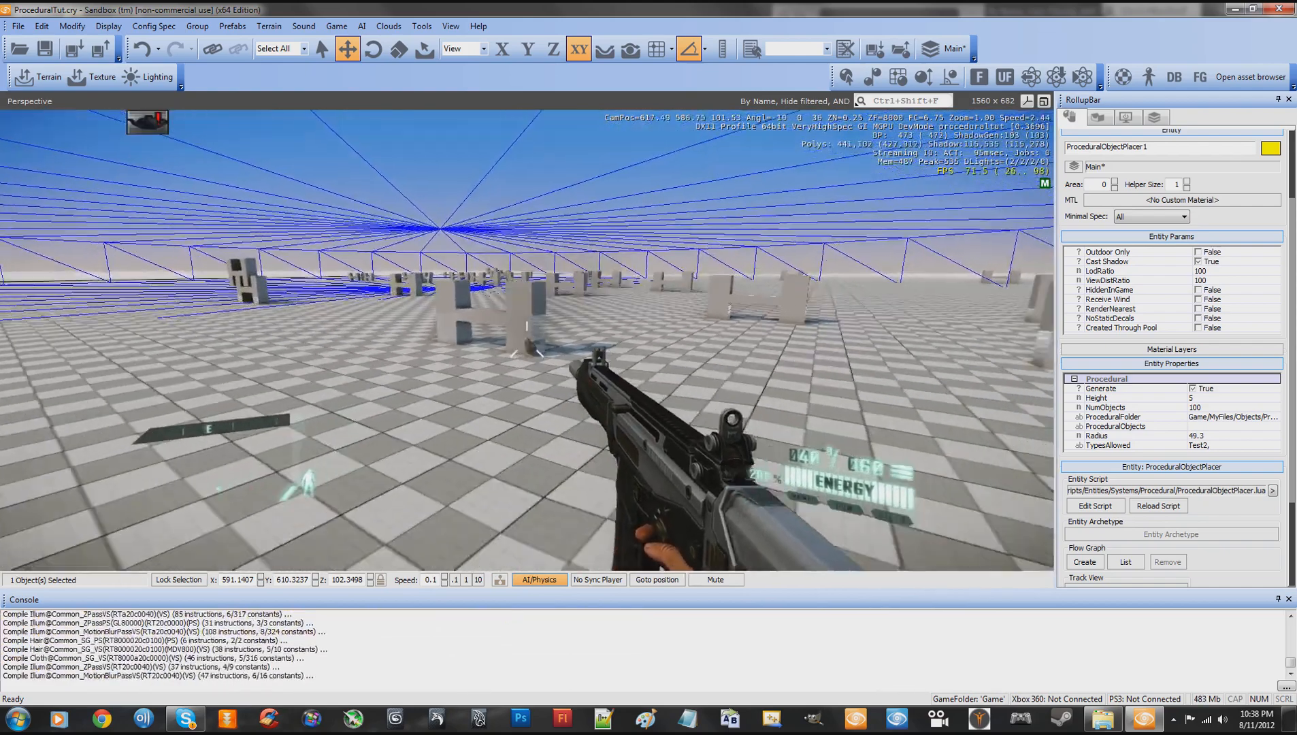
pyautogui.press('a')
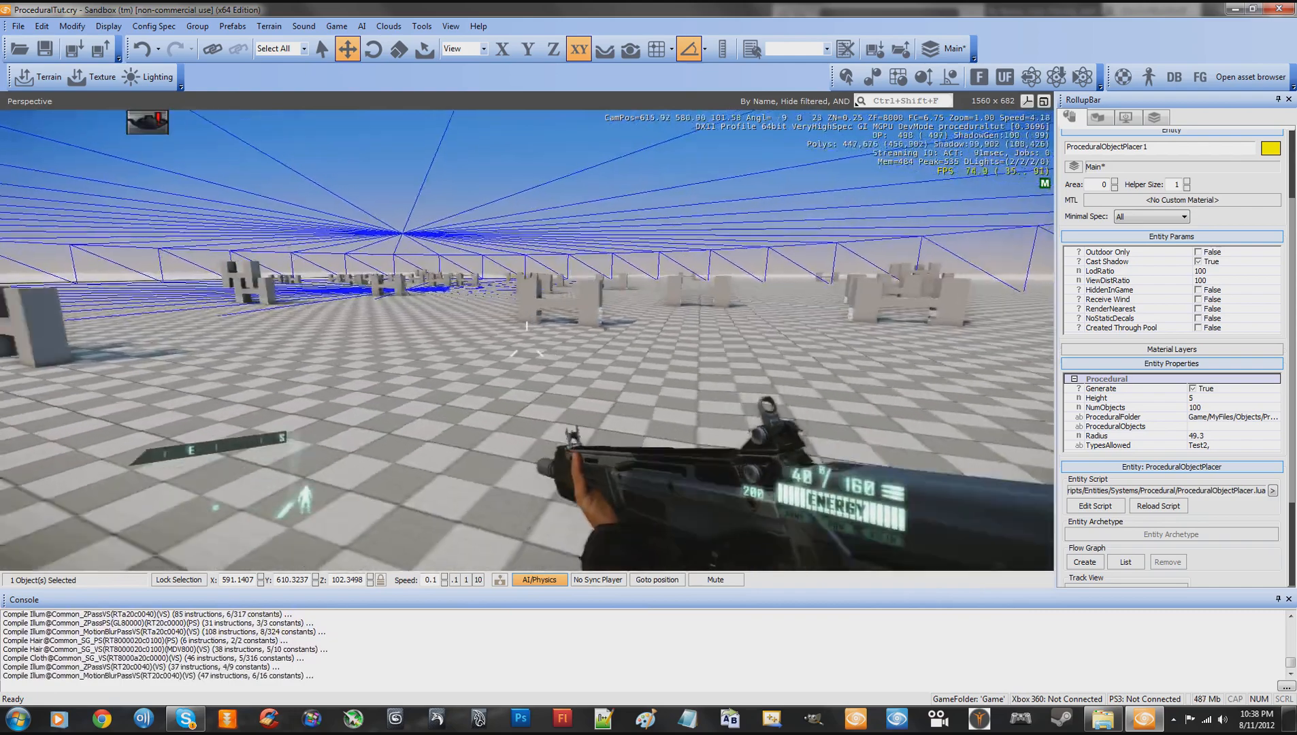
pyautogui.press('w')
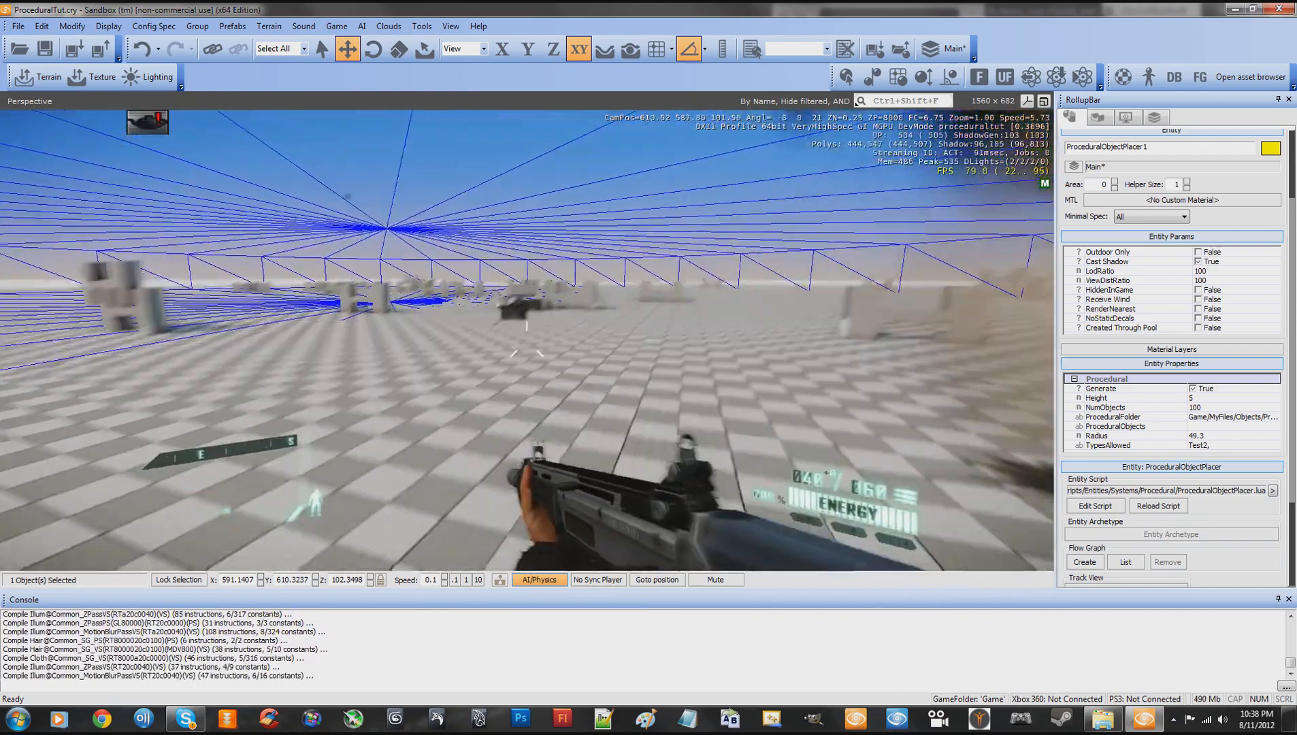
# - Throw a grenade at the scattered objects to test their physics, and leave game mode
pyautogui.press('g')
pyautogui.press('a')
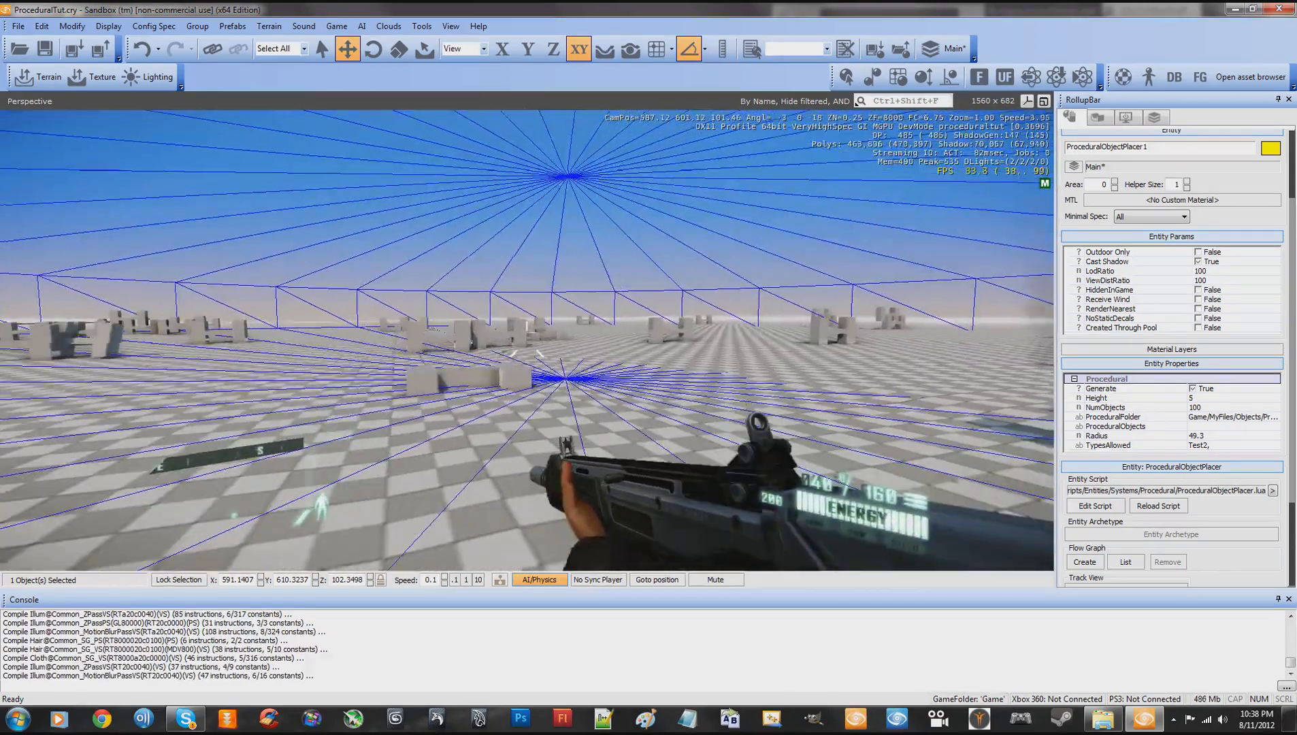
pyautogui.press('a')
pyautogui.press('w')
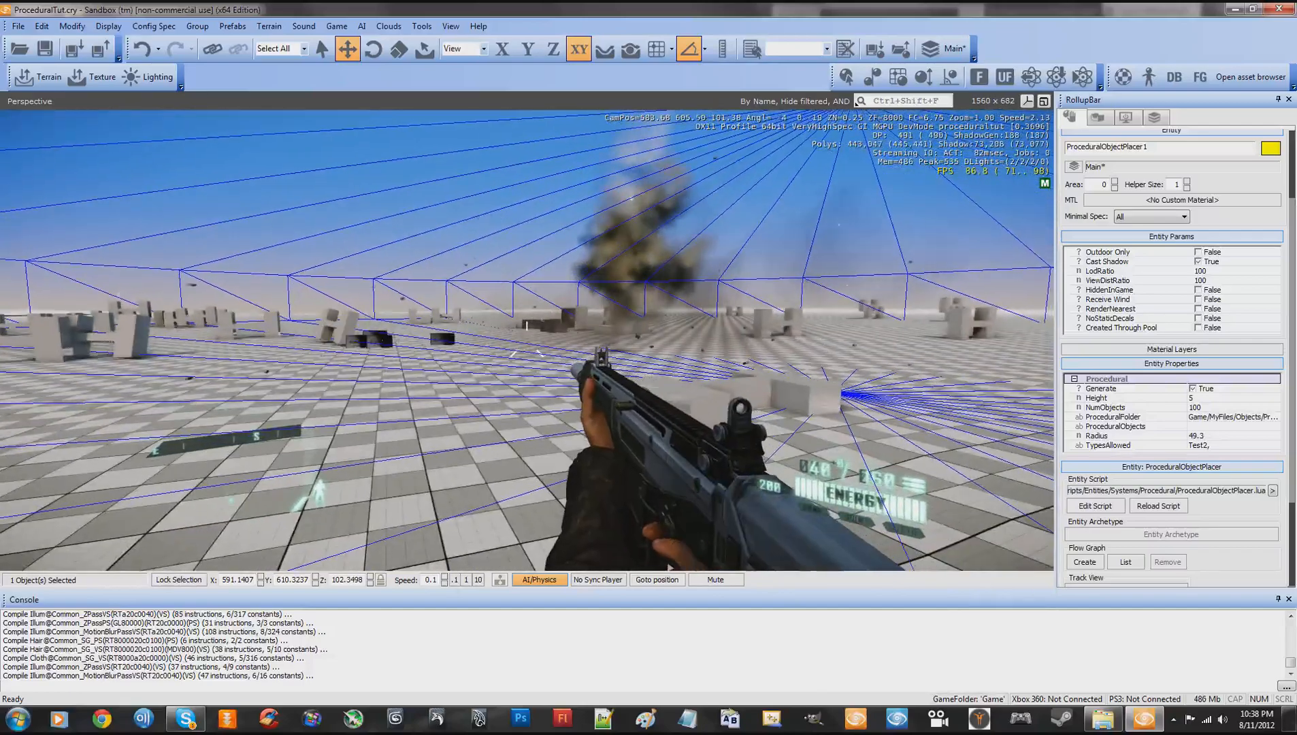
pyautogui.press('Escape')
# - Re-enter game mode from another spot in the scatter area, throw another grenade near the objects, and exit
pyautogui.moveTo(711, 311); pyautogui.dragTo(712, 316, button='right')
pyautogui.press('s')
pyautogui.press('w')
pyautogui.press('d')
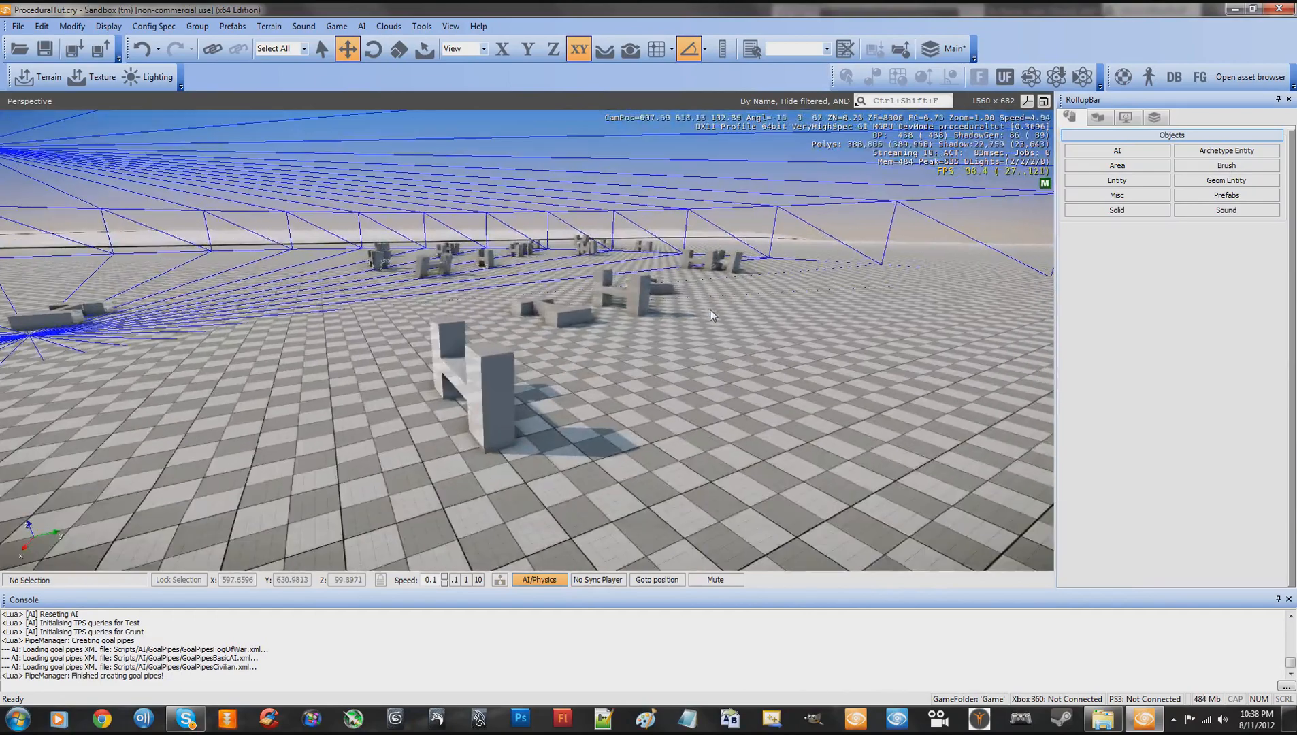
pyautogui.hotkey('ctrl', 'g')
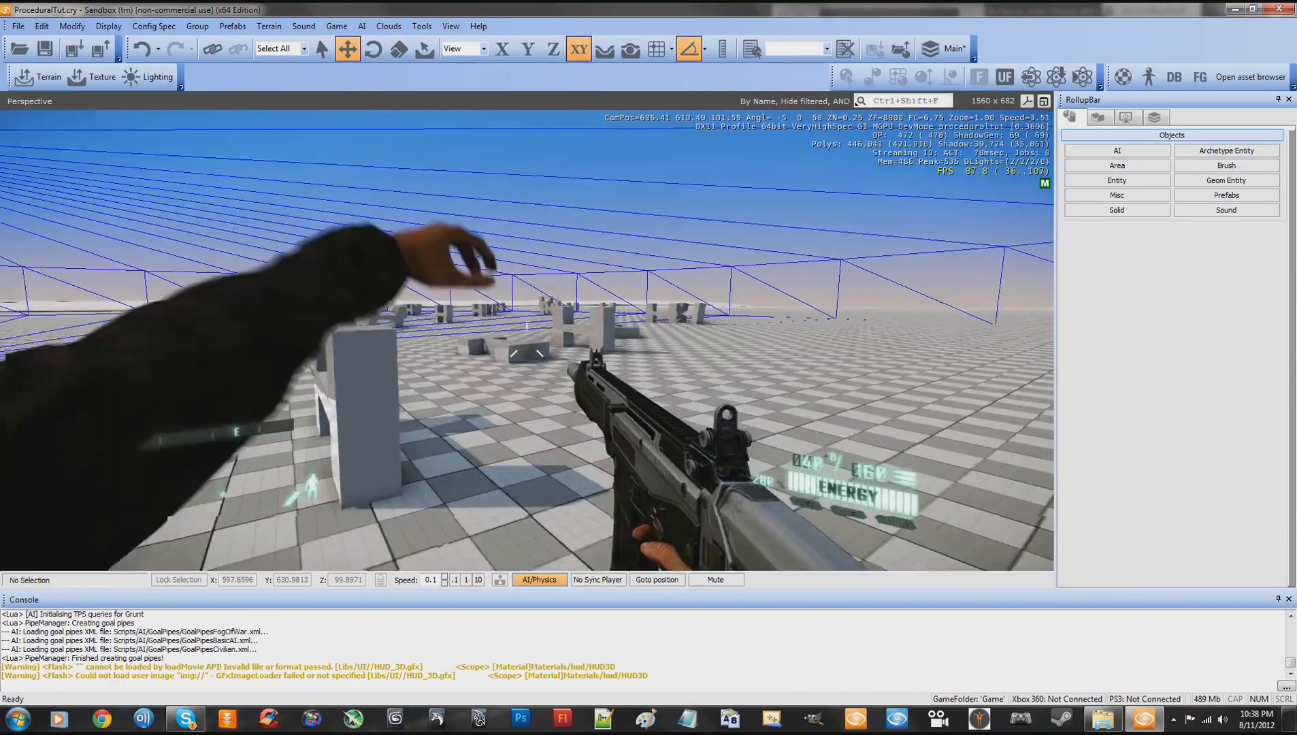
pyautogui.press('w')
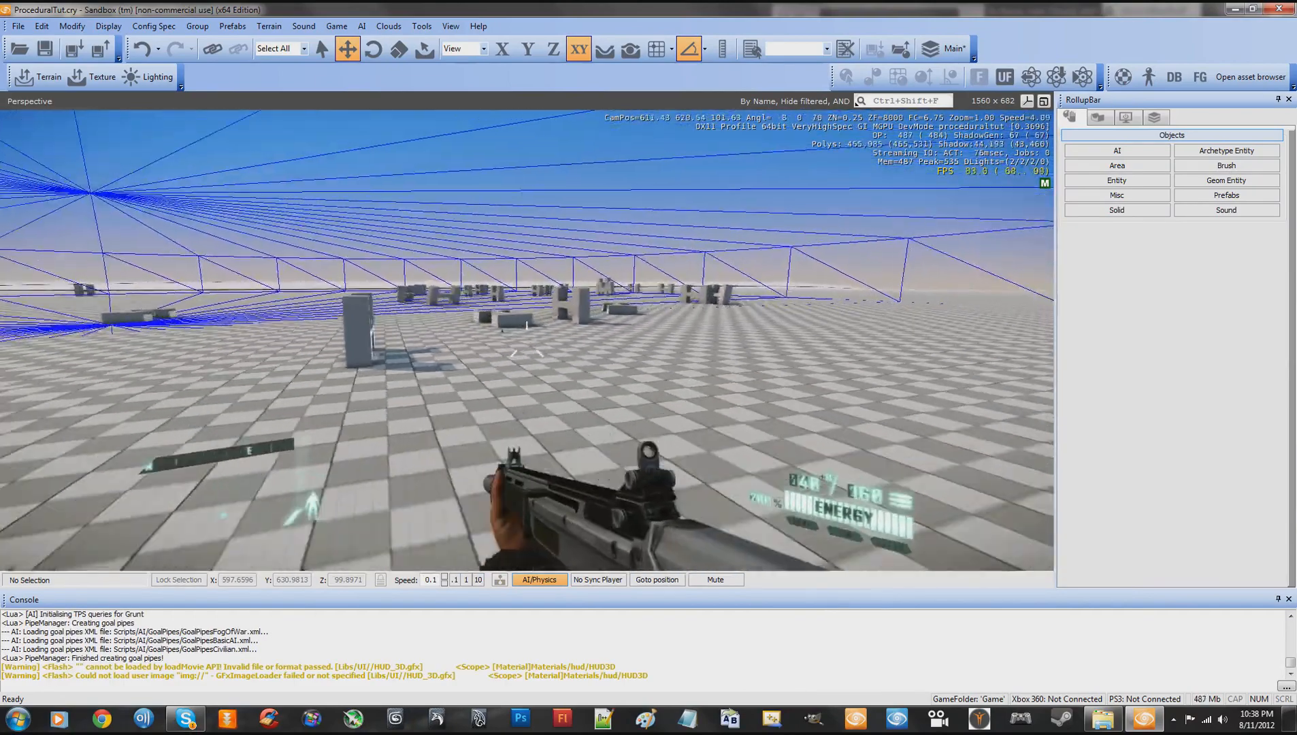
pyautogui.press('w')
pyautogui.press('g')
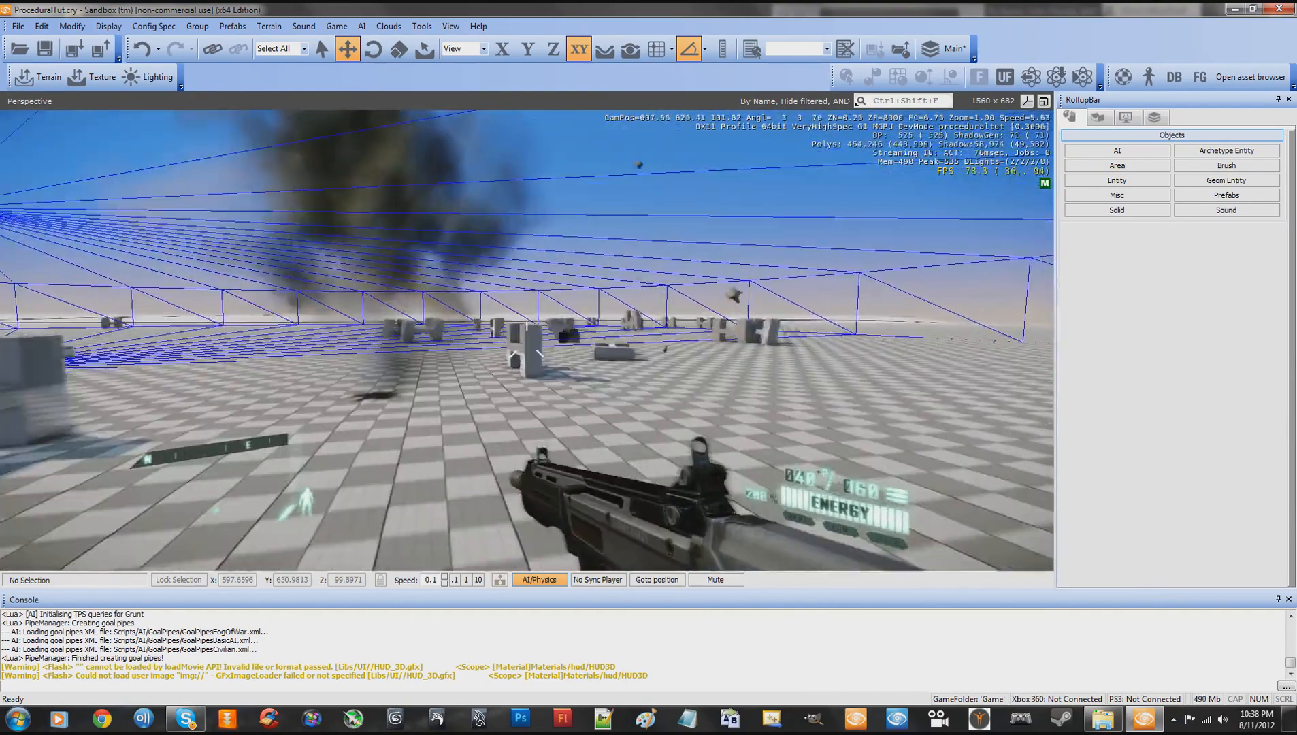
pyautogui.press('s')
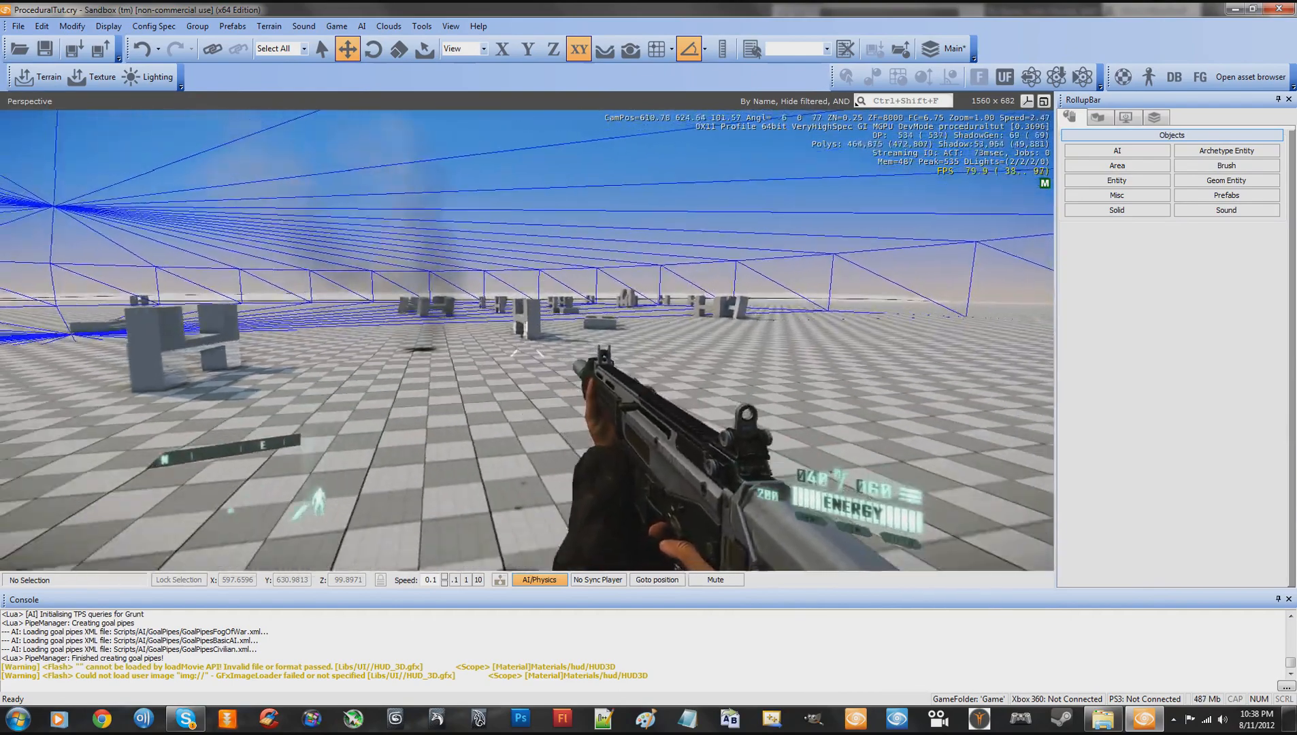
pyautogui.press('Escape')
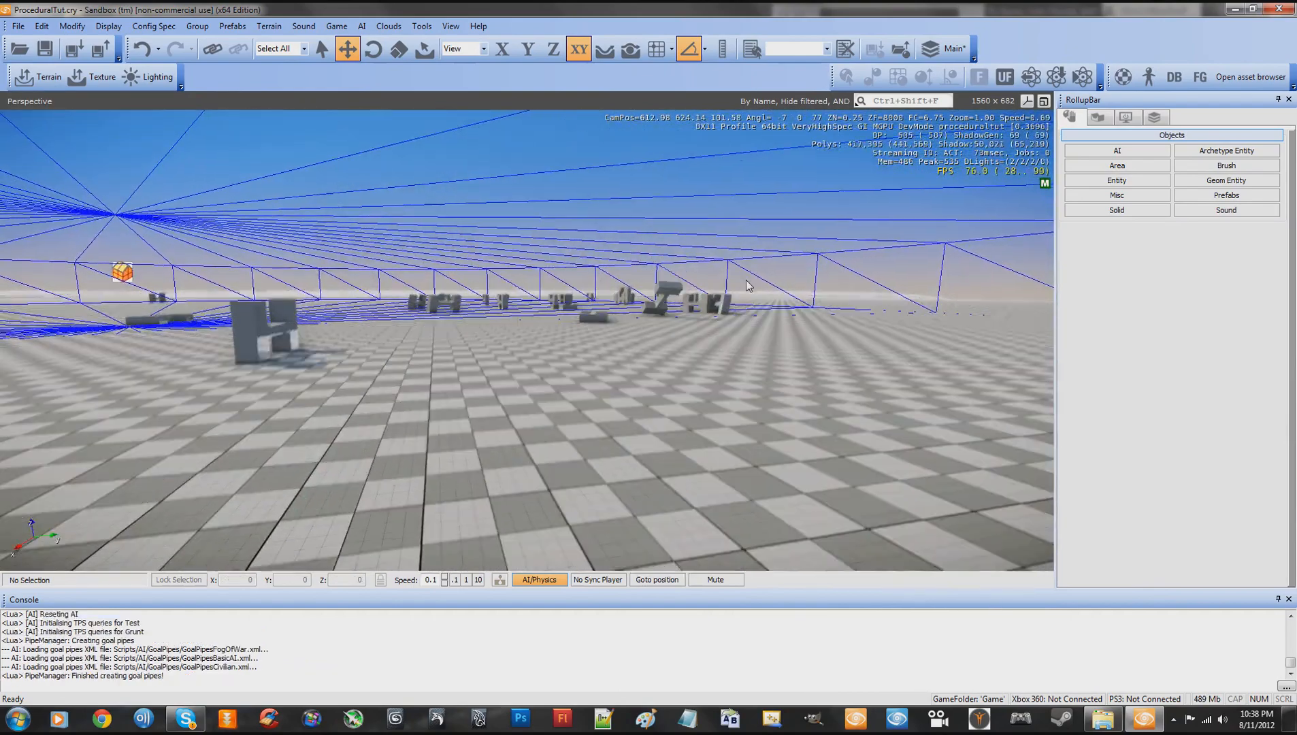
# - Reselect the ProceduralObjectPlacer entity and set its NumObjects to 300
pyautogui.press('s')
pyautogui.moveTo(746, 280); pyautogui.dragTo(746, 262, button='right')
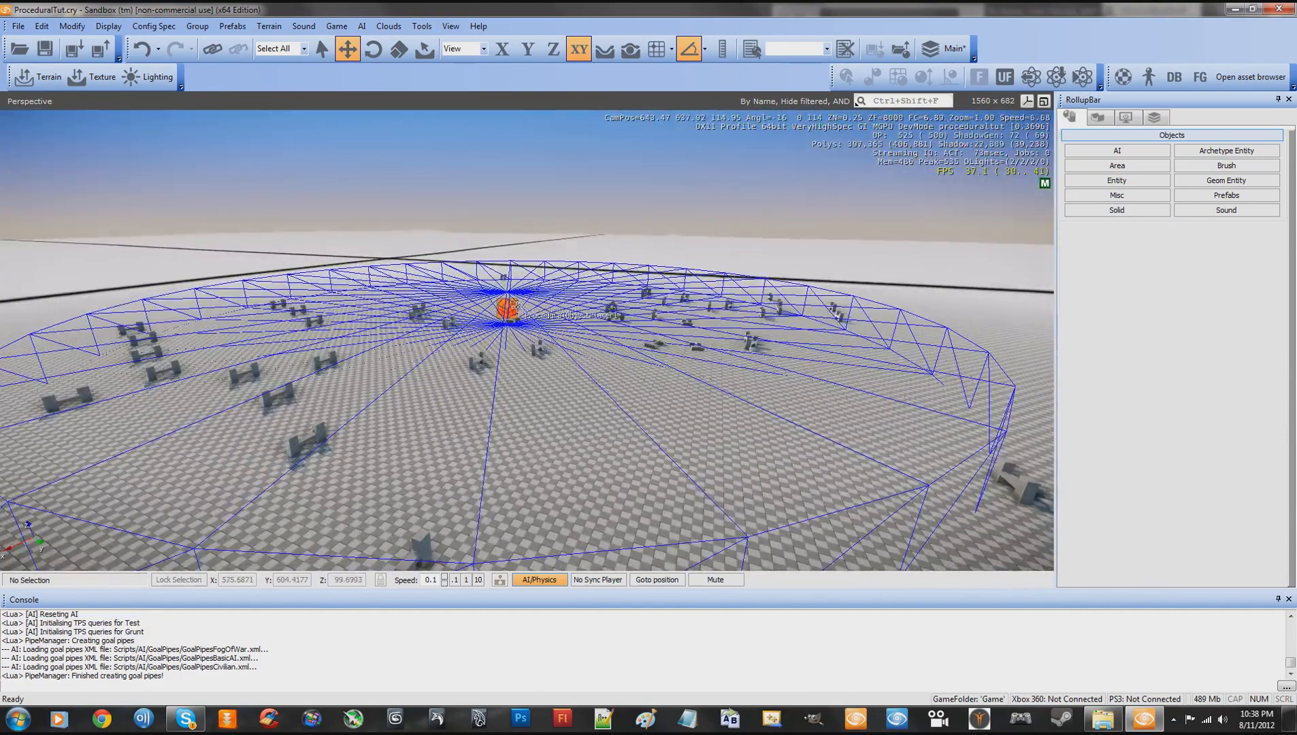
pyautogui.click(518, 307)
pyautogui.moveTo(592, 293); pyautogui.dragTo(713, 325, button='right')
pyautogui.press('w')
pyautogui.press('s')
pyautogui.press('a')
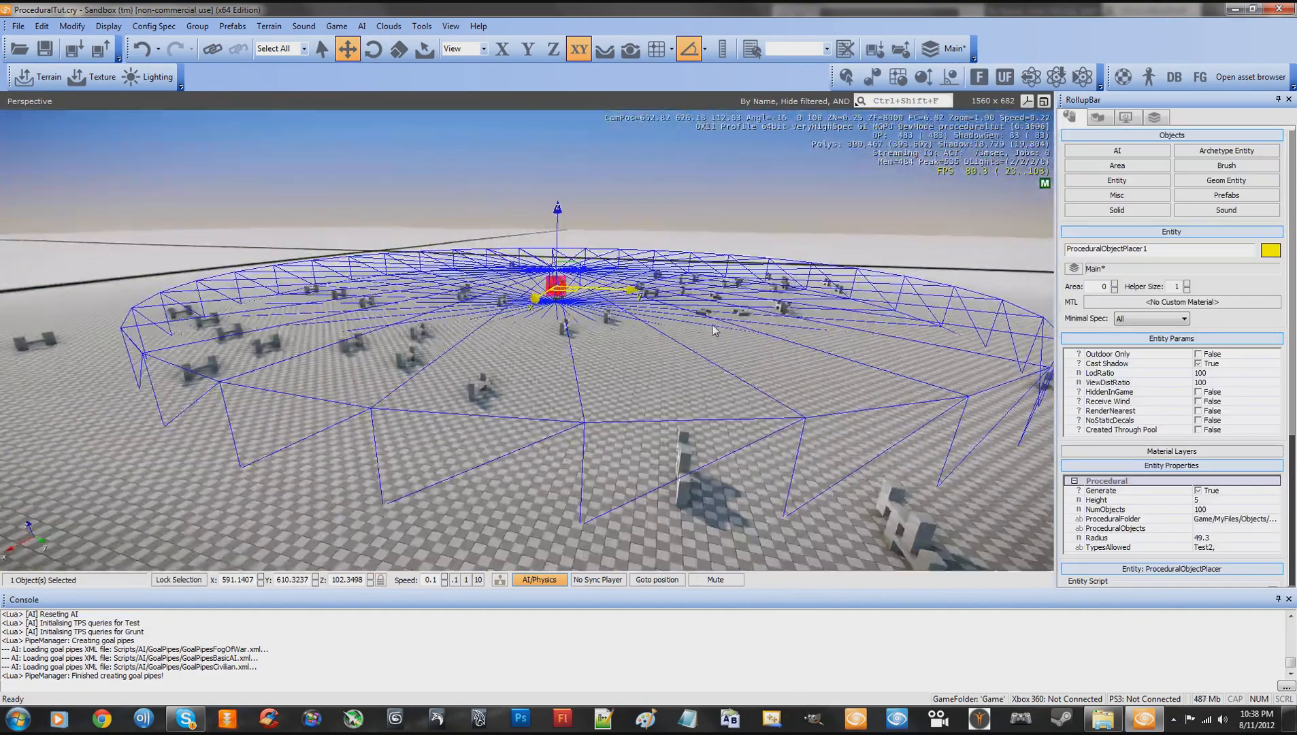
pyautogui.click(1215, 509)
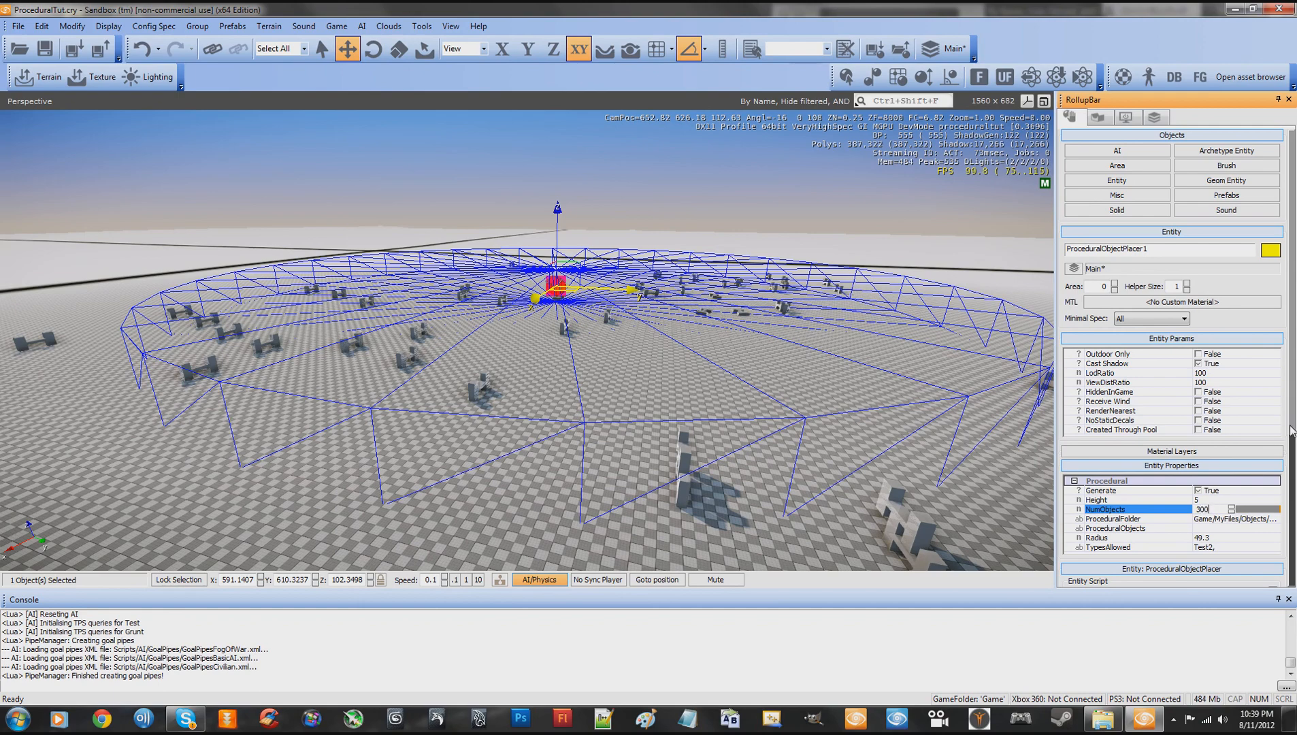
# - Set TypesAllowed to "Test2,Test,Chair," and reload the entity script to spawn the mixed objects
pyautogui.moveTo(1291, 431); pyautogui.dragTo(1287, 476)
pyautogui.click(1229, 488)
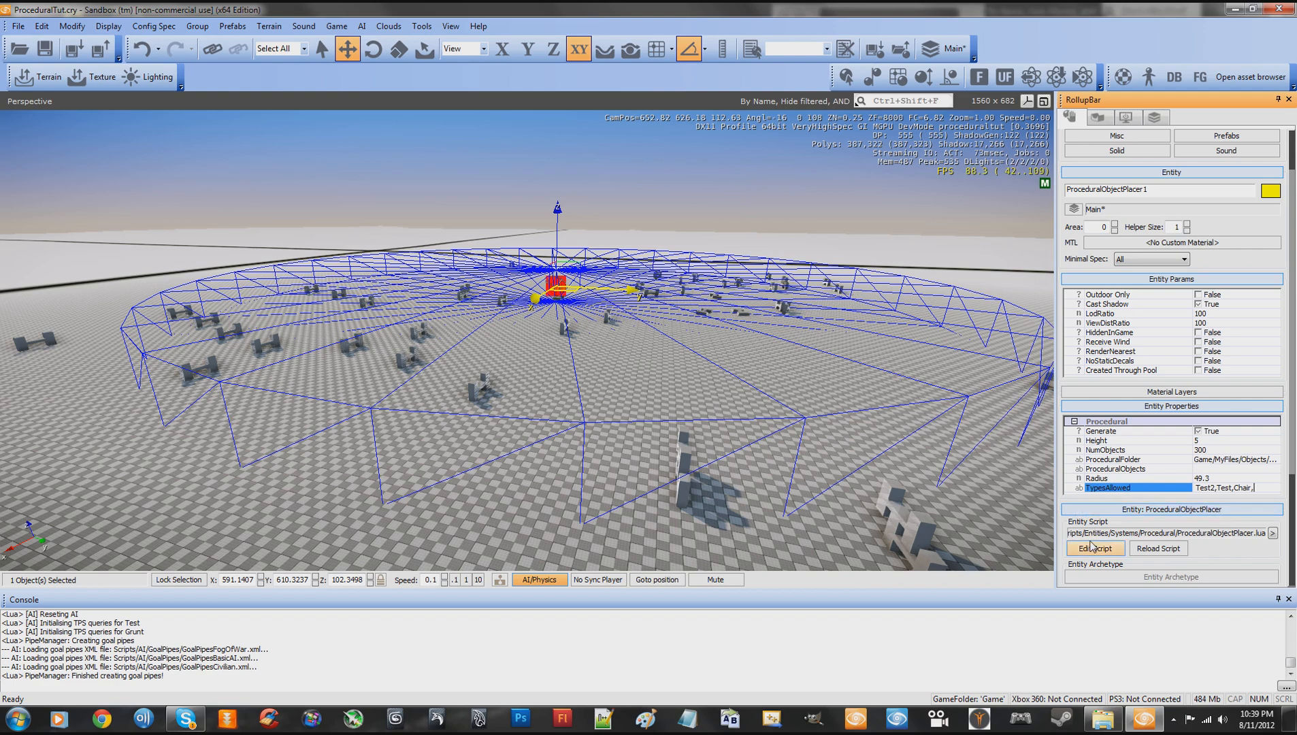
pyautogui.click(1148, 549)
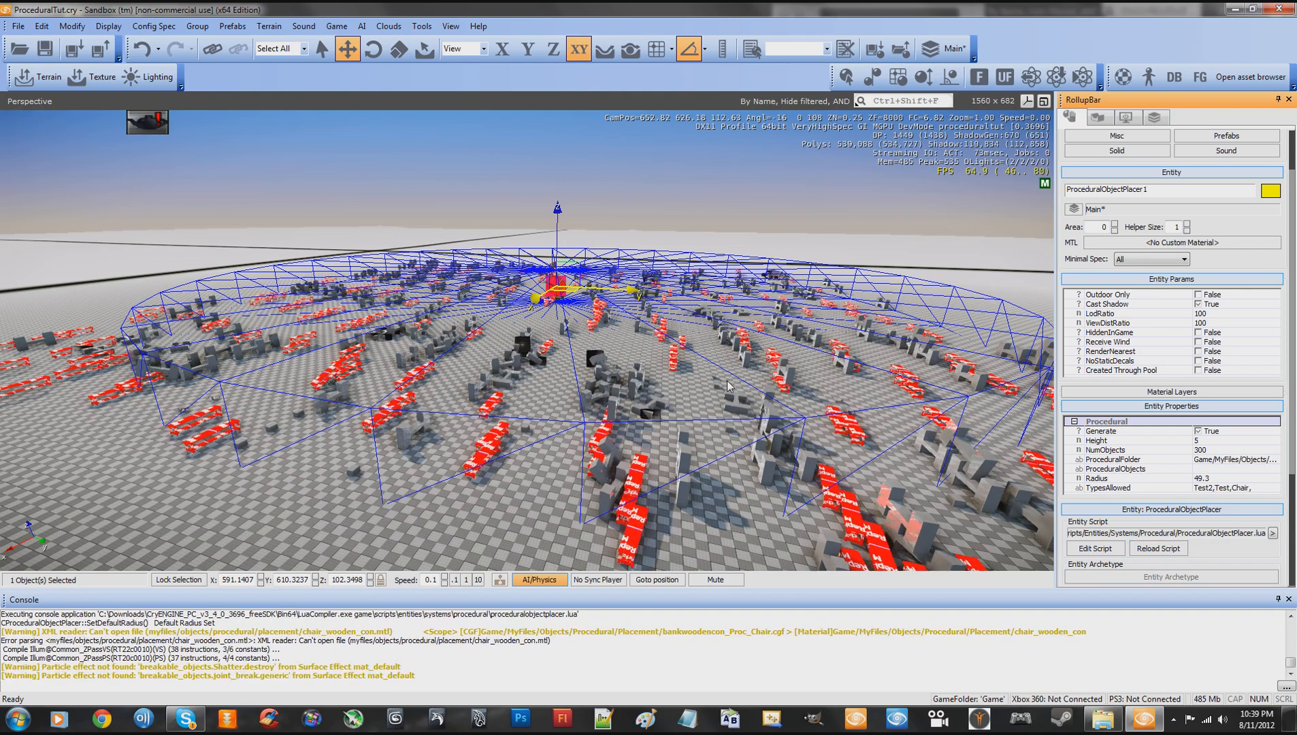
# - Examine the mixed batch of spawned objects around the placer from close up and from a distance
pyautogui.press('w')
pyautogui.press('a')
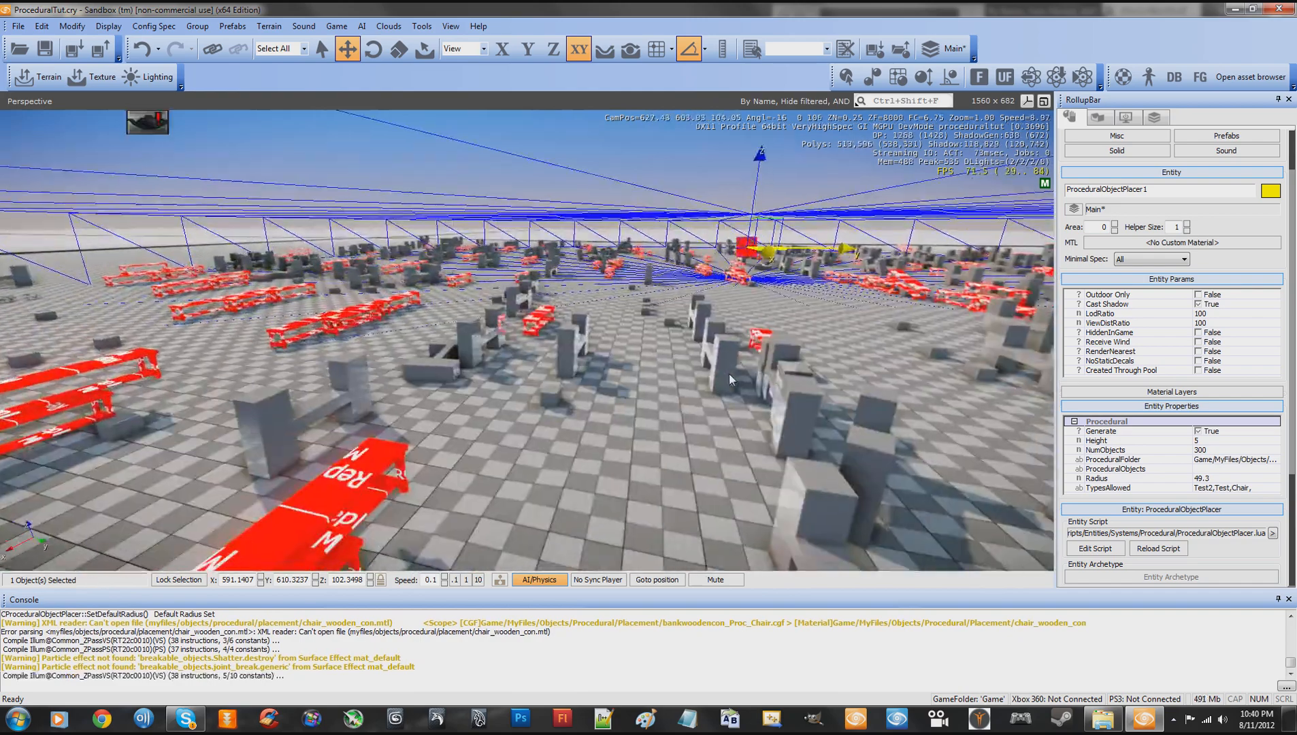
pyautogui.press('w')
pyautogui.moveTo(729, 373); pyautogui.dragTo(727, 335, button='right')
pyautogui.press('w')
pyautogui.press('w')
pyautogui.press('w')
pyautogui.press('s')
pyautogui.press('s')
pyautogui.press('w')
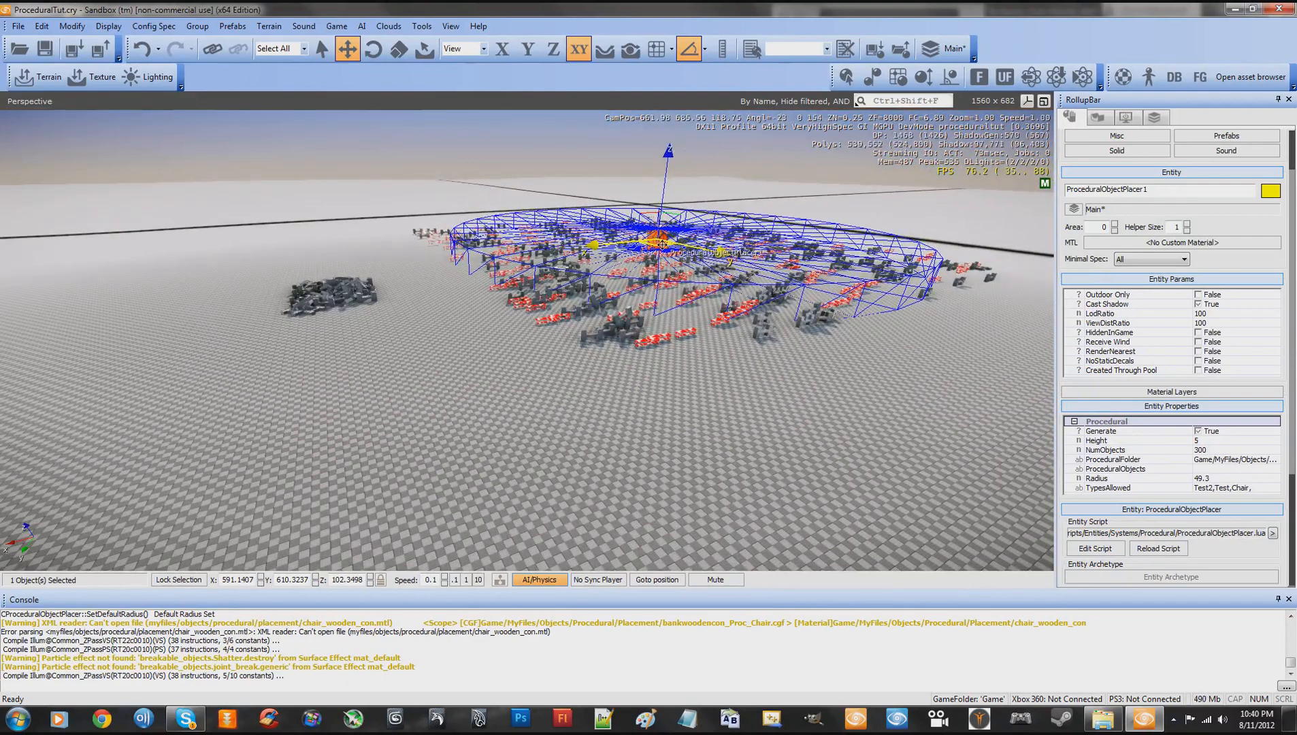
# - Move the placer to an empty area of terrain at about X 701.5, Y 509.8
pyautogui.moveTo(663, 244); pyautogui.dragTo(184, 220)
pyautogui.moveTo(396, 319); pyautogui.dragTo(499, 337, button='right')
pyautogui.press('w')
pyautogui.press('a')
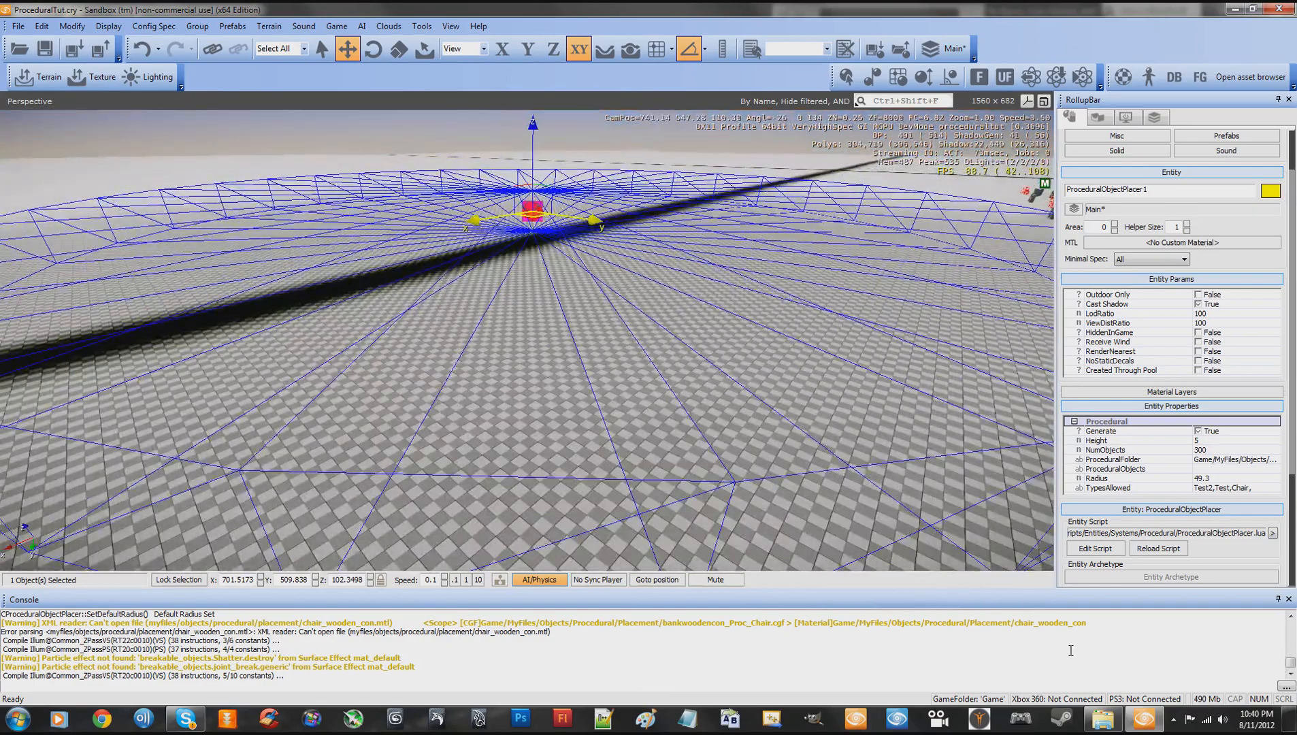
# - Switch to Windows Explorer and open the SDK's Game\Objects\natural\rocks\forest_rock folder
pyautogui.click(1103, 719)
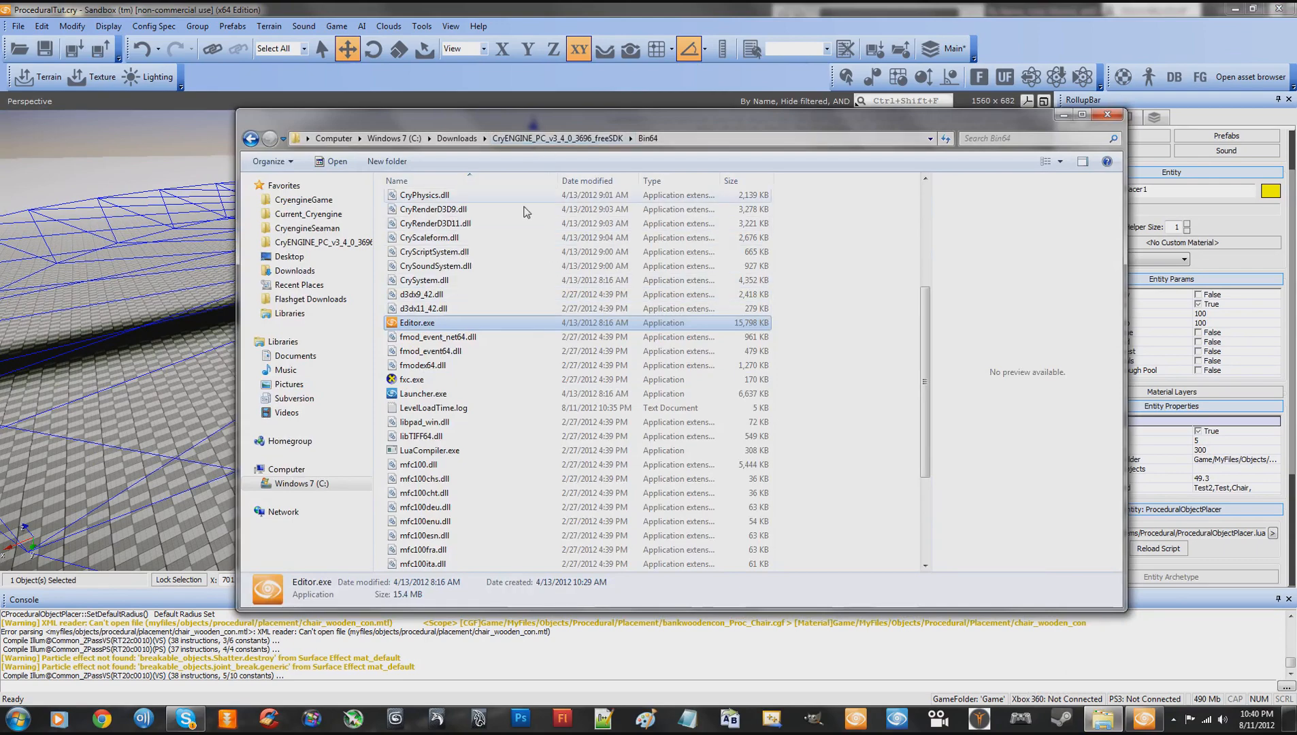
pyautogui.click(592, 138)
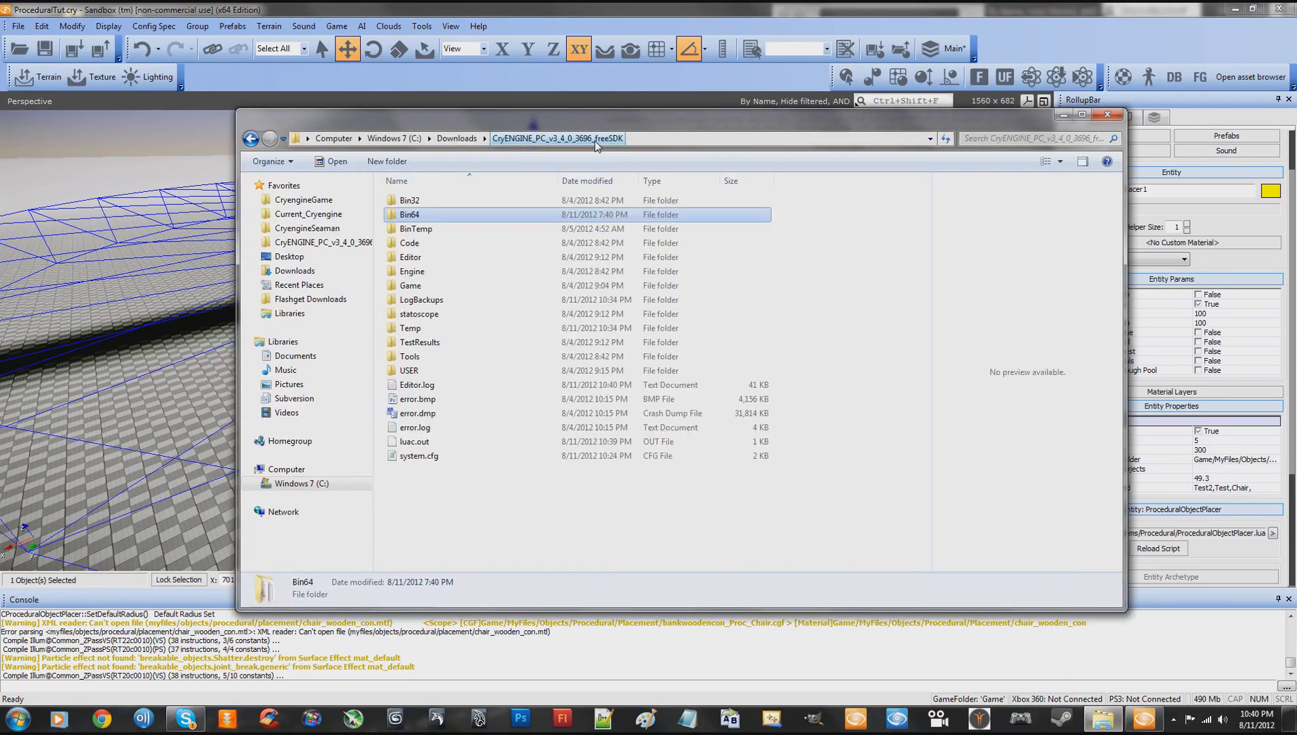
pyautogui.doubleClick(423, 289)
pyautogui.doubleClick(423, 345)
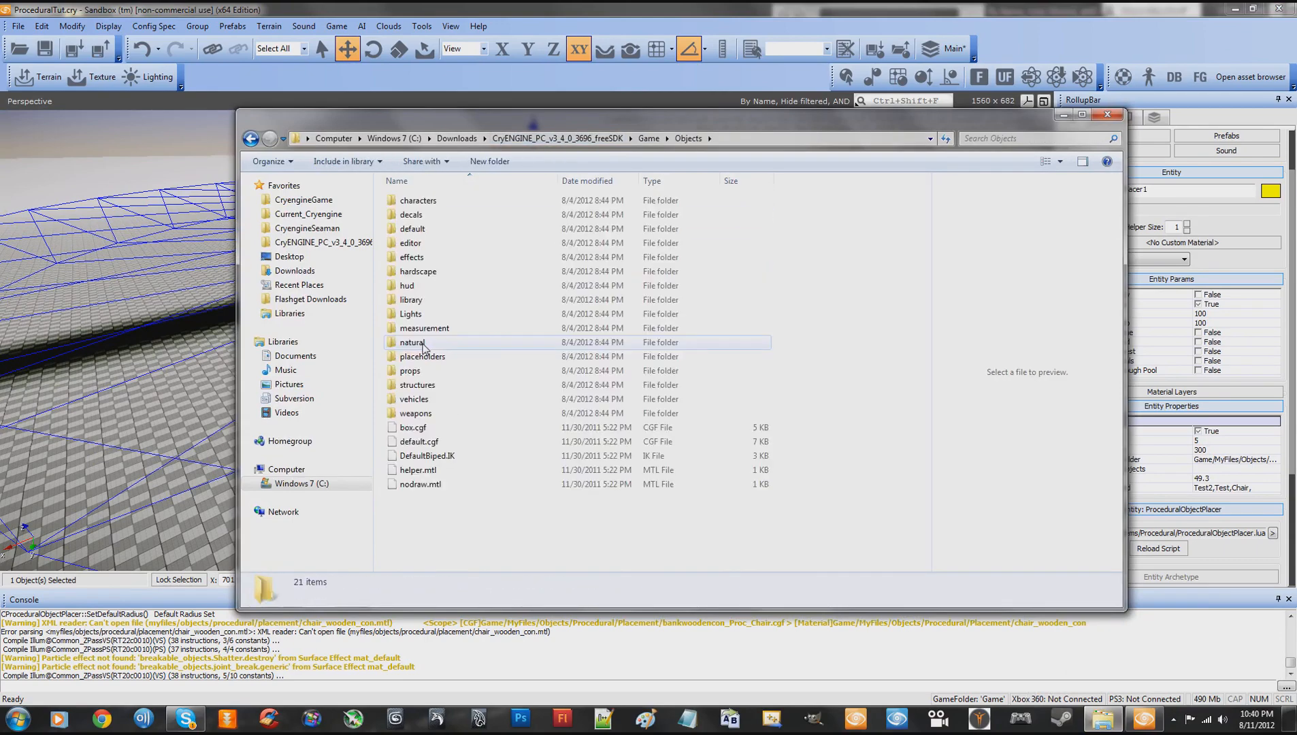
pyautogui.doubleClick(414, 343)
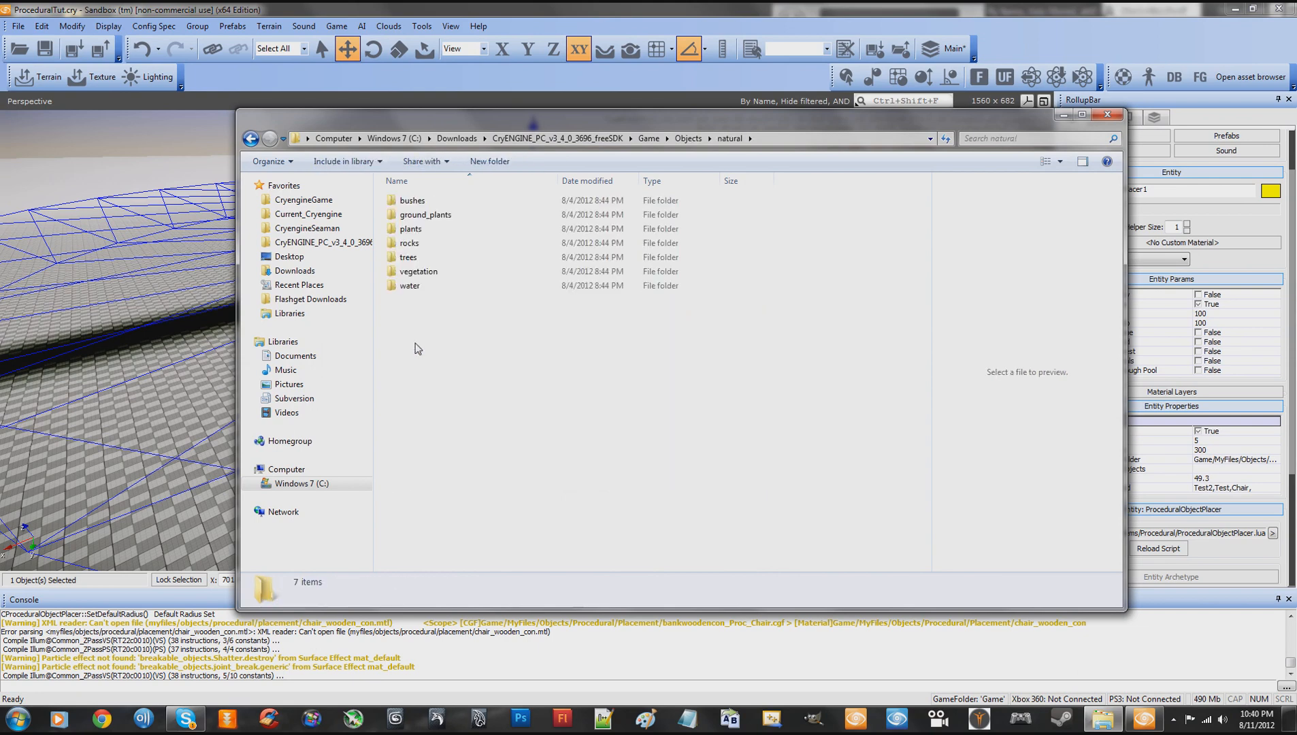
pyautogui.doubleClick(411, 244)
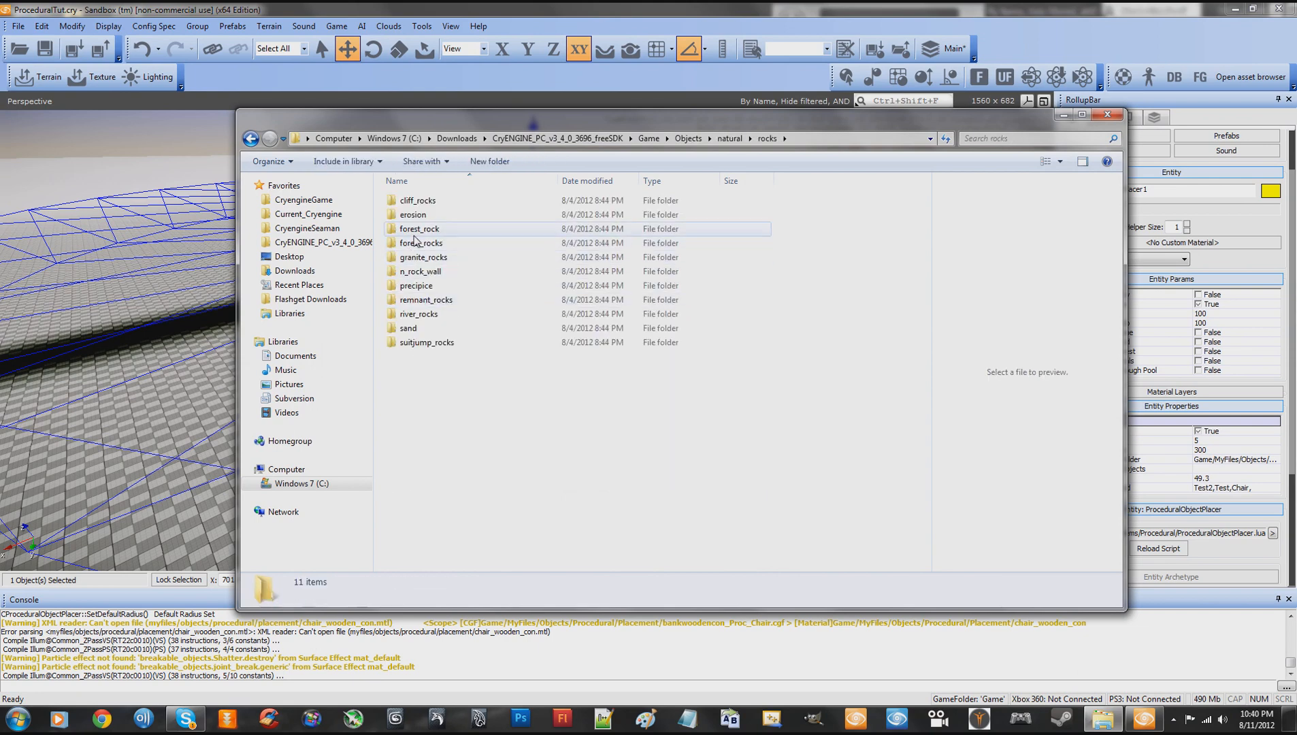
pyautogui.doubleClick(414, 231)
# - Copy the alge.cgf file in the forest_rock folder
pyautogui.click(413, 204)
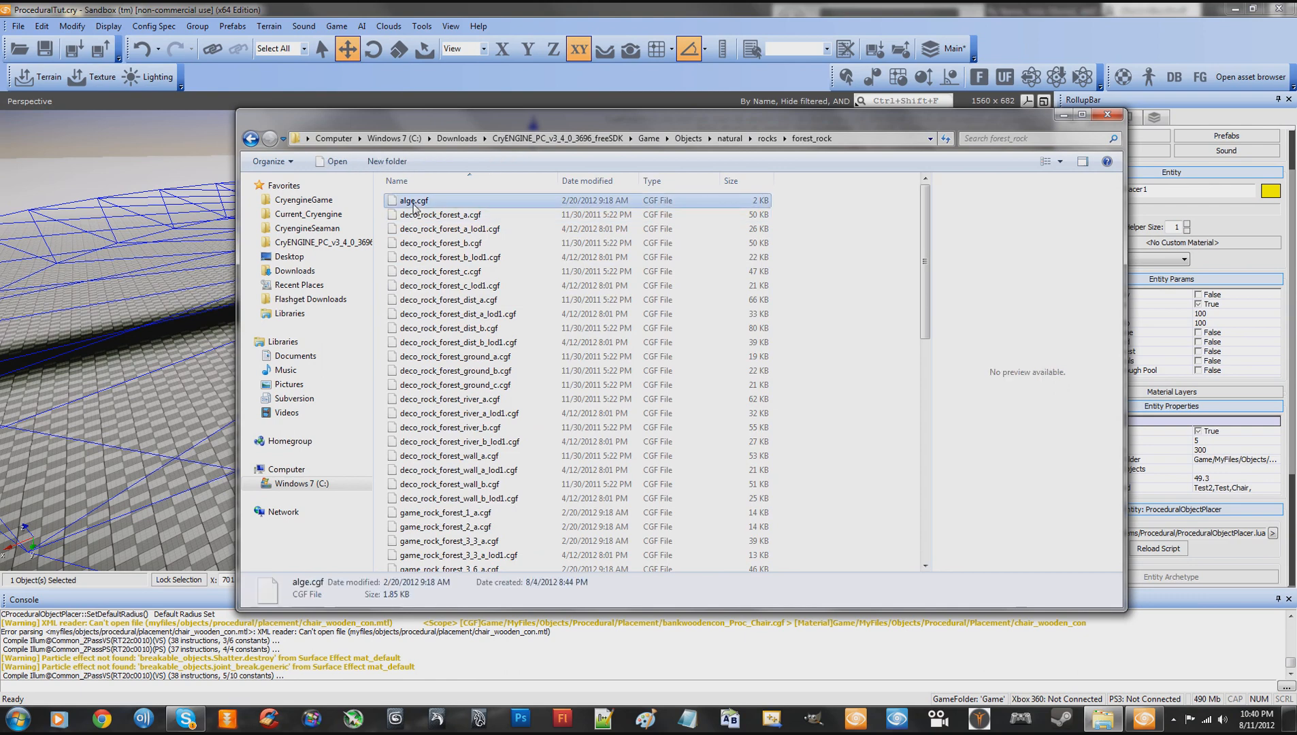
pyautogui.click(433, 217)
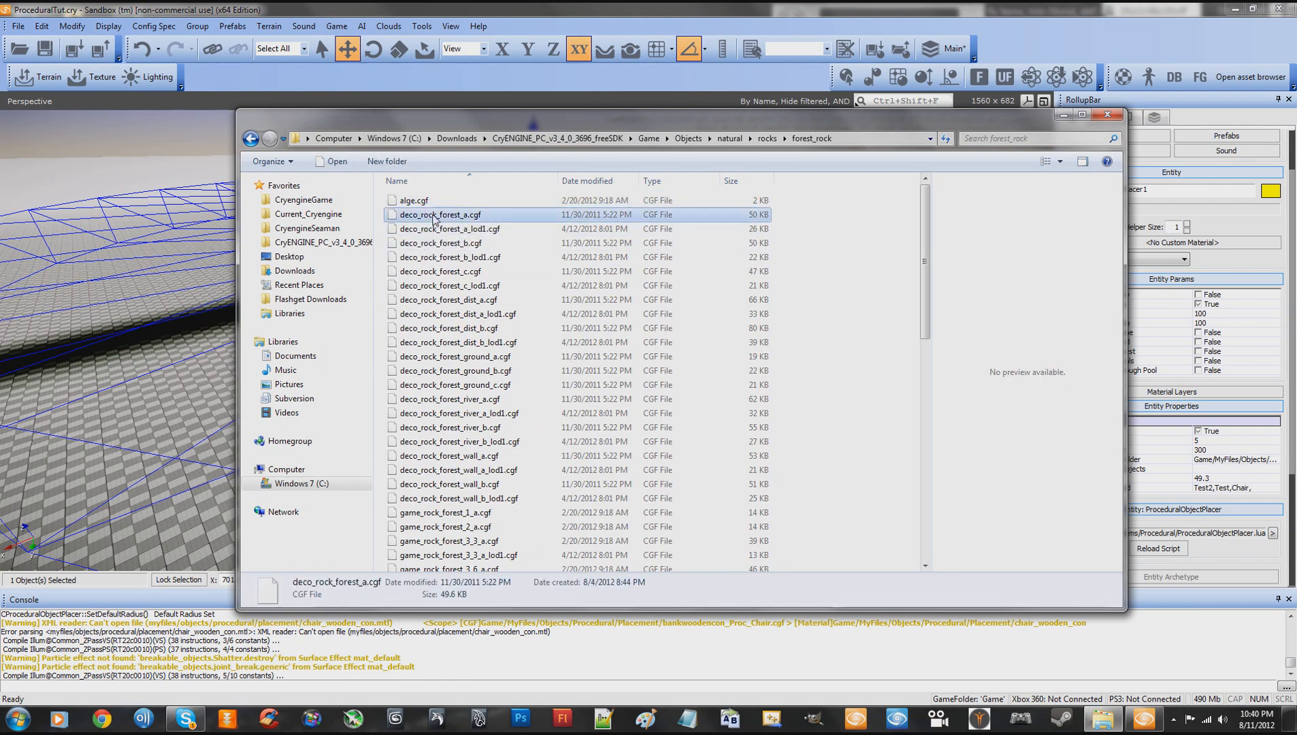
pyautogui.click(413, 203)
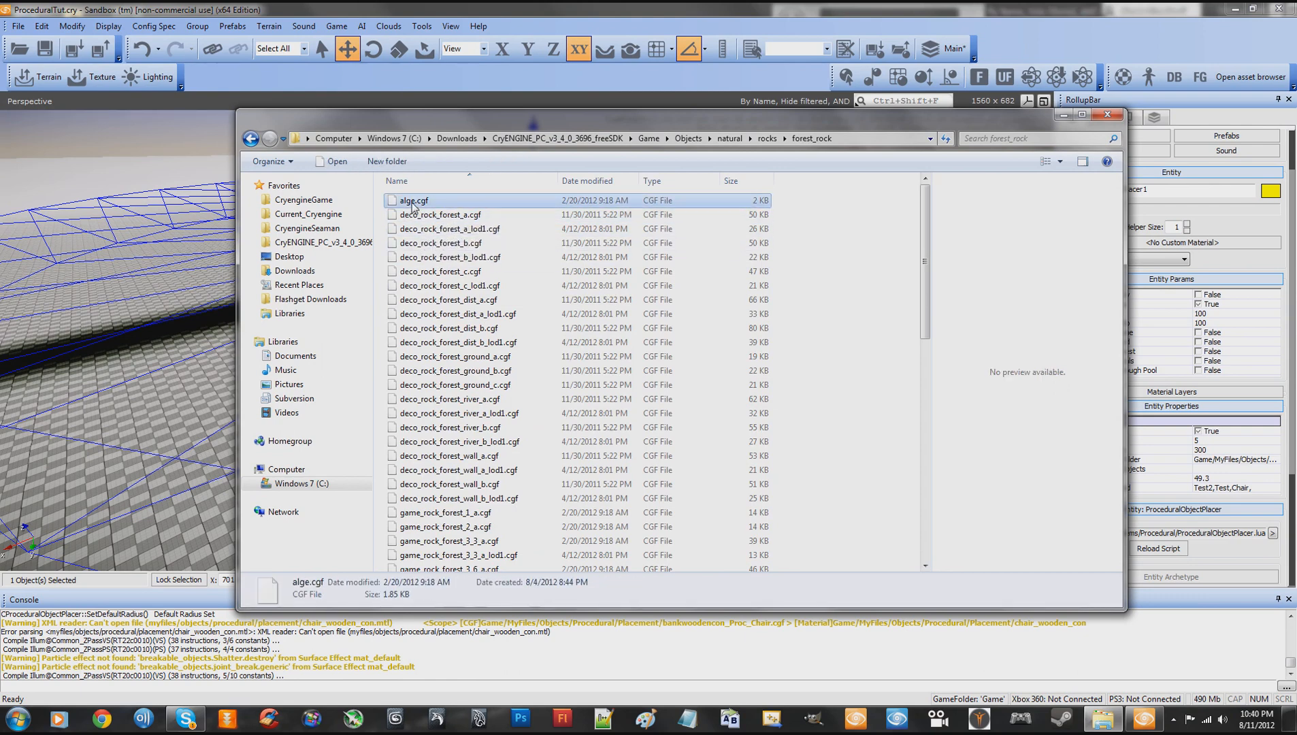
pyautogui.click(415, 203)
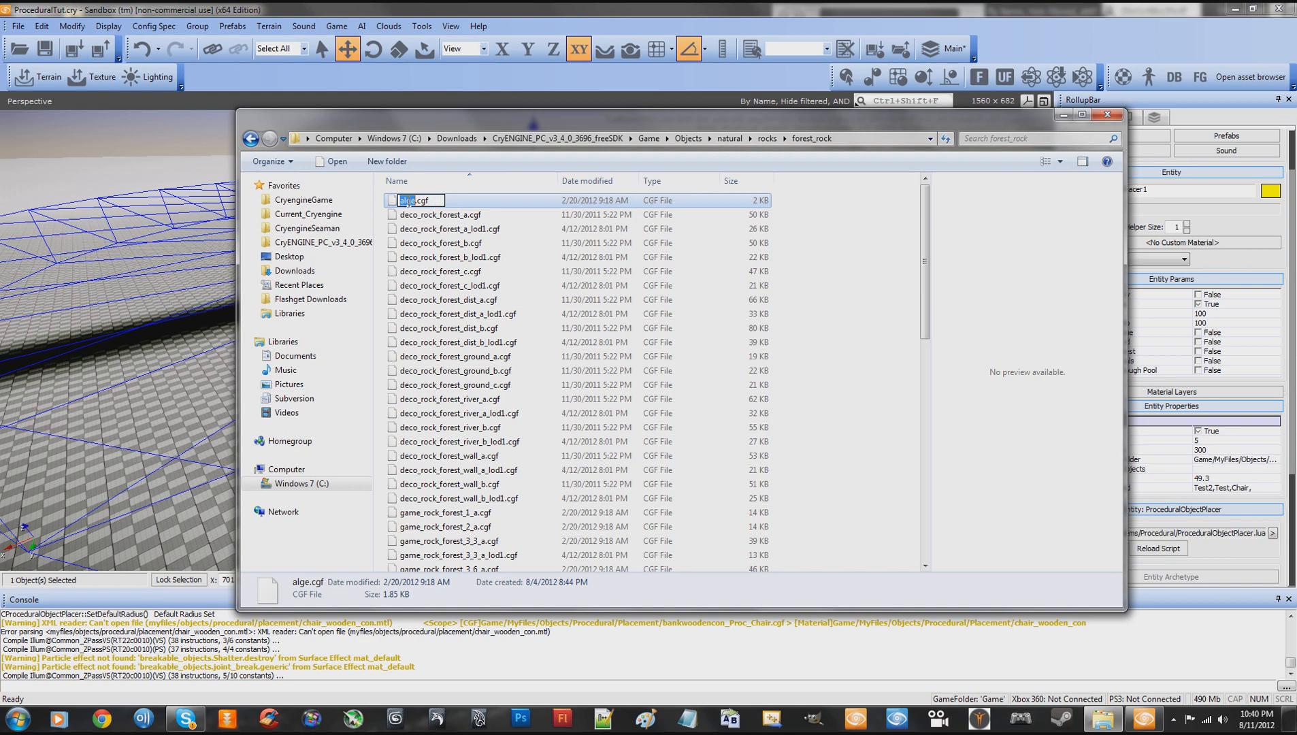
pyautogui.rightClick(408, 203)
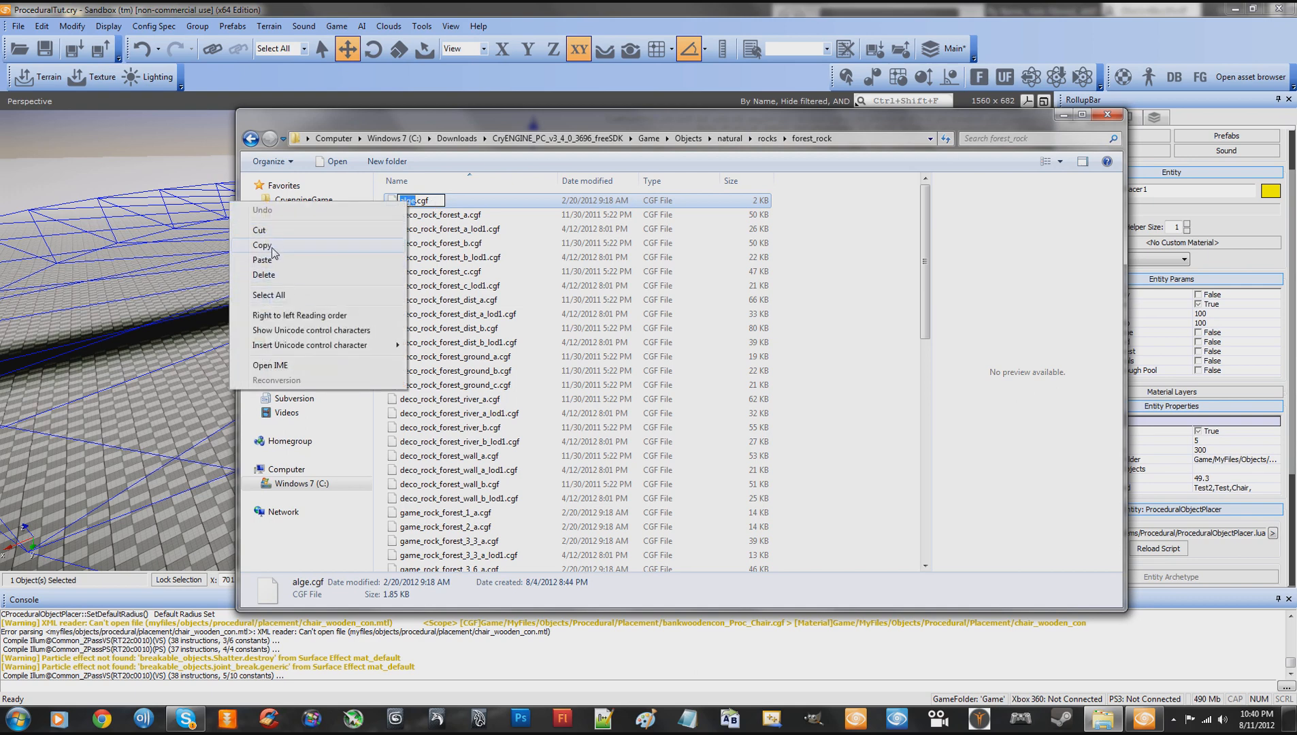
pyautogui.click(413, 244)
pyautogui.click(415, 201)
pyautogui.rightClick(418, 204)
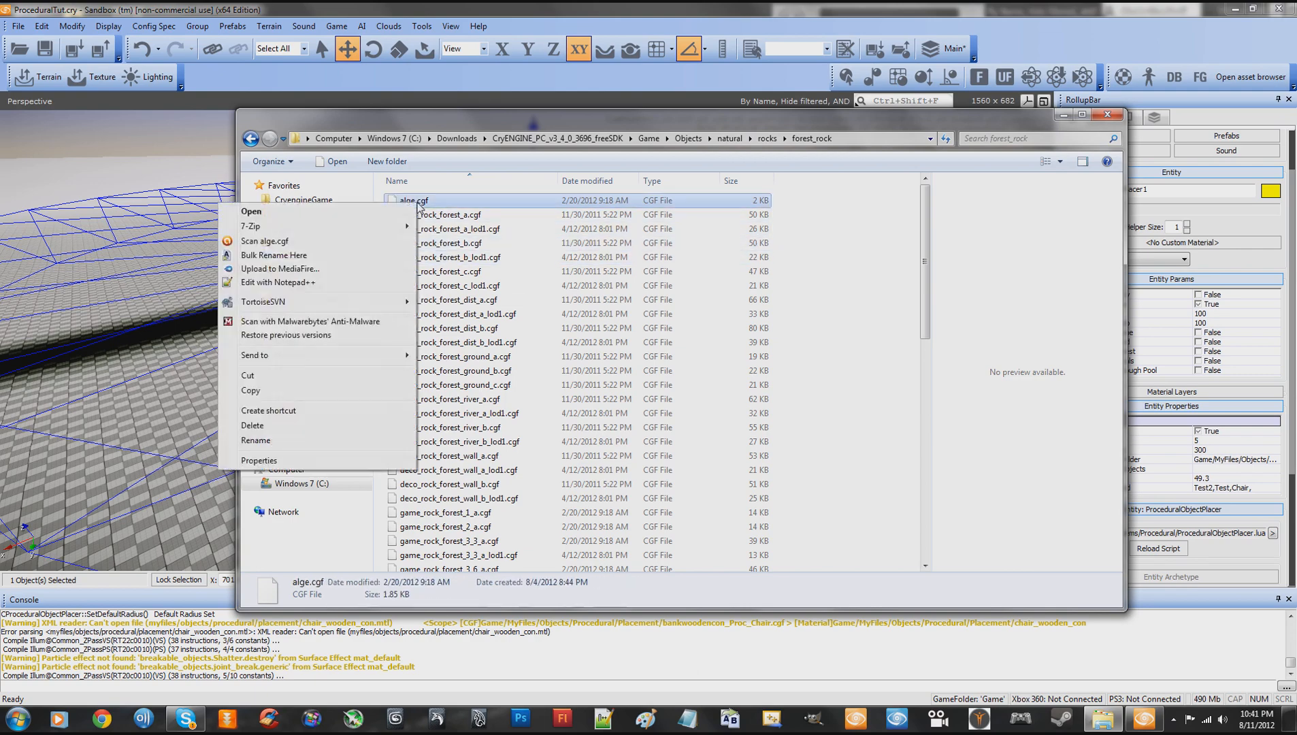
pyautogui.click(277, 392)
# - Paste the copied alge.cgf file into the SDK's Game\MyFiles\Objects\Procedural\Placement folder
pyautogui.scroll(-10, 467, 351)
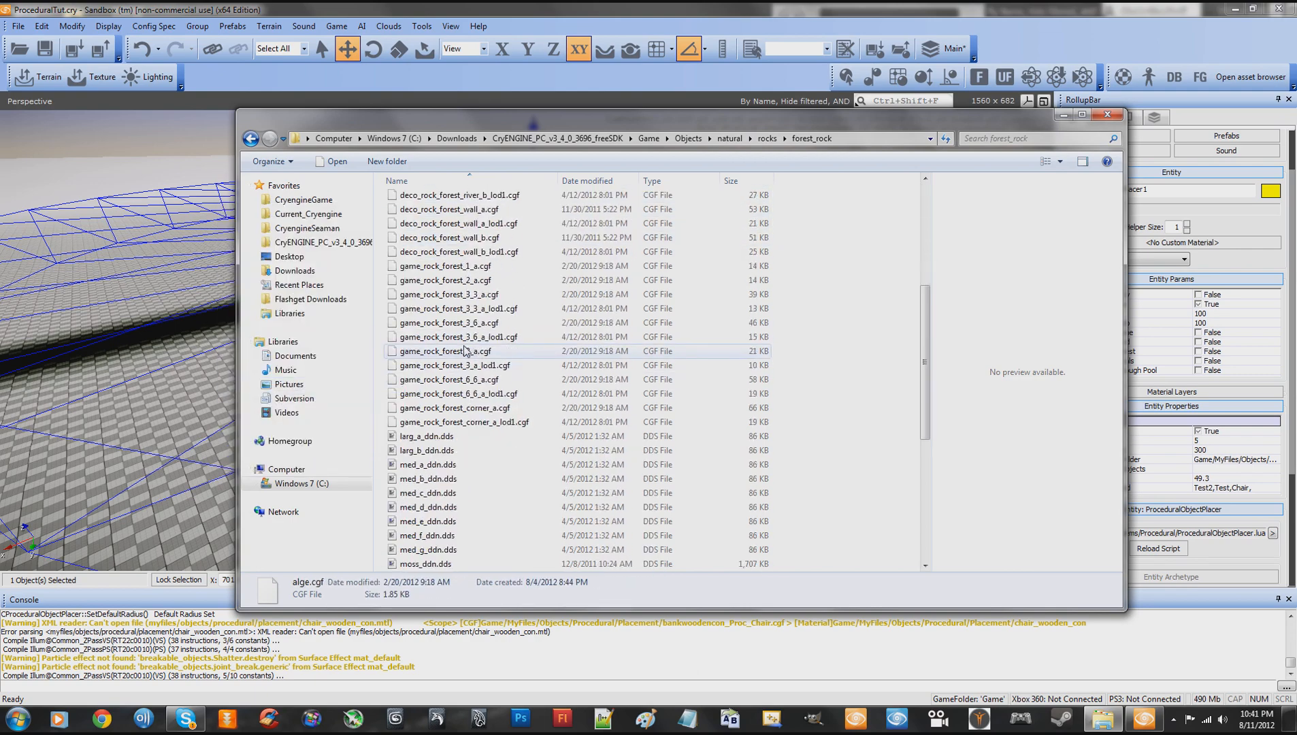
pyautogui.scroll(-3, 467, 351)
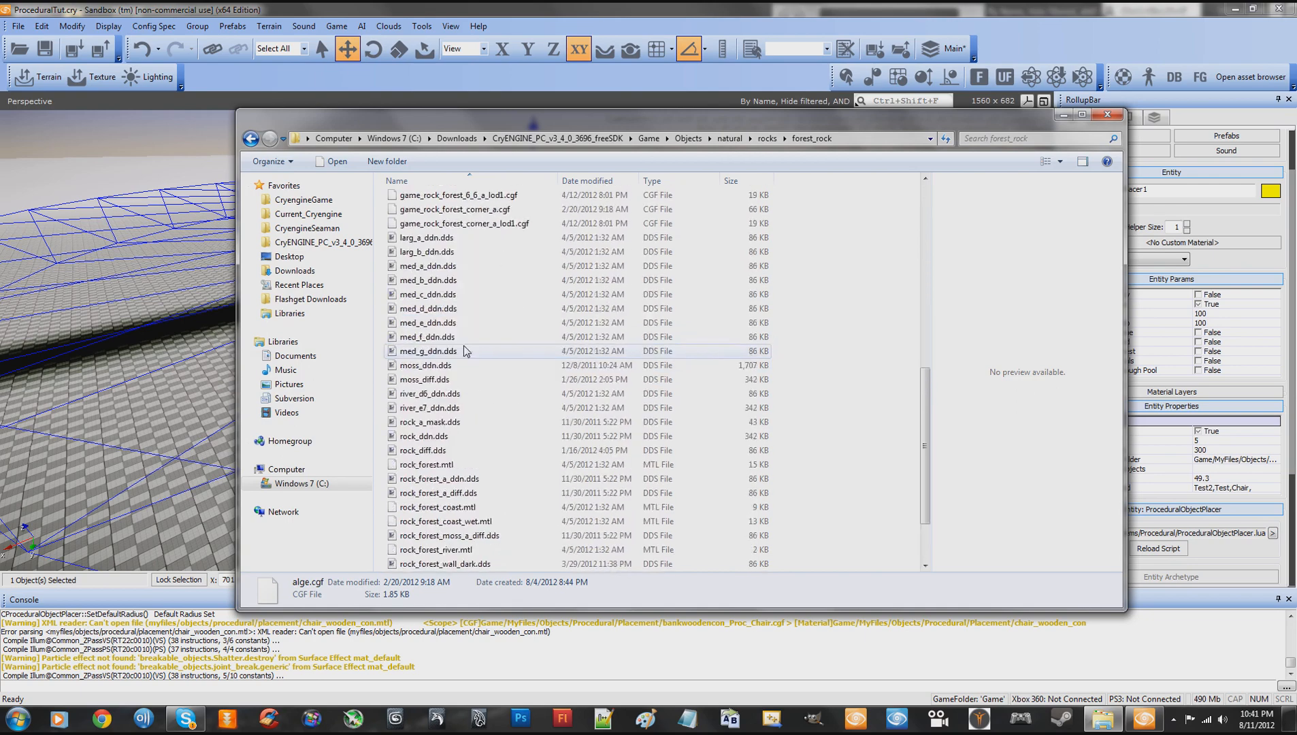
pyautogui.scroll(9, 466, 350)
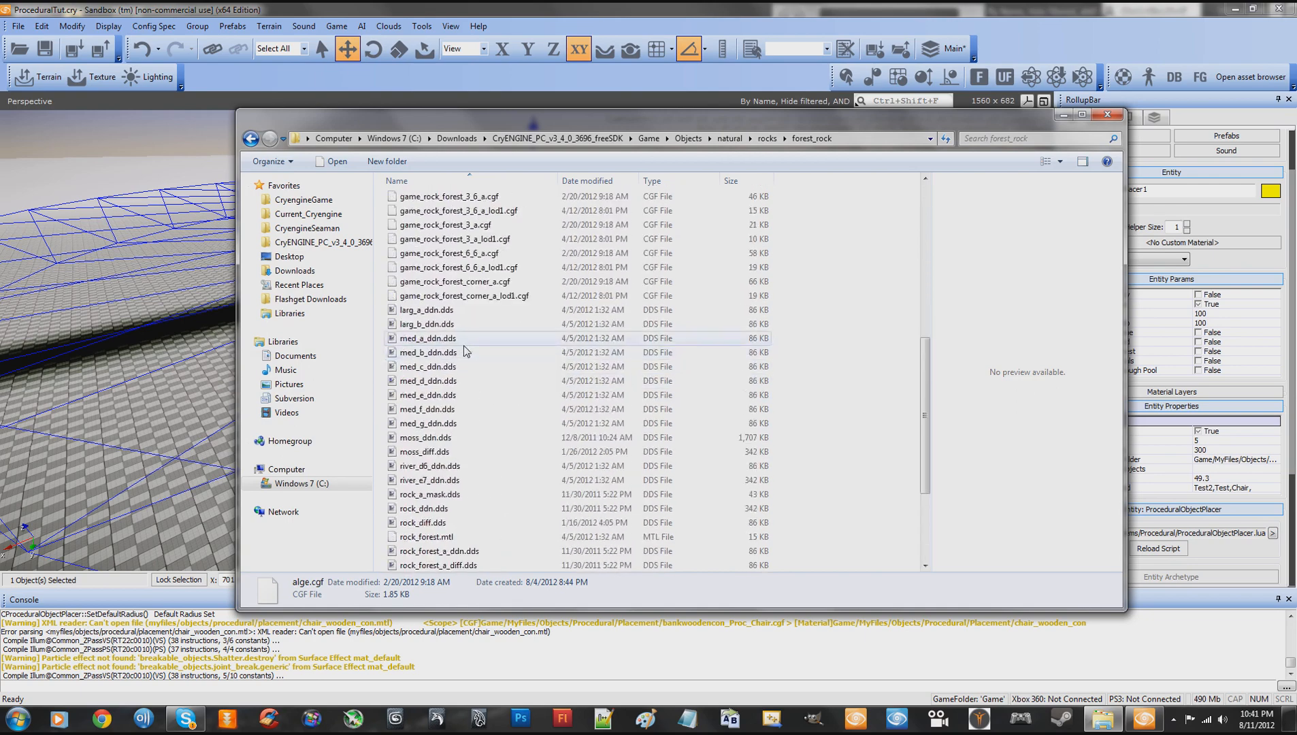
pyautogui.scroll(4, 466, 351)
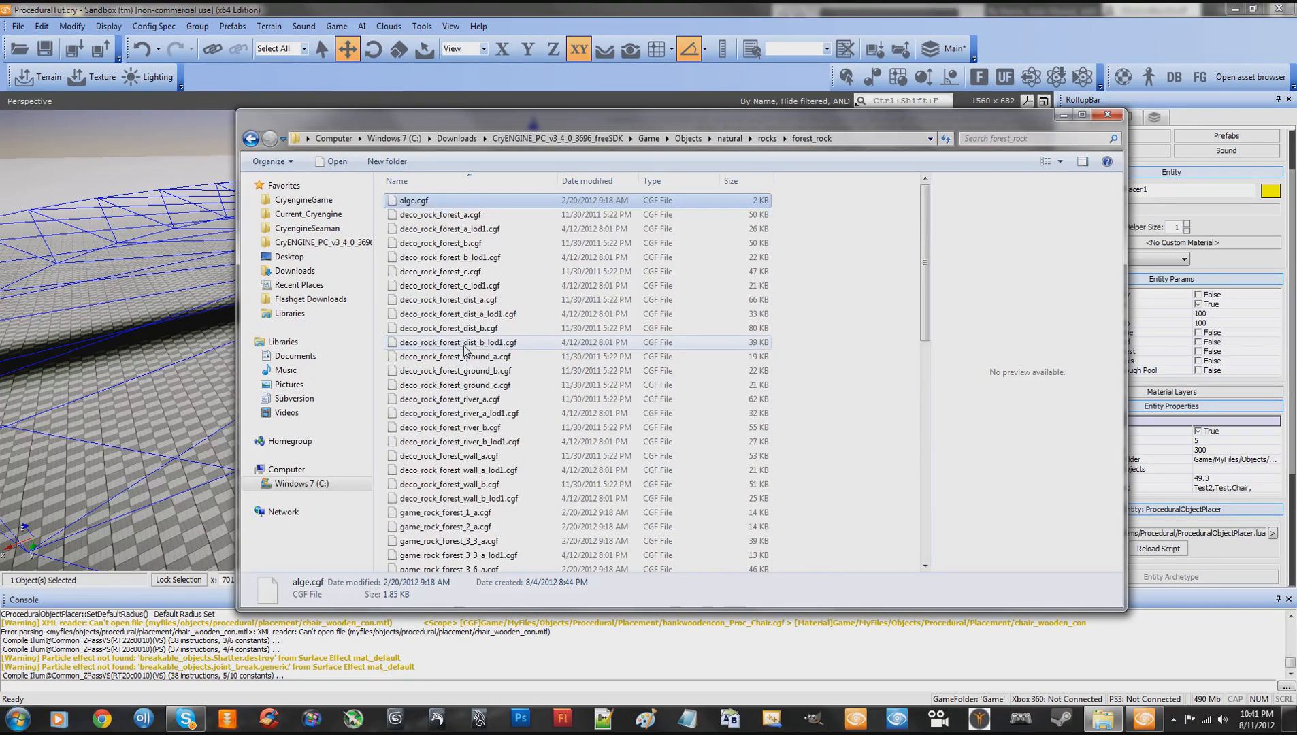
pyautogui.click(577, 141)
pyautogui.doubleClick(416, 287)
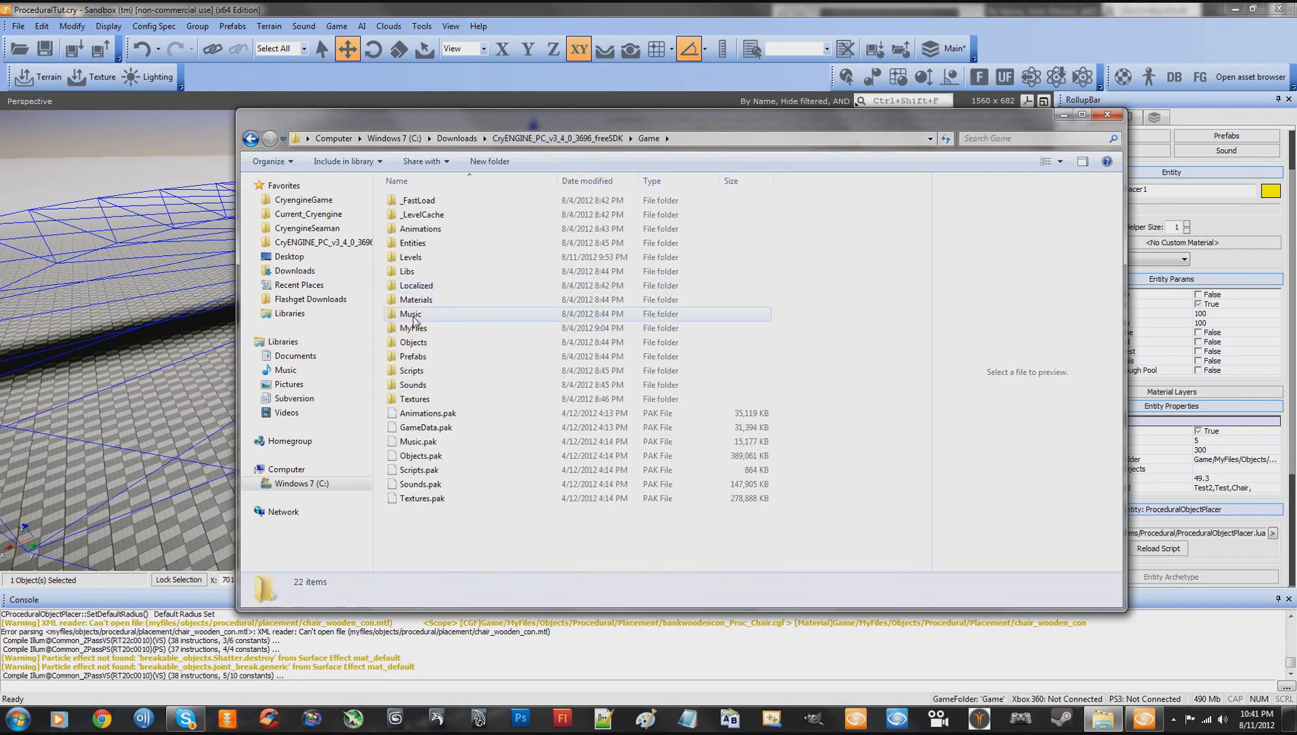
pyautogui.doubleClick(413, 329)
pyautogui.doubleClick(413, 200)
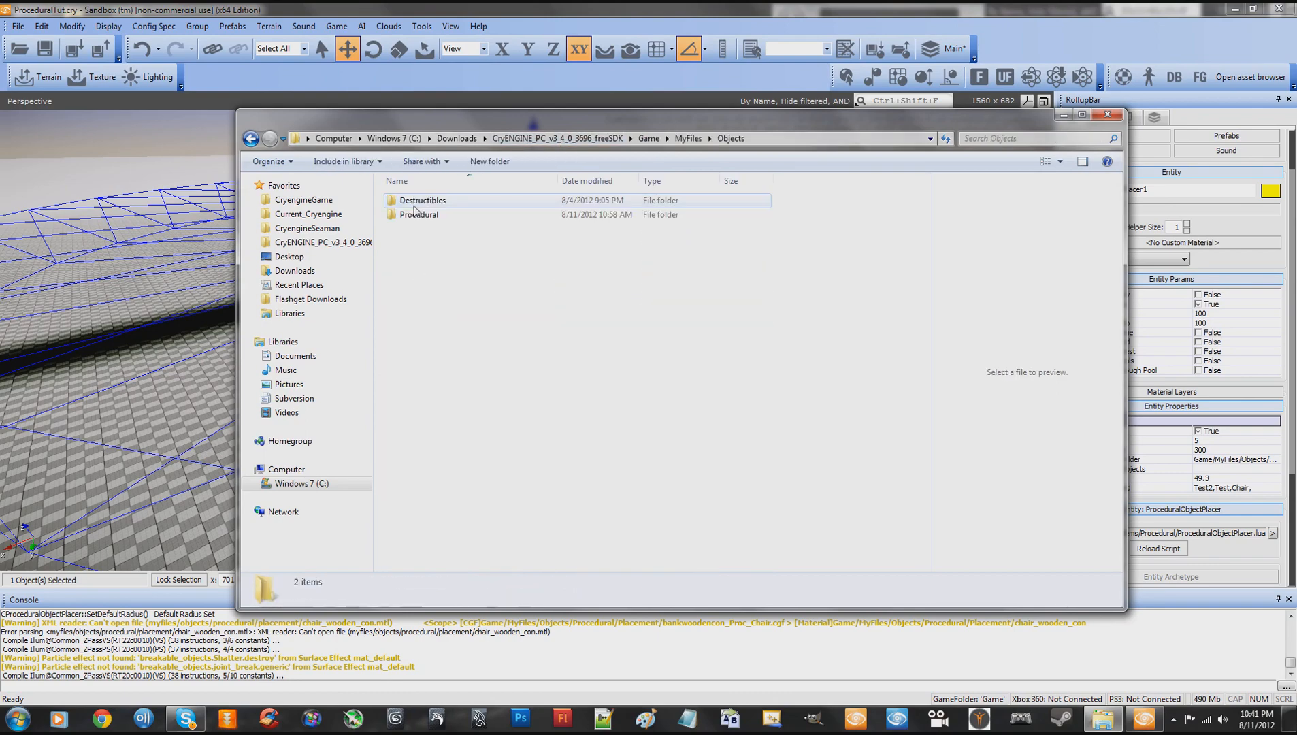
pyautogui.doubleClick(419, 215)
pyautogui.doubleClick(419, 203)
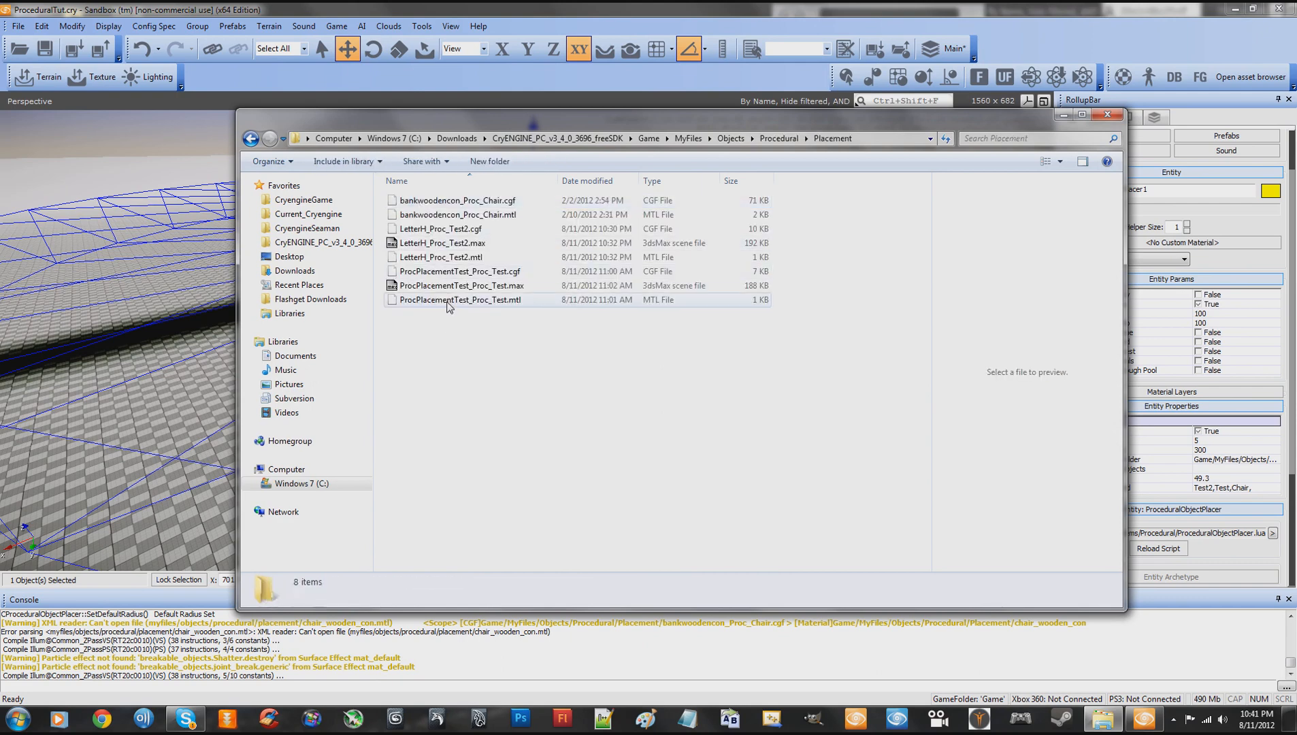
# - Rename the pasted alge.cgf in the Placement folder as alge_Proc_Rock.cgf
pyautogui.click(419, 204)
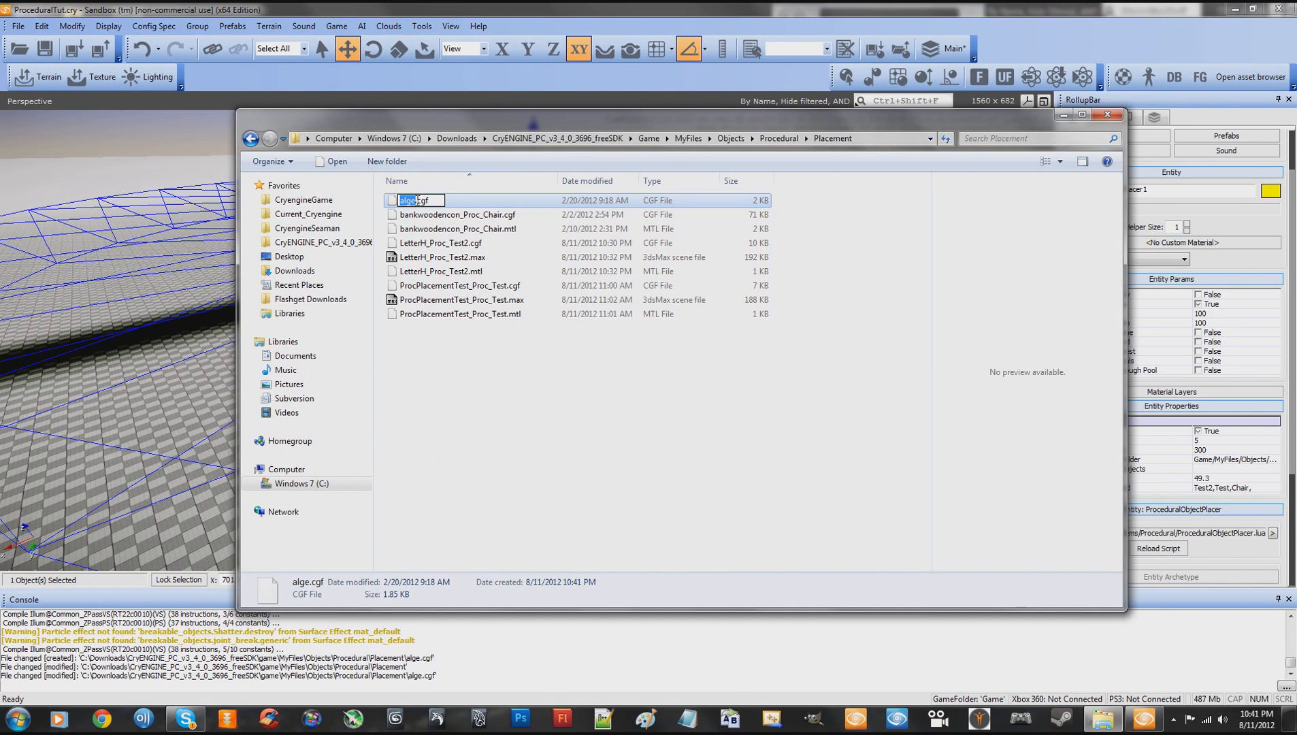
pyautogui.click(417, 200)
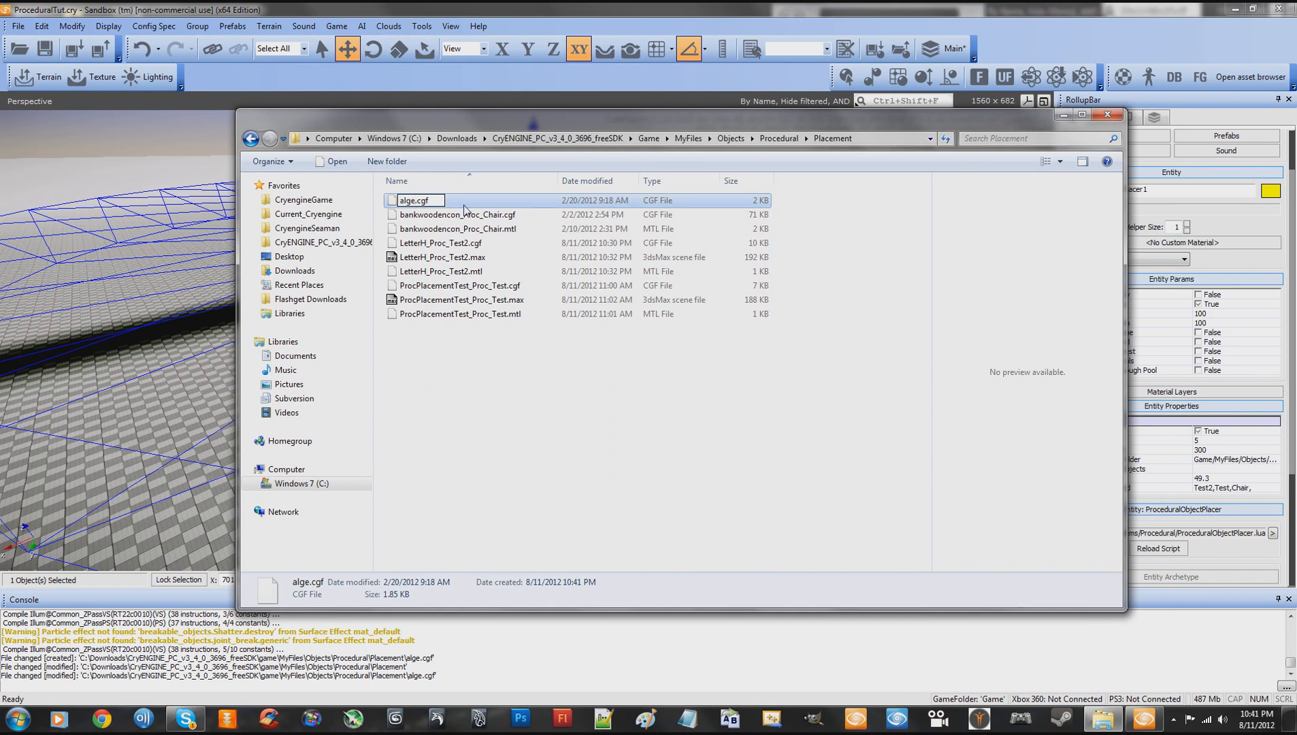
pyautogui.write('_Proc')
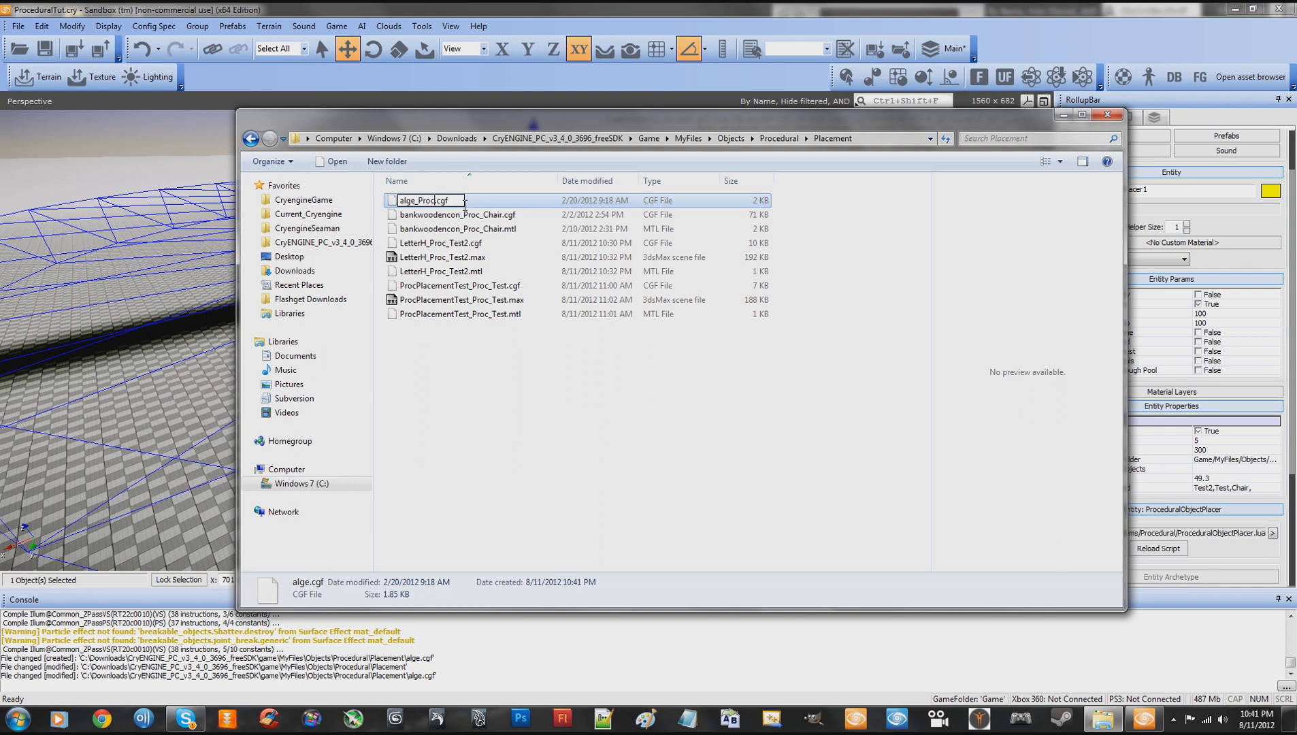
pyautogui.write('_Rock')
pyautogui.press('Return')
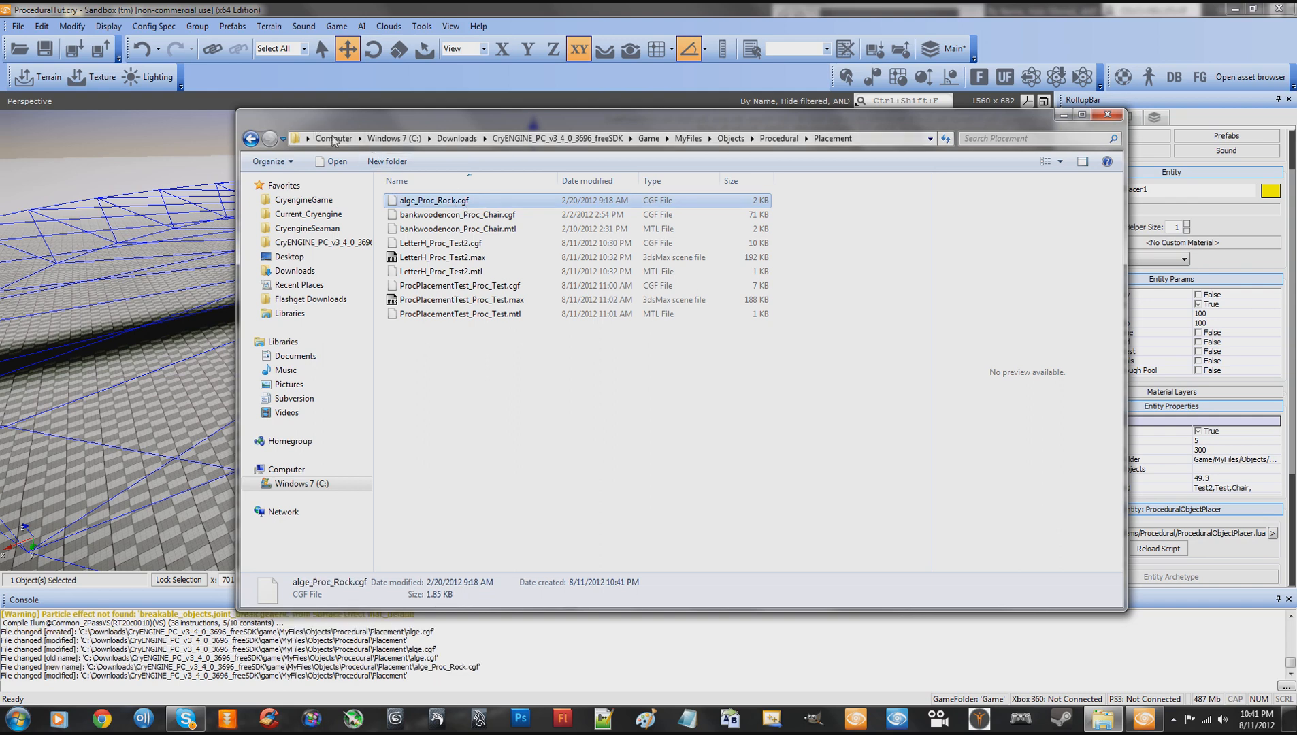
# - Copy the file's base name alge_Proc_Rock without its extension, leaving the file name as it is
pyautogui.click(444, 201)
pyautogui.moveTo(399, 200); pyautogui.dragTo(454, 199)
pyautogui.rightClick(453, 200)
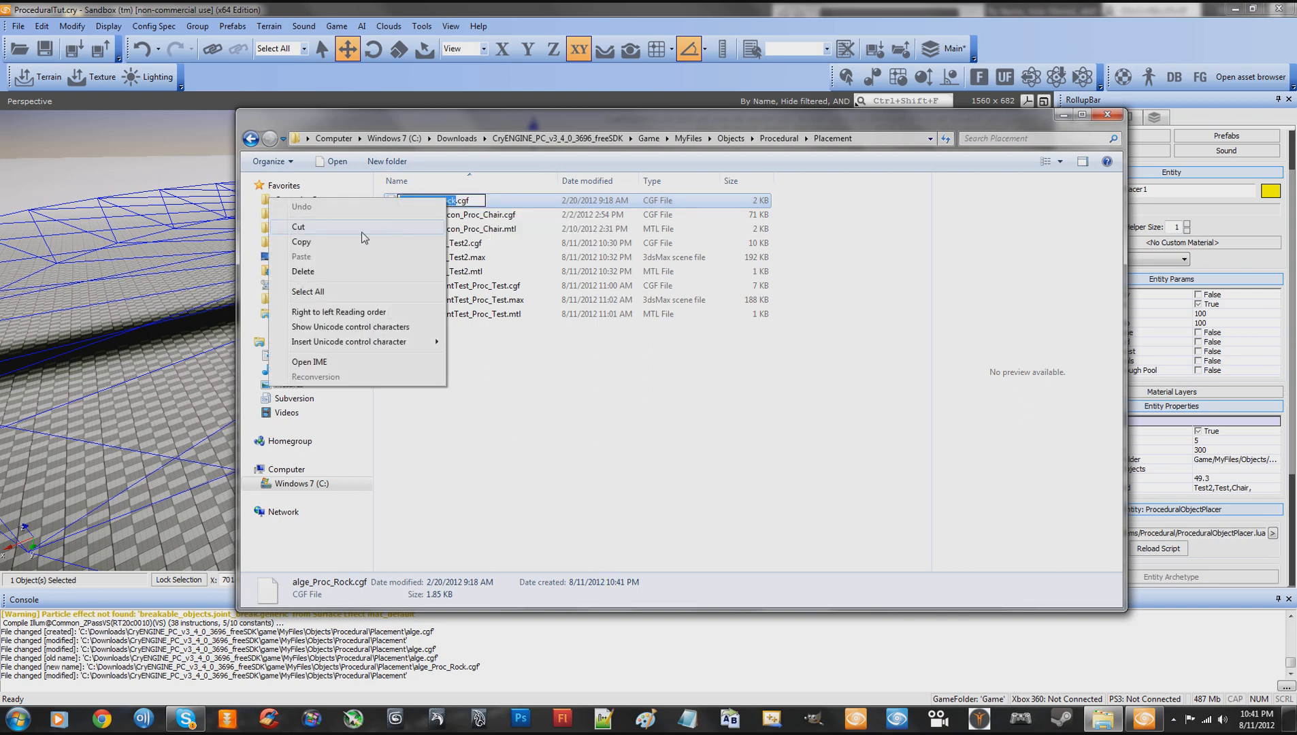
pyautogui.click(336, 244)
pyautogui.click(476, 334)
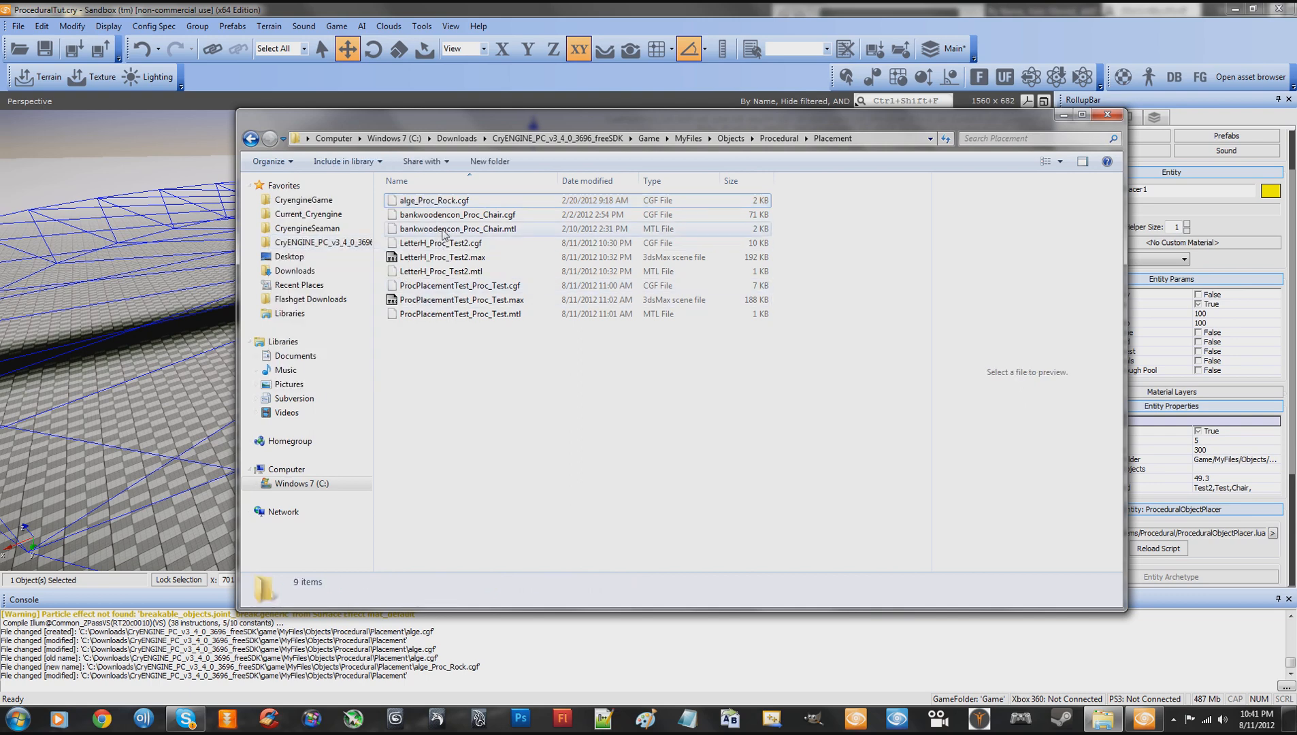
# - Open ProceduralObjects.xml from the SDK's Game\Scripts\Entities\Systems\Procedural folder in Notepad++
pyautogui.click(648, 139)
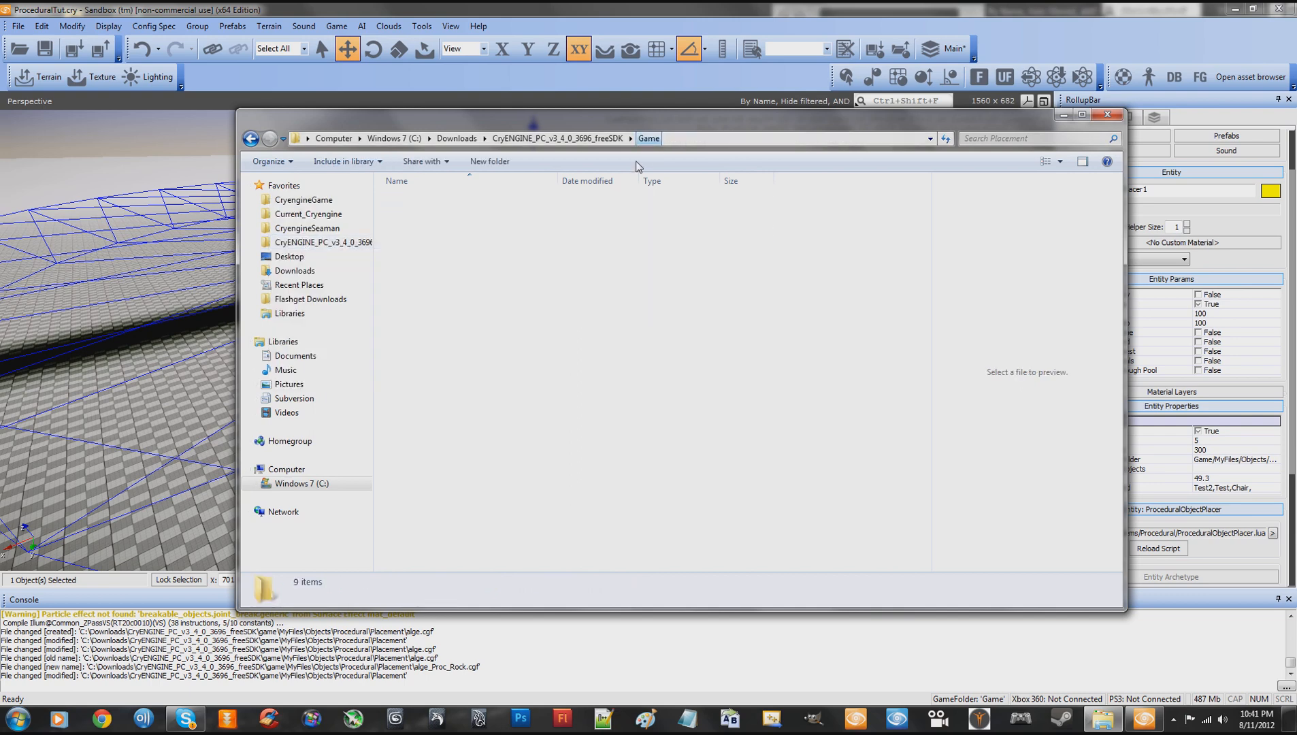
pyautogui.click(415, 371)
pyautogui.doubleClick(416, 372)
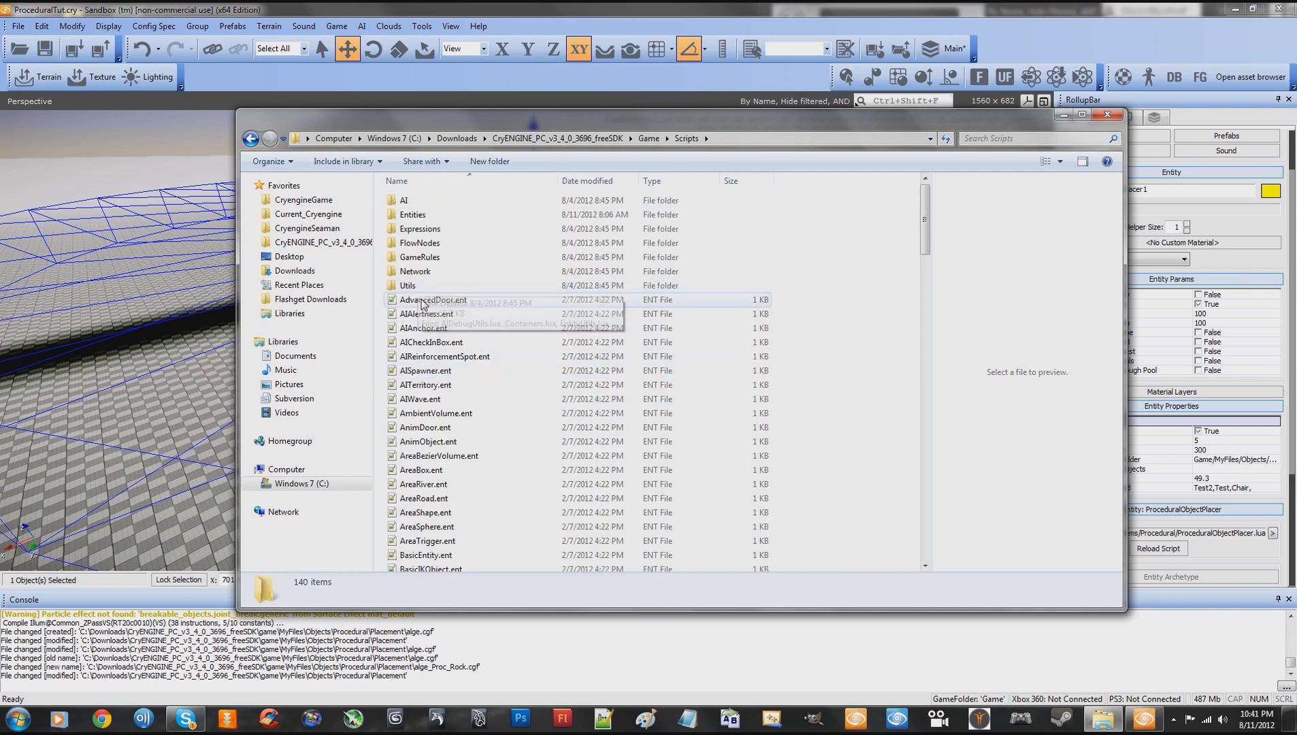
pyautogui.doubleClick(415, 216)
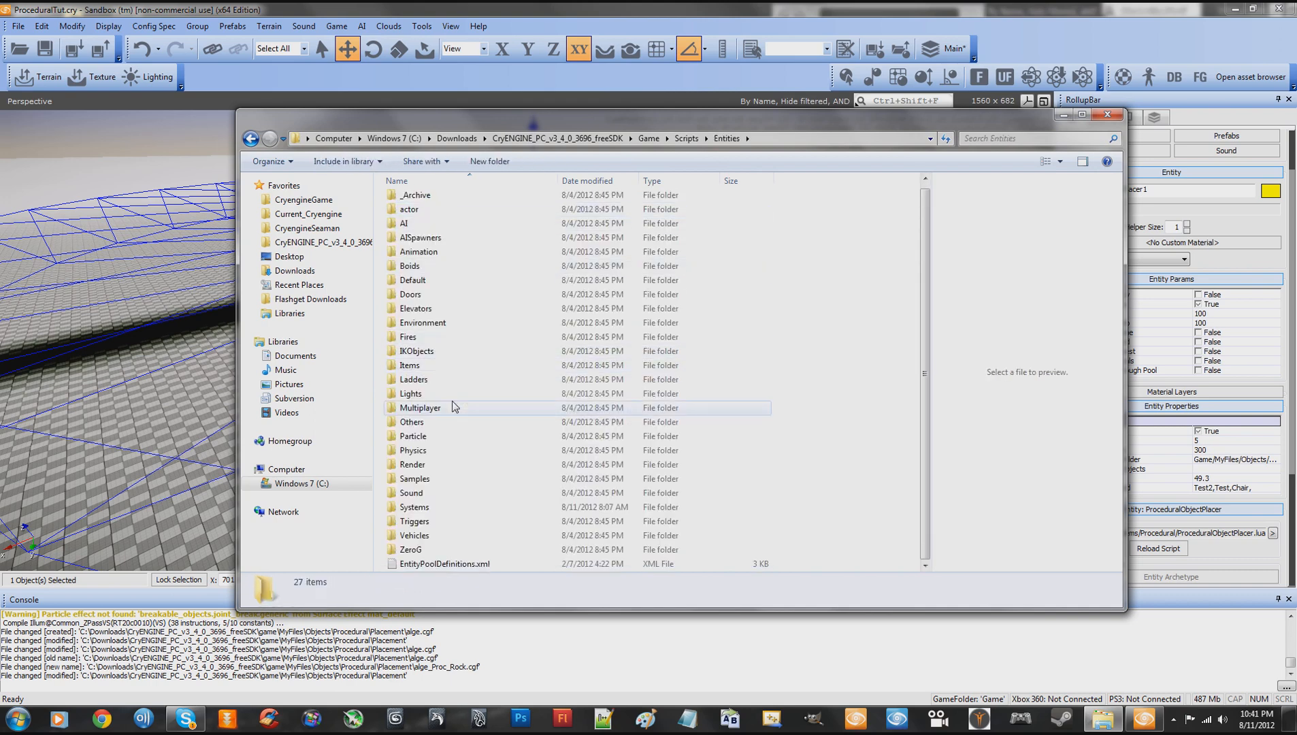
pyautogui.doubleClick(425, 508)
pyautogui.doubleClick(418, 200)
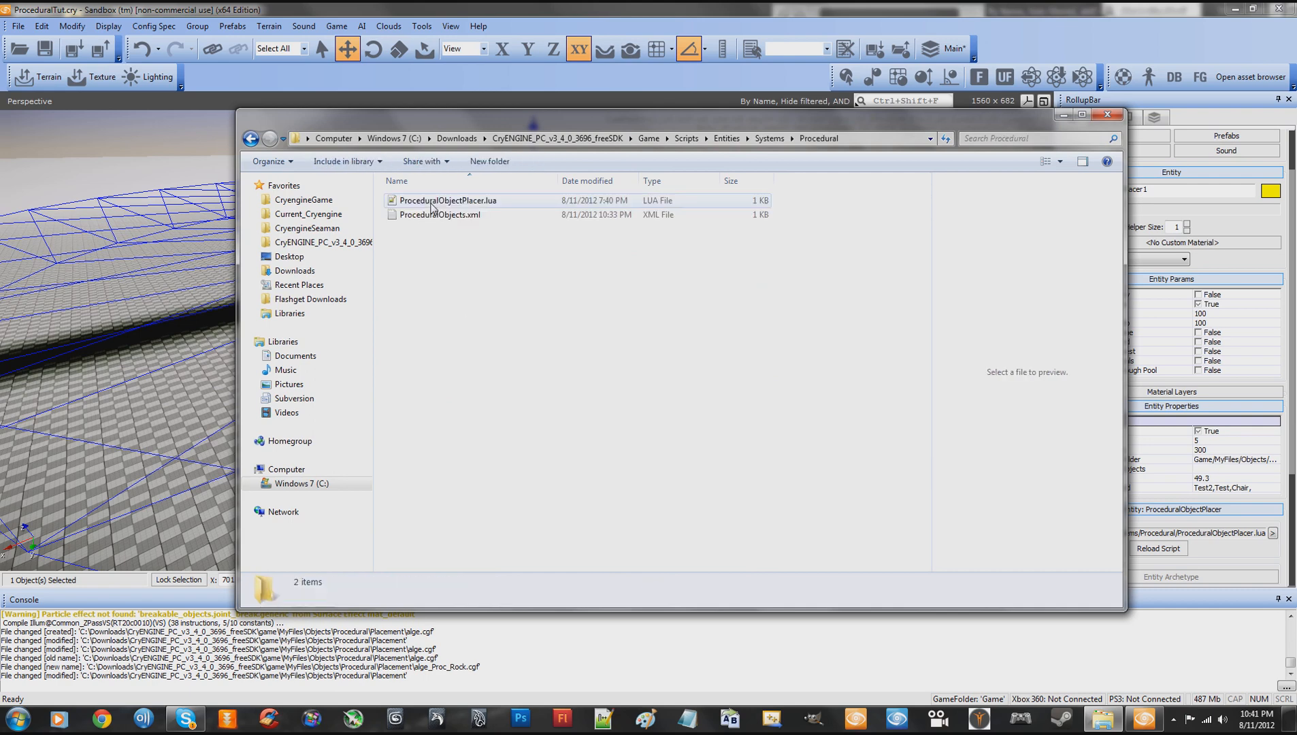
pyautogui.click(420, 217)
pyautogui.doubleClick(420, 216)
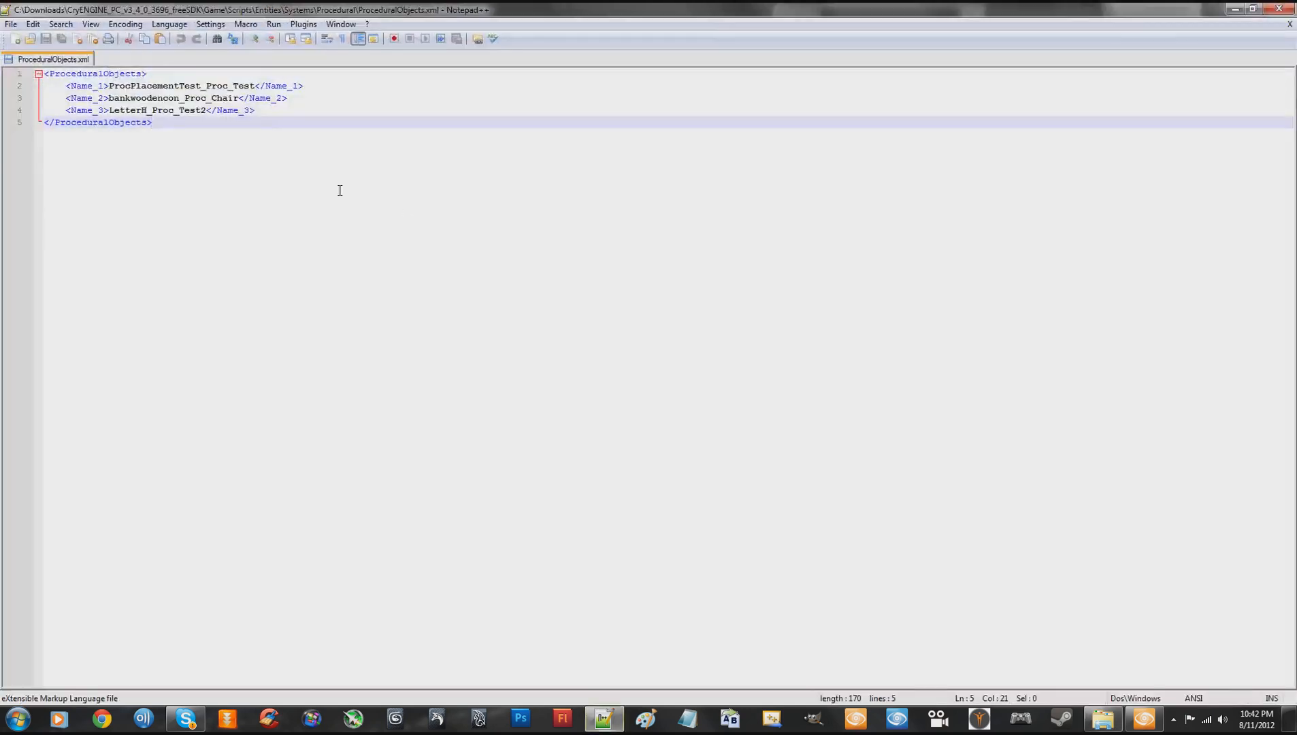
# - Add a line below the LetterH_Proc_Test2 entry that reuses its Name_3 tags around alge_Proc_Rock
pyautogui.click(271, 112)
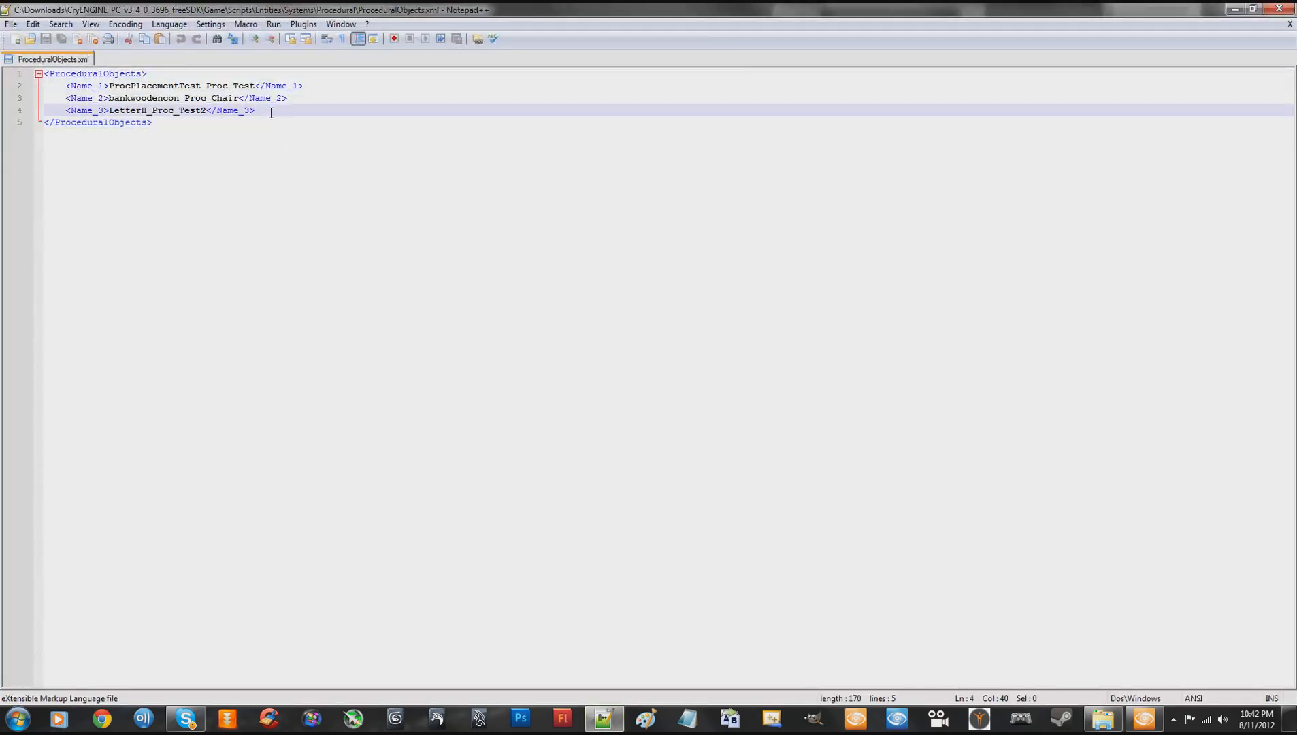
pyautogui.press('Return')
pyautogui.hotkey('ctrl', 'v')
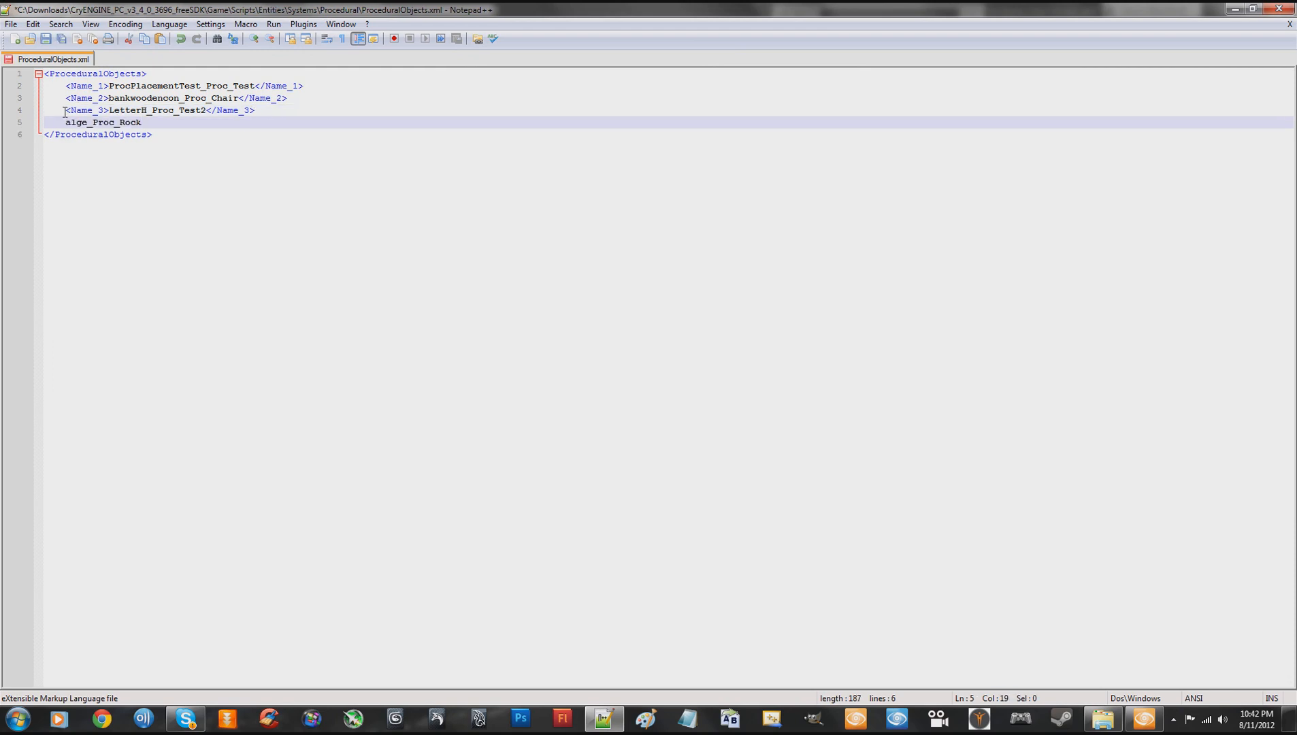
pyautogui.moveTo(65, 112); pyautogui.dragTo(261, 113)
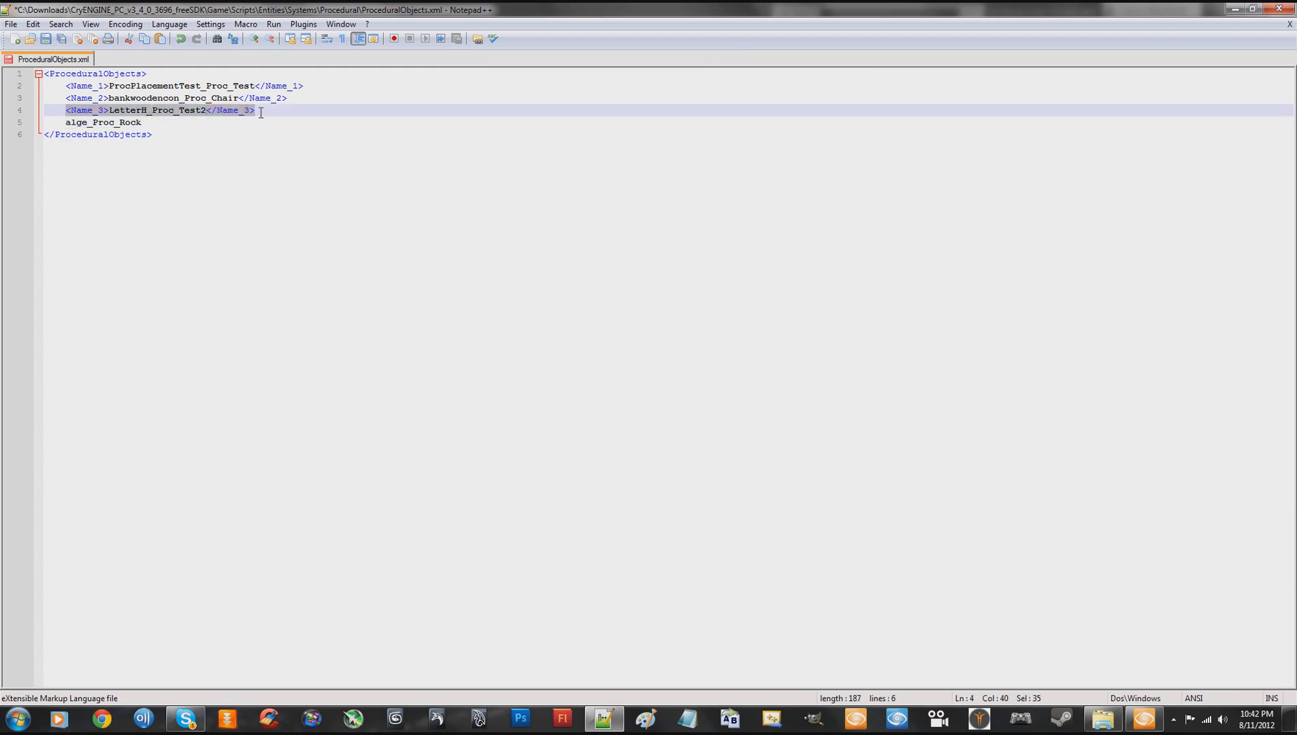
pyautogui.click(66, 123)
pyautogui.hotkey('ctrl', 'v')
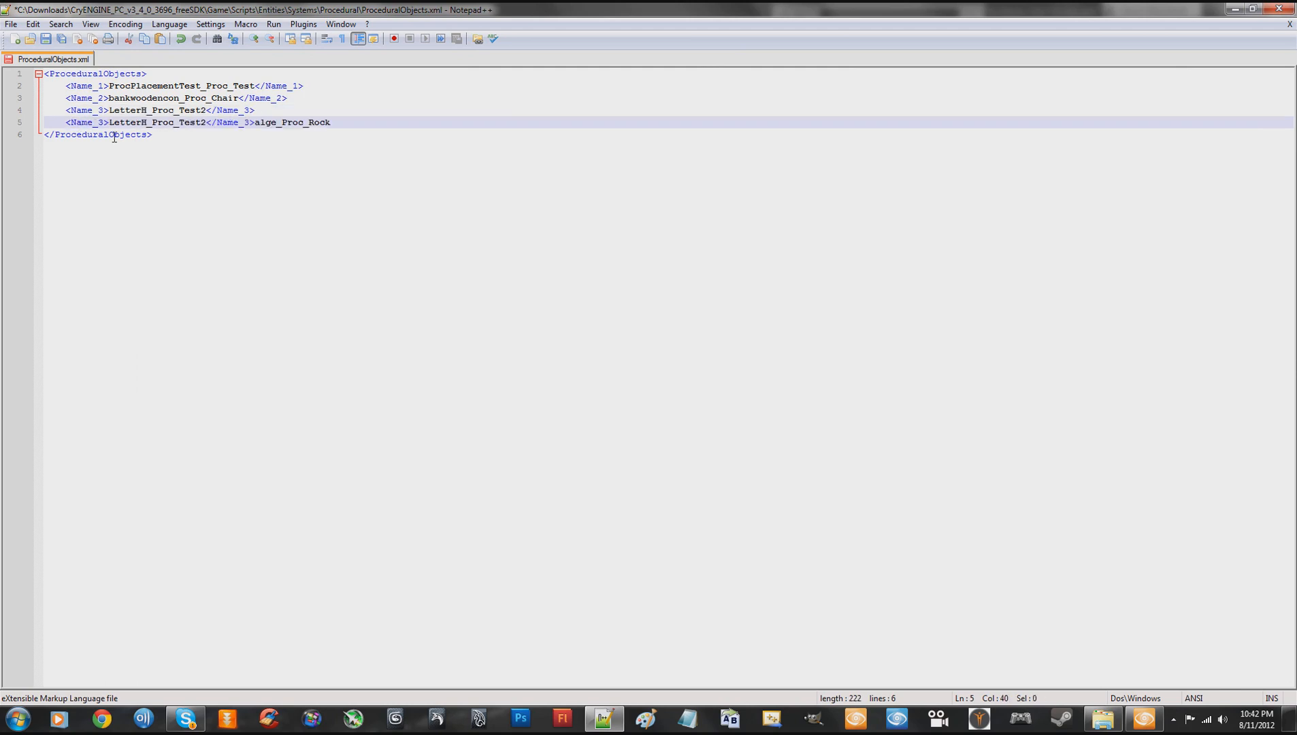
pyautogui.moveTo(256, 123); pyautogui.dragTo(333, 122)
pyautogui.hotkey('ctrl', 'x')
pyautogui.moveTo(110, 122); pyautogui.dragTo(206, 124)
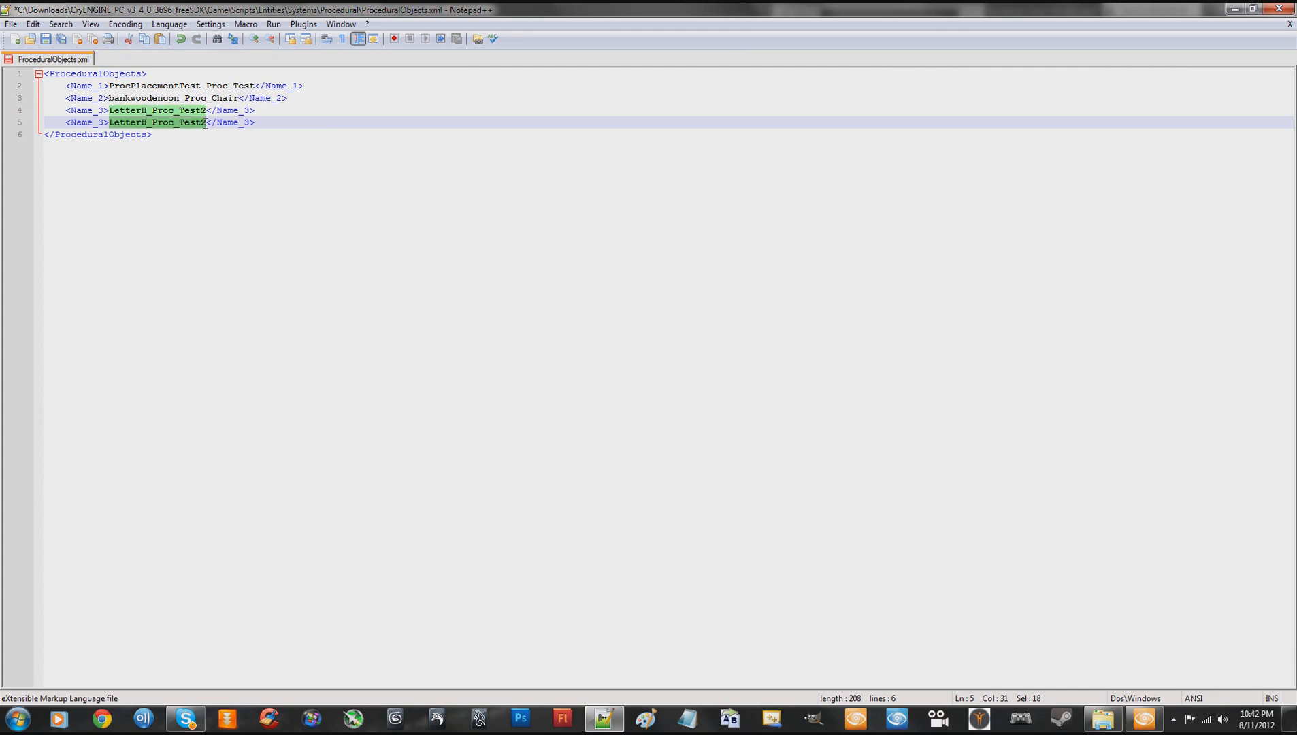
pyautogui.hotkey('ctrl', 'v')
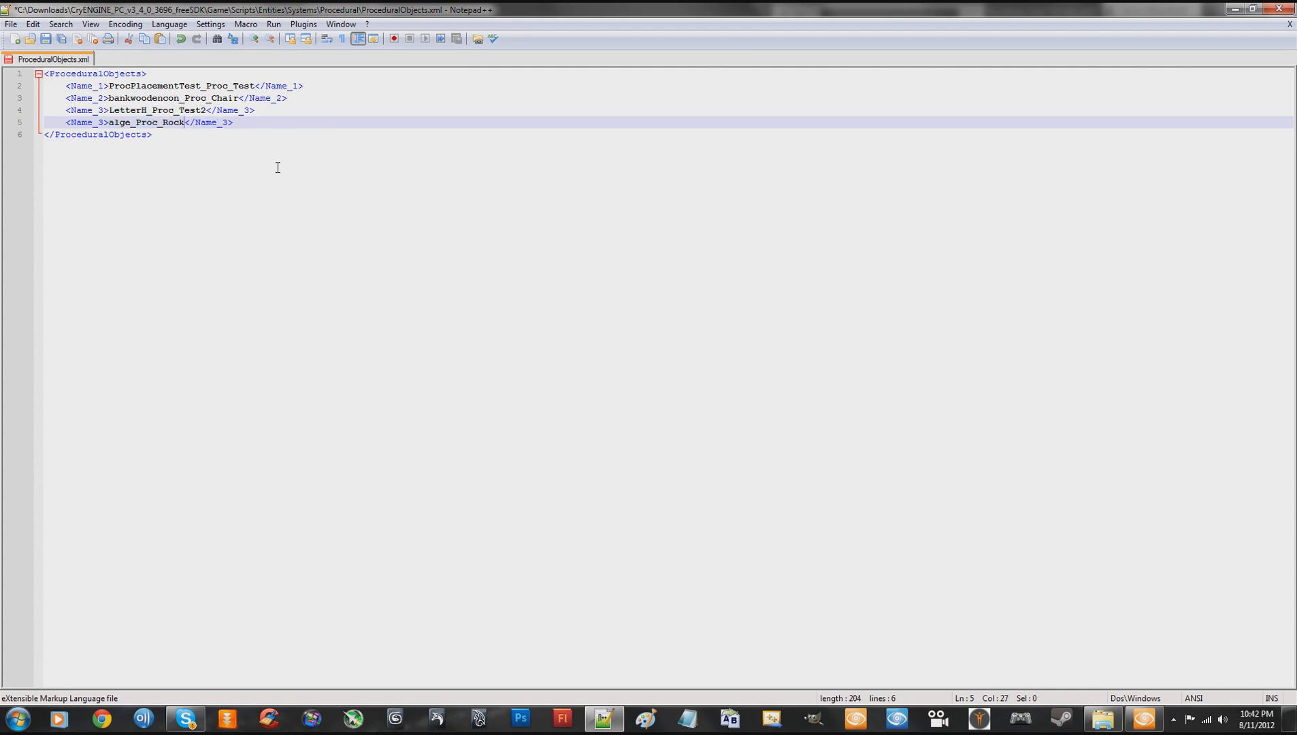
# - Renumber the alge_Proc_Rock entry's opening and closing tags to Name_4, then save and close ProceduralObjects.xml
pyautogui.click(107, 122)
pyautogui.press('BackSpace')
pyautogui.write('4')
pyautogui.click(229, 123)
pyautogui.write('4')
pyautogui.click(262, 132)
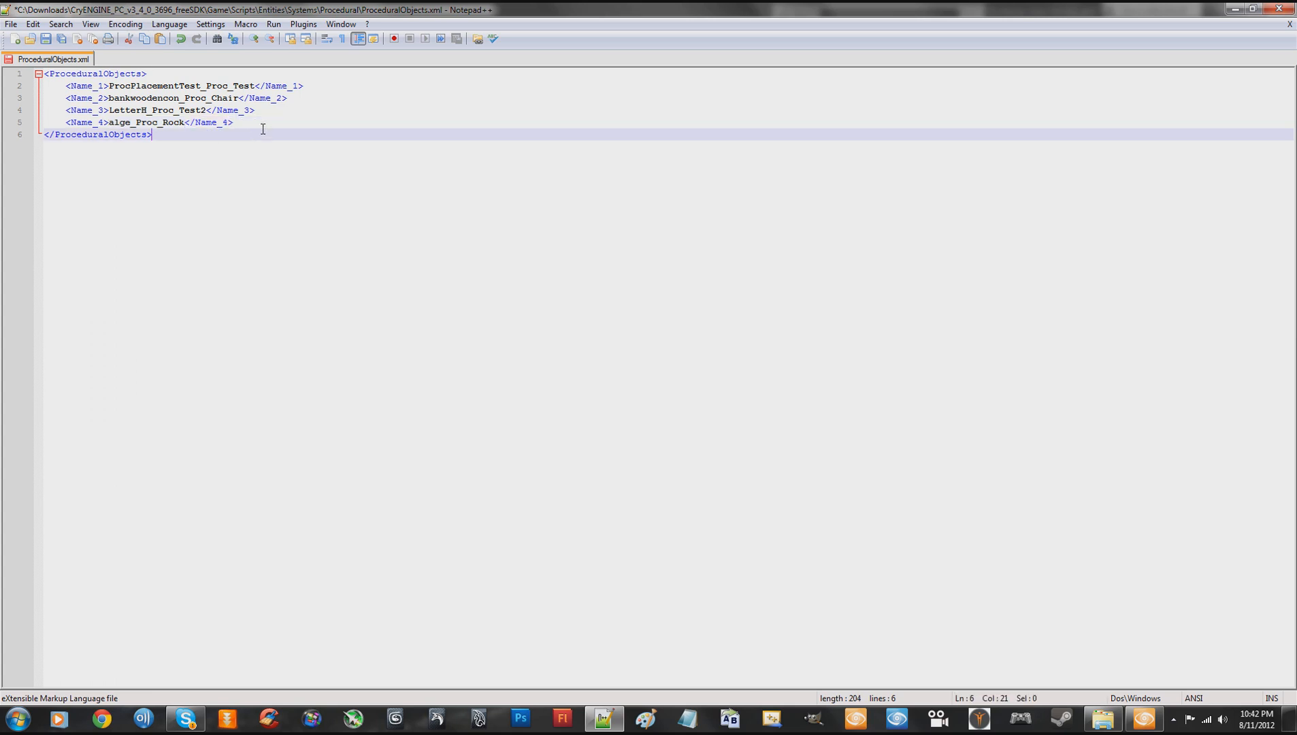
pyautogui.click(1281, 11)
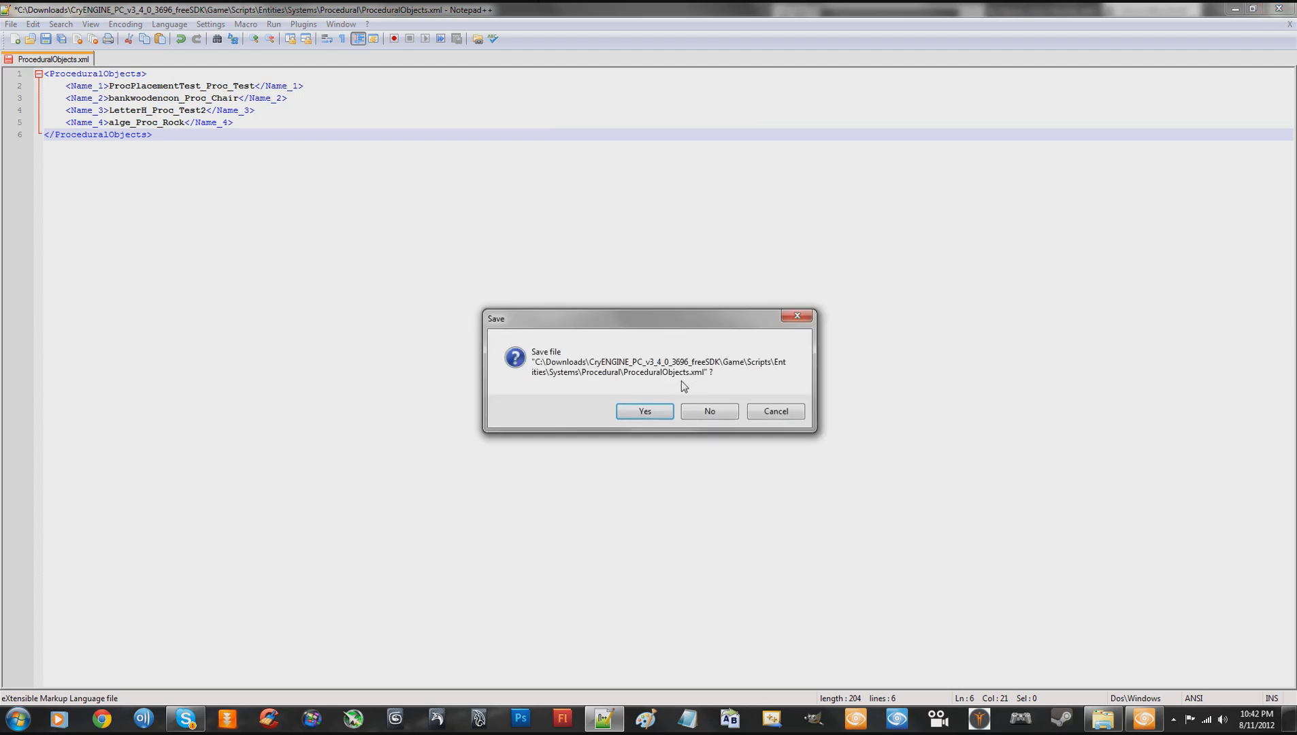
pyautogui.click(644, 407)
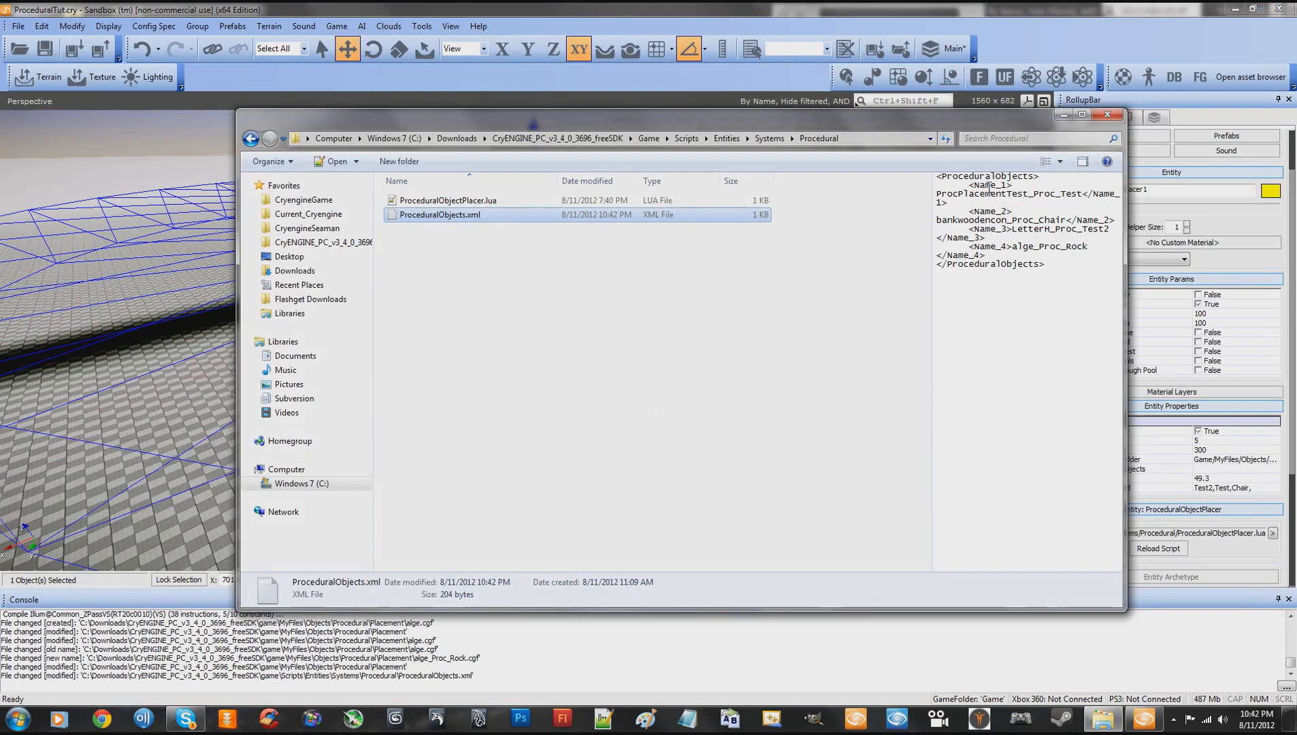
# - Close the Explorer window, return to Sandbox and reload the scripts
pyautogui.click(1104, 117)
pyautogui.click(691, 317)
pyautogui.click(422, 26)
pyautogui.click(432, 42)
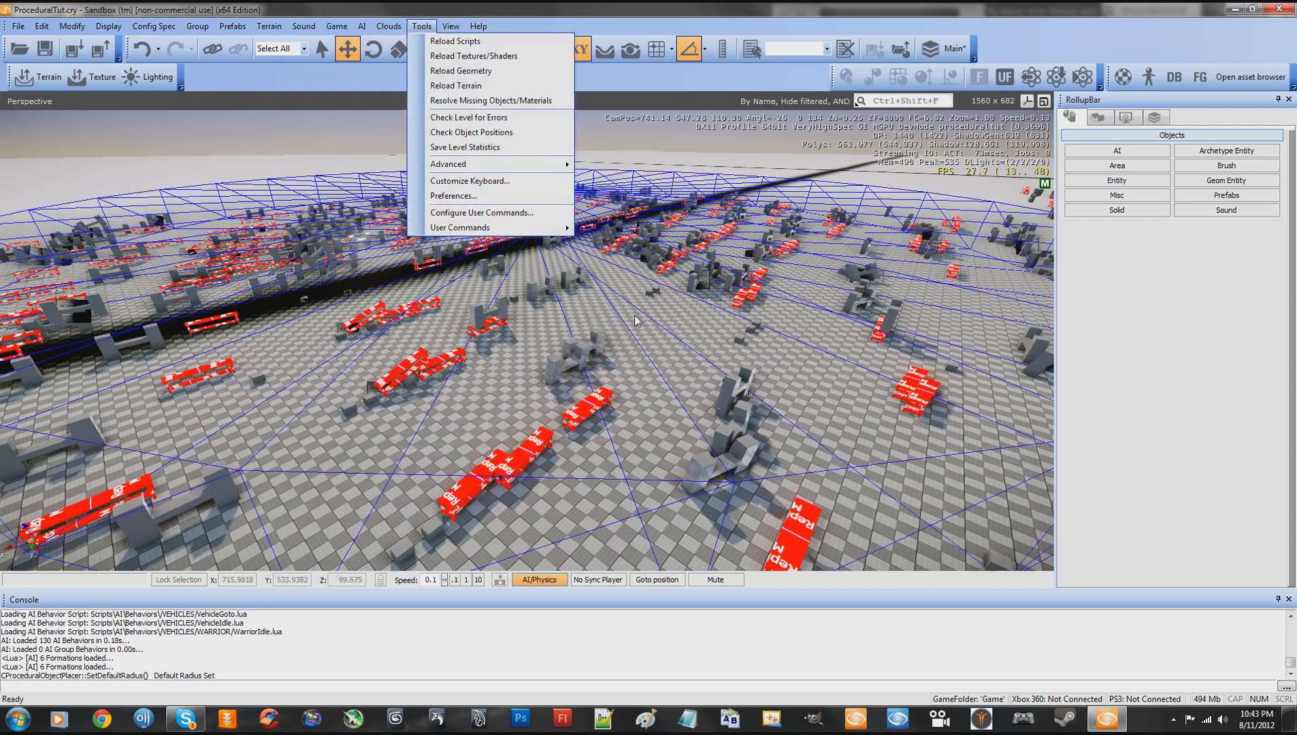
# - Examine the objects spawned within the placer's radius from close up and from a distance
pyautogui.press('s')
pyautogui.moveTo(635, 315); pyautogui.dragTo(649, 317, button='right')
pyautogui.press('a')
pyautogui.press('w')
pyautogui.press('s')
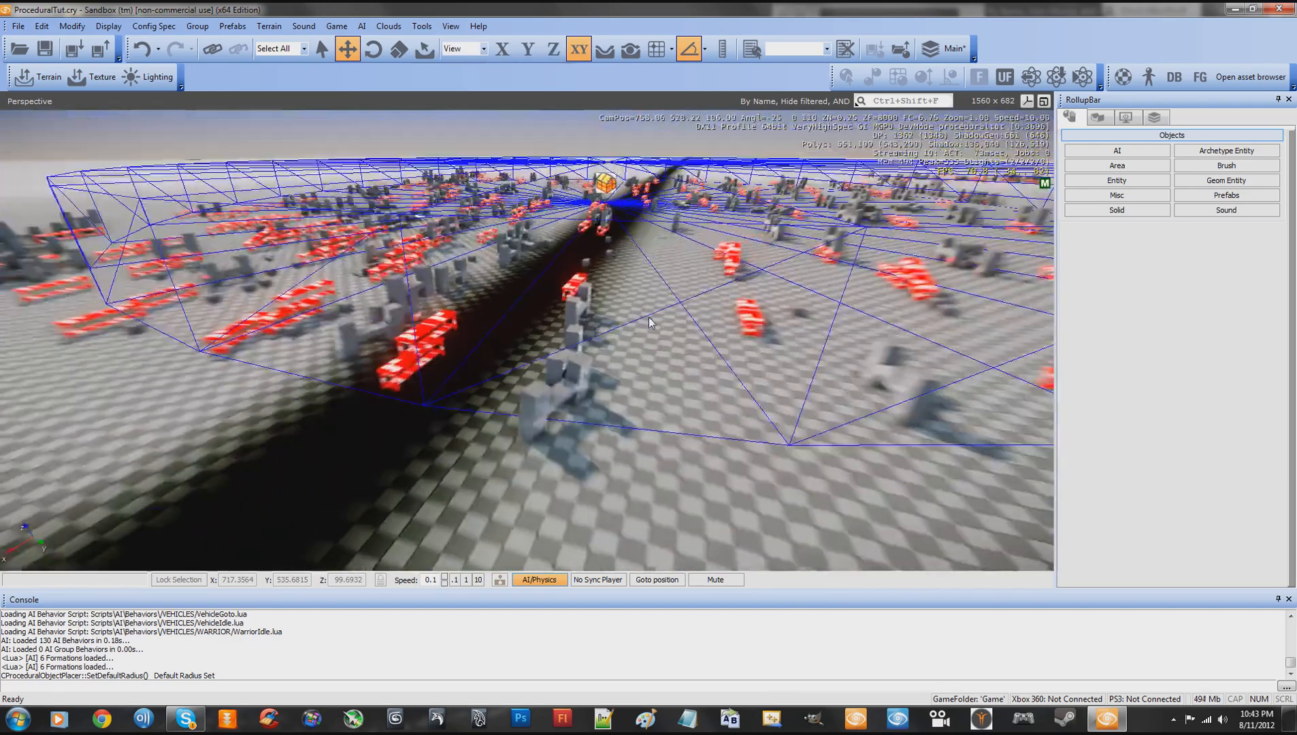
pyautogui.press('w')
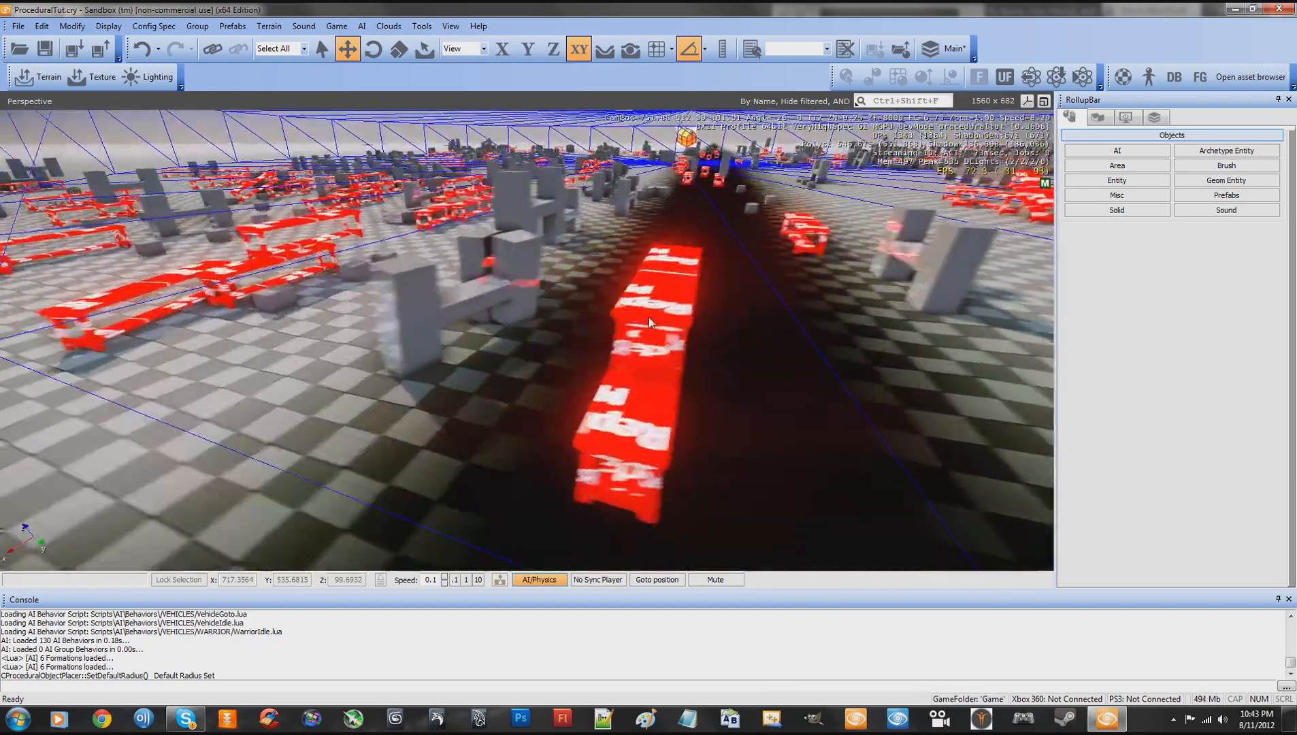
pyautogui.press('a')
pyautogui.press('s')
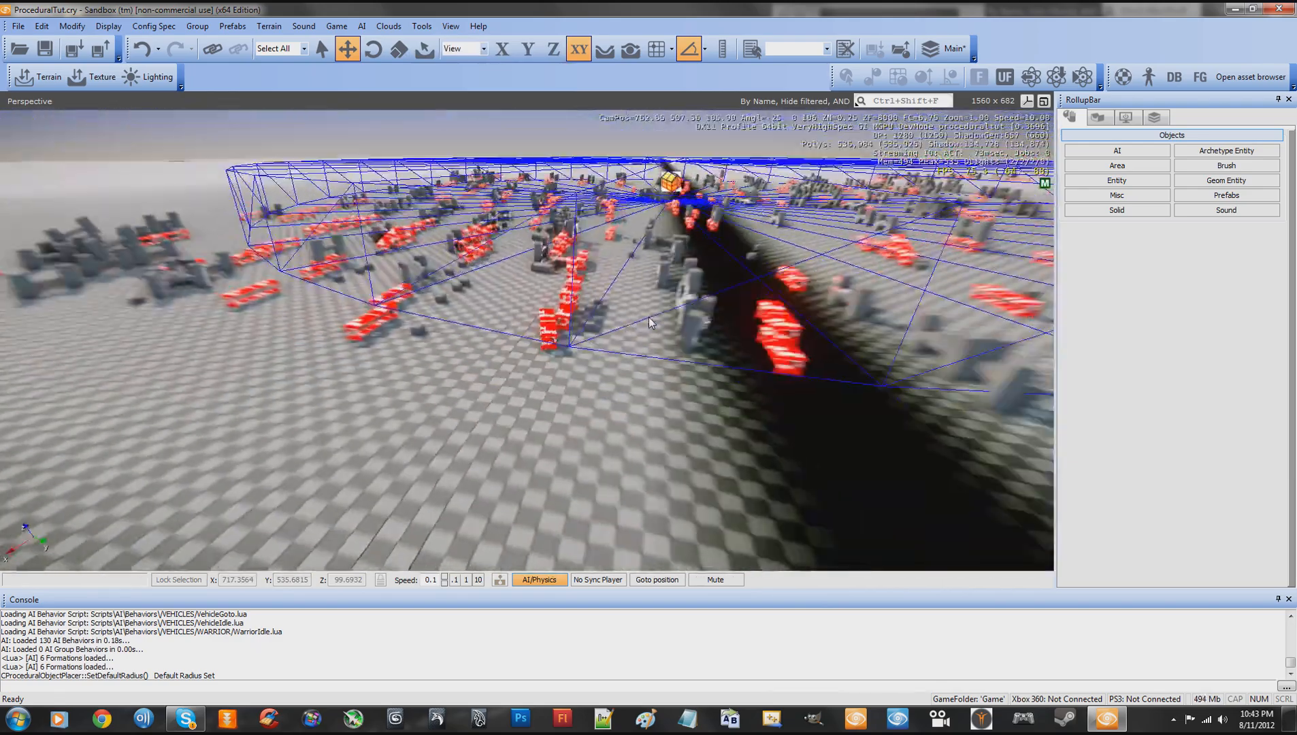
pyautogui.press('s')
pyautogui.moveTo(649, 318); pyautogui.dragTo(648, 318, button='right')
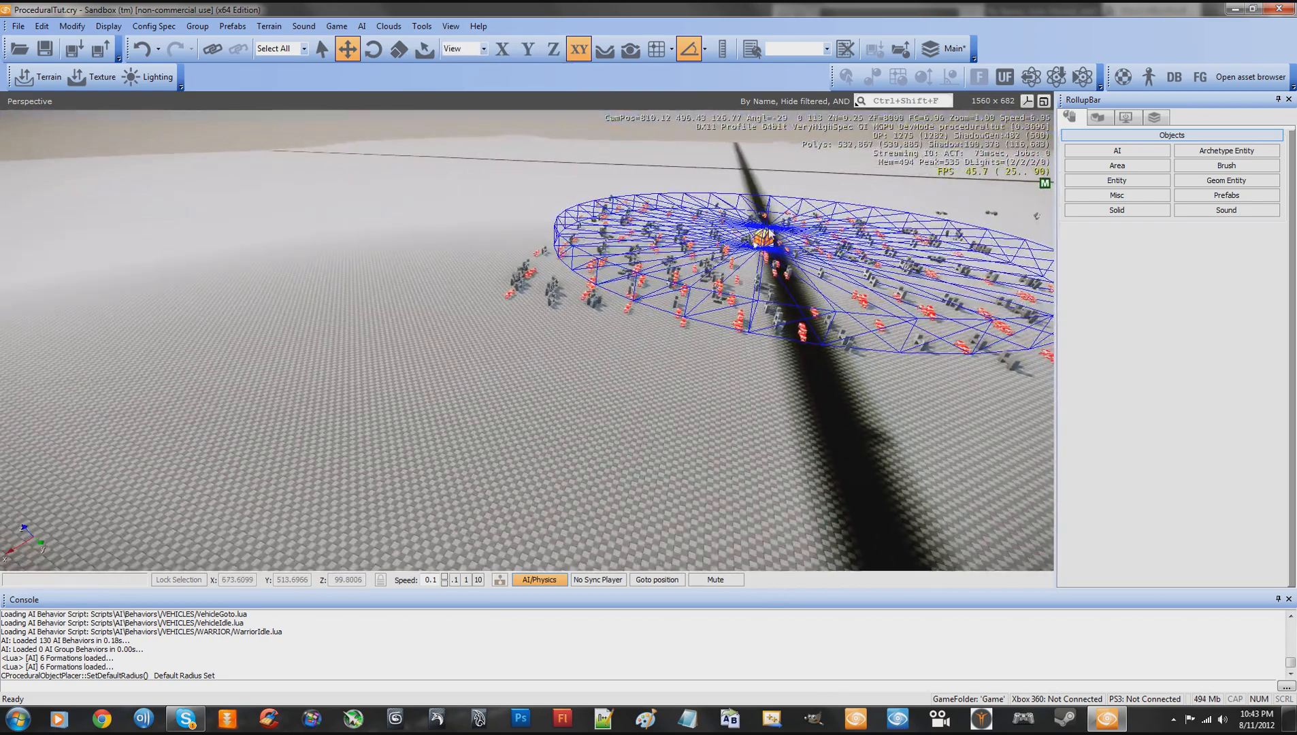
# - Move the ProceduralObjectPlacer to empty terrain at about X 754.4, Y 374.9 and adjust its height to about Z 101.9
pyautogui.click(770, 235)
pyautogui.moveTo(773, 246); pyautogui.dragTo(102, 241)
pyautogui.moveTo(361, 264); pyautogui.dragTo(360, 264, button='right')
pyautogui.press('w')
pyautogui.press('a')
pyautogui.press('w')
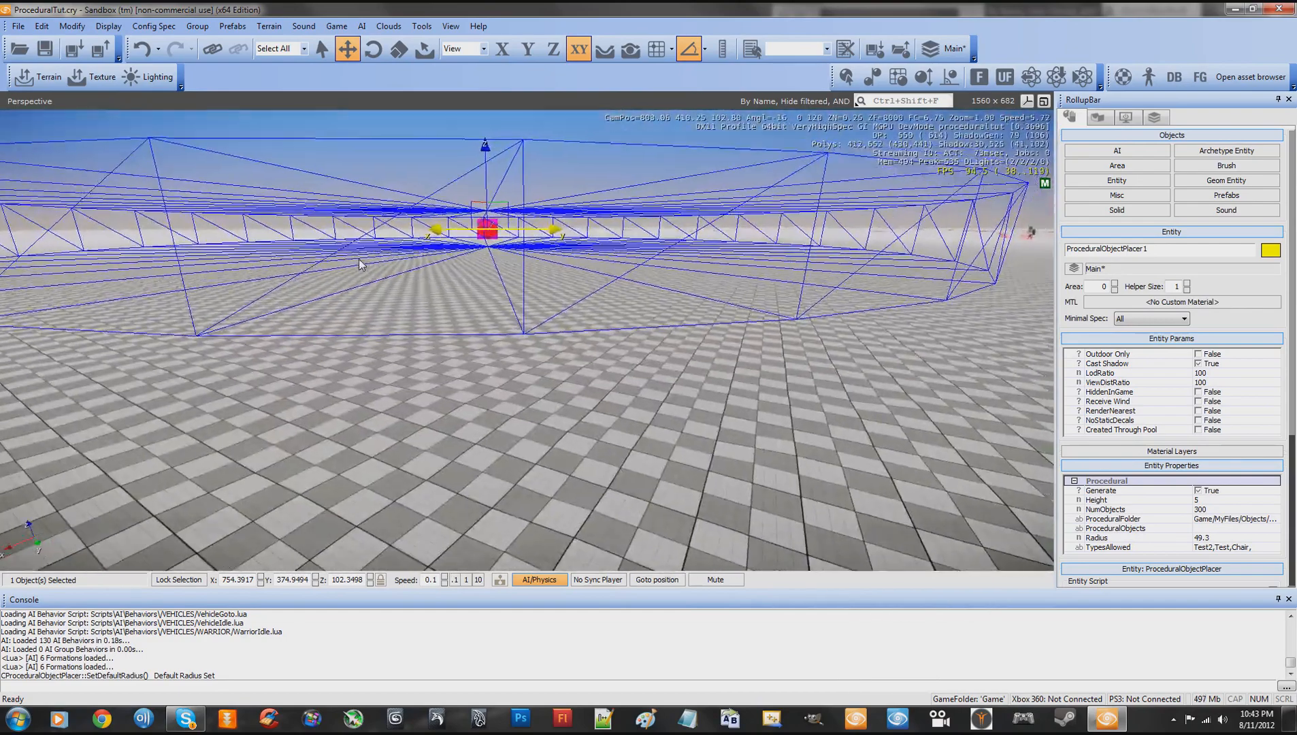
pyautogui.press('w')
pyautogui.moveTo(479, 134); pyautogui.dragTo(482, 136)
pyautogui.moveTo(524, 190); pyautogui.dragTo(528, 193, button='right')
pyautogui.press('s')
pyautogui.press('a')
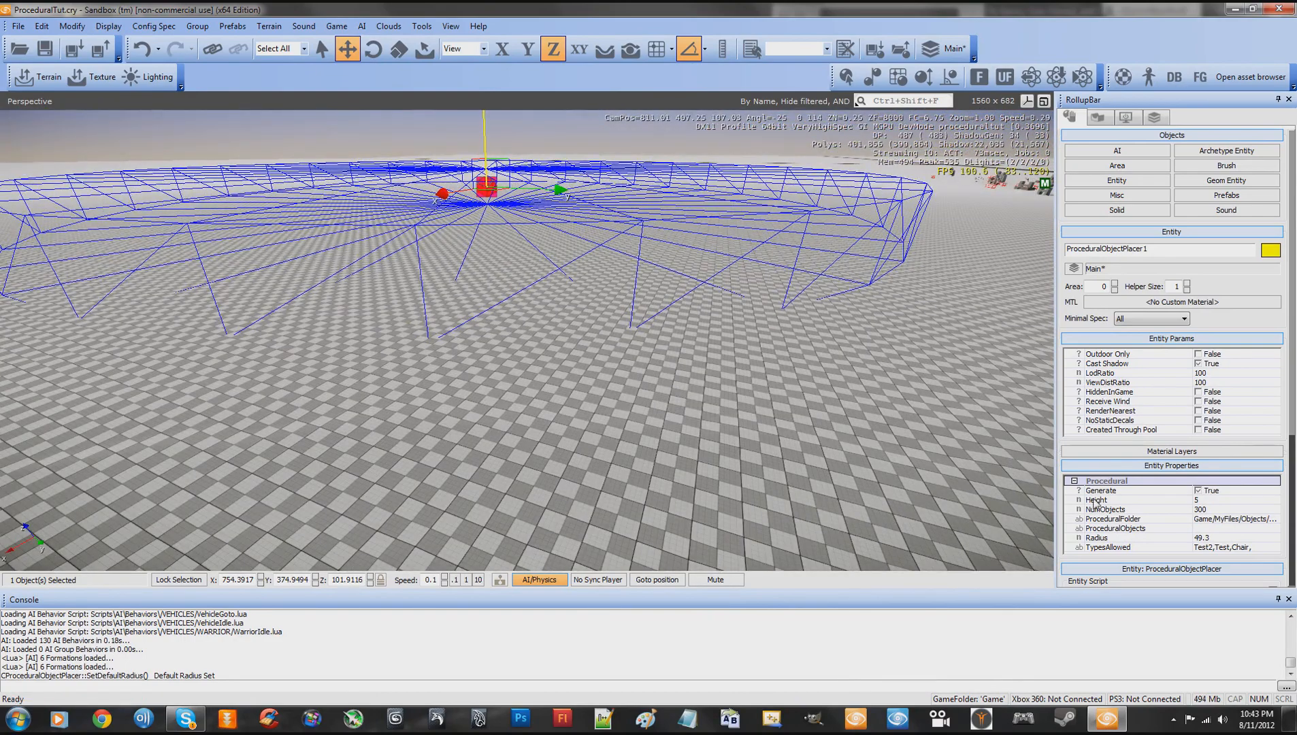
# - Set the placer's NumObjects to 100 and its Radius to 37.3
pyautogui.click(1211, 509)
pyautogui.write('1')
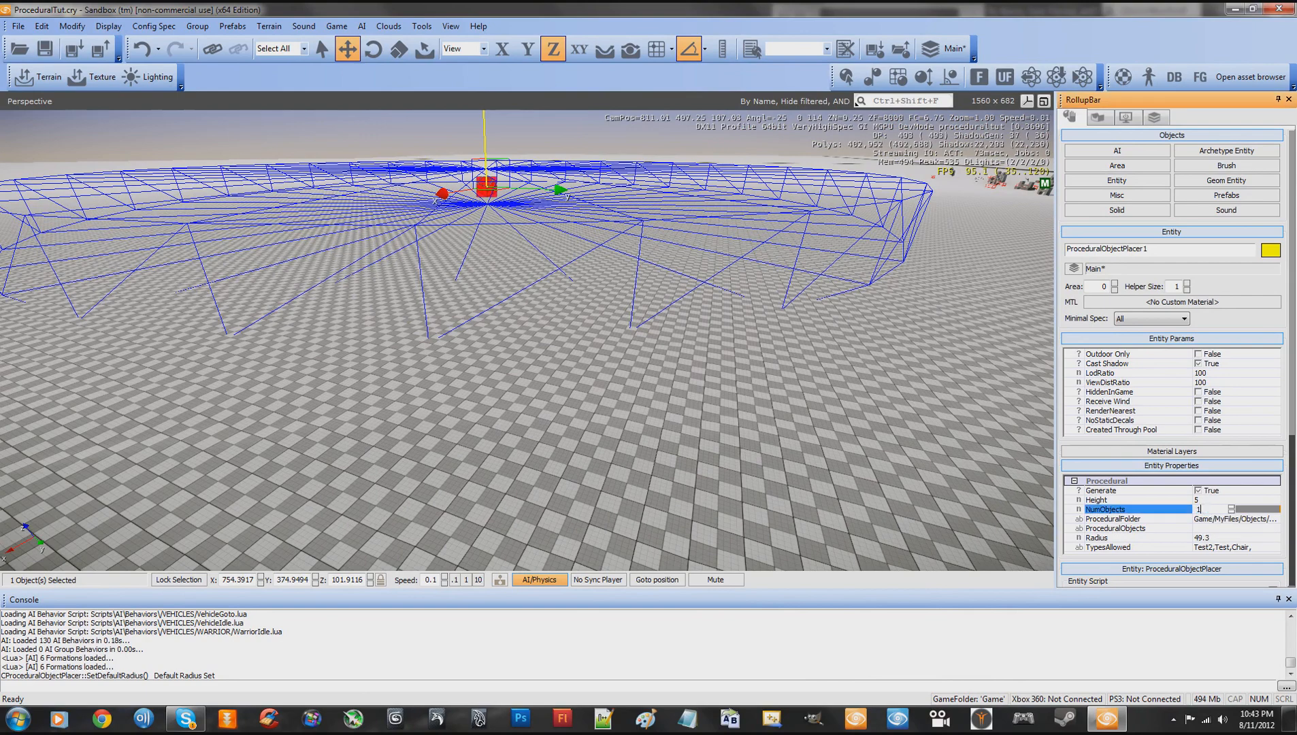
pyautogui.click(1203, 538)
pyautogui.moveTo(1251, 543); pyautogui.dragTo(1254, 542)
# - Lower the ProceduralObjectPlacer closer to the terrain, to a height of about Z 101.2
pyautogui.press('w')
pyautogui.moveTo(822, 417); pyautogui.dragTo(816, 414, button='right')
pyautogui.press('w')
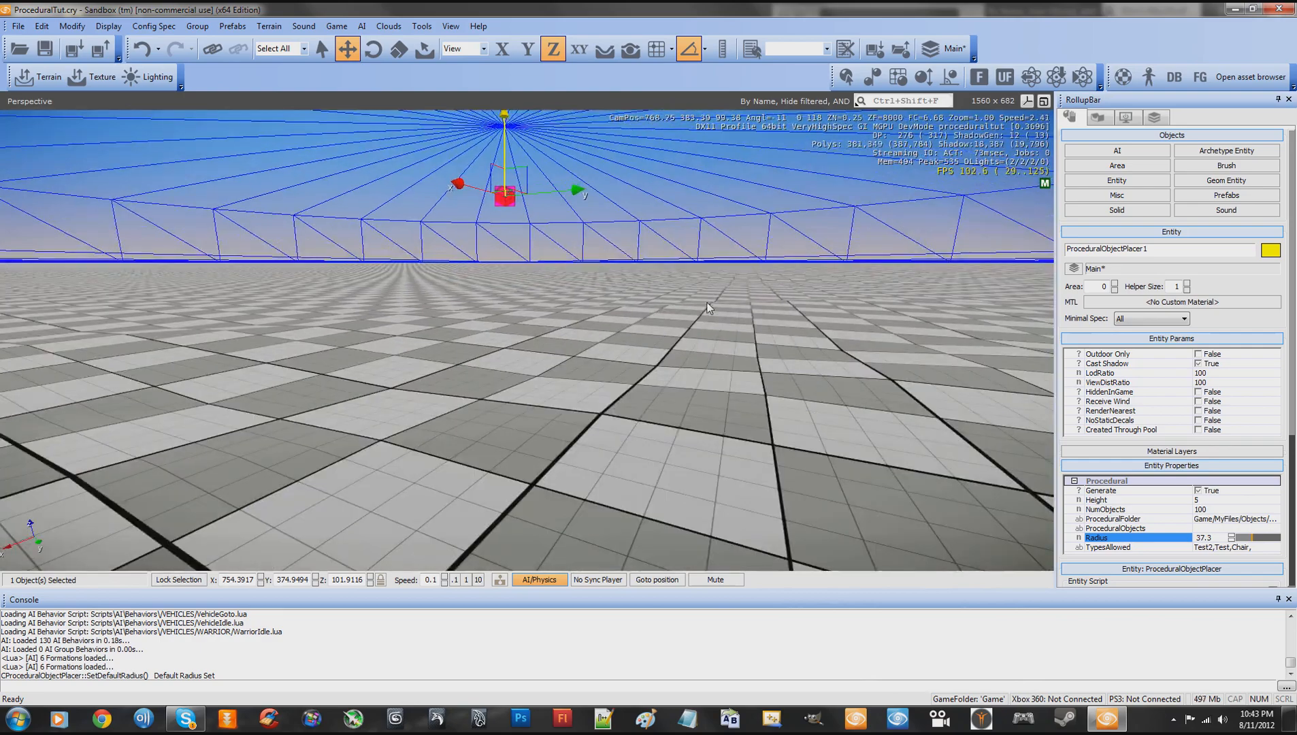
pyautogui.moveTo(506, 118); pyautogui.dragTo(506, 138)
pyautogui.moveTo(602, 272); pyautogui.dragTo(600, 274, button='right')
pyautogui.press('s')
pyautogui.press('a')
pyautogui.press('w')
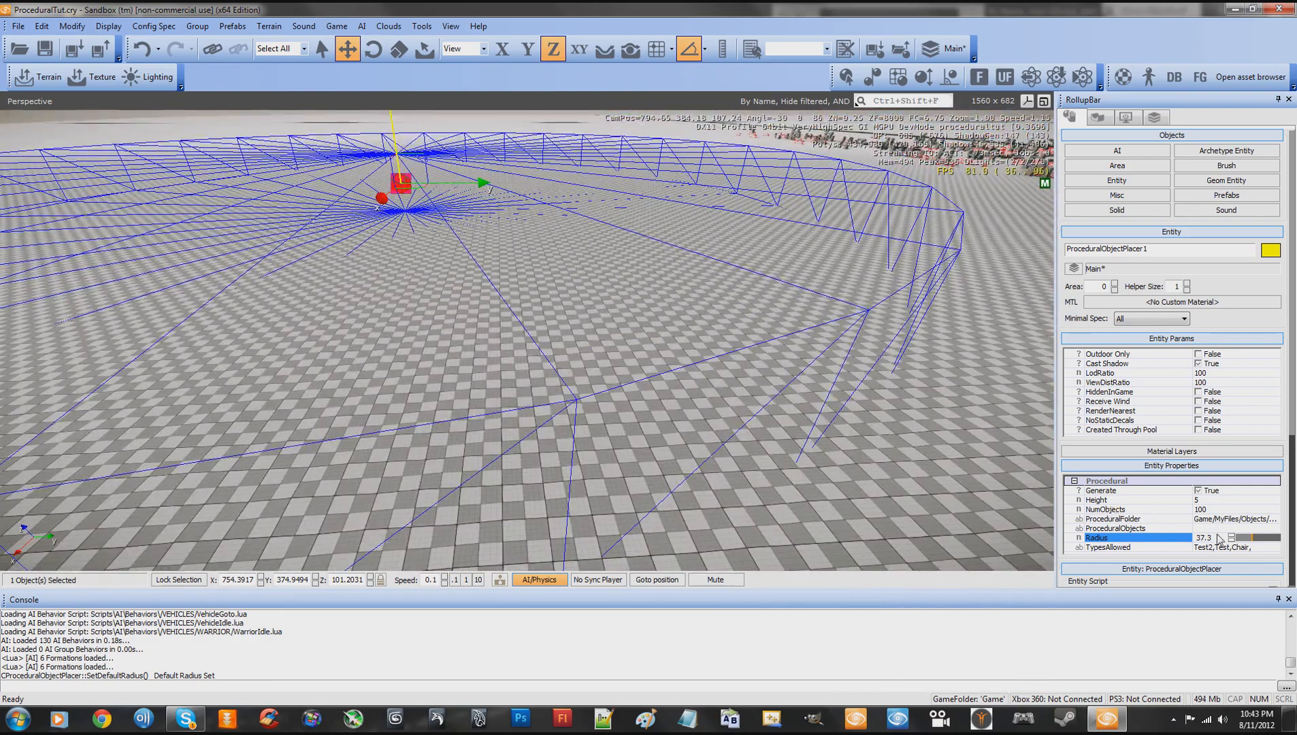
# - Replace the placer's TypesAllowed list with "Rock,"
pyautogui.click(1259, 547)
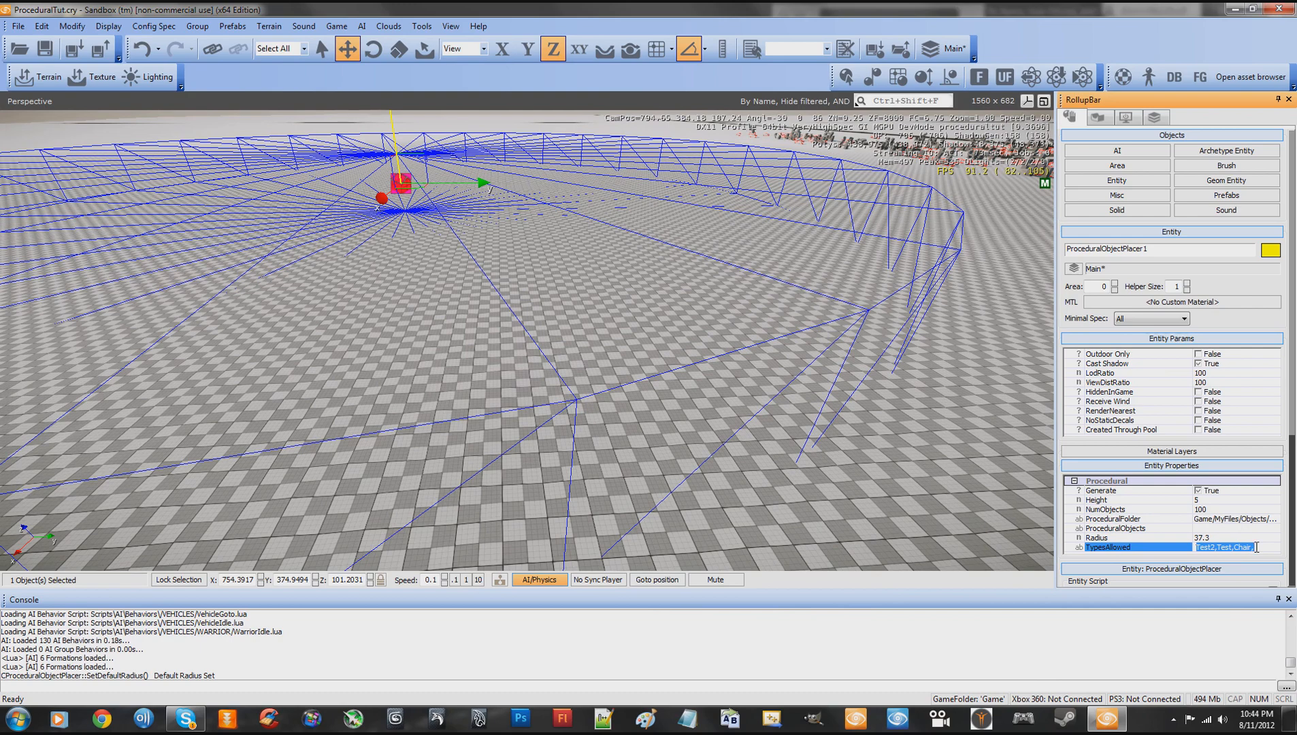
pyautogui.write('Rock,')
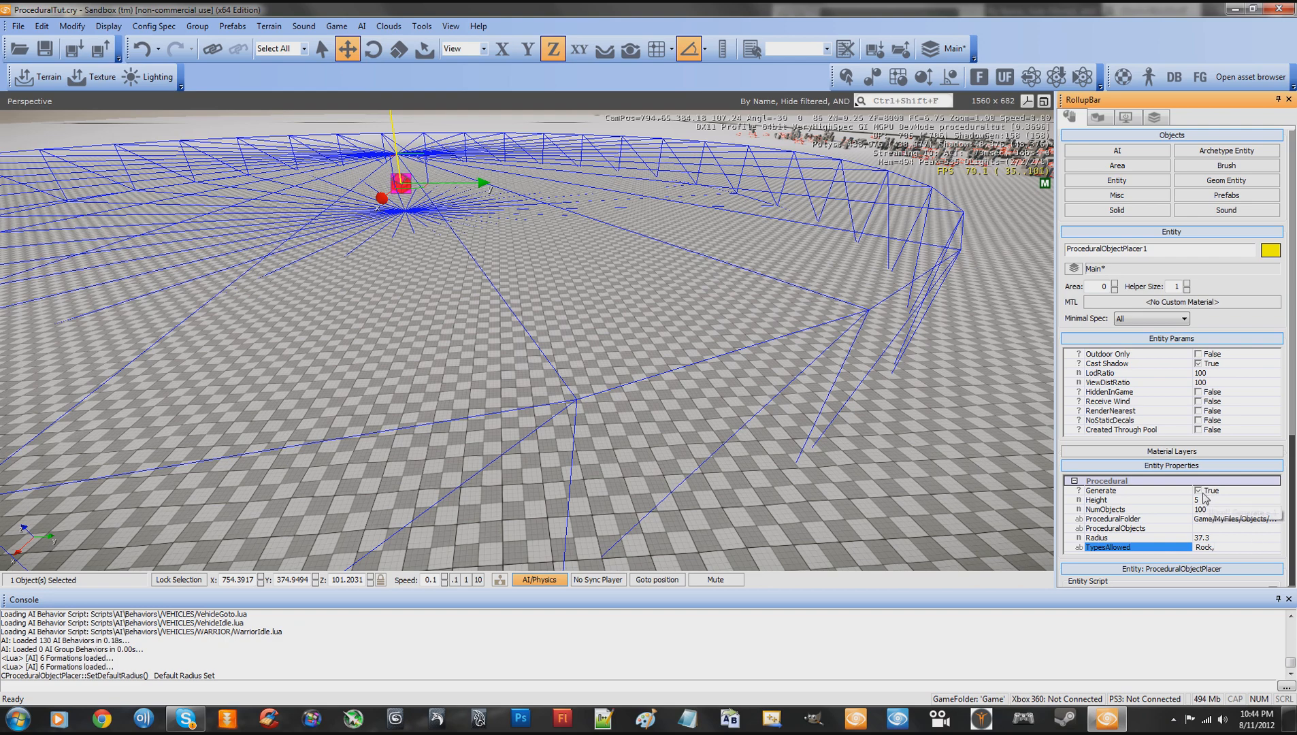
# - Switch the placer's Generate property off and back on, reloading its entity script after each change
pyautogui.click(1199, 491)
pyautogui.scroll(-3, 1226, 435)
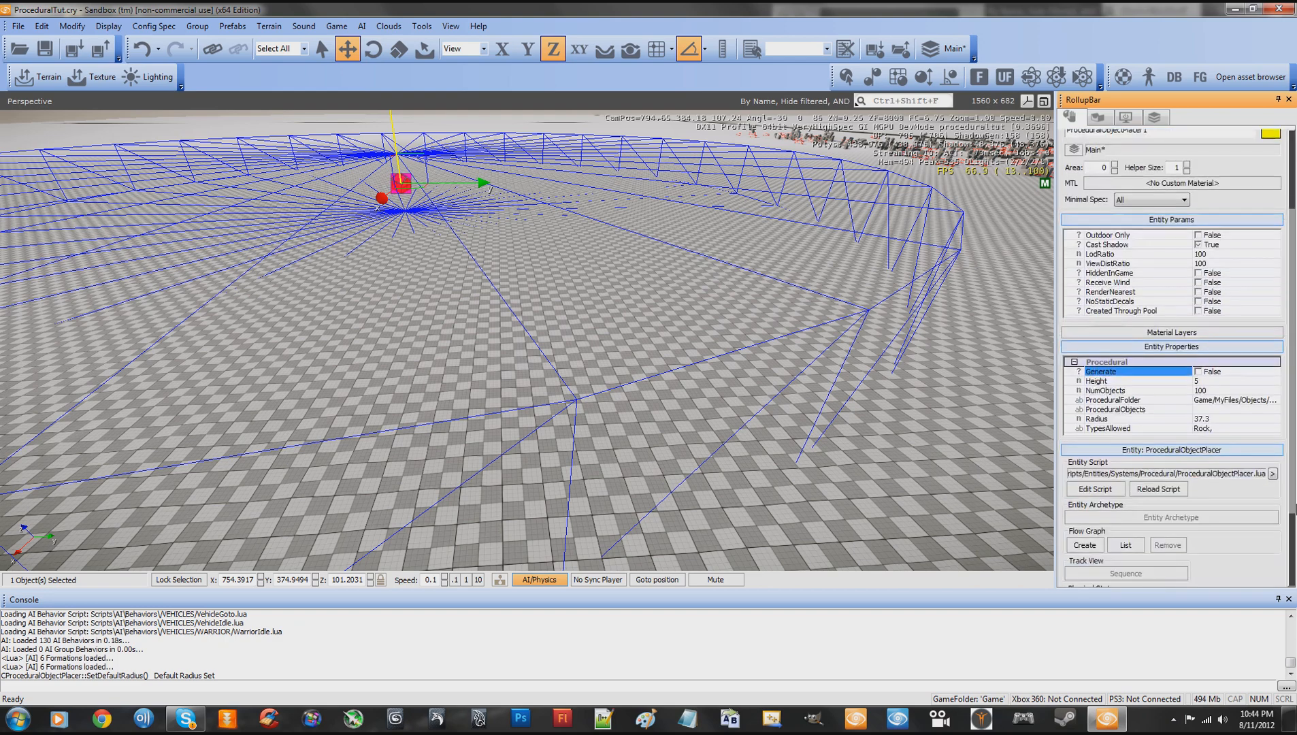
pyautogui.click(1158, 494)
pyautogui.click(1198, 377)
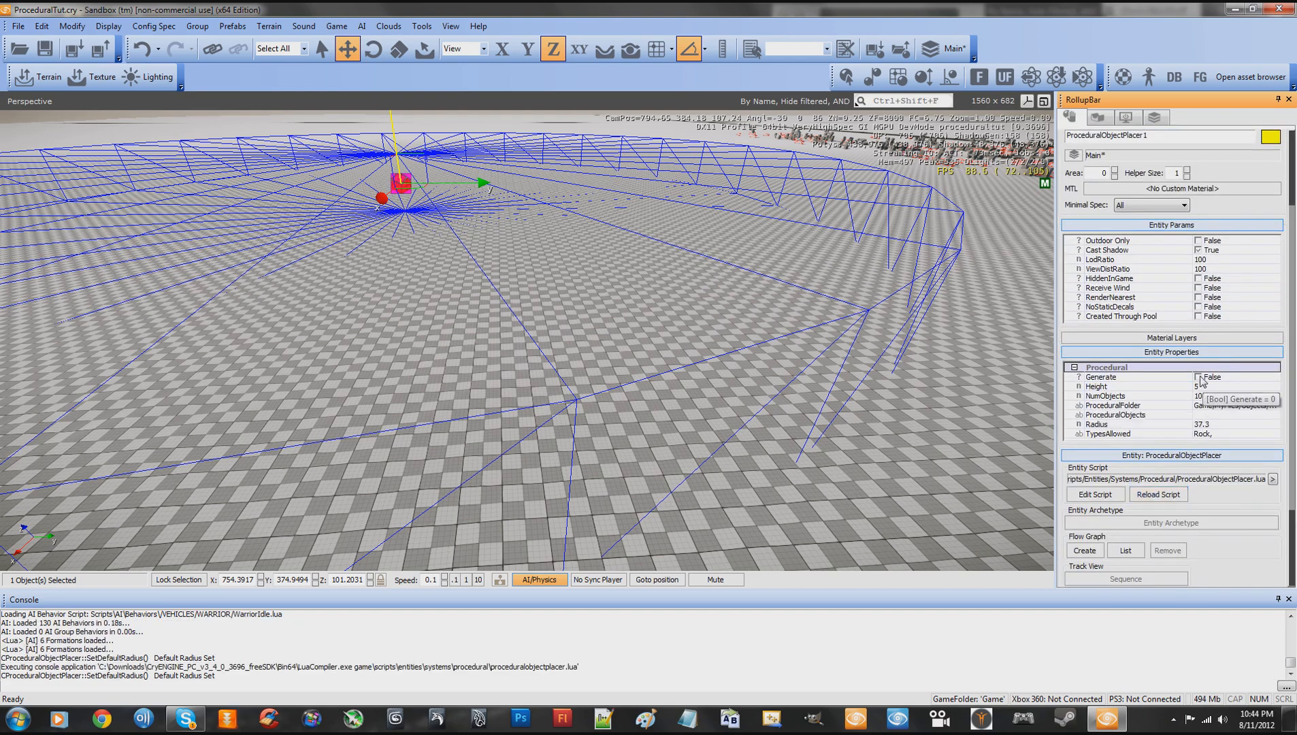
pyautogui.click(1167, 498)
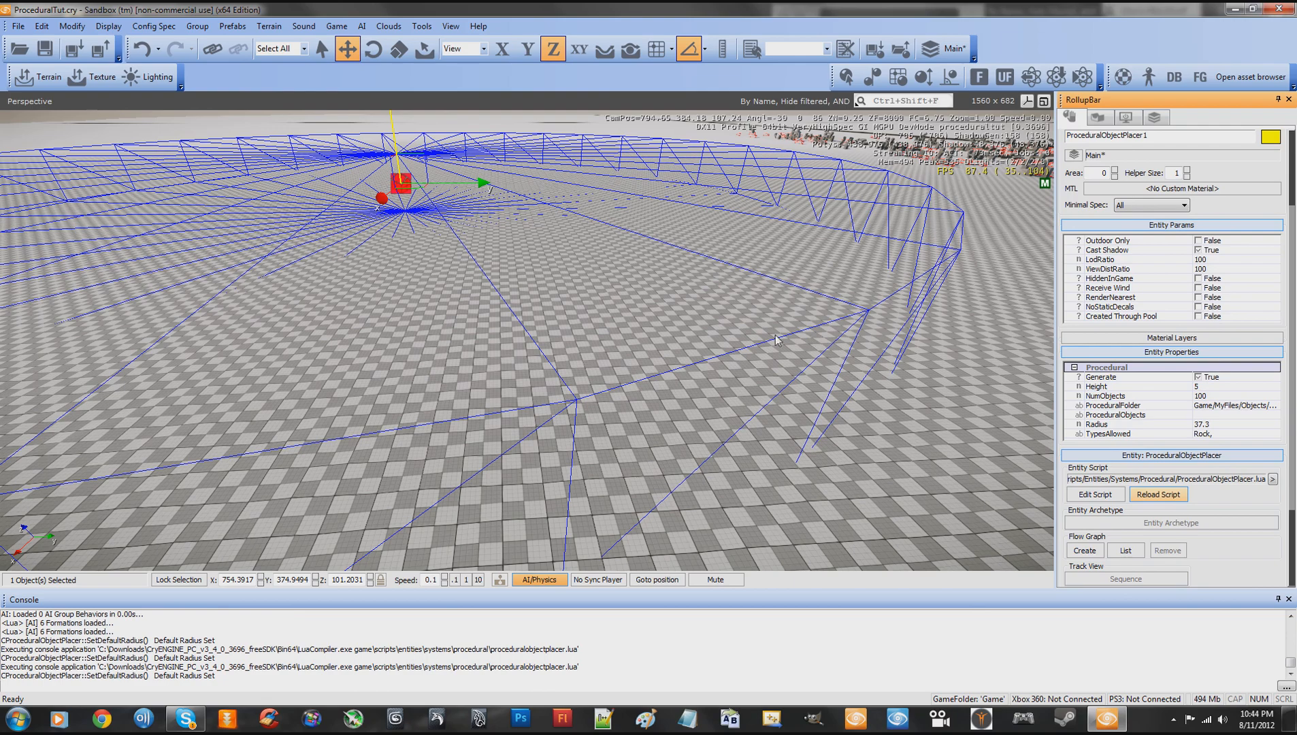
# - Examine the objects spawned inside the placer's radius from close up and from a distance
pyautogui.press('w')
pyautogui.moveTo(768, 368); pyautogui.dragTo(775, 374, button='right')
pyautogui.press('s')
pyautogui.press('w')
pyautogui.press('w')
pyautogui.press('s')
pyautogui.press('w')
pyautogui.press('d')
pyautogui.press('s')
pyautogui.press('w')
pyautogui.press('s')
# - Set TypesAllowed to "Rock,Chair,Test,Test2," and move the placer to empty terrain at about X 776.3, Y 293.8
pyautogui.click(1223, 433)
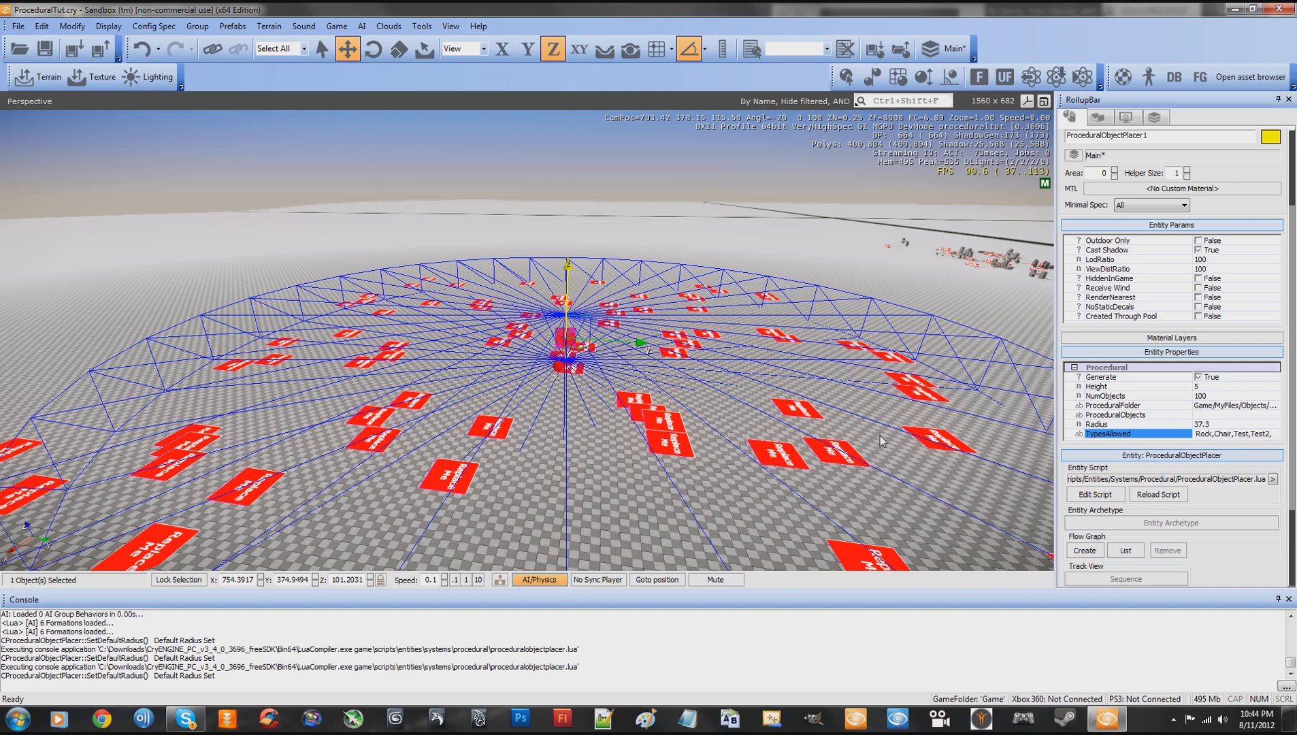
pyautogui.press('s')
pyautogui.moveTo(883, 441); pyautogui.dragTo(851, 404, button='right')
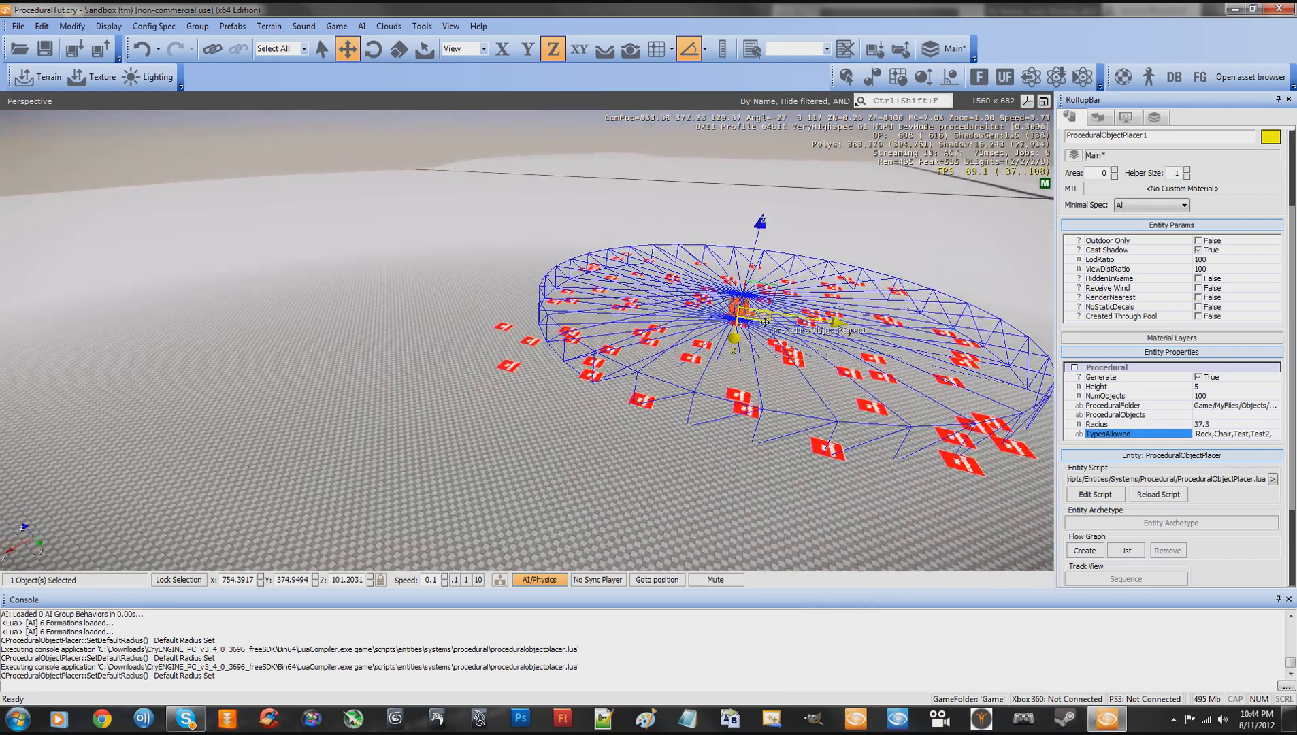
pyautogui.moveTo(765, 322); pyautogui.dragTo(318, 305)
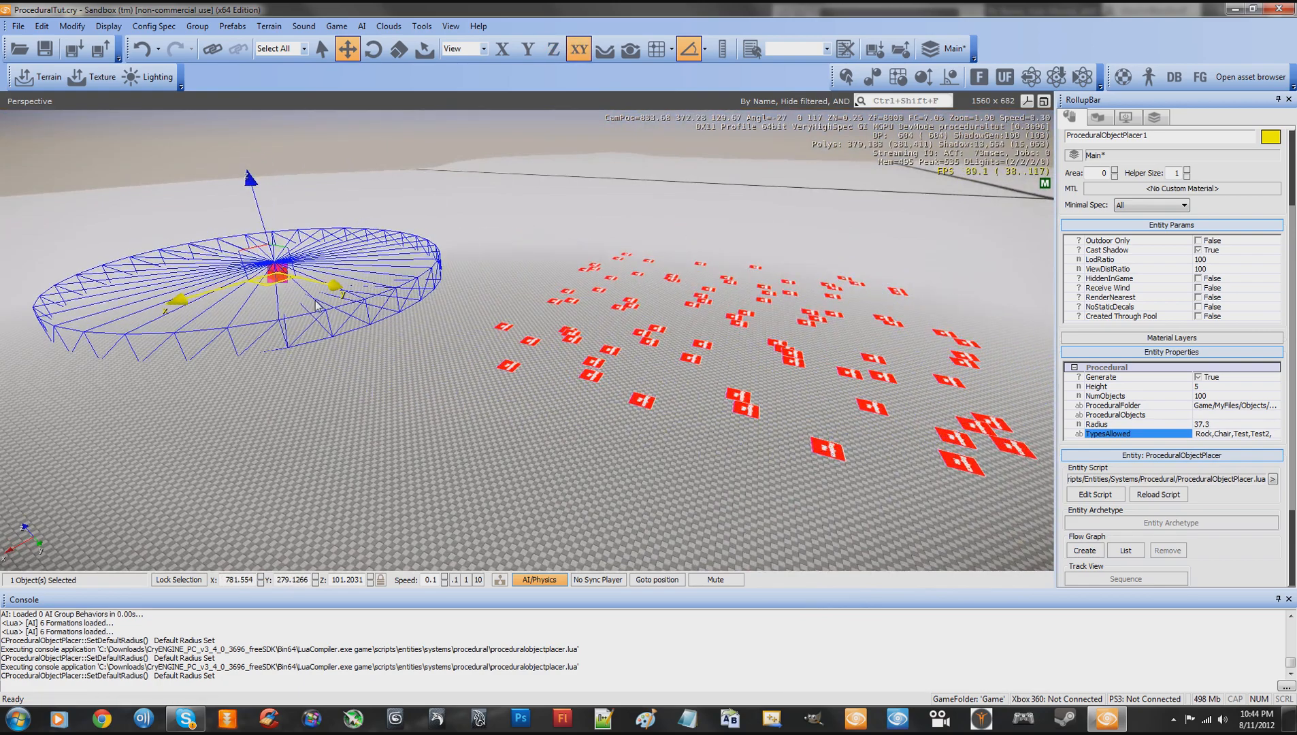
pyautogui.press('a')
pyautogui.moveTo(366, 338); pyautogui.dragTo(372, 324, button='right')
pyautogui.press('w')
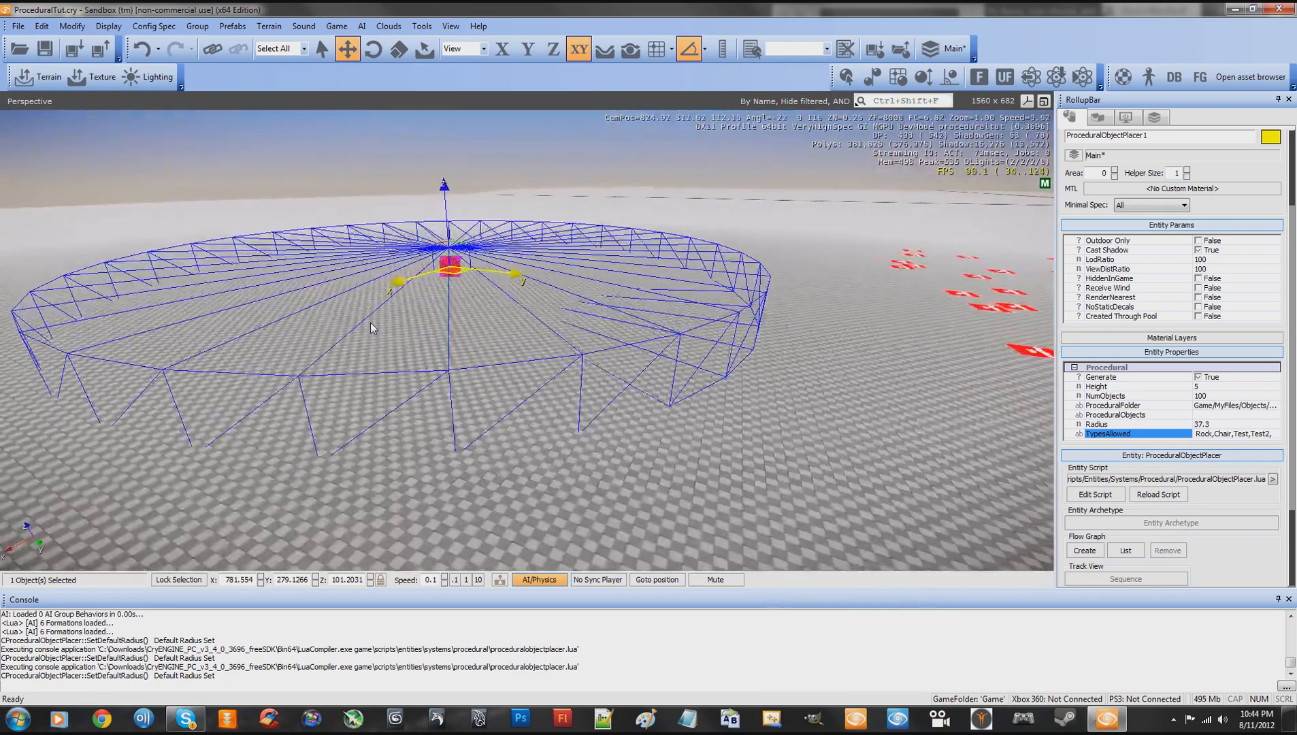
pyautogui.moveTo(450, 269); pyautogui.dragTo(566, 273)
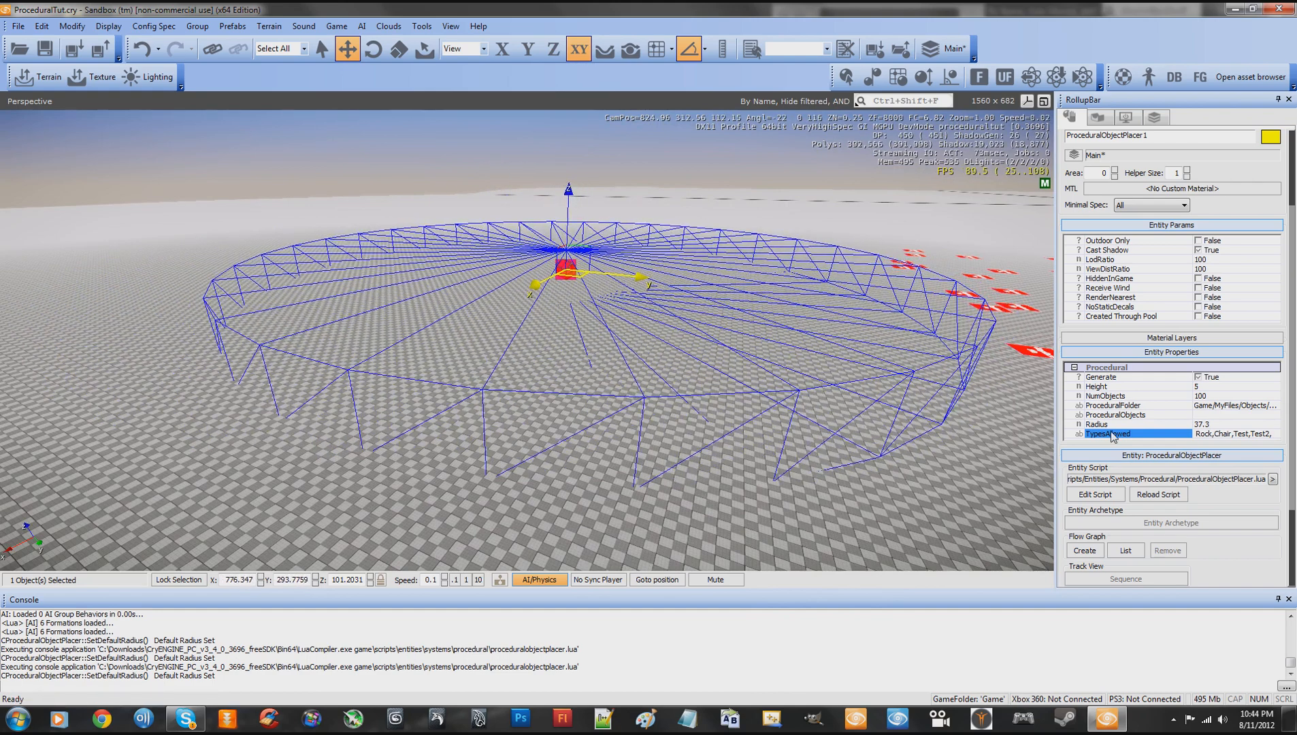
# - Reload the placer's script to spawn the allowed object types and inspect the result at ground level
pyautogui.click(1170, 500)
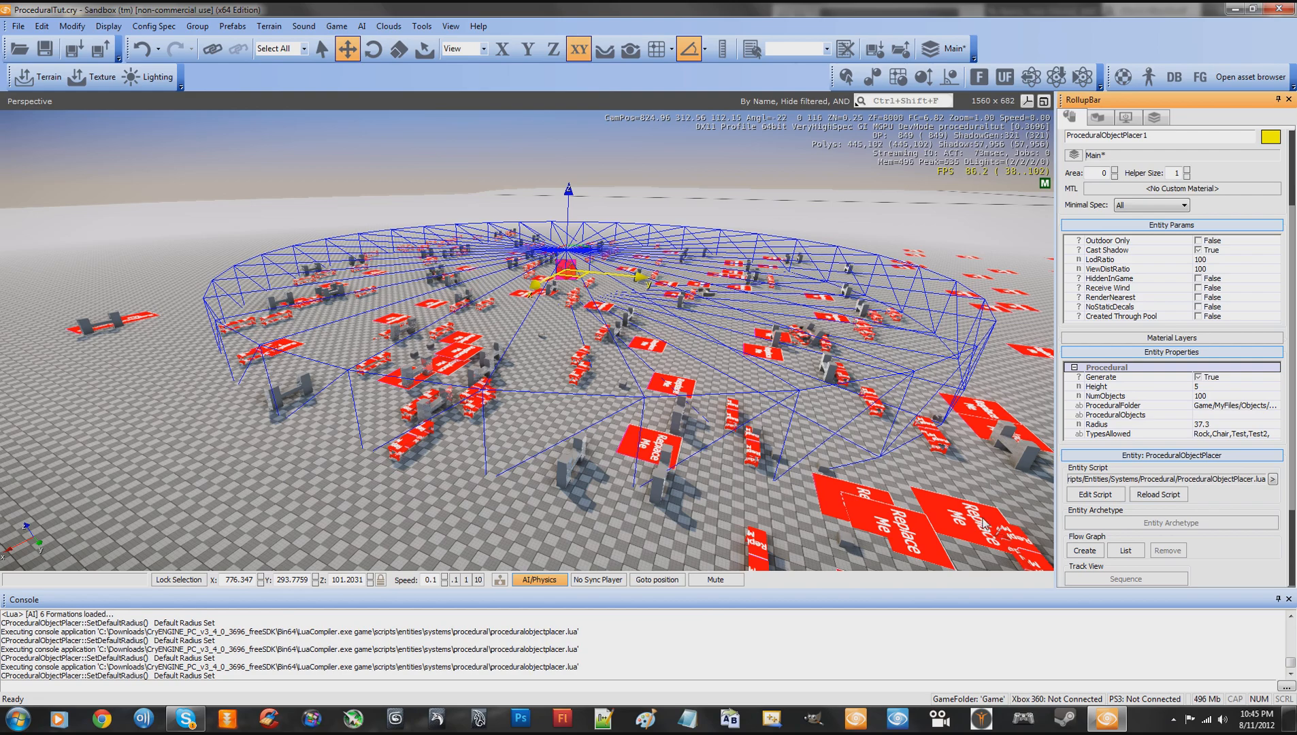
pyautogui.moveTo(788, 391); pyautogui.dragTo(571, 404, button='right')
pyautogui.press('w')
pyautogui.press('a')
pyautogui.press('w')
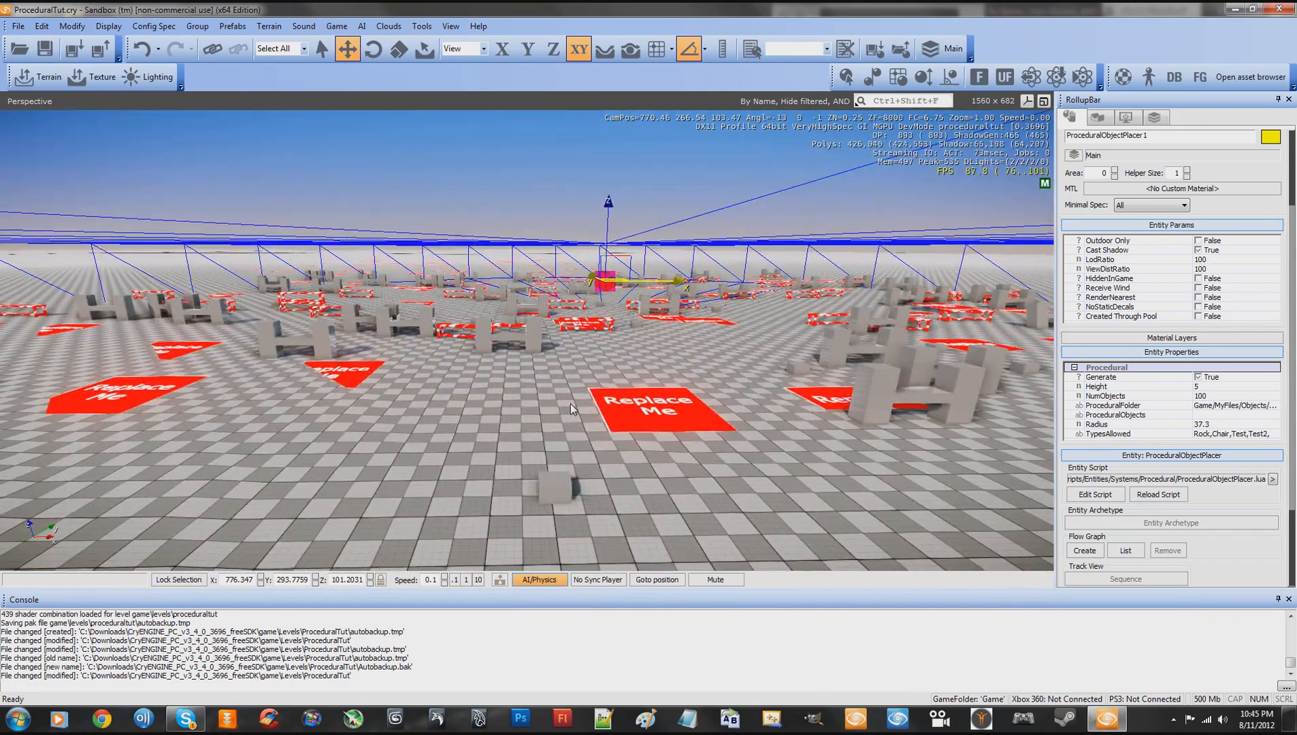